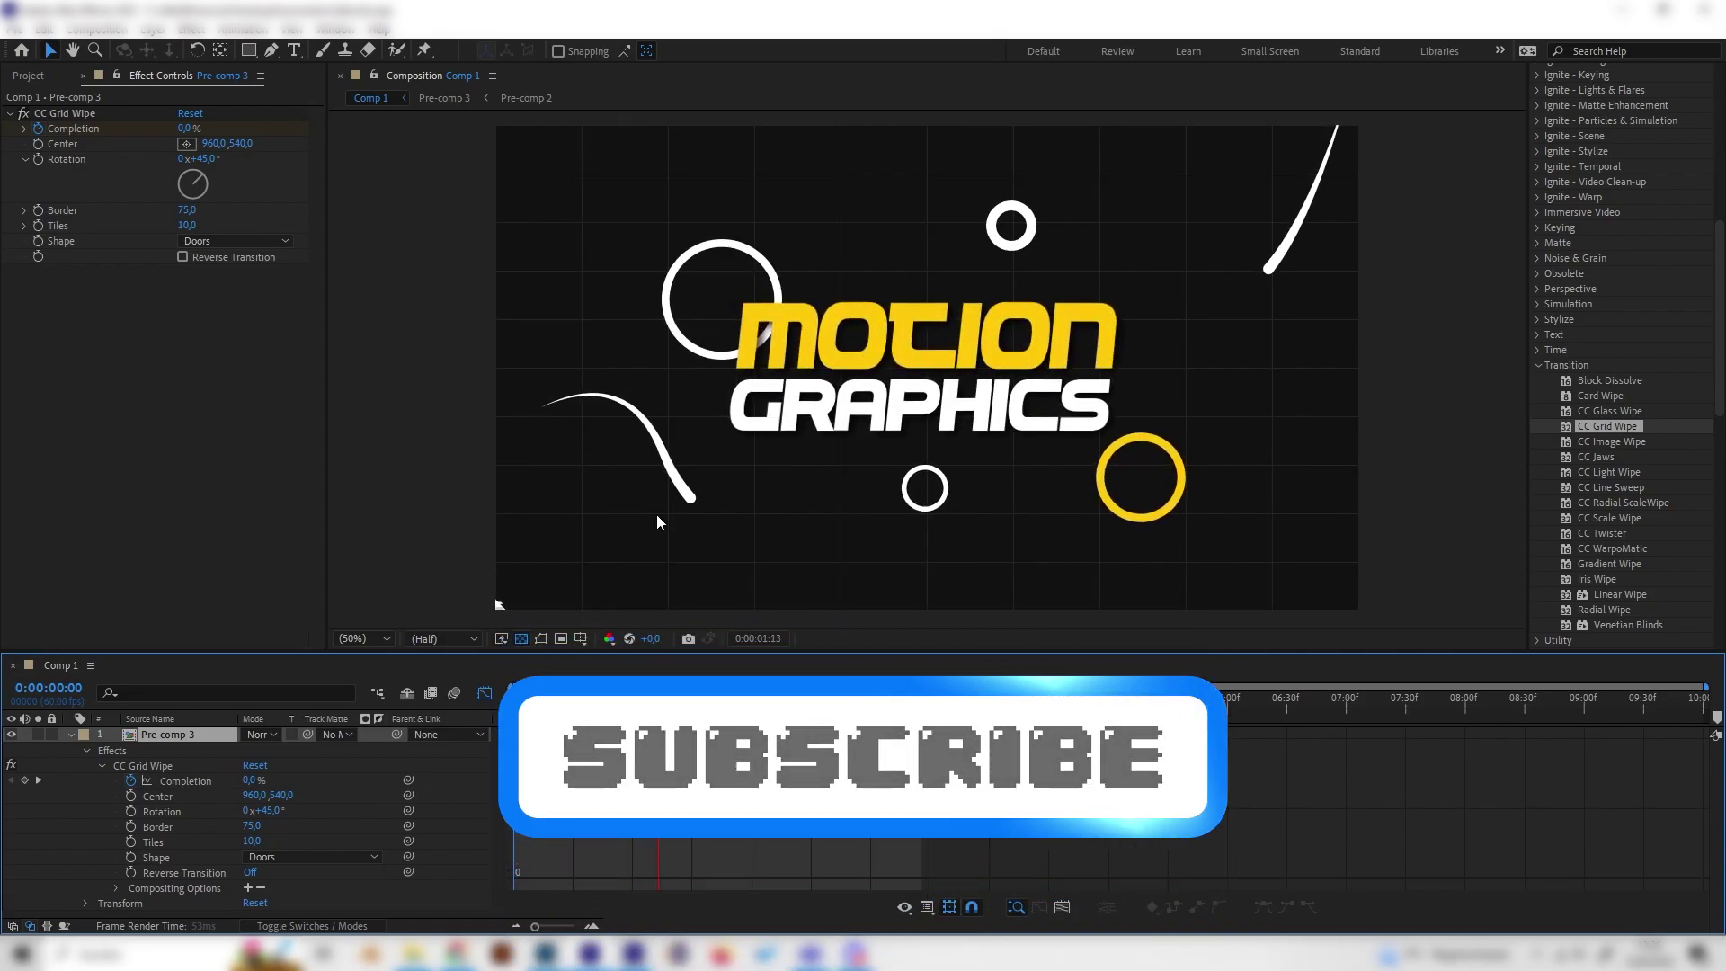
- Play back the finished motion graphics animation in Comp 1 from the beginning as a reference
{"action": "key", "text": "space"}
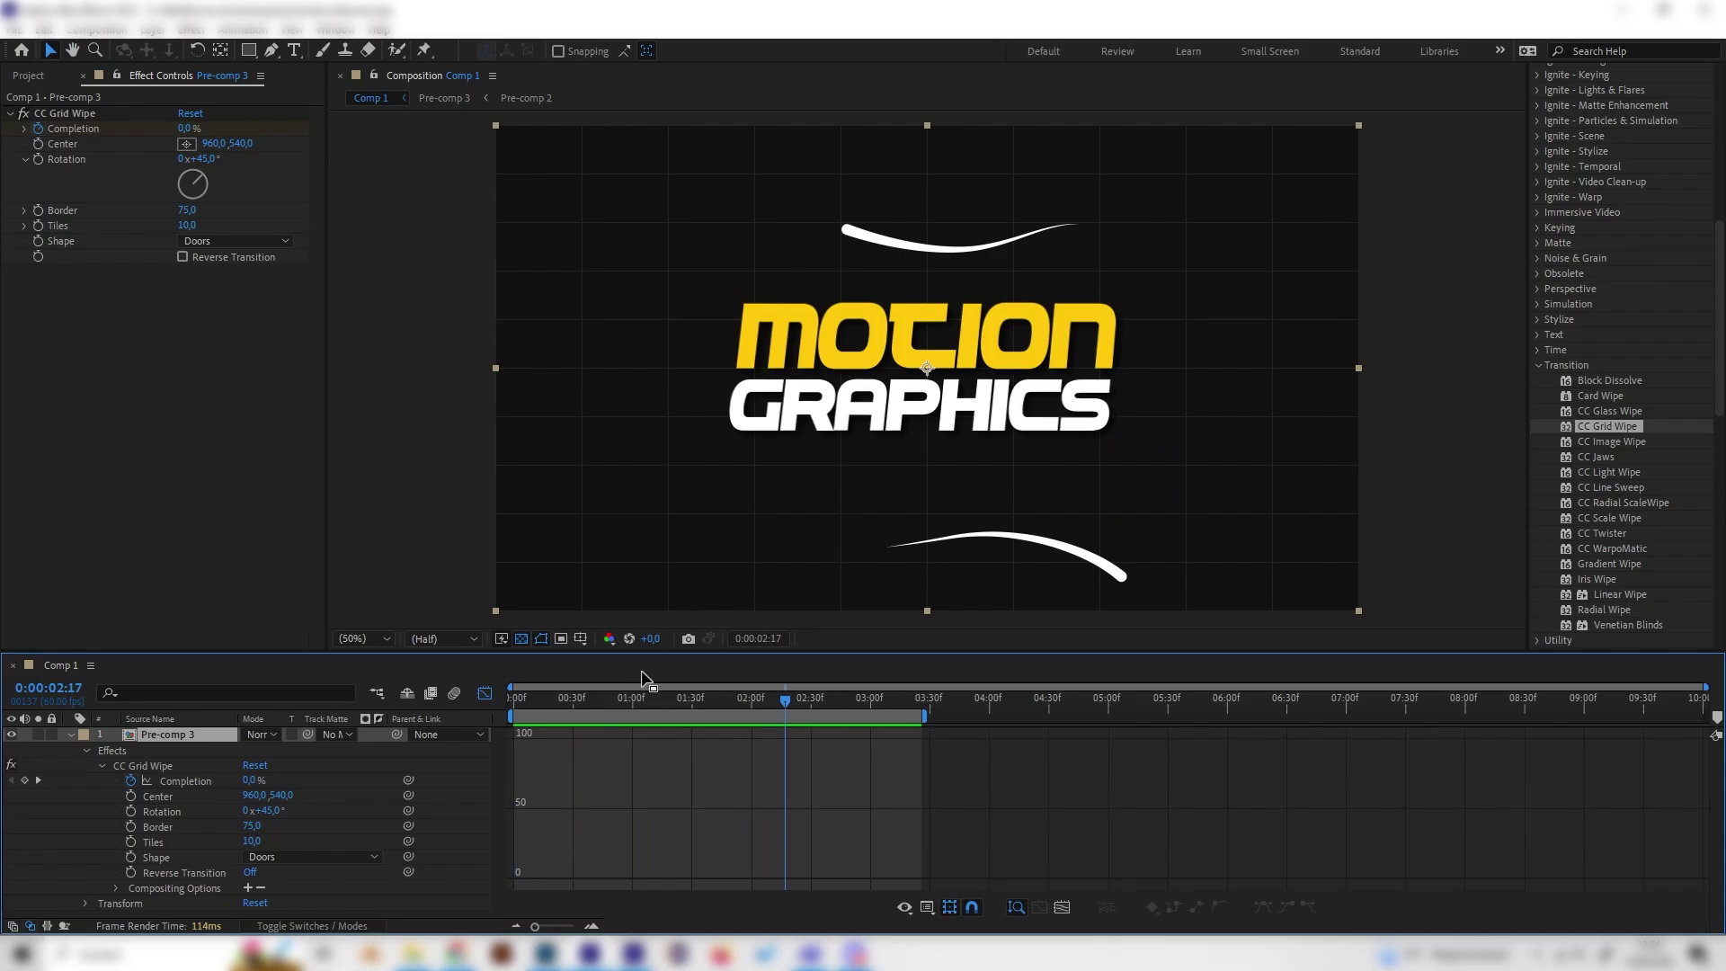
{"action": "left_click_drag", "start_coordinate": [806, 692], "coordinate": [696, 703]}
{"action": "key", "text": "space"}
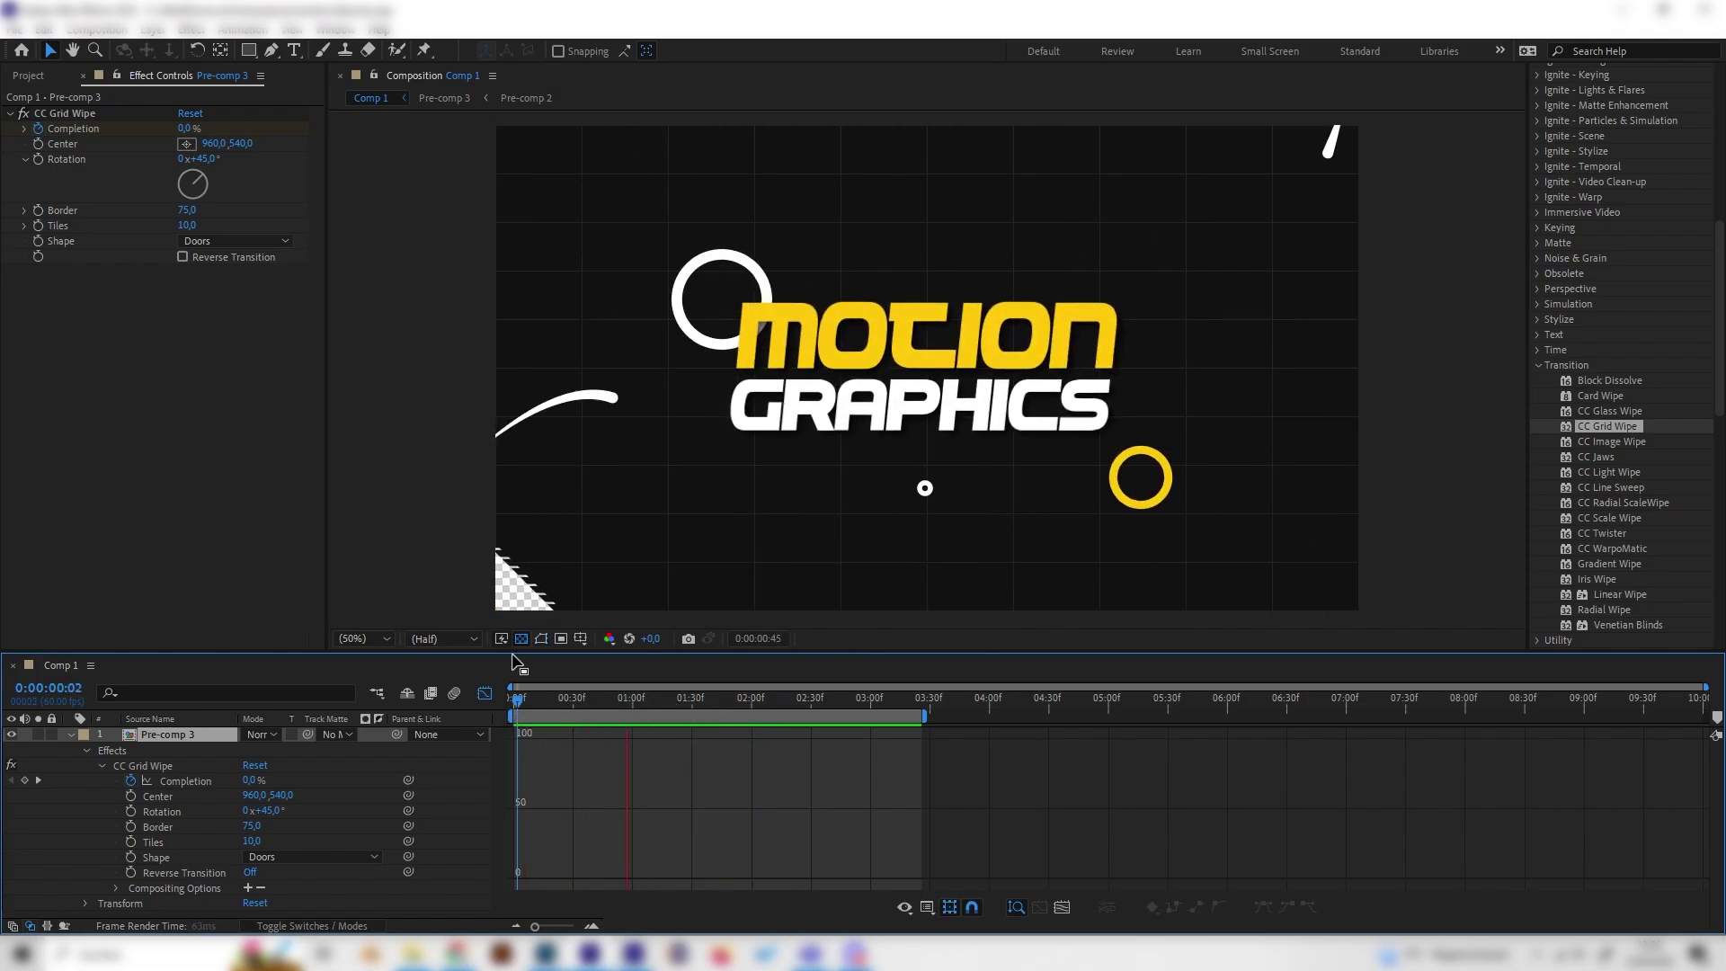
- Create a new 1920 x 1080 composition at 60 frames per second with a 10-second duration
{"action": "left_click", "coordinate": [38, 75]}
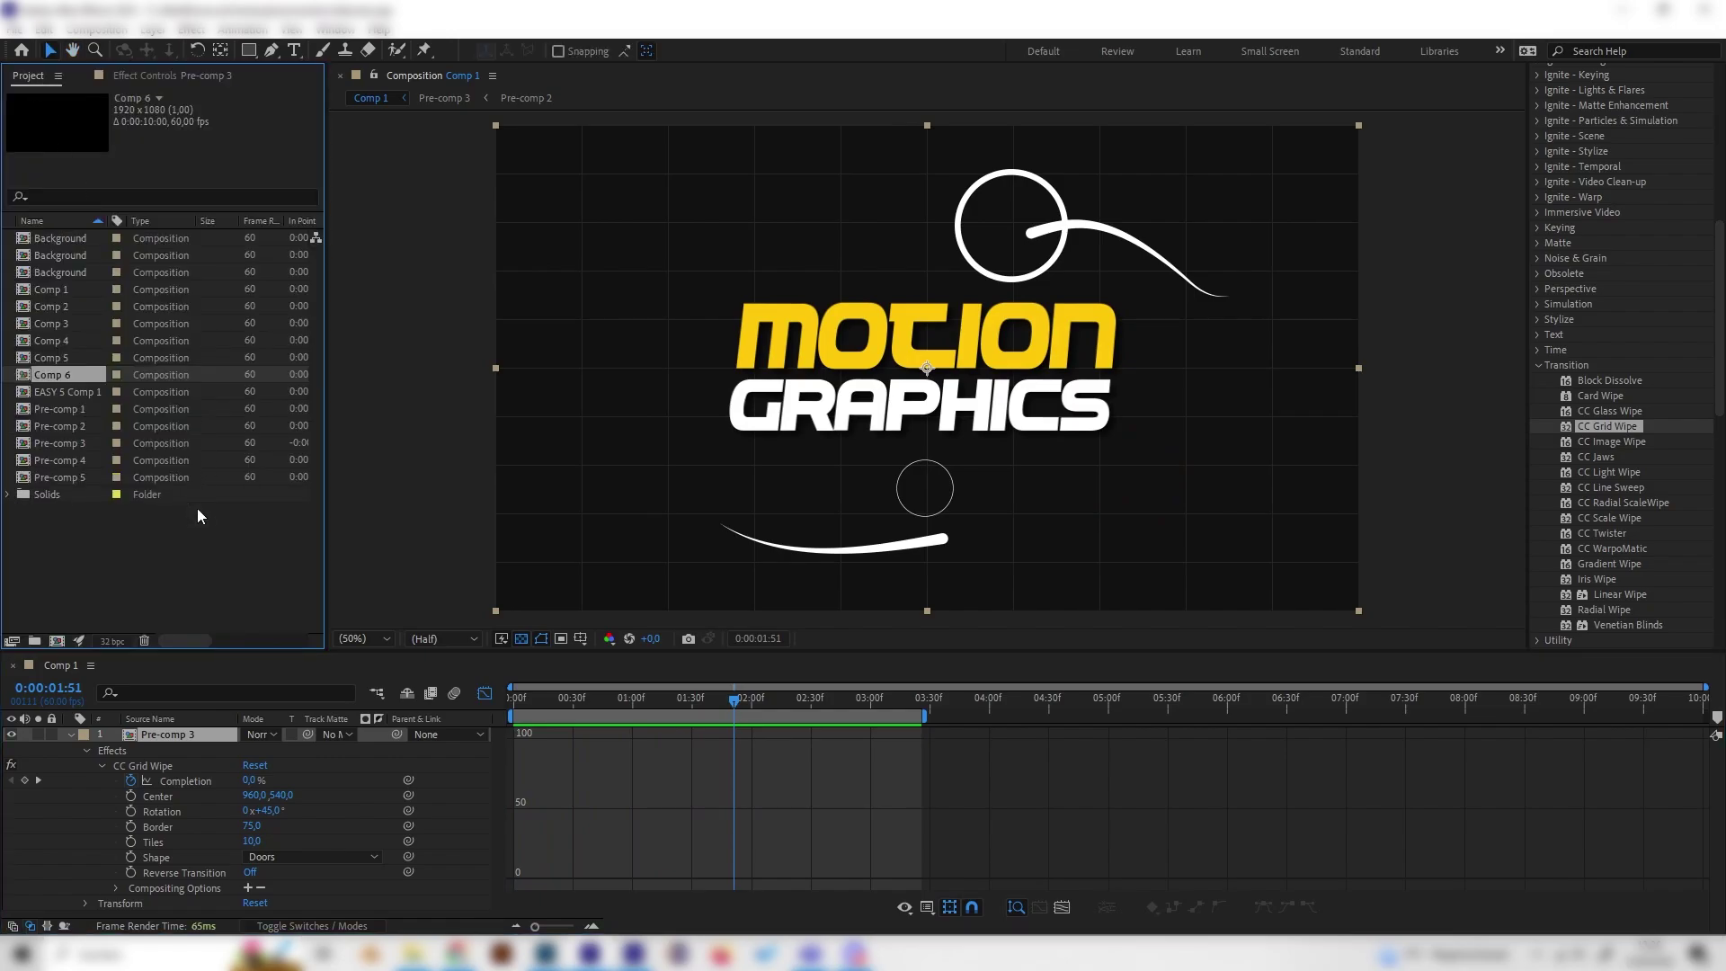
{"action": "right_click", "coordinate": [197, 509]}
{"action": "left_click", "coordinate": [221, 519]}
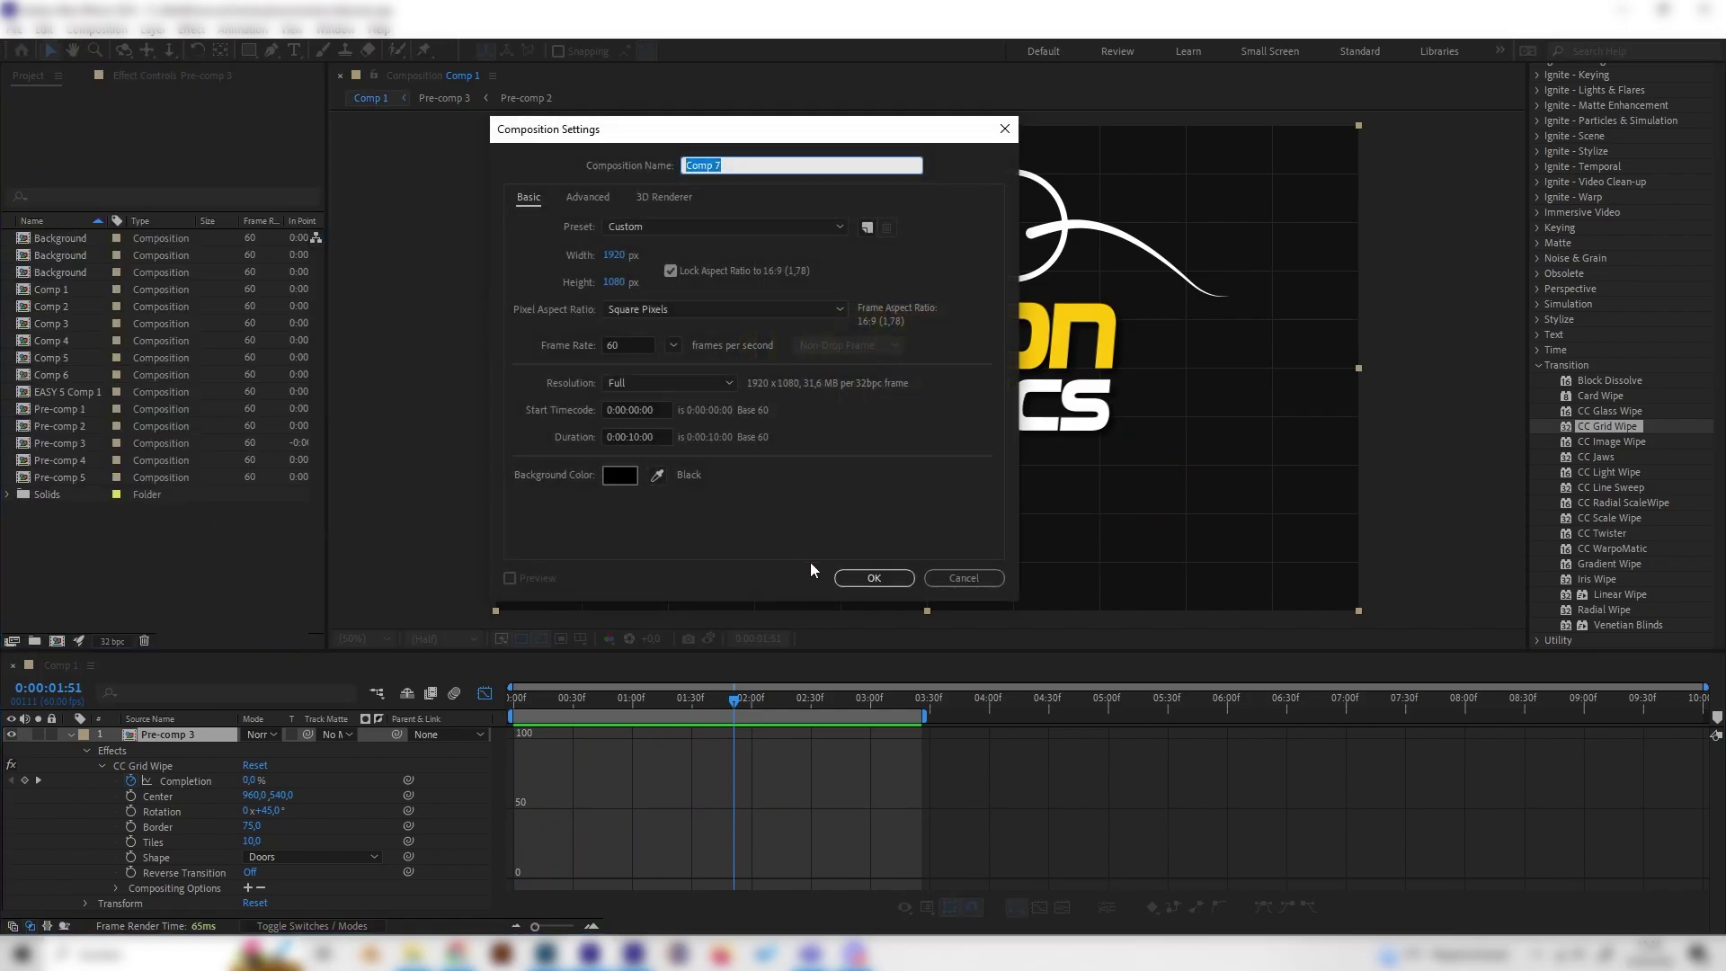
{"action": "left_click", "coordinate": [858, 577]}
- Add a full-composition-size solid background layer in dark gray #131313
{"action": "right_click", "coordinate": [267, 769]}
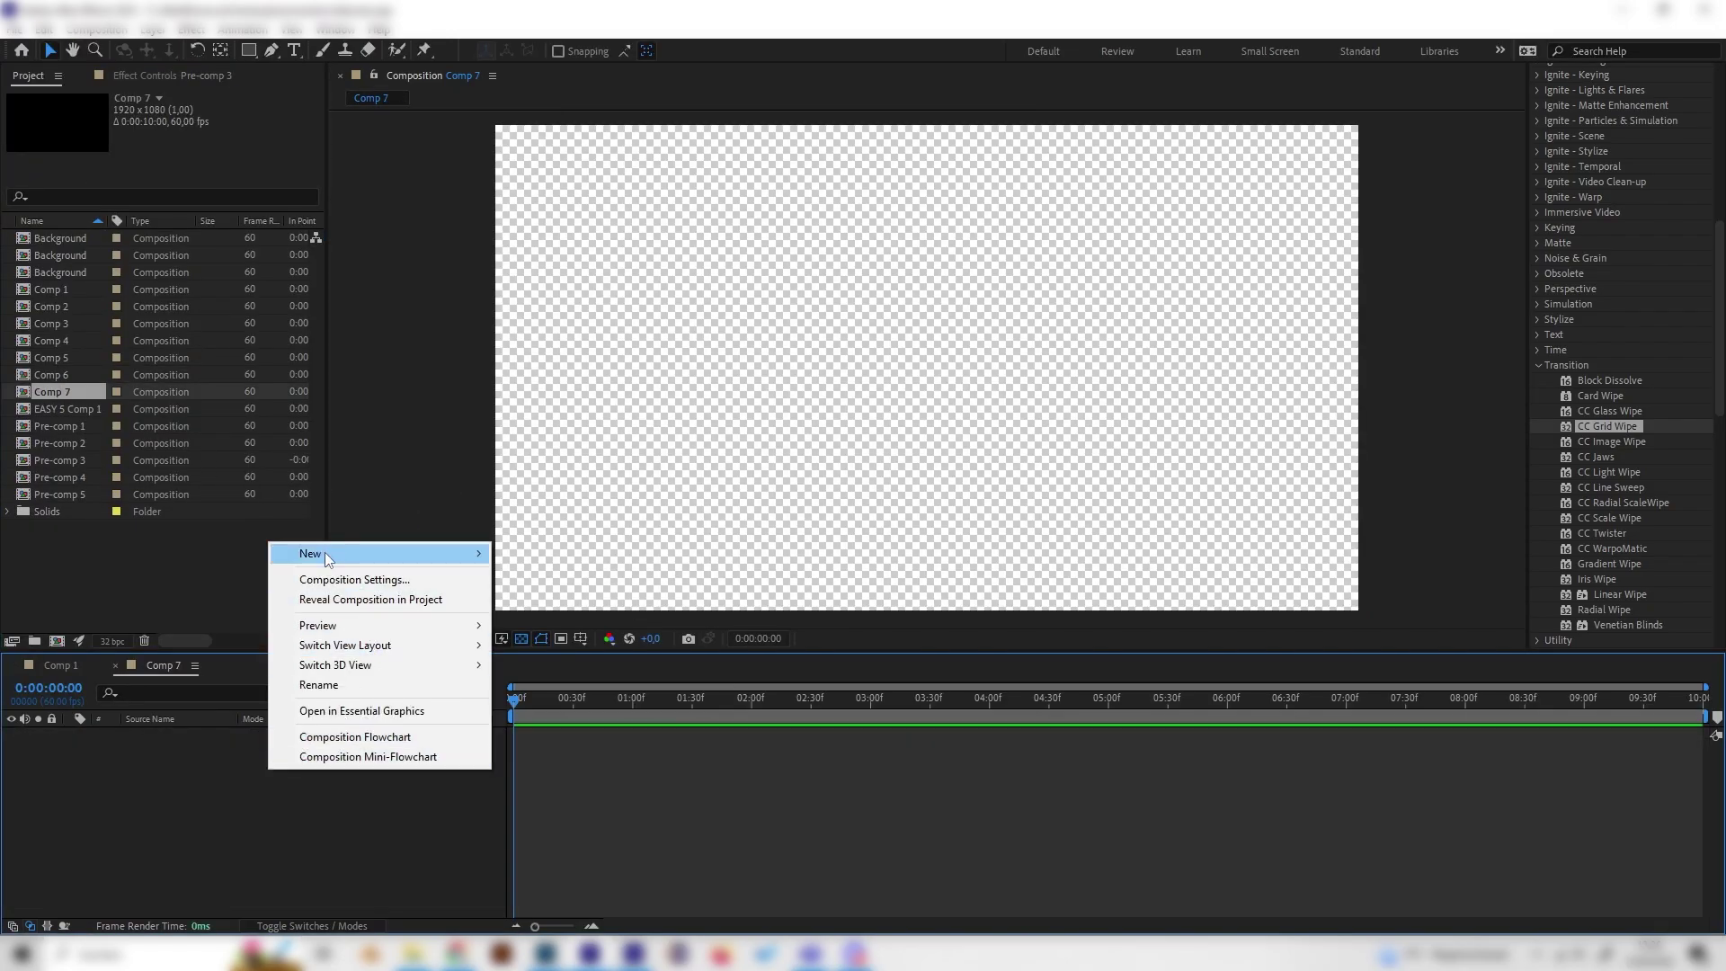
{"action": "right_click", "coordinate": [176, 767]}
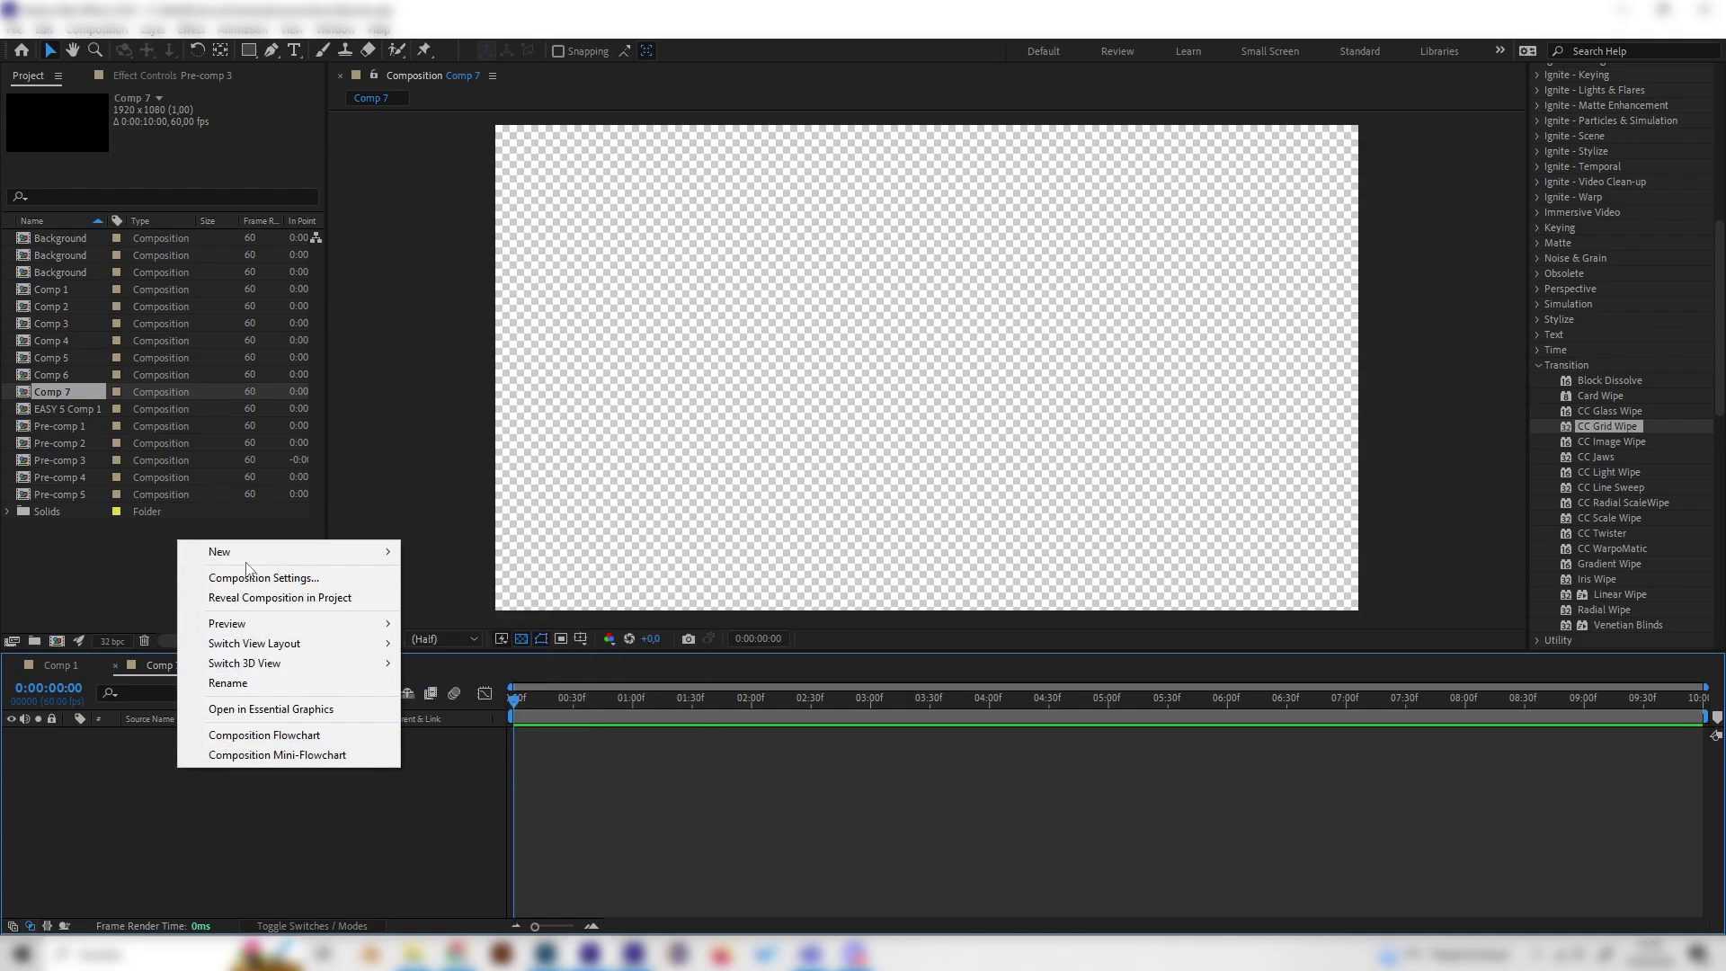
{"action": "mouse_move", "coordinate": [252, 552]}
{"action": "left_click", "coordinate": [452, 599]}
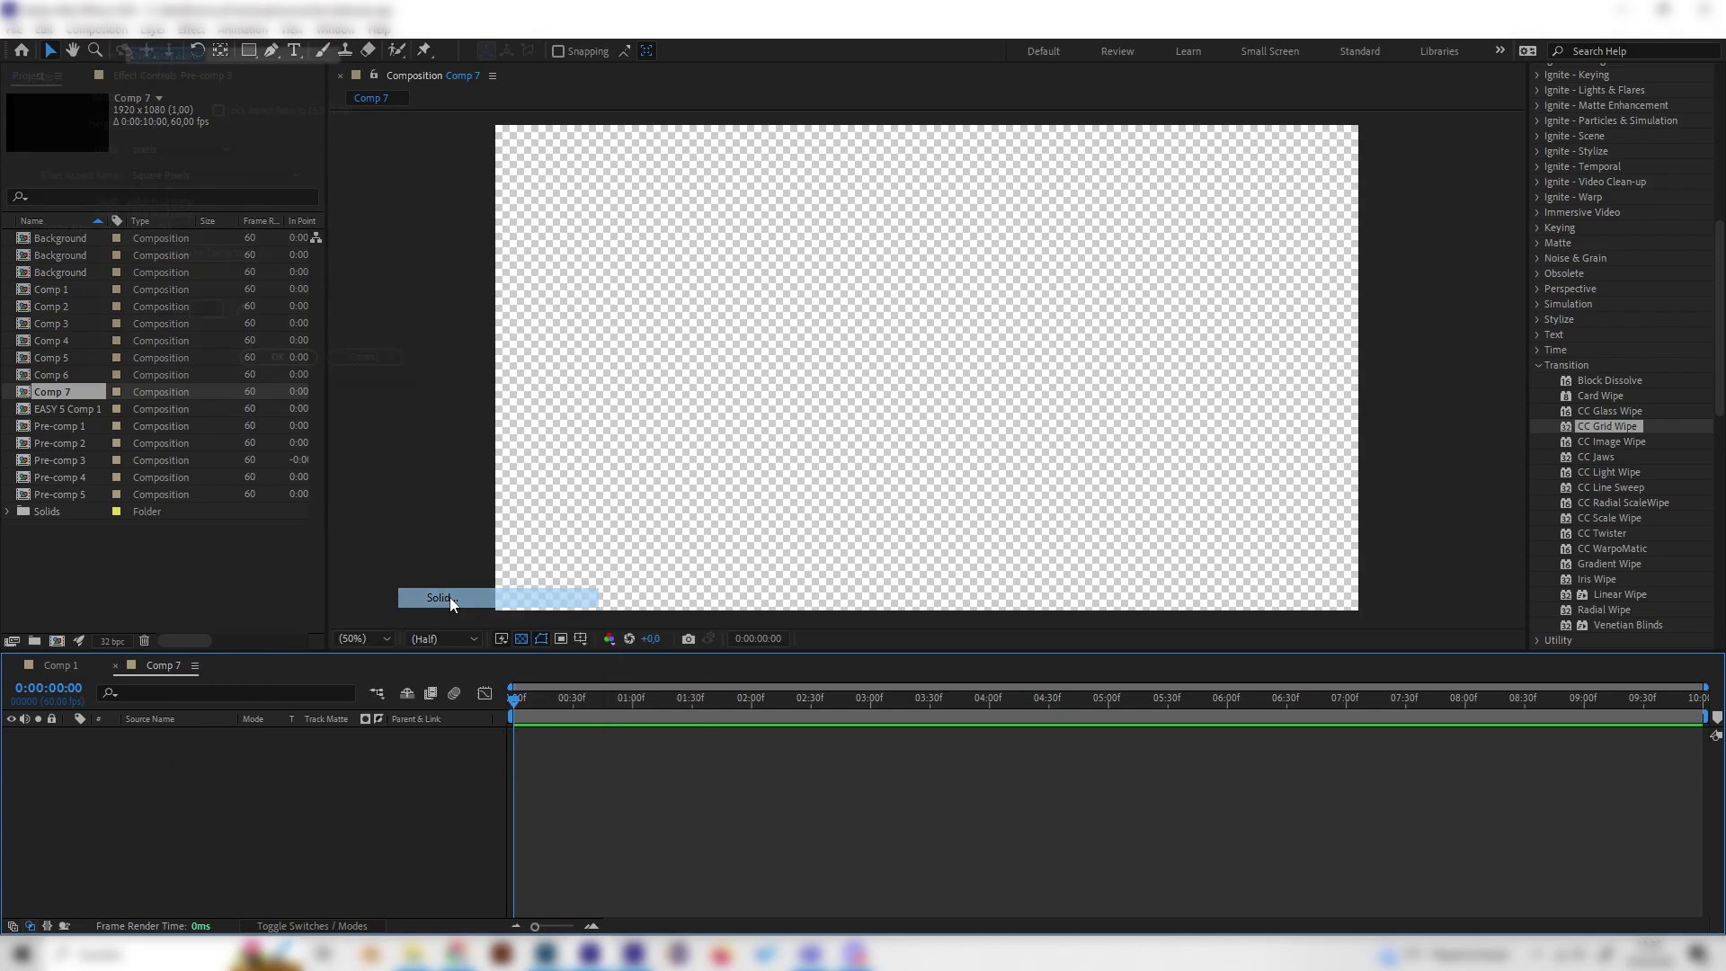
{"action": "left_click", "coordinate": [198, 315]}
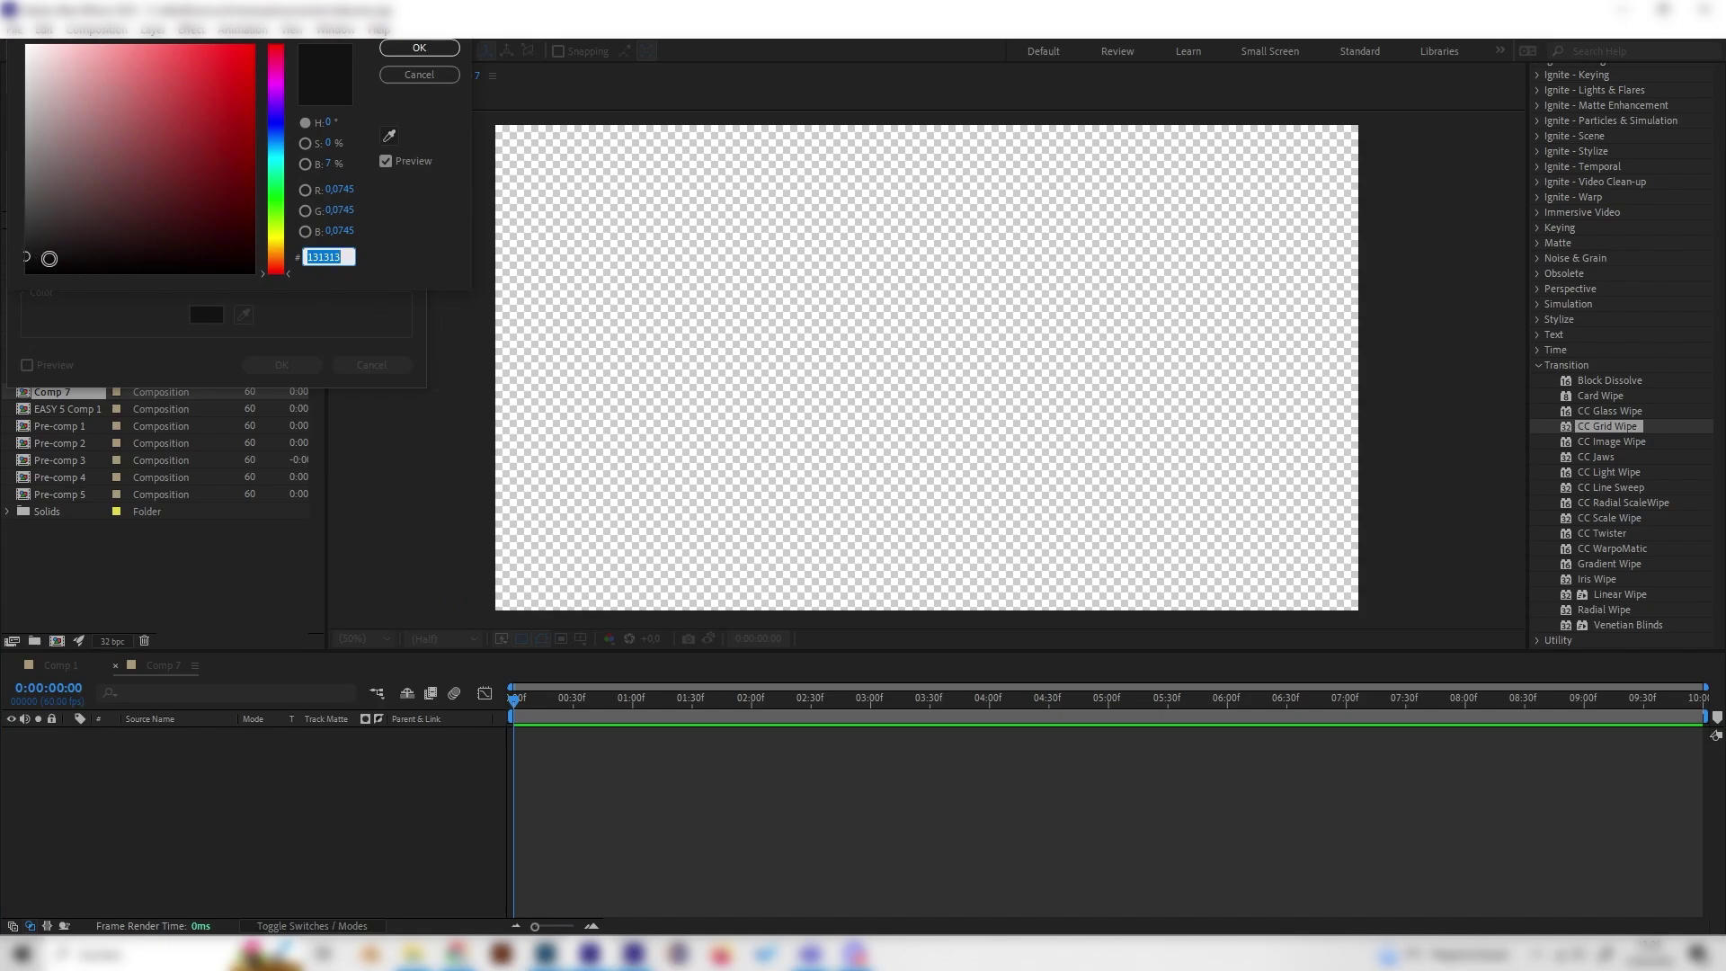
{"action": "left_click", "coordinate": [409, 49]}
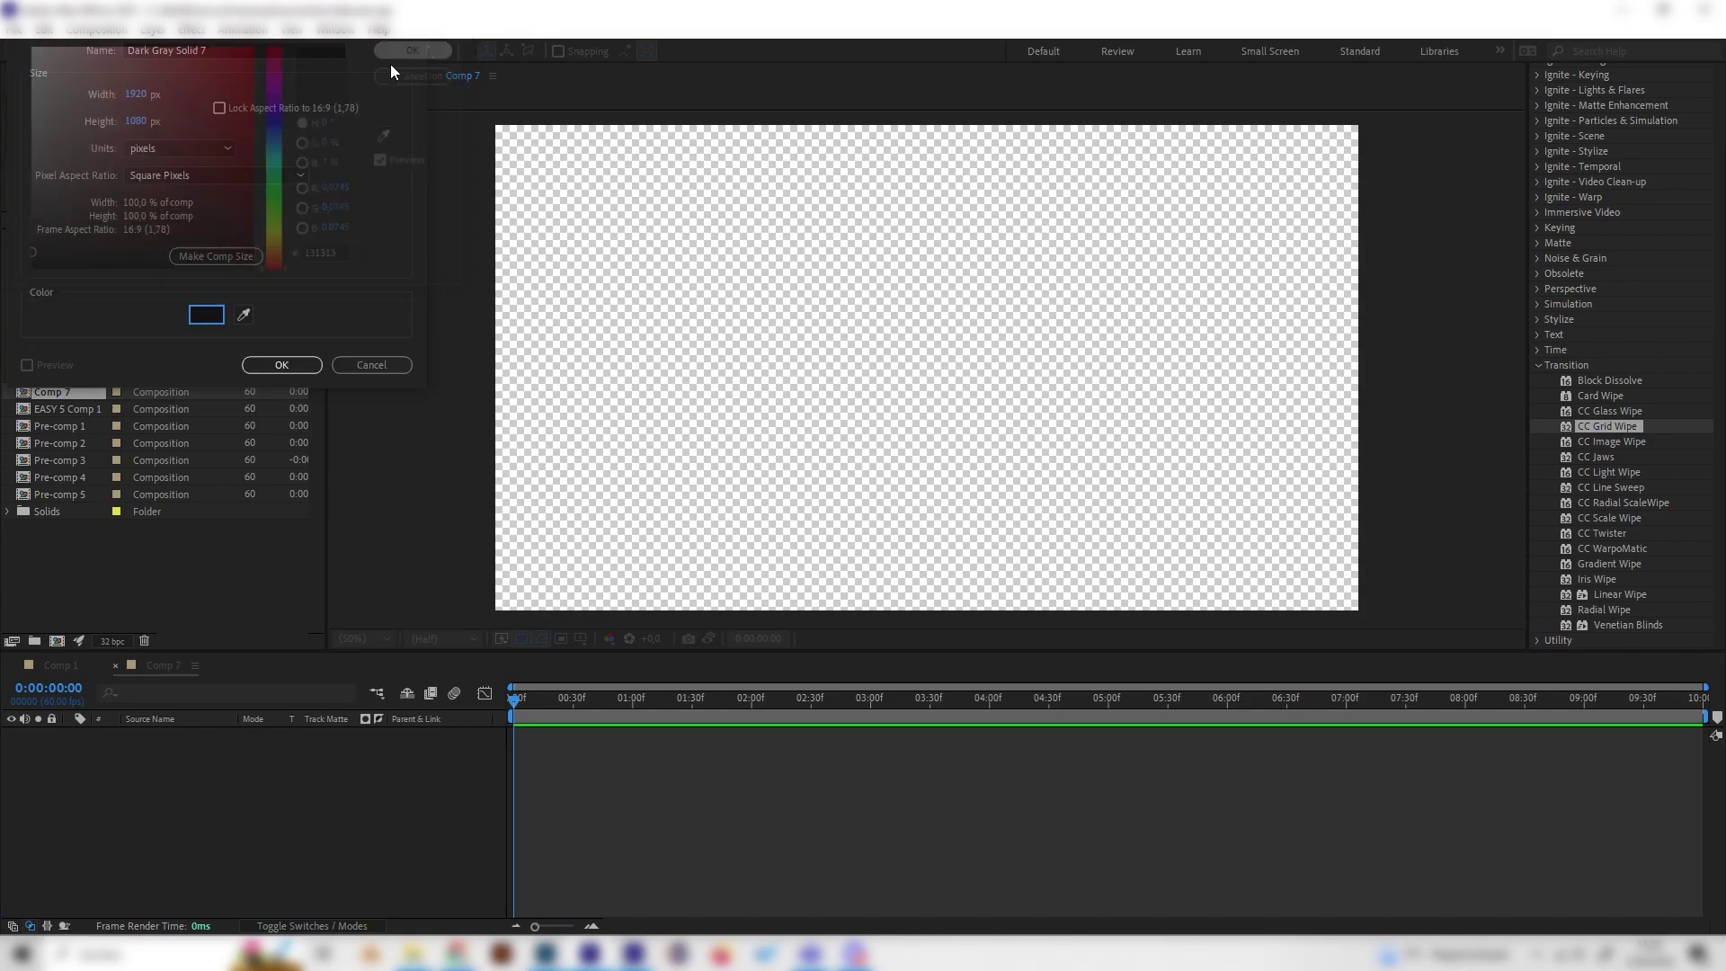
{"action": "left_click", "coordinate": [281, 364]}
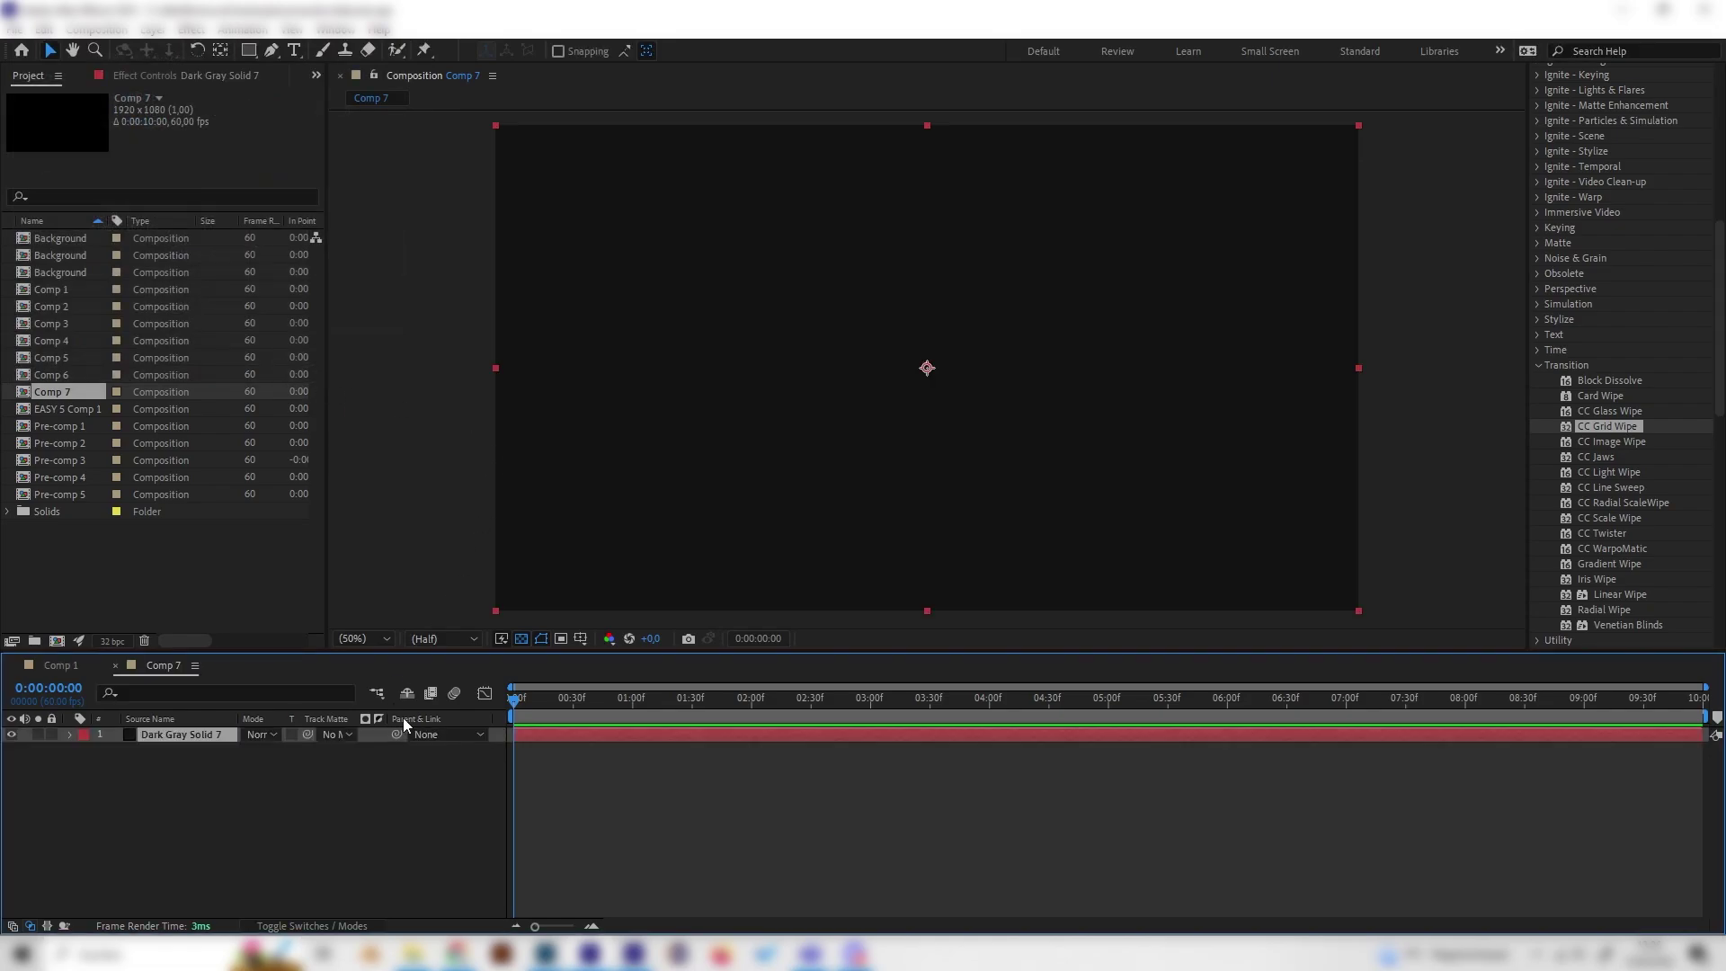
- Duplicate the dark gray solid and apply the Generate Grid effect to the upper copy
{"action": "left_click", "coordinate": [220, 725]}
{"action": "key", "text": "ctrl+d"}
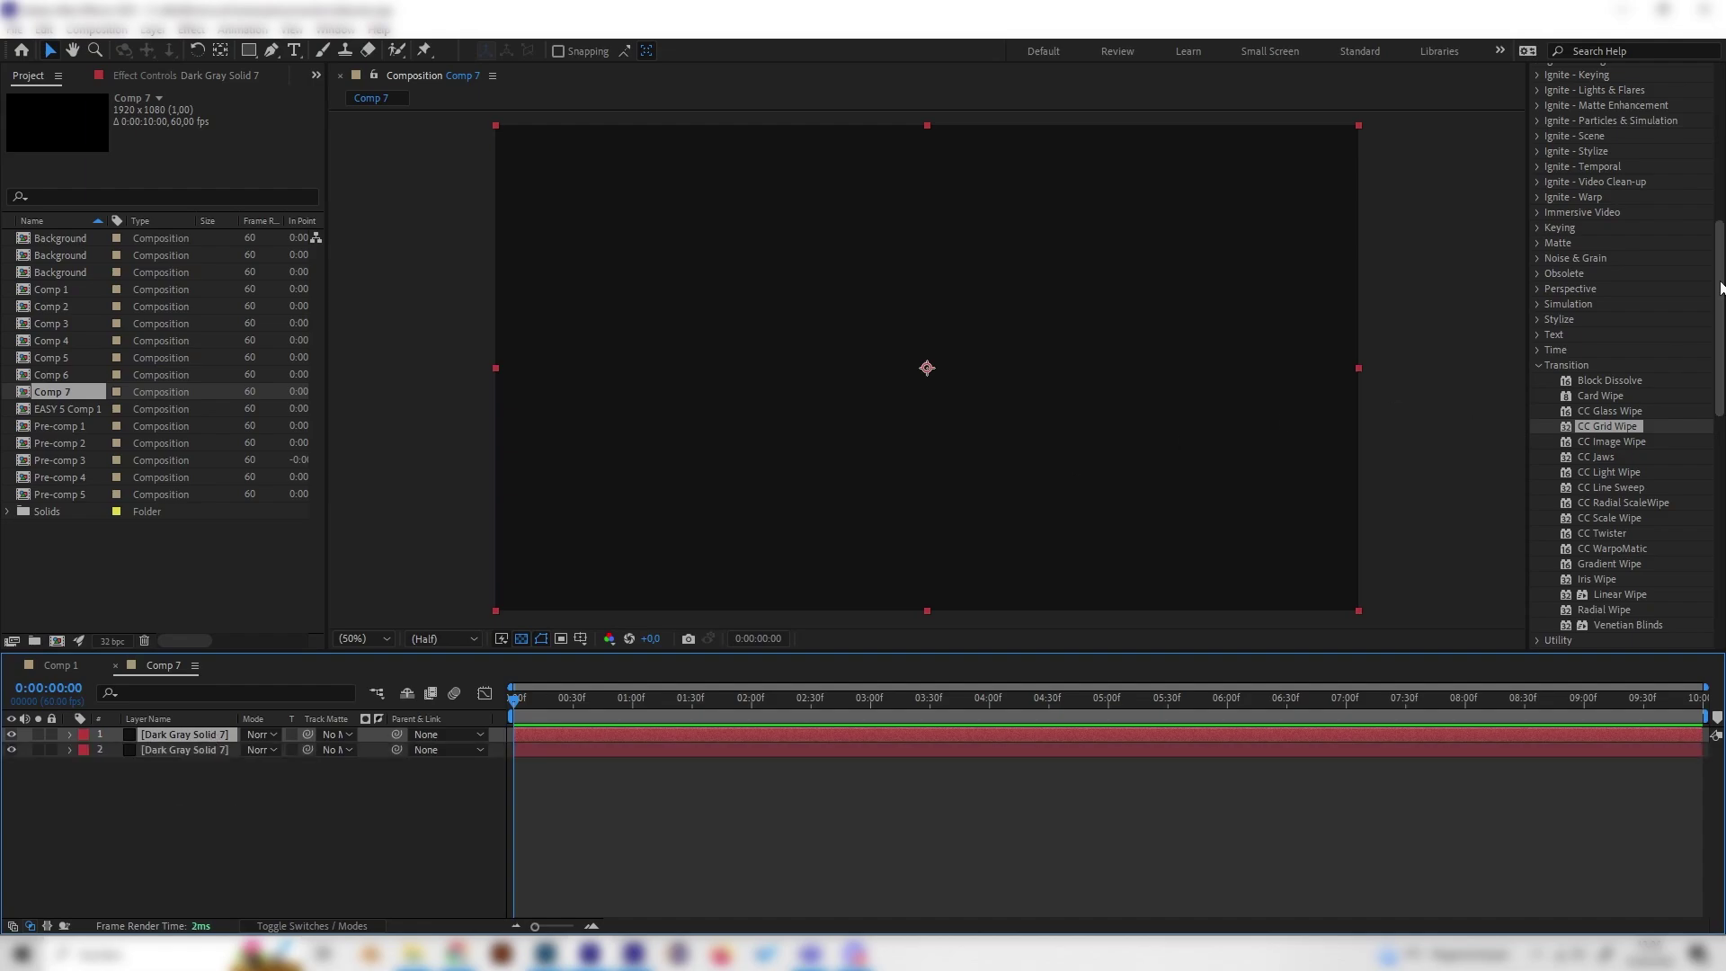
{"action": "scroll", "coordinate": [1632, 272], "scroll_direction": "up", "scroll_amount": 10}
{"action": "left_click", "coordinate": [1593, 217]}
{"action": "type", "text": "grid"}
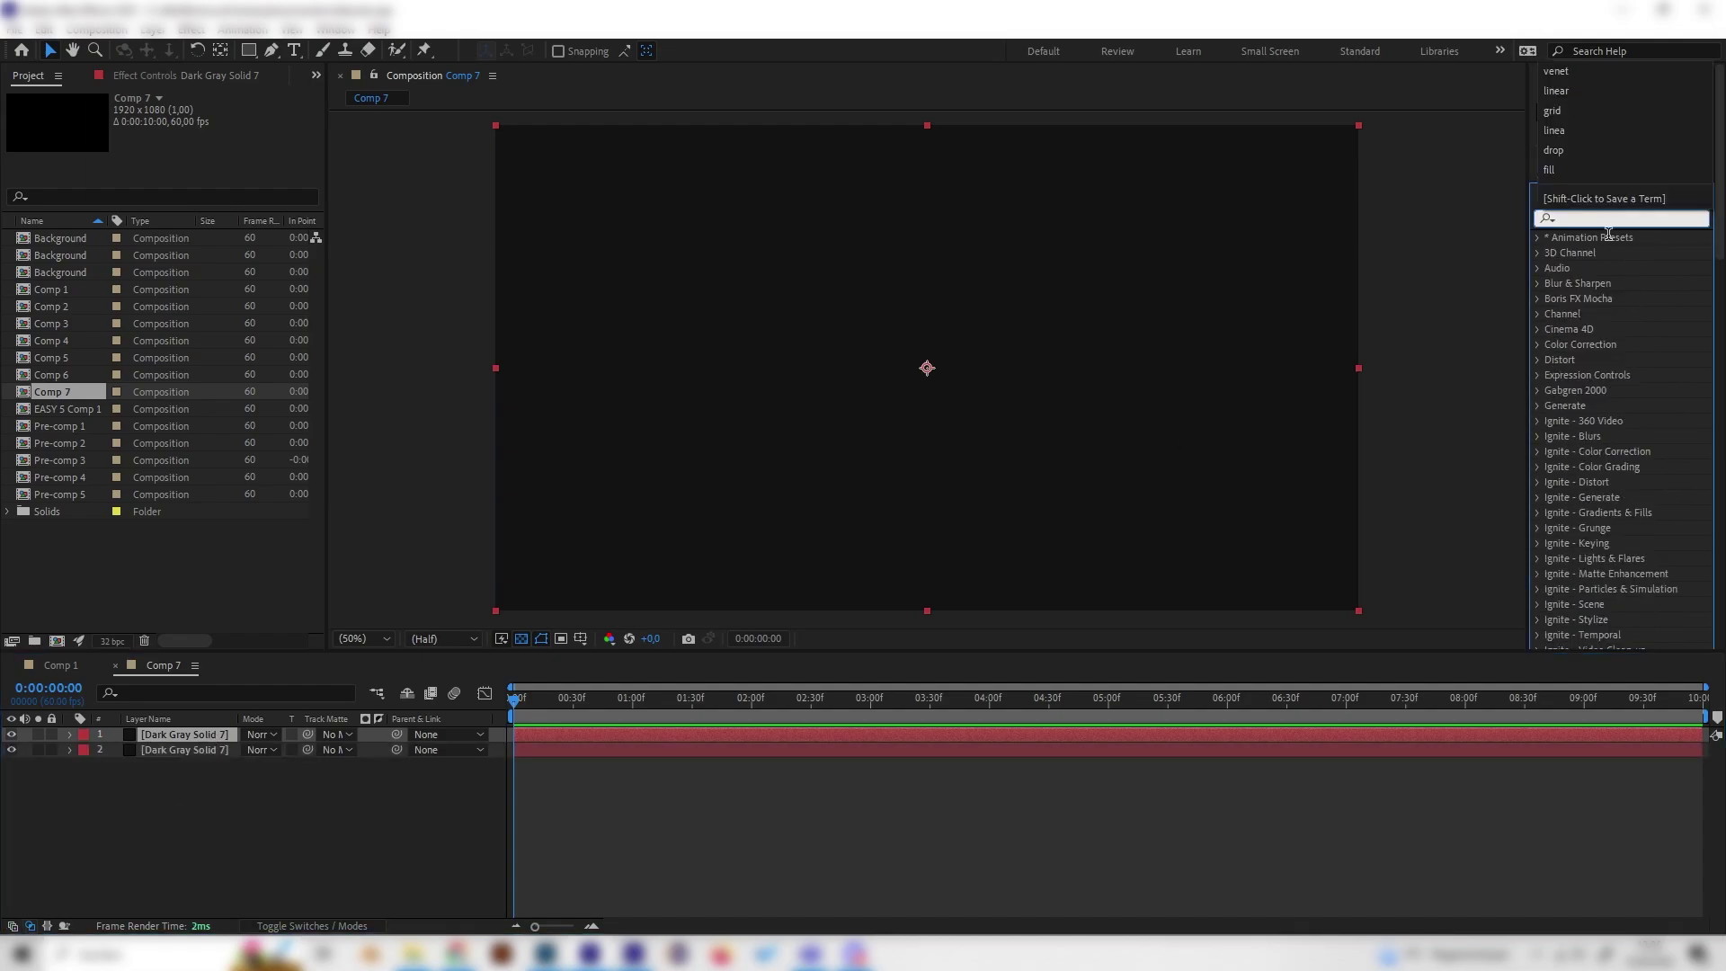
{"action": "left_click_drag", "start_coordinate": [1587, 375], "coordinate": [191, 734]}
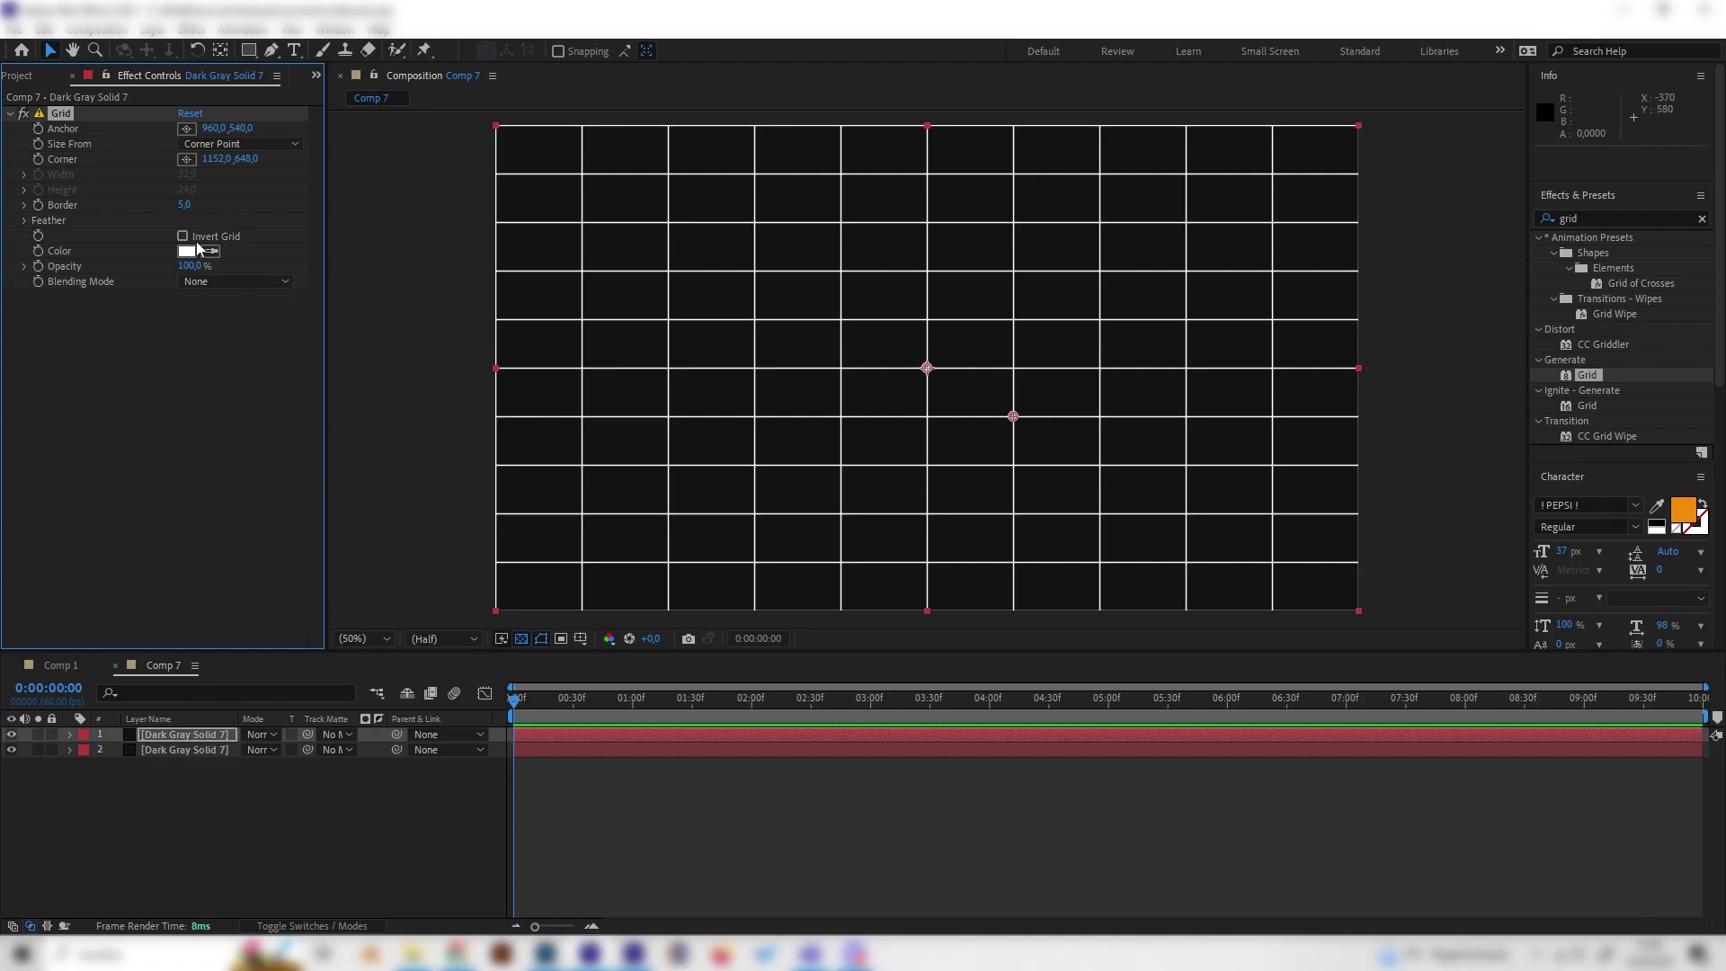
- Set the opacity of the grid layer to 10%
{"action": "left_click", "coordinate": [197, 751]}
{"action": "left_click", "coordinate": [184, 733]}
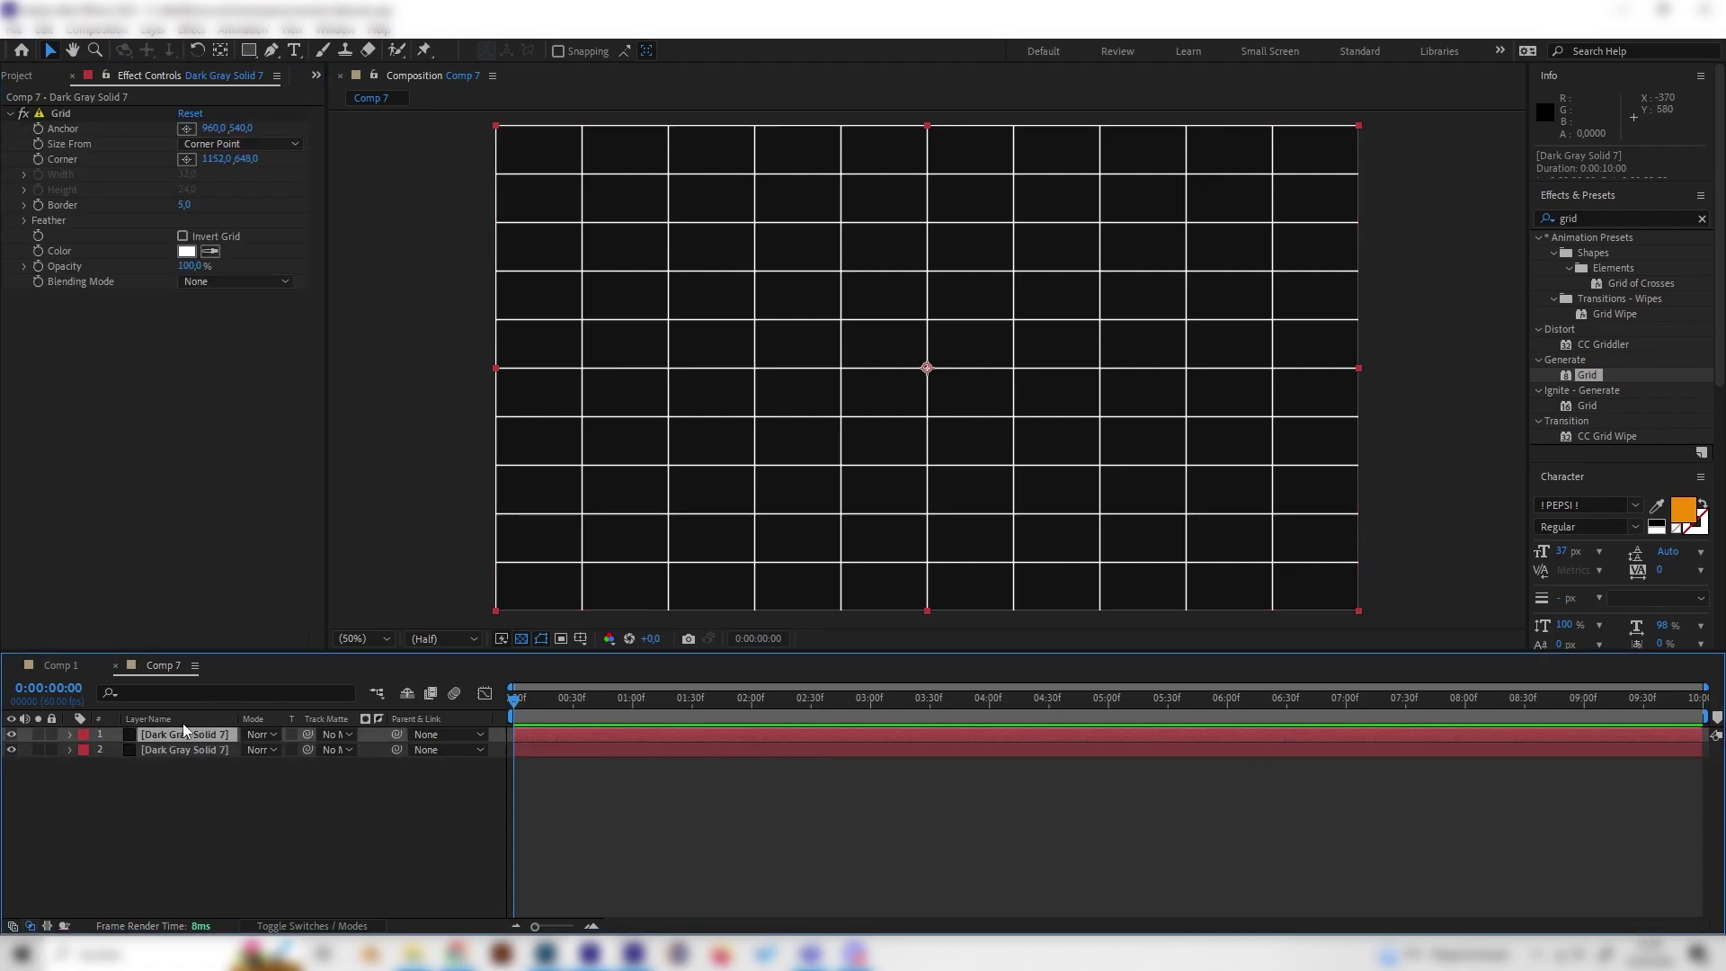
{"action": "key", "text": "t"}
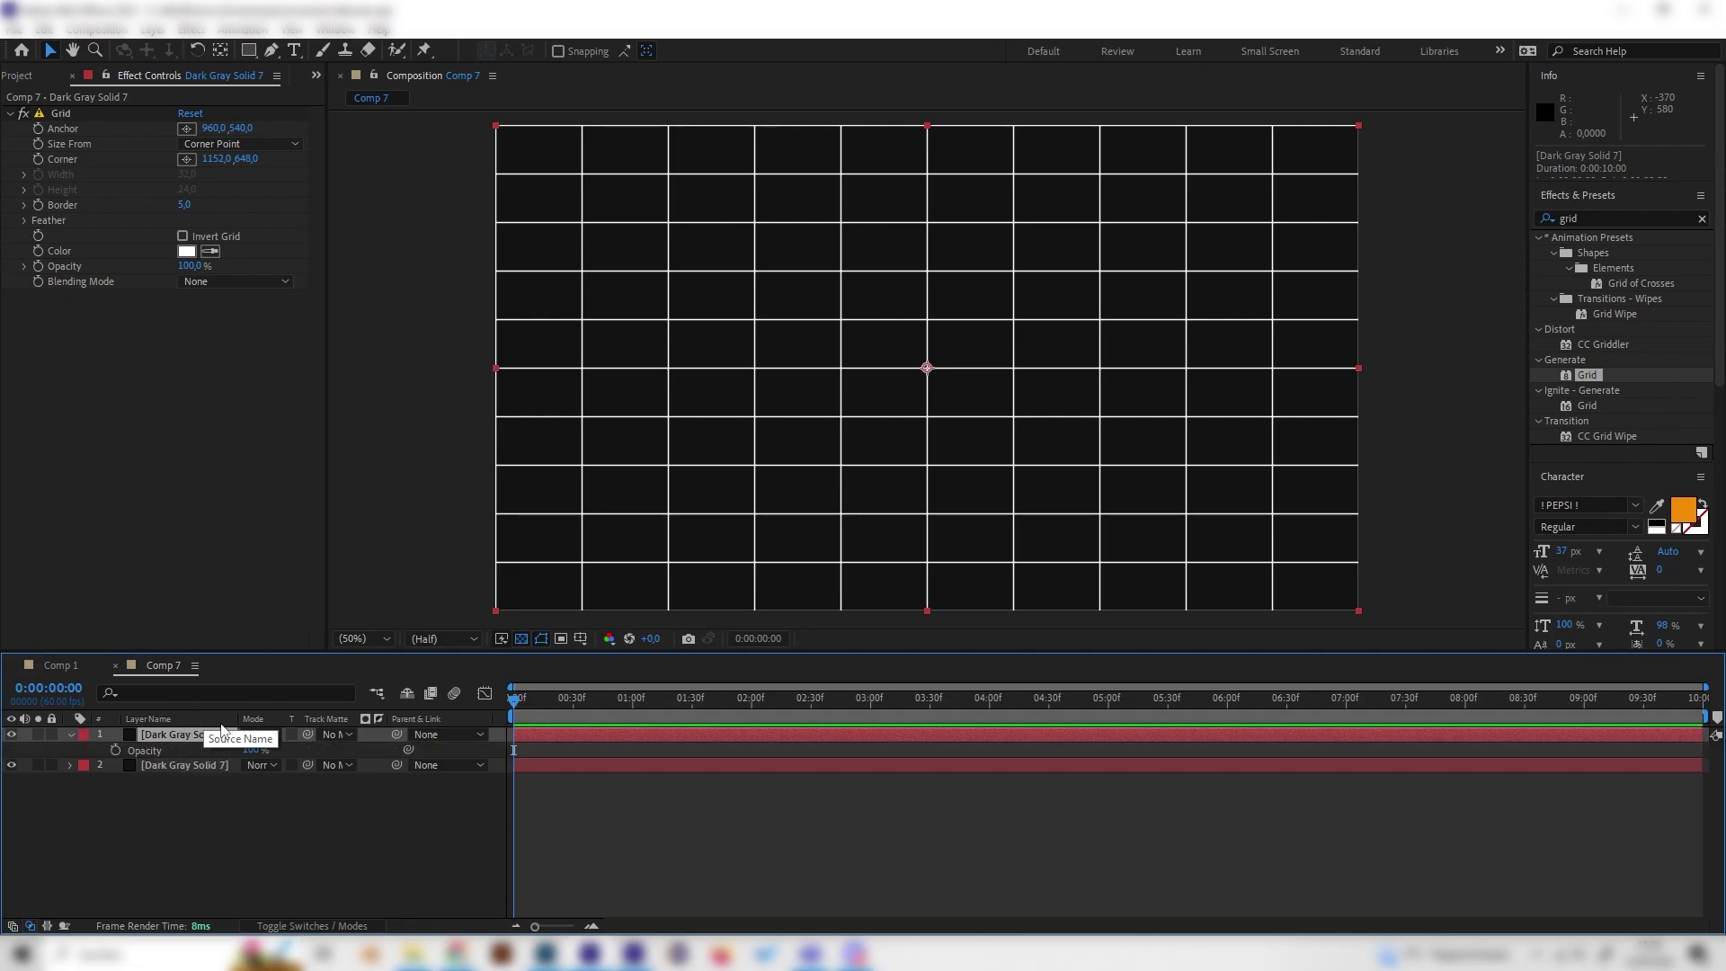
{"action": "left_click", "coordinate": [256, 748]}
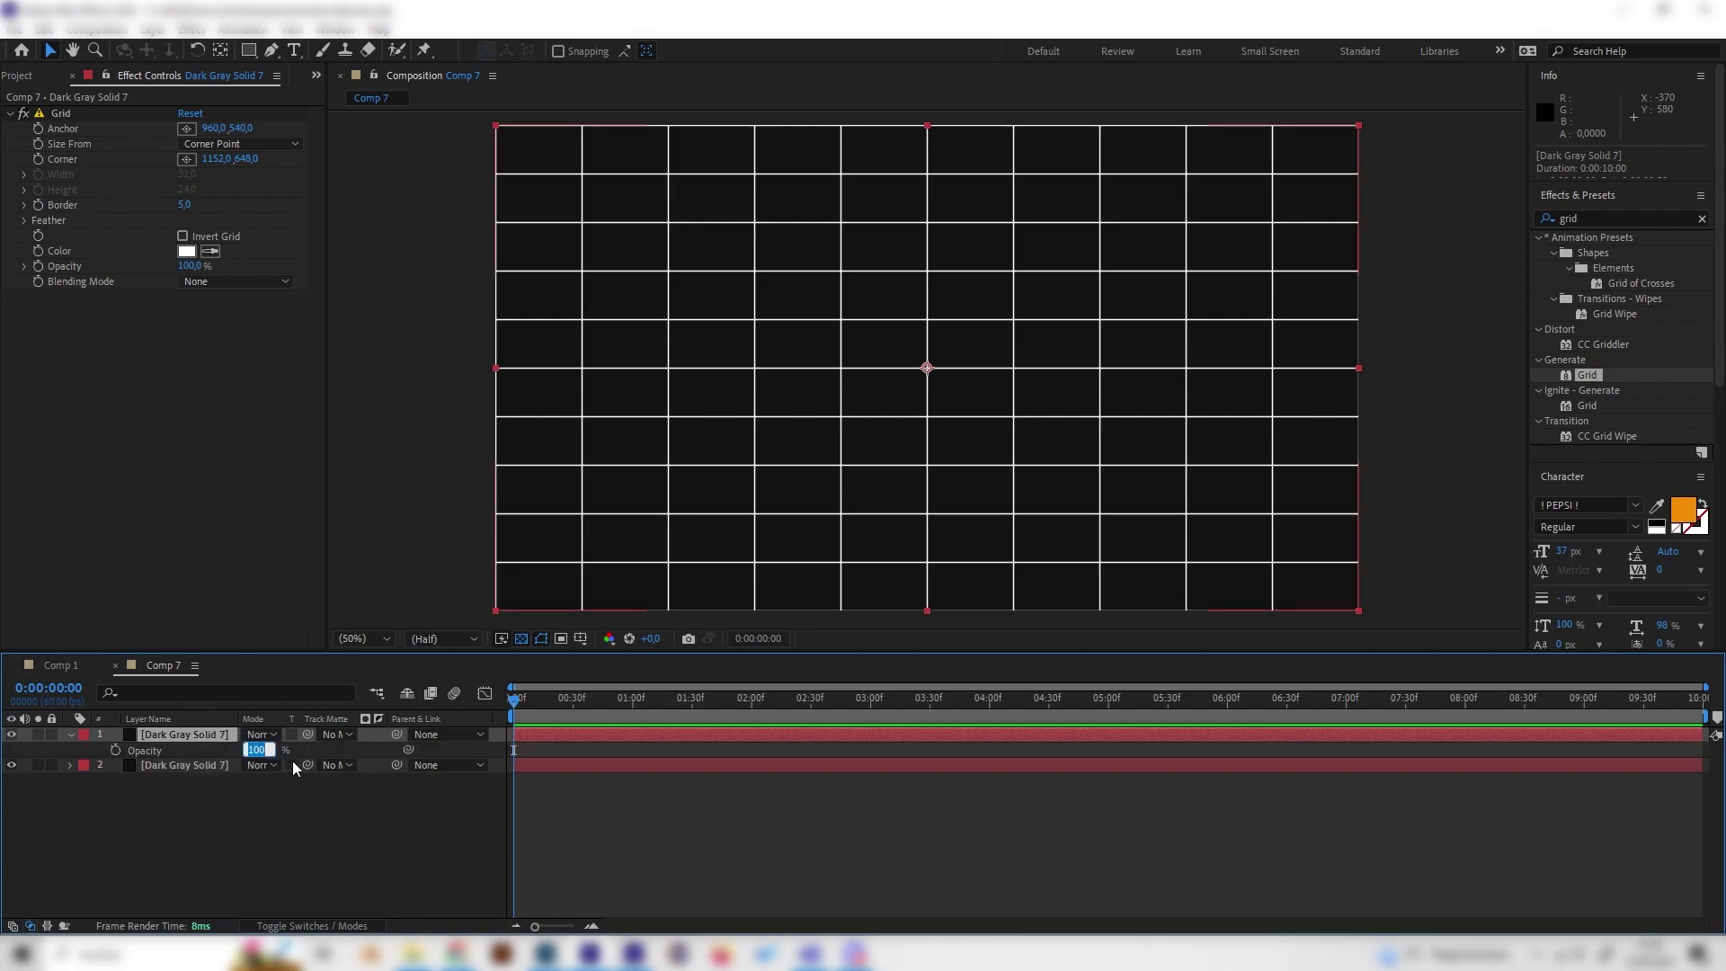
{"action": "key", "text": "Return"}
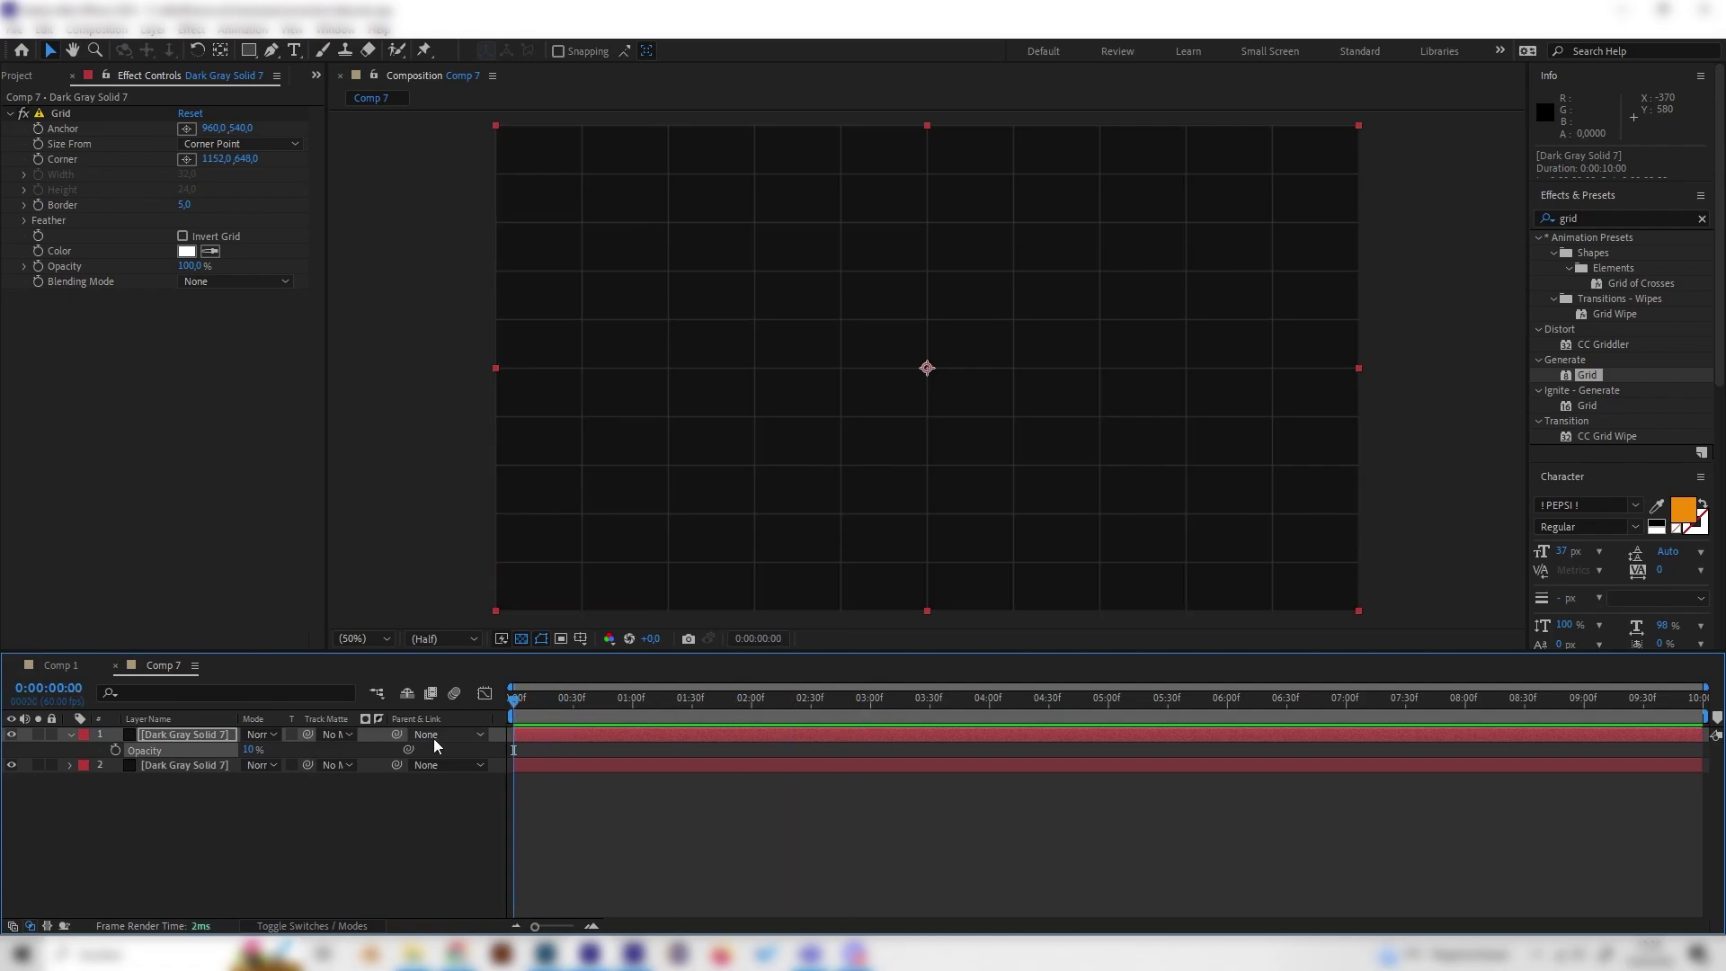
- Compare the background with the grid layer hidden and shown, and briefly preview the composition
{"action": "left_click", "coordinate": [12, 735]}
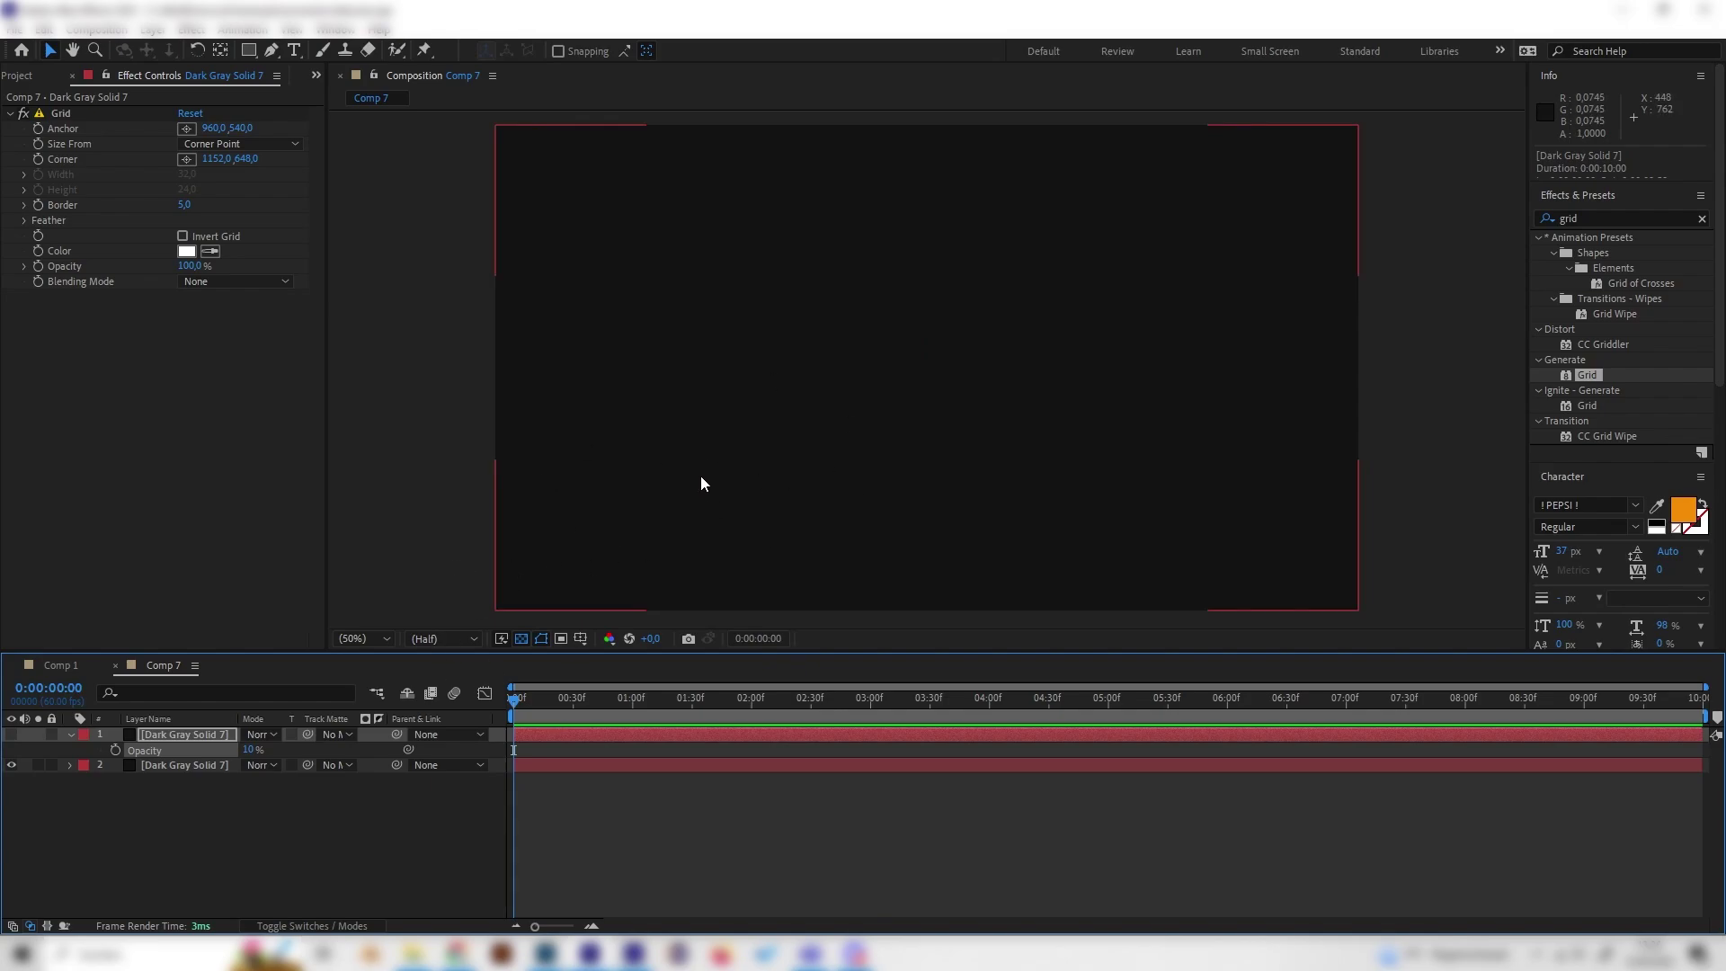
{"action": "left_click", "coordinate": [11, 735]}
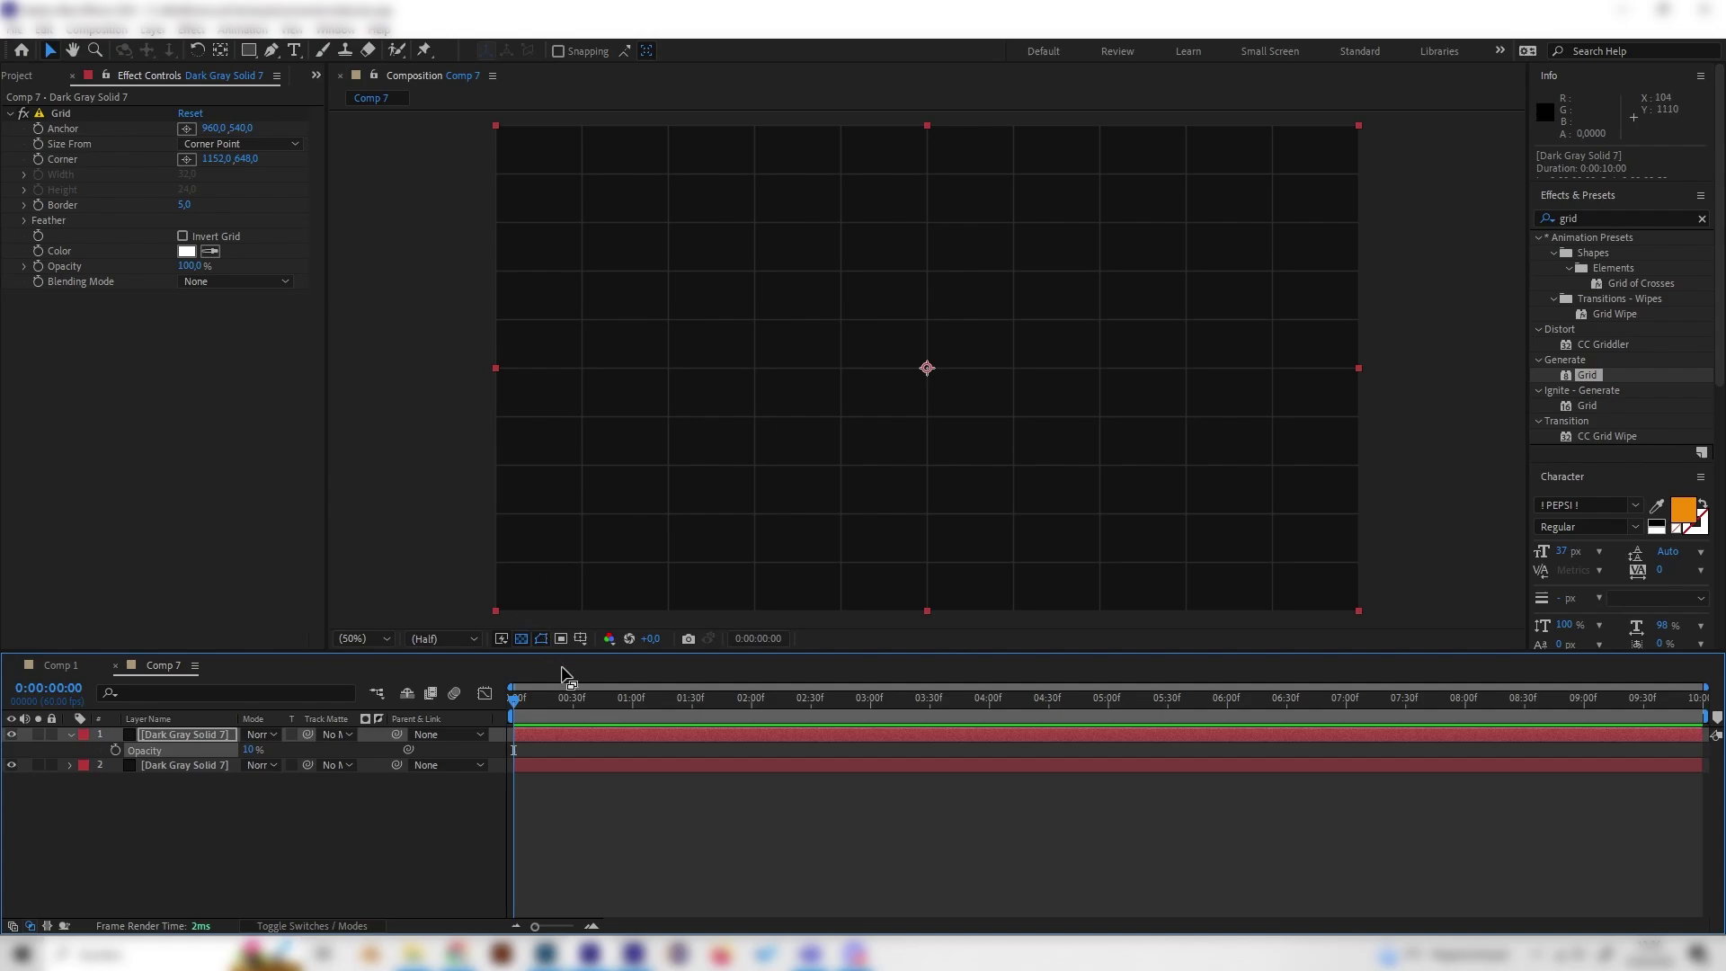
{"action": "key", "text": "space"}
{"action": "key", "text": "space"}
- Add a text layer reading MOTION to the composition
{"action": "right_click", "coordinate": [313, 808]}
{"action": "mouse_move", "coordinate": [310, 589]}
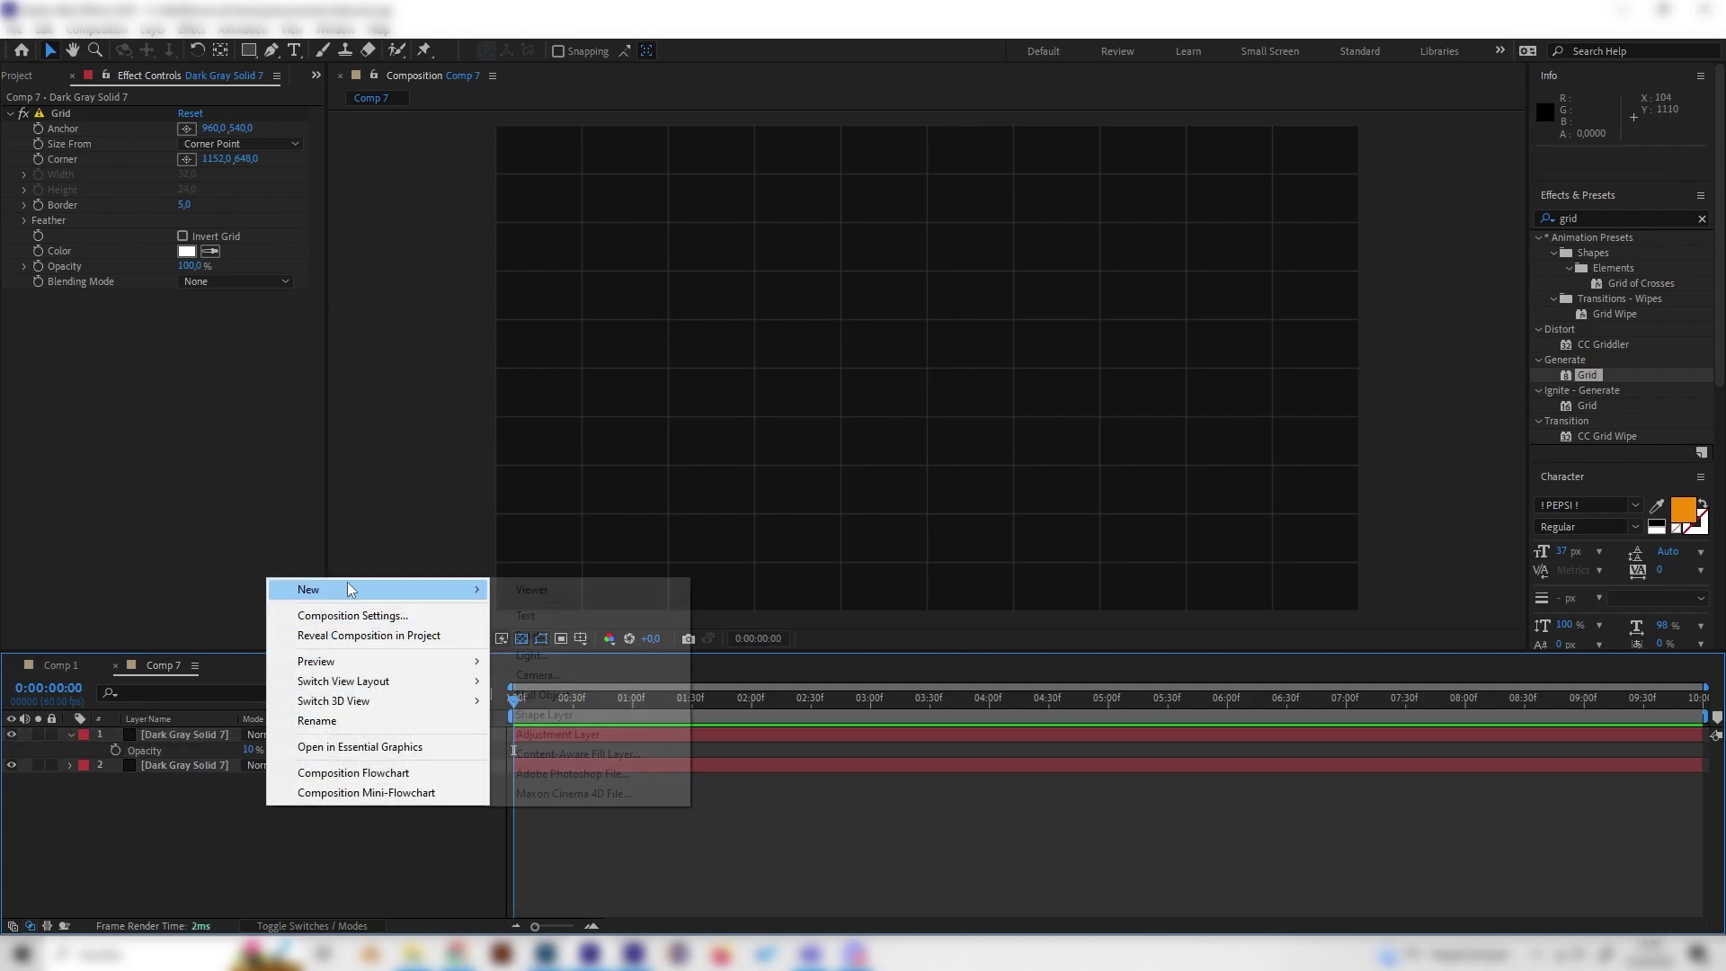
{"action": "left_click", "coordinate": [556, 620]}
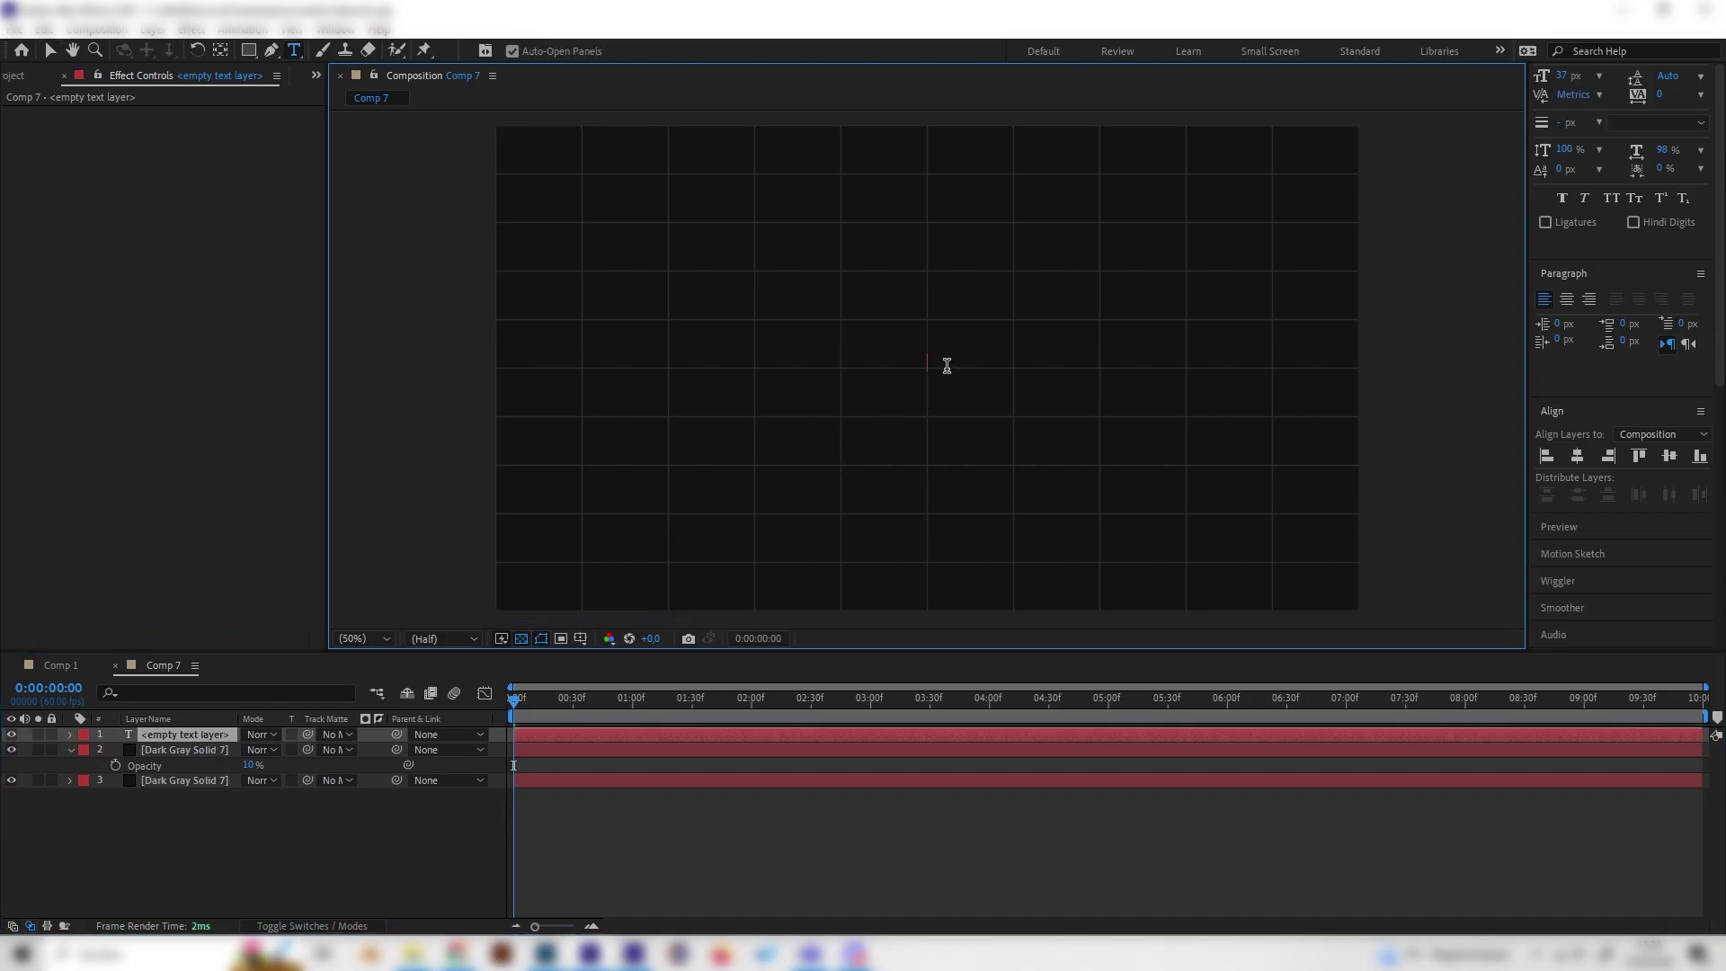
{"action": "type", "text": "MOTION"}
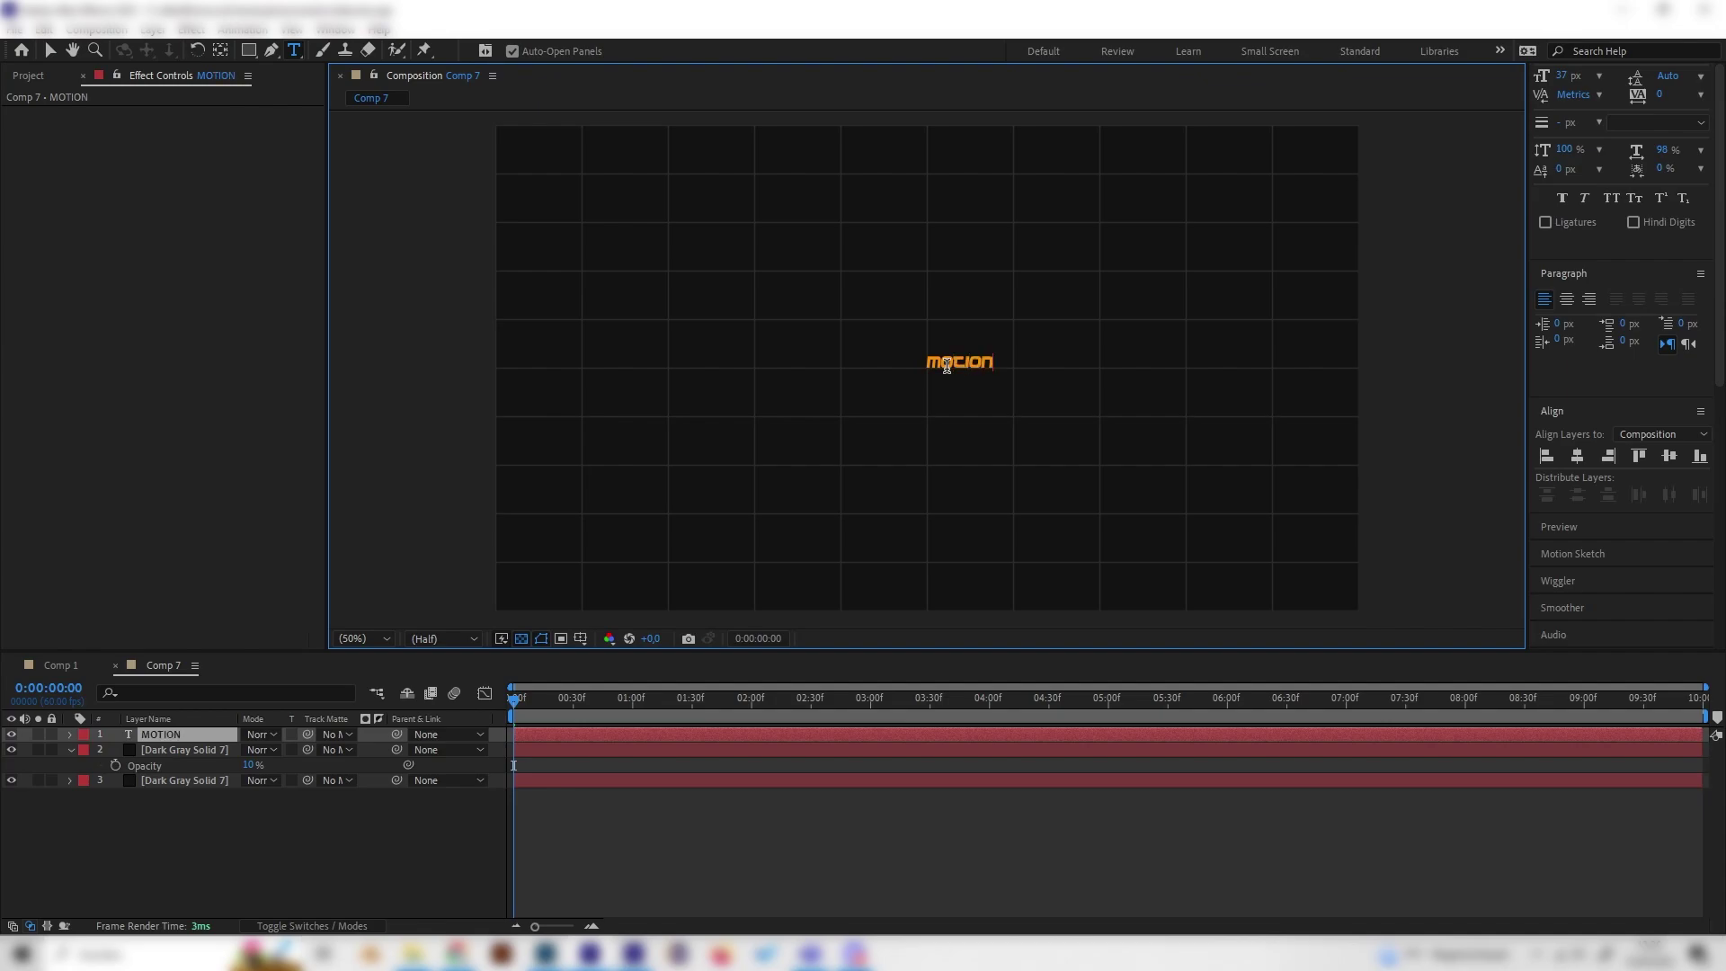
- Scale the MOTION text layer up to 571%
{"action": "left_click", "coordinate": [208, 726]}
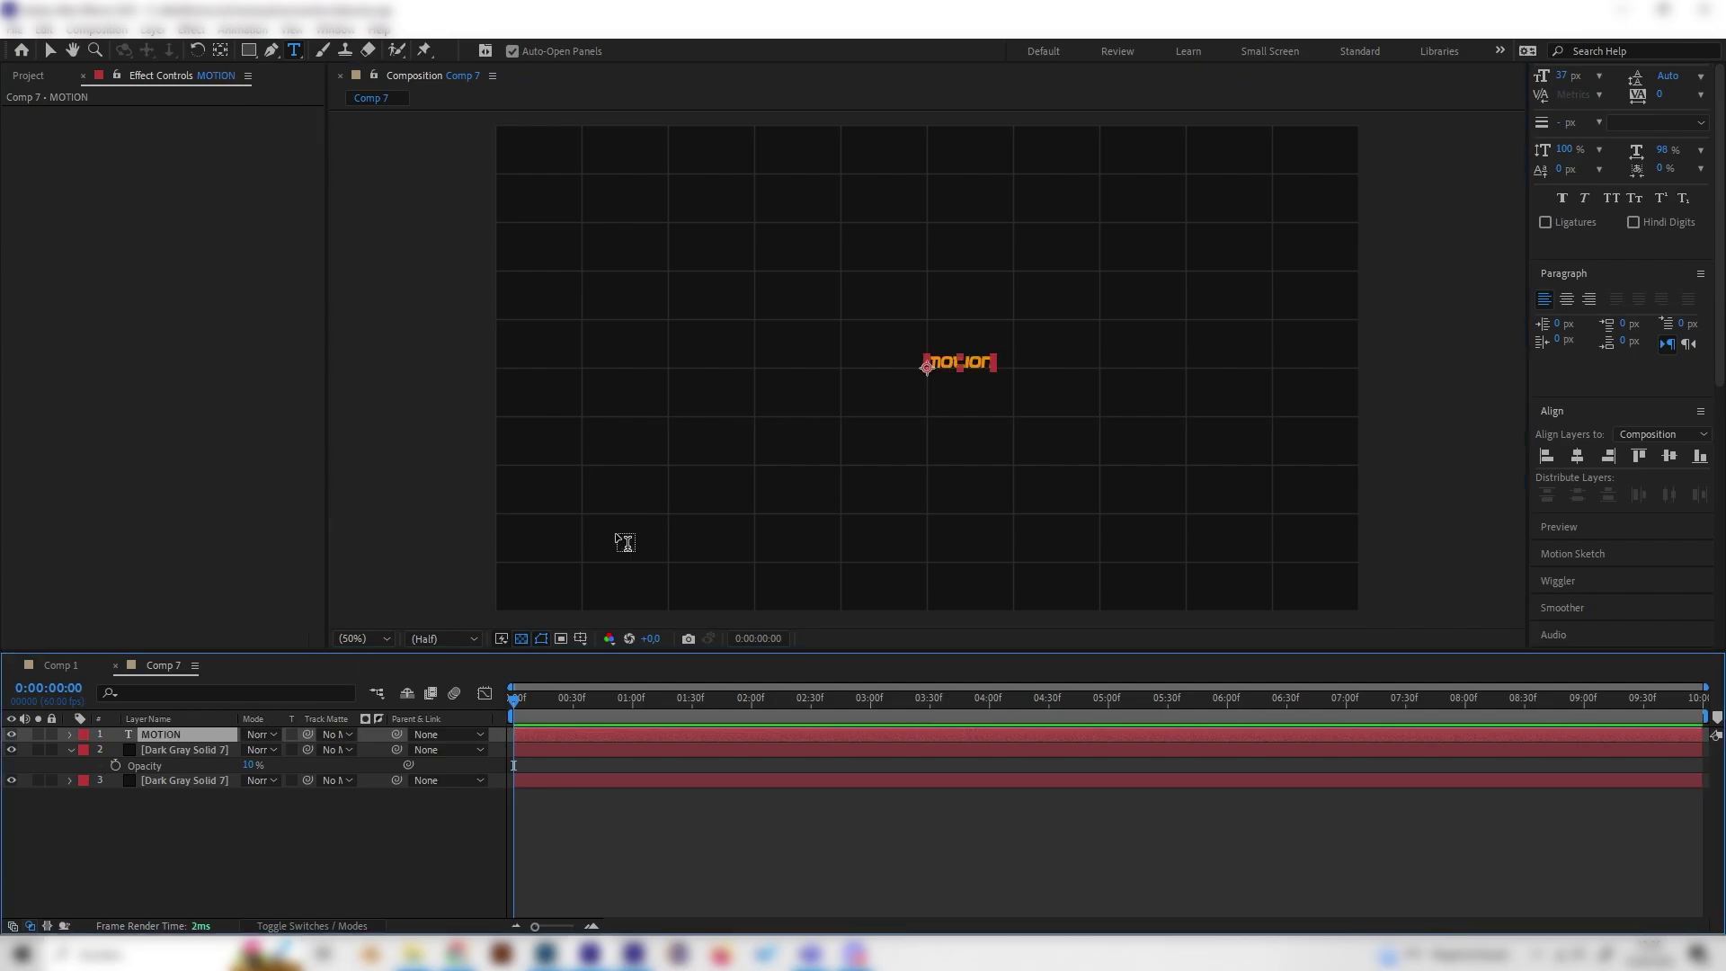
{"action": "key", "text": "s"}
{"action": "left_click_drag", "start_coordinate": [270, 749], "coordinate": [677, 694]}
{"action": "key", "text": "Caps_Lock"}
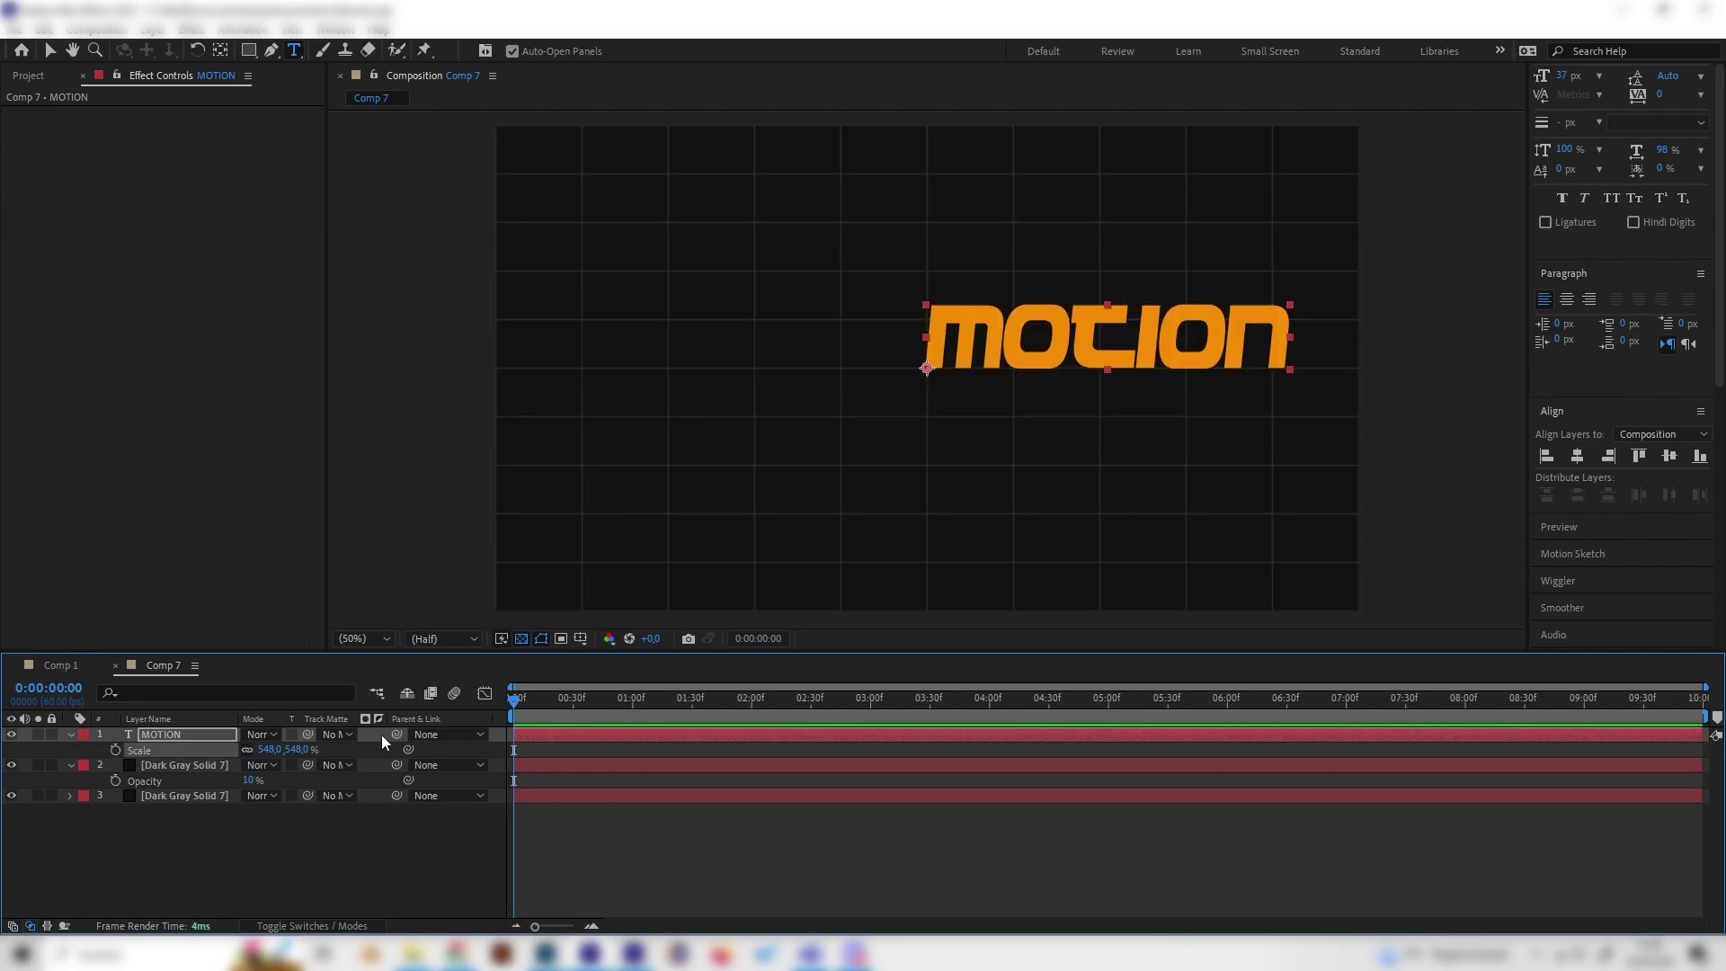
{"action": "left_click_drag", "start_coordinate": [299, 751], "coordinate": [320, 749]}
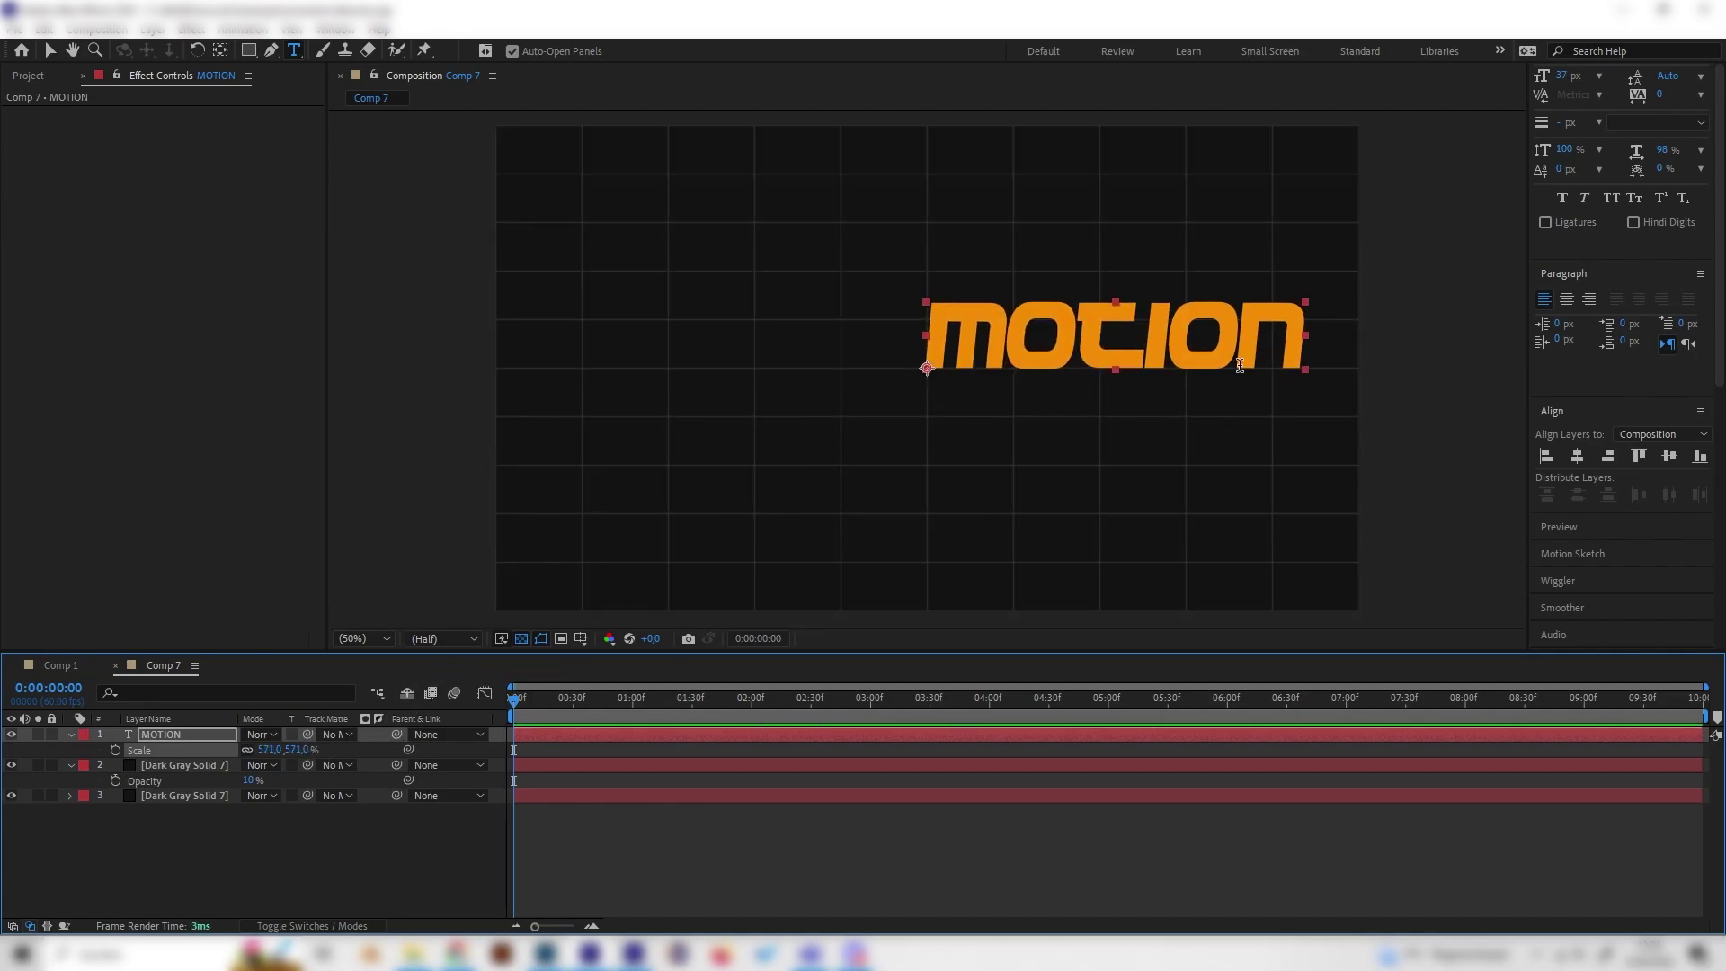
{"action": "key", "text": "ctrl+5"}
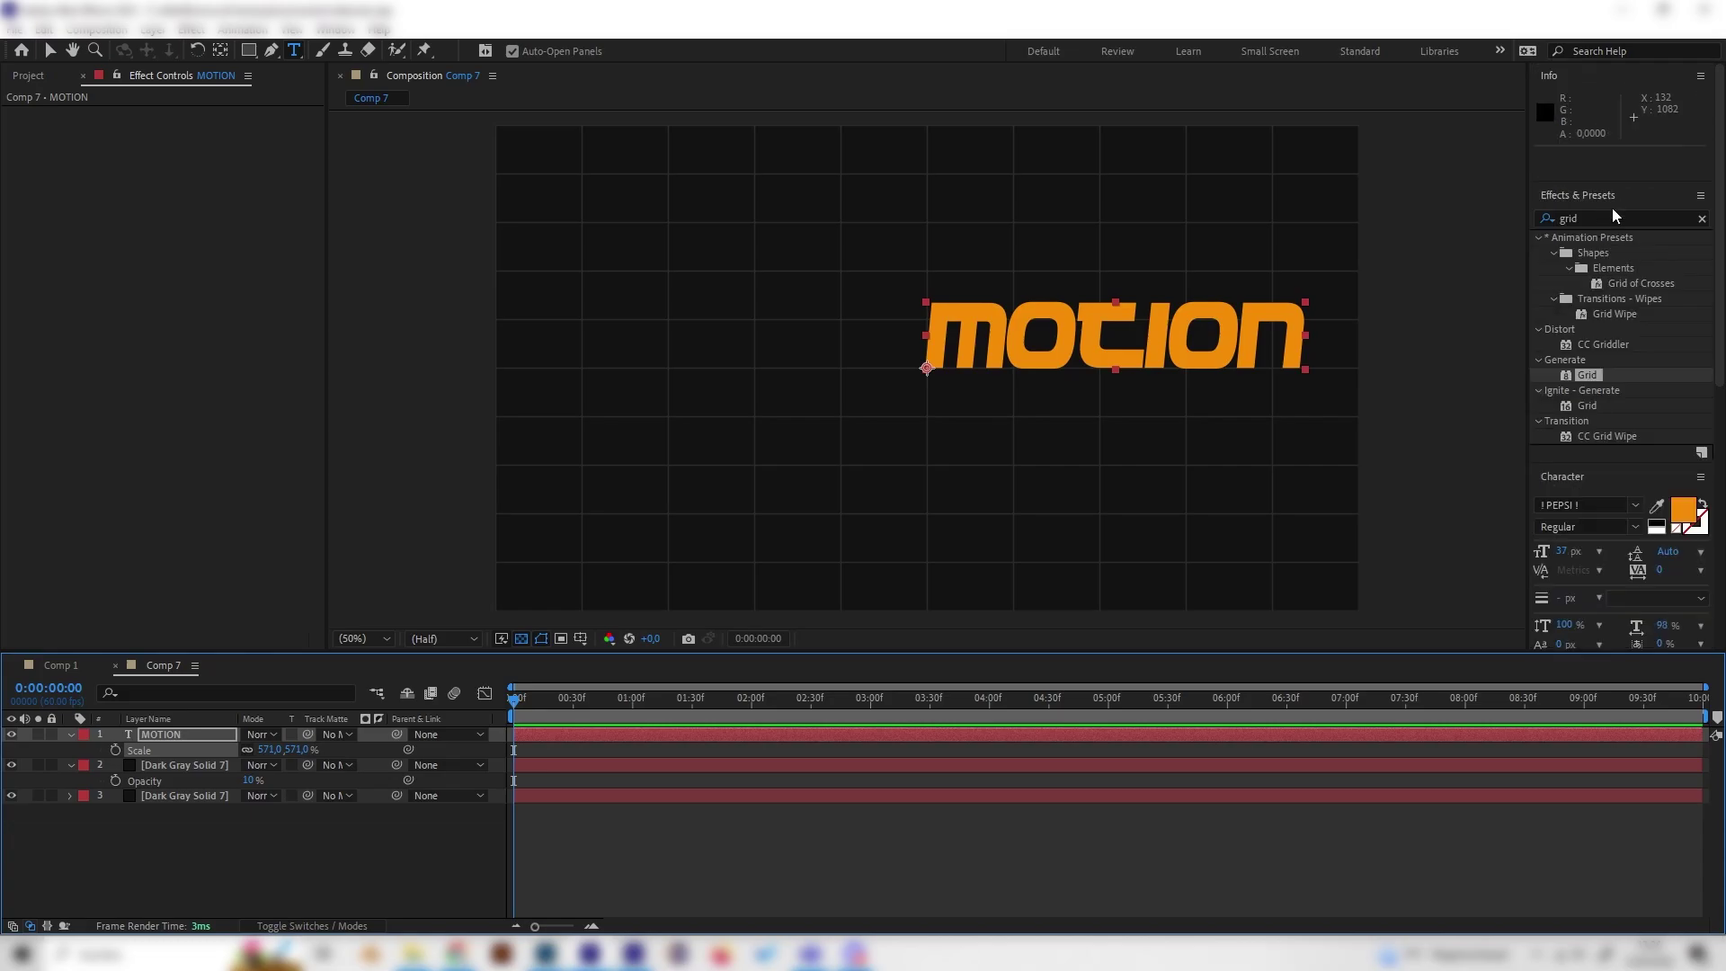
{"action": "left_click", "coordinate": [1636, 506]}
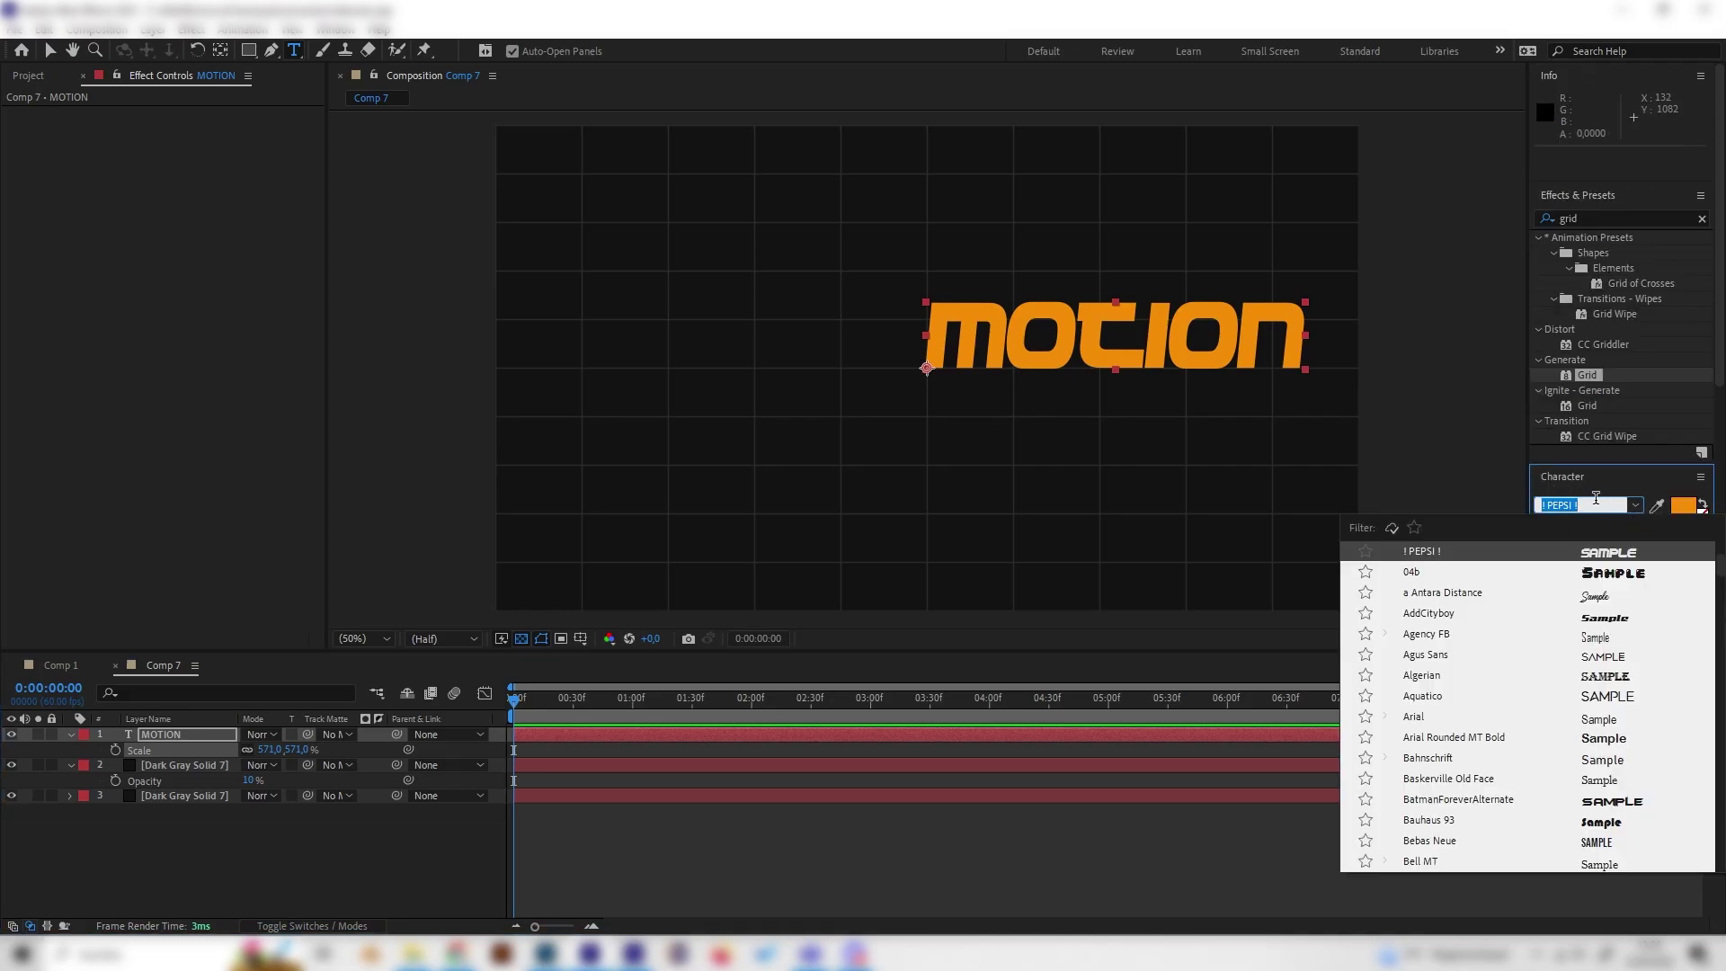
{"action": "left_click", "coordinate": [408, 840]}
- Center the MOTION text layer horizontally and vertically in the composition with Align
{"action": "left_click", "coordinate": [201, 738]}
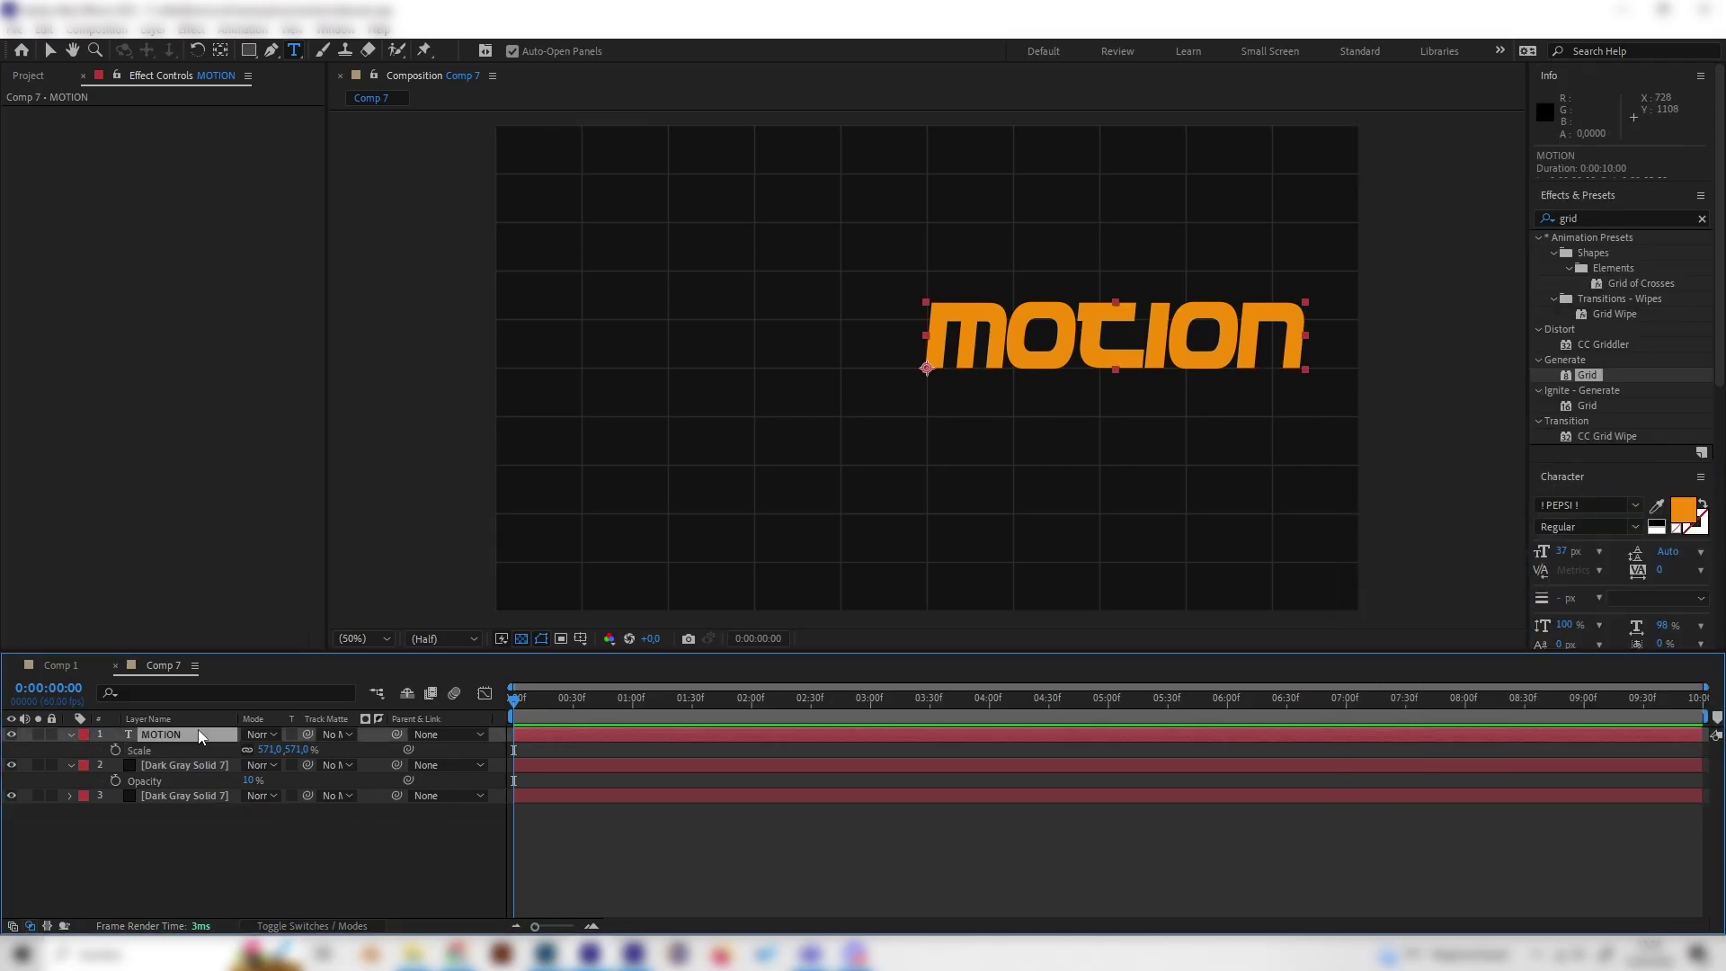
{"action": "scroll", "coordinate": [1600, 495], "scroll_direction": "down", "scroll_amount": 4}
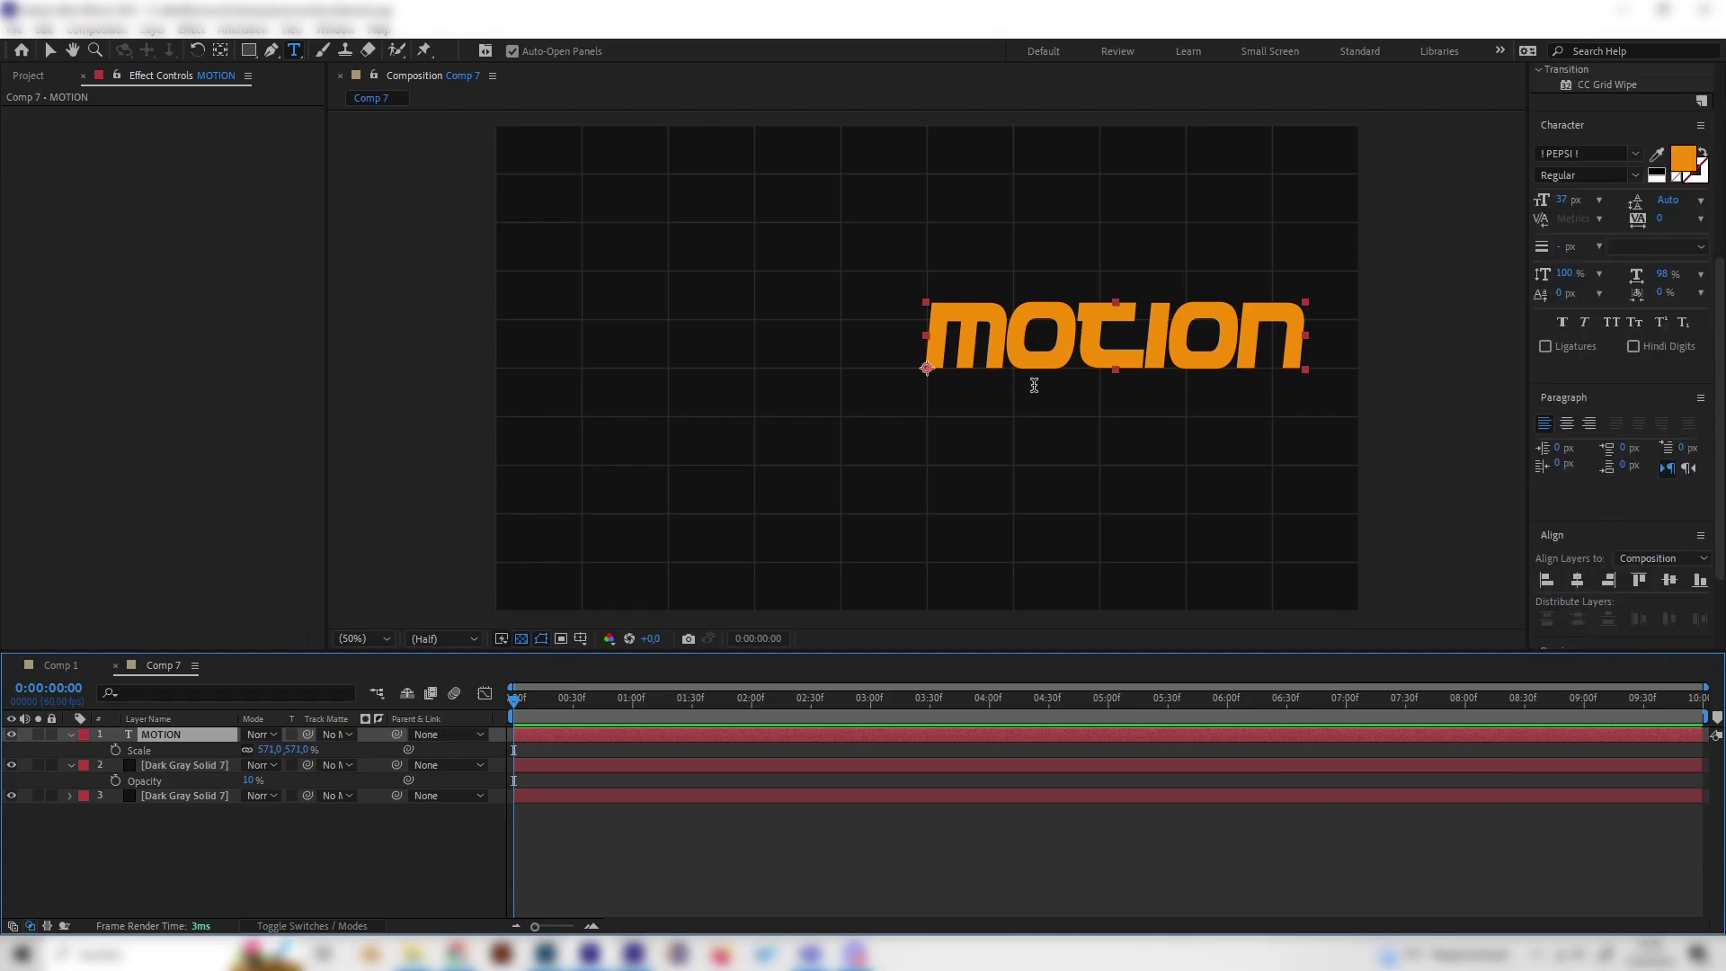
{"action": "scroll", "coordinate": [1600, 558], "scroll_direction": "down", "scroll_amount": 2}
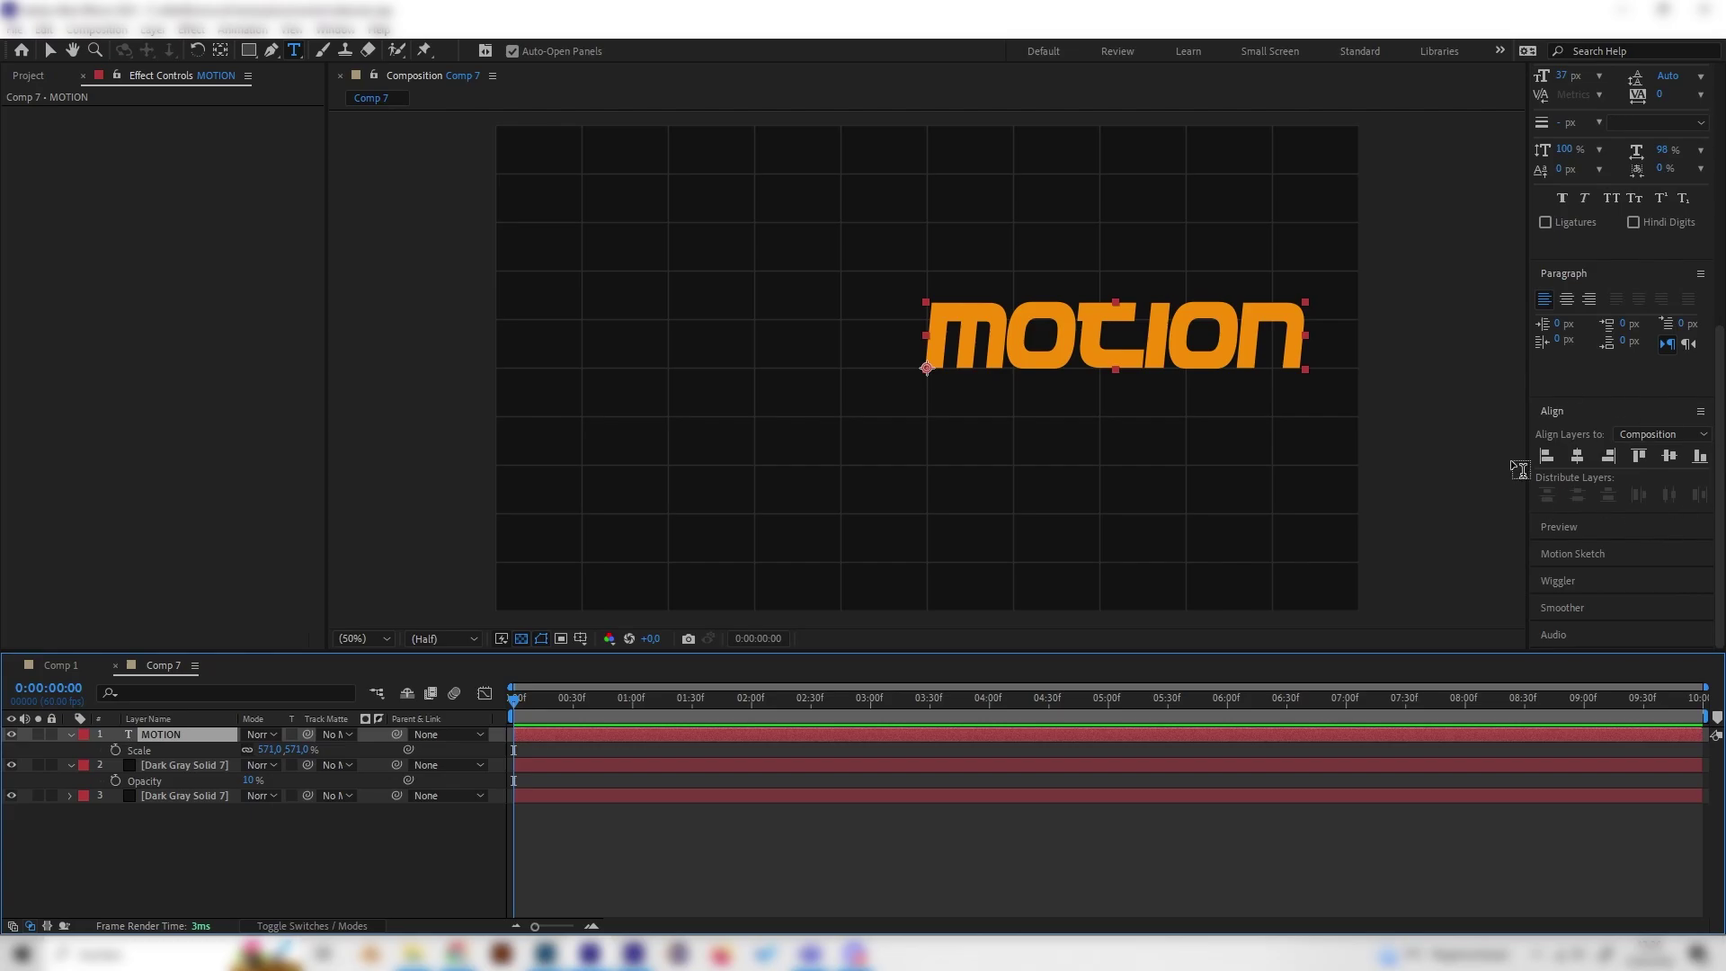
{"action": "left_click", "coordinate": [334, 30]}
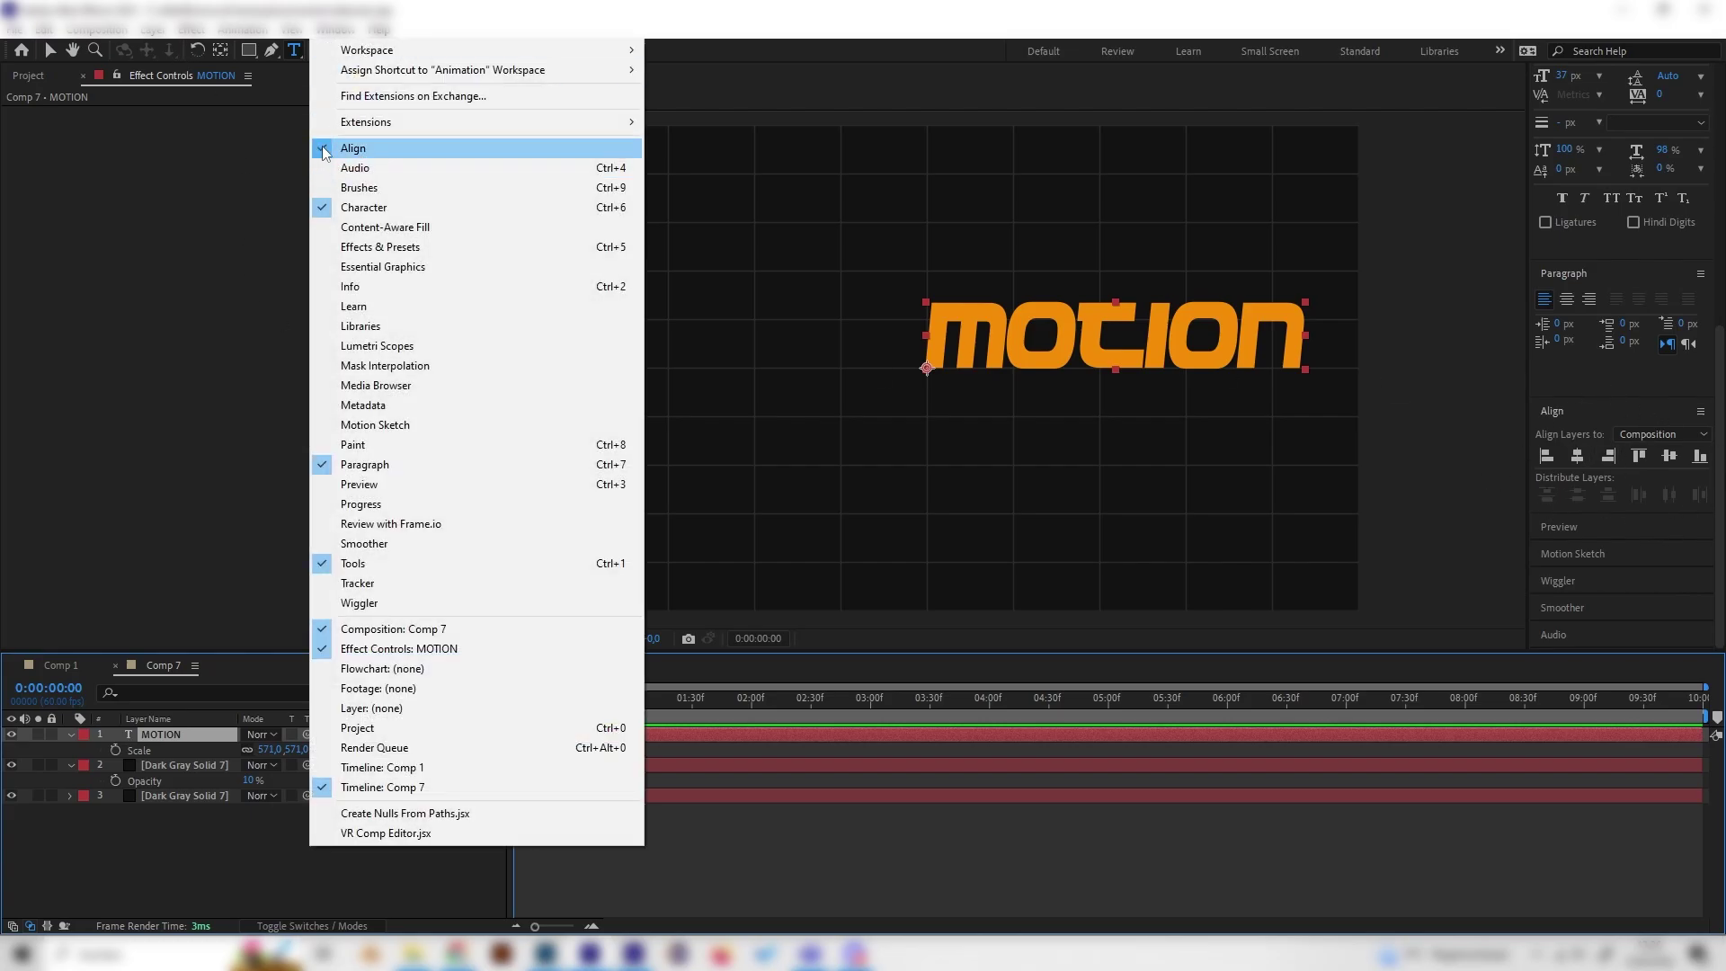
{"action": "left_click", "coordinate": [1578, 430]}
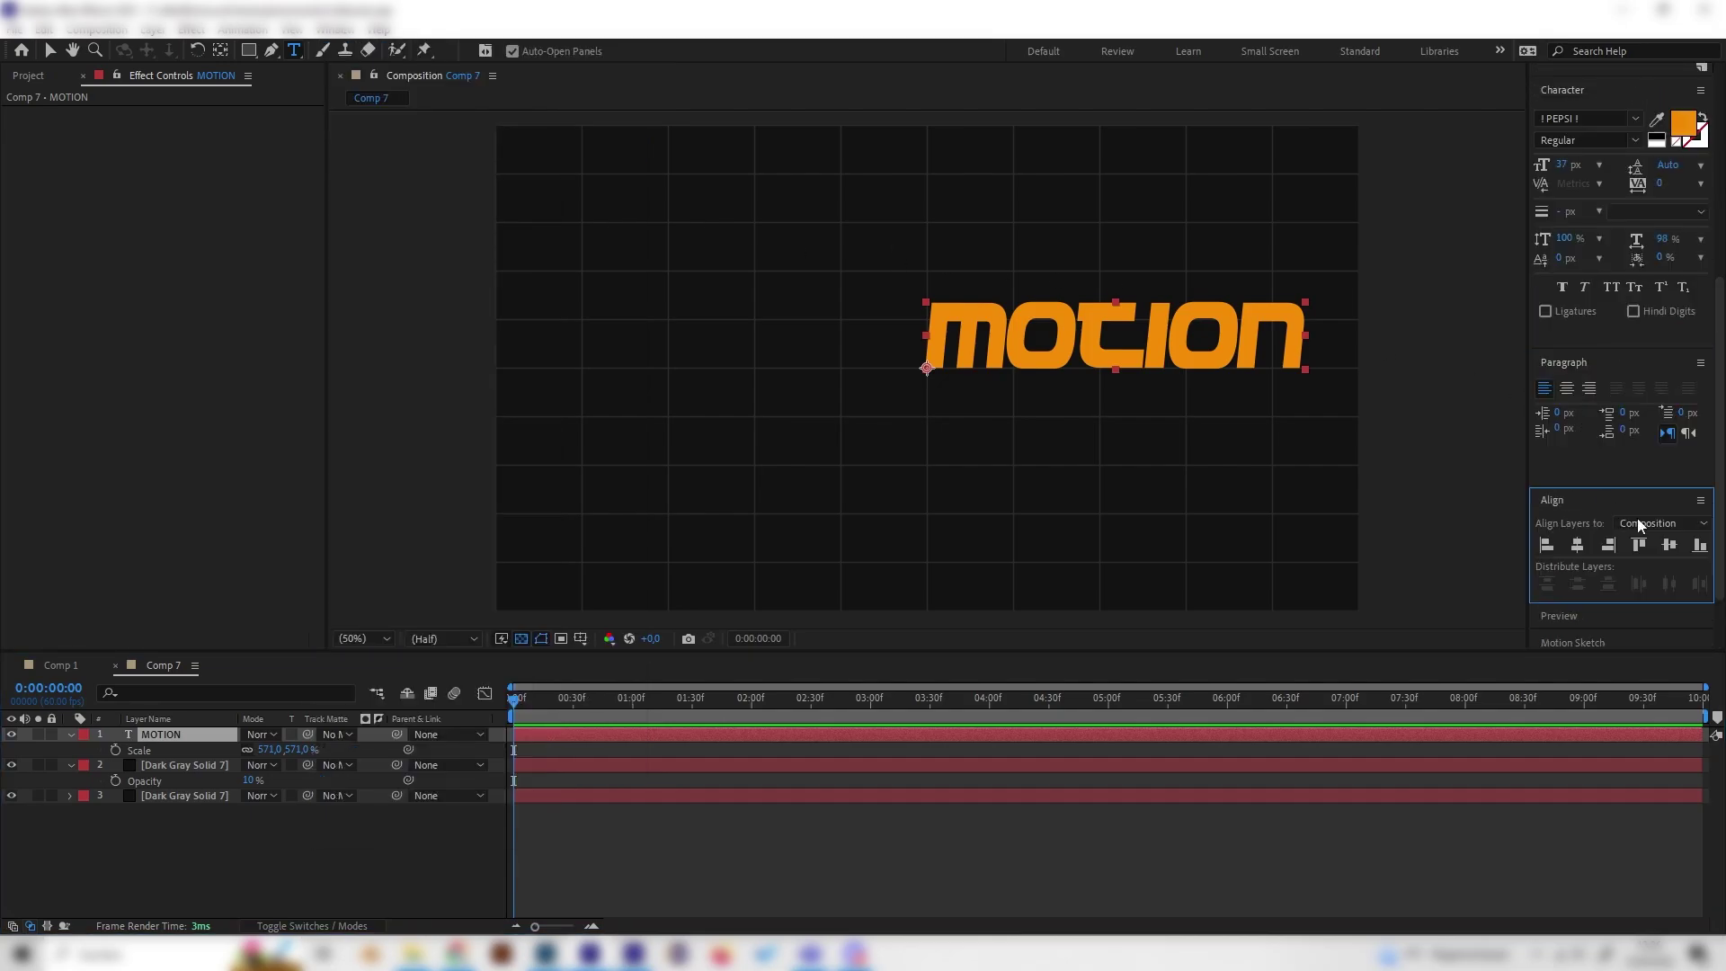
{"action": "left_click", "coordinate": [1587, 543]}
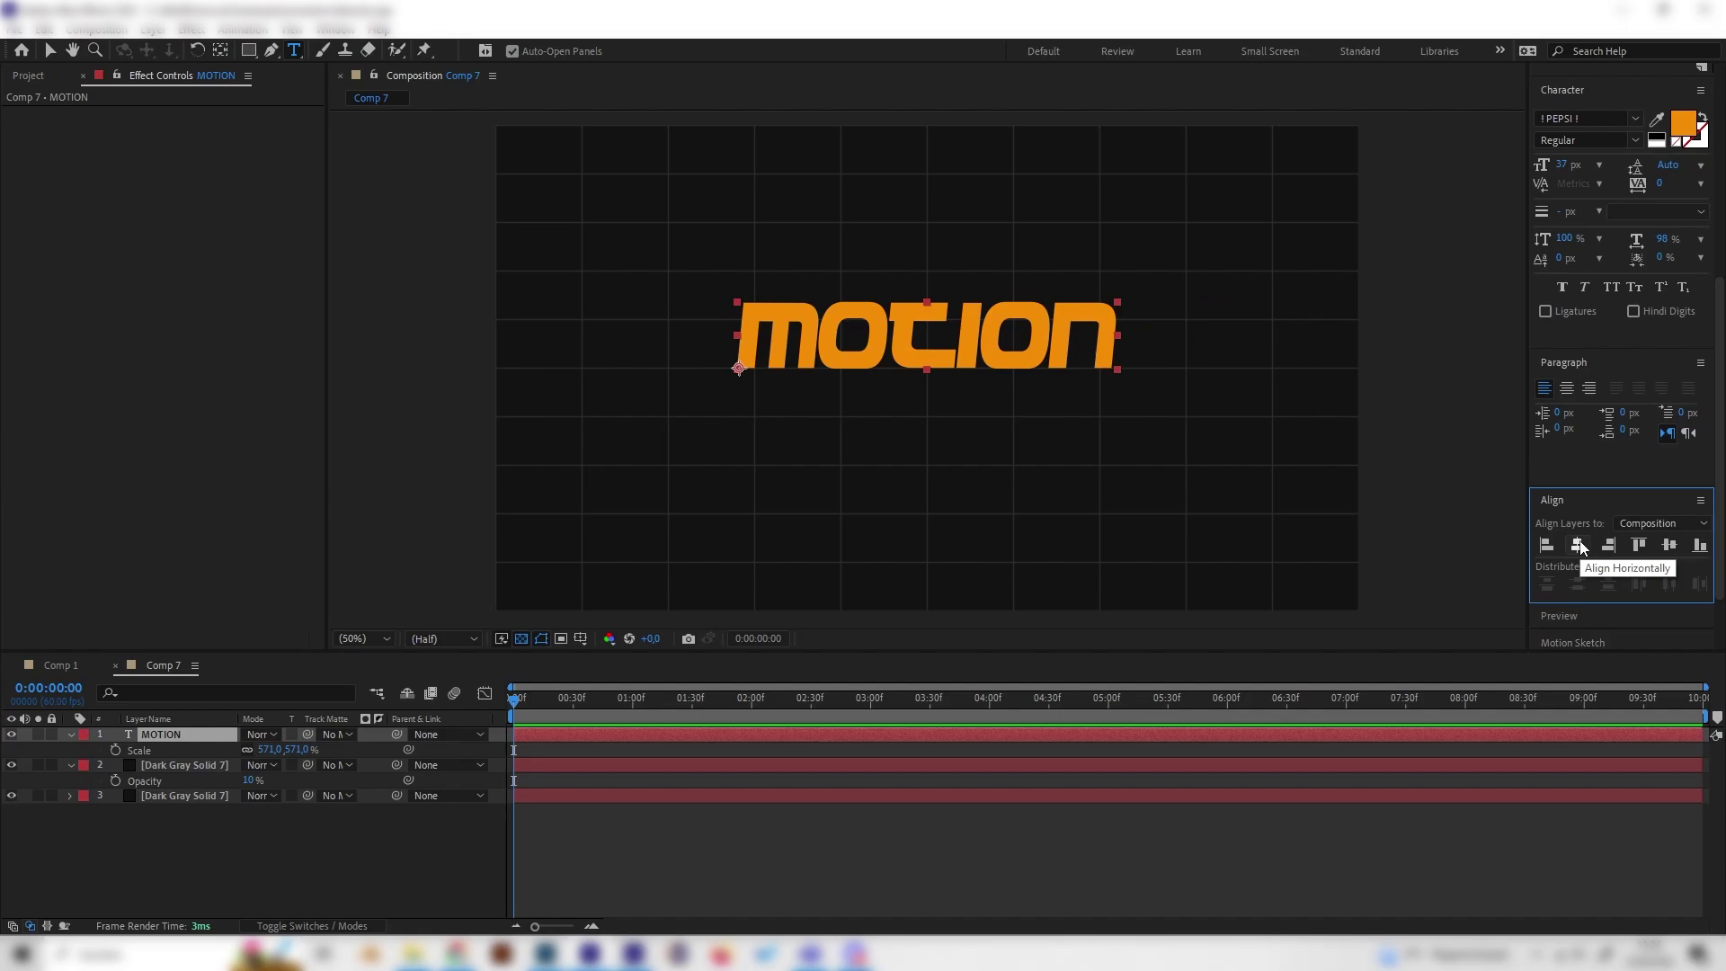
{"action": "left_click", "coordinate": [1670, 545]}
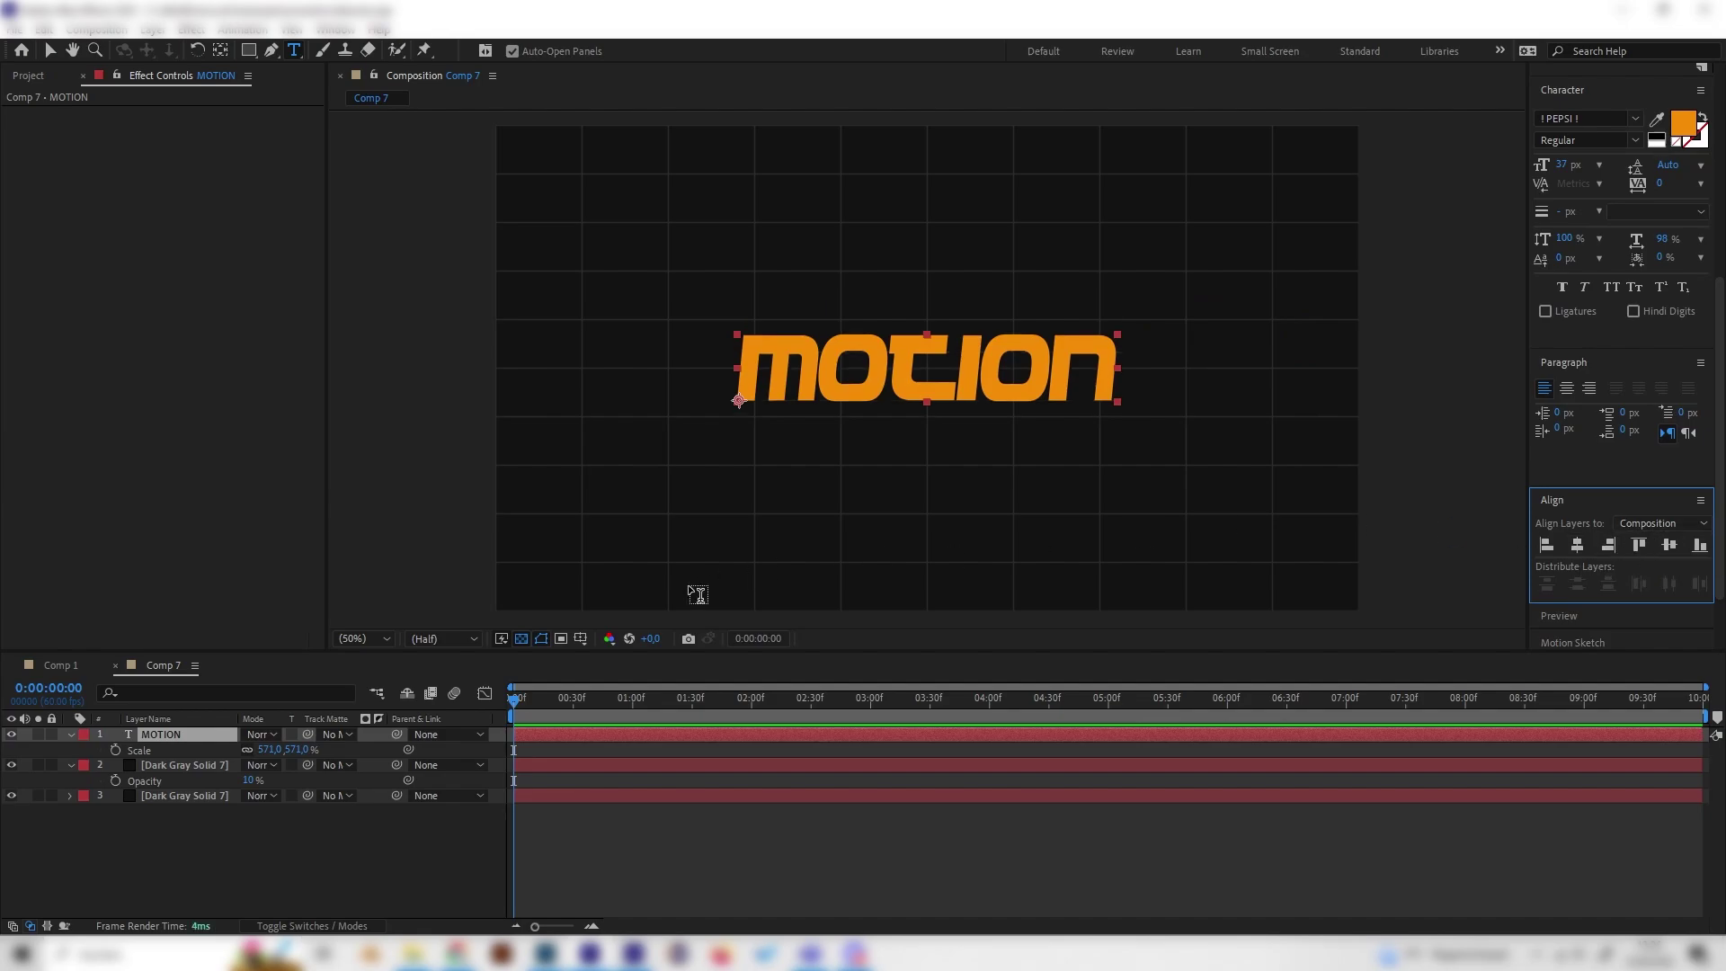
{"action": "left_click", "coordinate": [182, 736]}
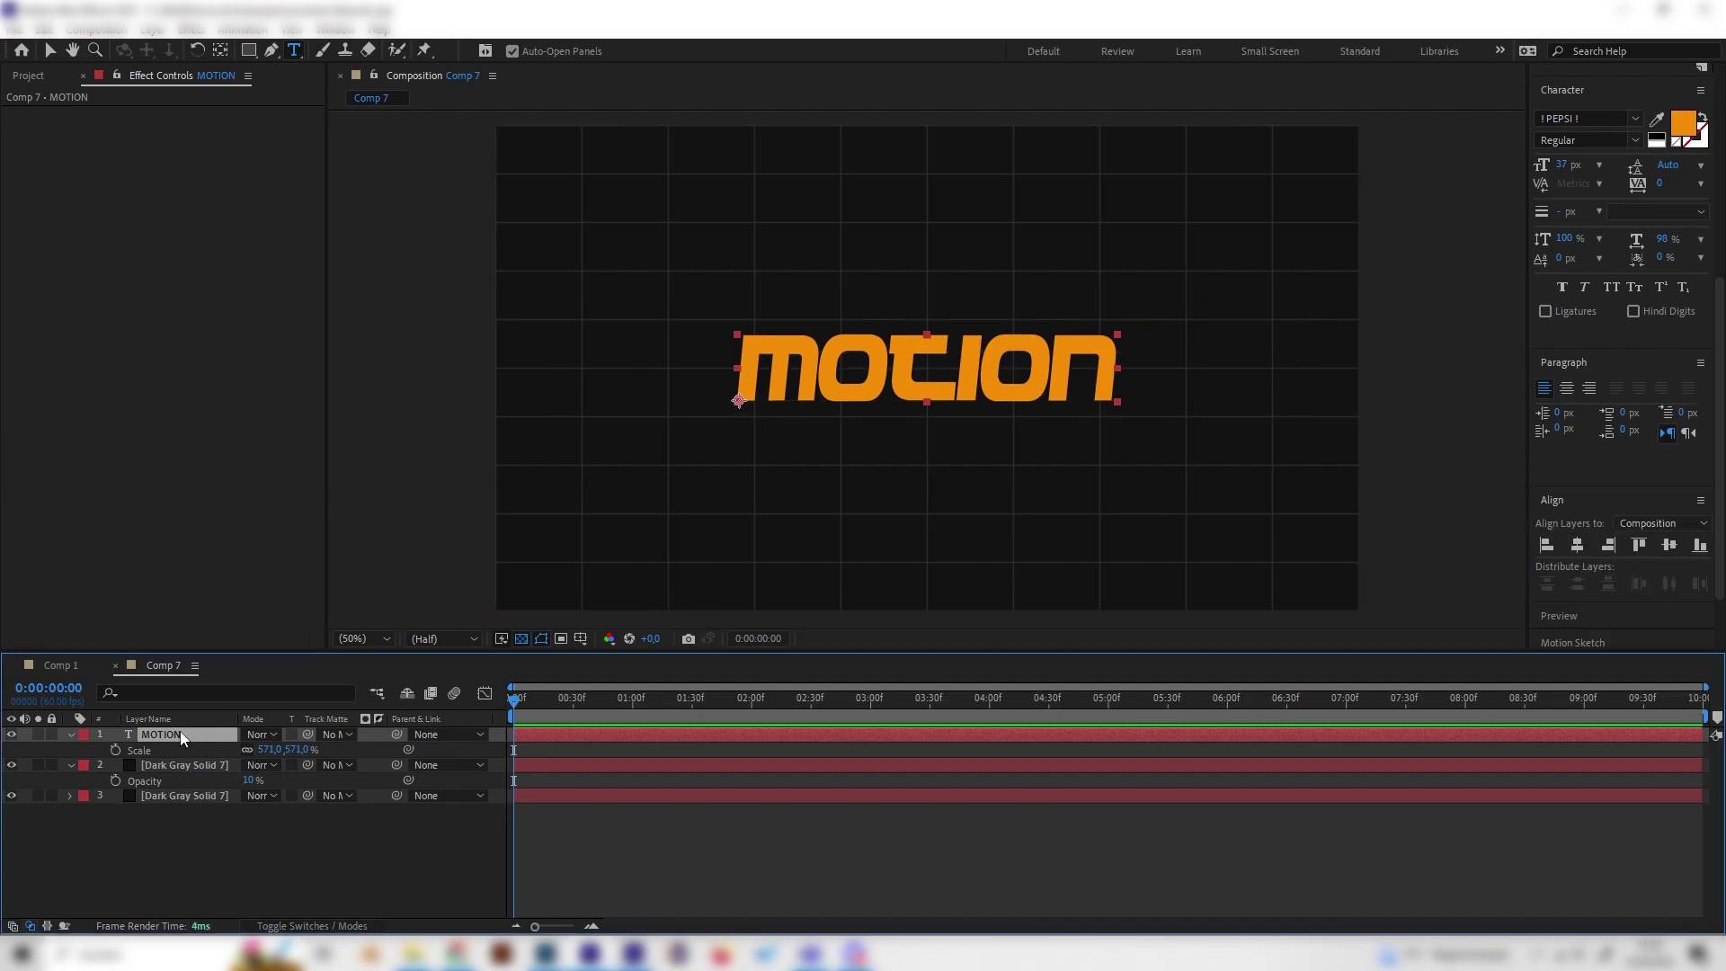
- Set the MOTION text's horizontal scale to 99% and keep its orange fill color
{"action": "left_click_drag", "start_coordinate": [504, 710], "coordinate": [340, 721]}
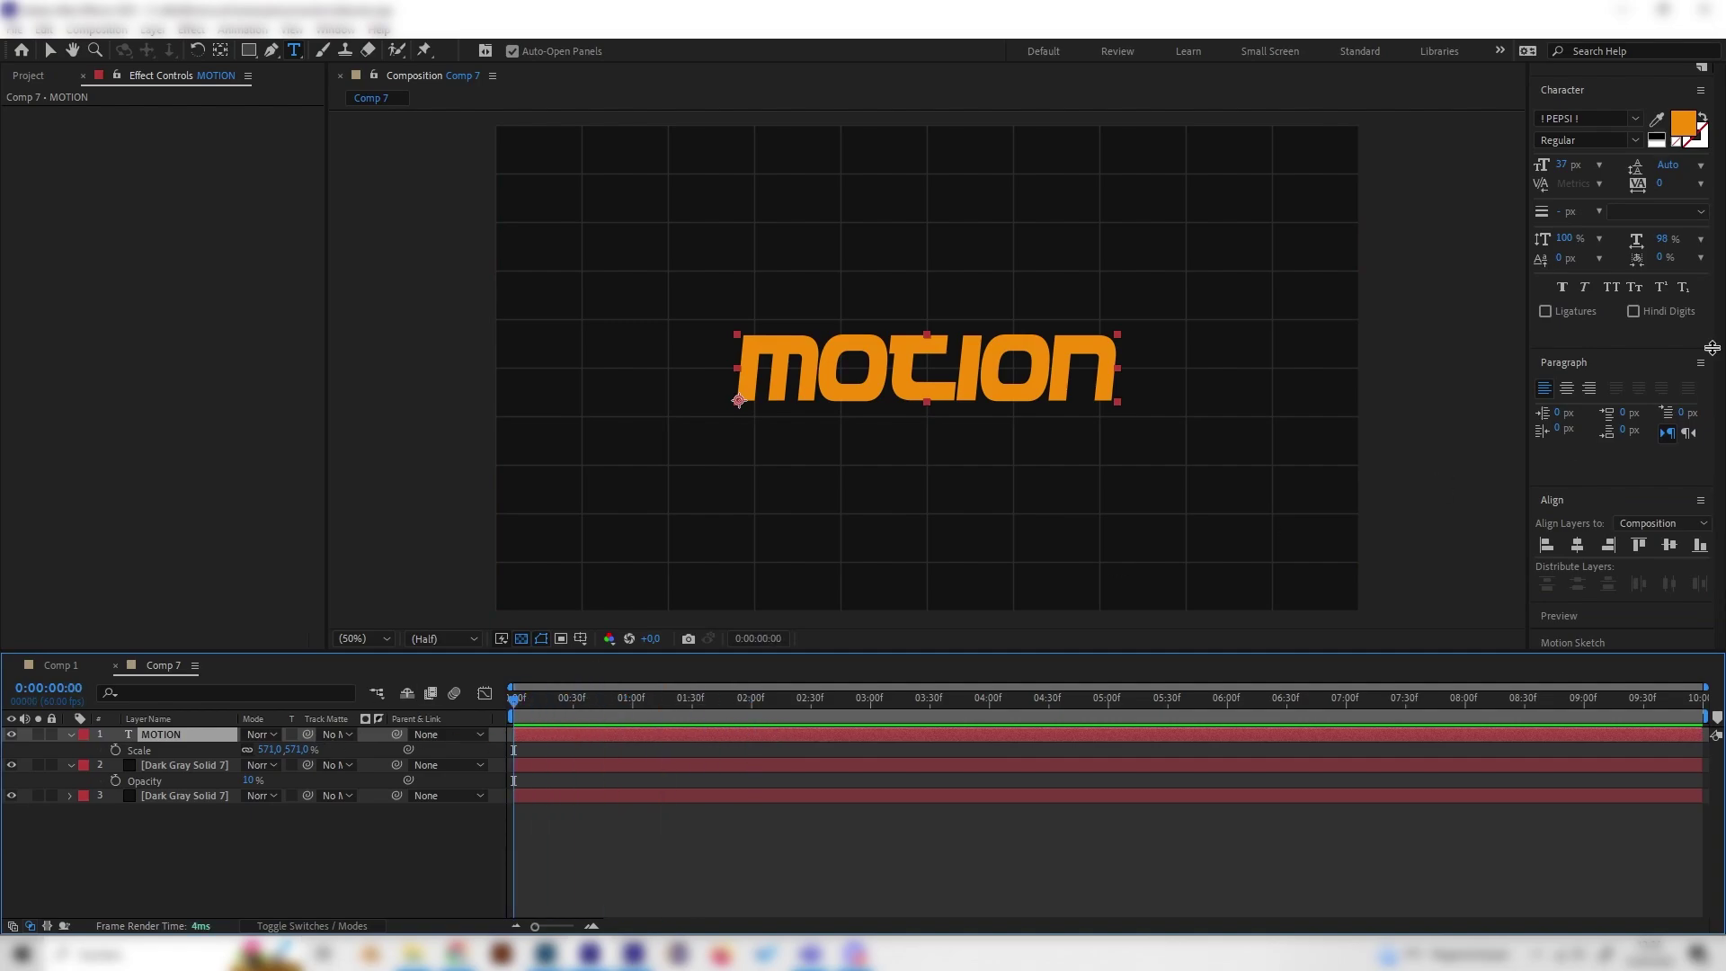
{"action": "left_click", "coordinate": [1683, 123]}
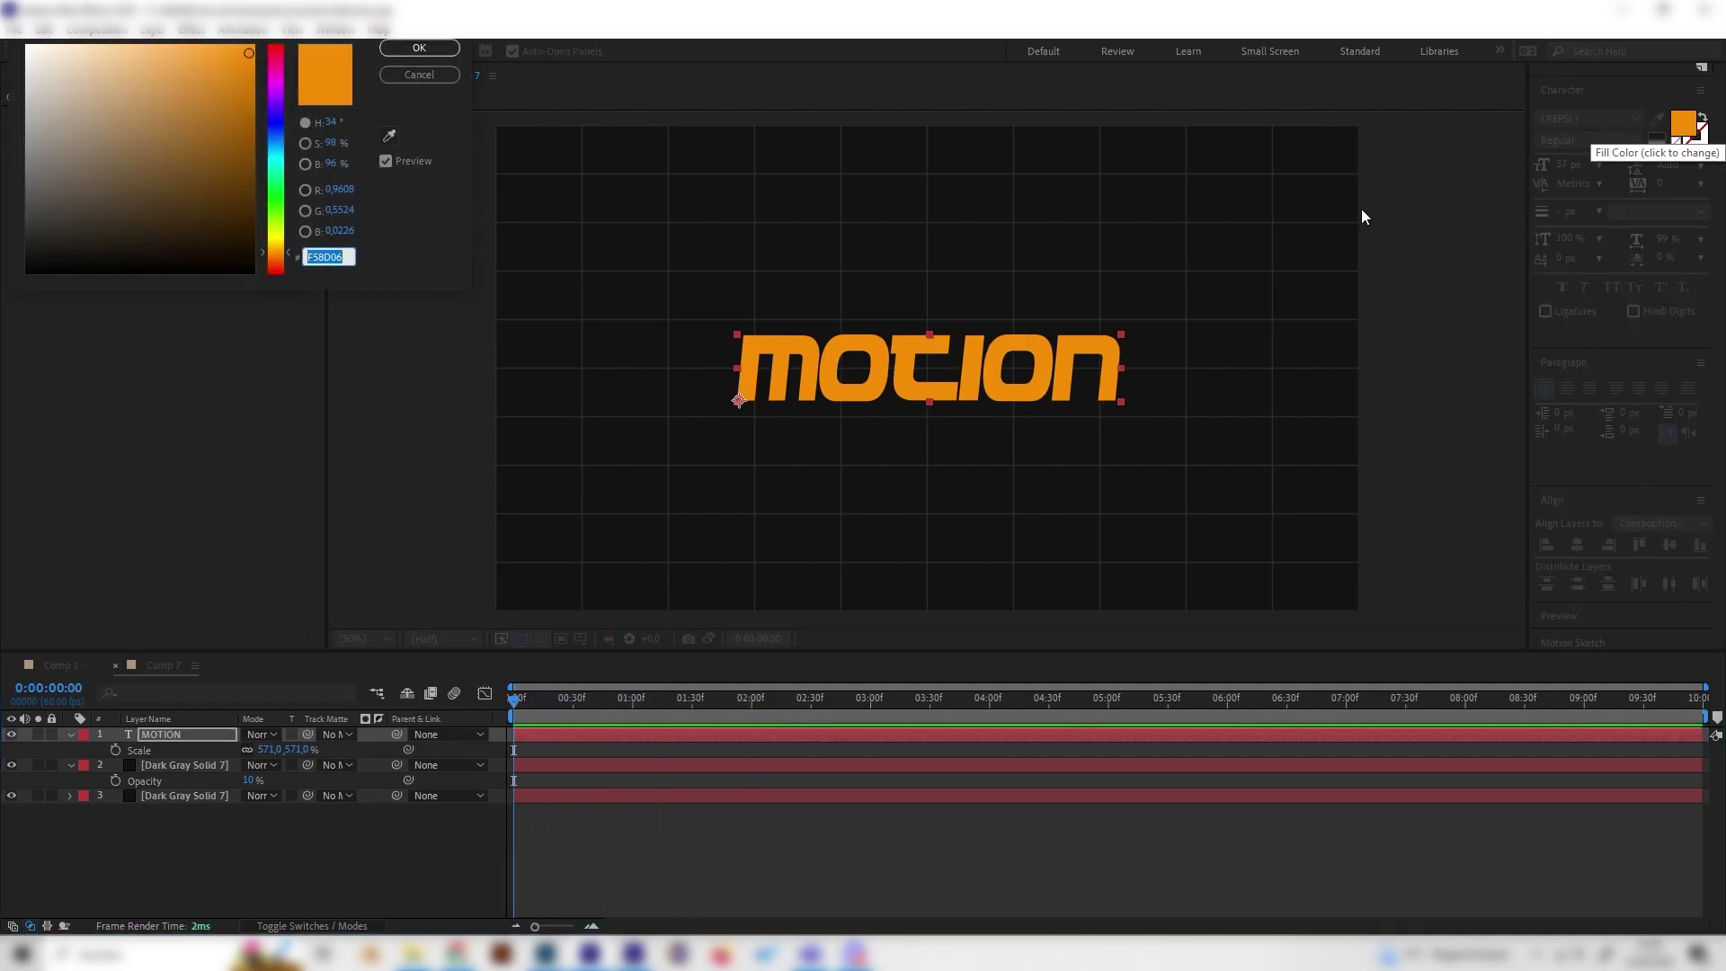
{"action": "left_click", "coordinate": [429, 46]}
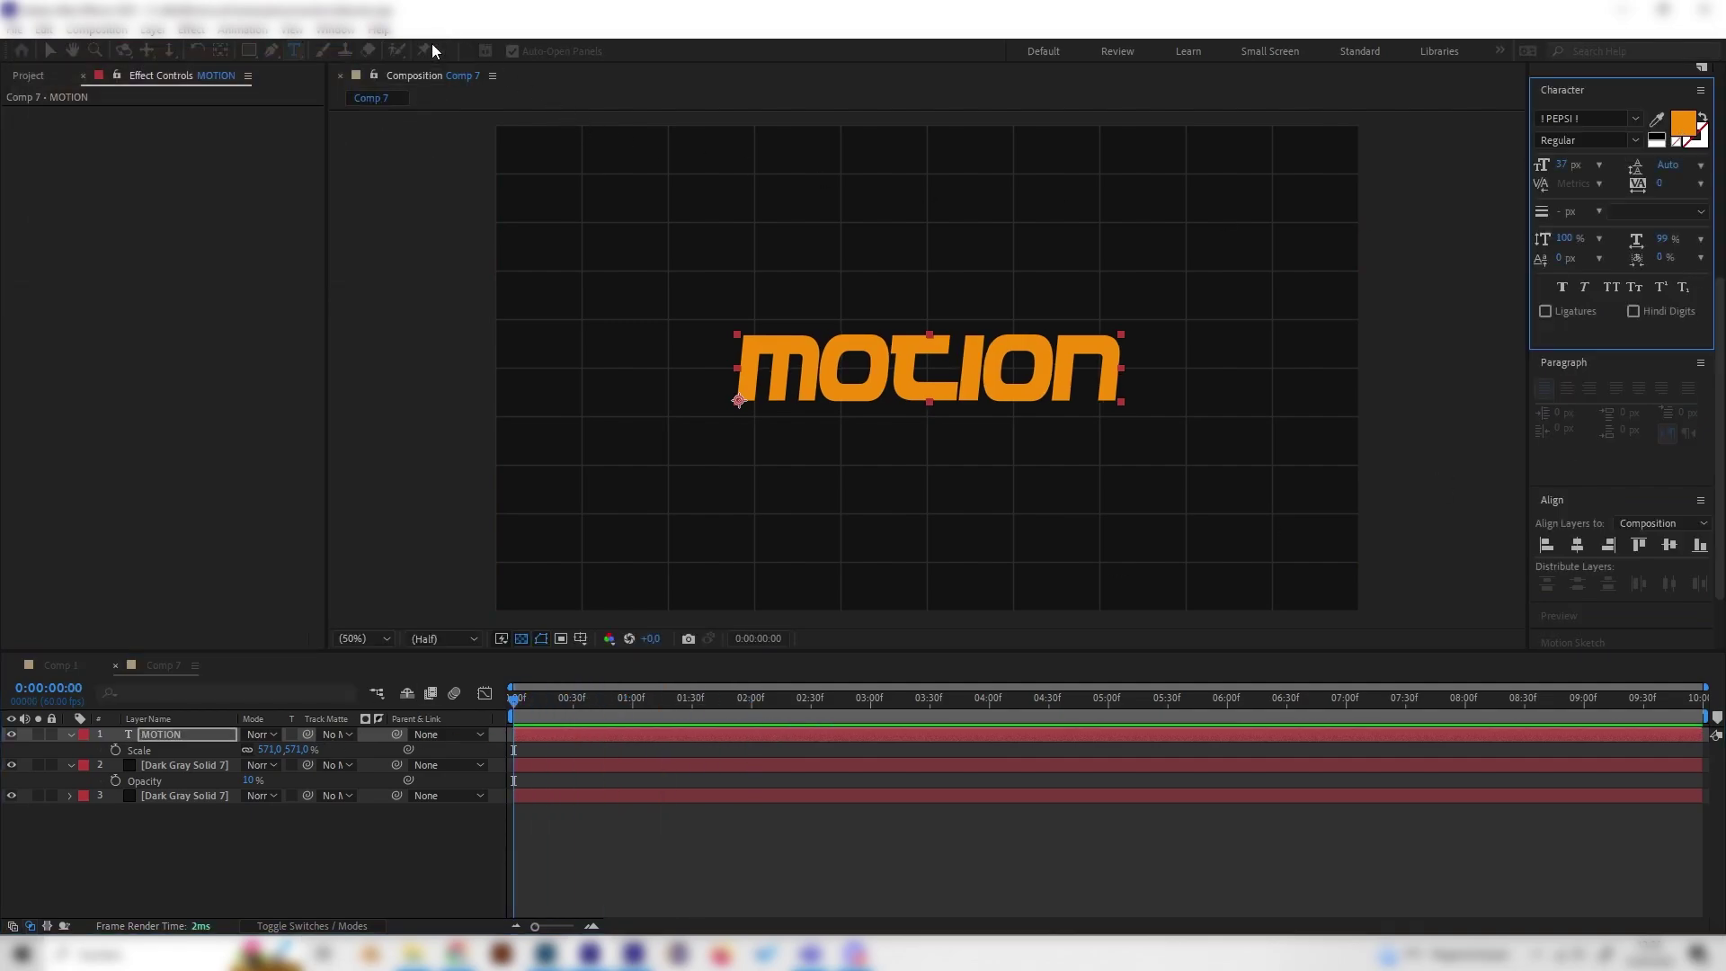
- Try rotating the MOTION layer to -22° around its corner anchor point, and undo the rotation
{"action": "left_click", "coordinate": [217, 831]}
{"action": "left_click", "coordinate": [185, 735]}
{"action": "left_click", "coordinate": [598, 701]}
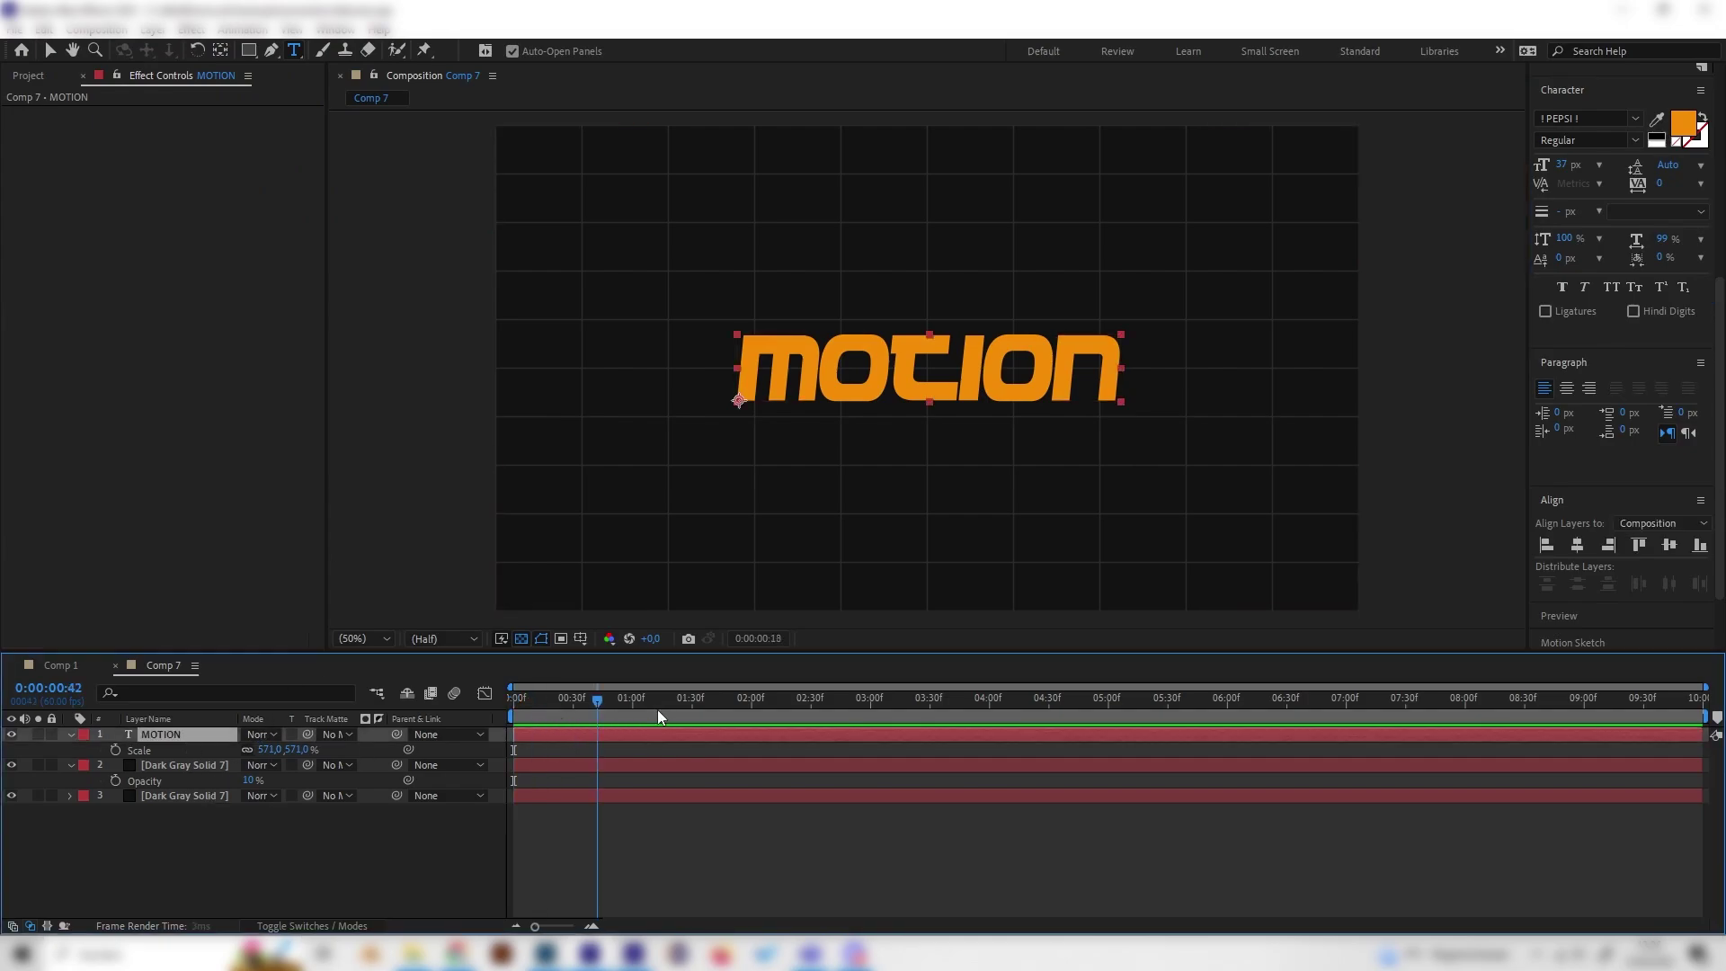
{"action": "key", "text": "Home"}
{"action": "key", "text": "r"}
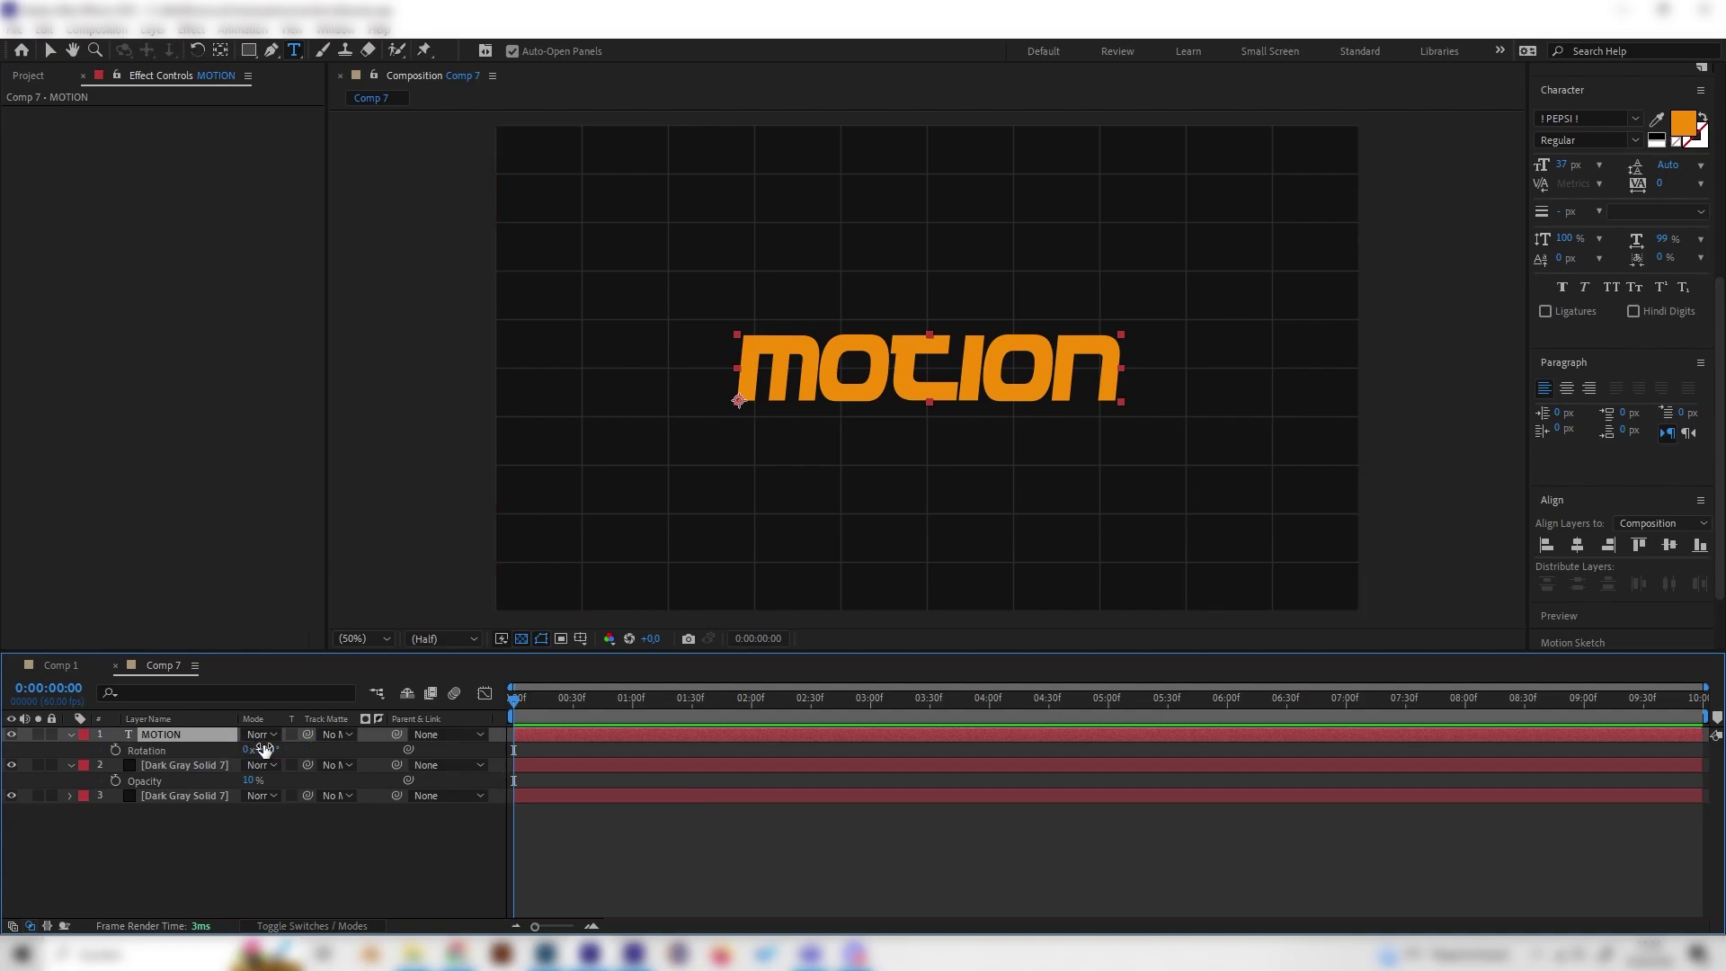
{"action": "mouse_move", "coordinate": [266, 750]}
{"action": "left_mouse_down"}
{"action": "mouse_move", "coordinate": [328, 762]}
{"action": "mouse_move", "coordinate": [243, 762]}
{"action": "left_mouse_up"}
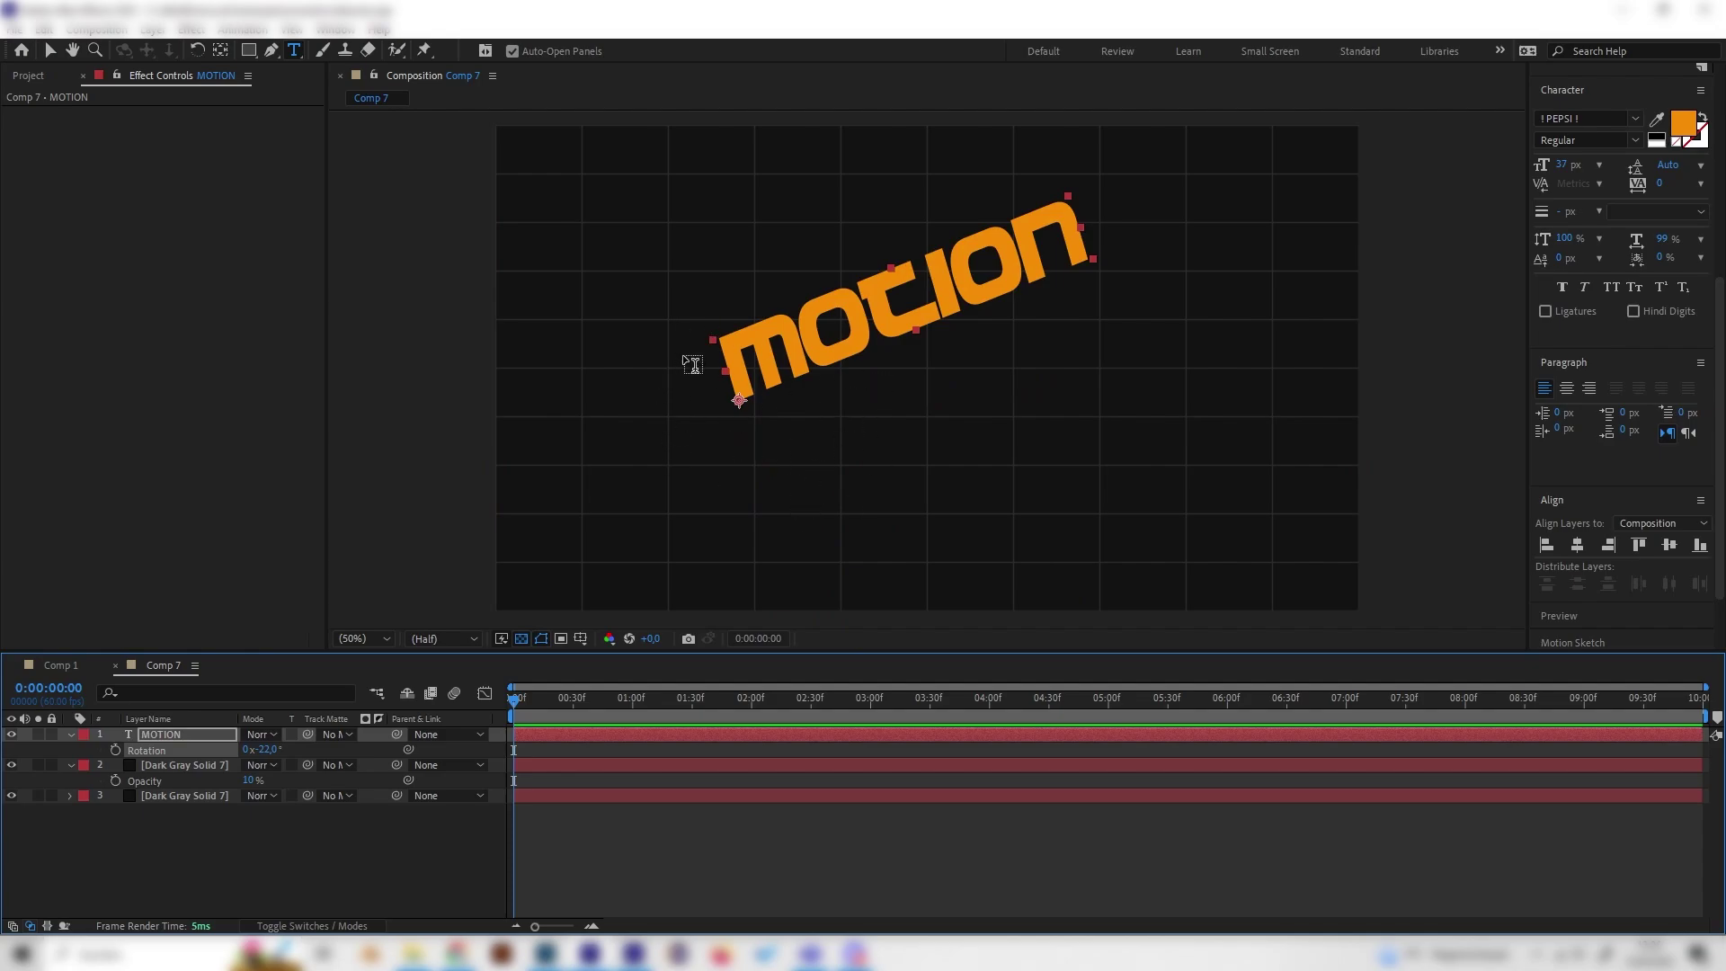
{"action": "key", "text": "ctrl+z"}
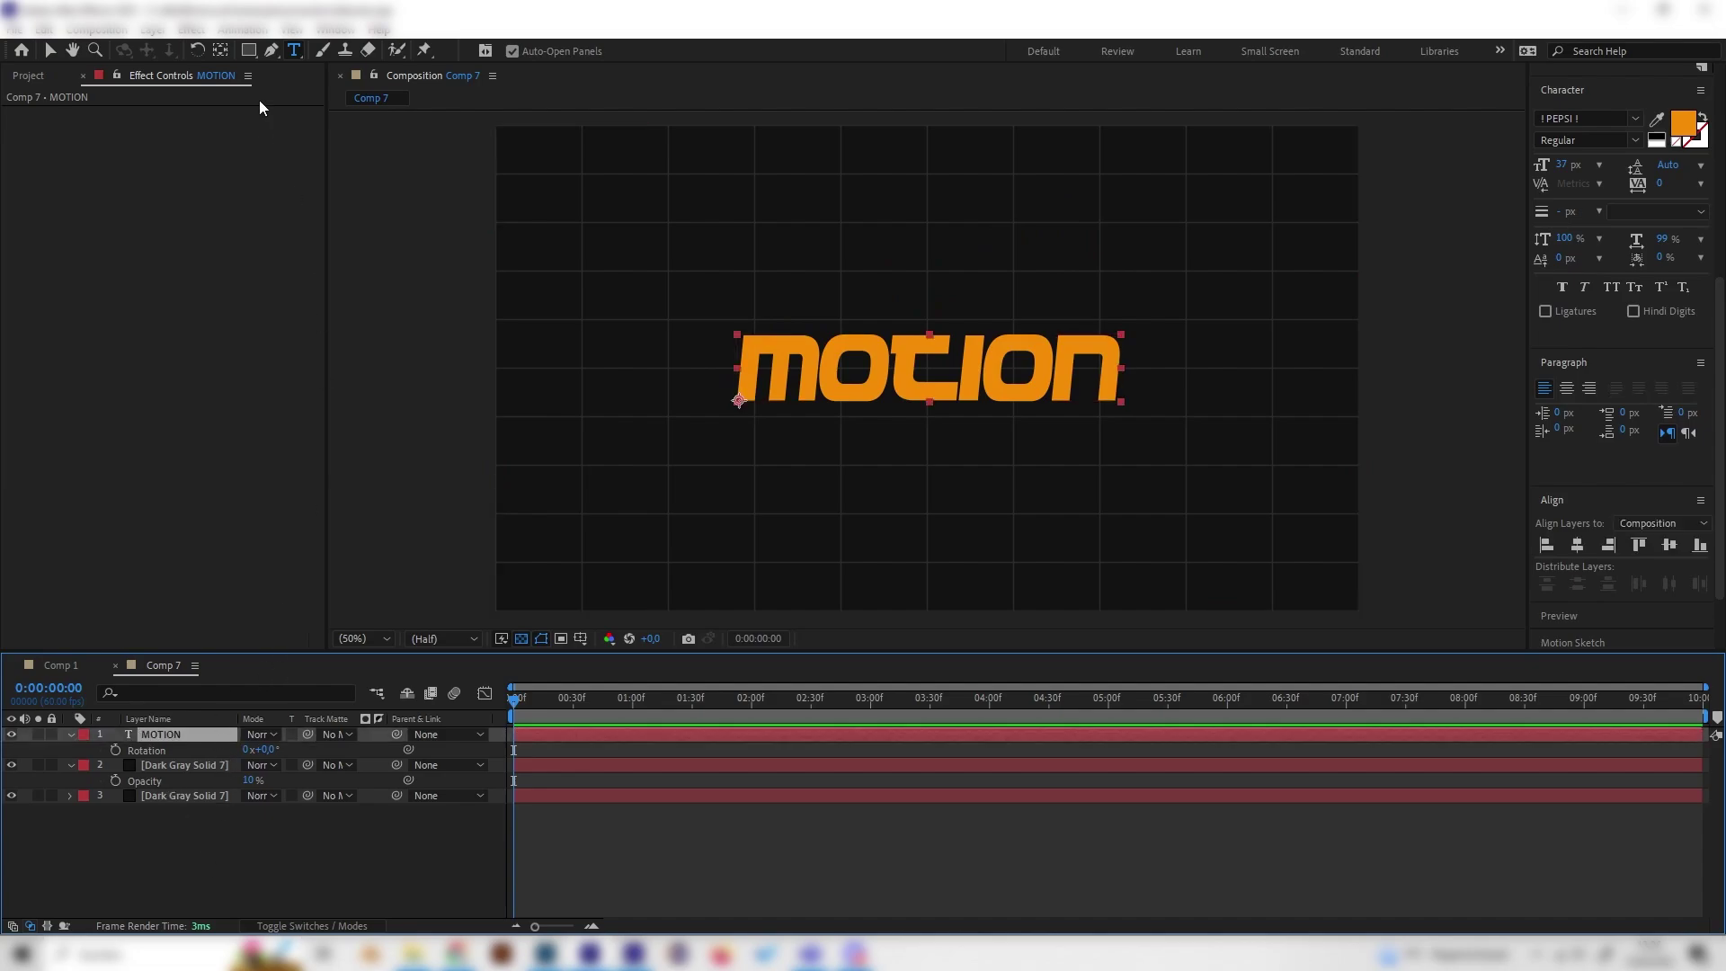
- Move the MOTION layer's anchor point to the center of the text, at the grid intersection, with the Pan Behind tool
{"action": "left_click", "coordinate": [222, 56]}
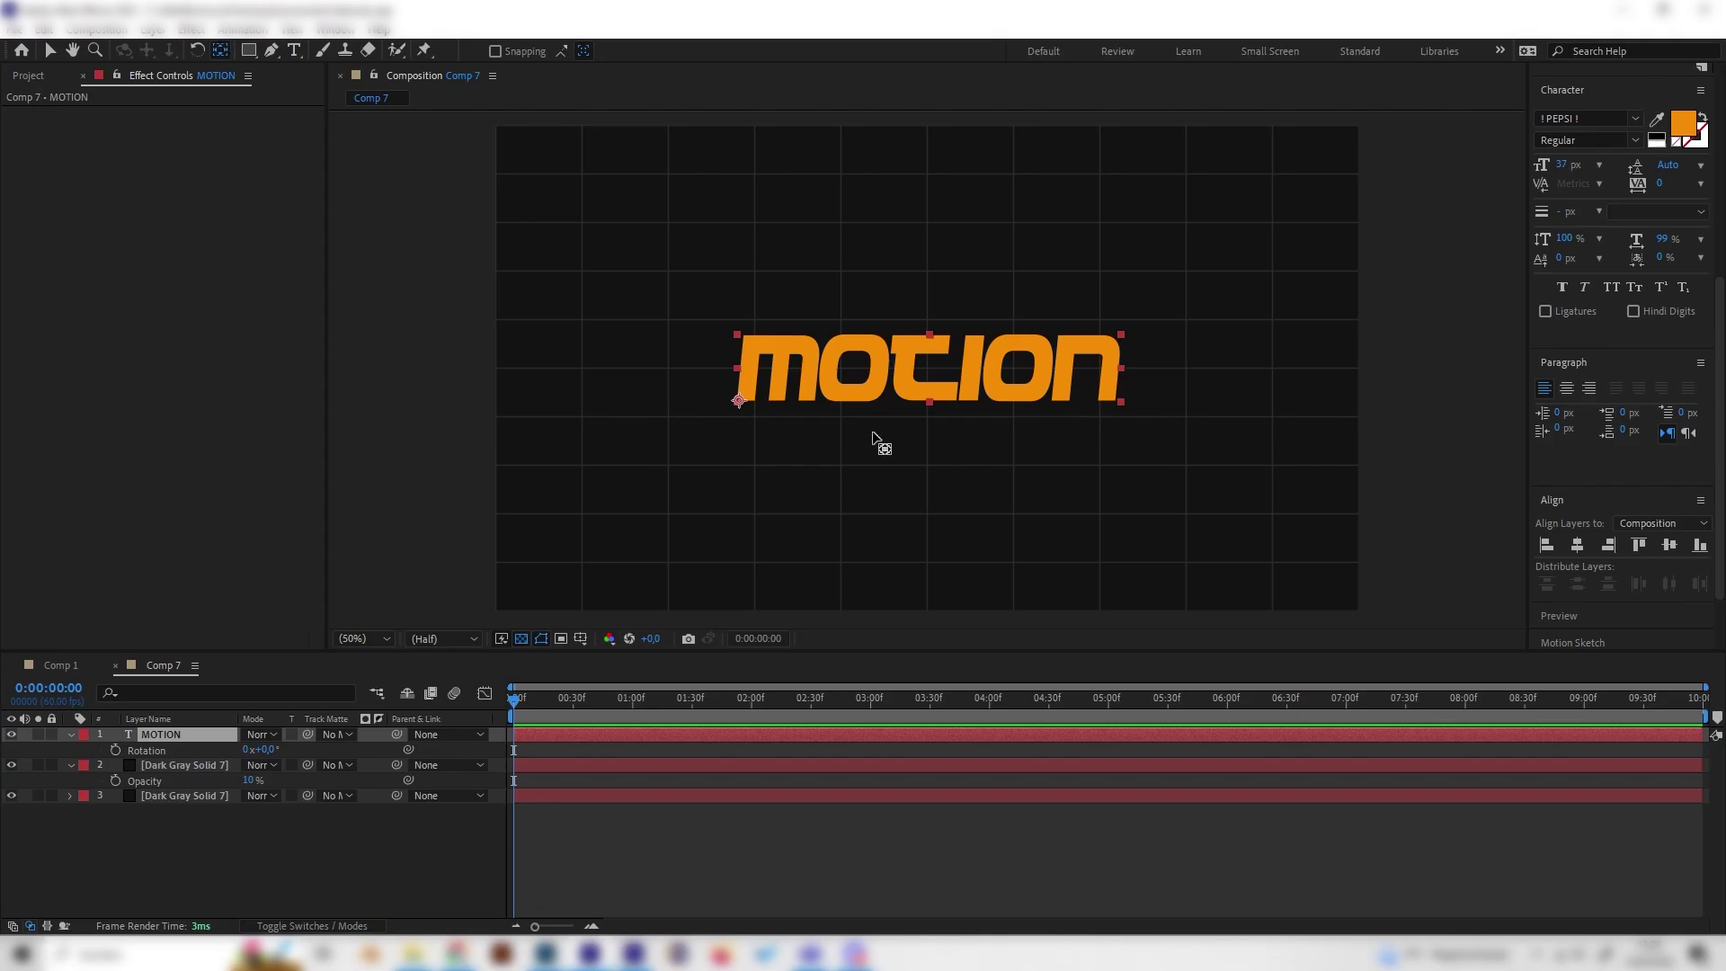
{"action": "left_click_drag", "start_coordinate": [740, 404], "coordinate": [847, 381]}
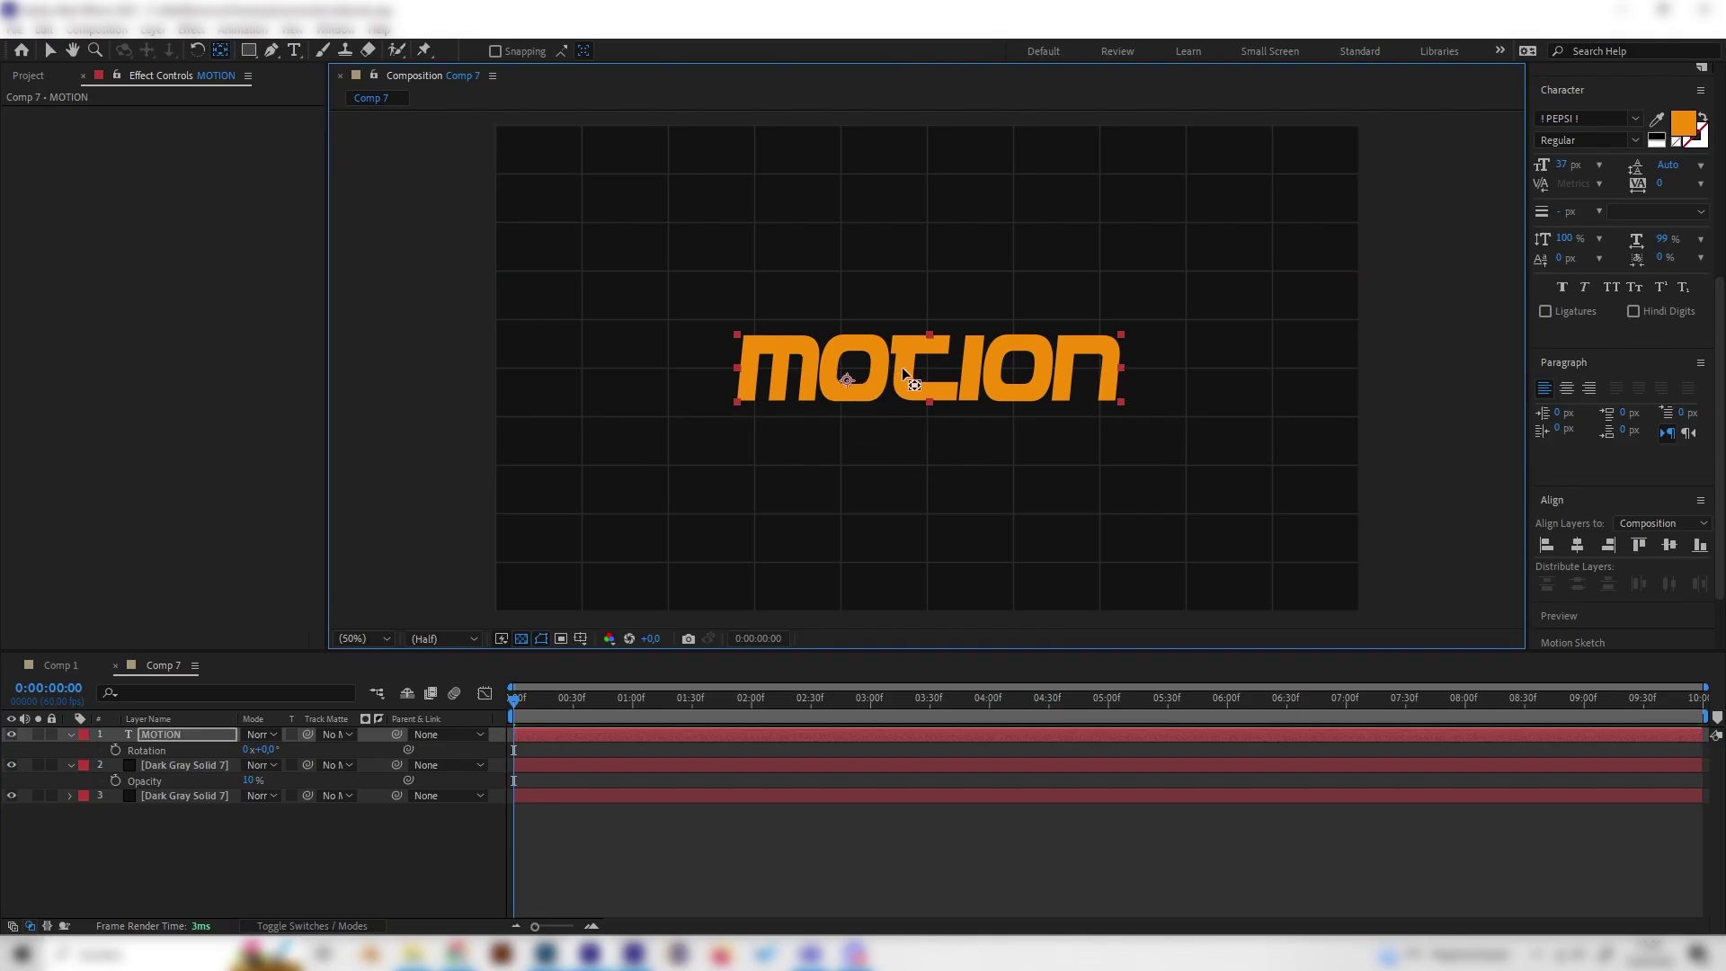
{"action": "scroll", "coordinate": [902, 367], "scroll_direction": "up", "scroll_amount": 5}
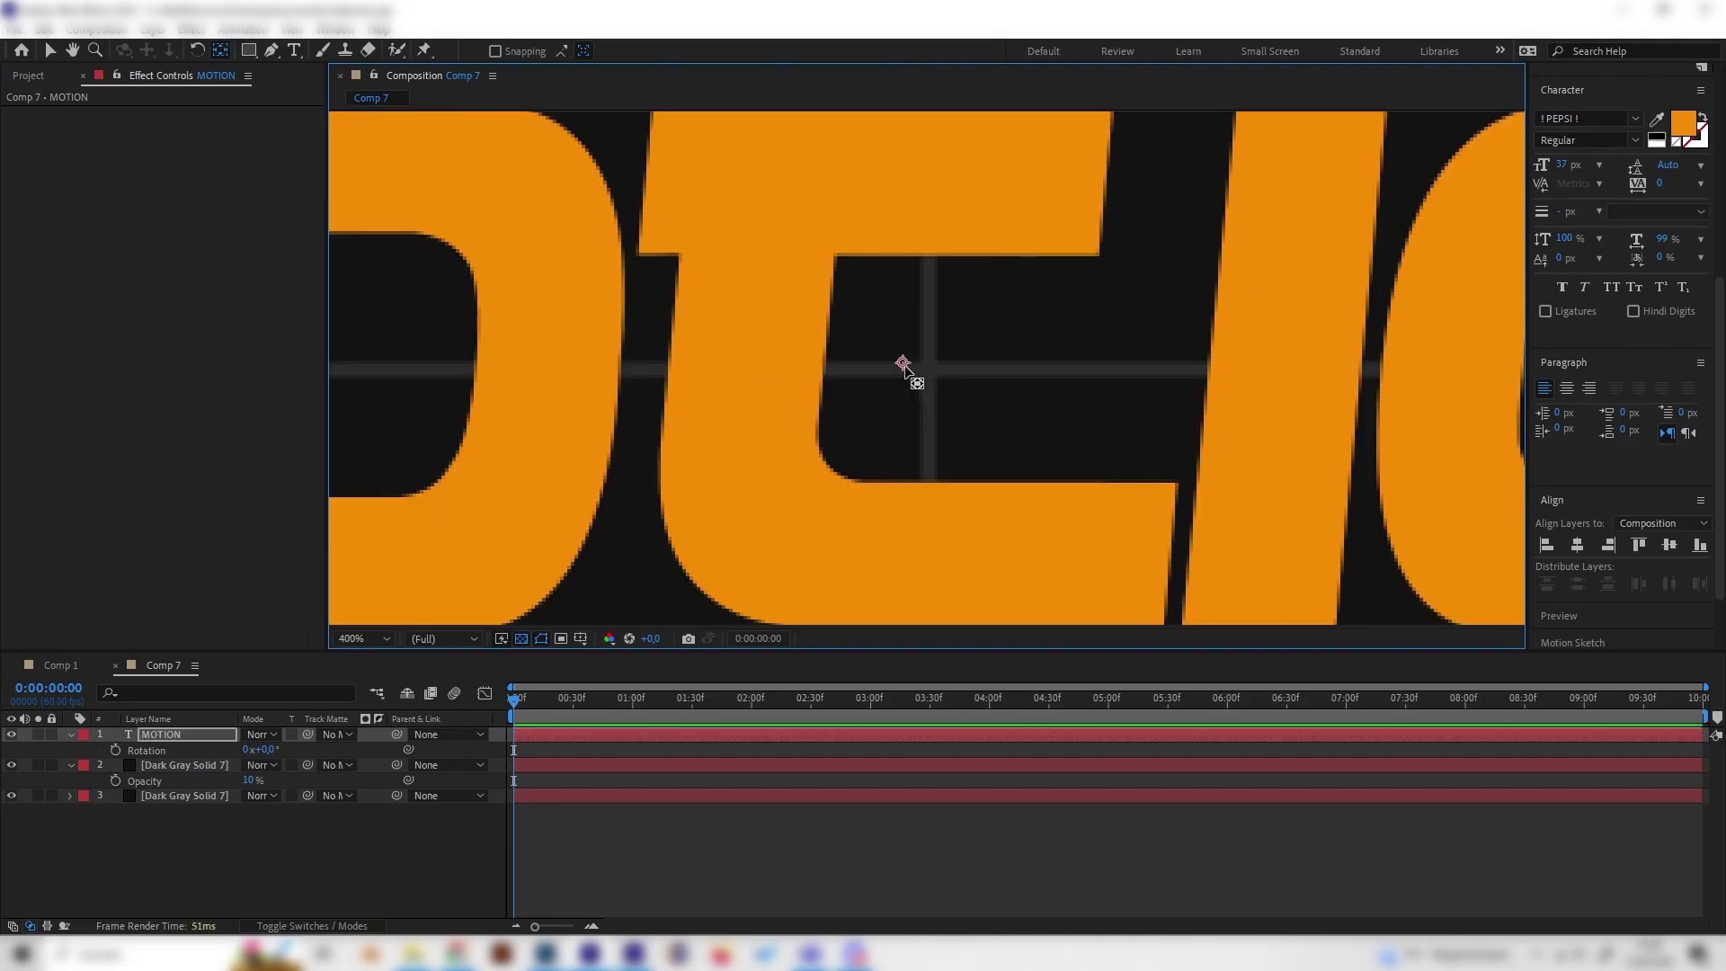
{"action": "left_click_drag", "start_coordinate": [903, 365], "coordinate": [927, 370]}
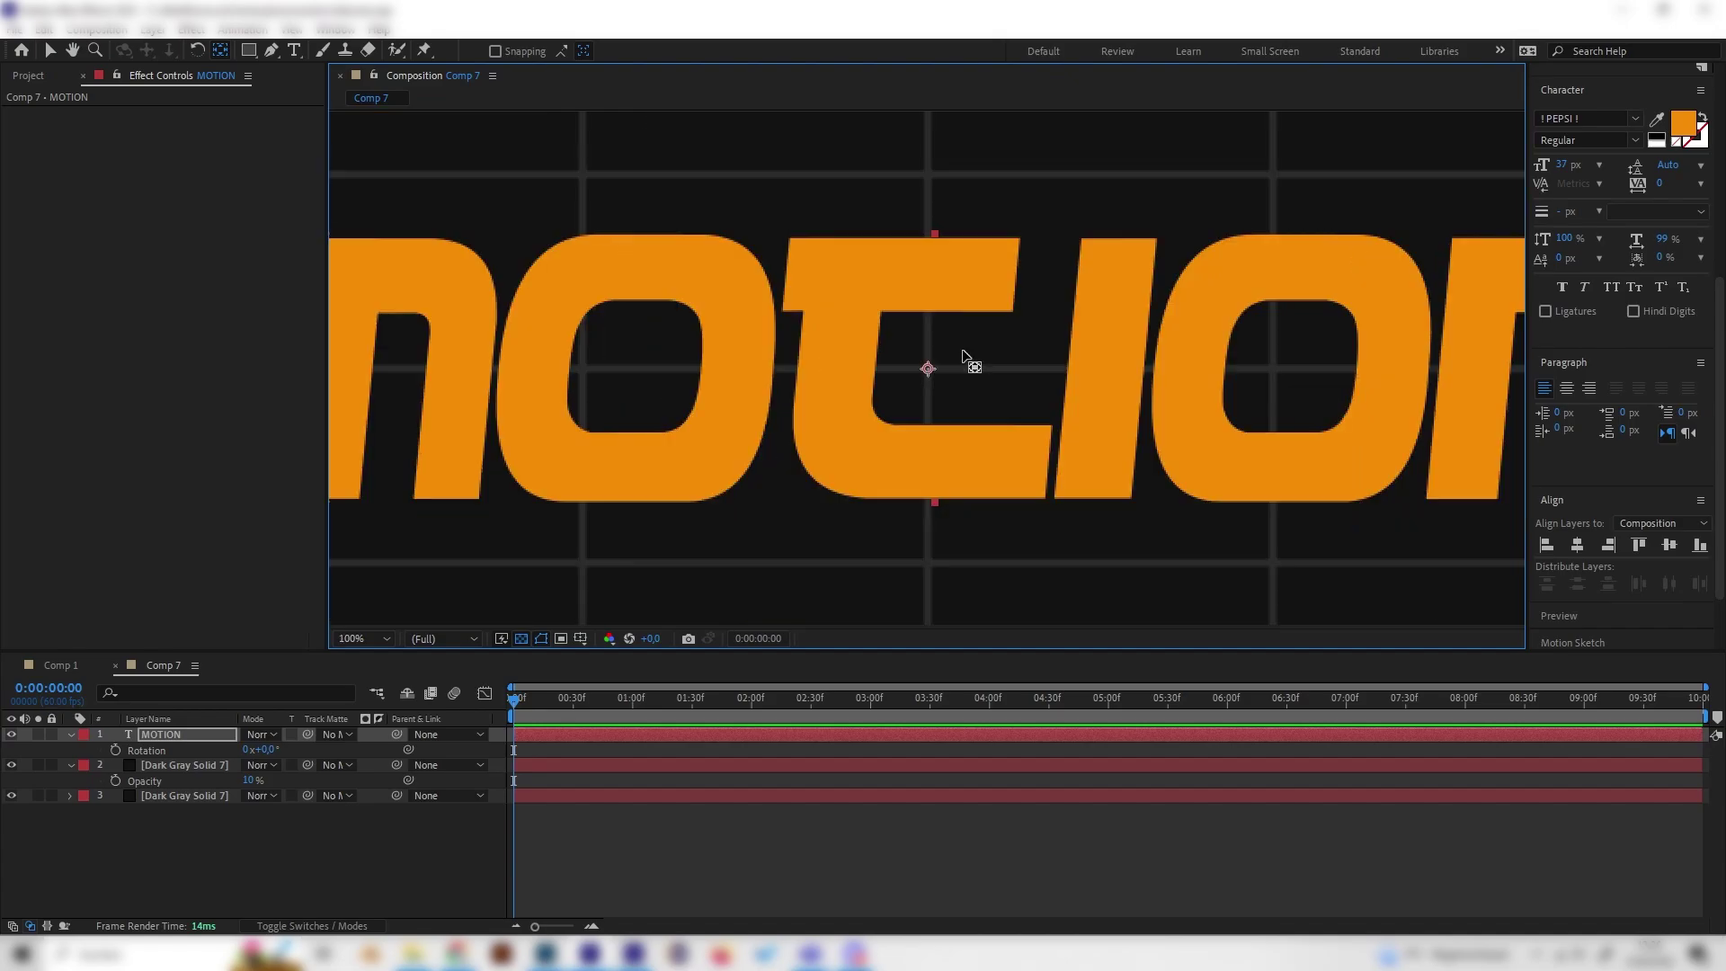
{"action": "key", "text": "comma"}
{"action": "key", "text": "comma"}
{"action": "key", "text": "comma"}
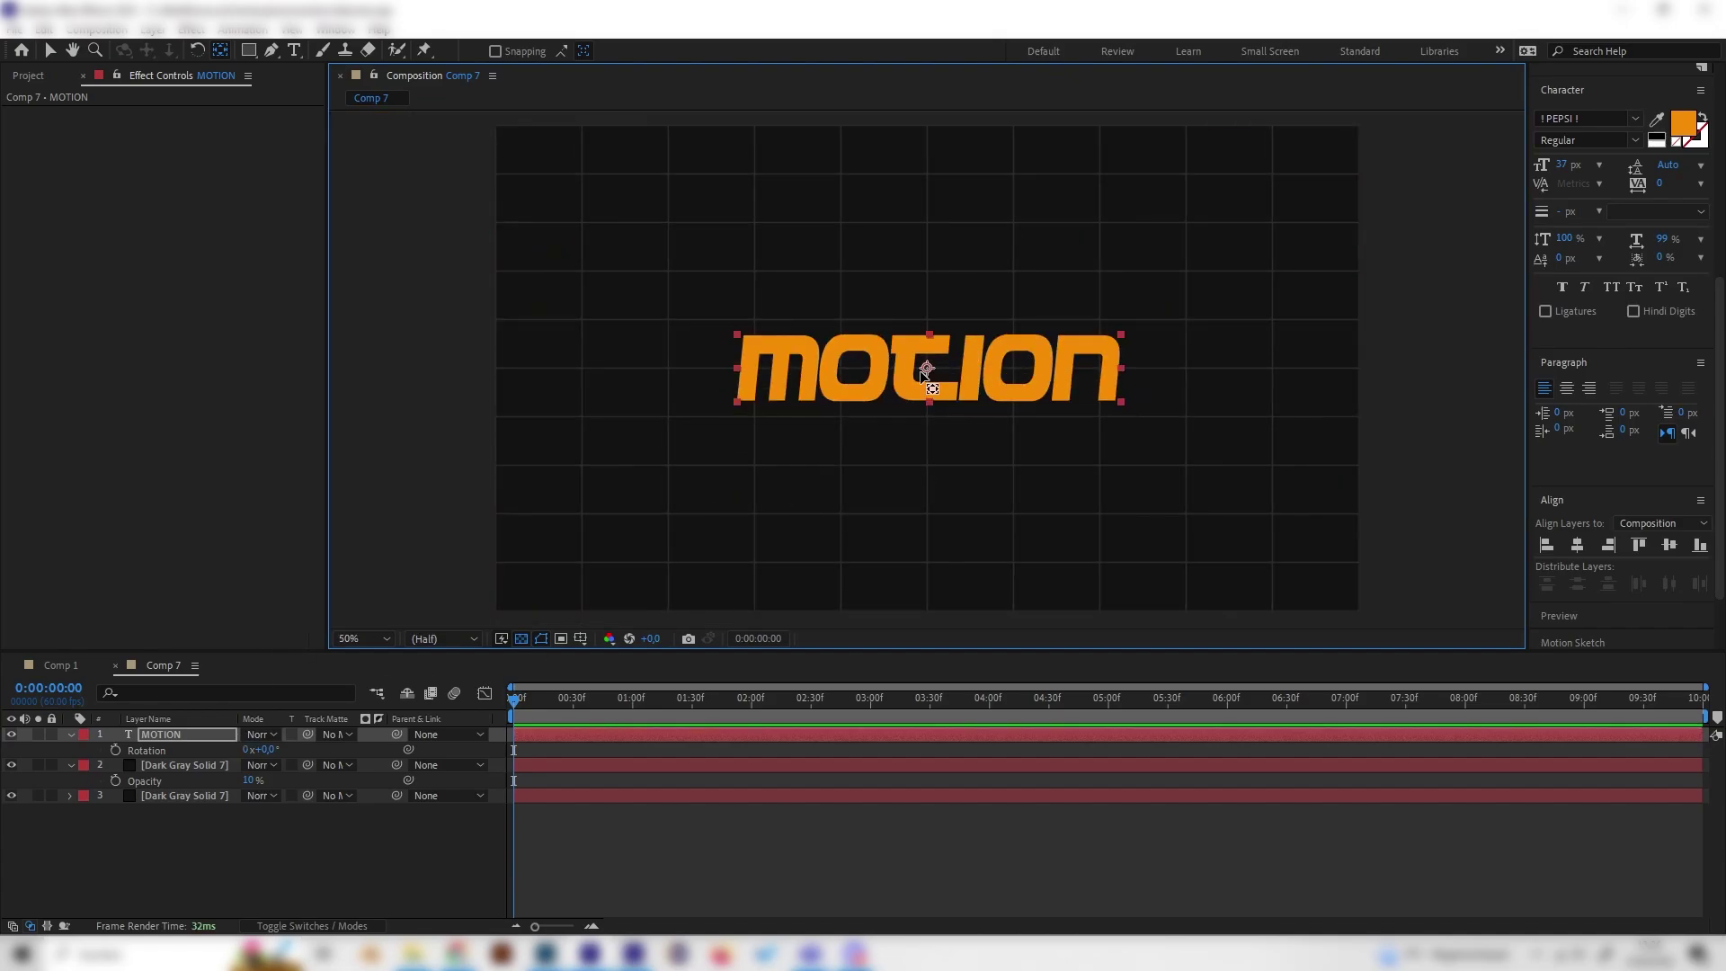
- Try rotating the MOTION layer around its centered anchor point, and undo the rotation
{"action": "left_click", "coordinate": [264, 752]}
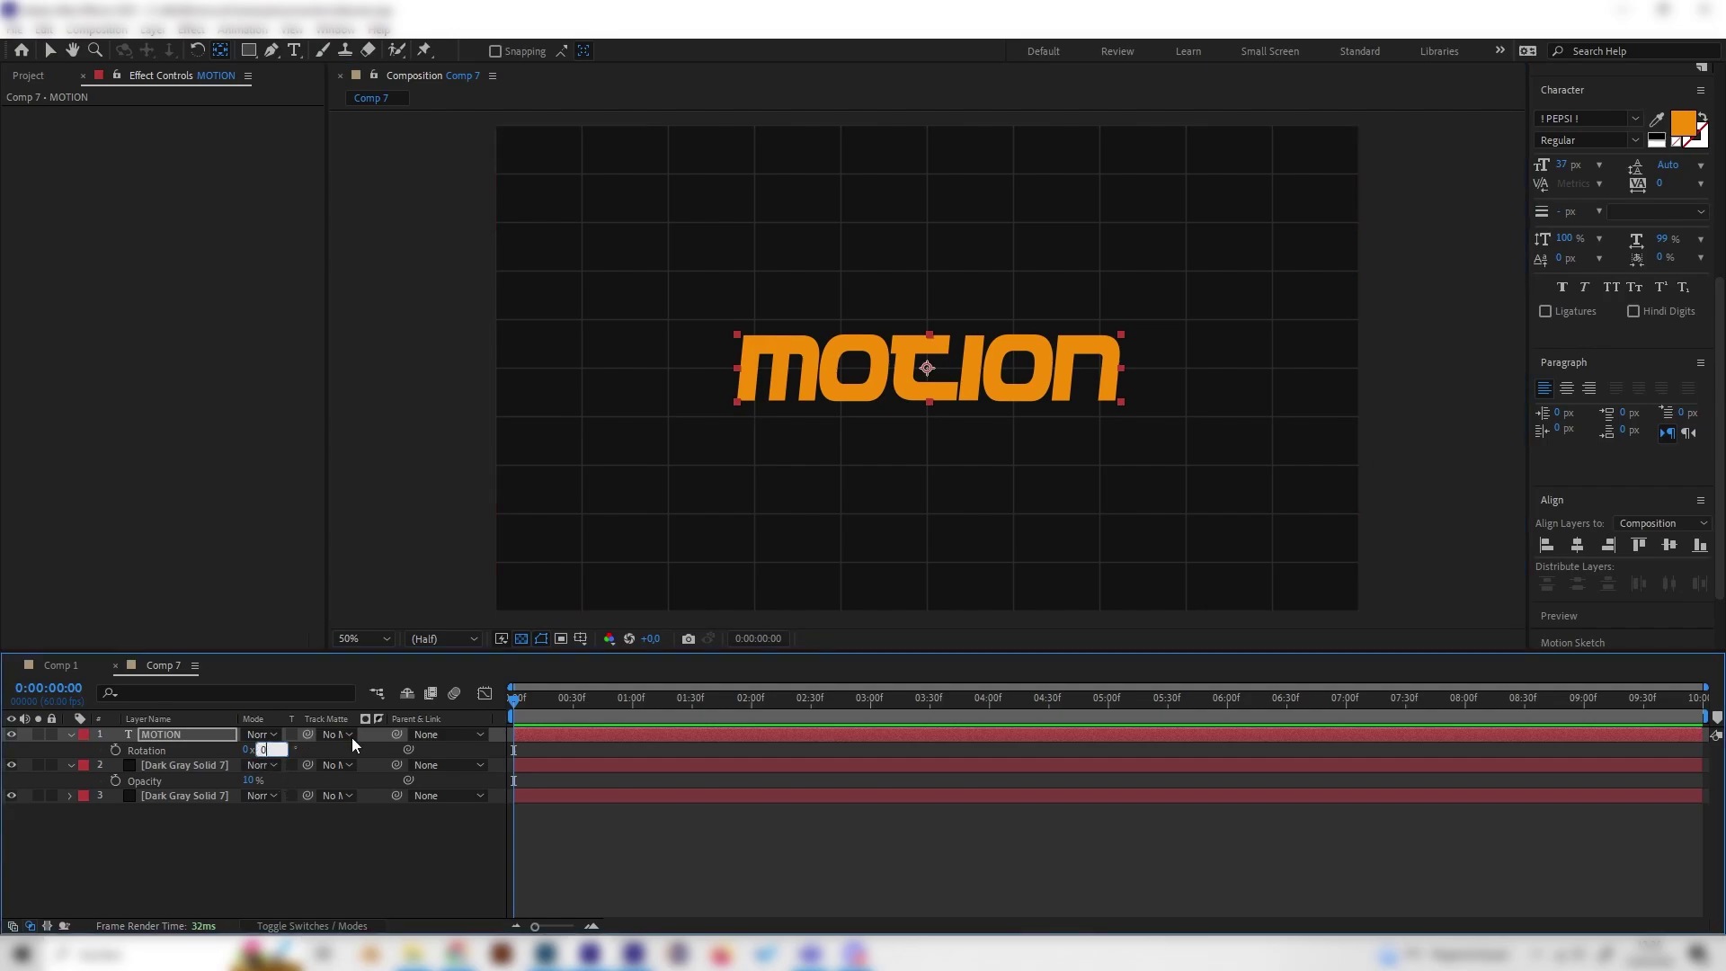
{"action": "left_click_drag", "start_coordinate": [268, 751], "coordinate": [310, 746]}
{"action": "key", "text": "ctrl+z"}
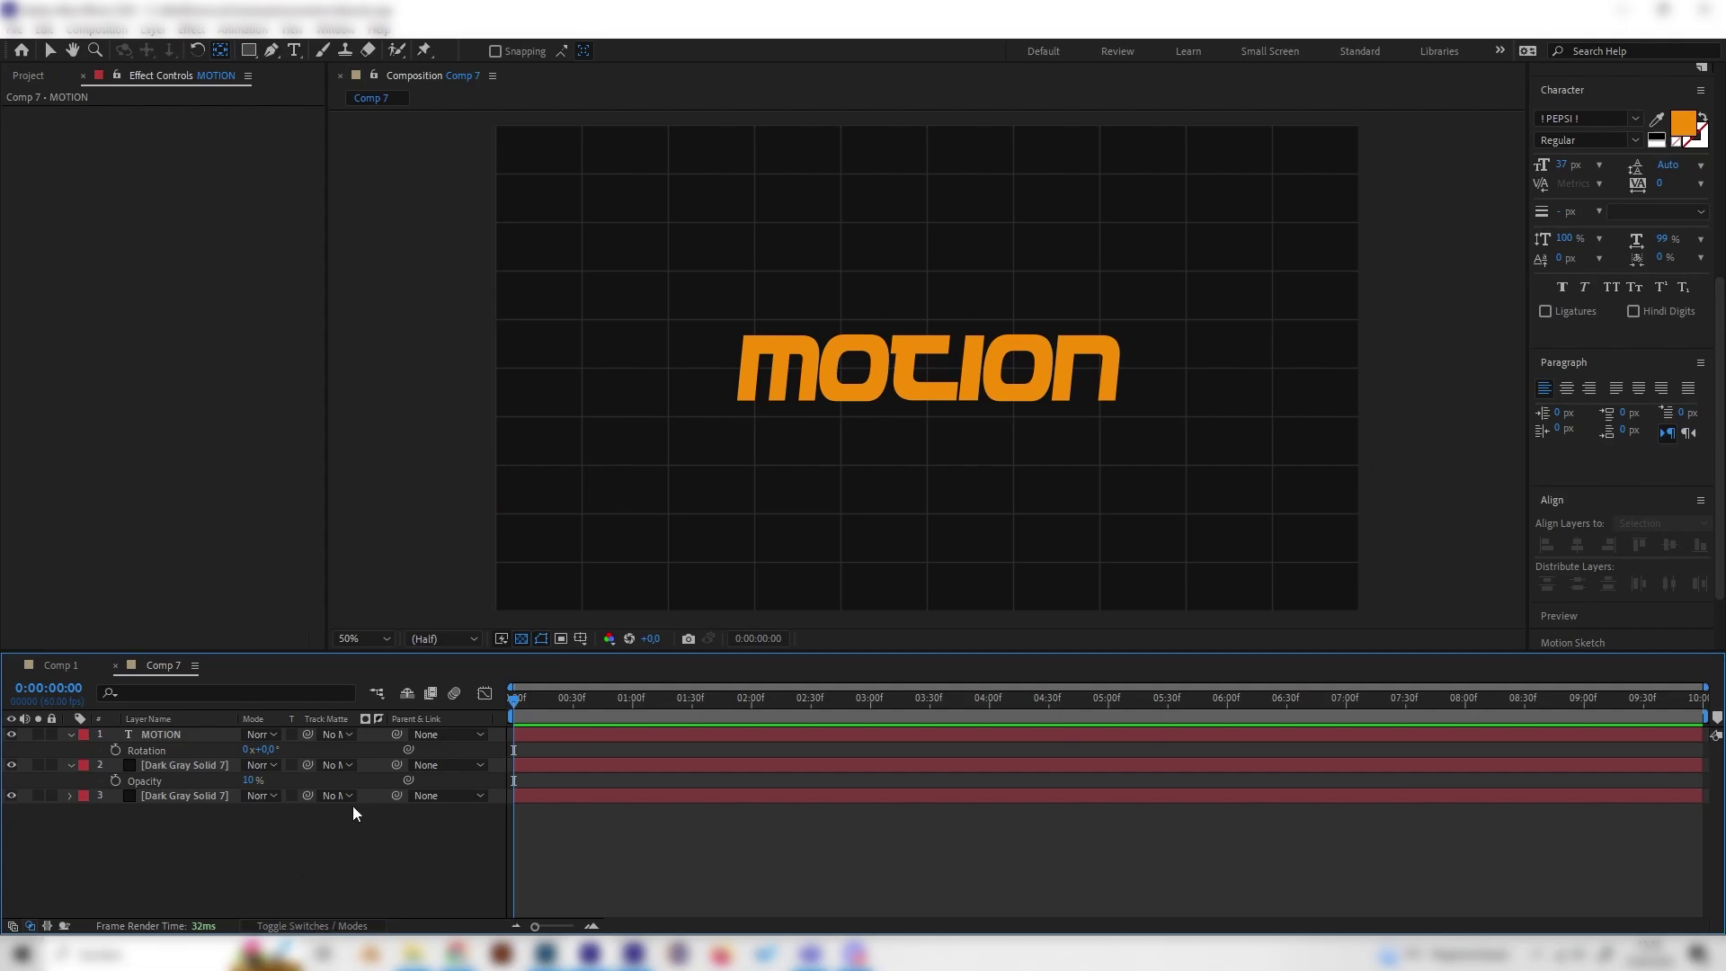
- Show the layer switches and turn MOTION into a 3D layer
{"action": "left_click", "coordinate": [333, 925]}
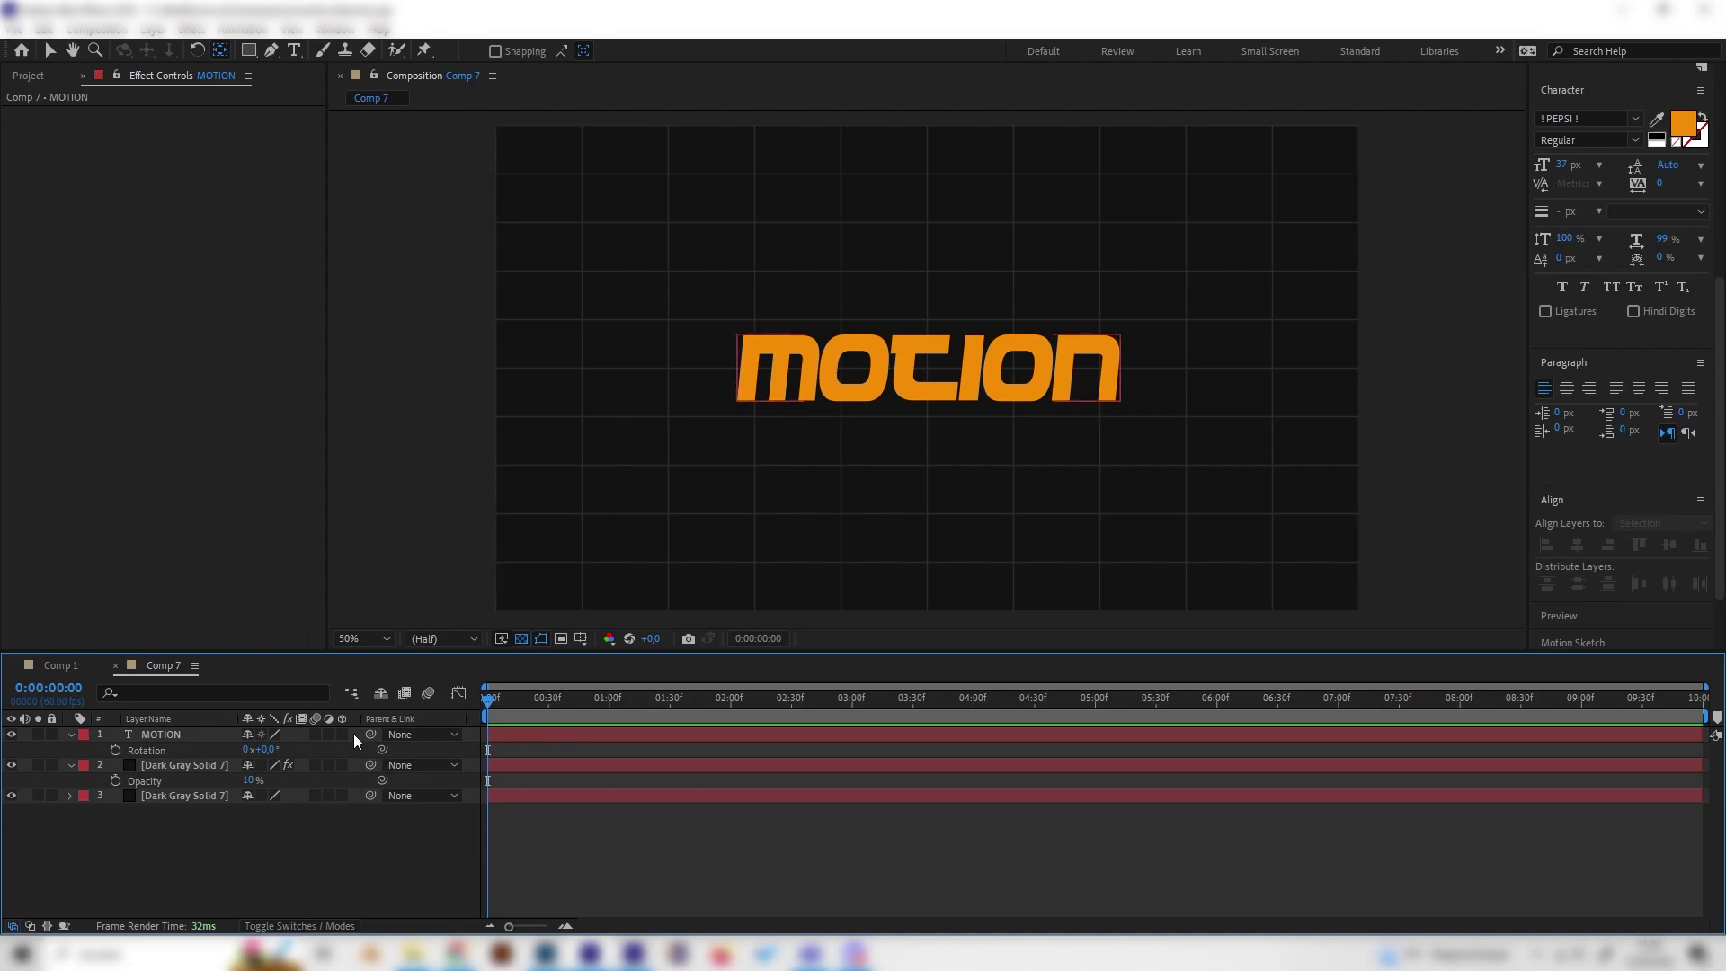
{"action": "left_click", "coordinate": [185, 734]}
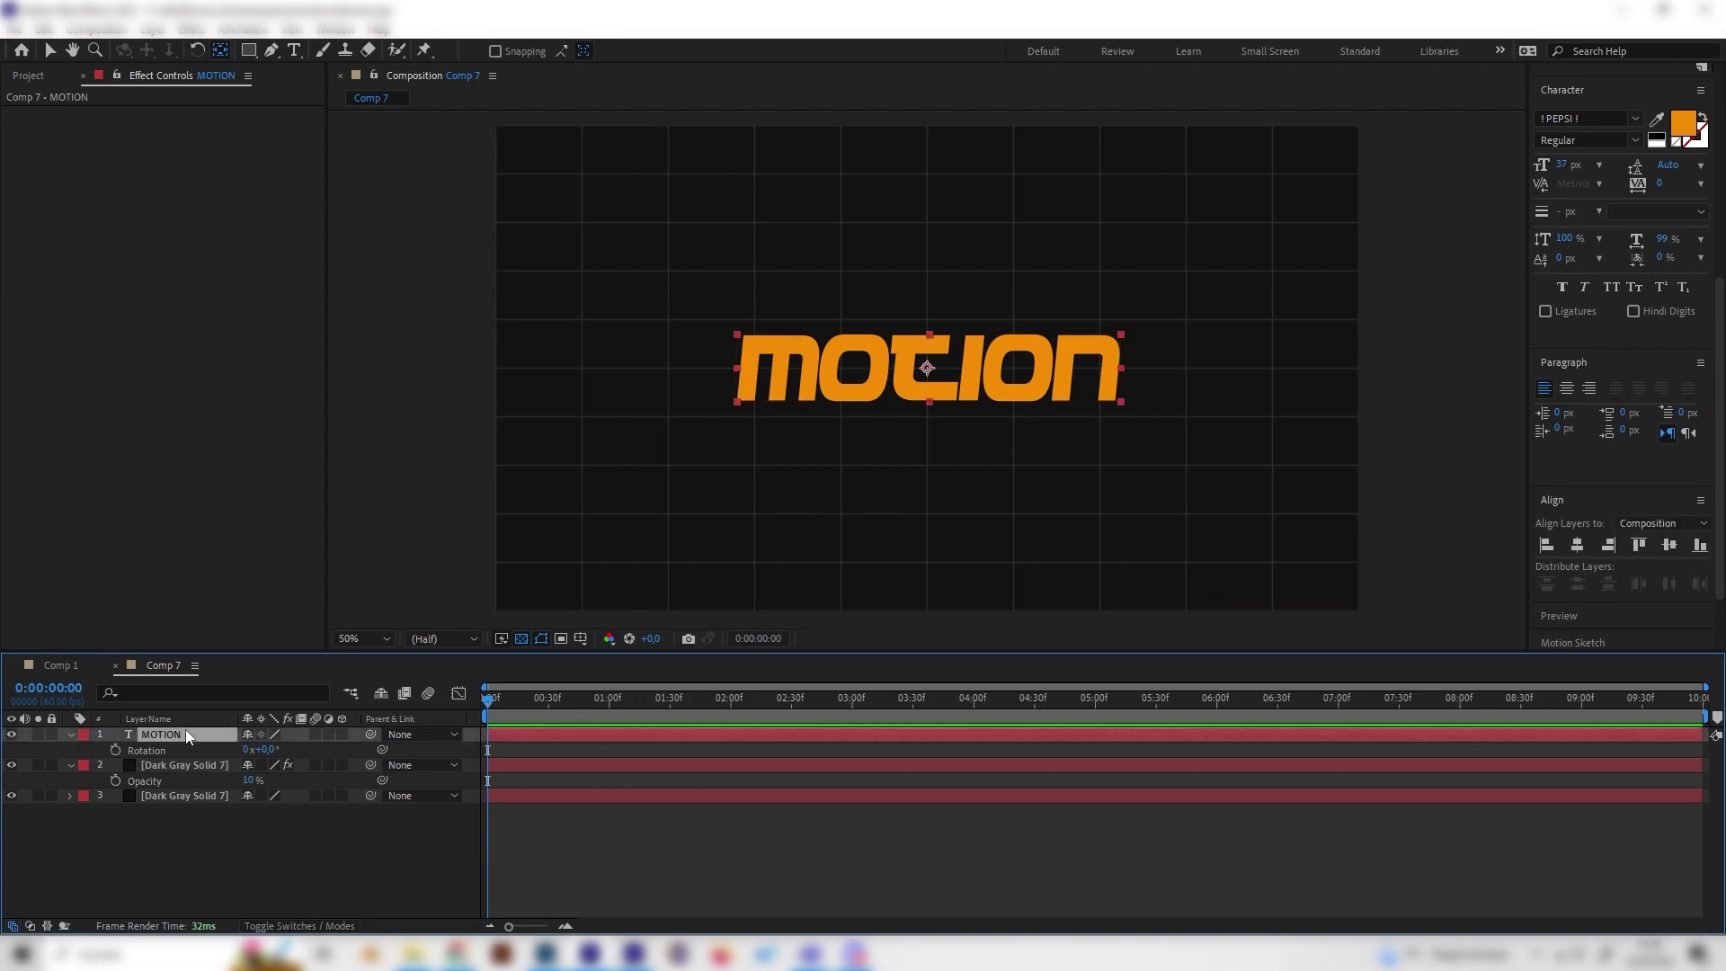
{"action": "left_click", "coordinate": [343, 733]}
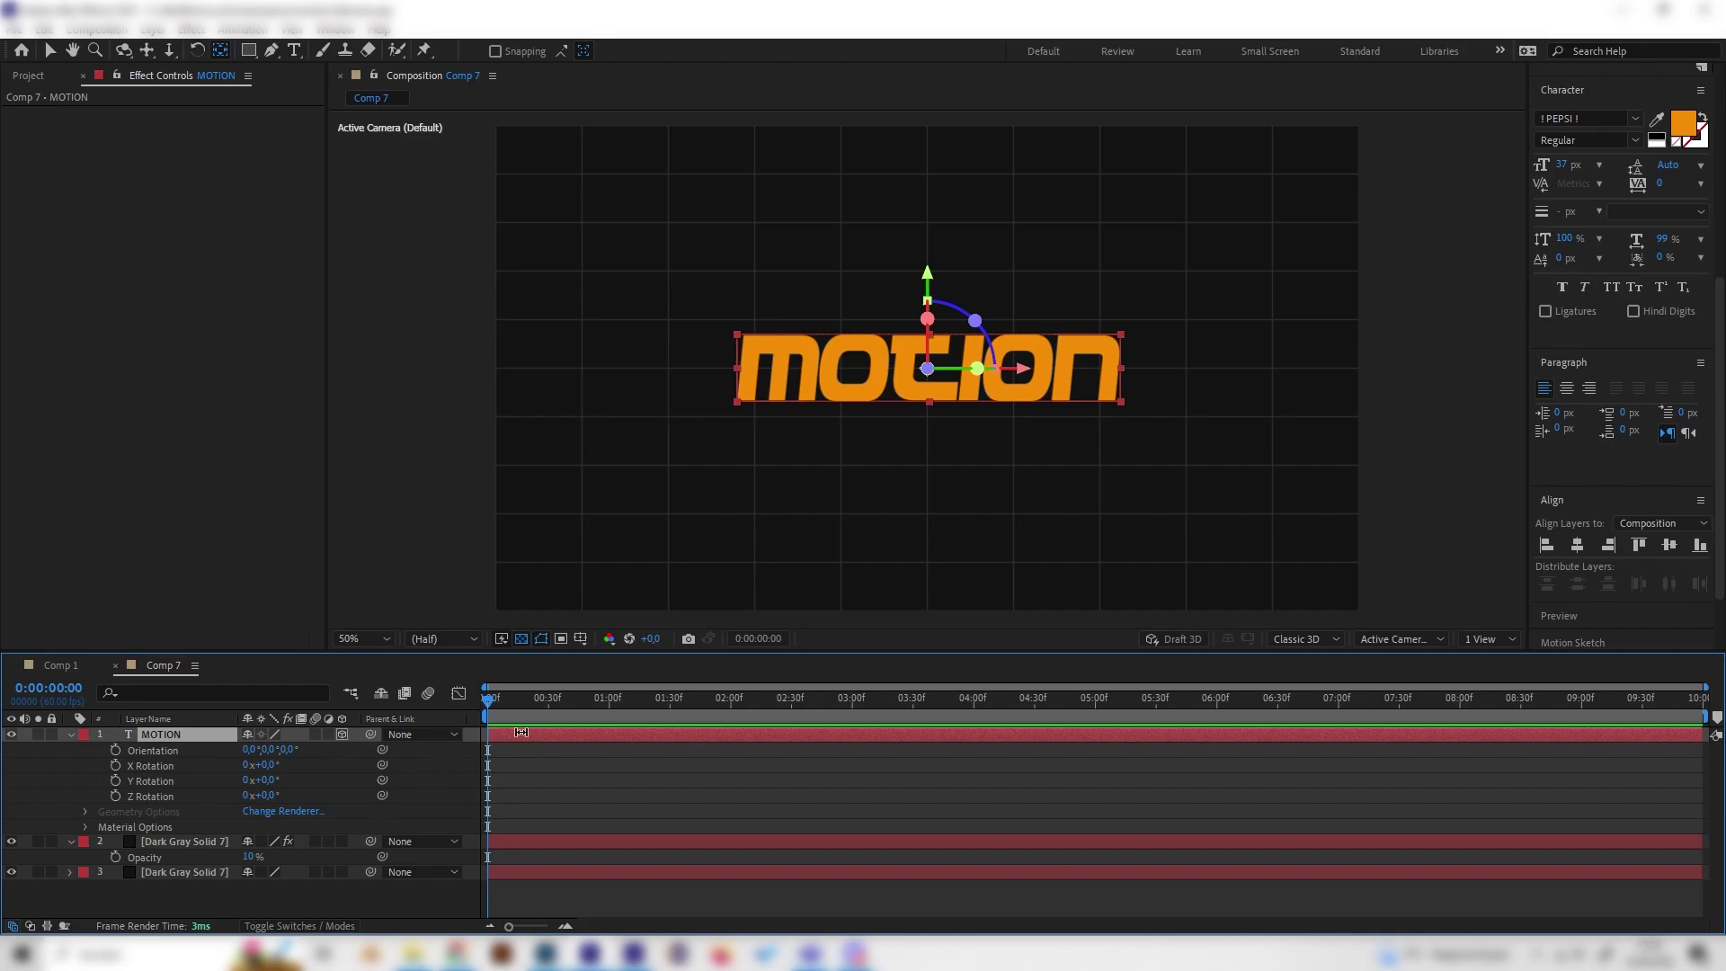
- Set MOTION's X Rotation to 90° and add a keyframe for it at the start of the composition
{"action": "left_click", "coordinate": [272, 765]}
{"action": "type", "text": "90"}
{"action": "left_click", "coordinate": [343, 775]}
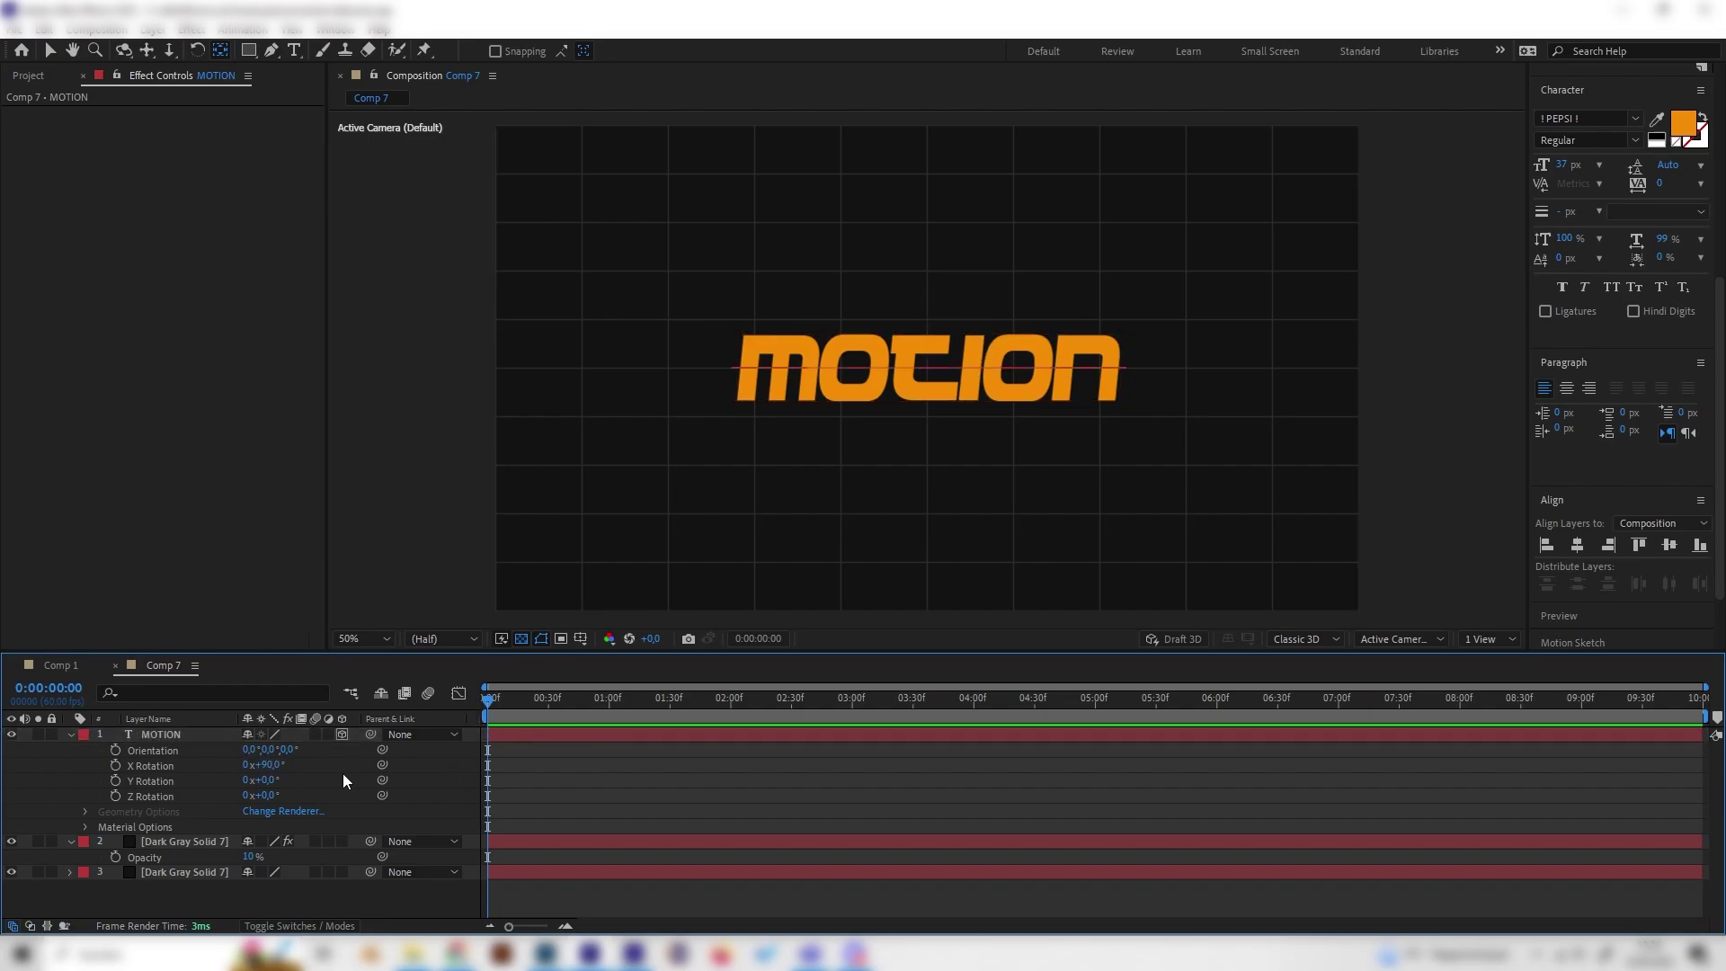
{"action": "left_click", "coordinate": [115, 765]}
- Add a second X Rotation keyframe of 0° to MOTION at 0:00:01:29 and preview the flip
{"action": "left_click_drag", "start_coordinate": [604, 712], "coordinate": [667, 712]}
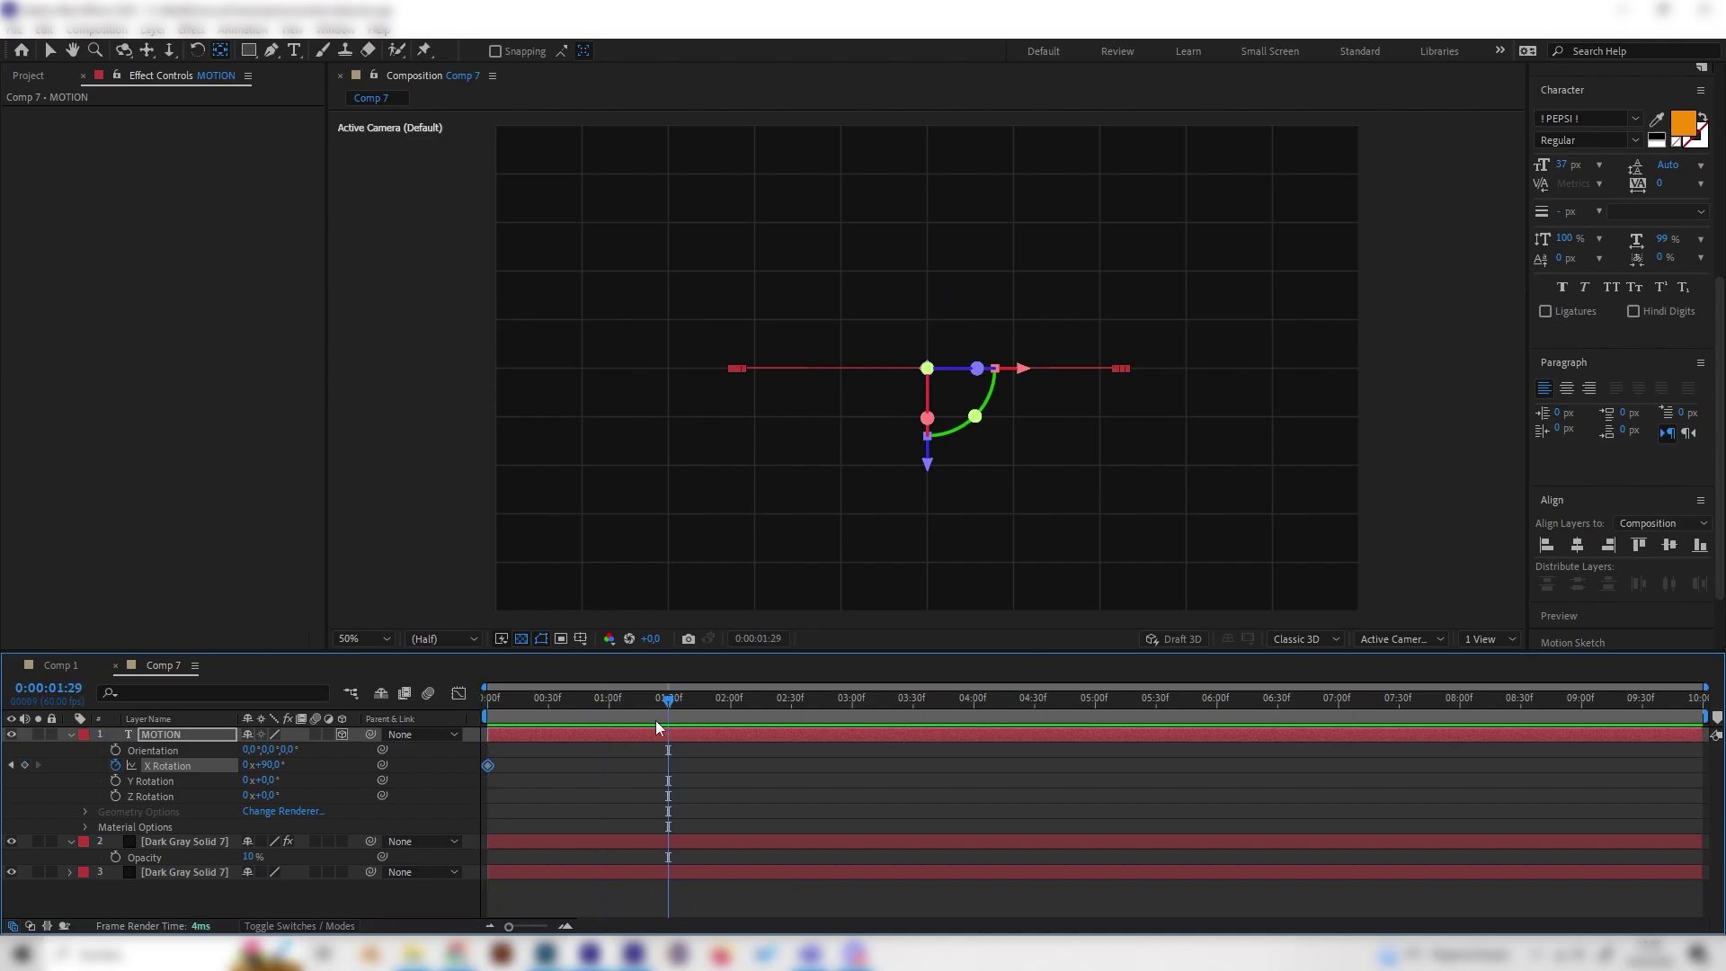
{"action": "left_click", "coordinate": [277, 765]}
{"action": "type", "text": "0"}
{"action": "key", "text": "Return"}
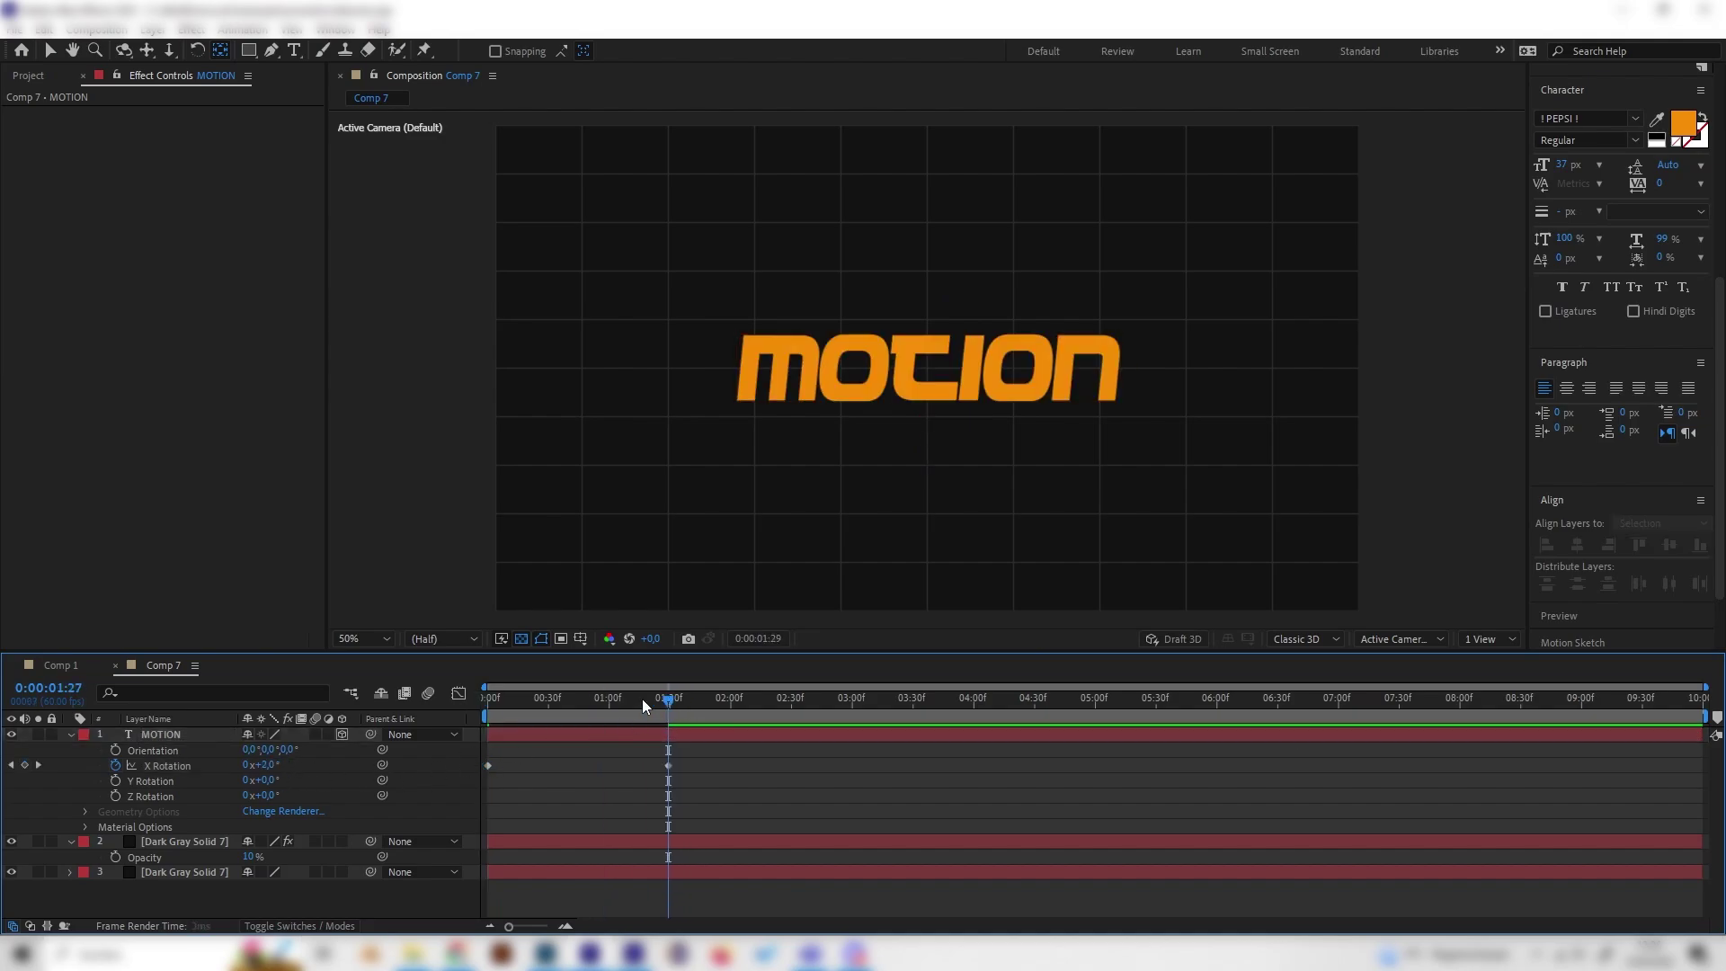
{"action": "left_click_drag", "start_coordinate": [642, 698], "coordinate": [442, 752]}
{"action": "key", "text": "space"}
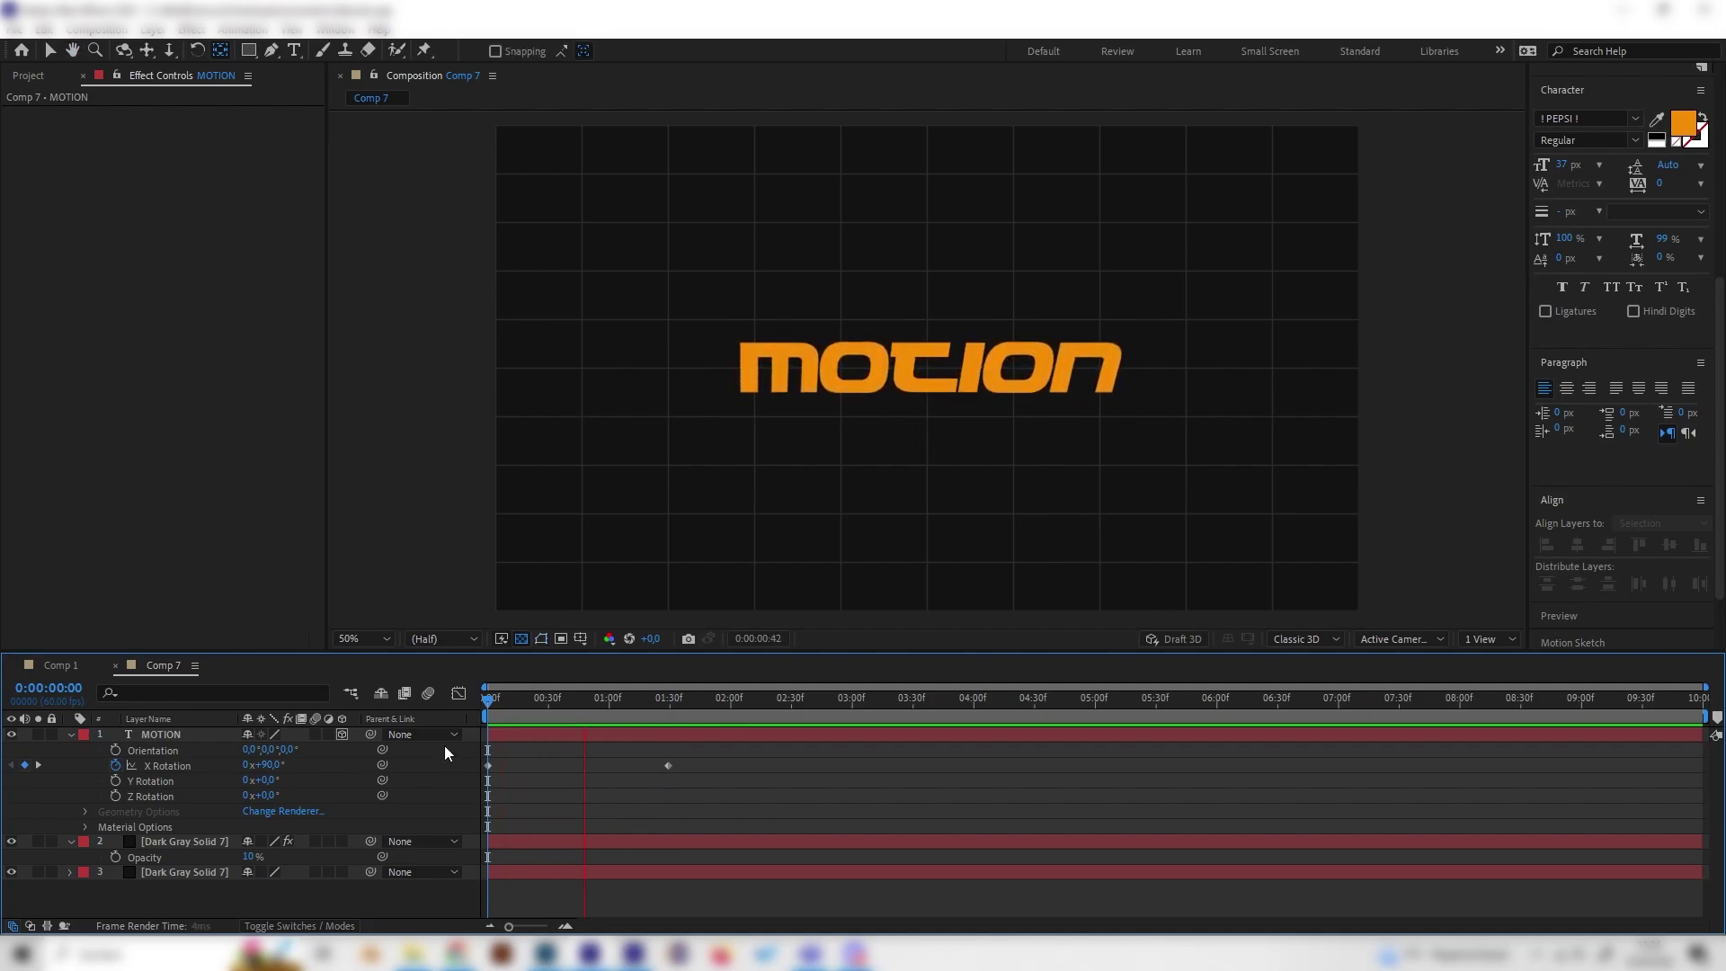
{"action": "left_click_drag", "start_coordinate": [602, 699], "coordinate": [540, 711]}
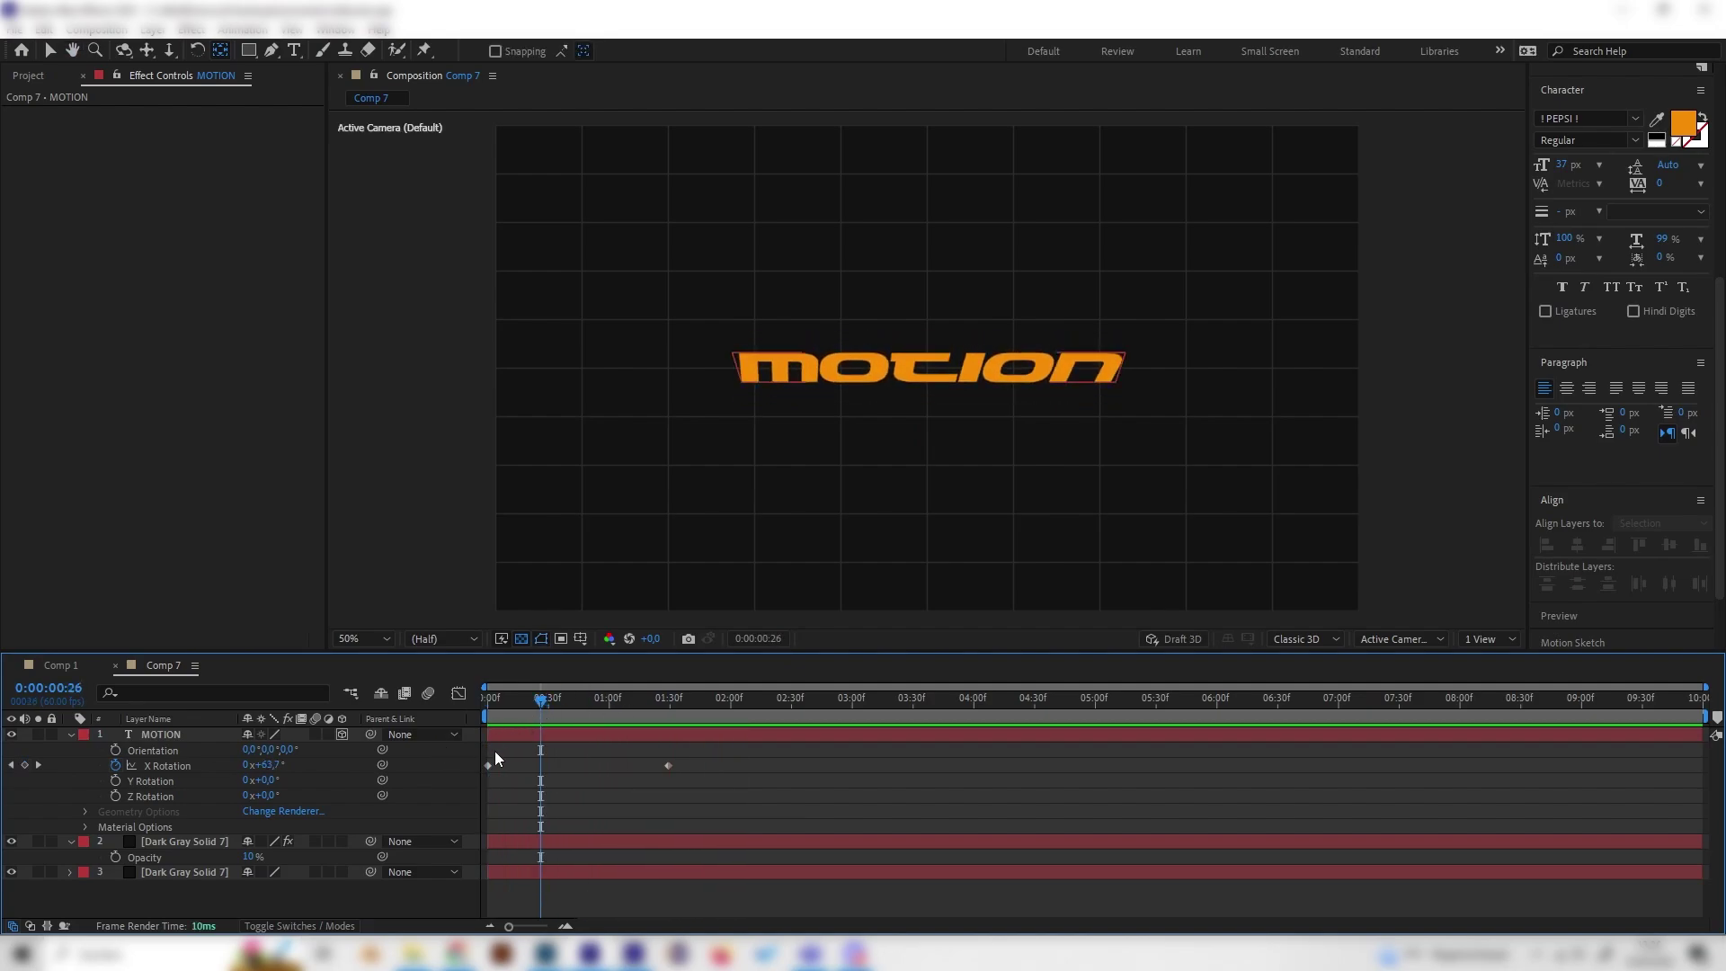
- Show MOTION's X Rotation in the Graph Editor and apply Easy Ease to both keyframes
{"action": "left_click", "coordinate": [183, 766]}
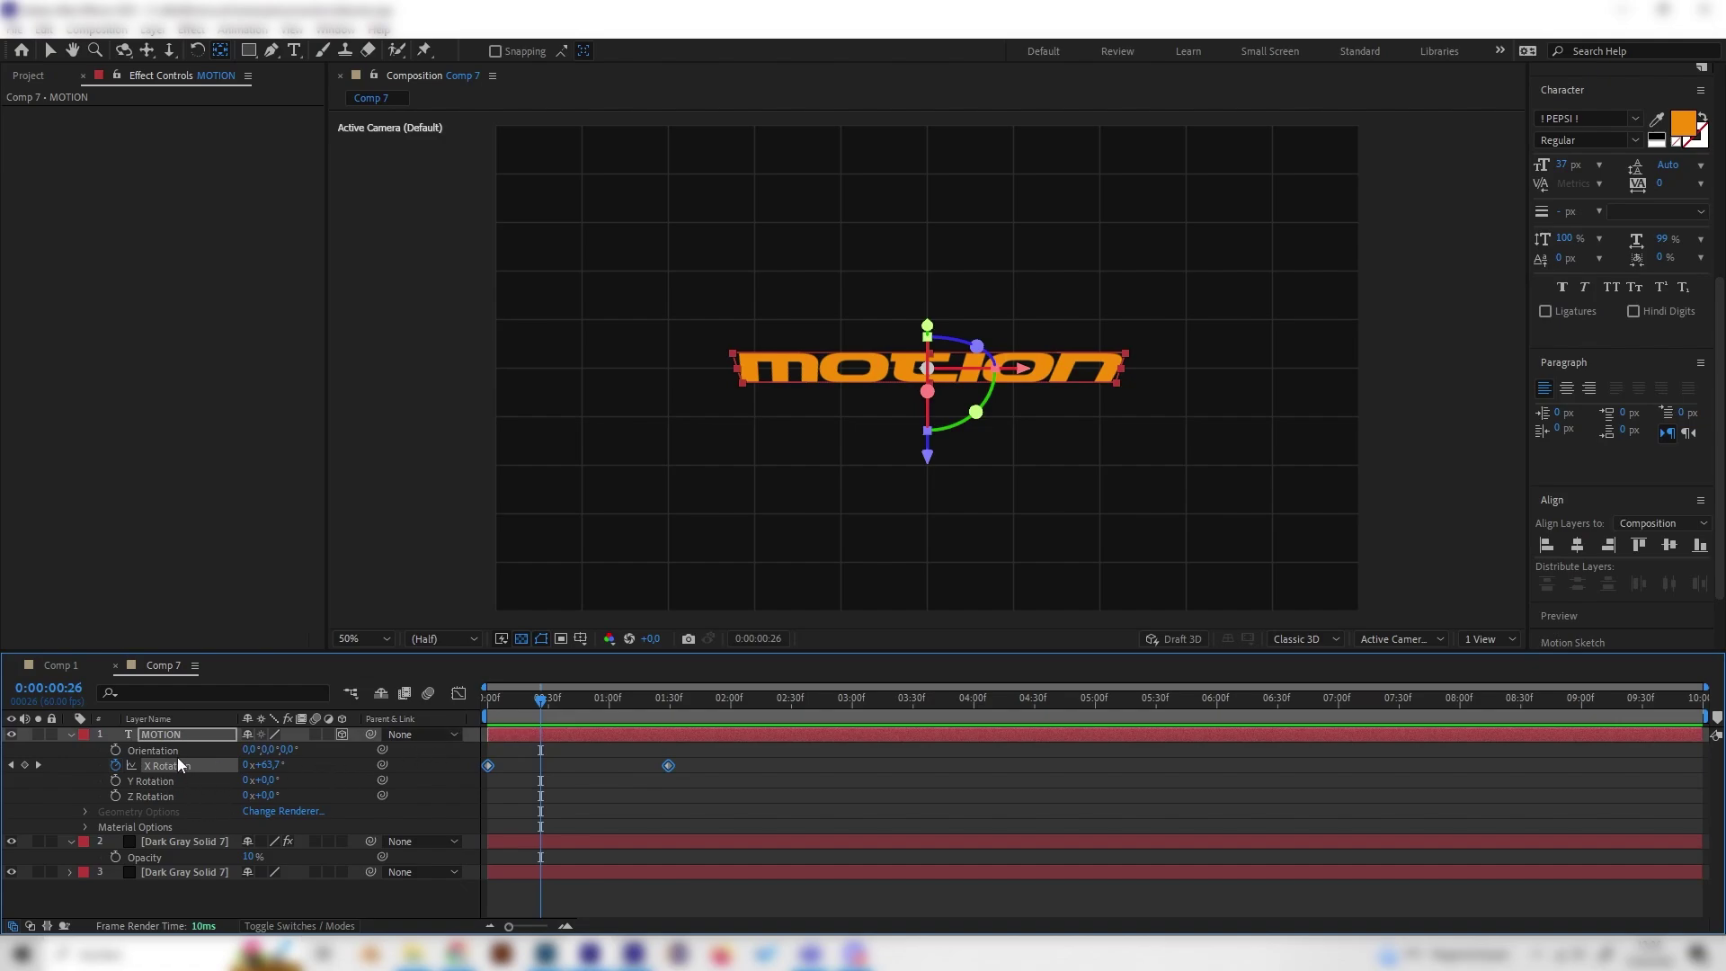
{"action": "left_click", "coordinate": [459, 696]}
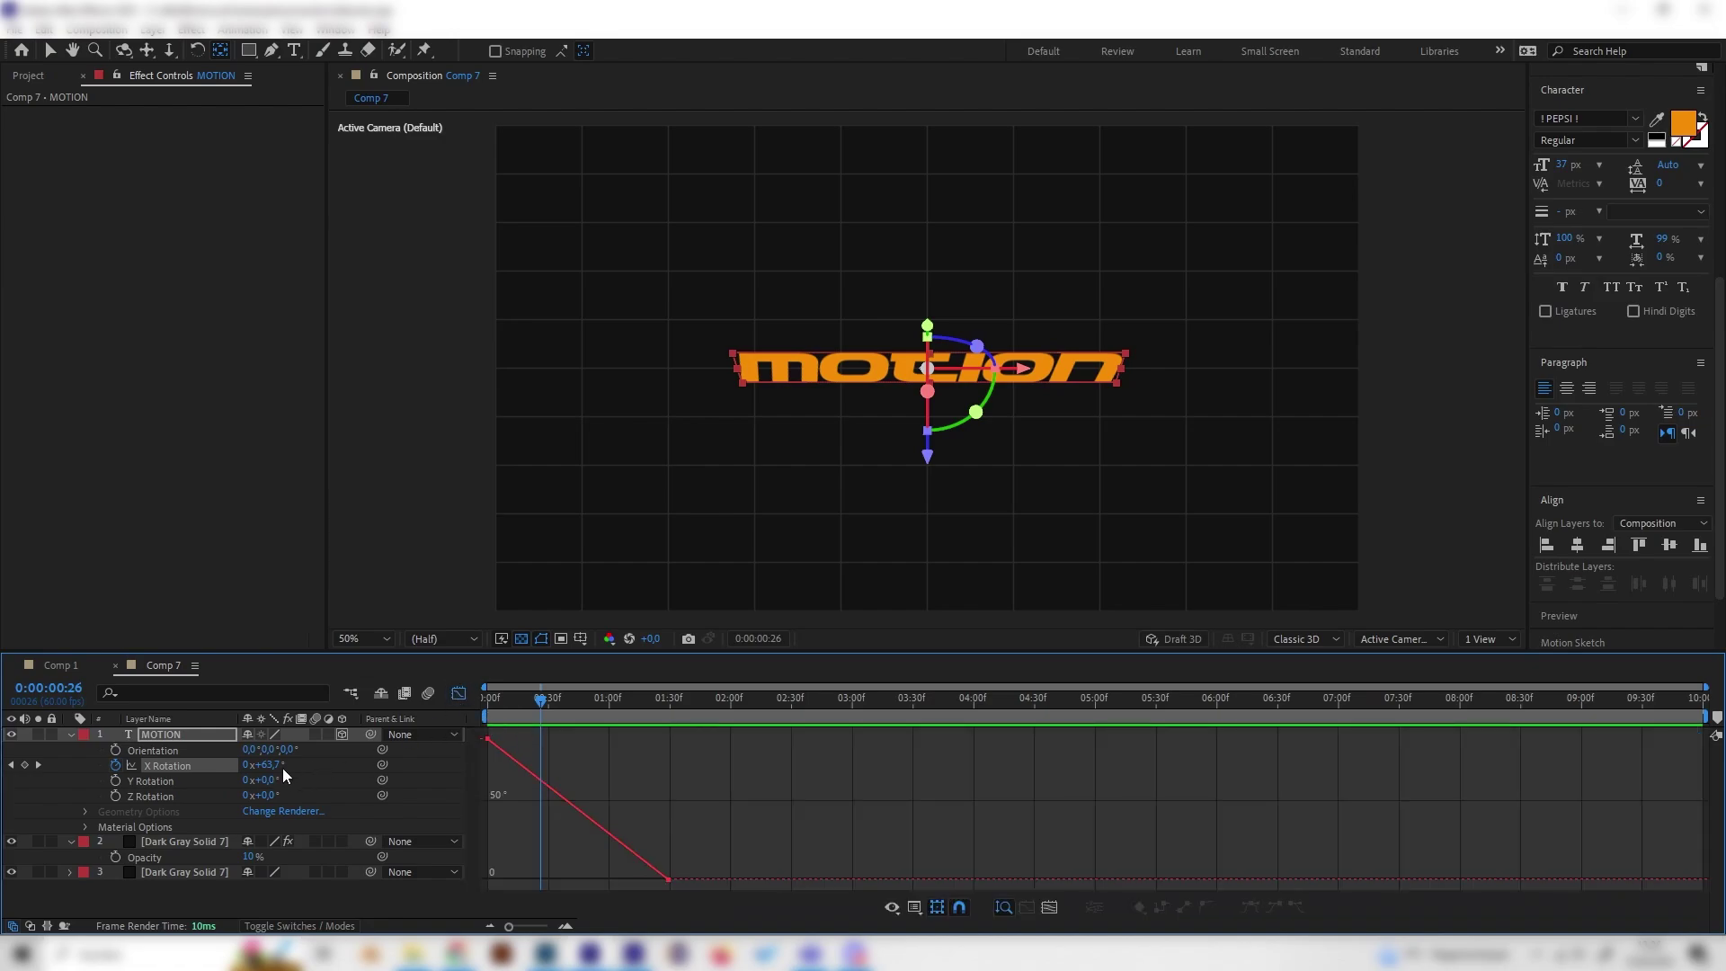
{"action": "left_click", "coordinate": [169, 764]}
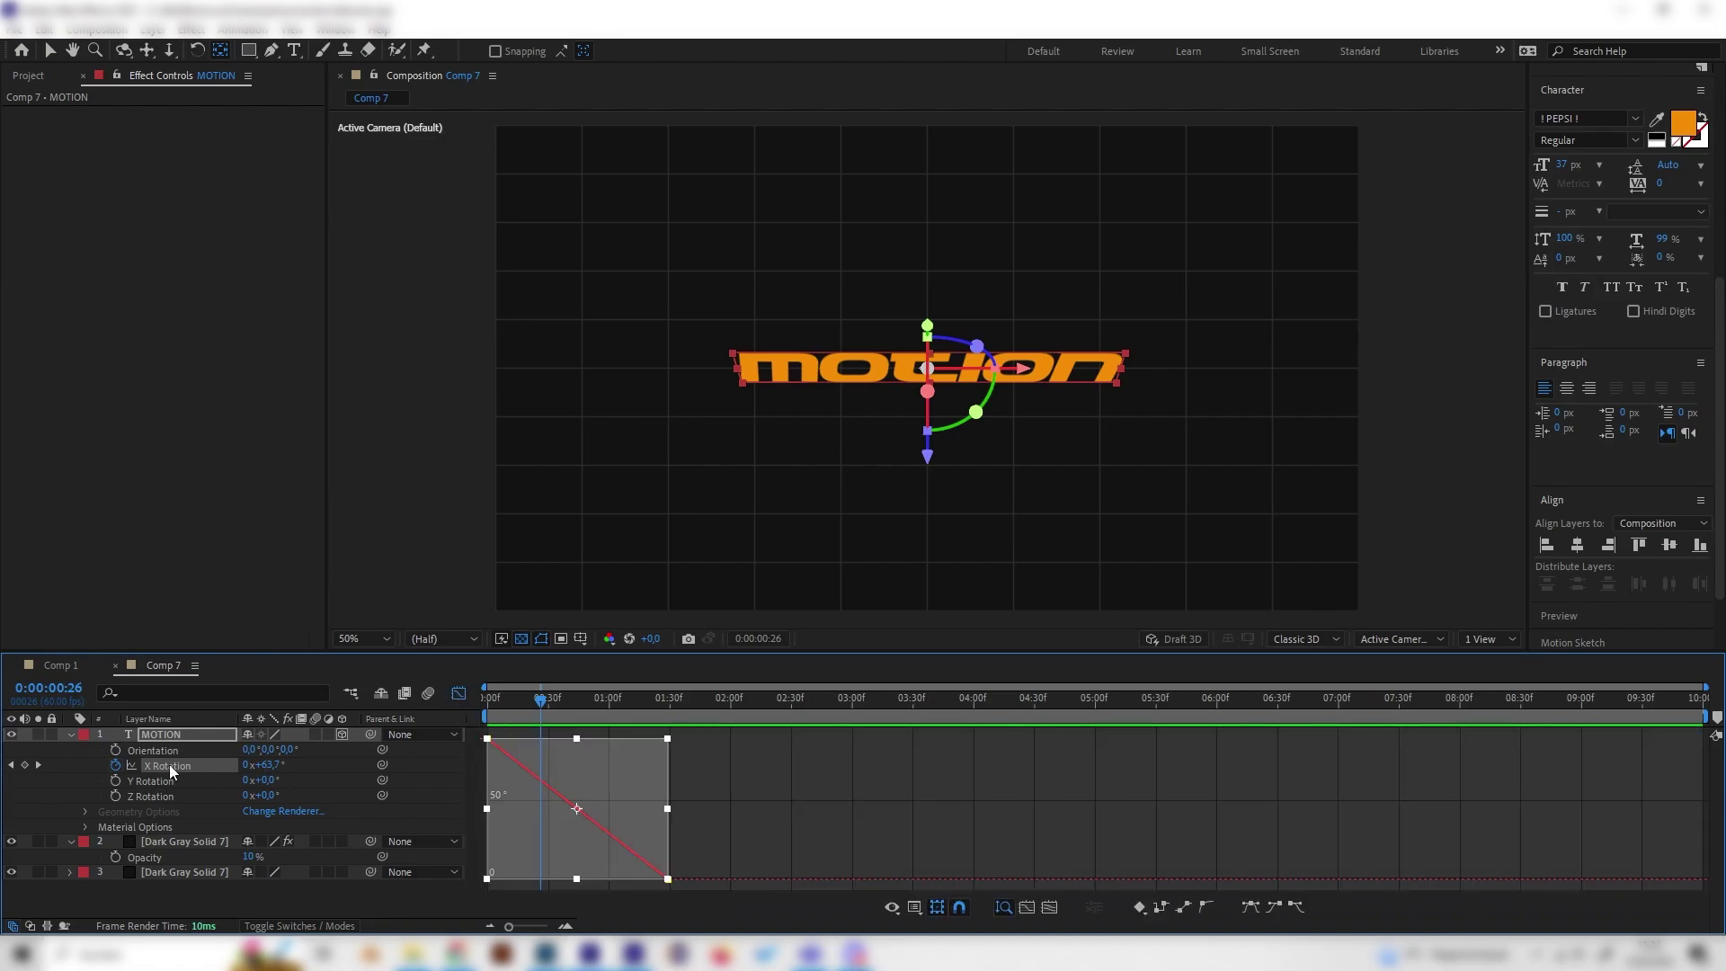
{"action": "left_click", "coordinate": [1252, 907]}
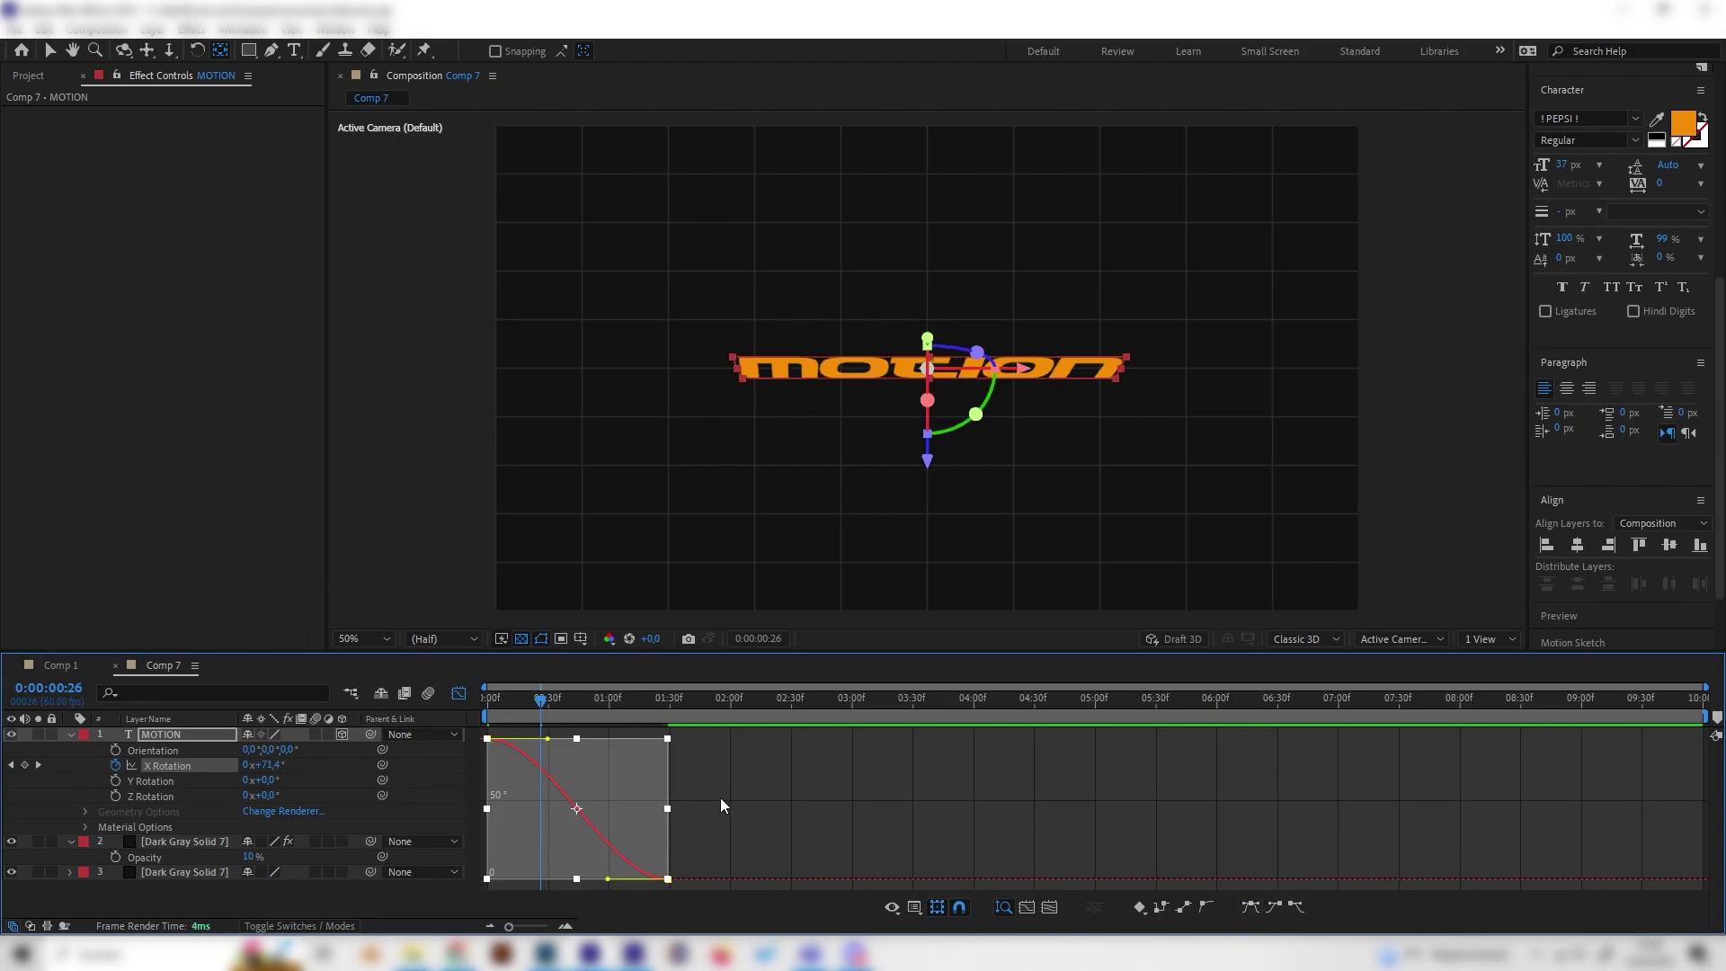
{"action": "left_click", "coordinate": [682, 785]}
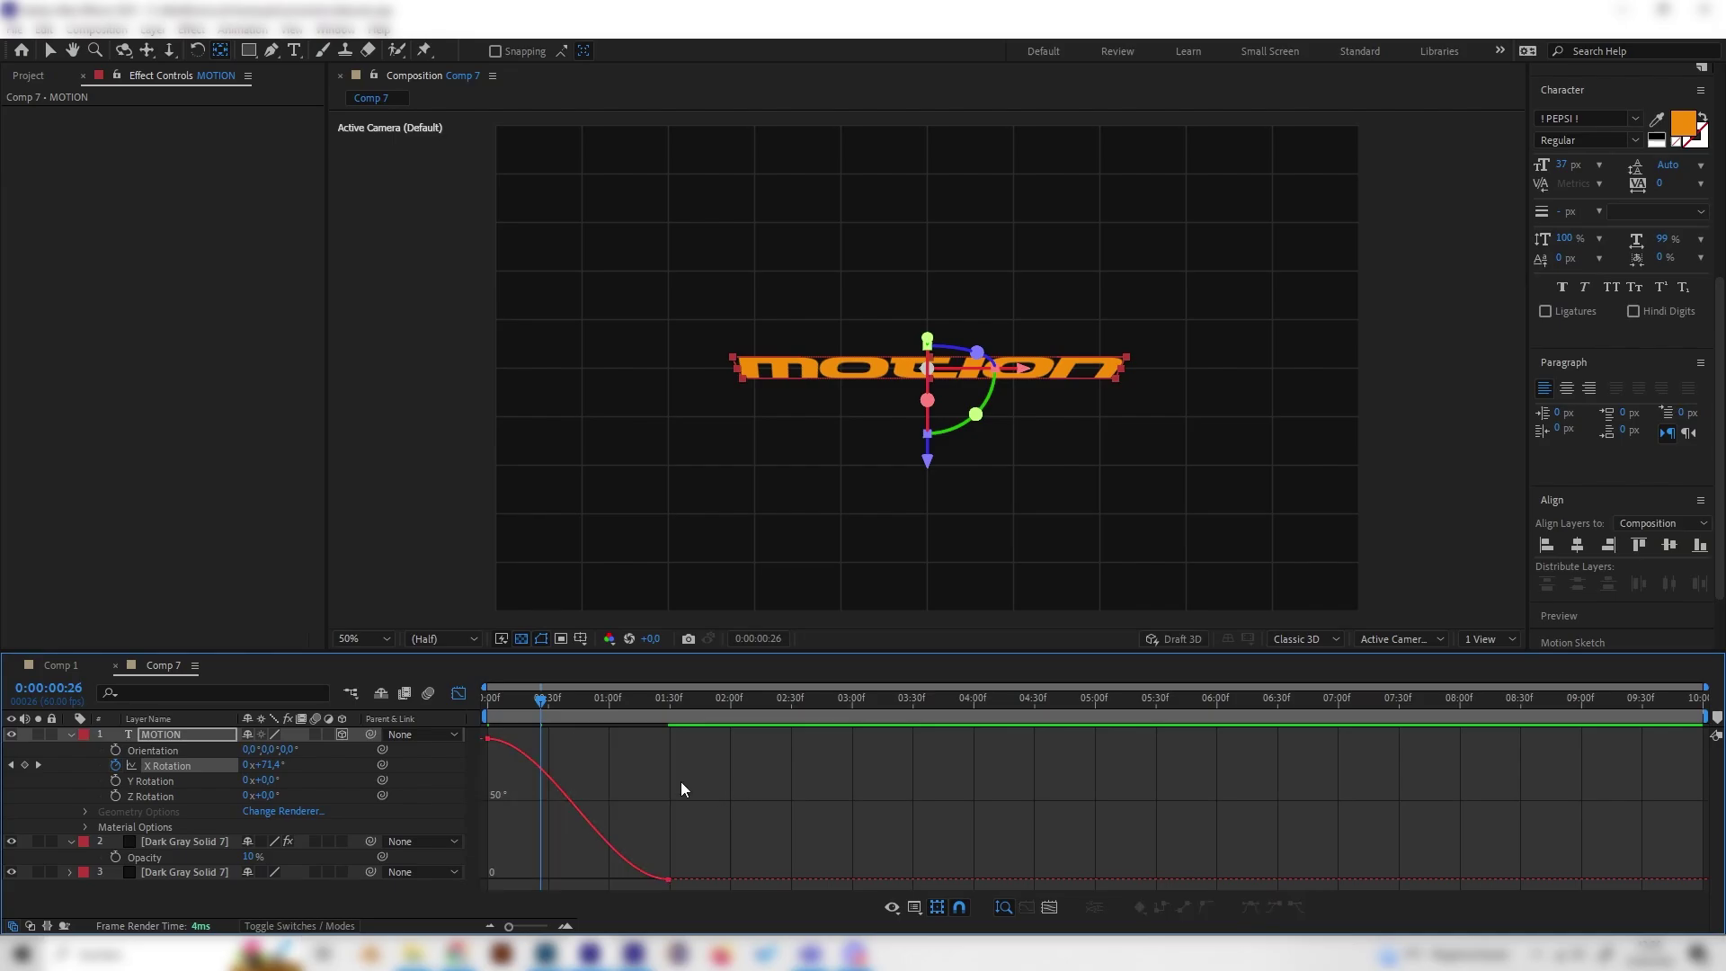
- Reshape the X Rotation curve to drop steeply from the first keyframe and level out slowly, and preview the animation
{"action": "left_click", "coordinate": [487, 738]}
{"action": "left_click_drag", "start_coordinate": [547, 738], "coordinate": [488, 865]}
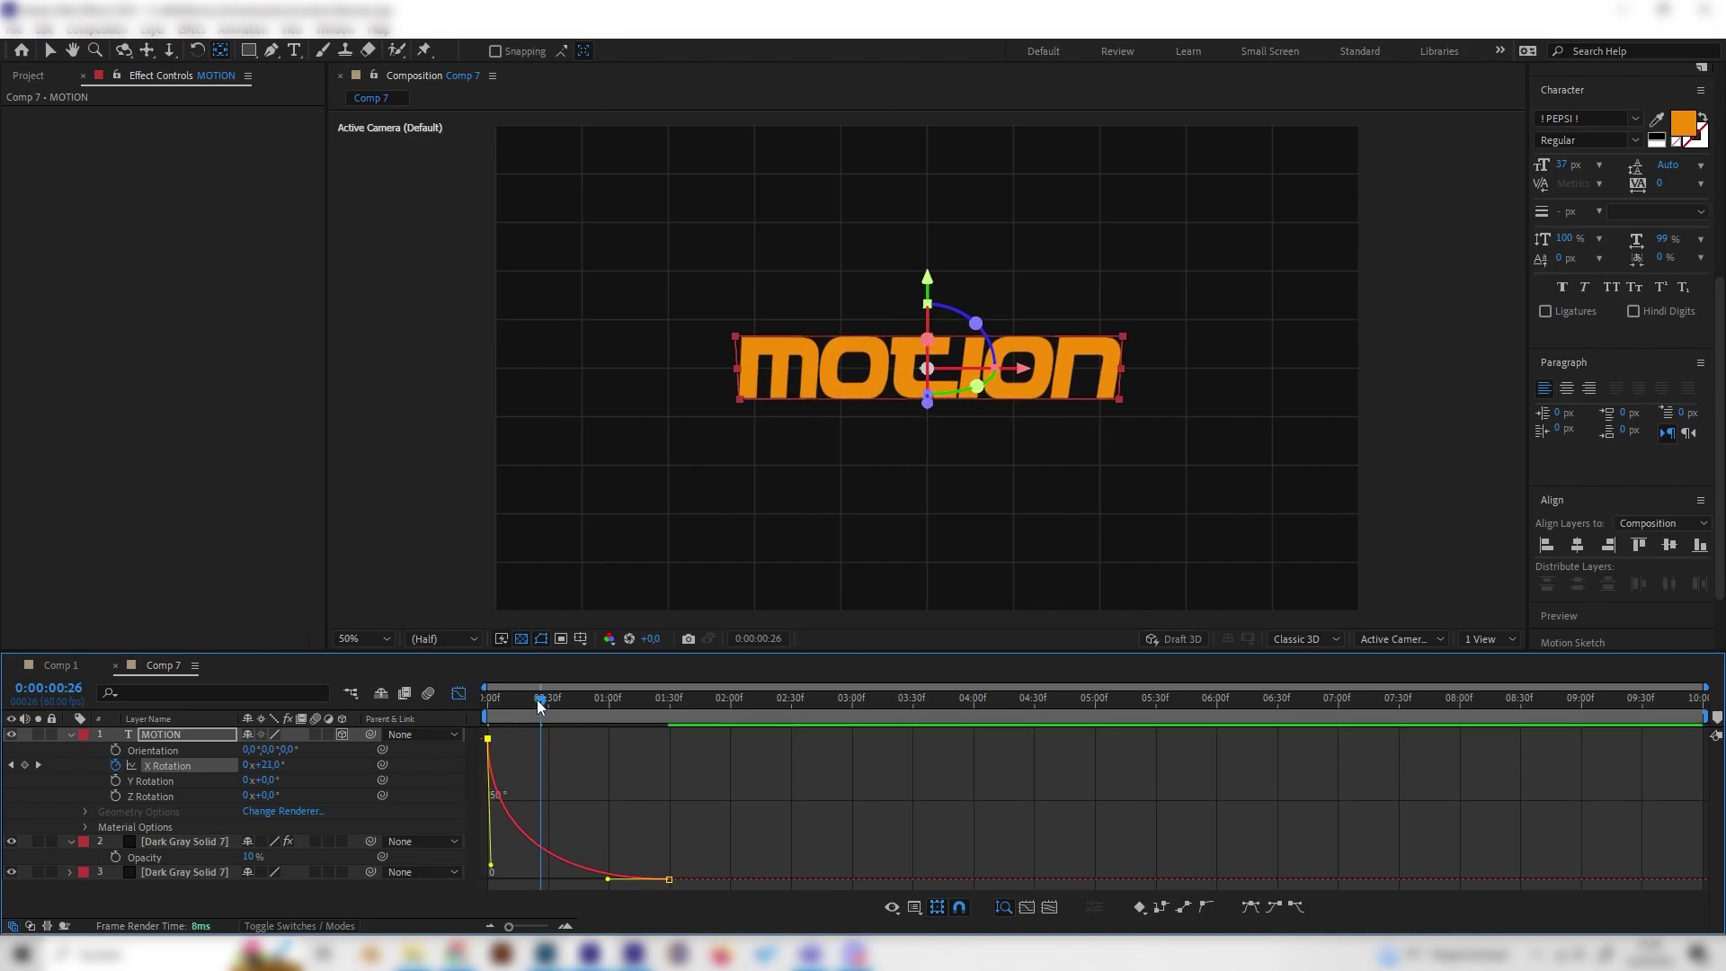
{"action": "left_click_drag", "start_coordinate": [537, 699], "coordinate": [446, 709]}
{"action": "key", "text": "space"}
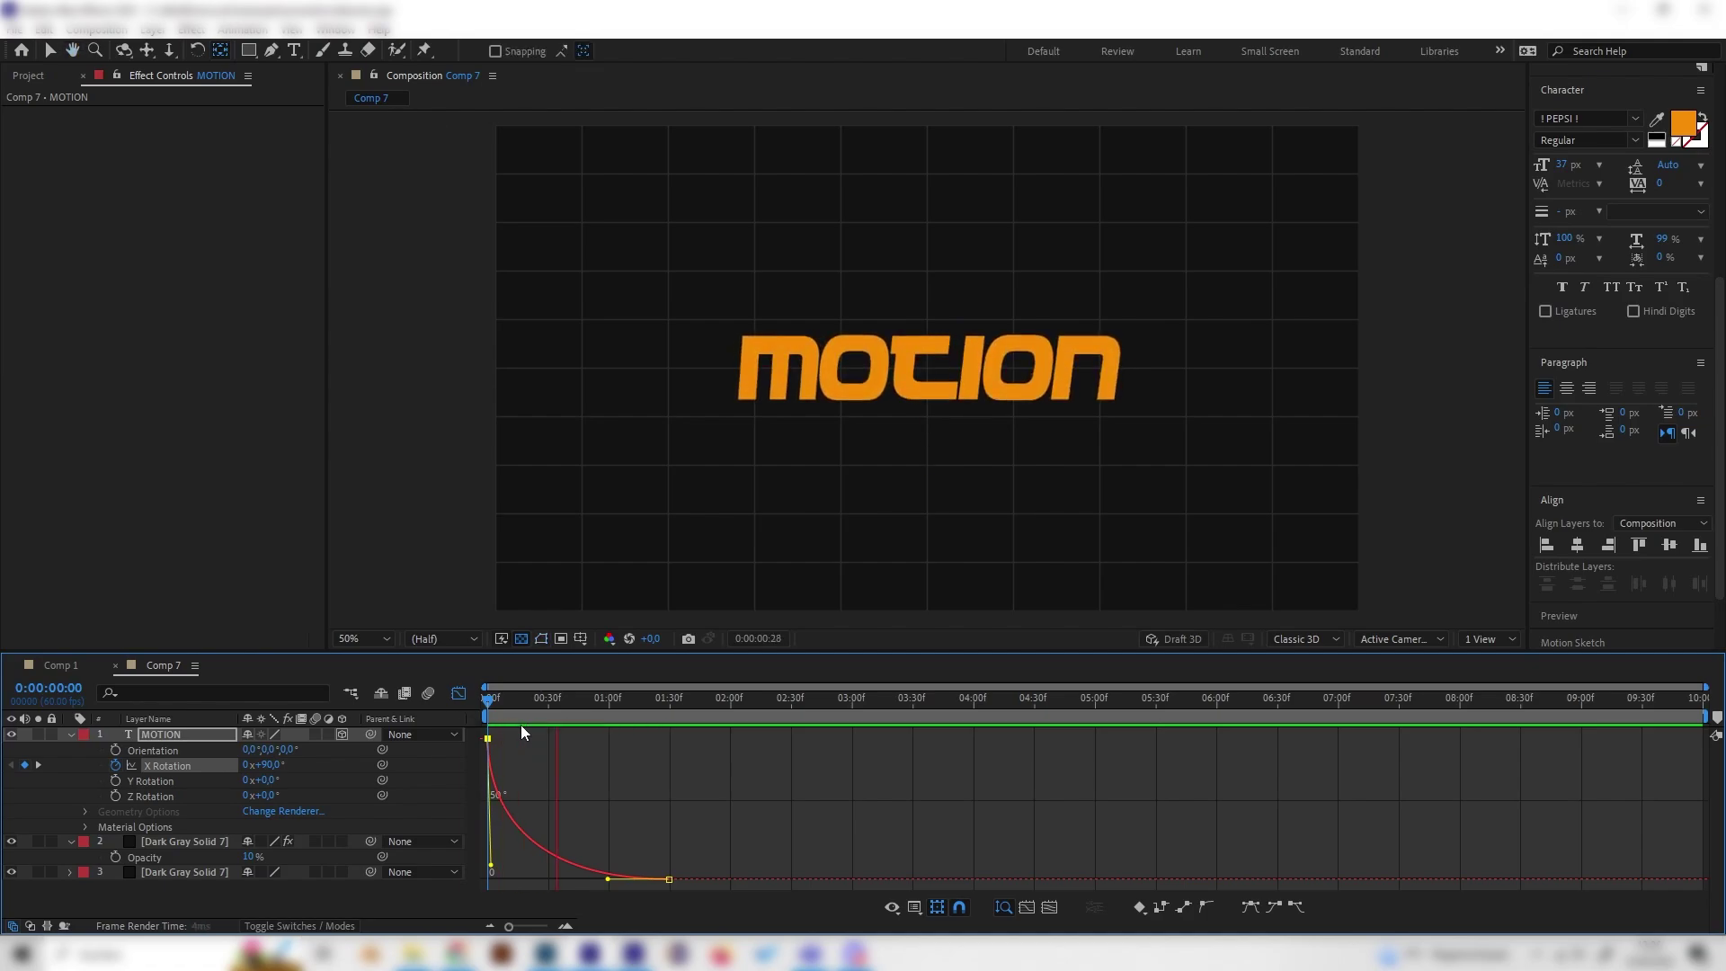
{"action": "key", "text": "space"}
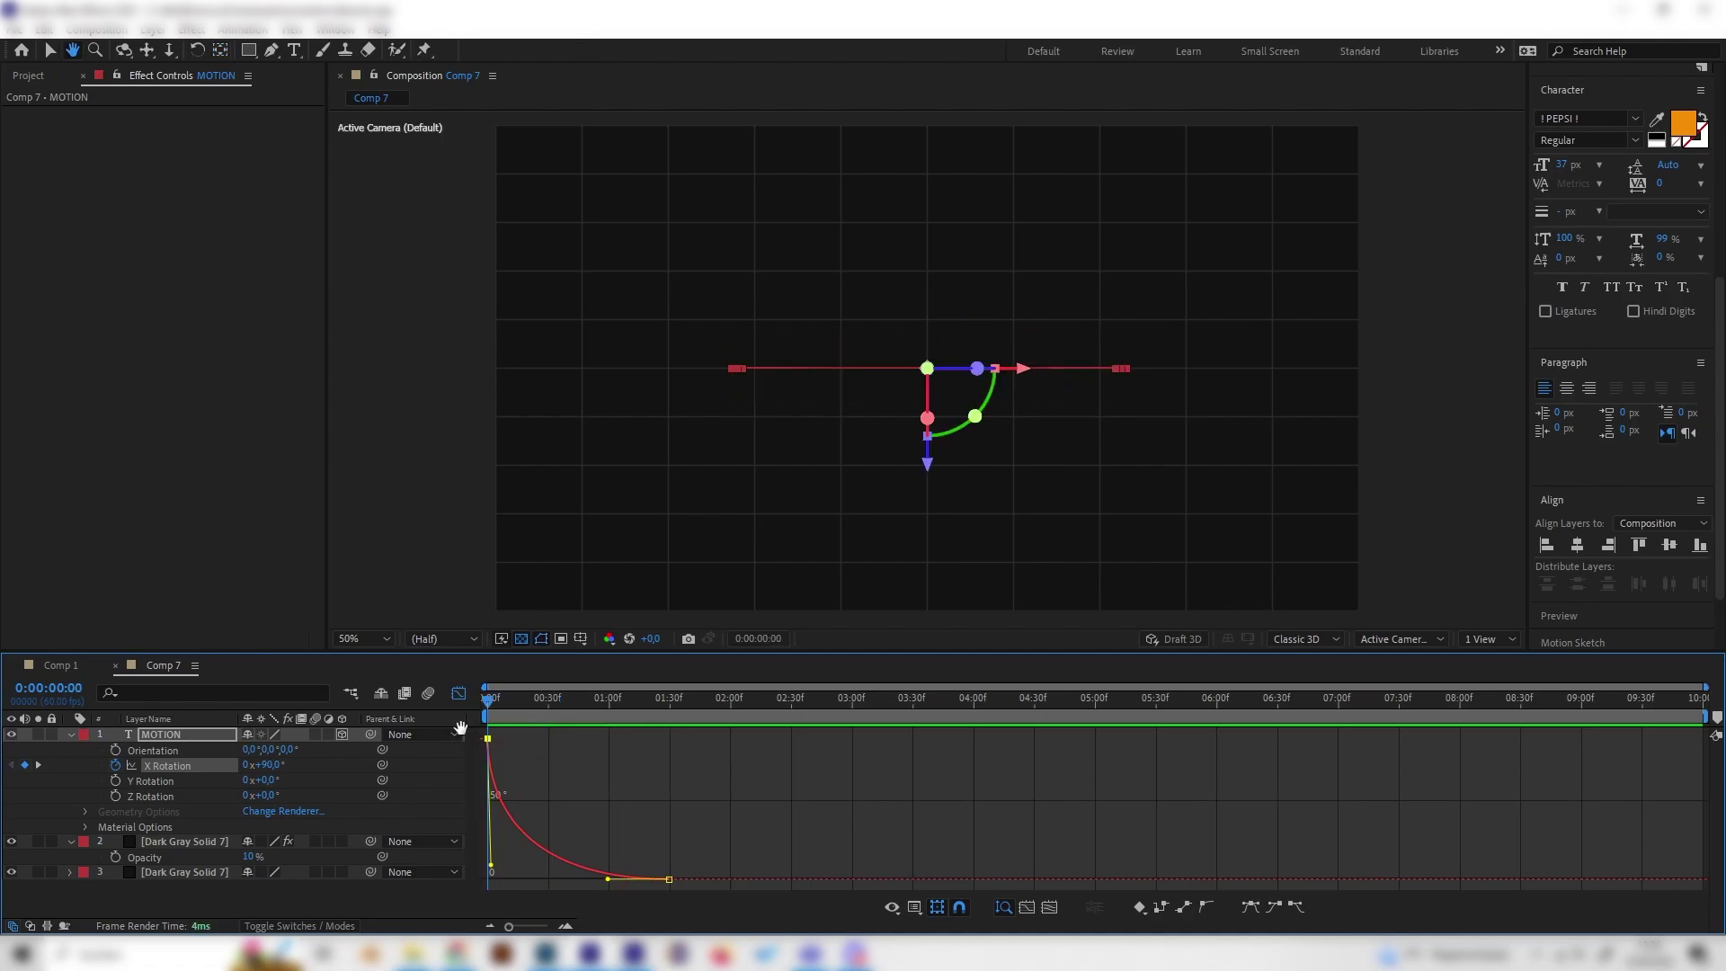
{"action": "key", "text": "space"}
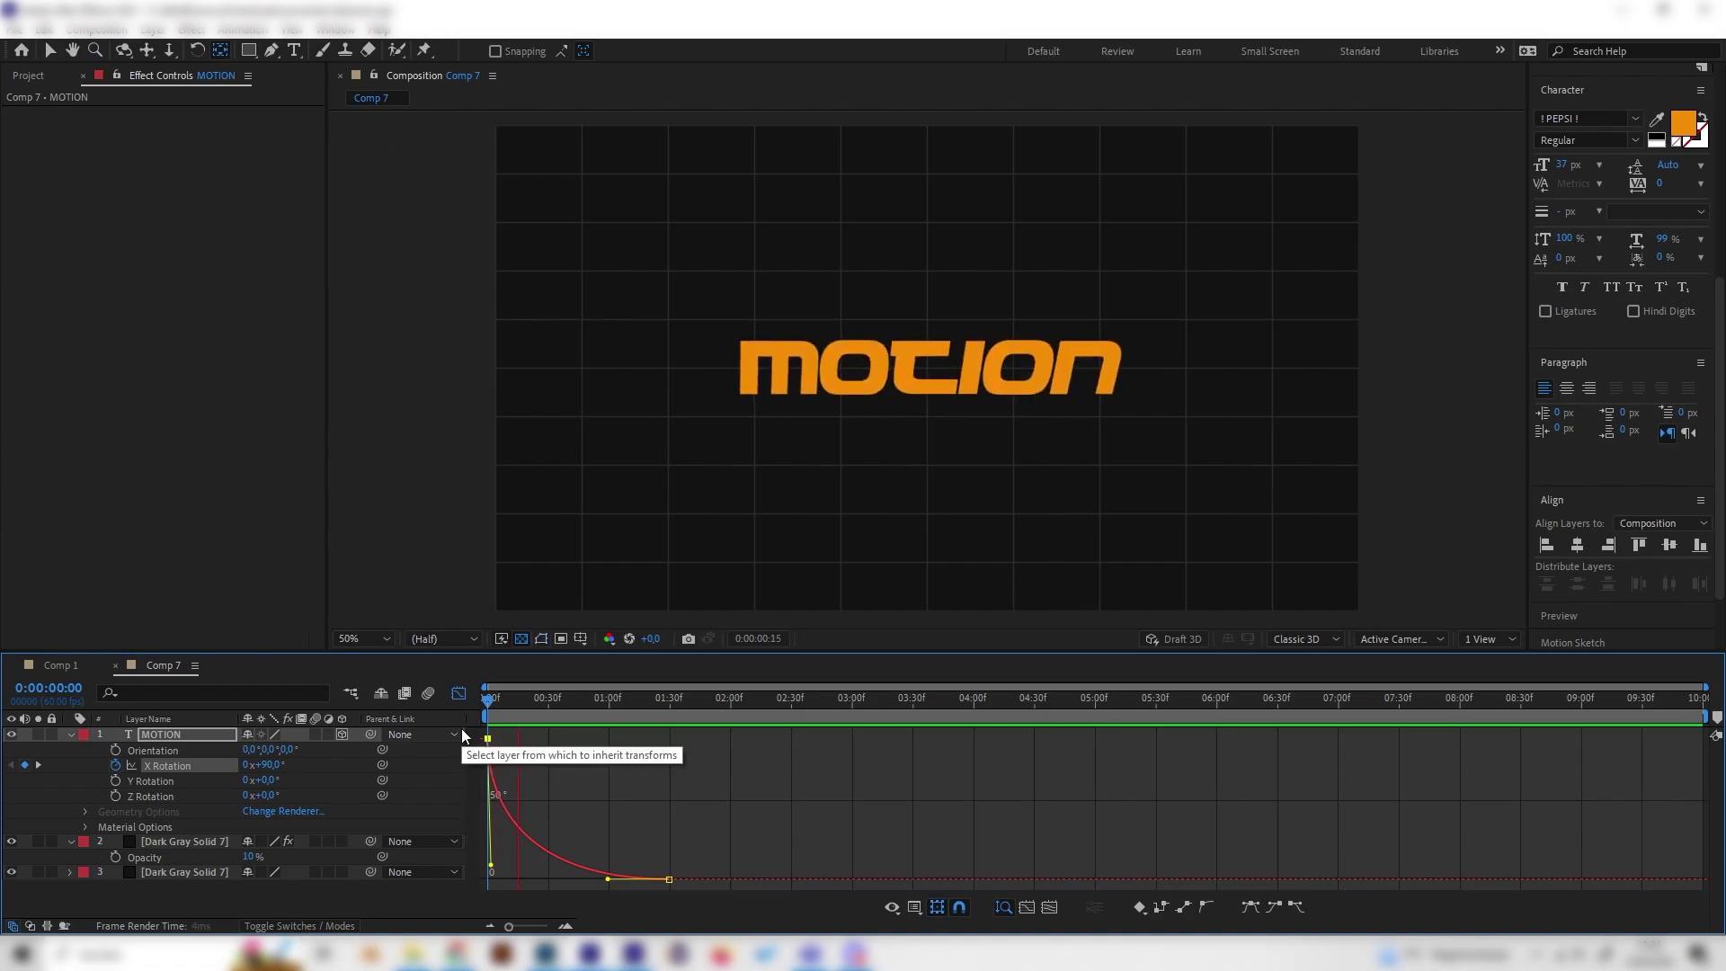
{"action": "key", "text": "space"}
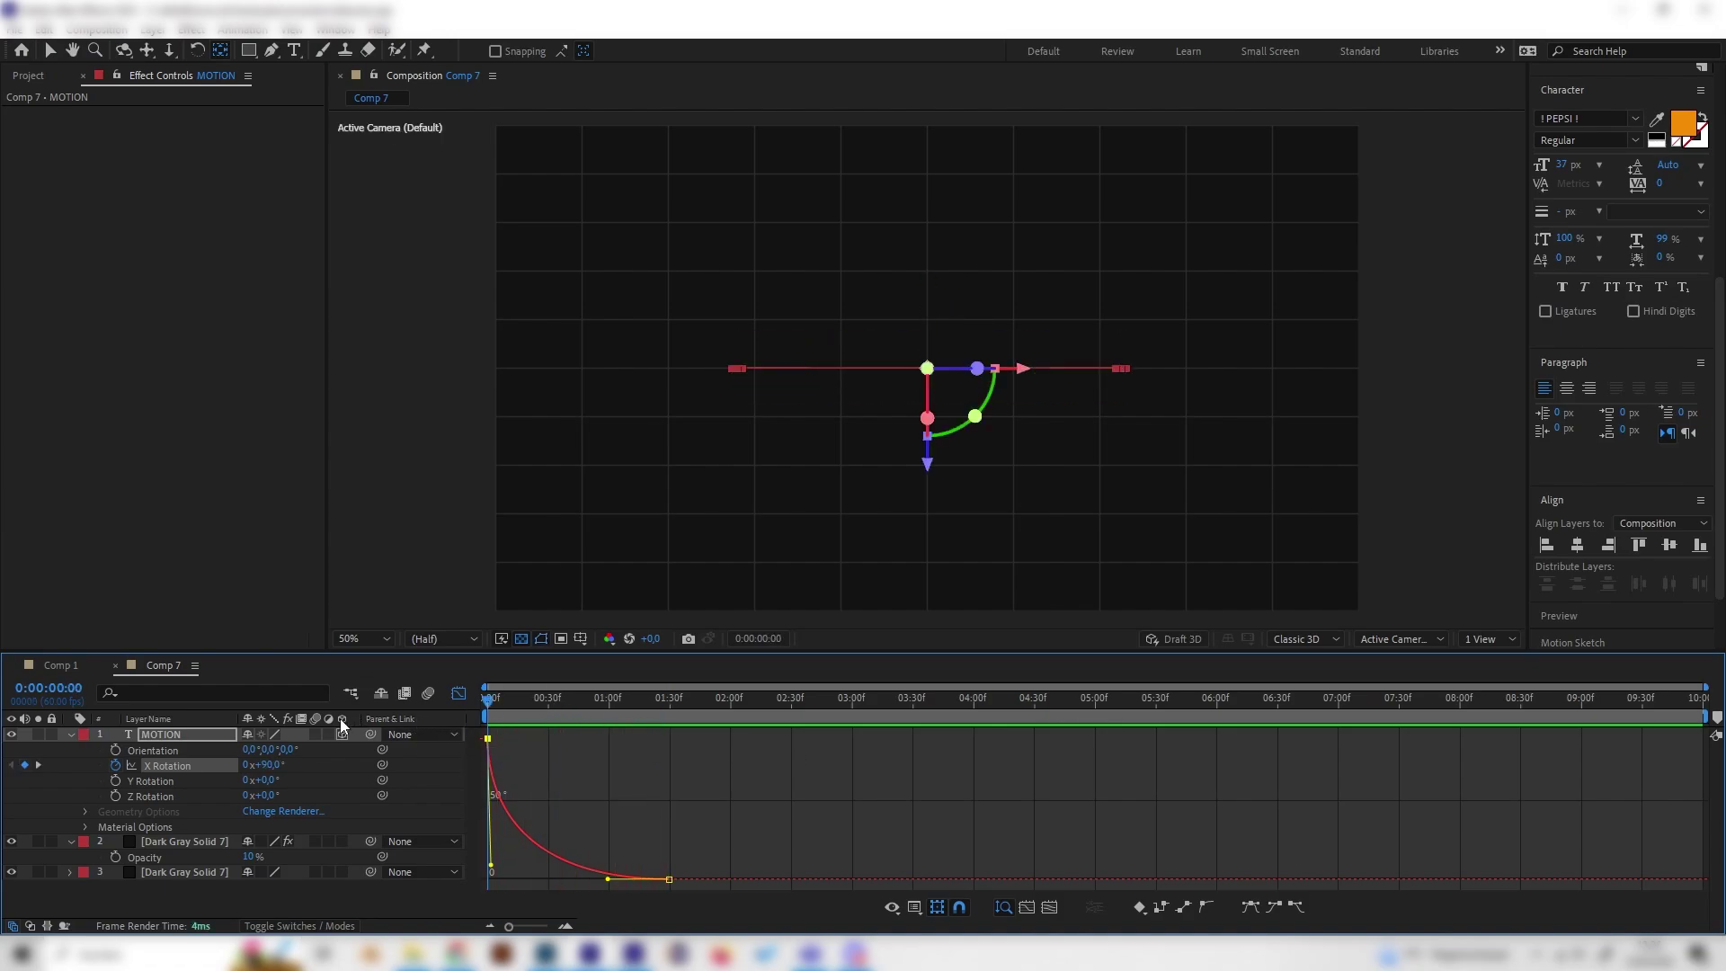
- Collapse the MOTION and grid layers' properties and switch from the Graph Editor back to the layer bars
{"action": "left_click", "coordinate": [70, 735]}
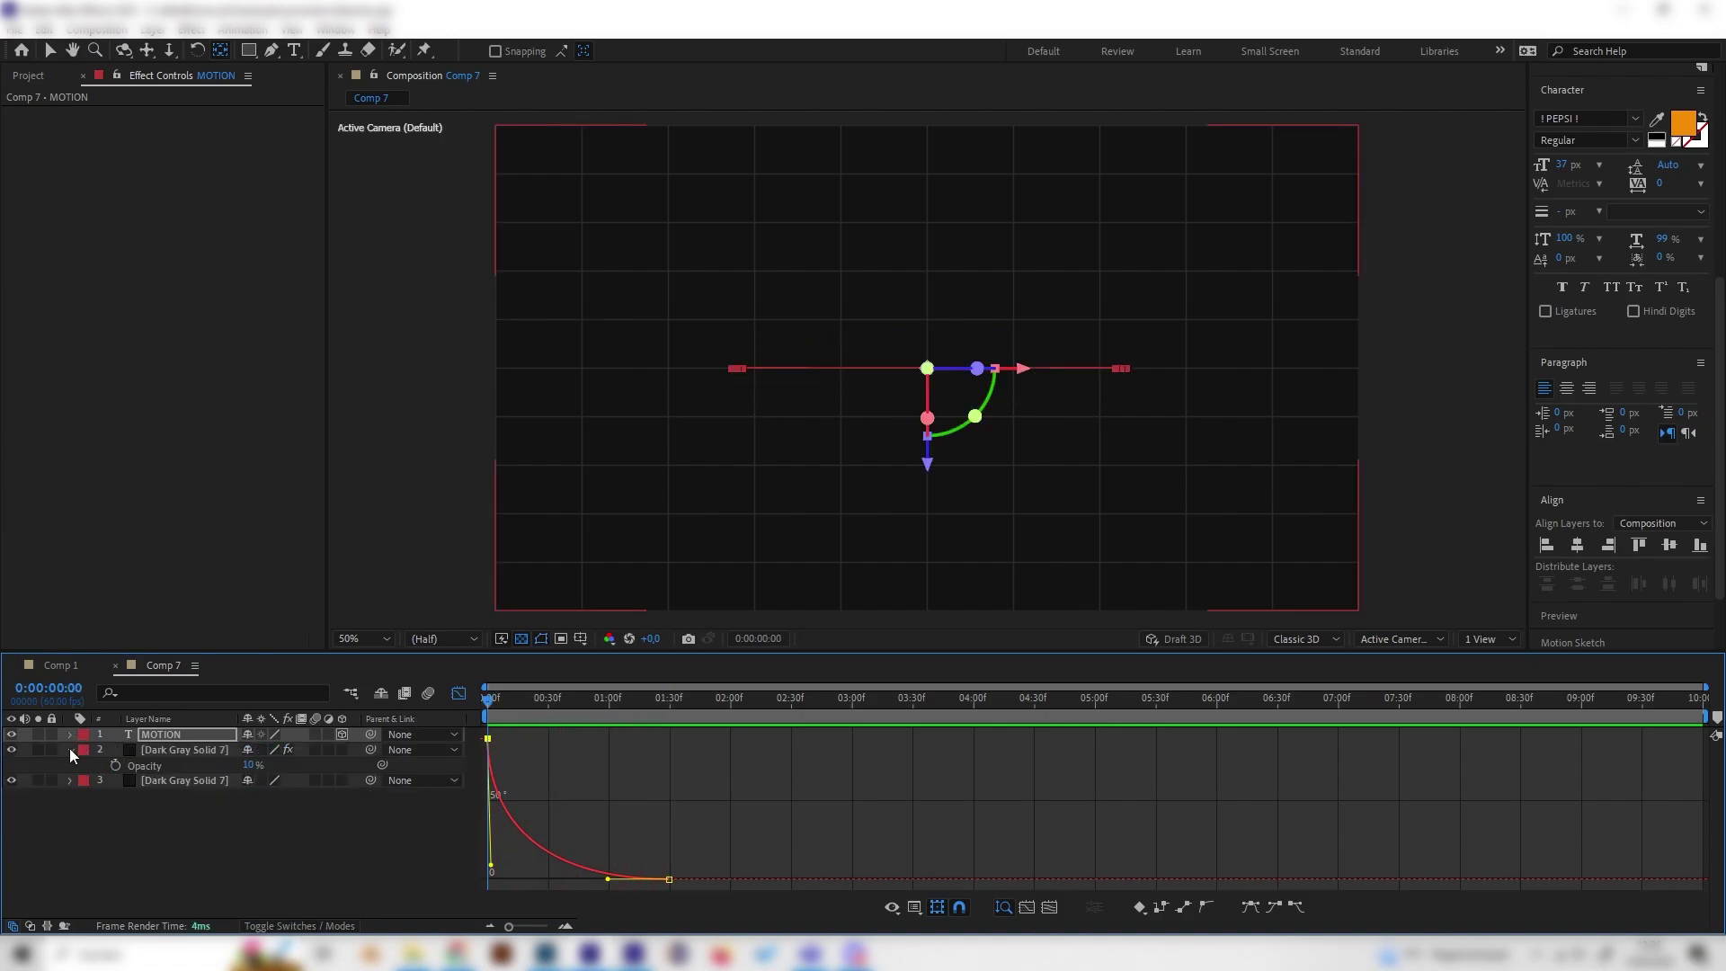
{"action": "left_click", "coordinate": [69, 749]}
{"action": "left_click", "coordinate": [520, 702]}
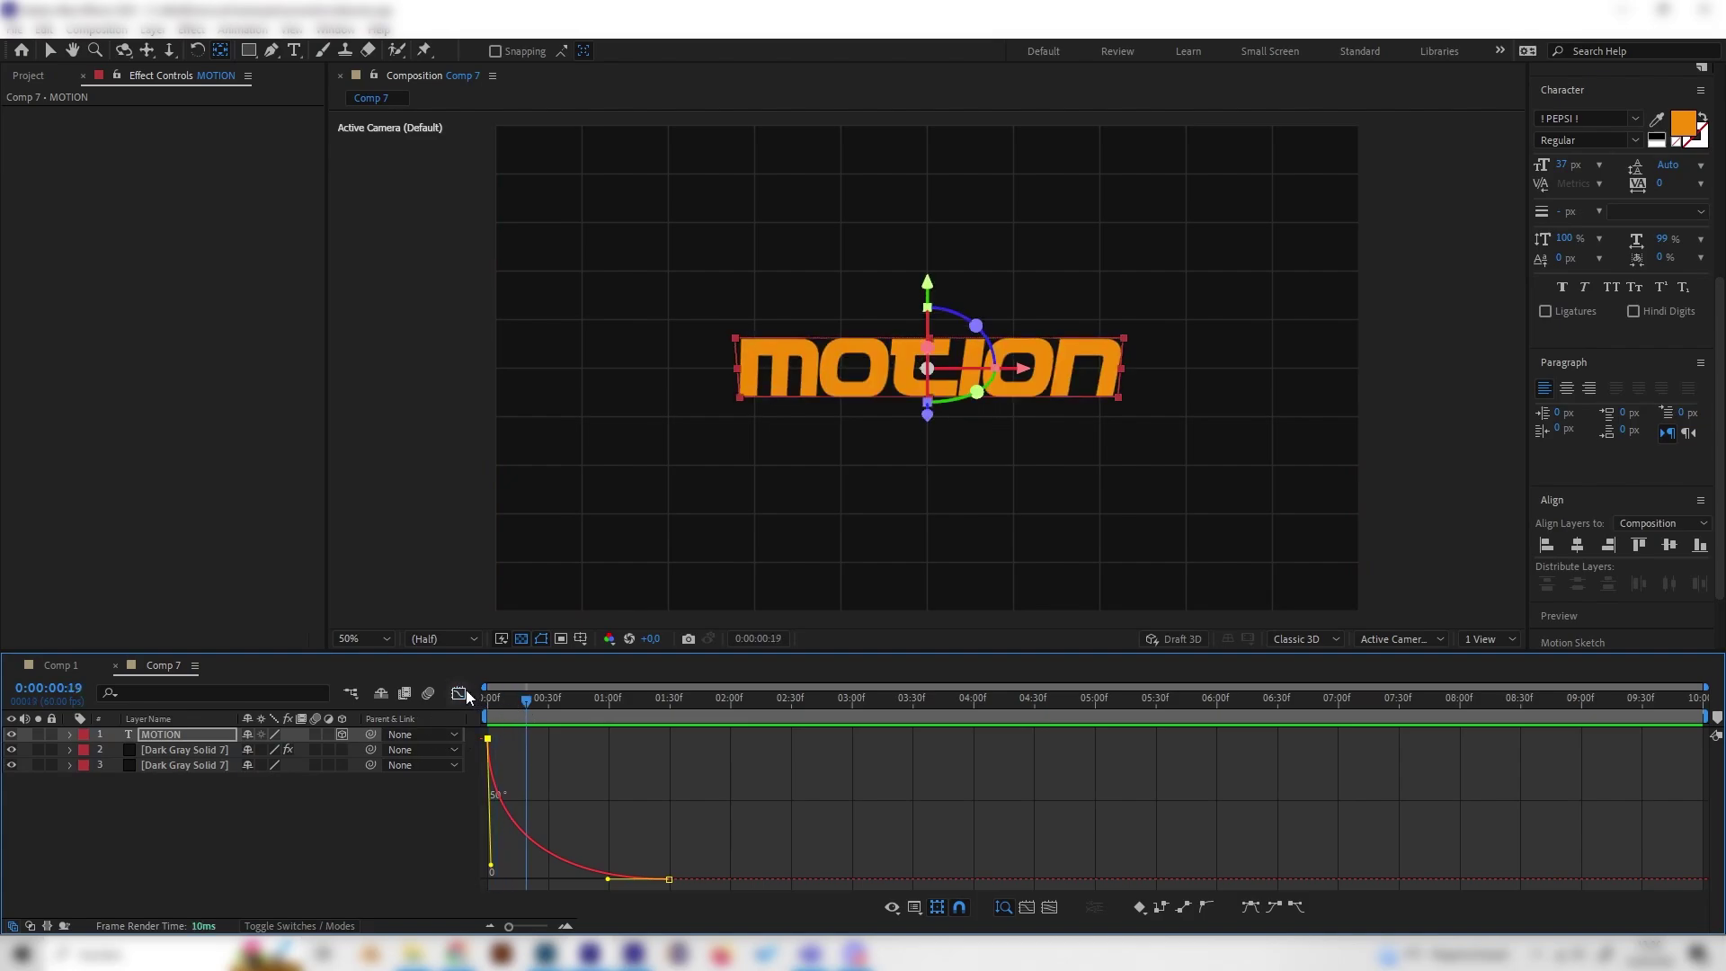
{"action": "left_click", "coordinate": [459, 694]}
{"action": "left_click_drag", "start_coordinate": [488, 700], "coordinate": [516, 713]}
{"action": "key", "text": "space"}
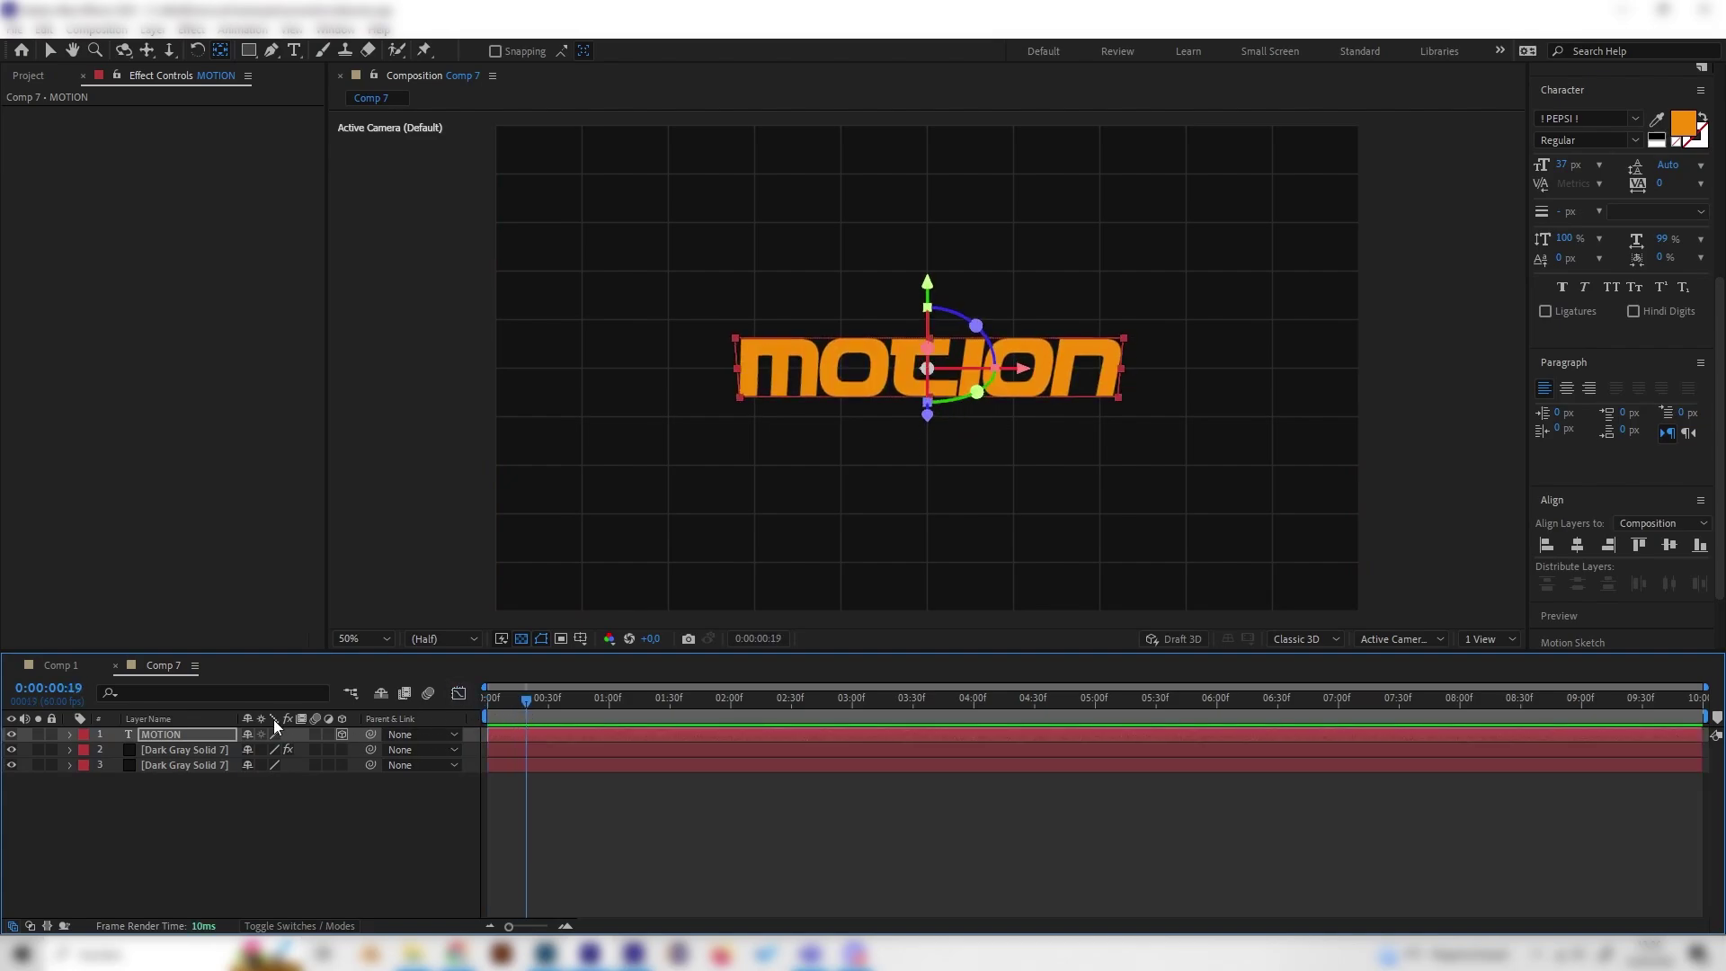
- Pre-compose the two Dark Gray Solid 7 layers into a new composition named Background
{"action": "left_click", "coordinate": [220, 752]}
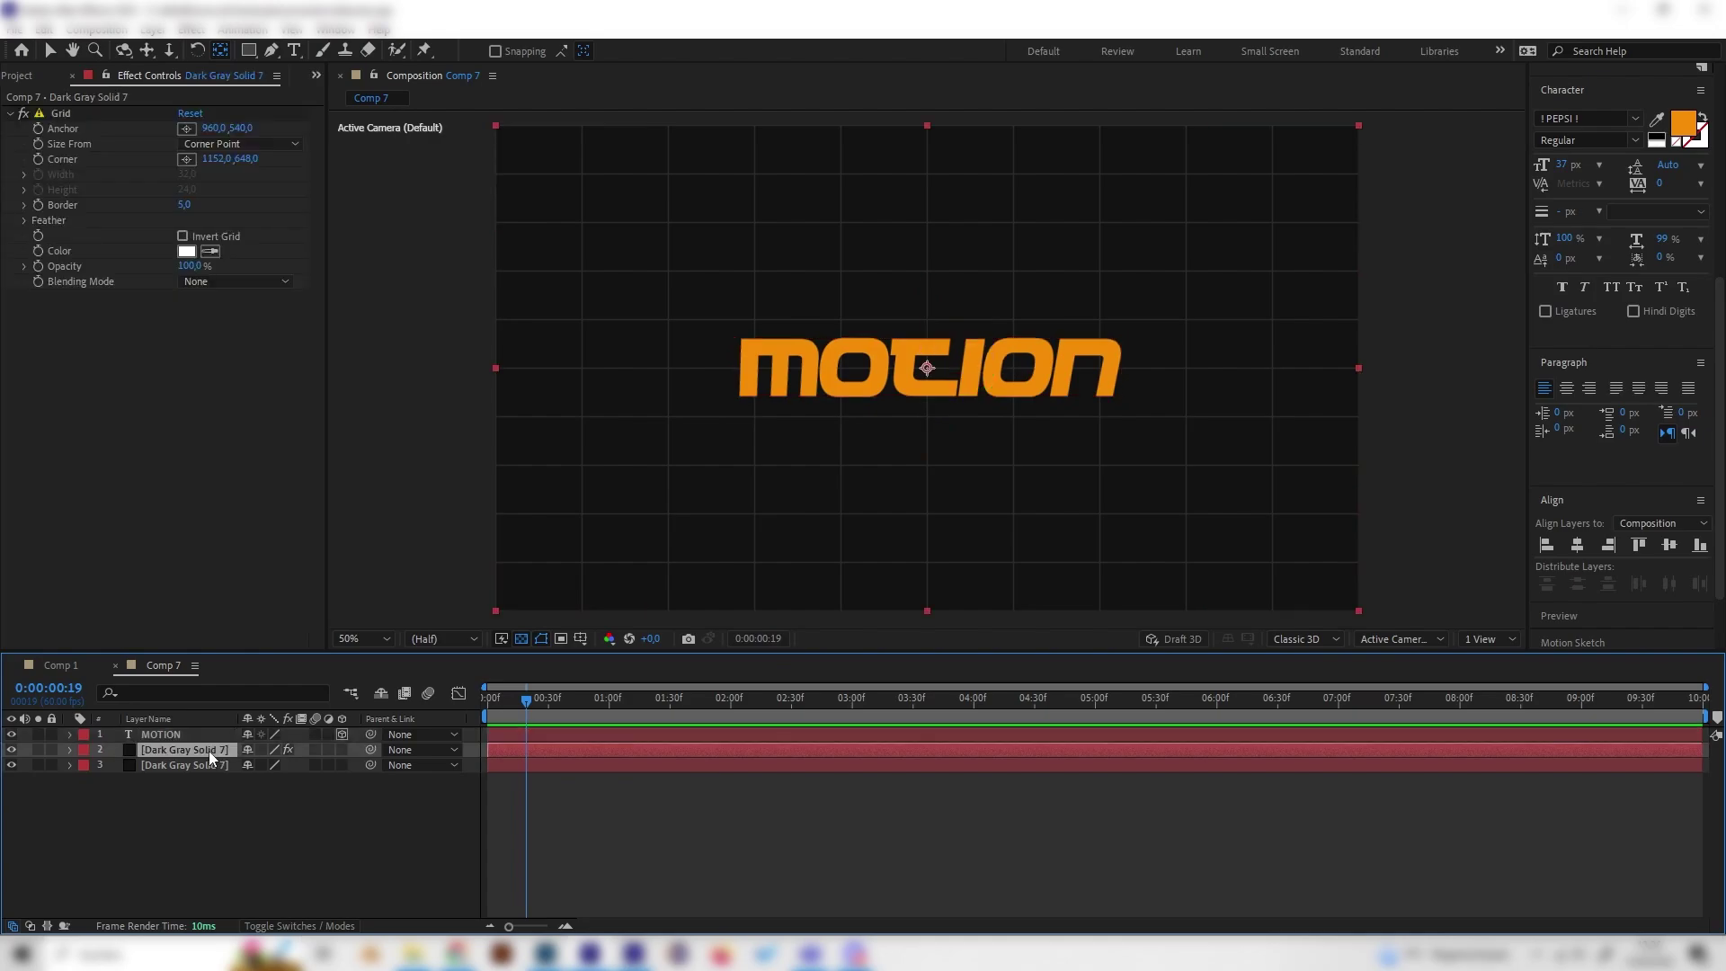
{"action": "left_click", "coordinate": [175, 762], "text": "shift"}
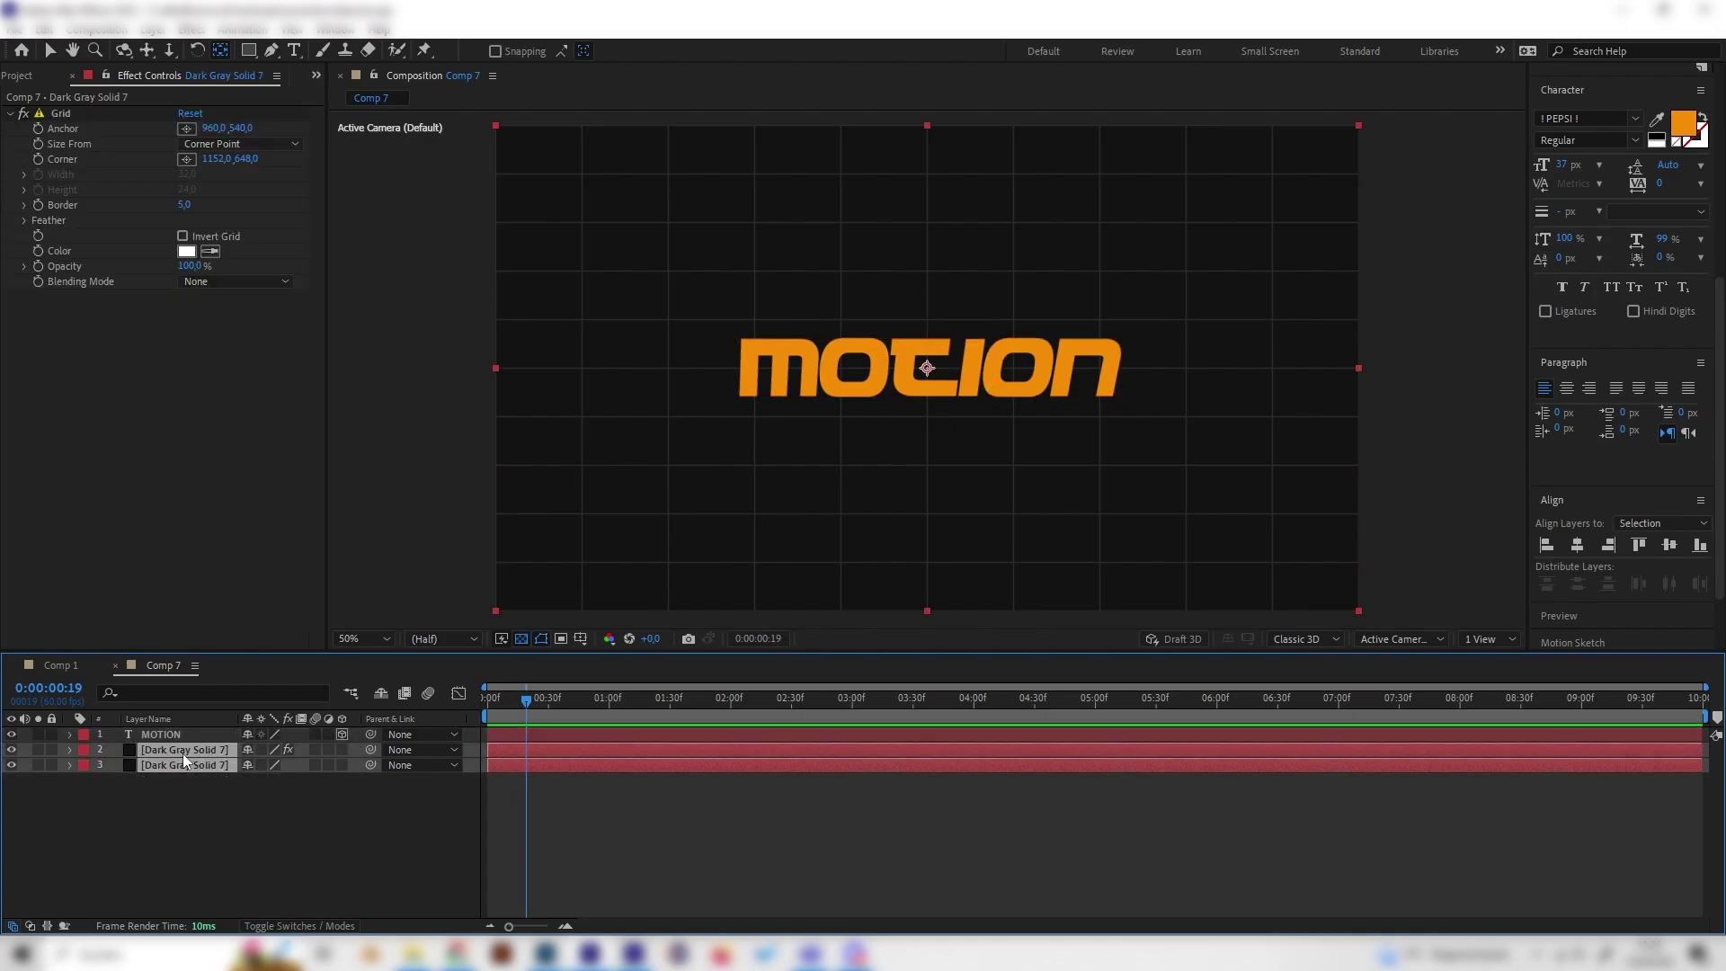
{"action": "right_click", "coordinate": [219, 763]}
{"action": "left_click", "coordinate": [262, 635]}
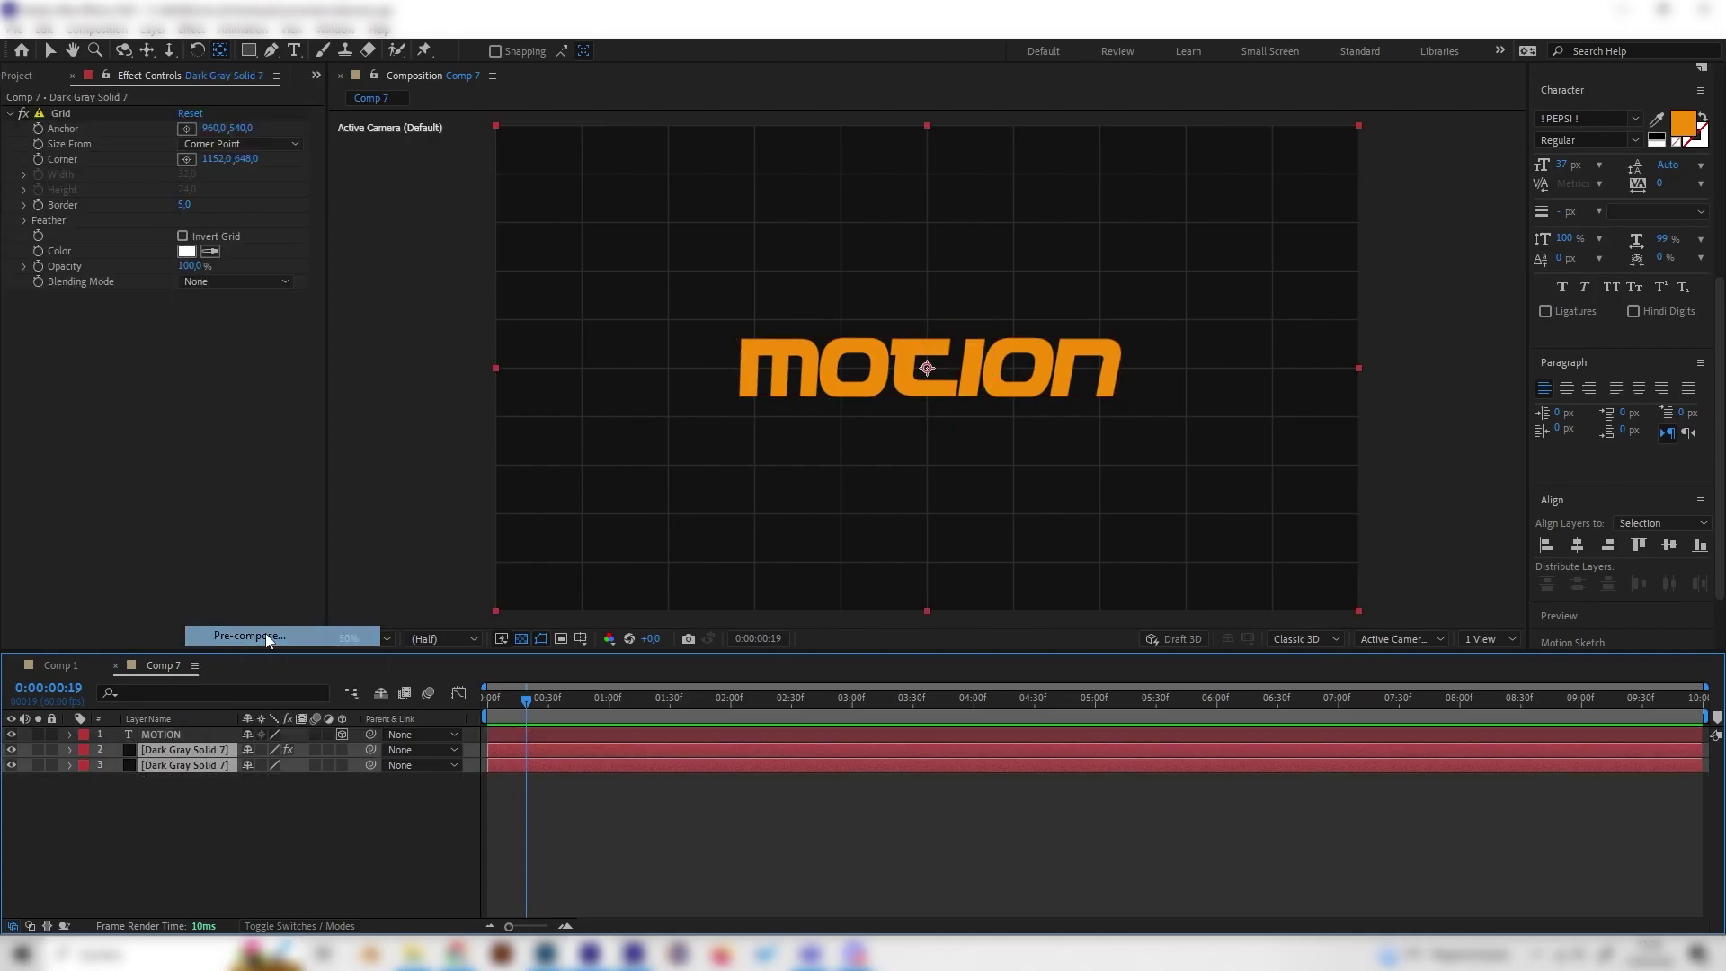
{"action": "type", "text": "Background"}
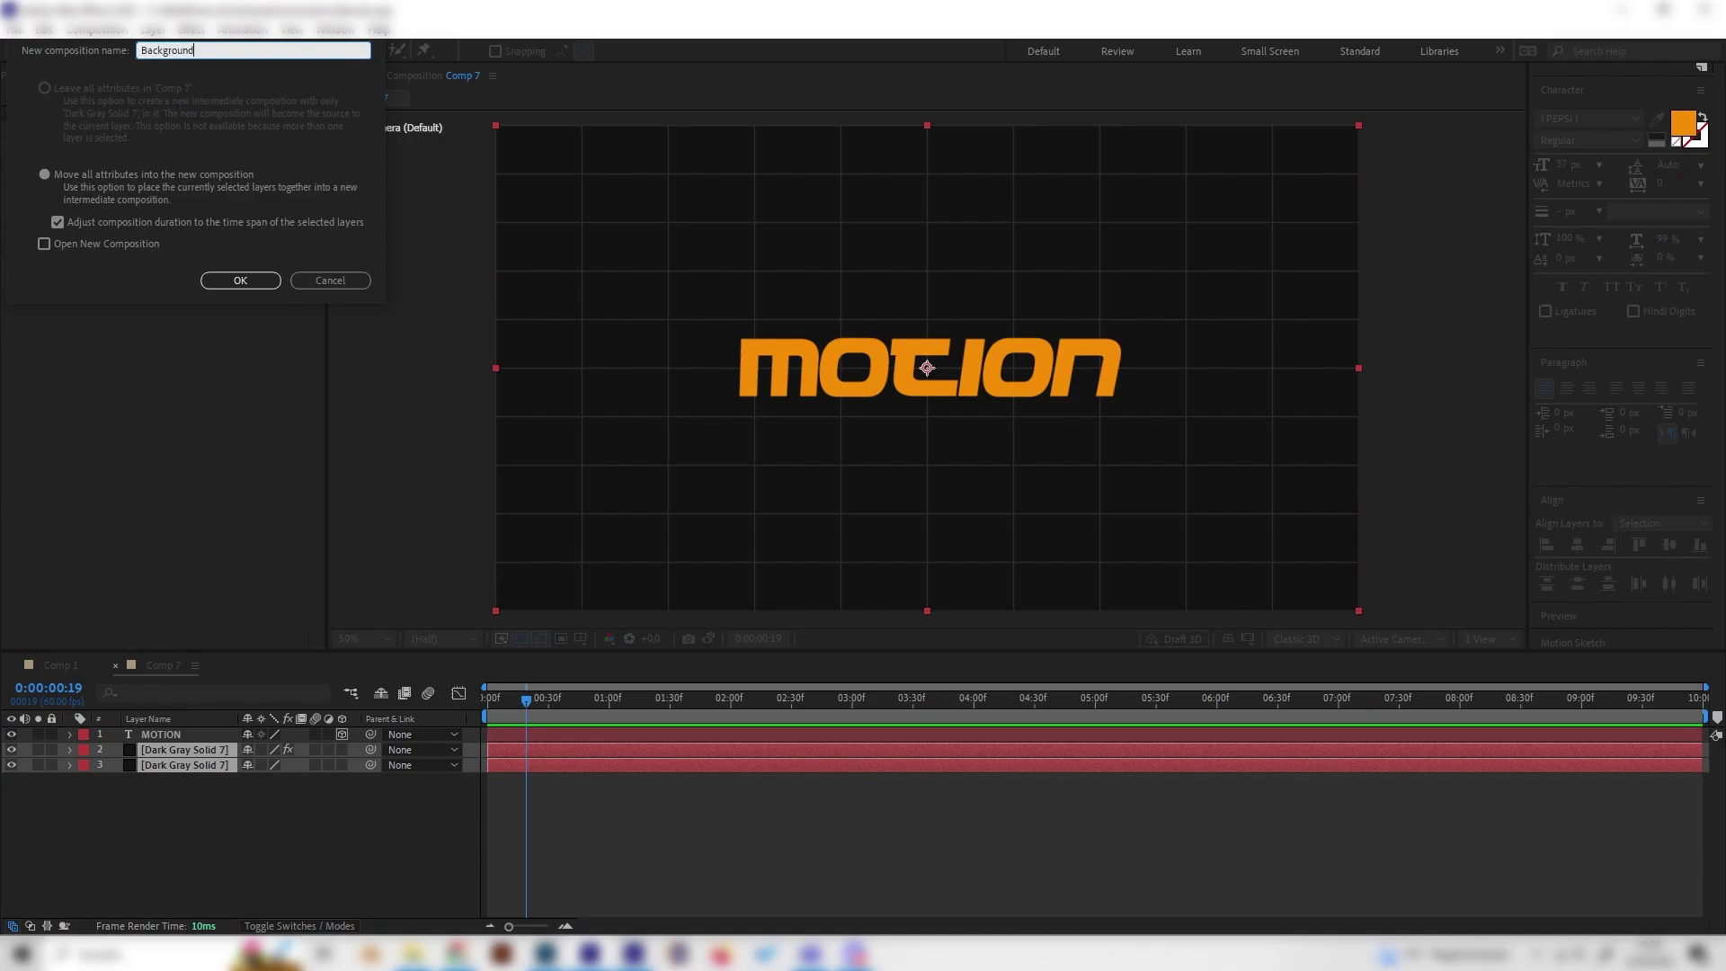
{"action": "key", "text": "Return"}
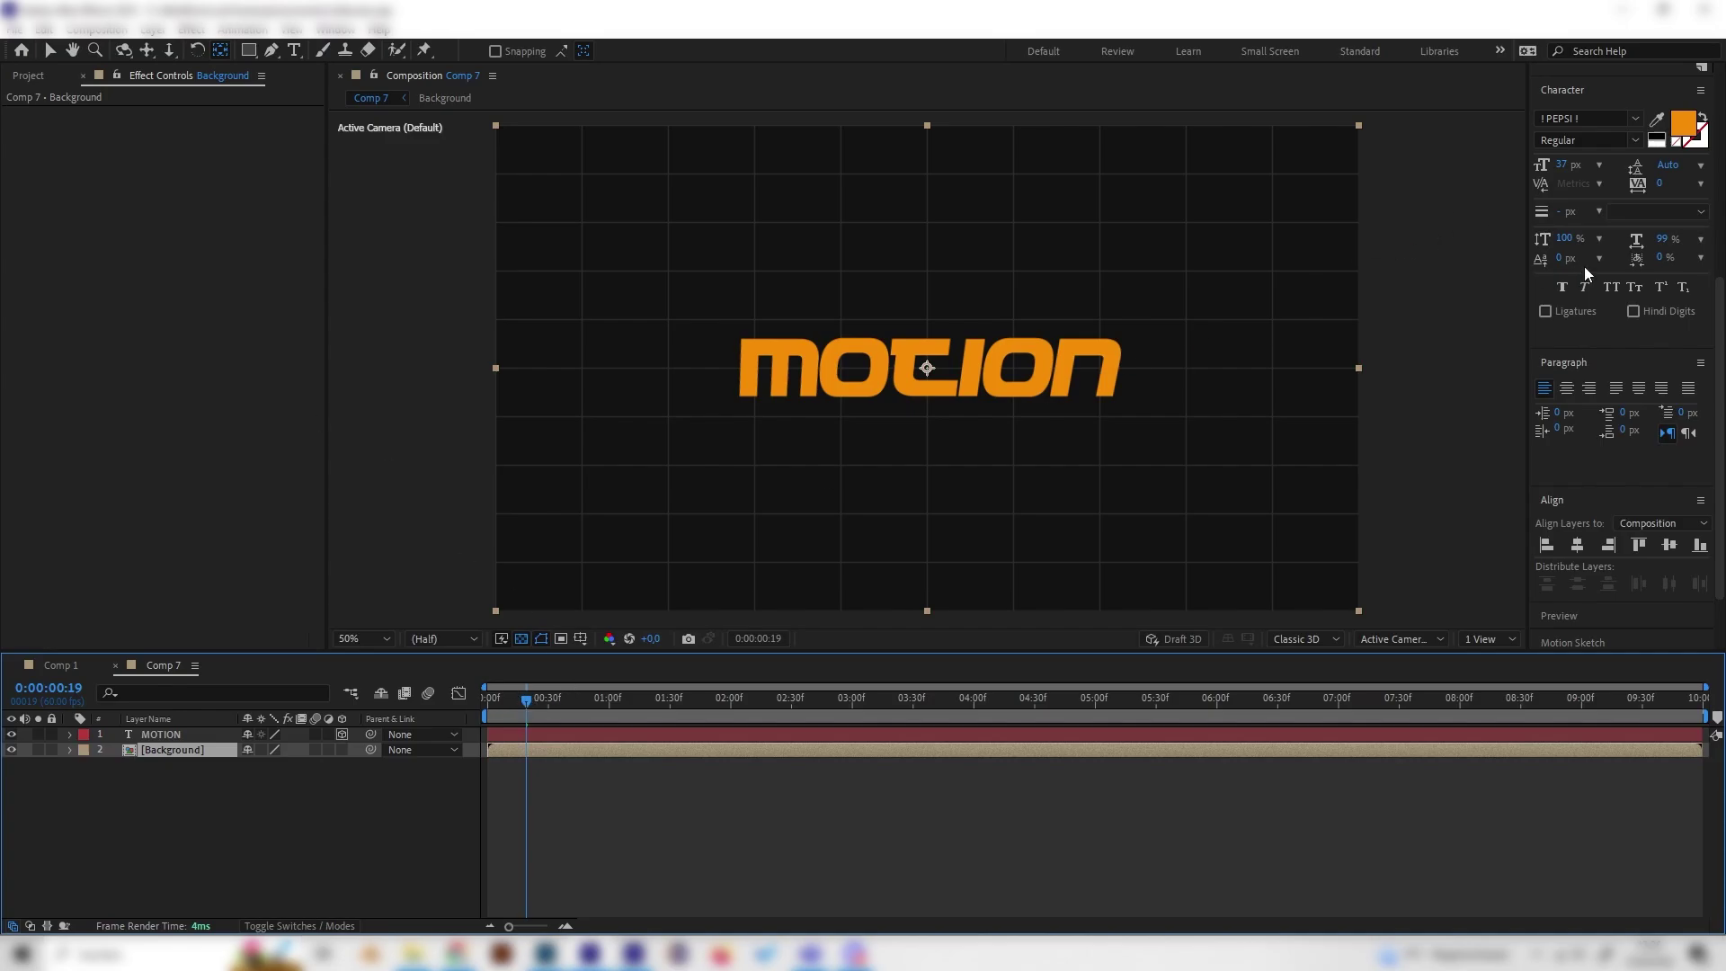
- Find the Linear Wipe transition by searching the effects for "linear" and apply it to the Background layer
{"action": "scroll", "coordinate": [1625, 303], "scroll_direction": "up", "scroll_amount": 5}
{"action": "key", "text": "BackSpace"}
{"action": "key", "text": "BackSpace"}
{"action": "key", "text": "BackSpace"}
{"action": "key", "text": "BackSpace"}
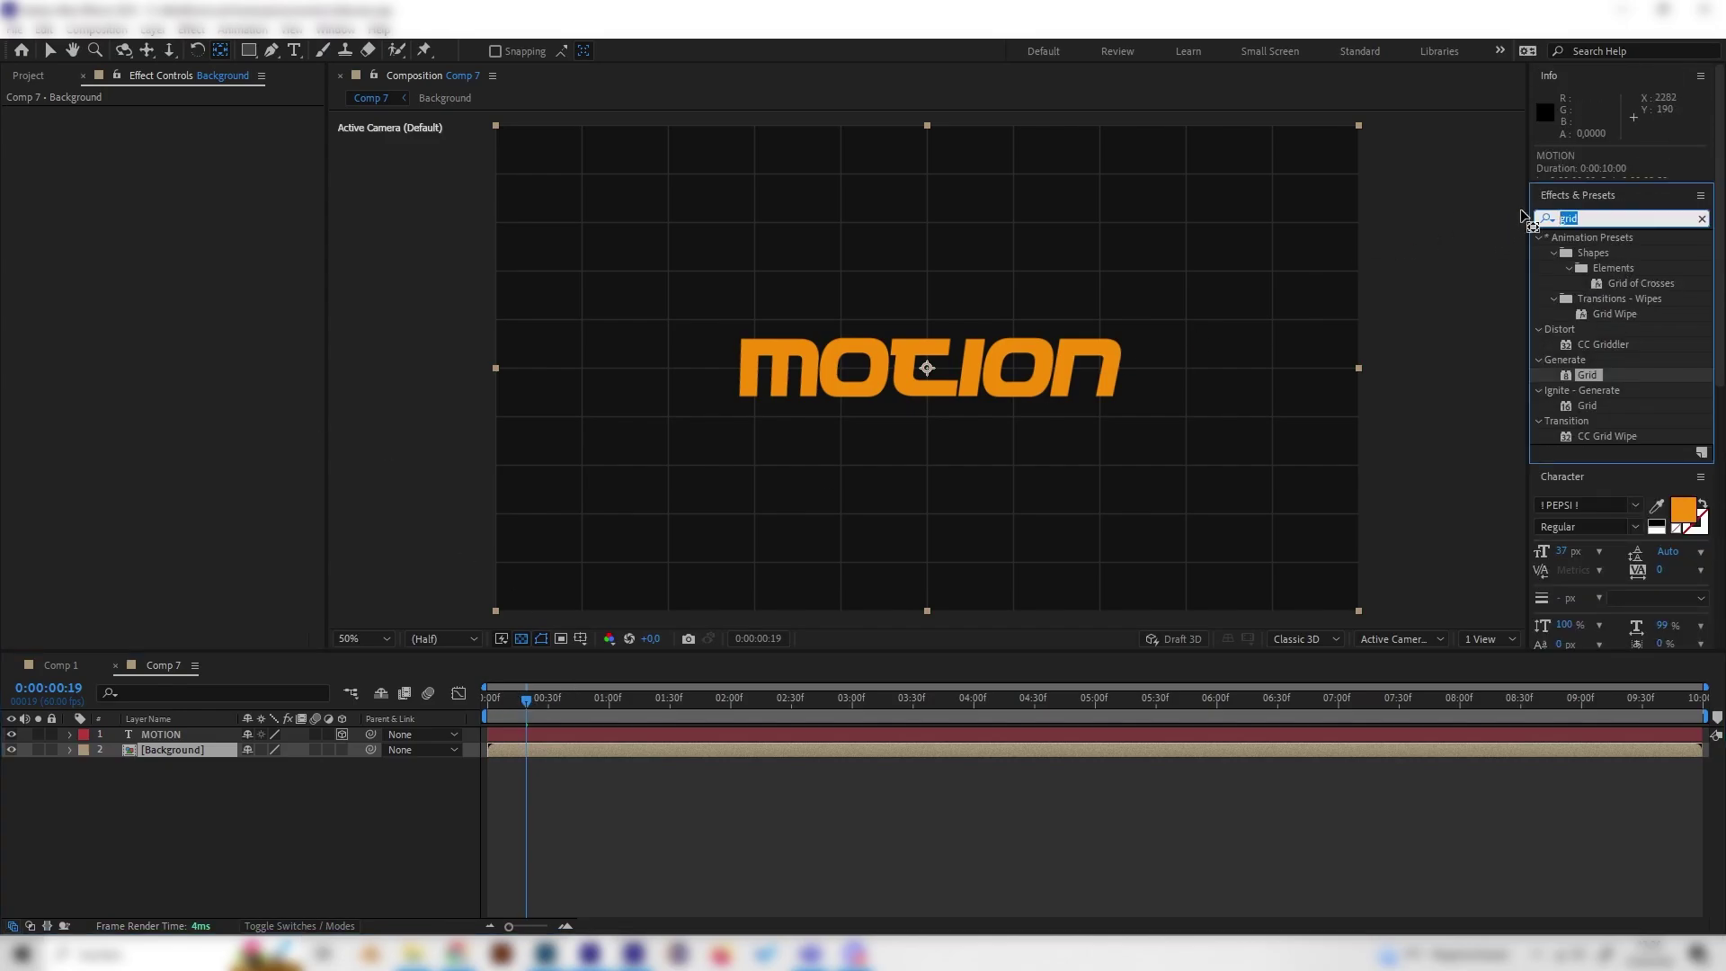
{"action": "type", "text": "linear"}
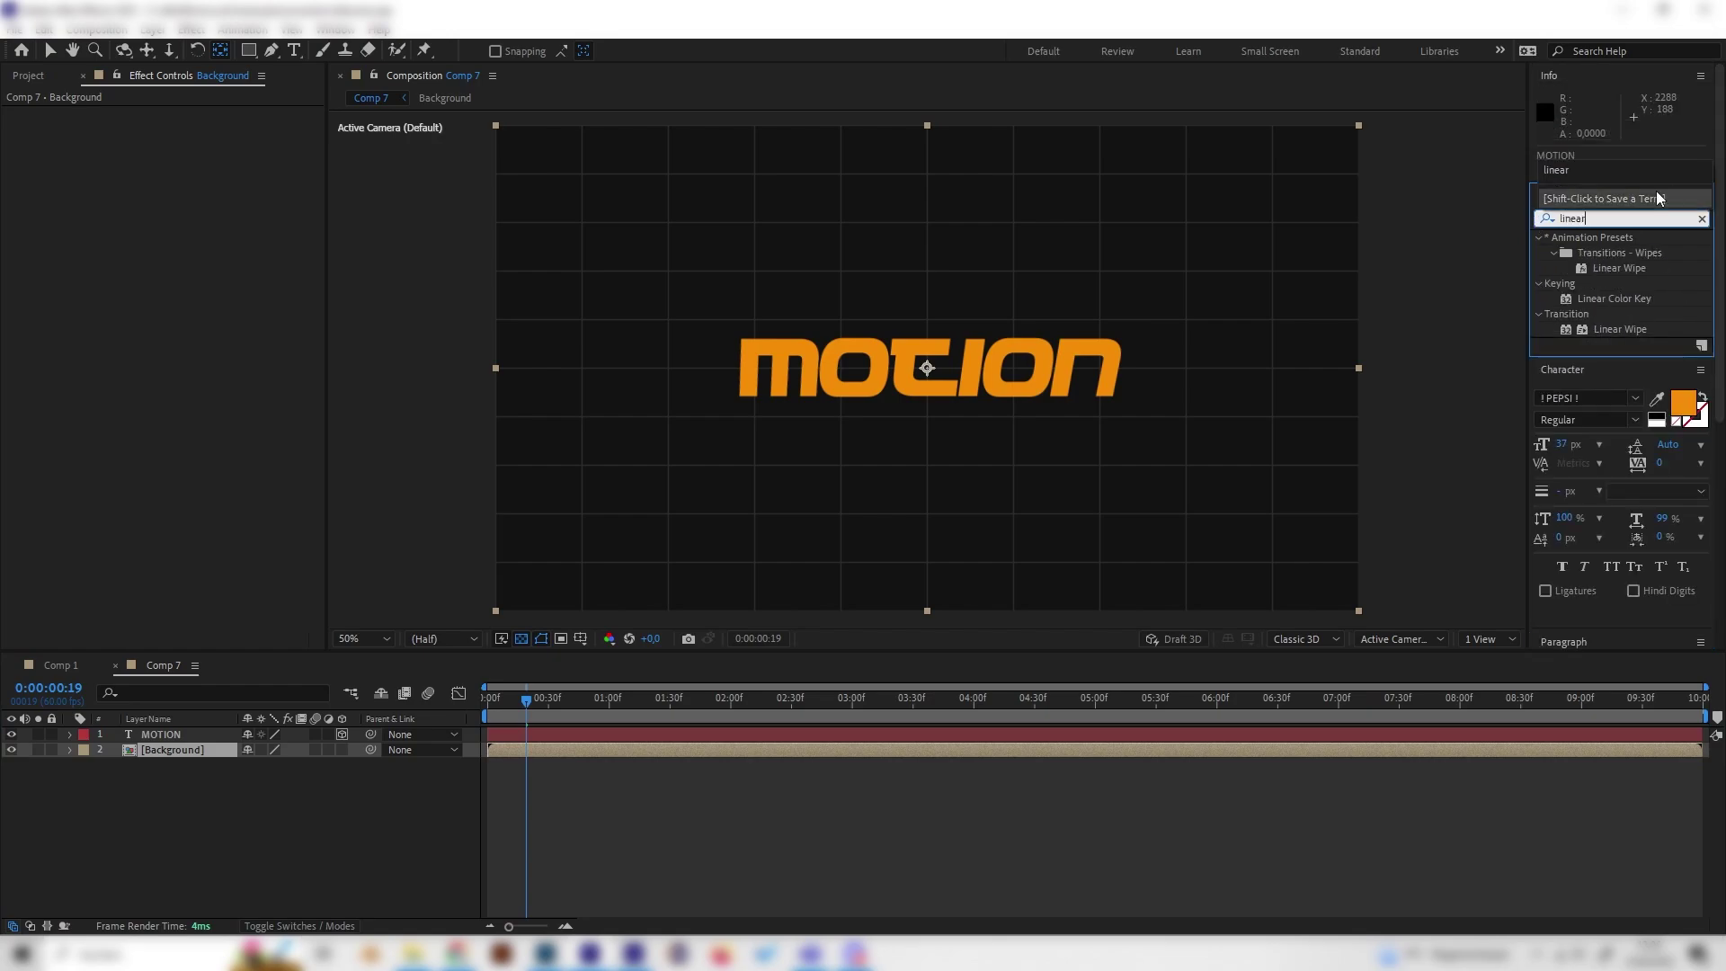
{"action": "left_click_drag", "start_coordinate": [1604, 336], "coordinate": [194, 762]}
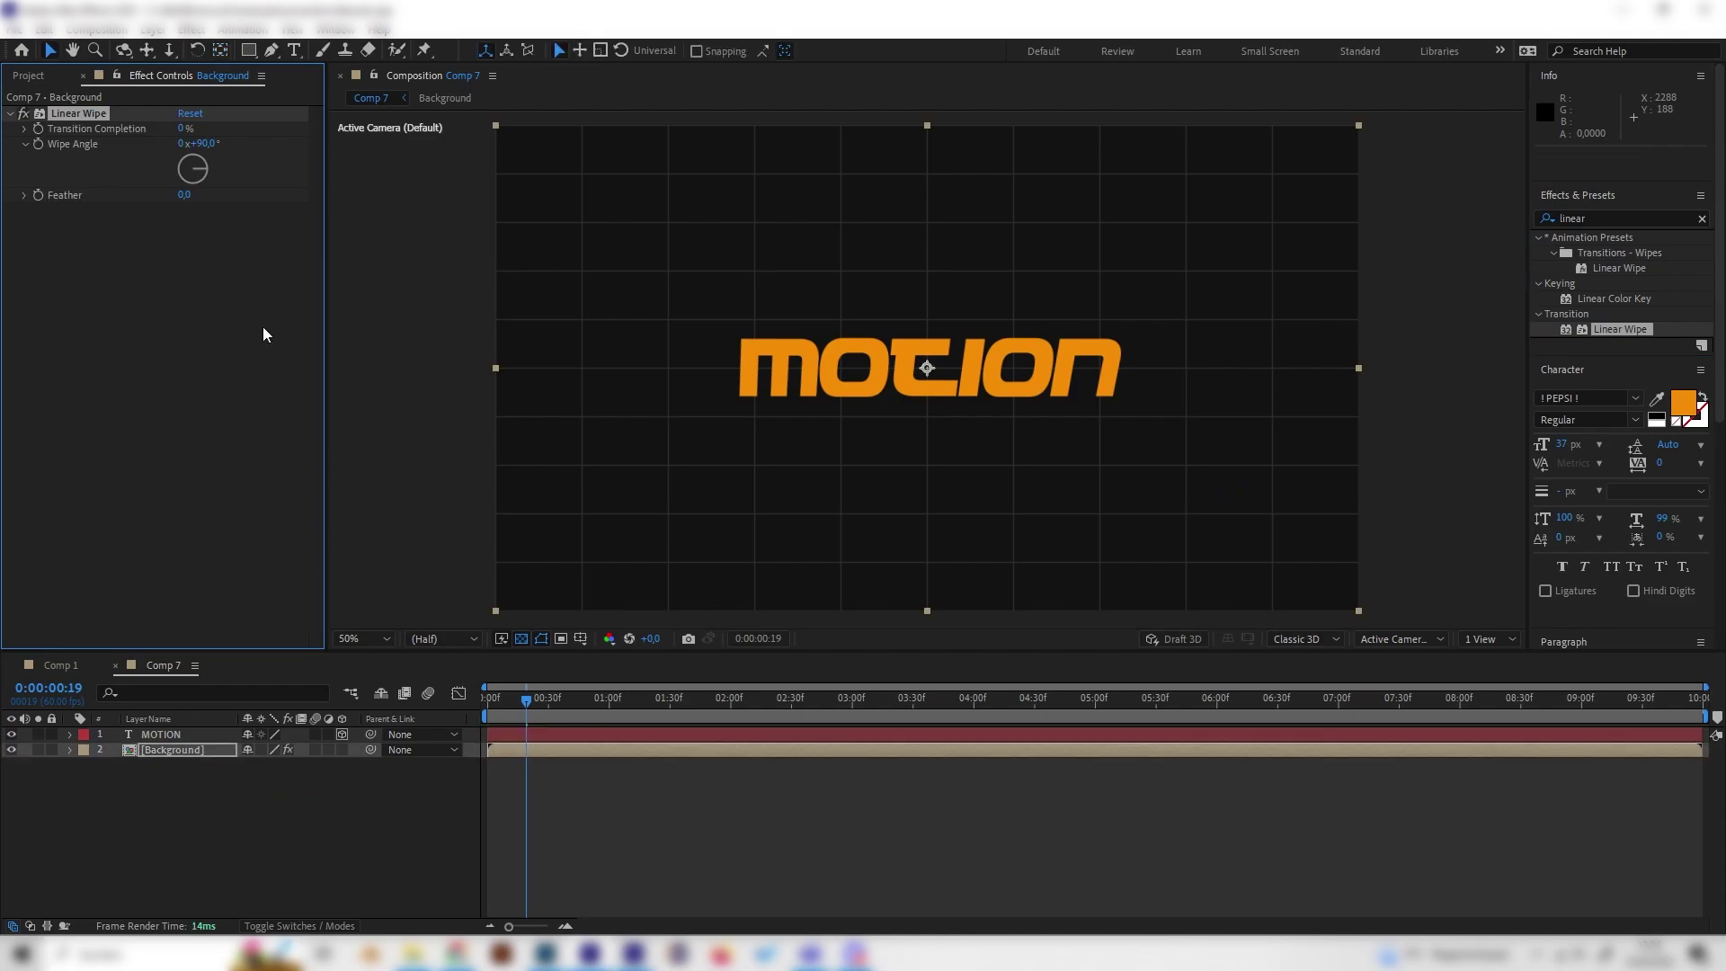
- Set the Linear Wipe's Wipe Angle to 45° and its Transition Completion to 38%
{"action": "left_click", "coordinate": [207, 143]}
{"action": "type", "text": "45"}
{"action": "key", "text": "Return"}
{"action": "mouse_move", "coordinate": [183, 137]}
{"action": "left_mouse_down"}
{"action": "mouse_move", "coordinate": [220, 137]}
{"action": "mouse_move", "coordinate": [159, 140]}
{"action": "mouse_move", "coordinate": [229, 145]}
{"action": "mouse_move", "coordinate": [179, 154]}
{"action": "mouse_move", "coordinate": [248, 140]}
{"action": "mouse_move", "coordinate": [209, 148]}
{"action": "left_mouse_up"}
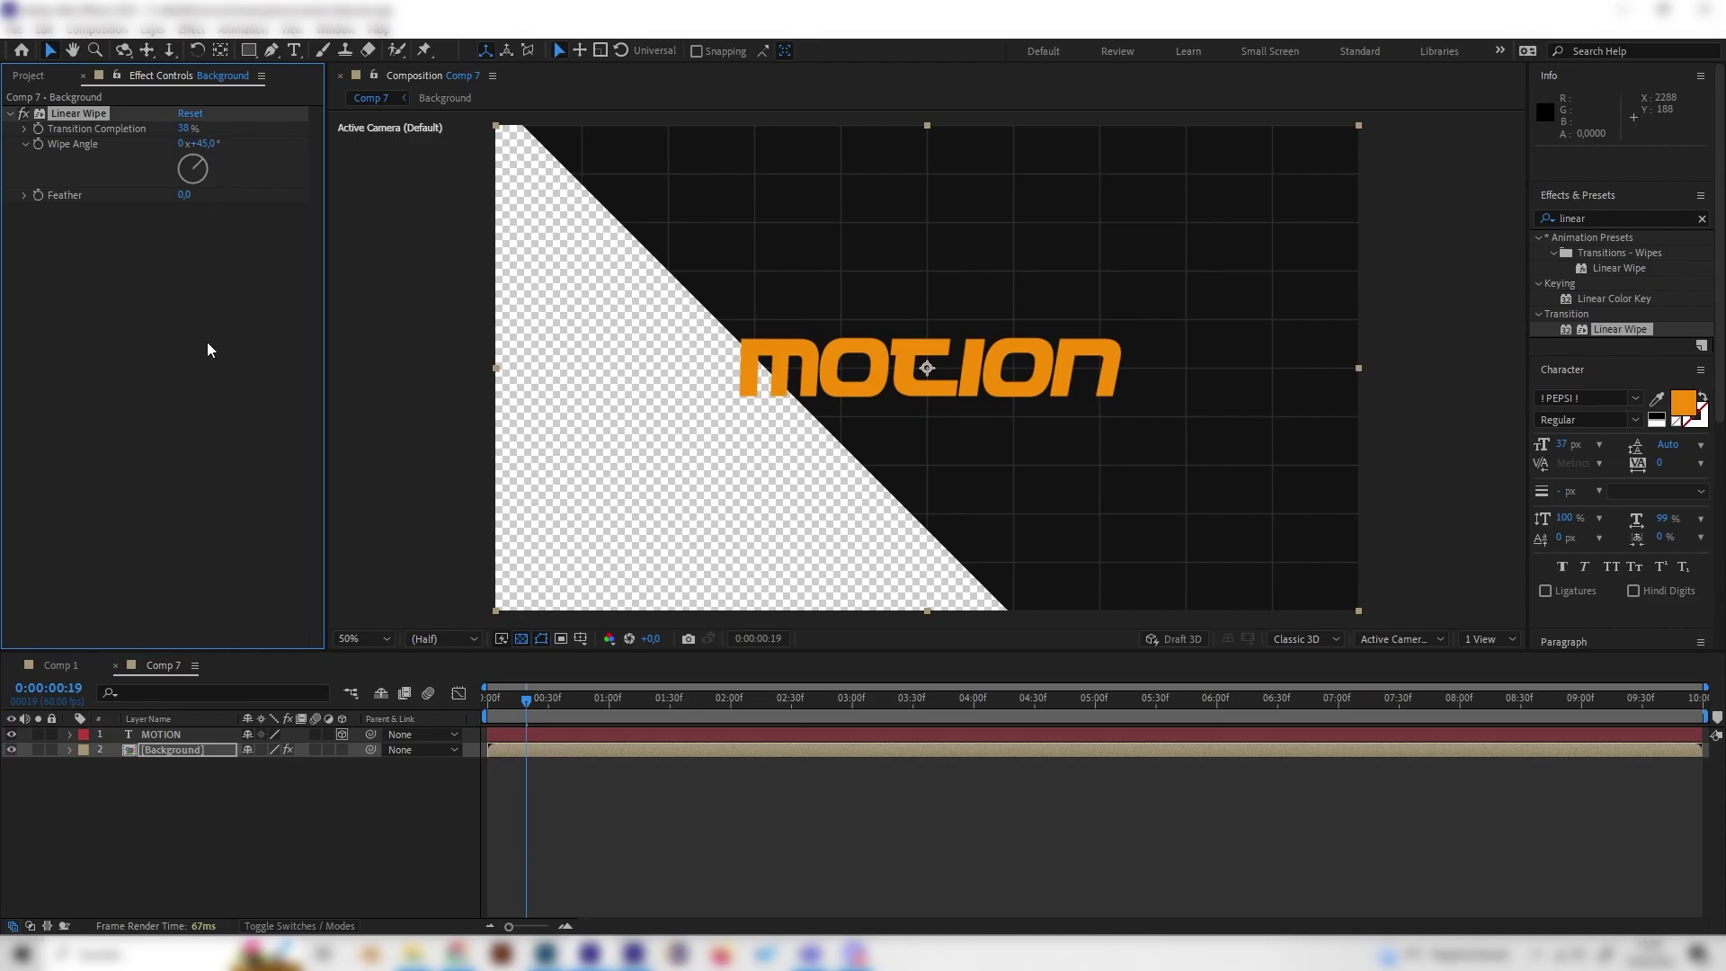
- Keyframe Background's Transition Completion from 100% at 0:00:00:00 to 0% at 0:00:01:30
{"action": "left_click_drag", "start_coordinate": [516, 708], "coordinate": [486, 702]}
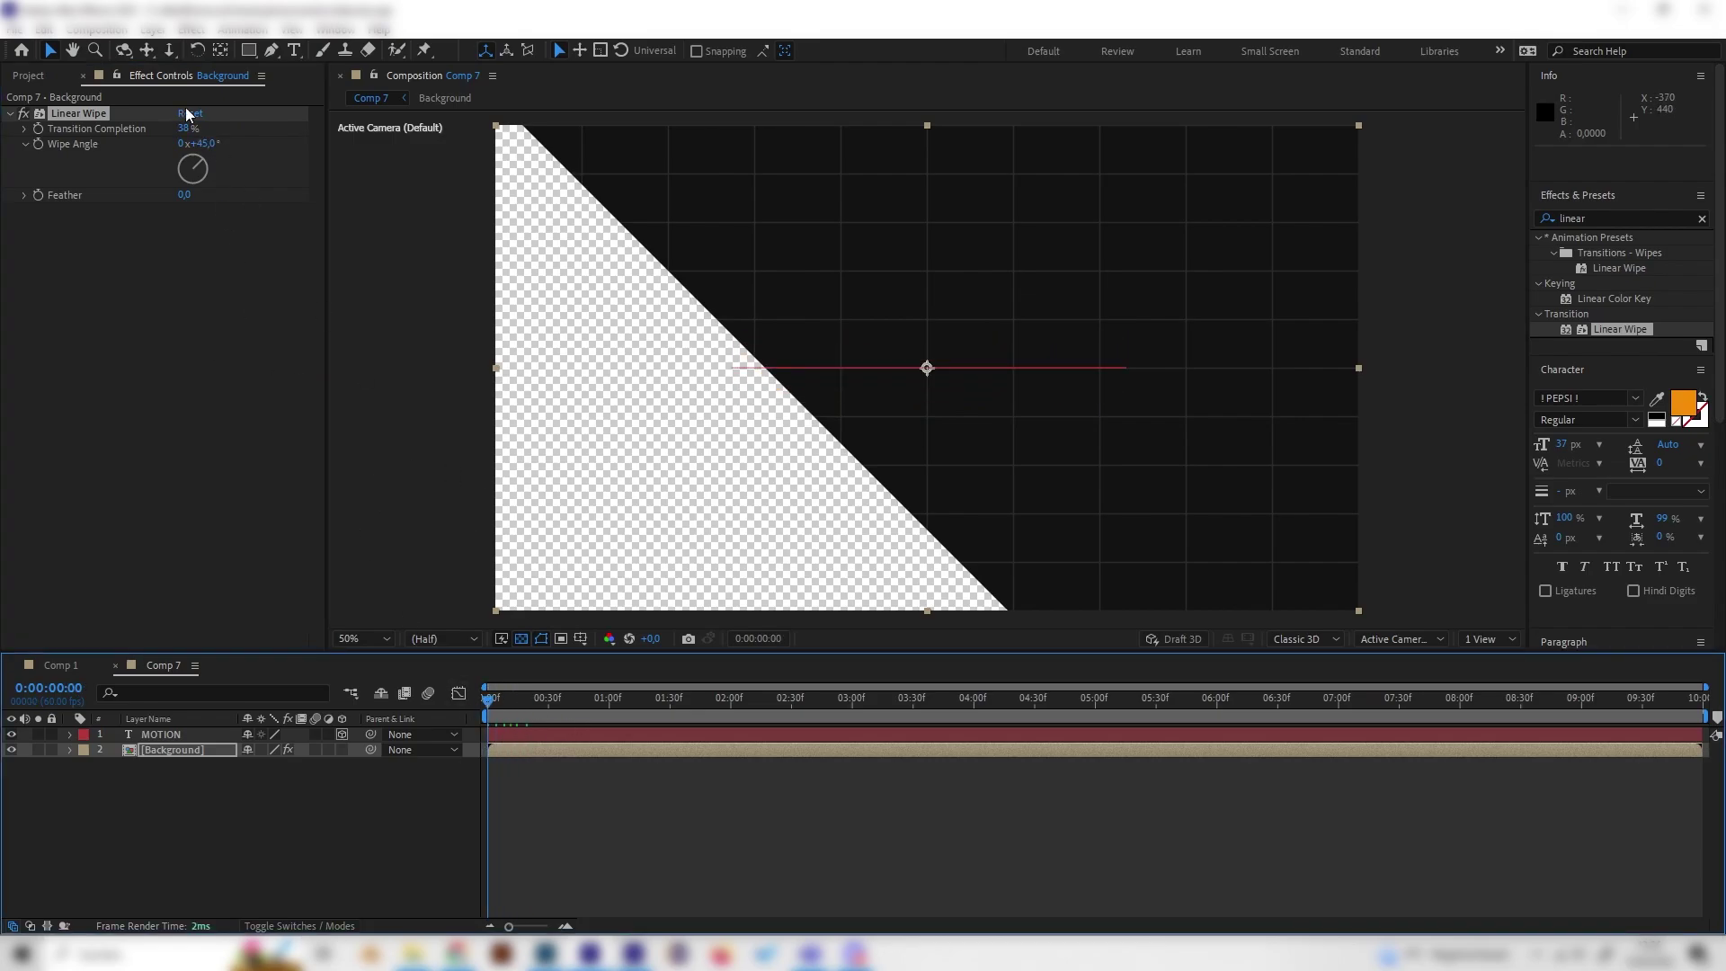
{"action": "left_click_drag", "start_coordinate": [188, 128], "coordinate": [238, 129]}
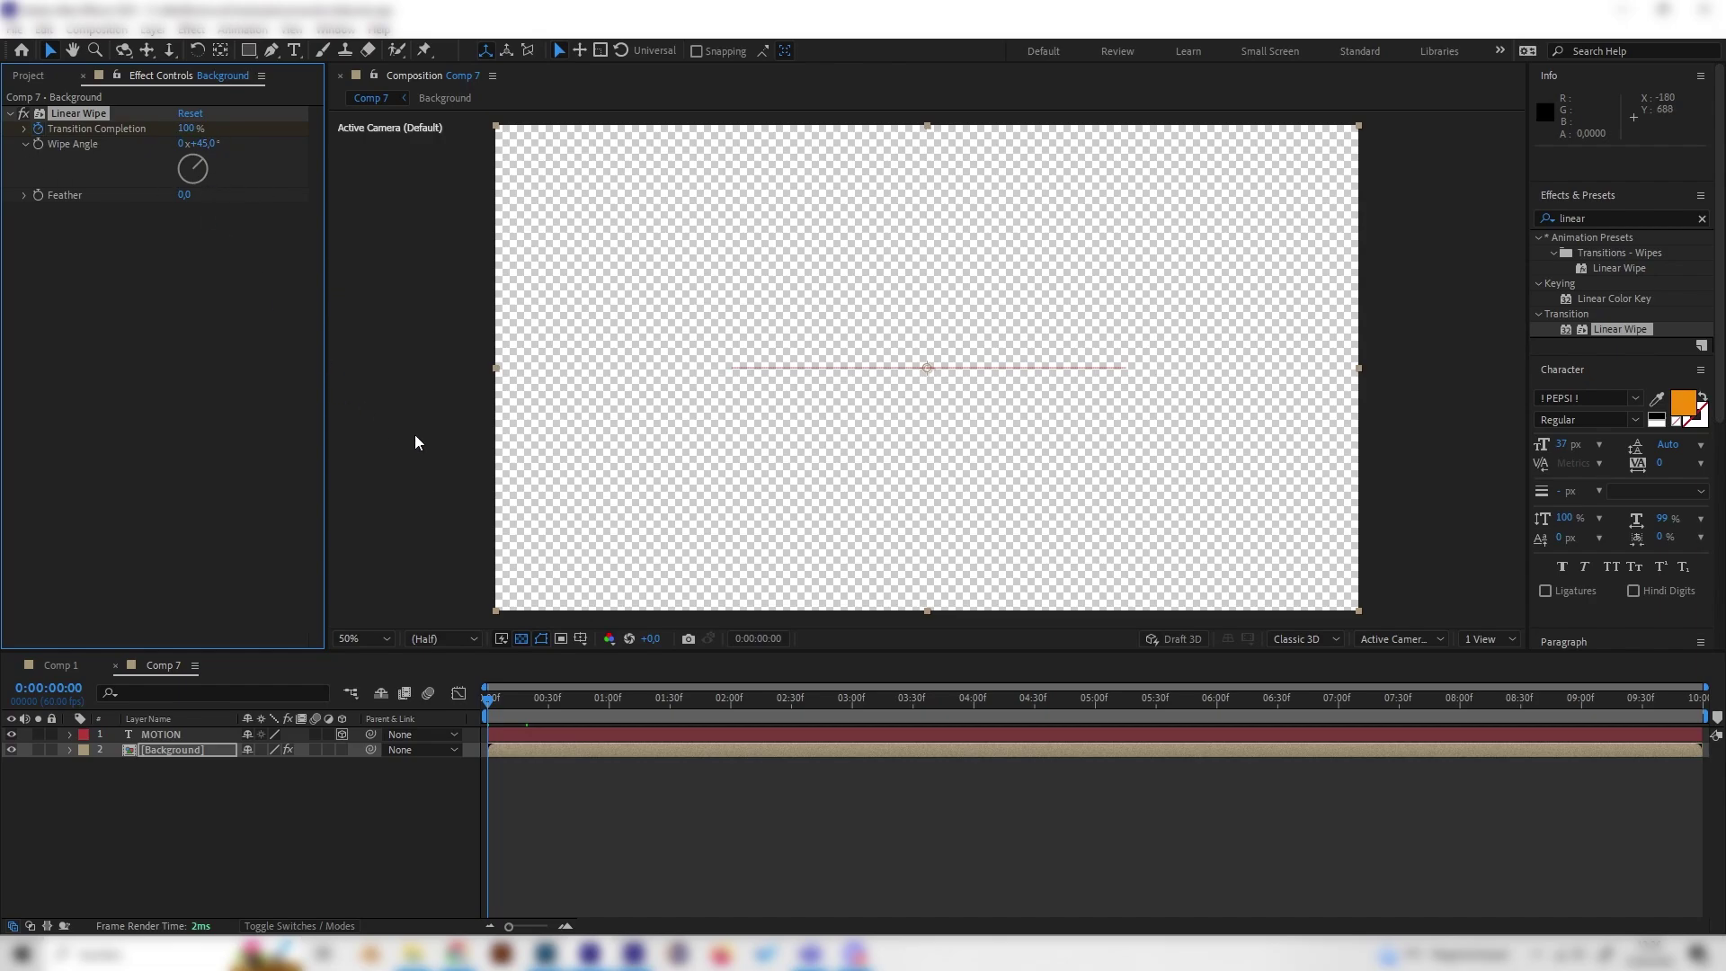
{"action": "left_click", "coordinate": [670, 701]}
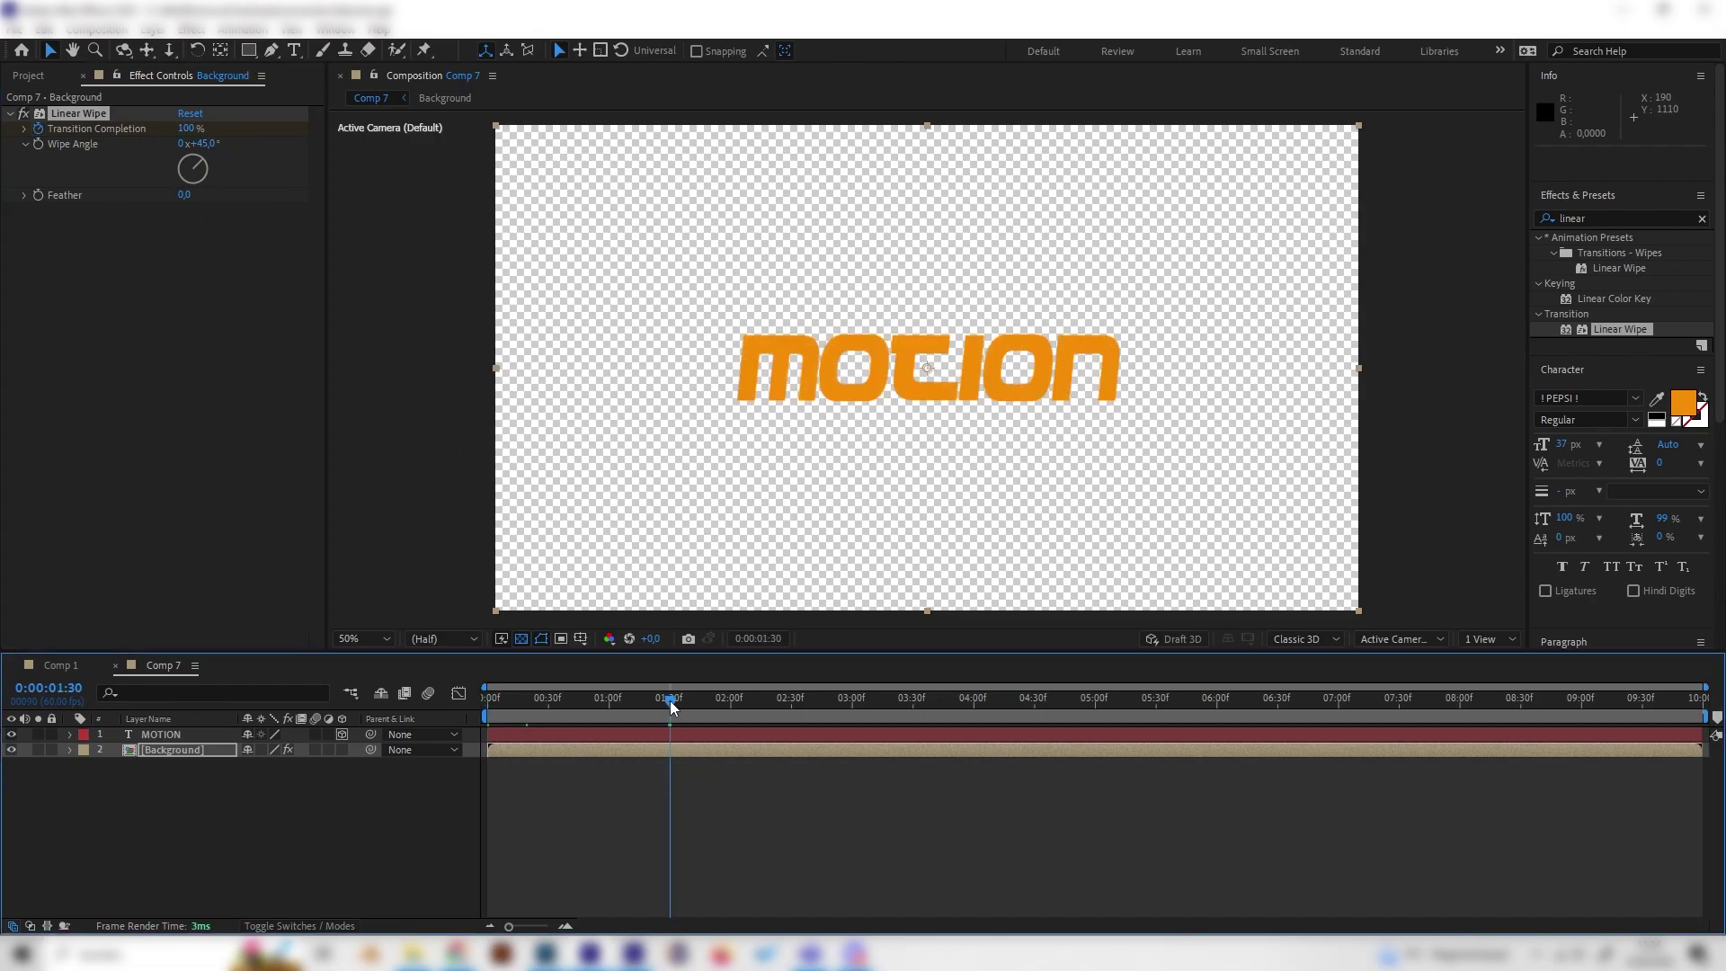
{"action": "left_click_drag", "start_coordinate": [189, 134], "coordinate": [90, 148]}
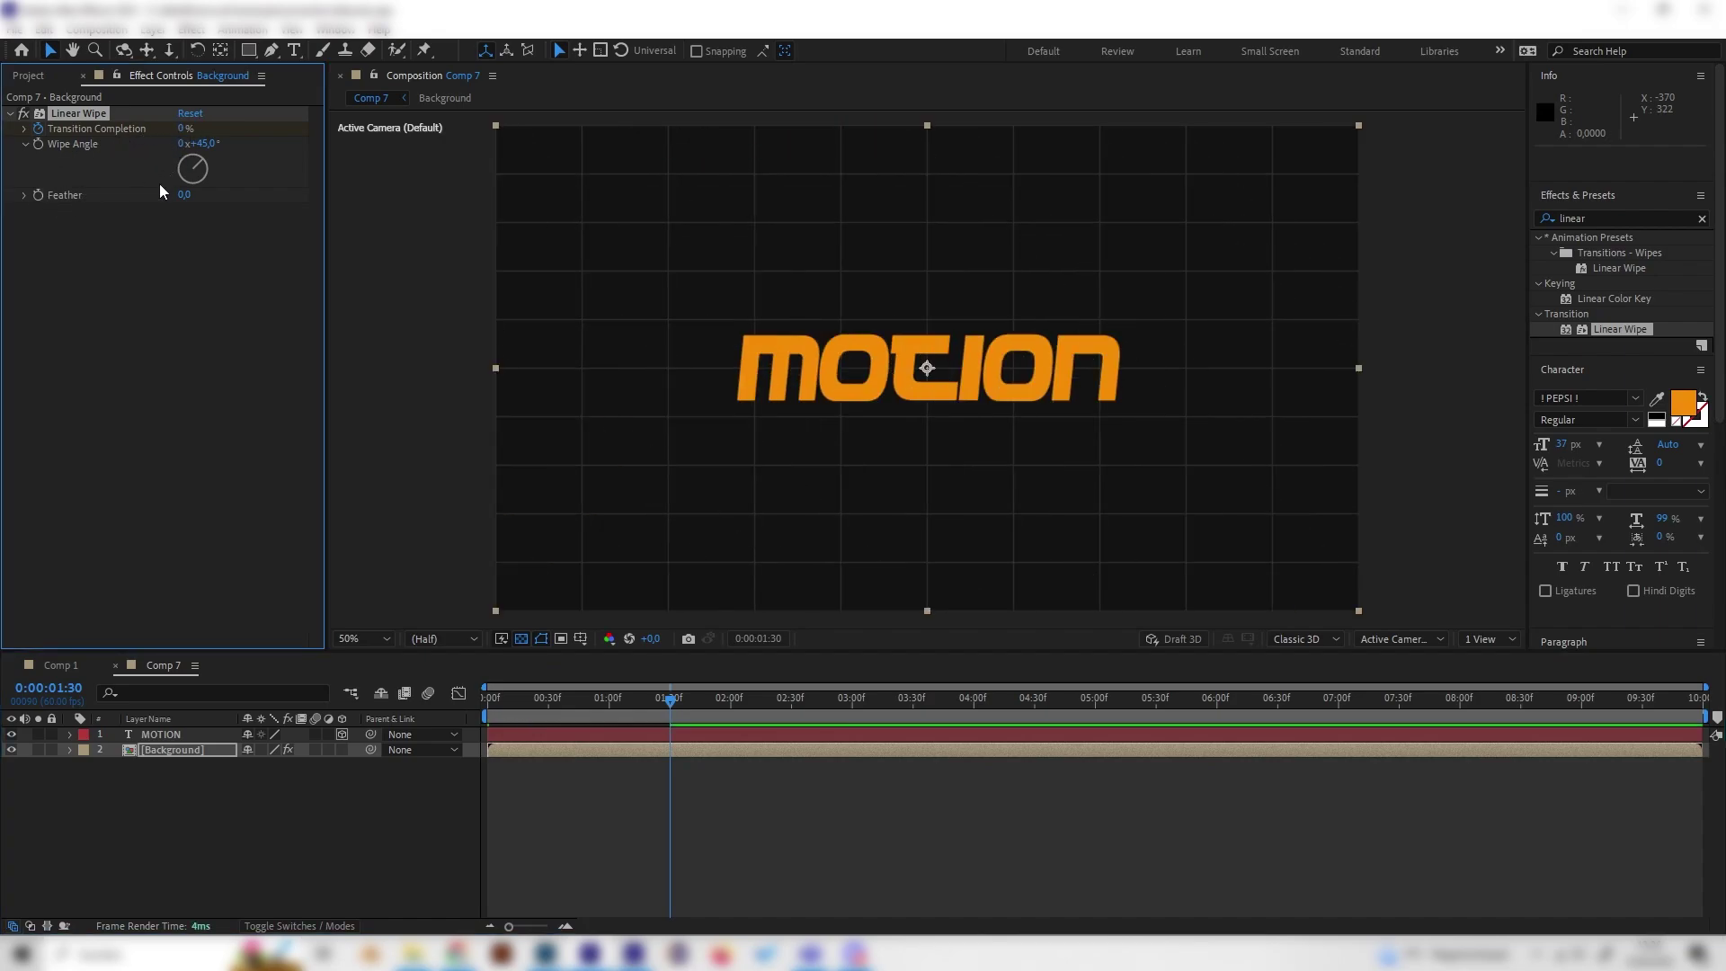
- Show Background's Transition Completion curve in the Graph Editor and apply Easy Ease to both keyframes
{"action": "left_click", "coordinate": [169, 753]}
{"action": "left_click", "coordinate": [70, 749]}
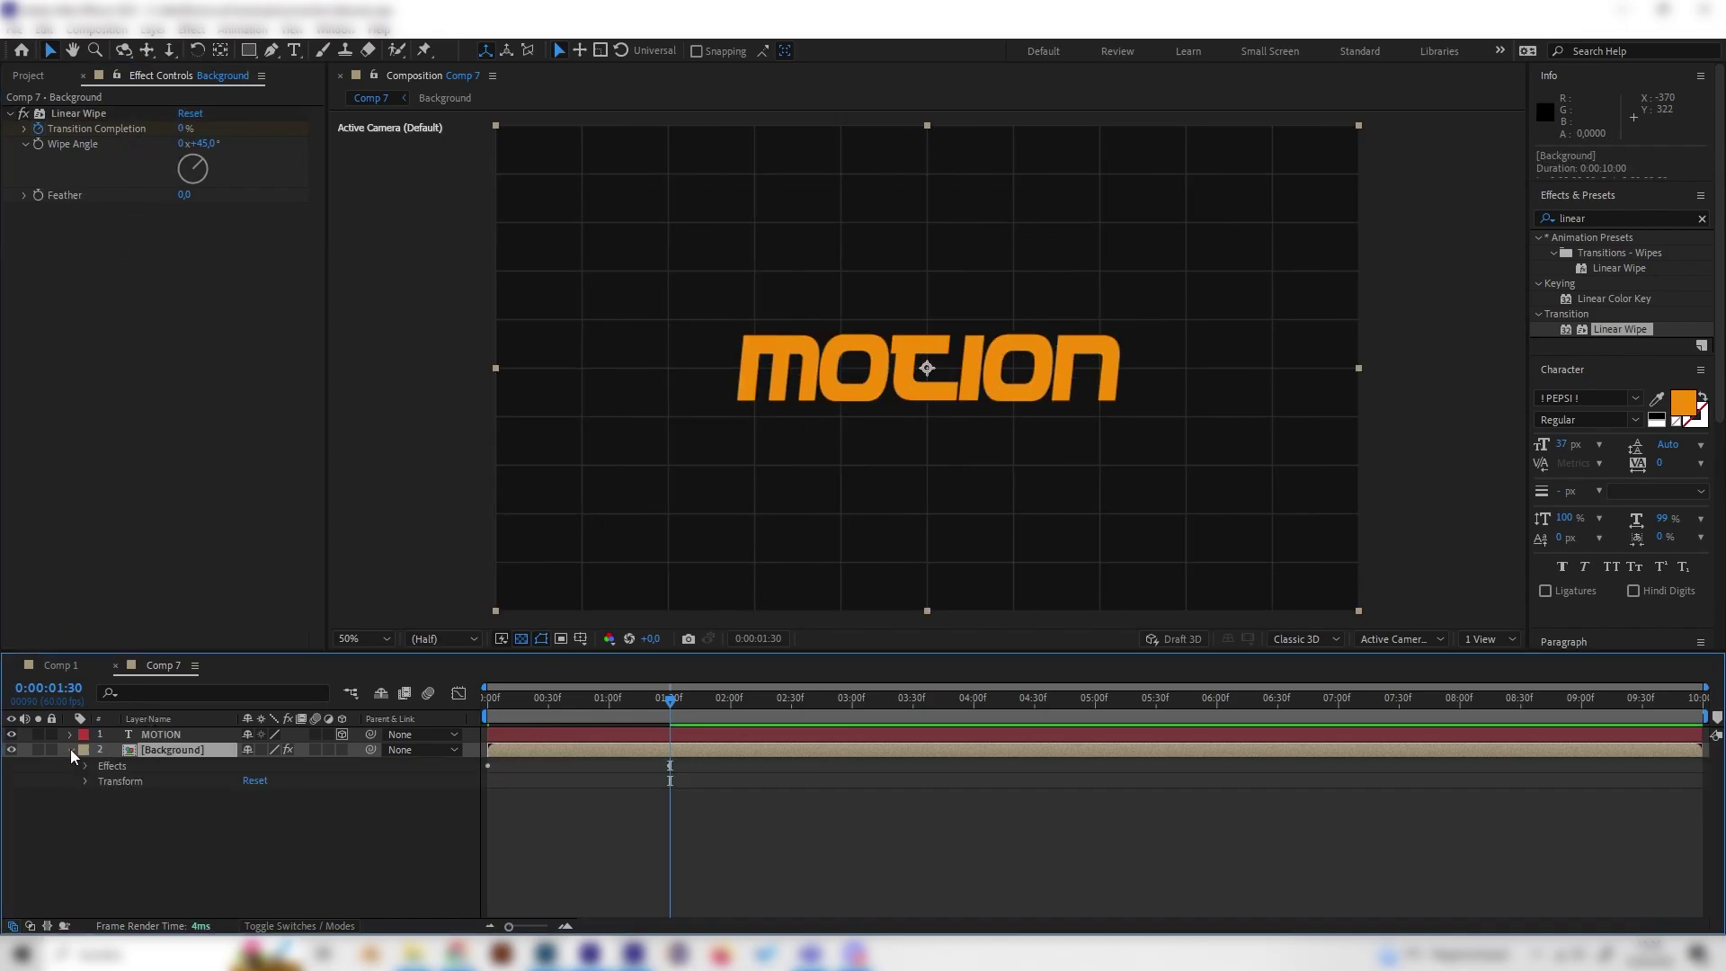
{"action": "left_click", "coordinate": [86, 766]}
{"action": "left_click_drag", "start_coordinate": [669, 697], "coordinate": [586, 730]}
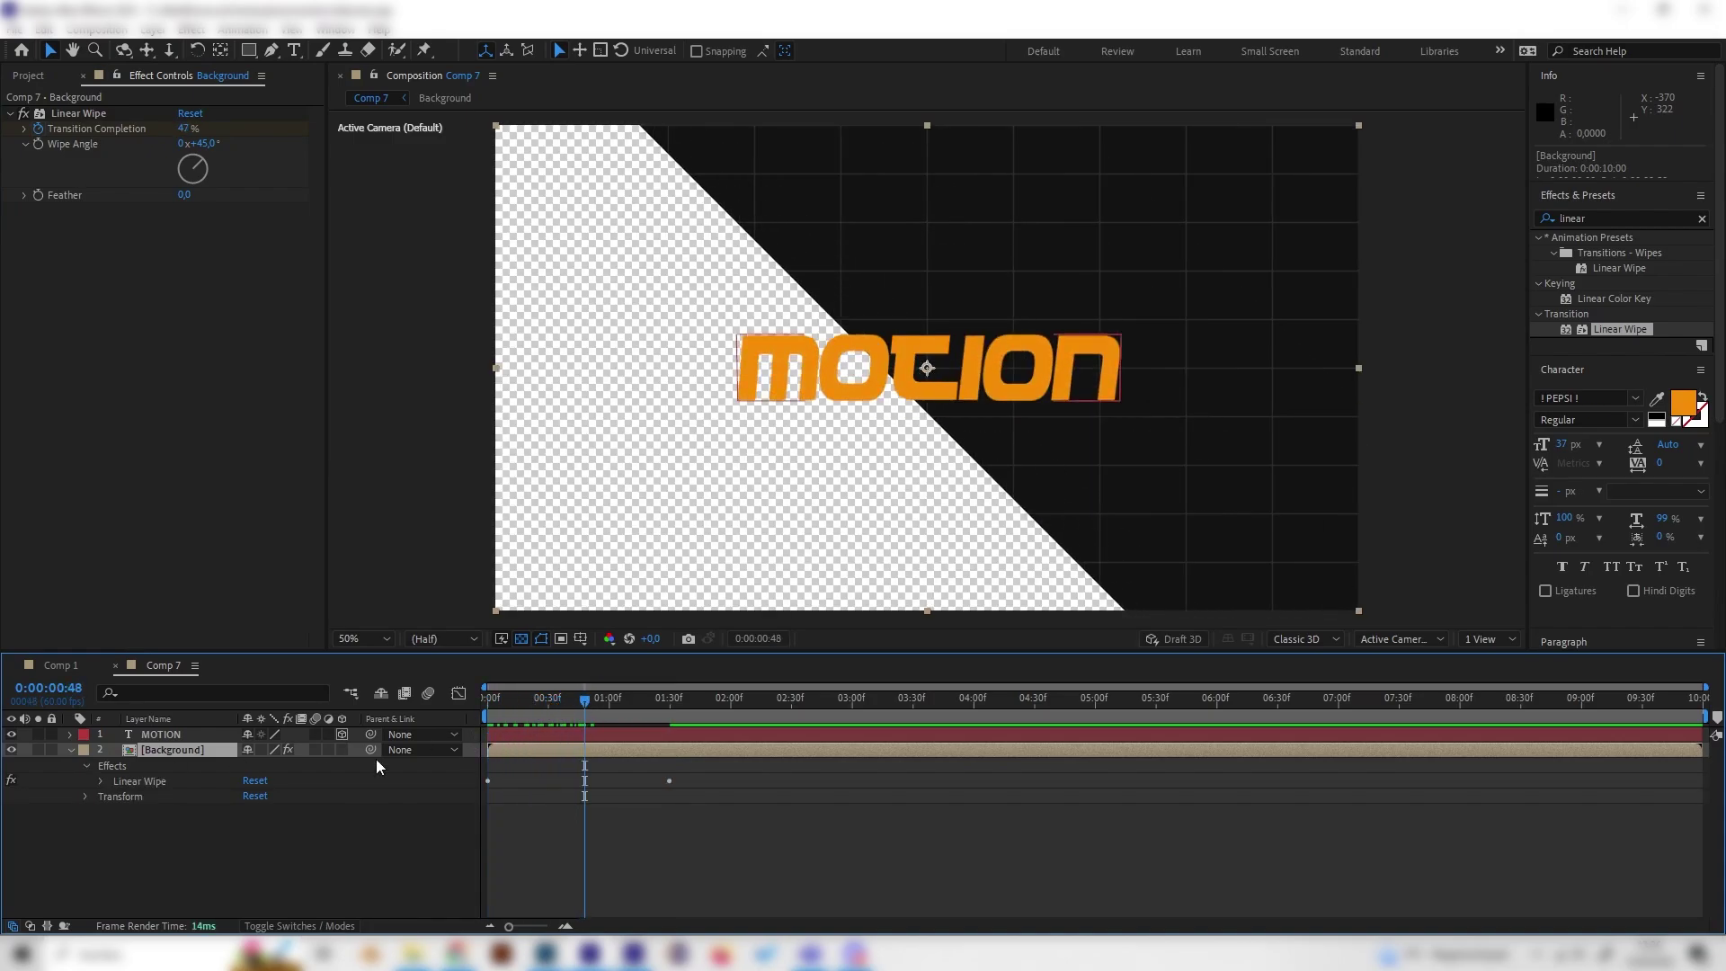
{"action": "left_click", "coordinate": [103, 780]}
{"action": "left_click", "coordinate": [189, 794]}
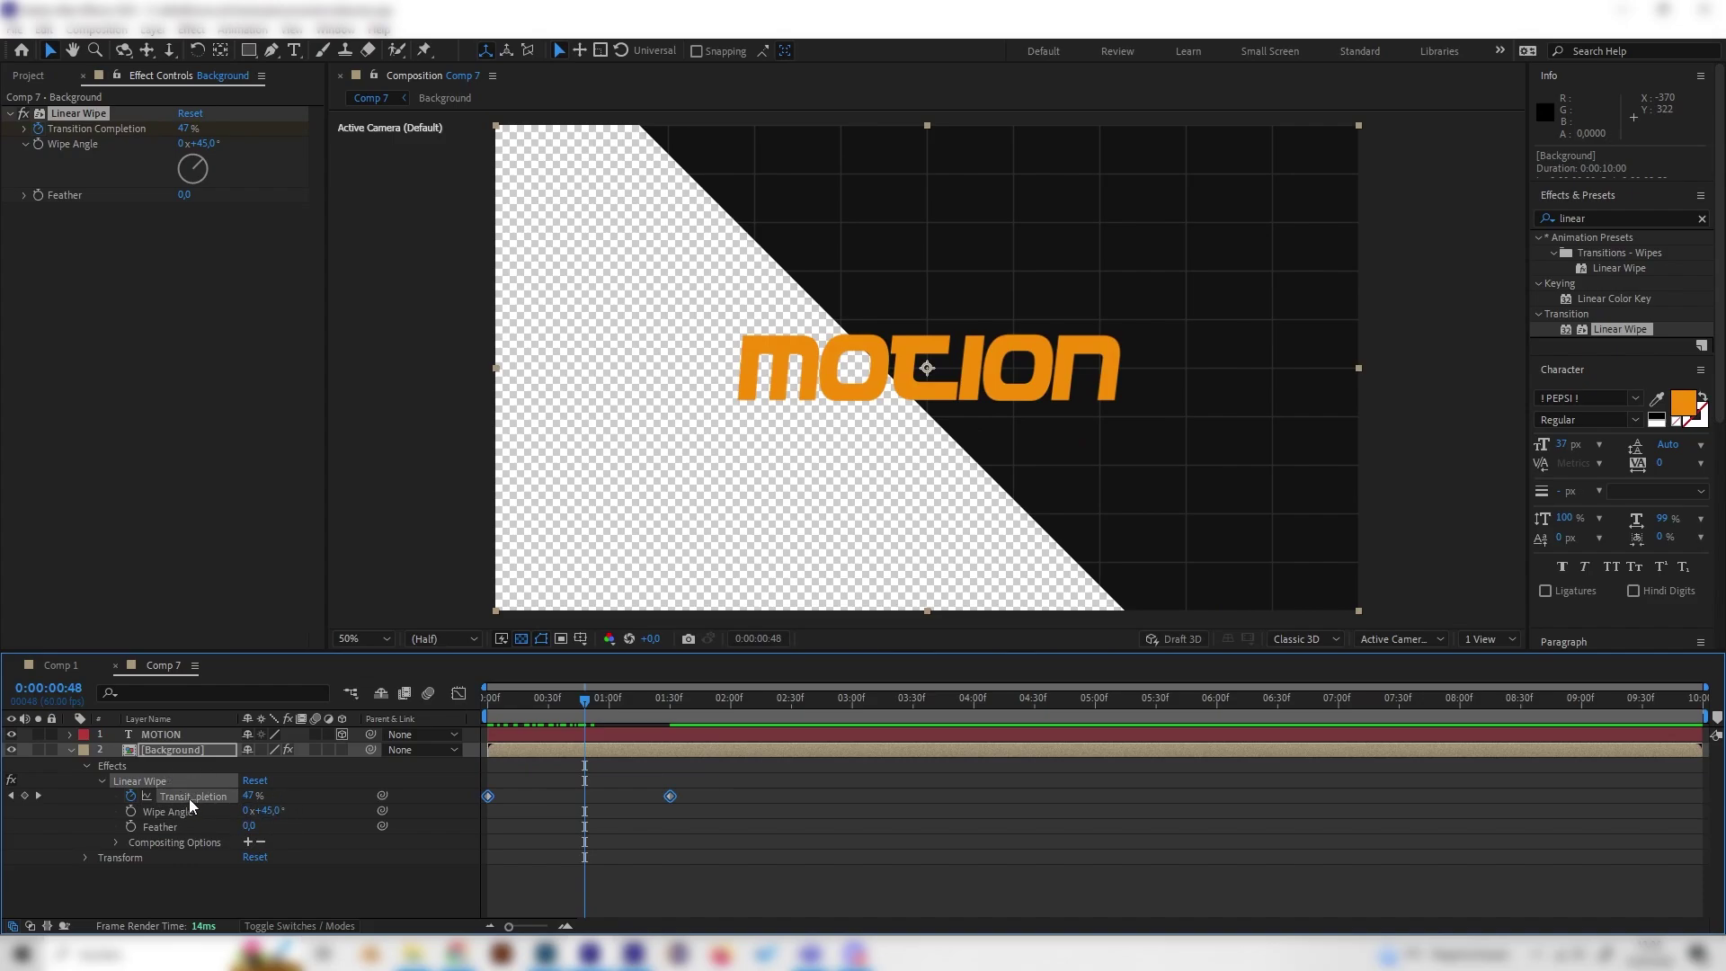
{"action": "left_click", "coordinate": [459, 693]}
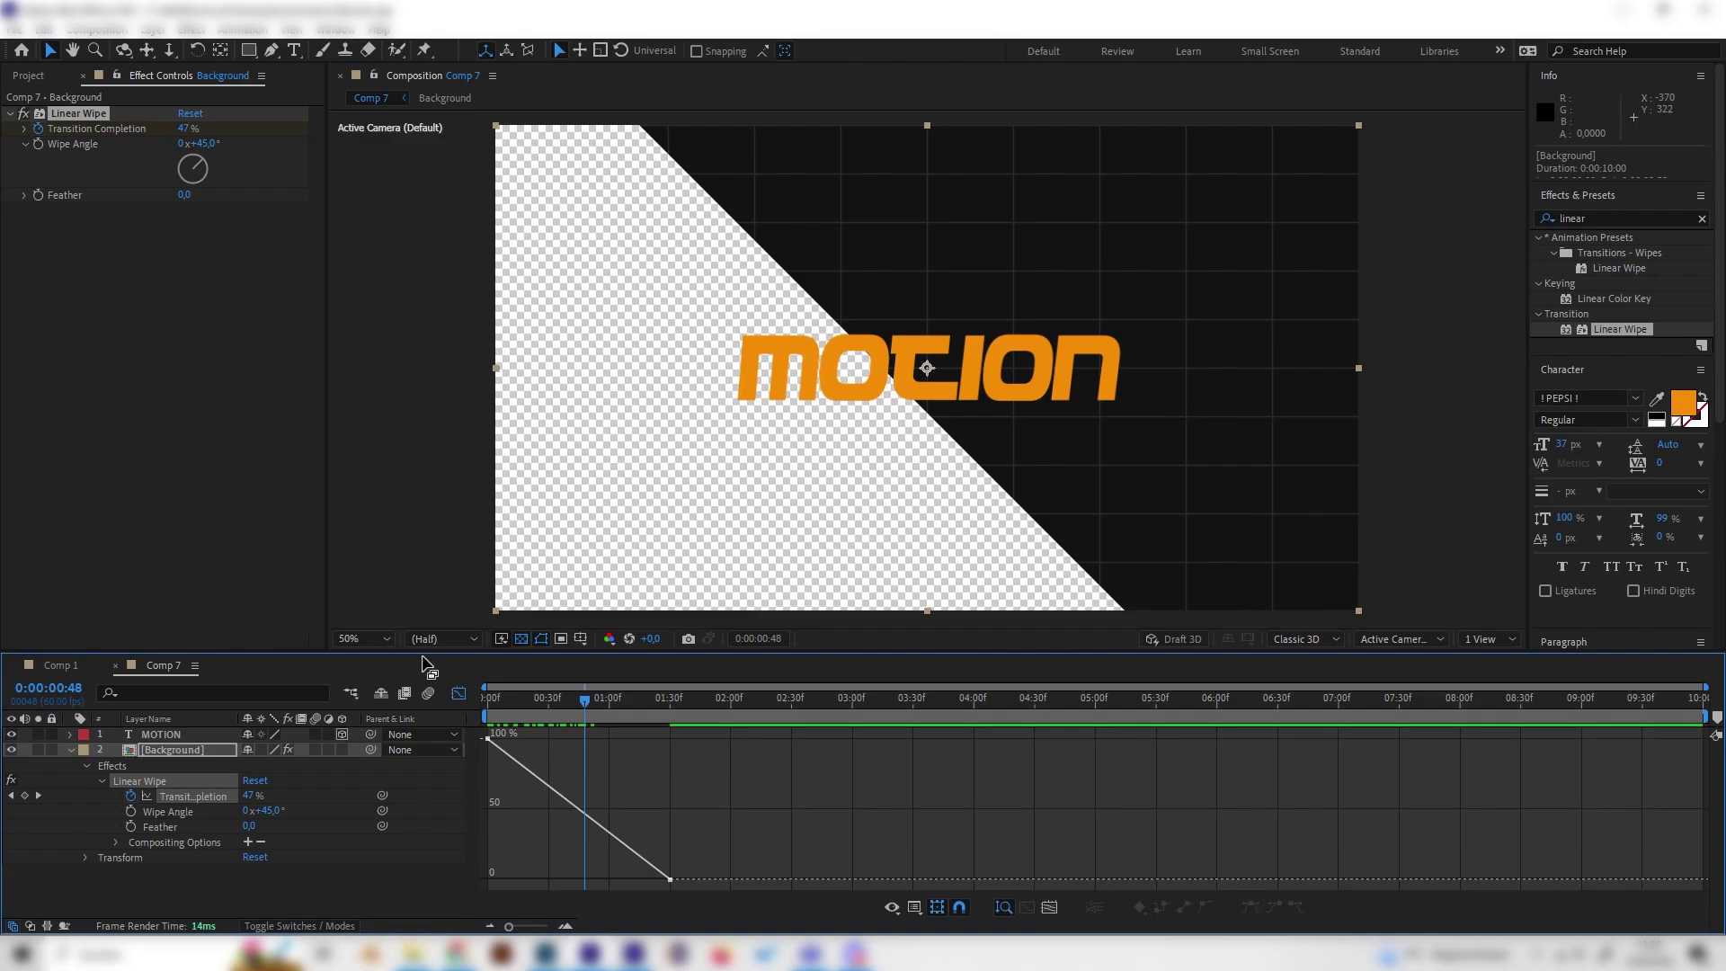
{"action": "left_click", "coordinate": [196, 802]}
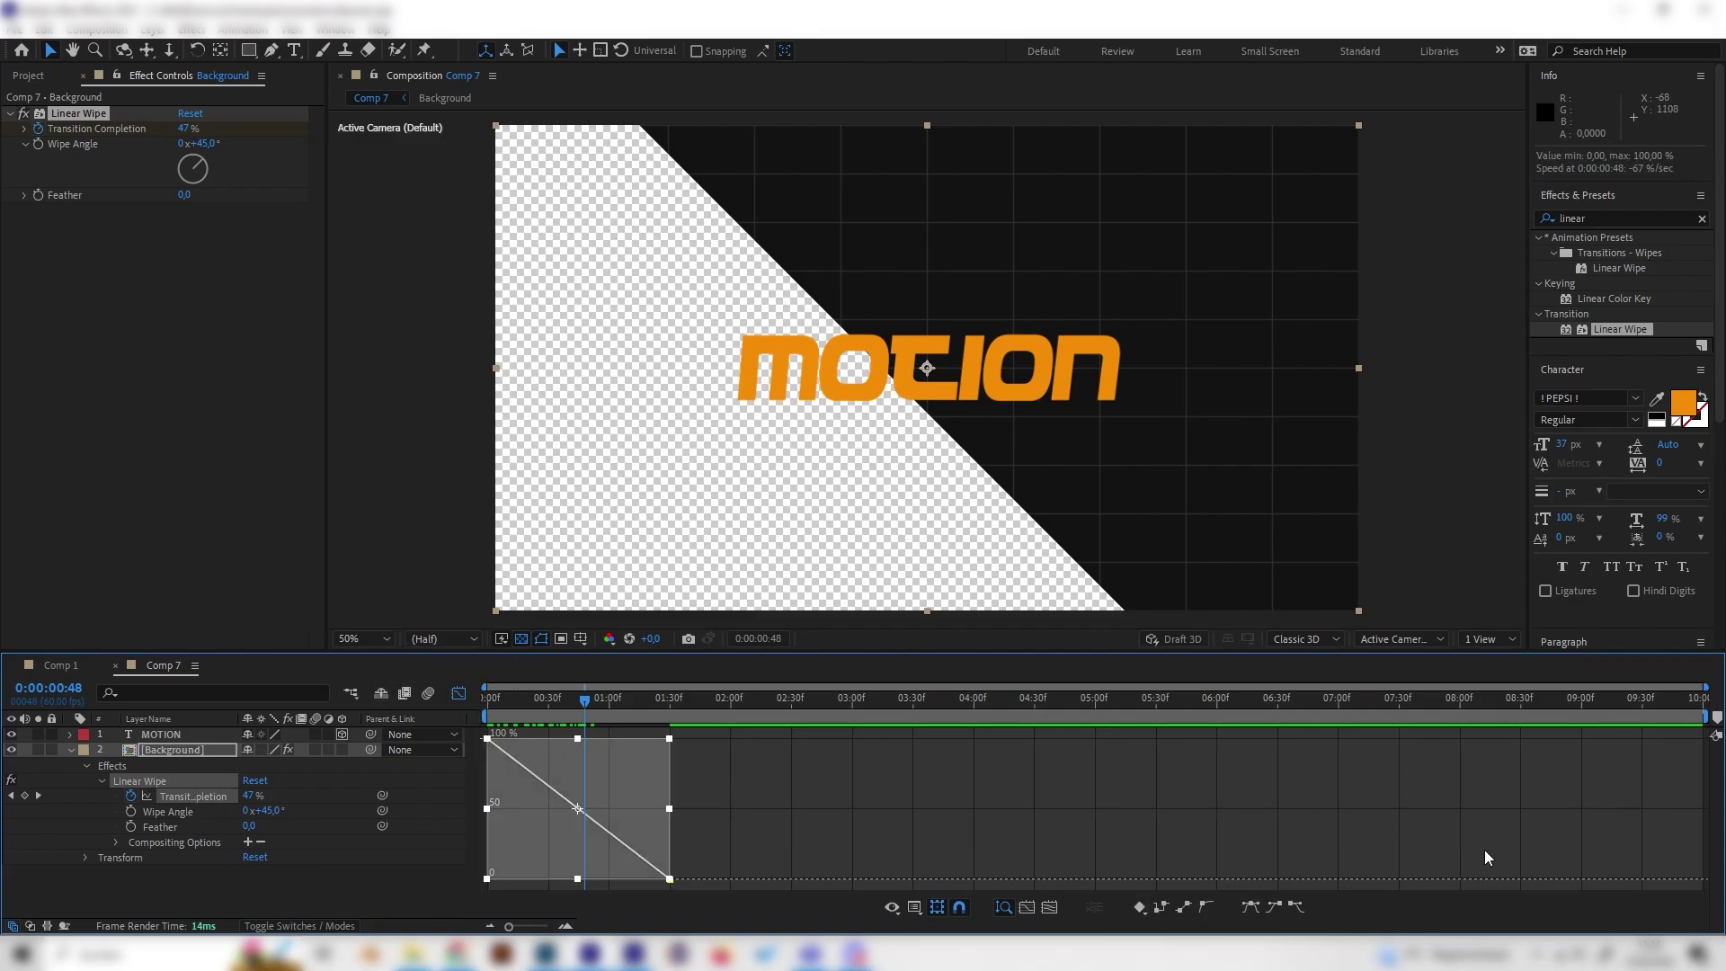
{"action": "left_click", "coordinate": [1249, 908]}
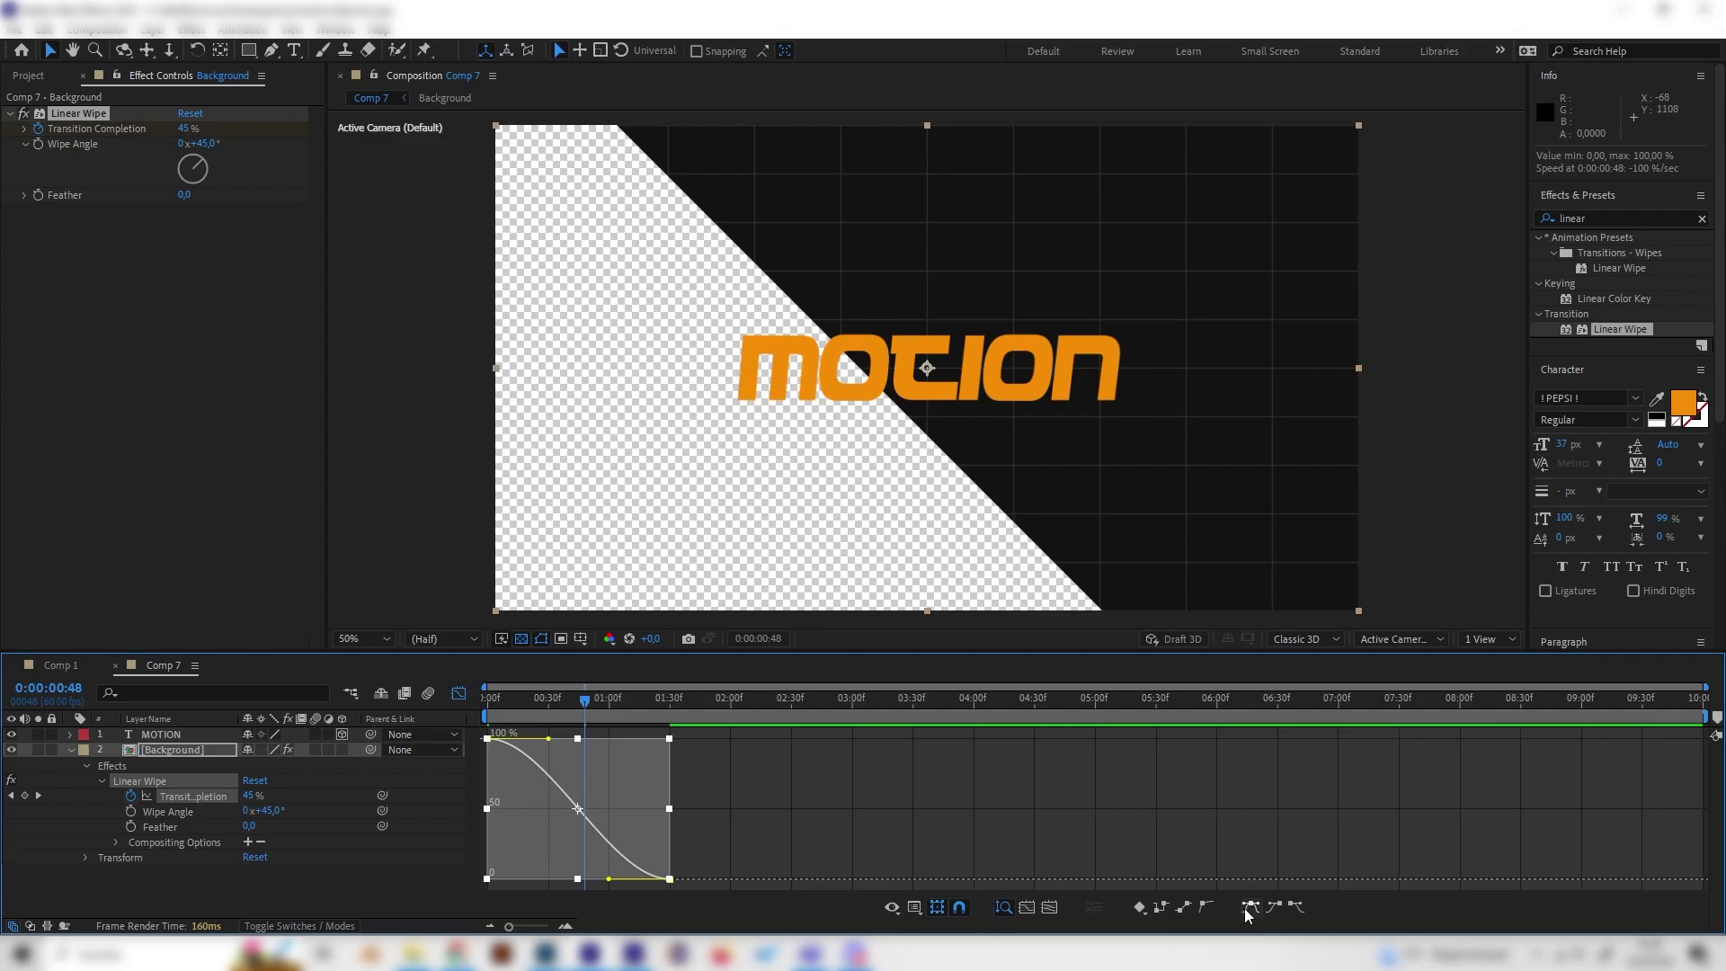
- Reshape the Transition Completion curve to drop steeply from the first keyframe and level out slowly, and preview the wipe
{"action": "left_click", "coordinate": [691, 826]}
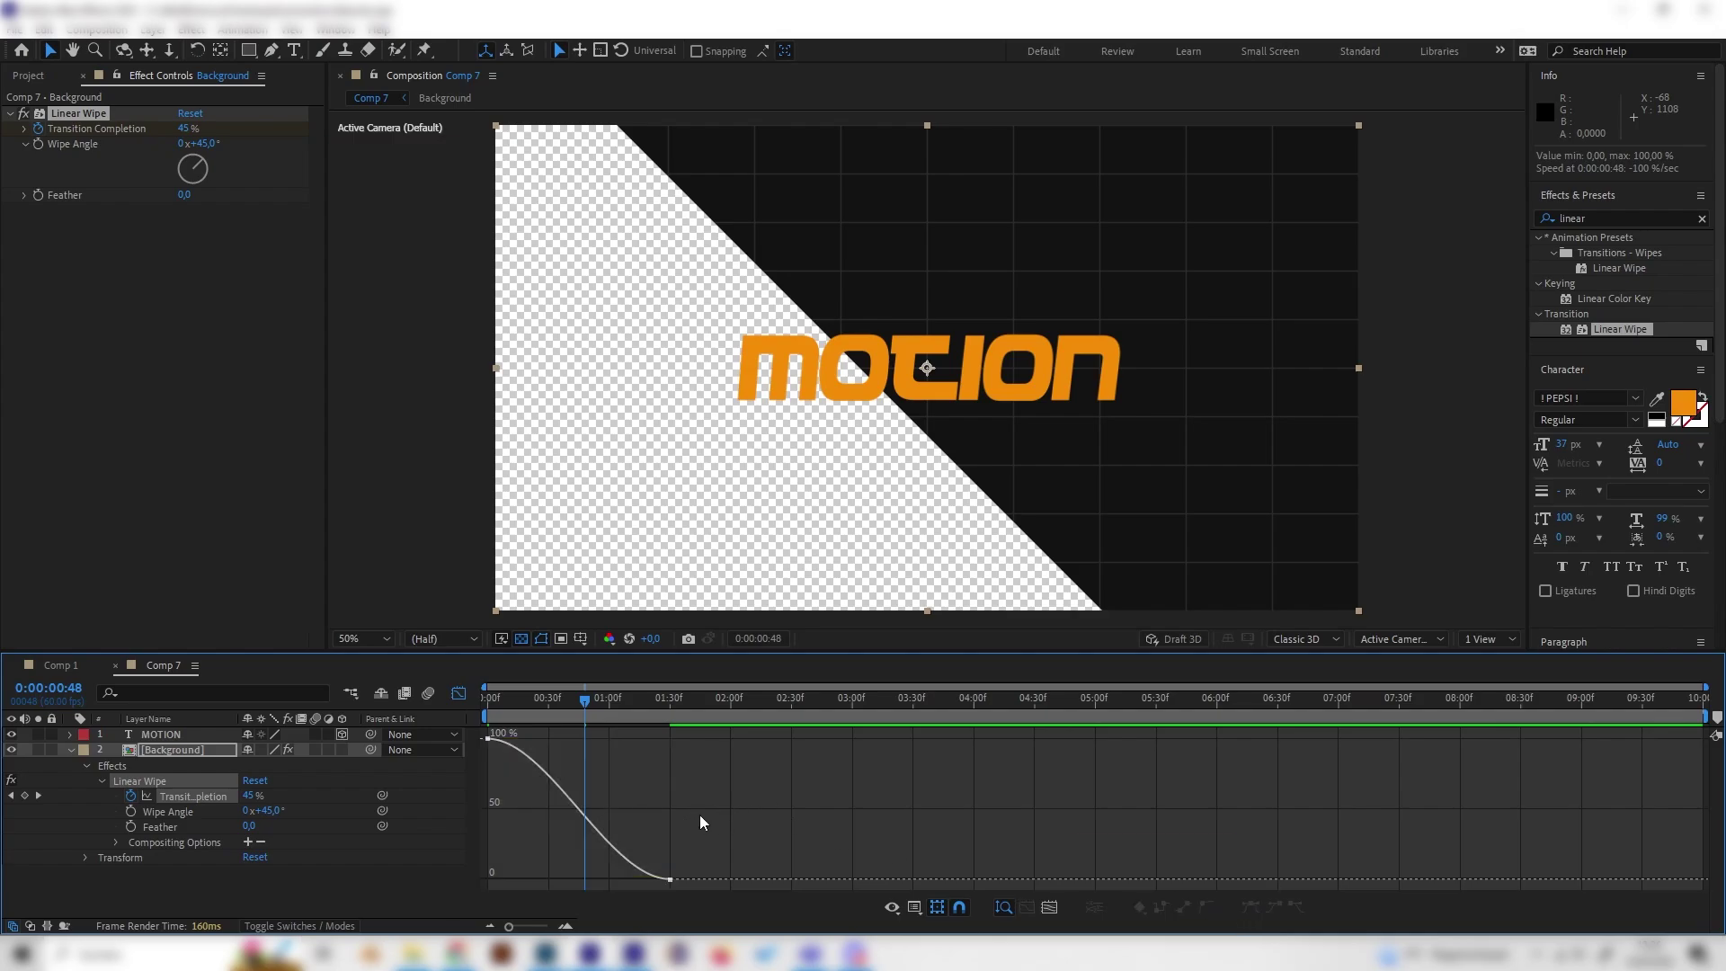
{"action": "left_click", "coordinate": [487, 738]}
{"action": "left_click_drag", "start_coordinate": [547, 742], "coordinate": [486, 873]}
{"action": "left_click", "coordinate": [491, 707]}
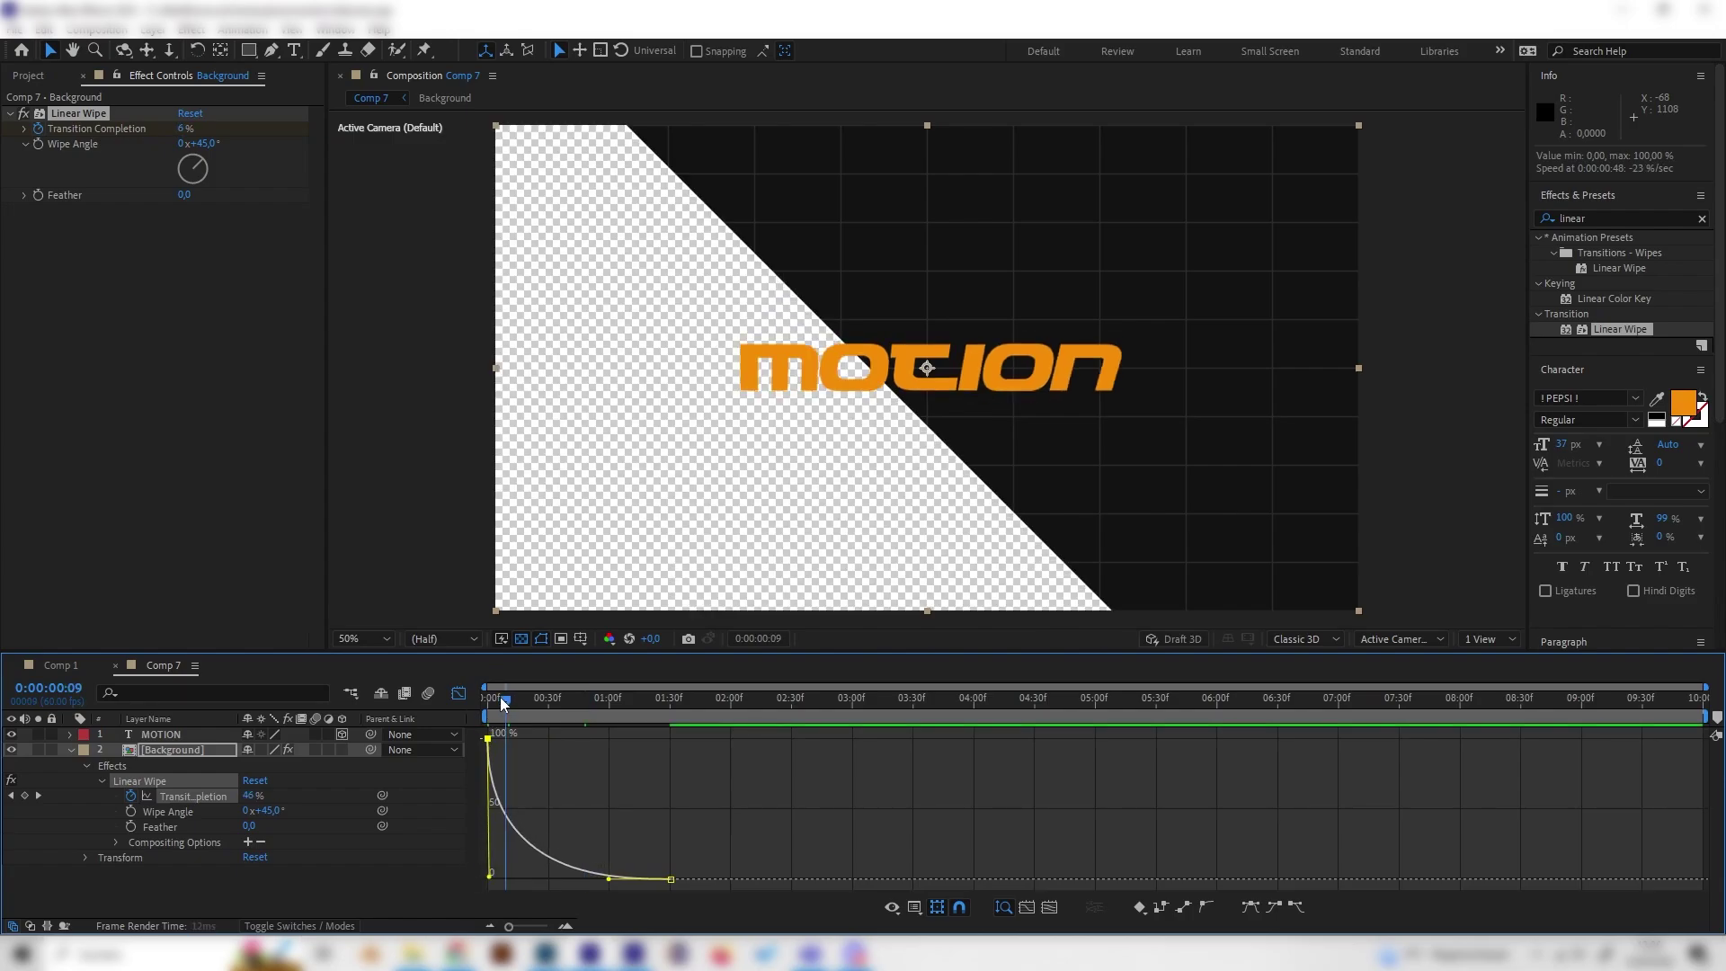
{"action": "key", "text": "space"}
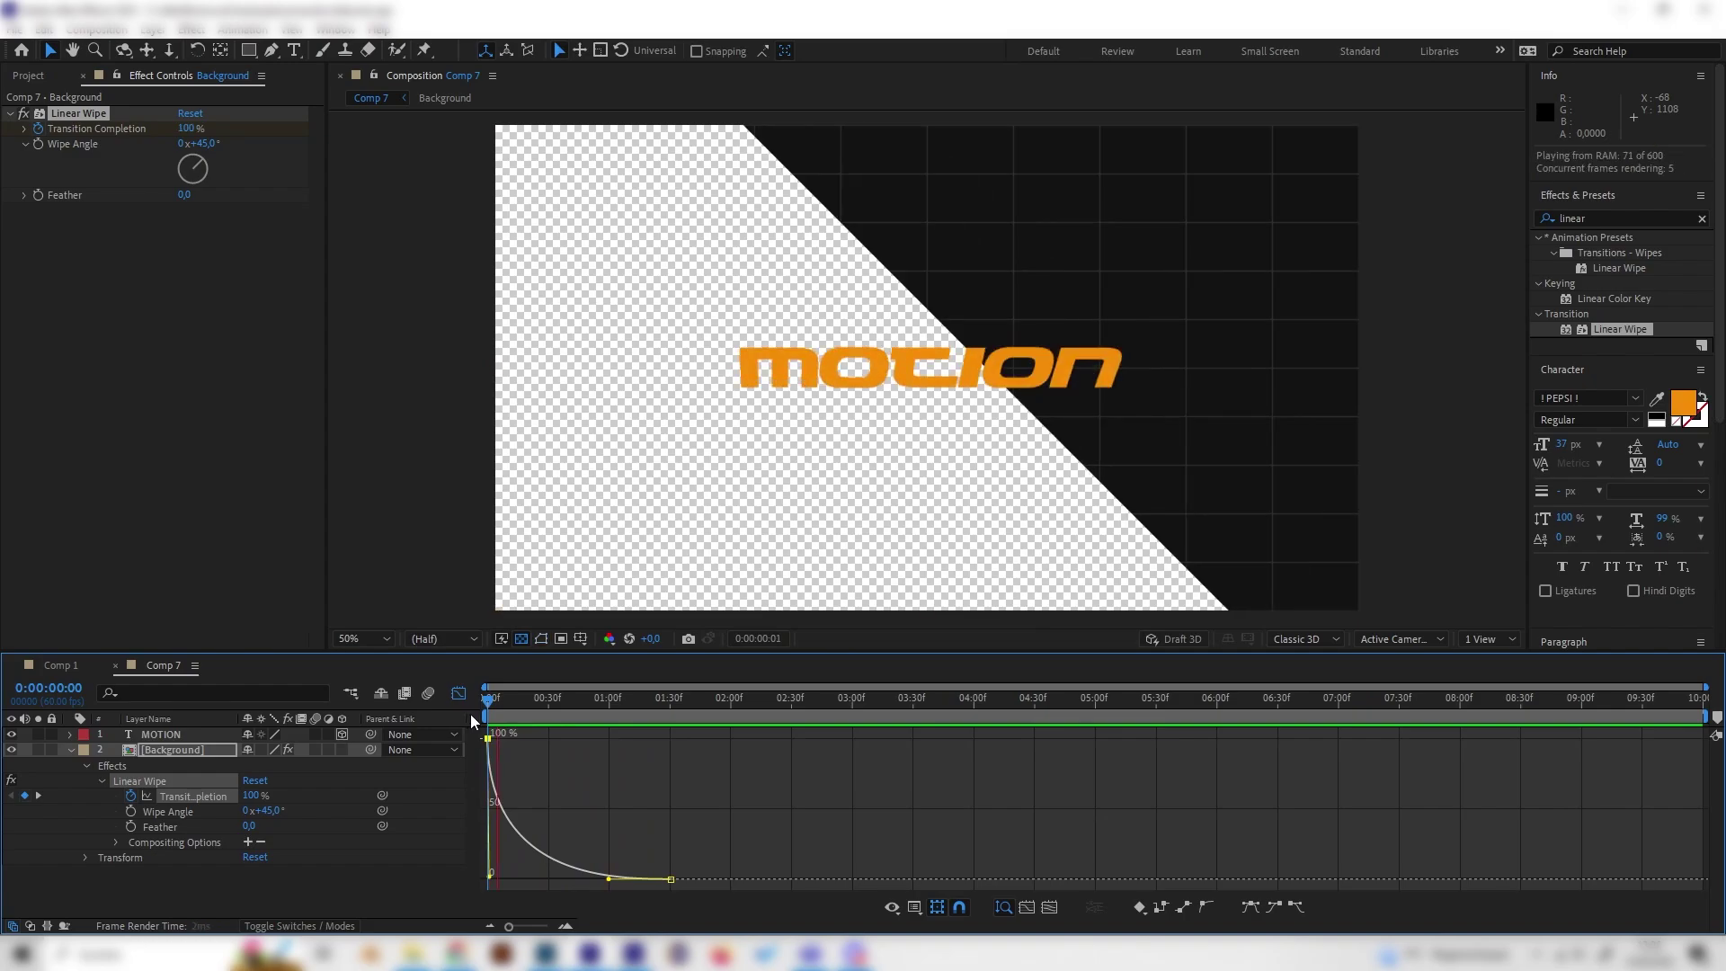
{"action": "key", "text": "space"}
- Switch from the Graph Editor back to the layer bars, scrub through the wipe and return to the first frame
{"action": "left_click", "coordinate": [458, 693]}
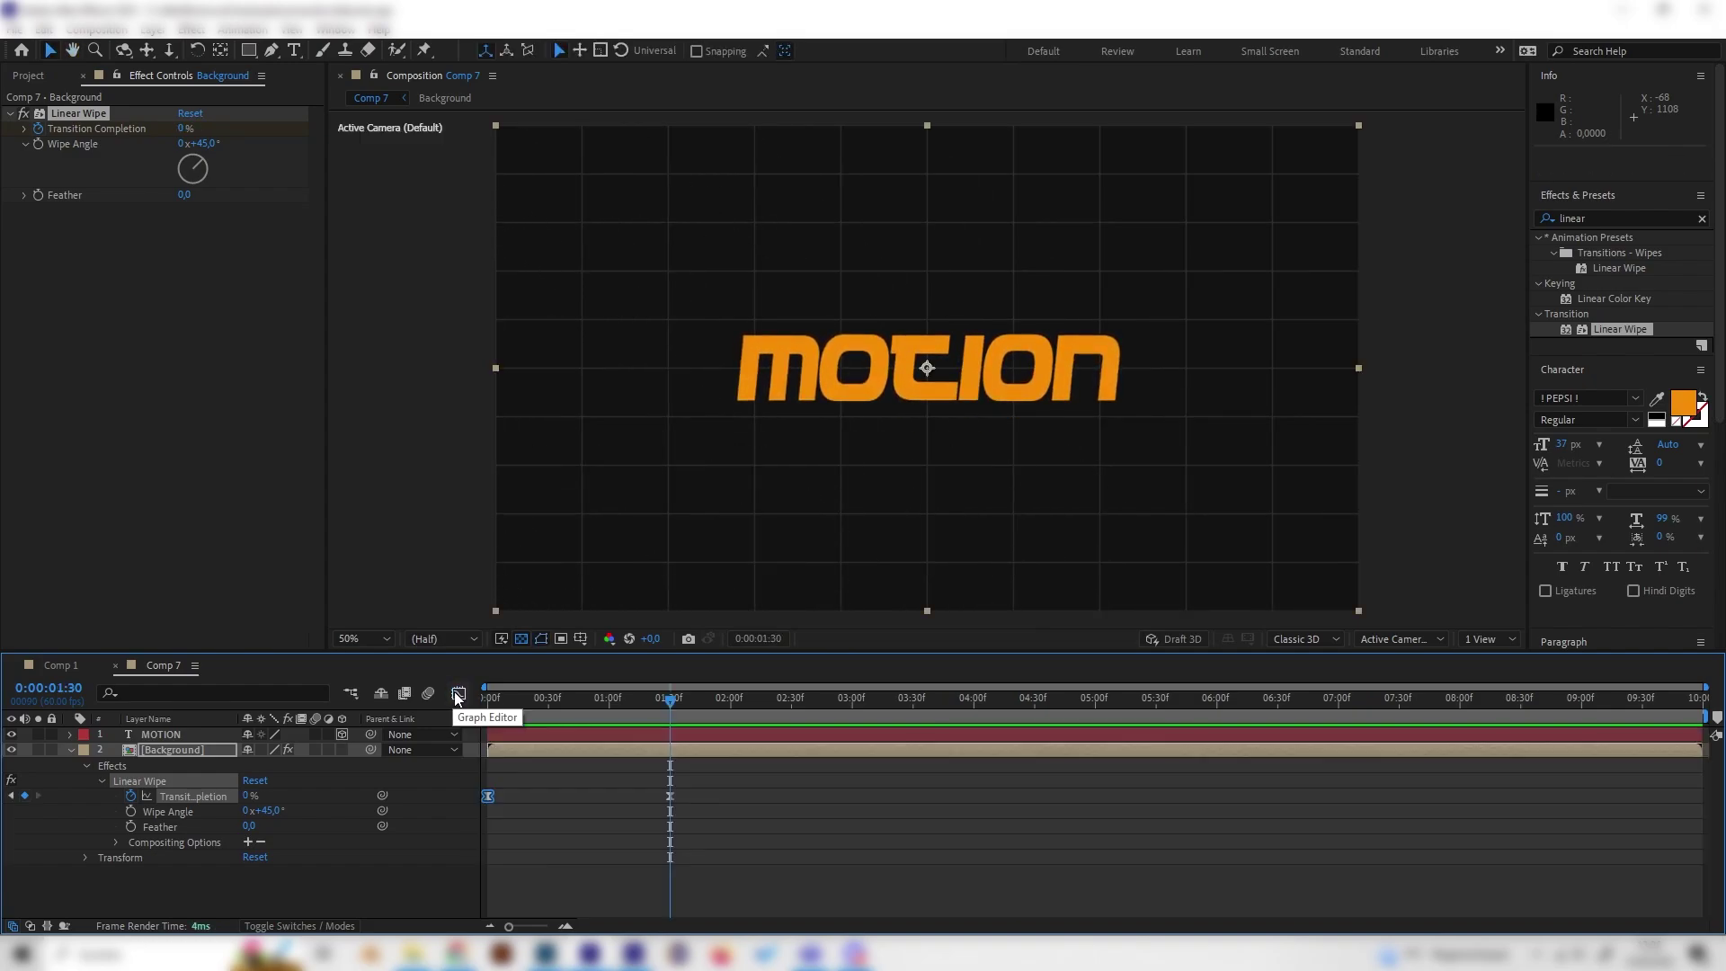
{"action": "left_click", "coordinate": [491, 695]}
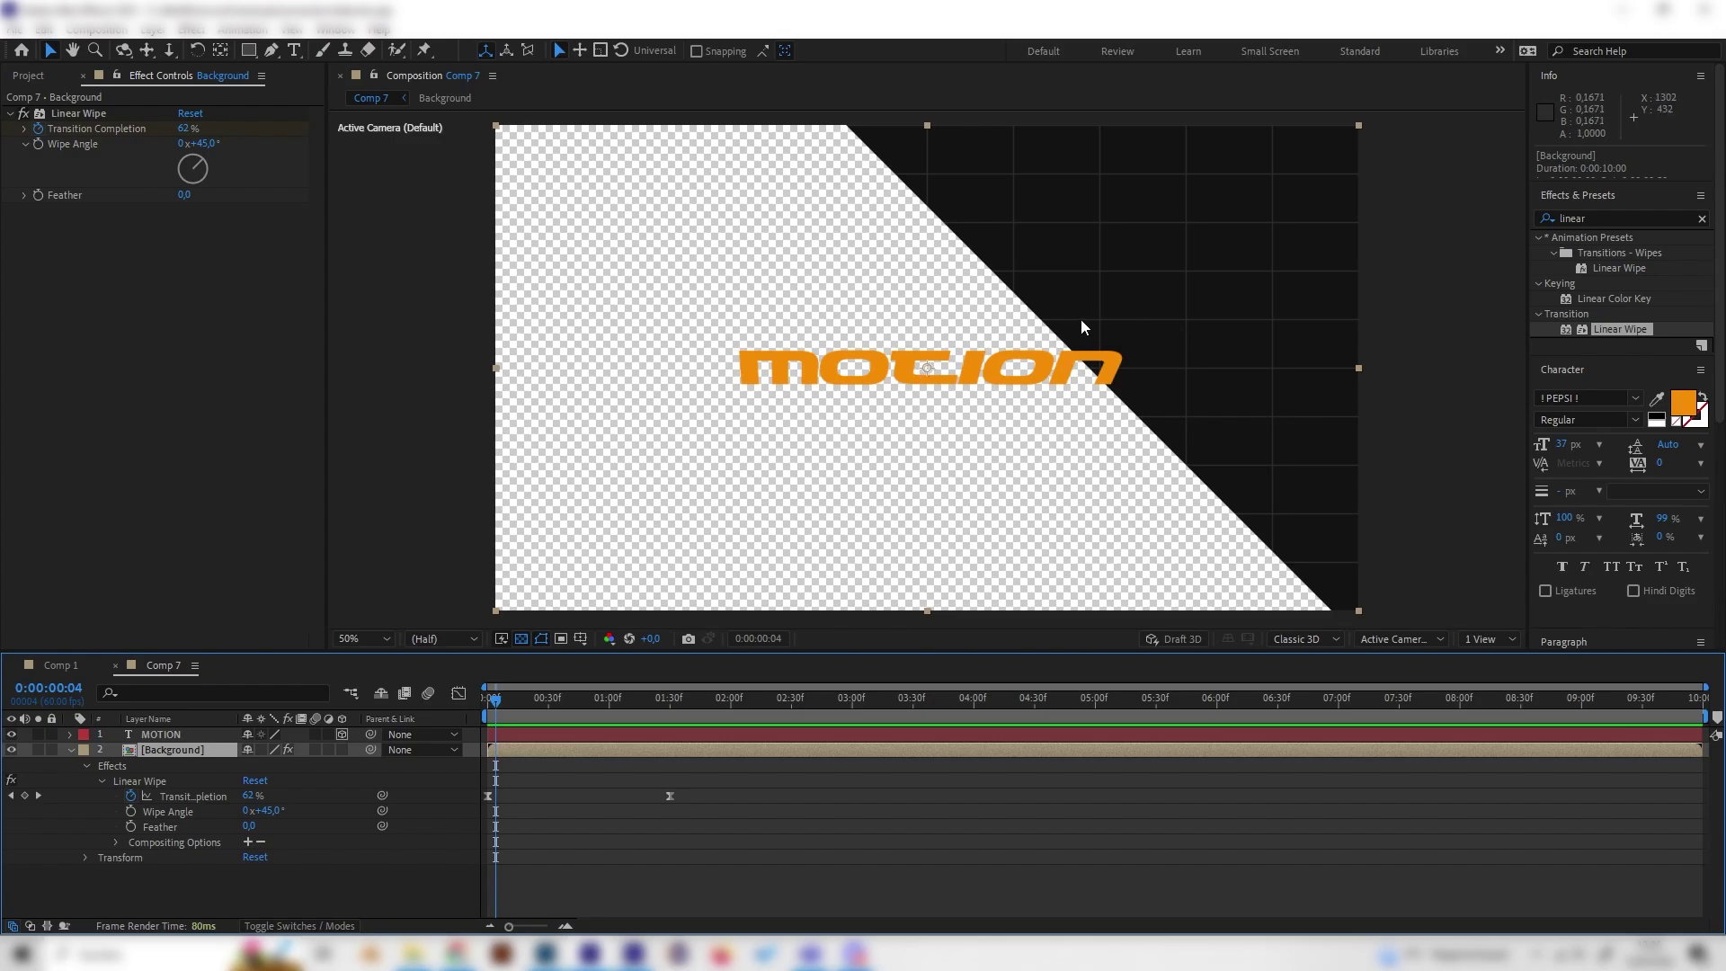
{"action": "left_click_drag", "start_coordinate": [590, 719], "coordinate": [502, 720]}
{"action": "key", "text": "Home"}
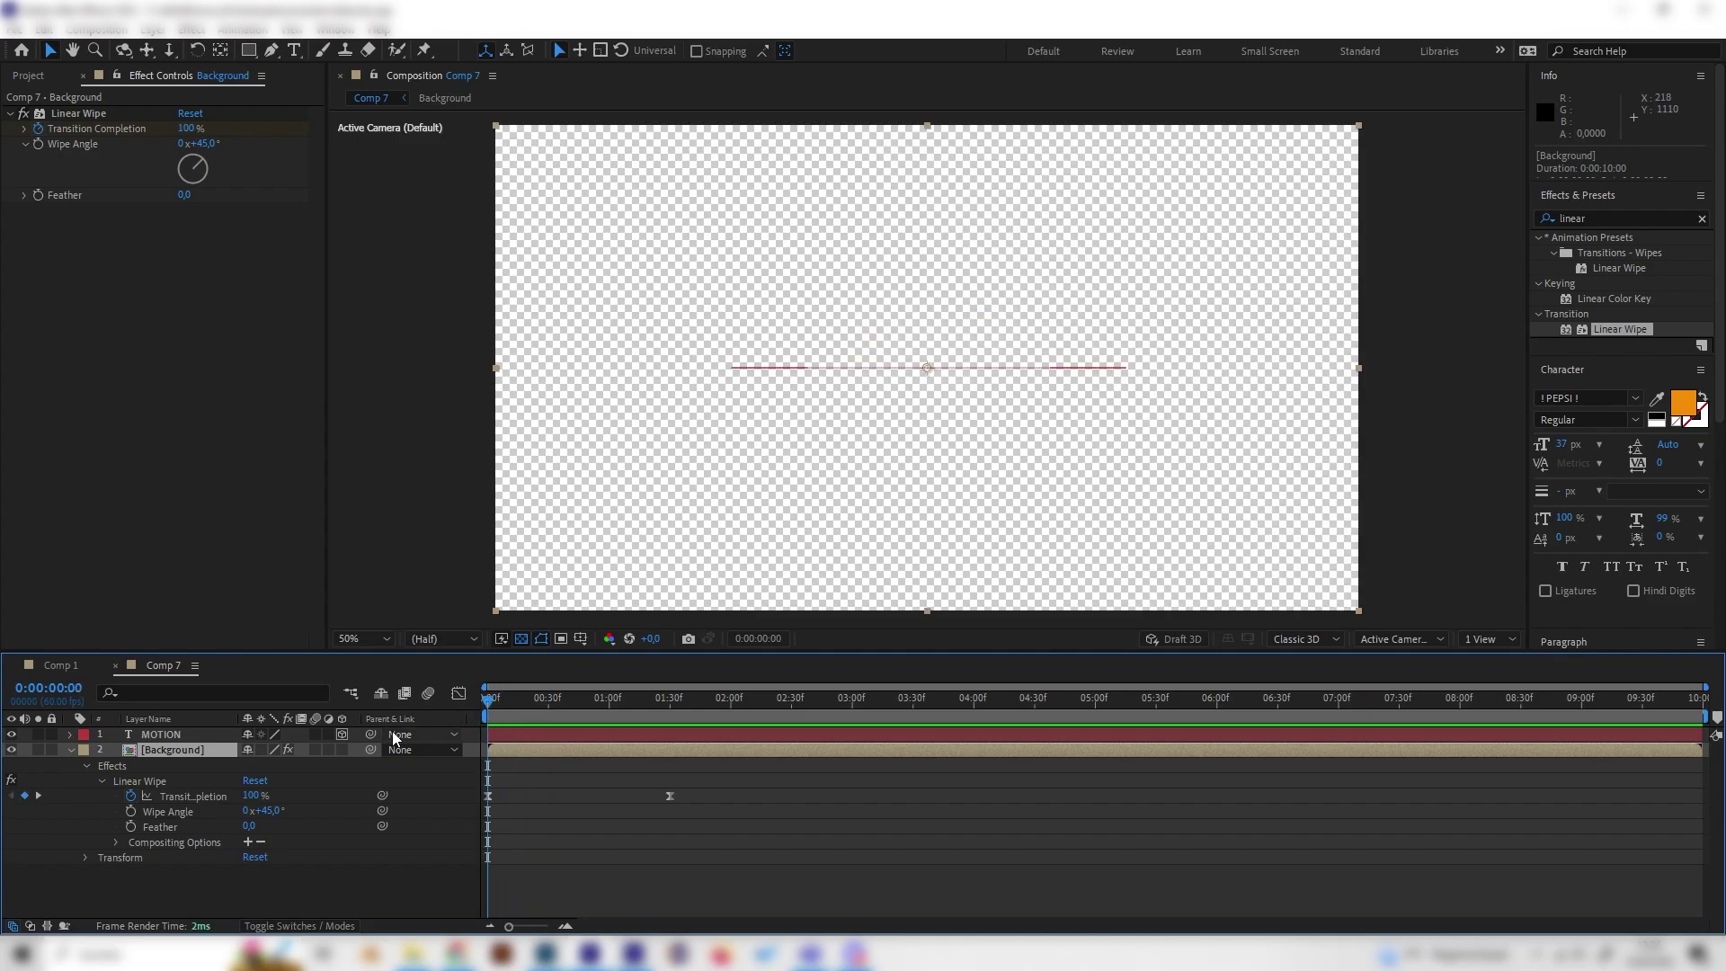
- Collapse the Background layer's properties, duplicate the layer and place the copy above MOTION
{"action": "left_click", "coordinate": [72, 750]}
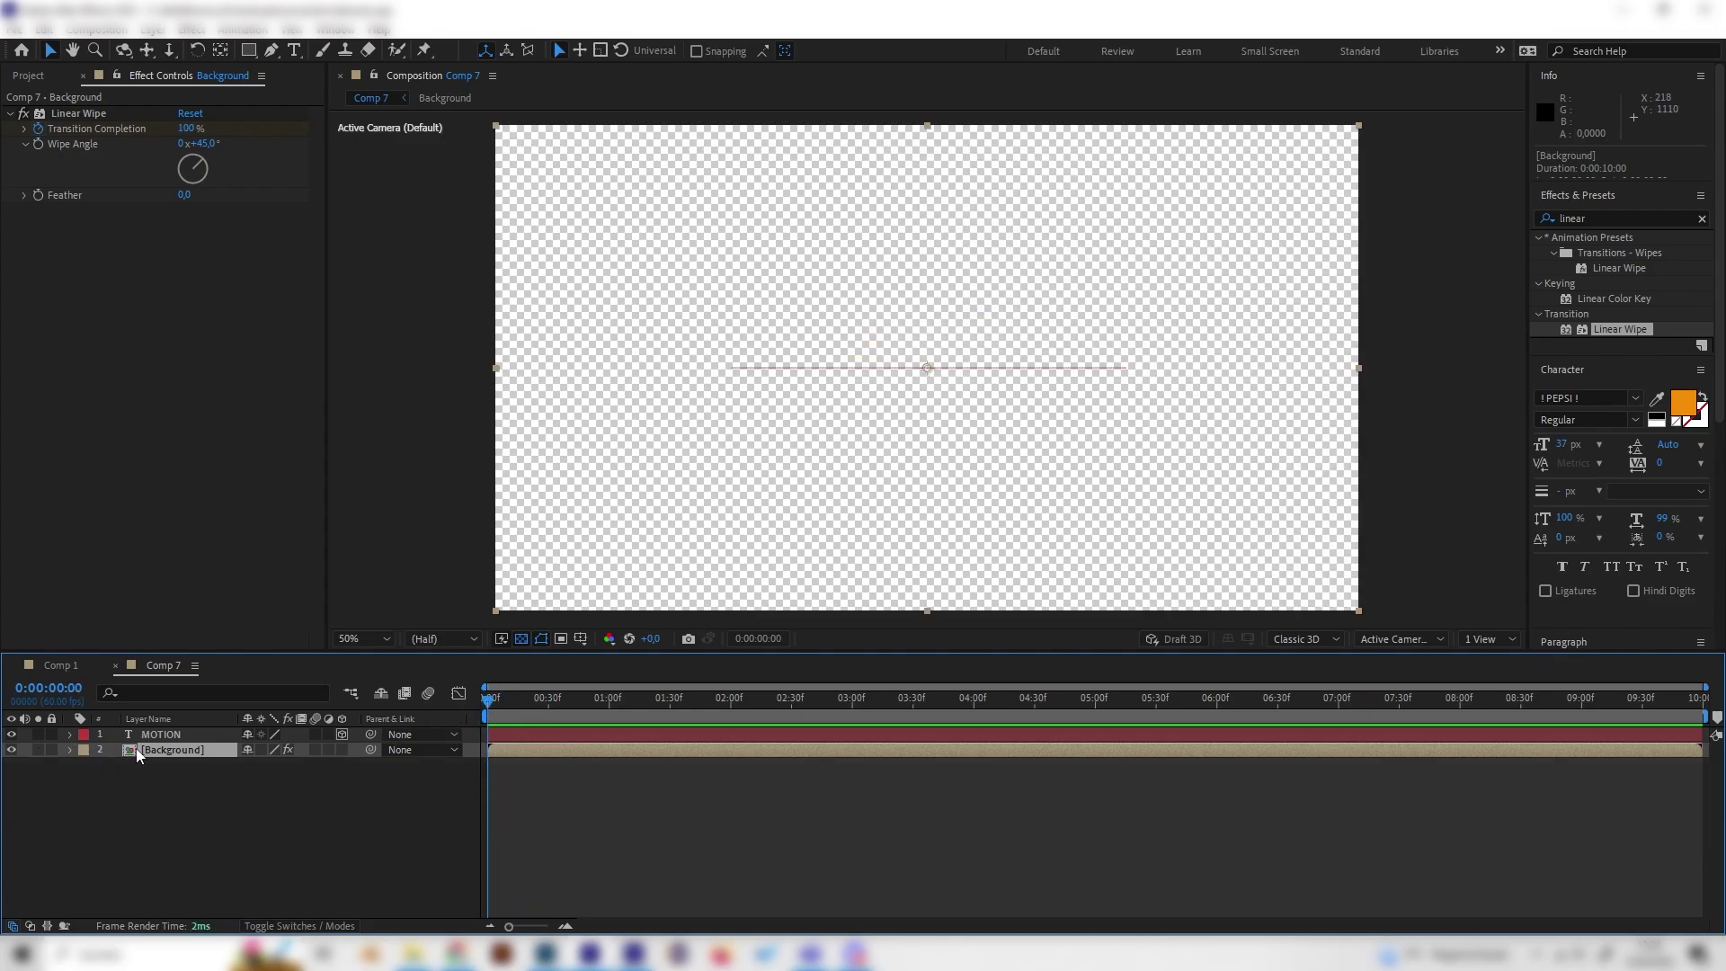
{"action": "key", "text": "ctrl+d"}
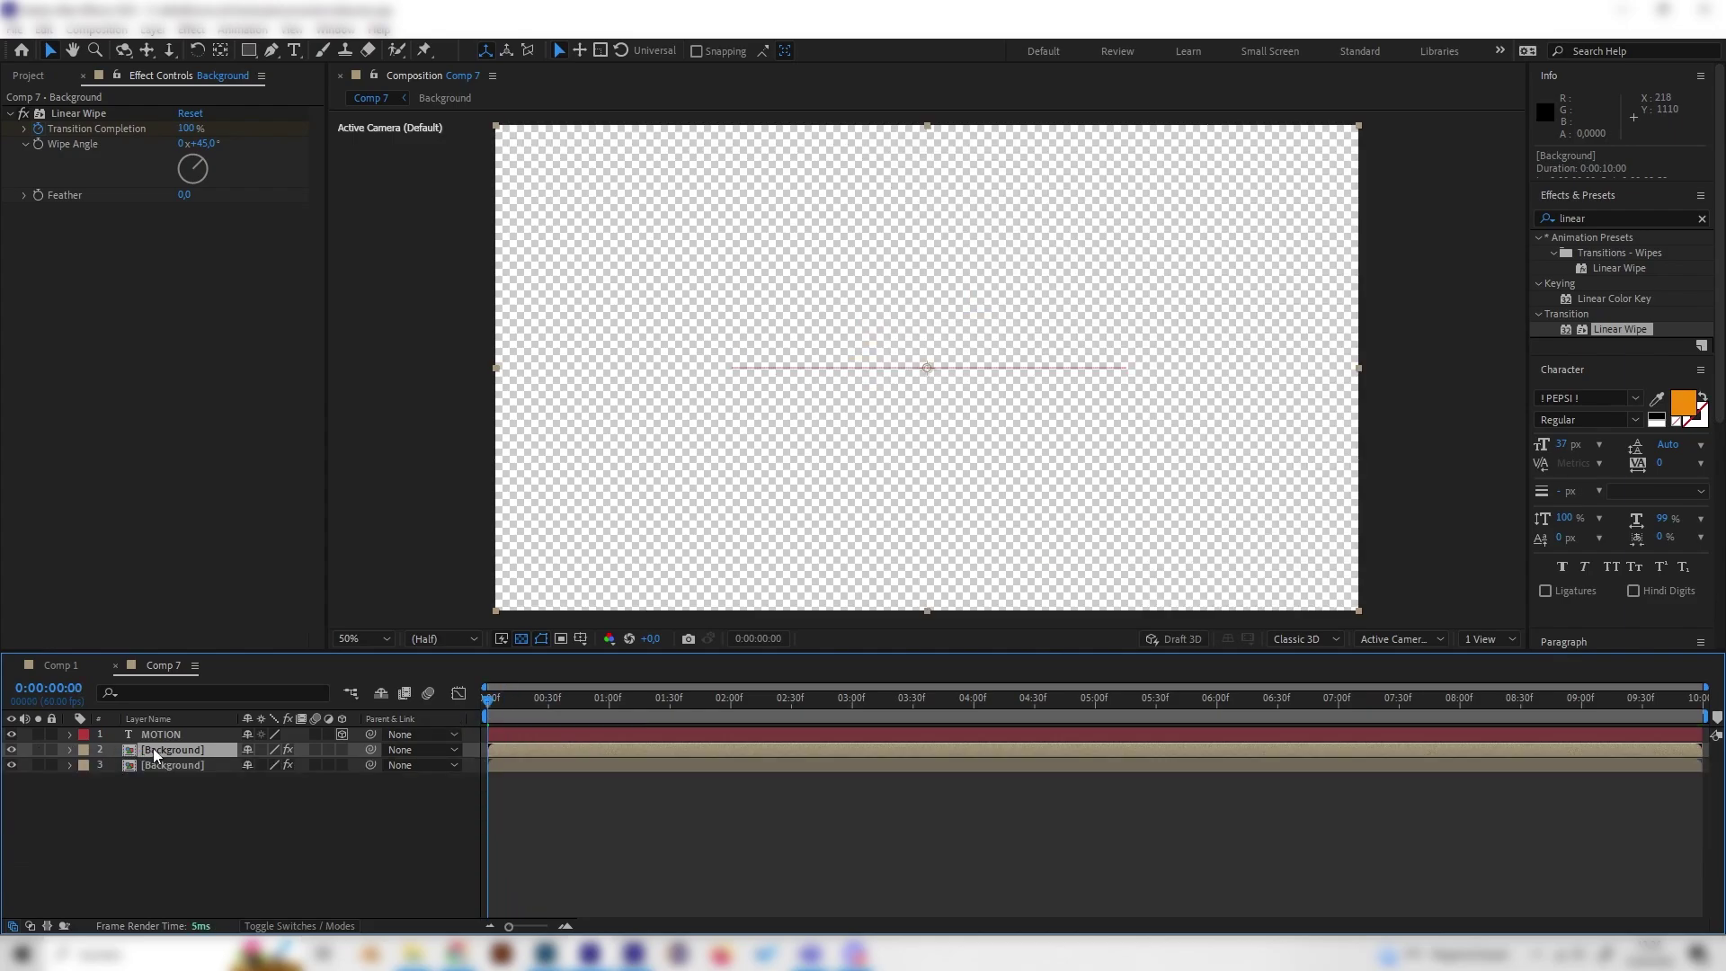
{"action": "left_click_drag", "start_coordinate": [155, 755], "coordinate": [160, 728]}
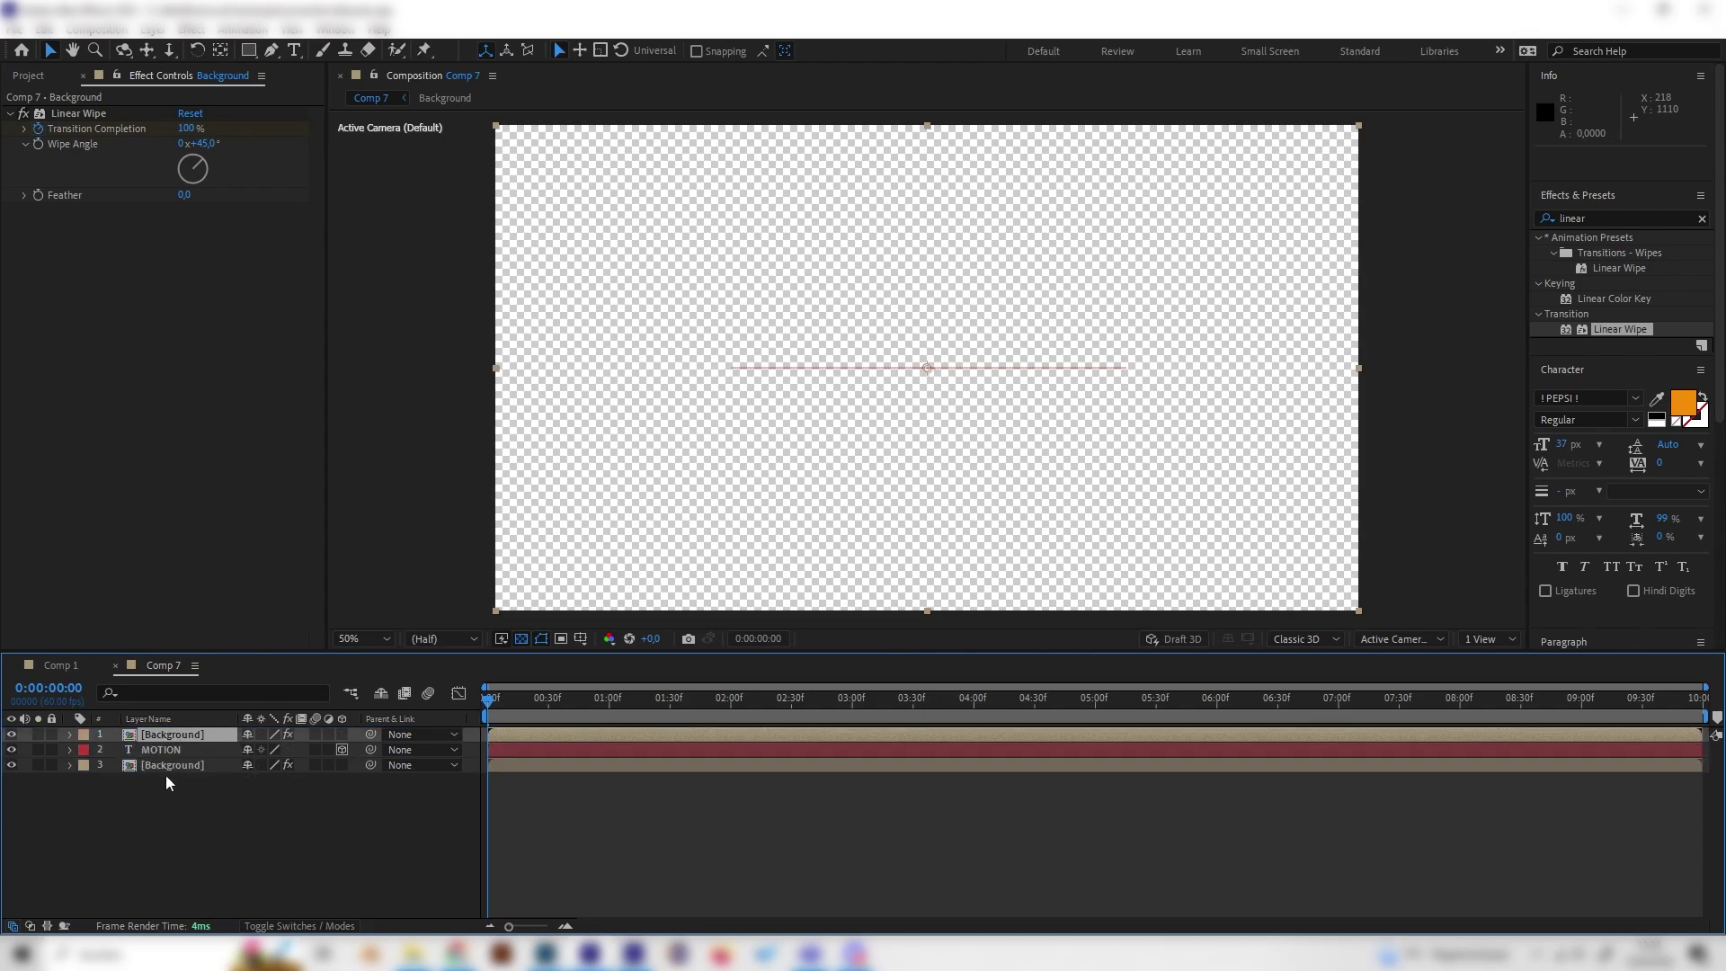
- Set the Background copy above MOTION as MOTION's track matte and preview the wipe from the start
{"action": "left_click", "coordinate": [162, 750]}
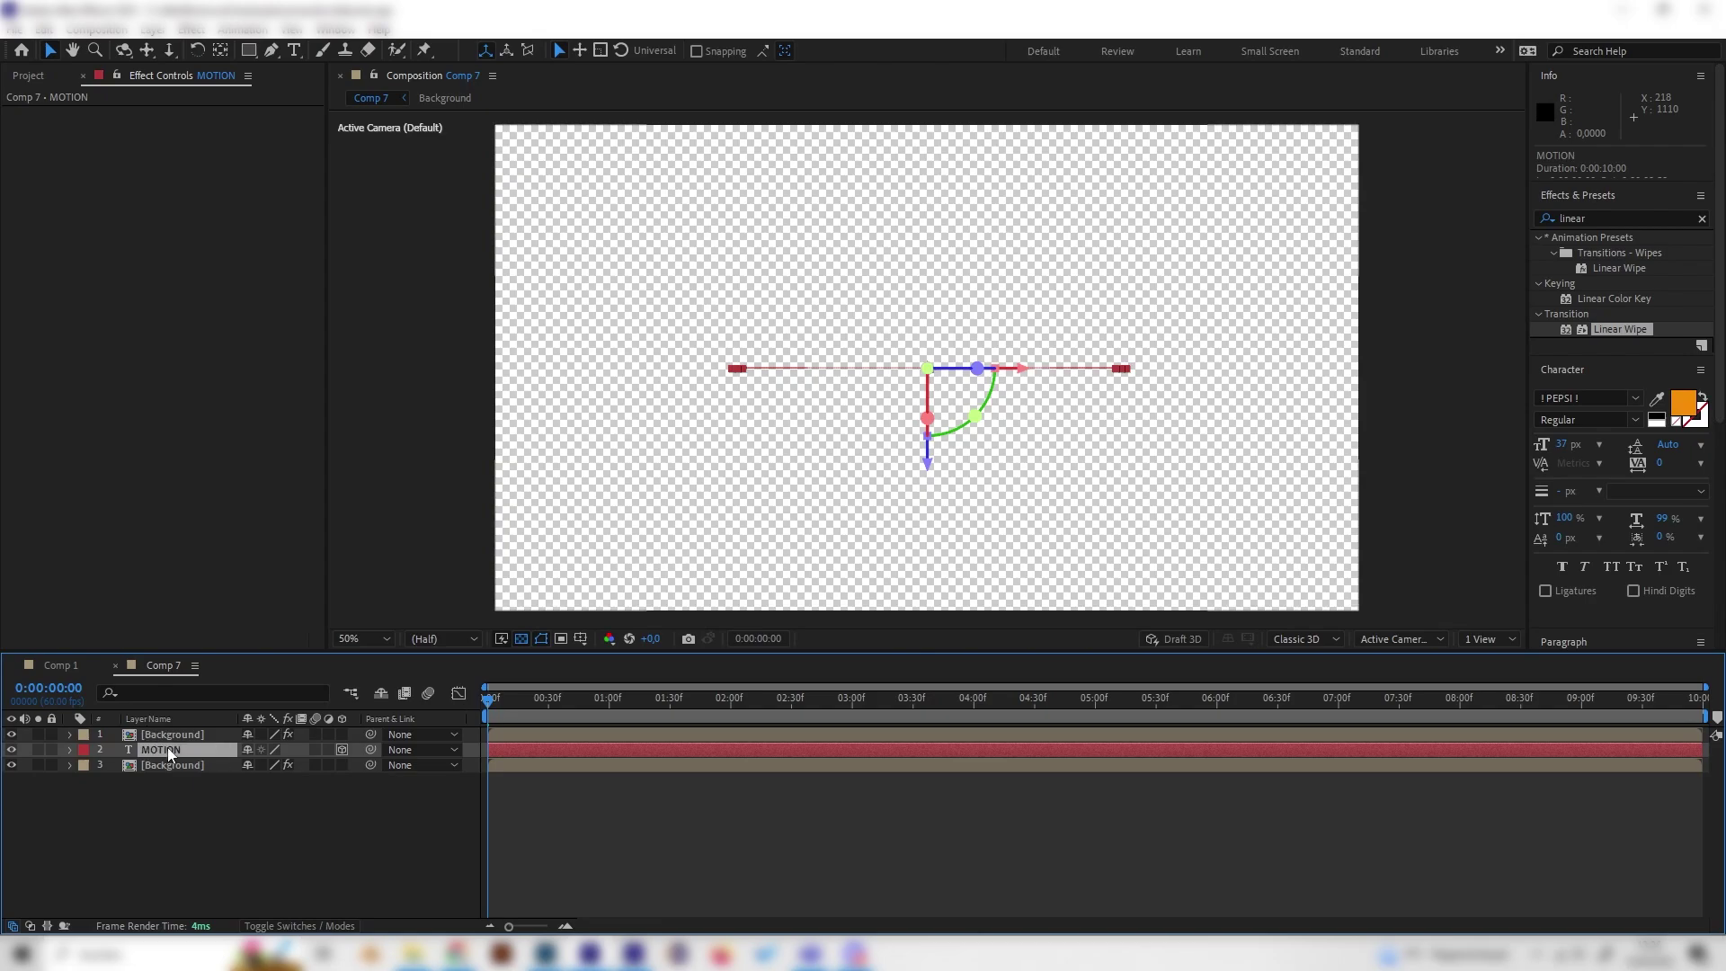
{"action": "left_click", "coordinate": [323, 928]}
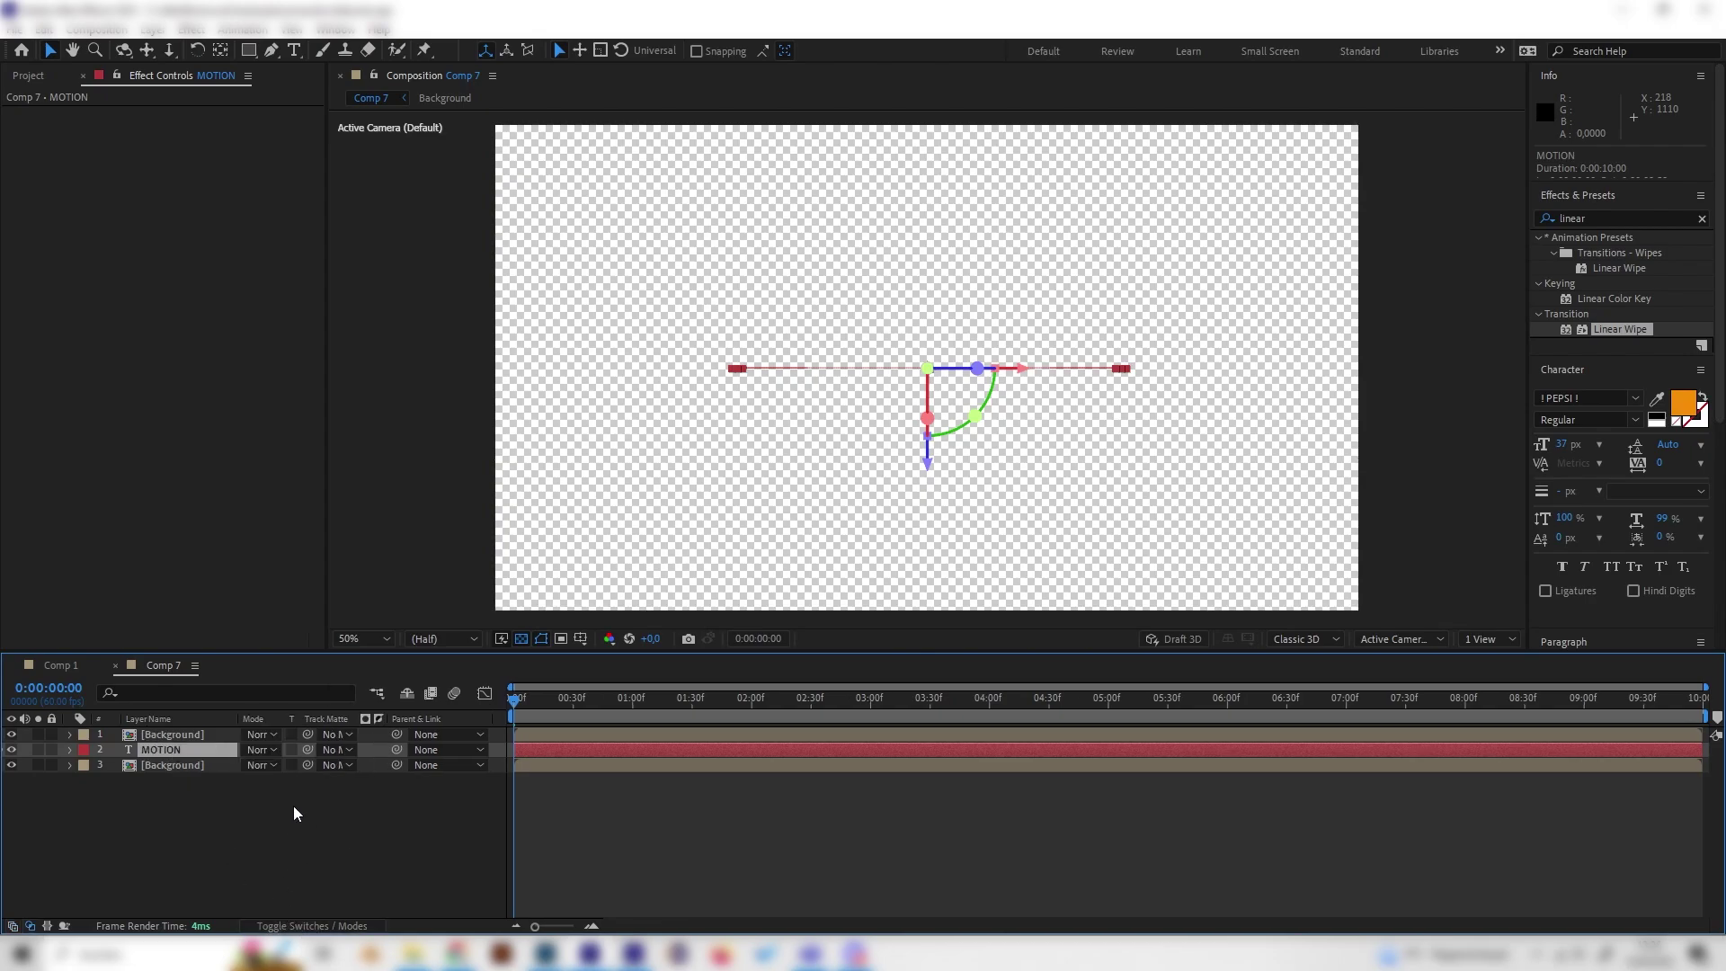
{"action": "left_click", "coordinate": [343, 750]}
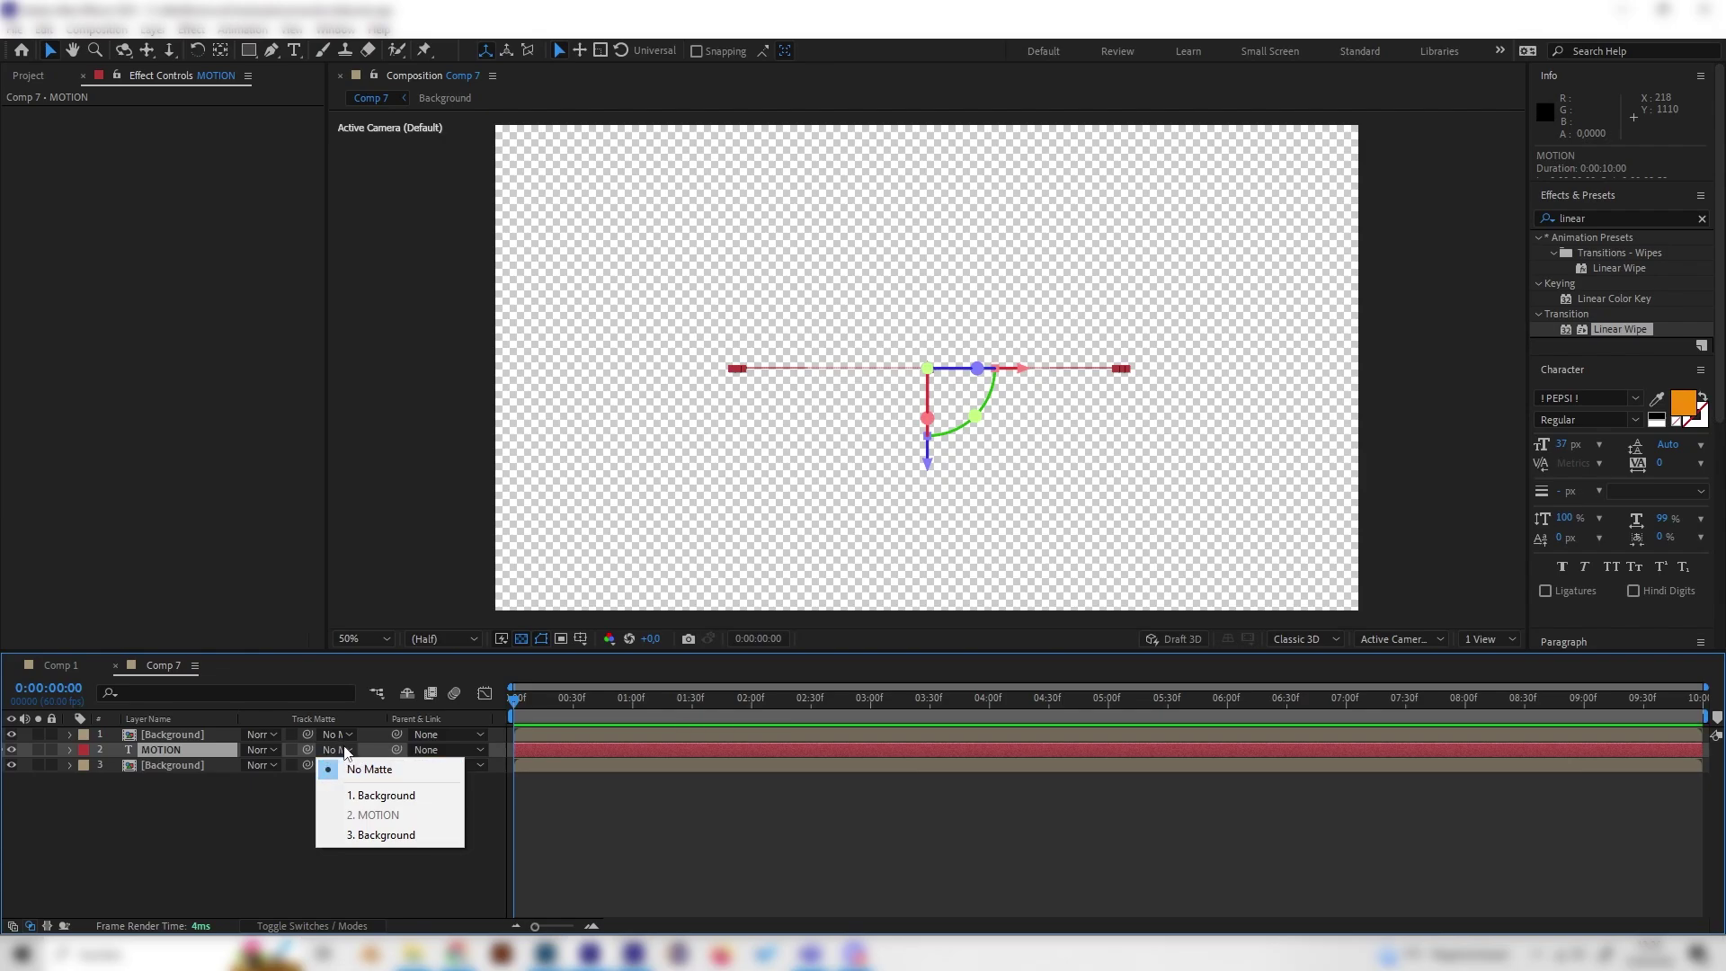
{"action": "left_click", "coordinate": [380, 795]}
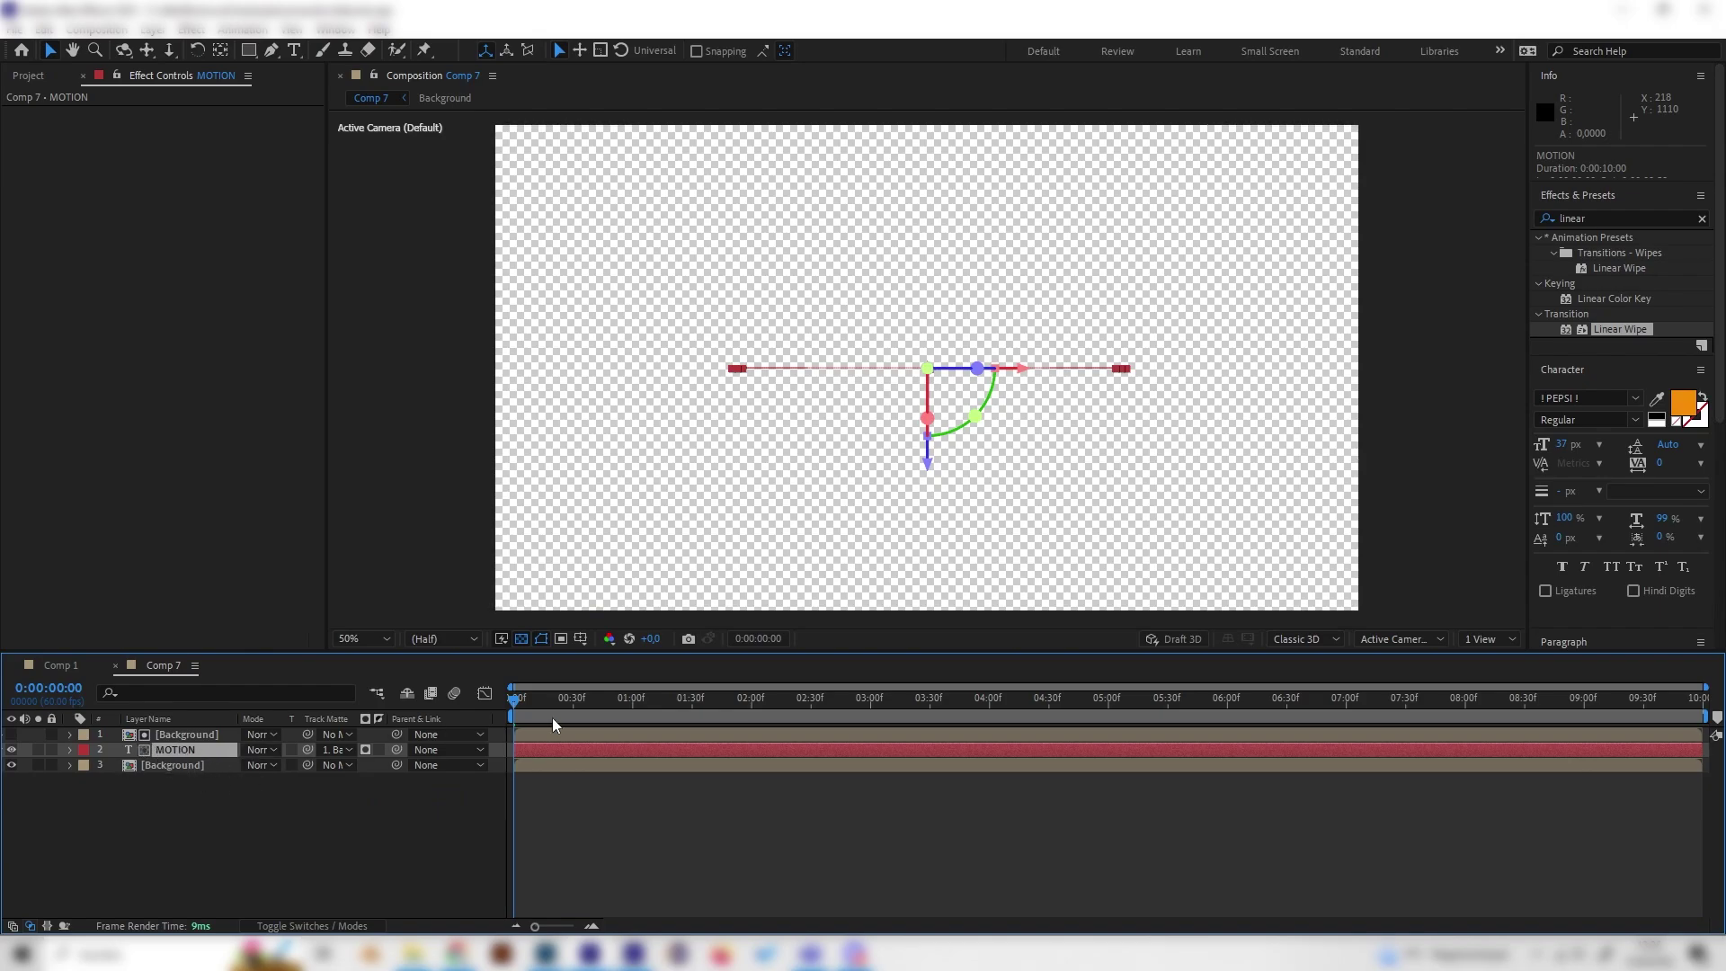
{"action": "key", "text": "space"}
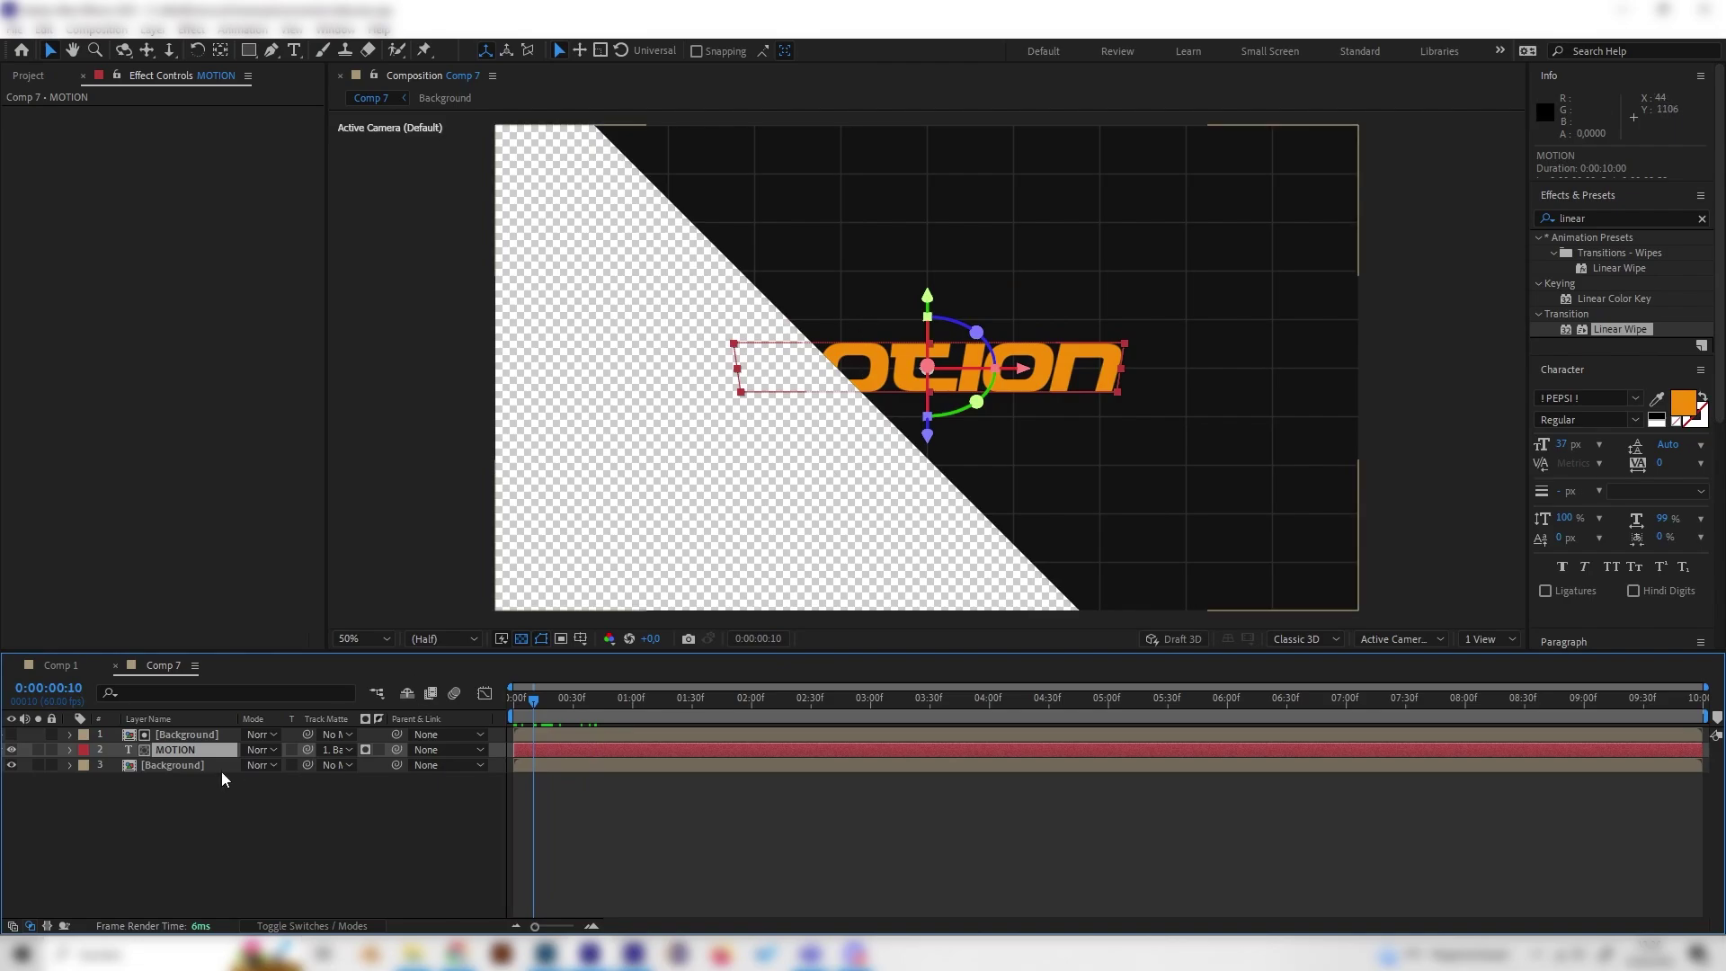
{"action": "key", "text": "space"}
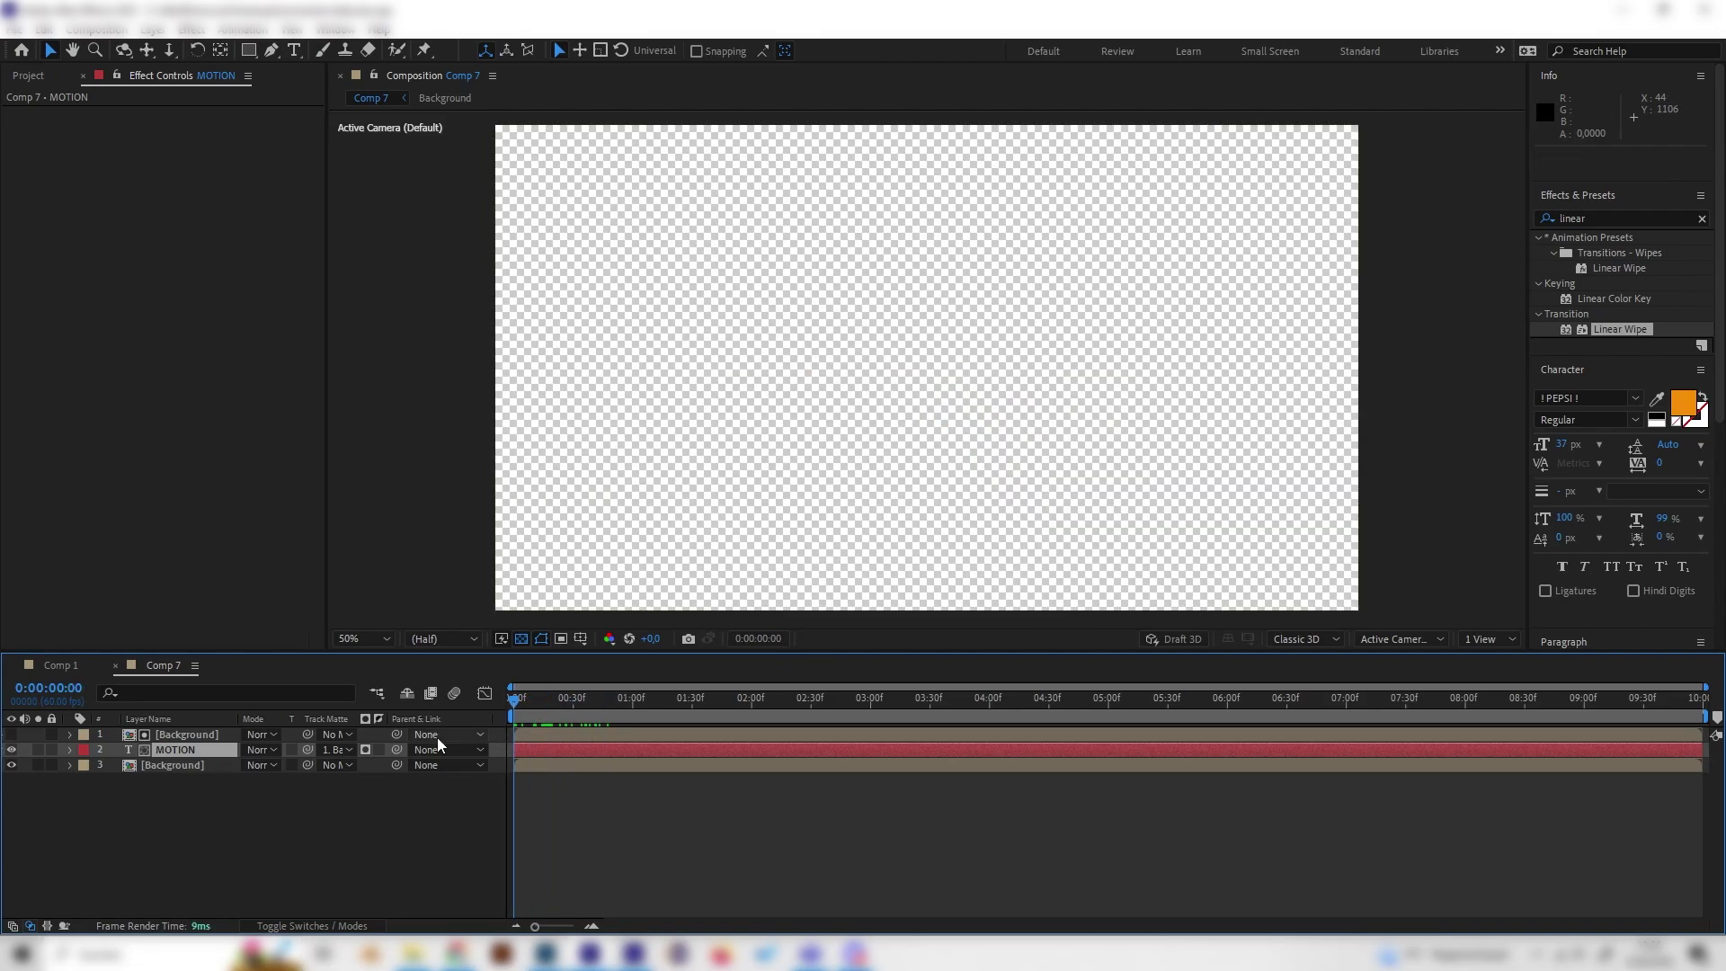
{"action": "key", "text": "space"}
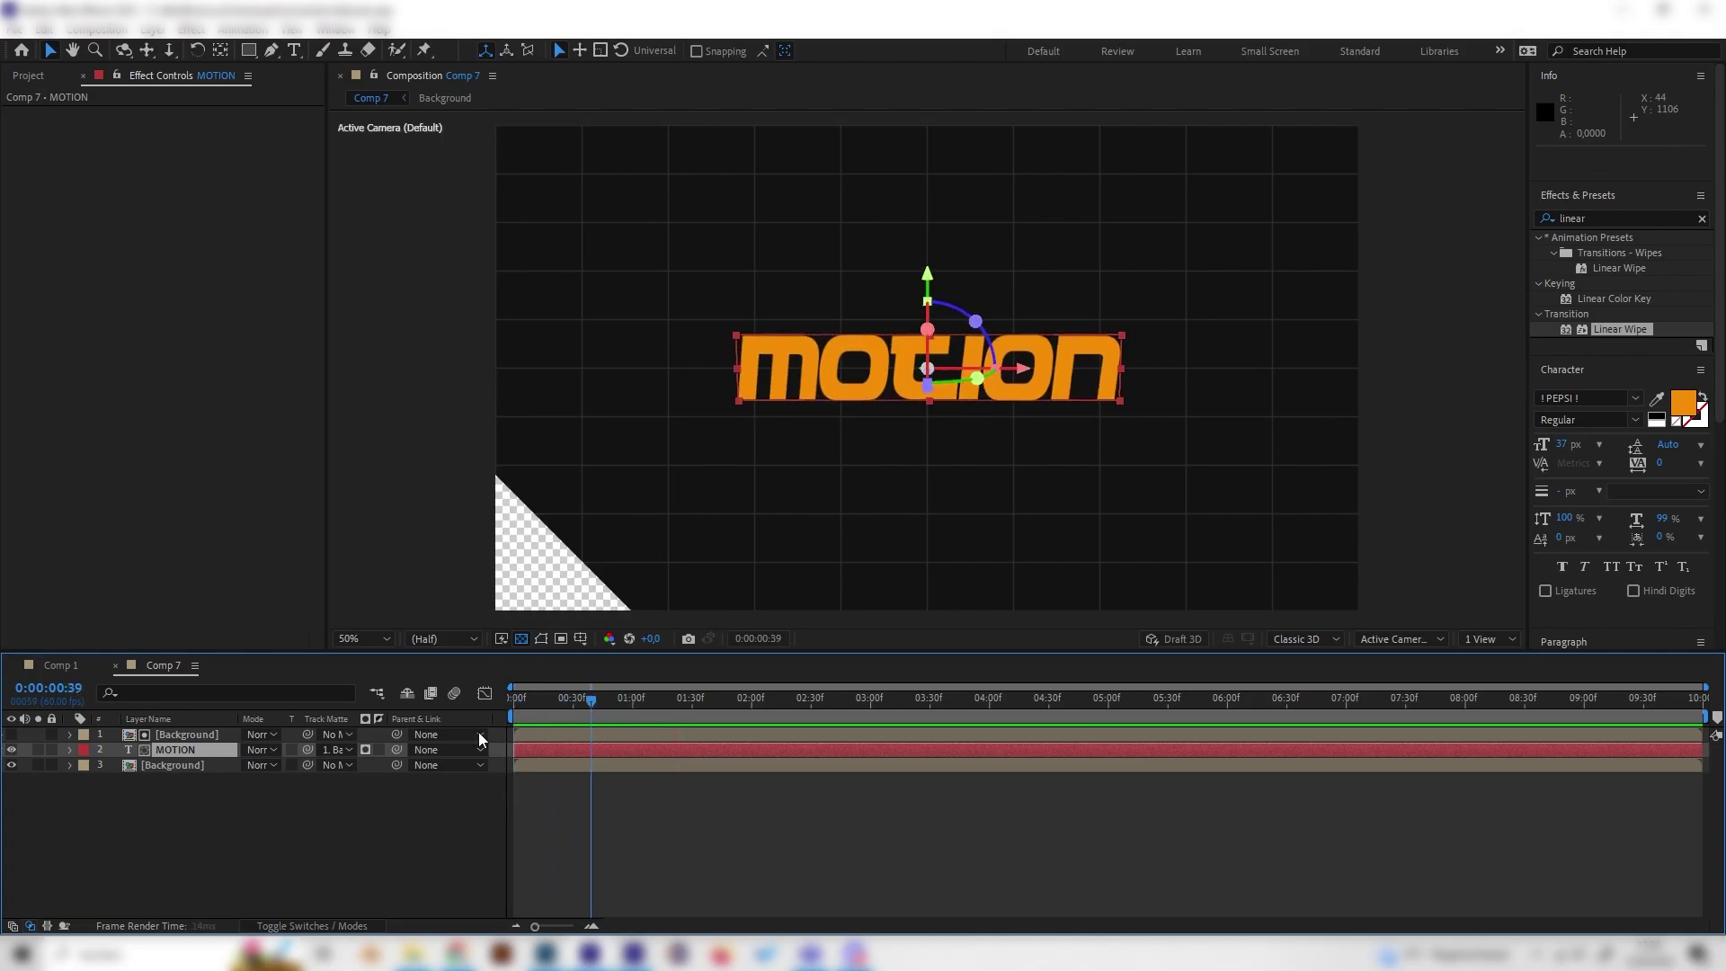
- Preview the matted wipe, deselect MOTION and scrub back to 0:00:00:34
{"action": "key", "text": "space"}
{"action": "key", "text": "space"}
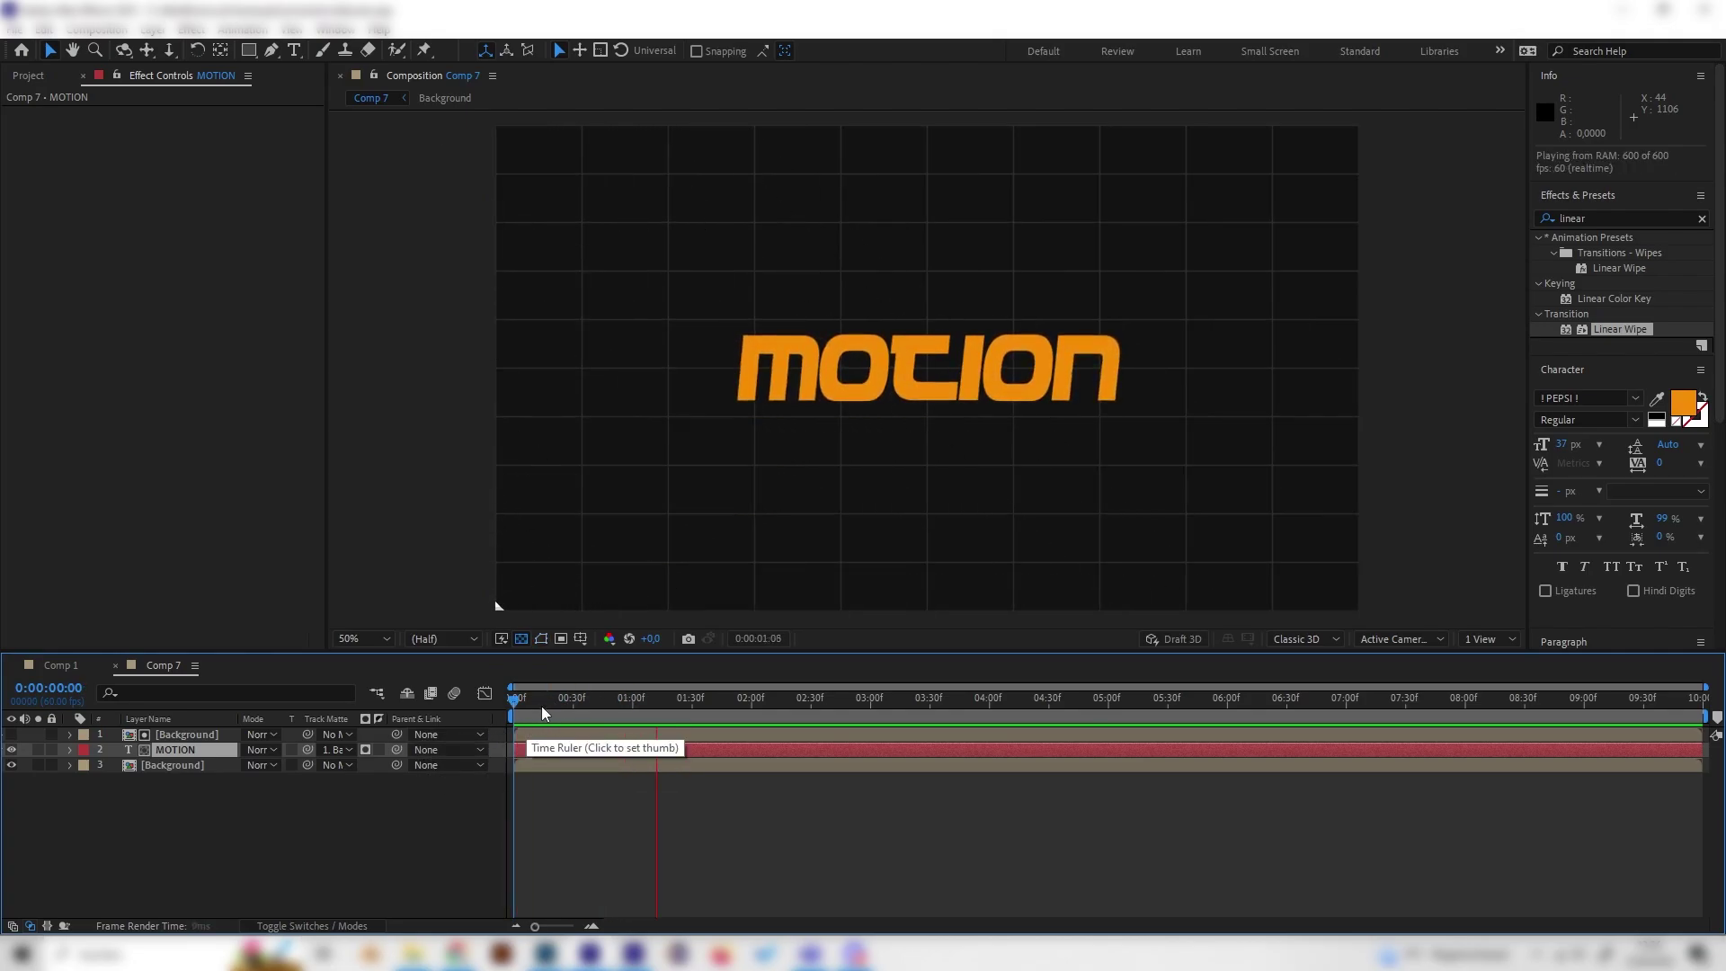
{"action": "key", "text": "space"}
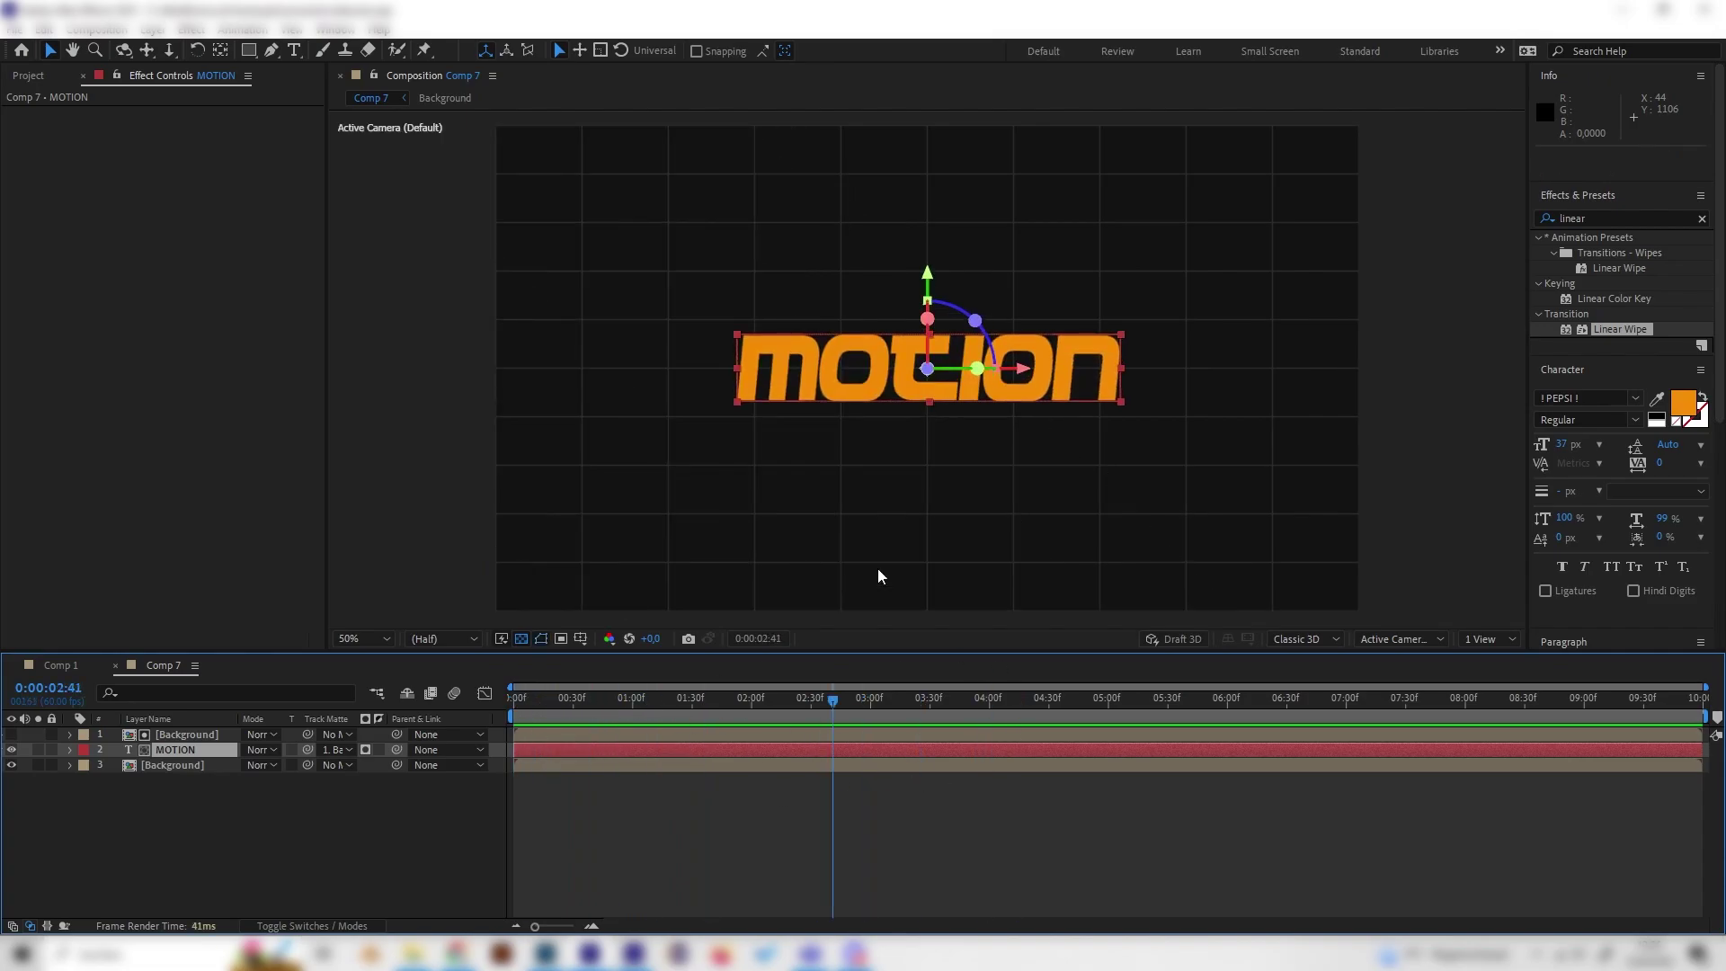
{"action": "left_click", "coordinate": [200, 819]}
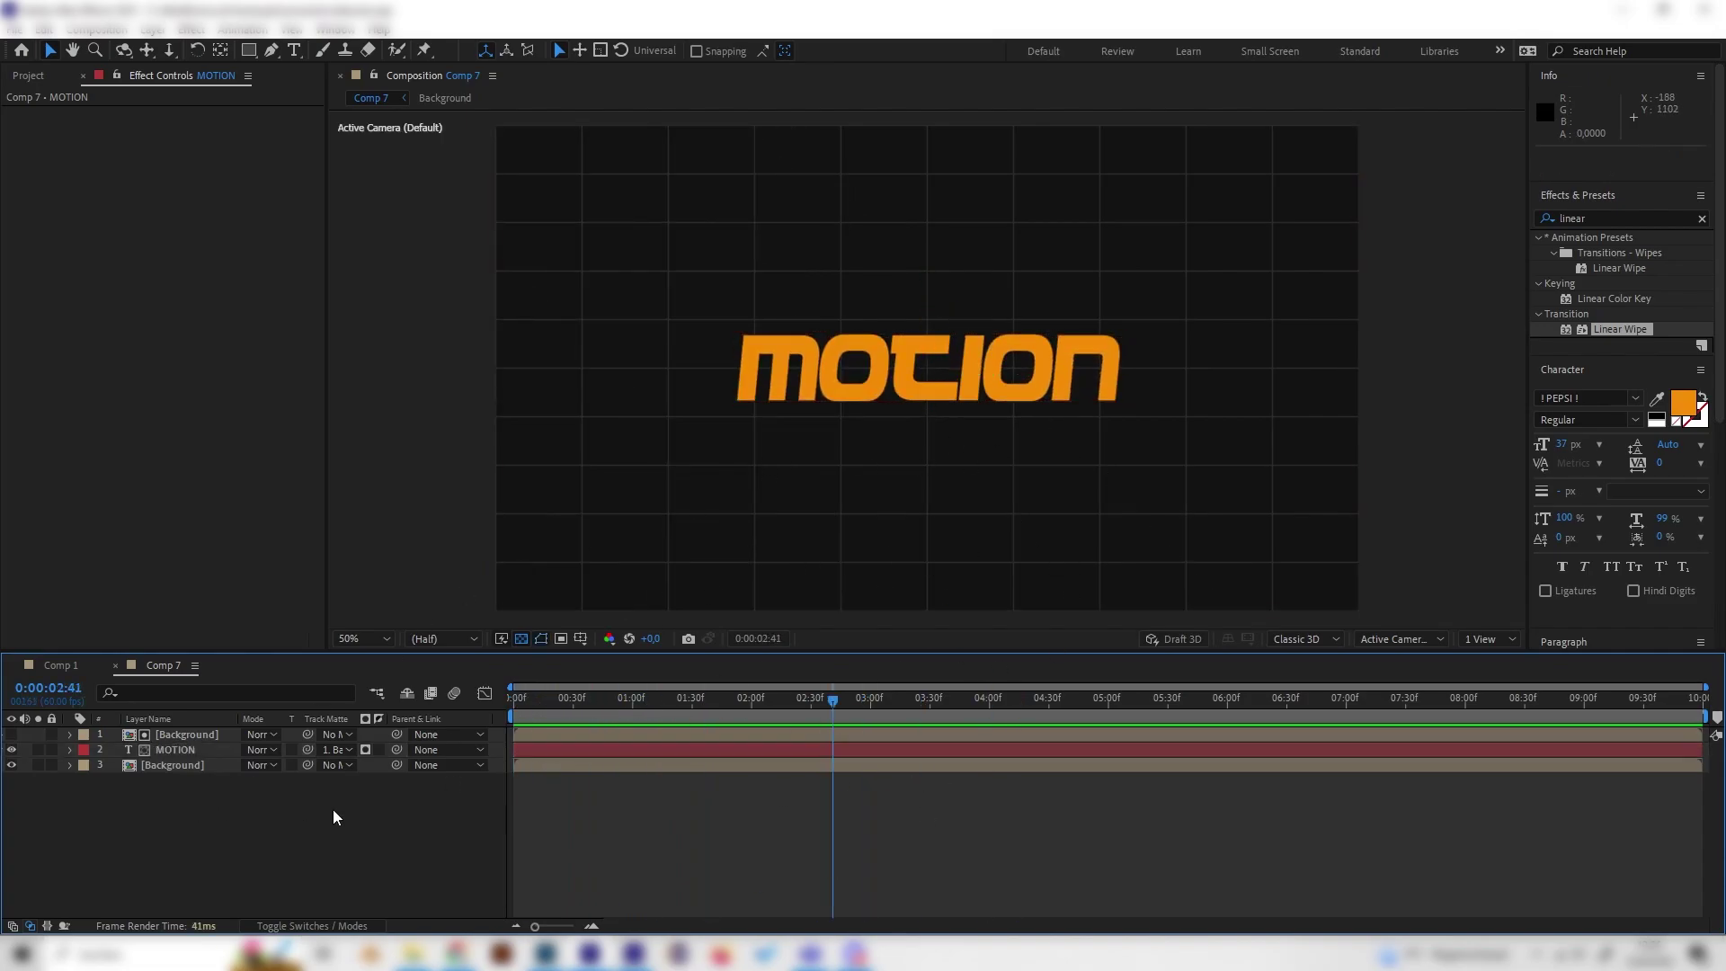
{"action": "left_click", "coordinate": [556, 700]}
{"action": "mouse_move", "coordinate": [604, 706]}
{"action": "left_mouse_down"}
{"action": "mouse_move", "coordinate": [650, 701]}
{"action": "mouse_move", "coordinate": [540, 701]}
{"action": "mouse_move", "coordinate": [581, 701]}
{"action": "left_mouse_up"}
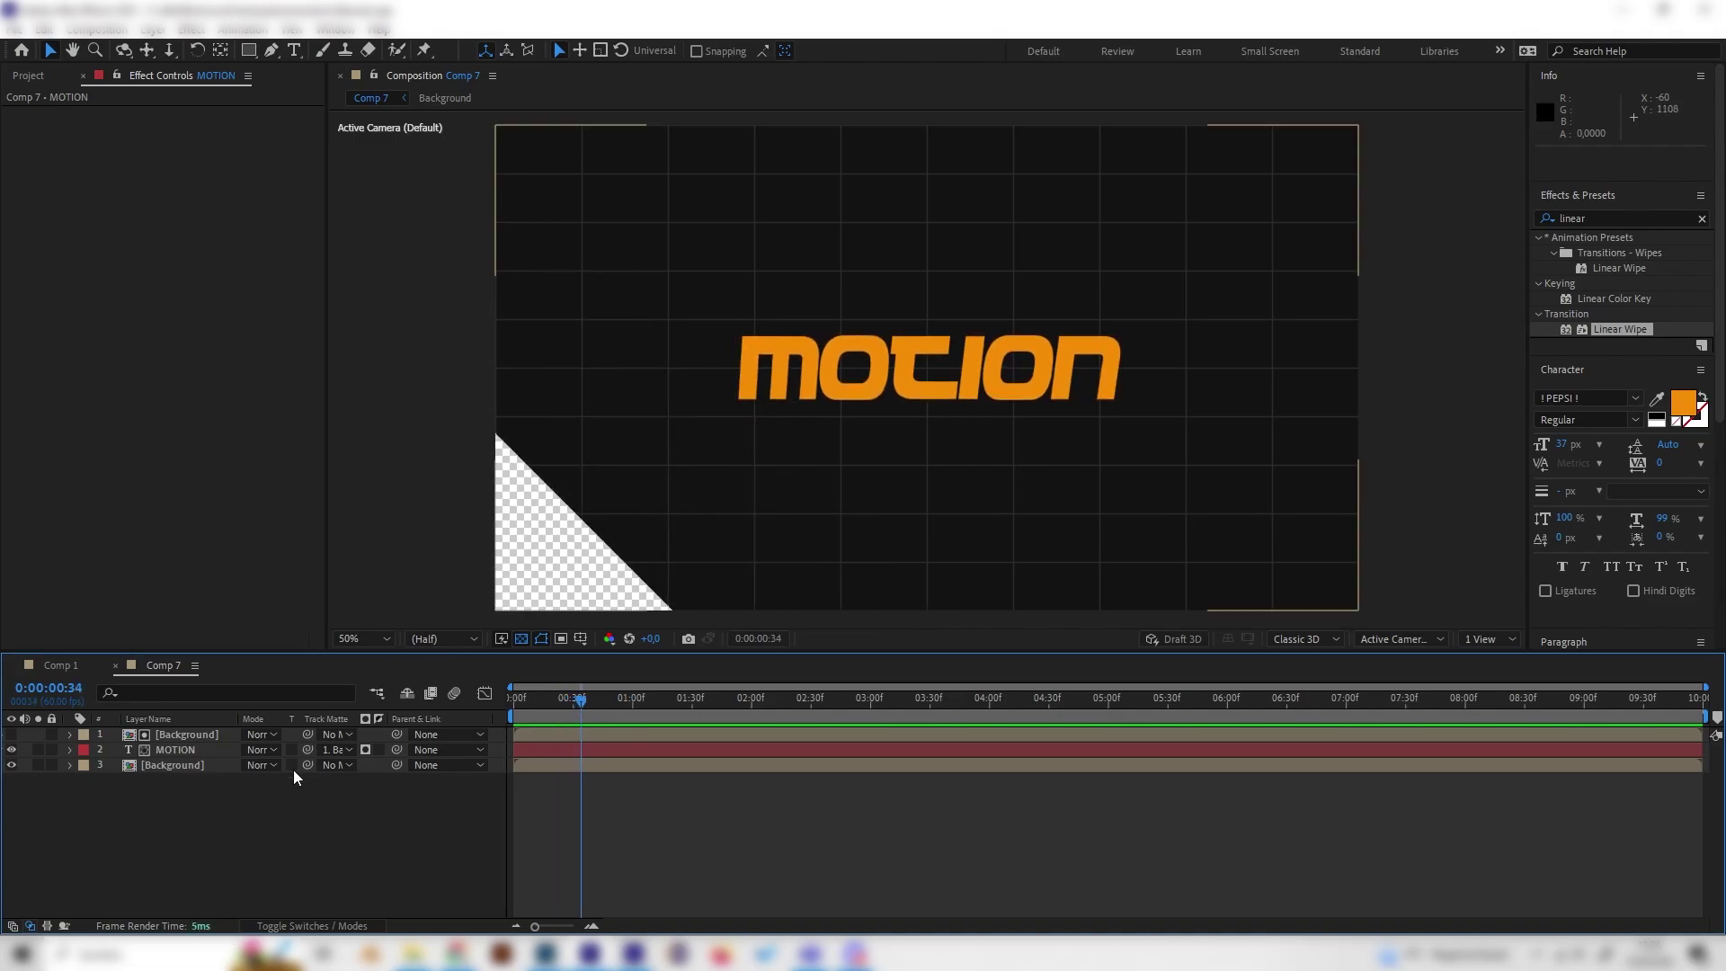
- Add a new empty shape layer on top of the other layers in Comp 7
{"action": "right_click", "coordinate": [247, 819]}
{"action": "mouse_move", "coordinate": [302, 602]}
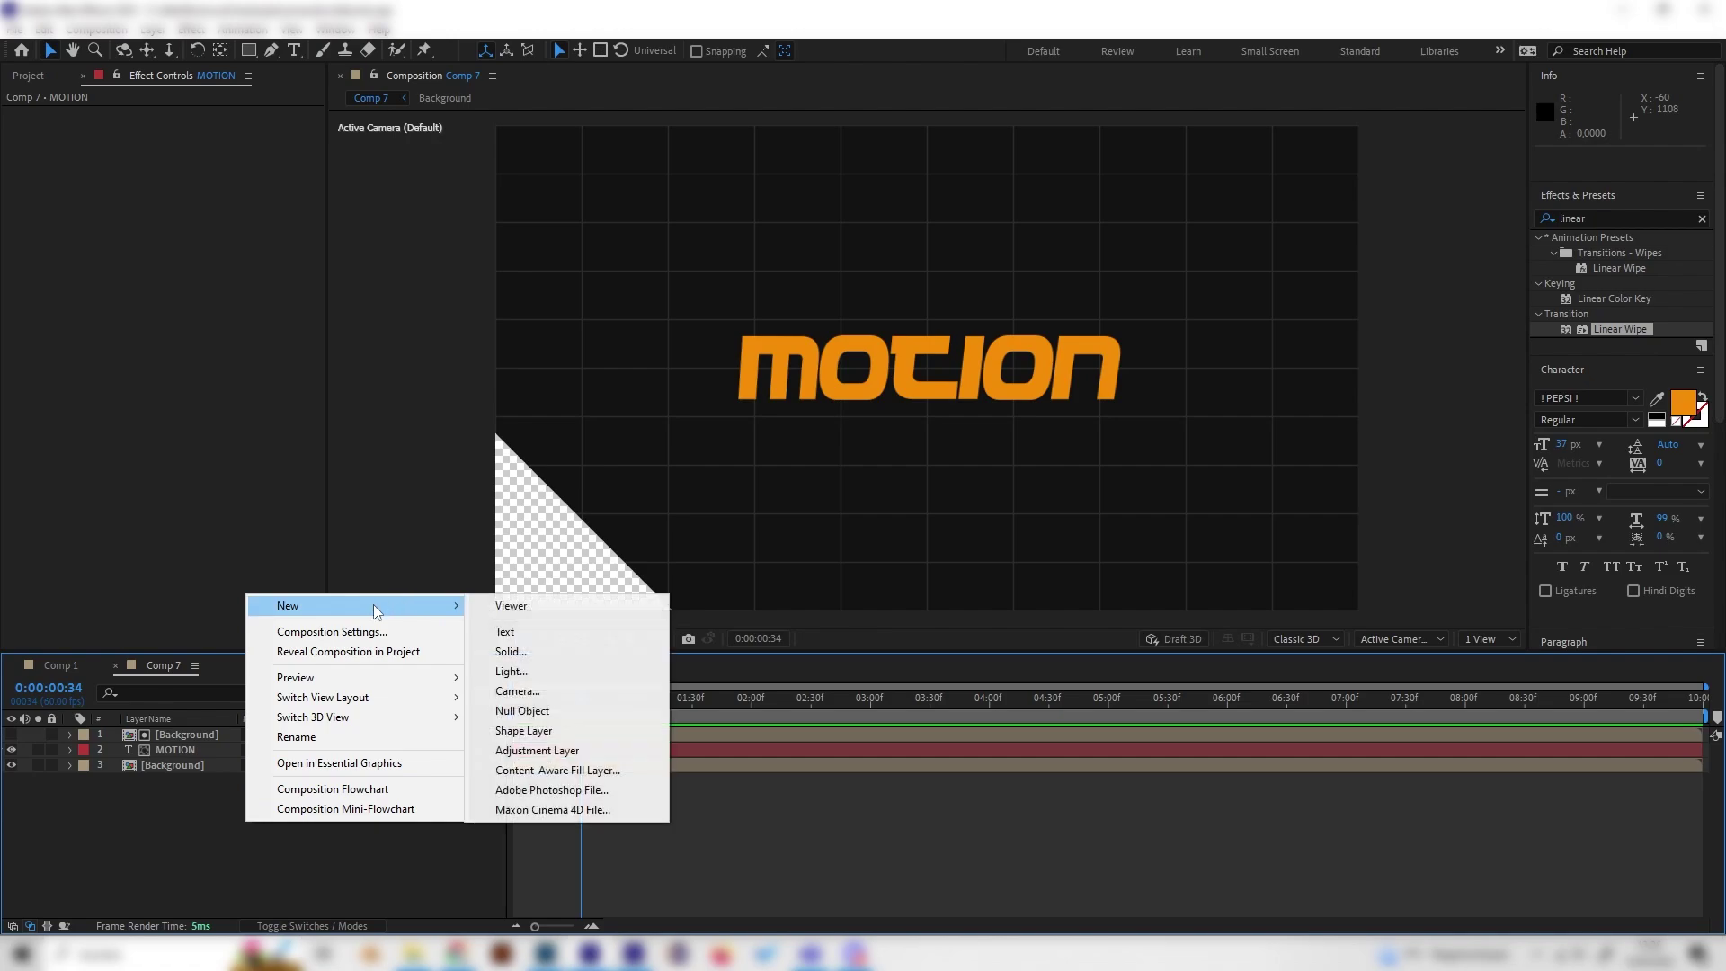
{"action": "left_click", "coordinate": [522, 730]}
{"action": "key", "text": "q"}
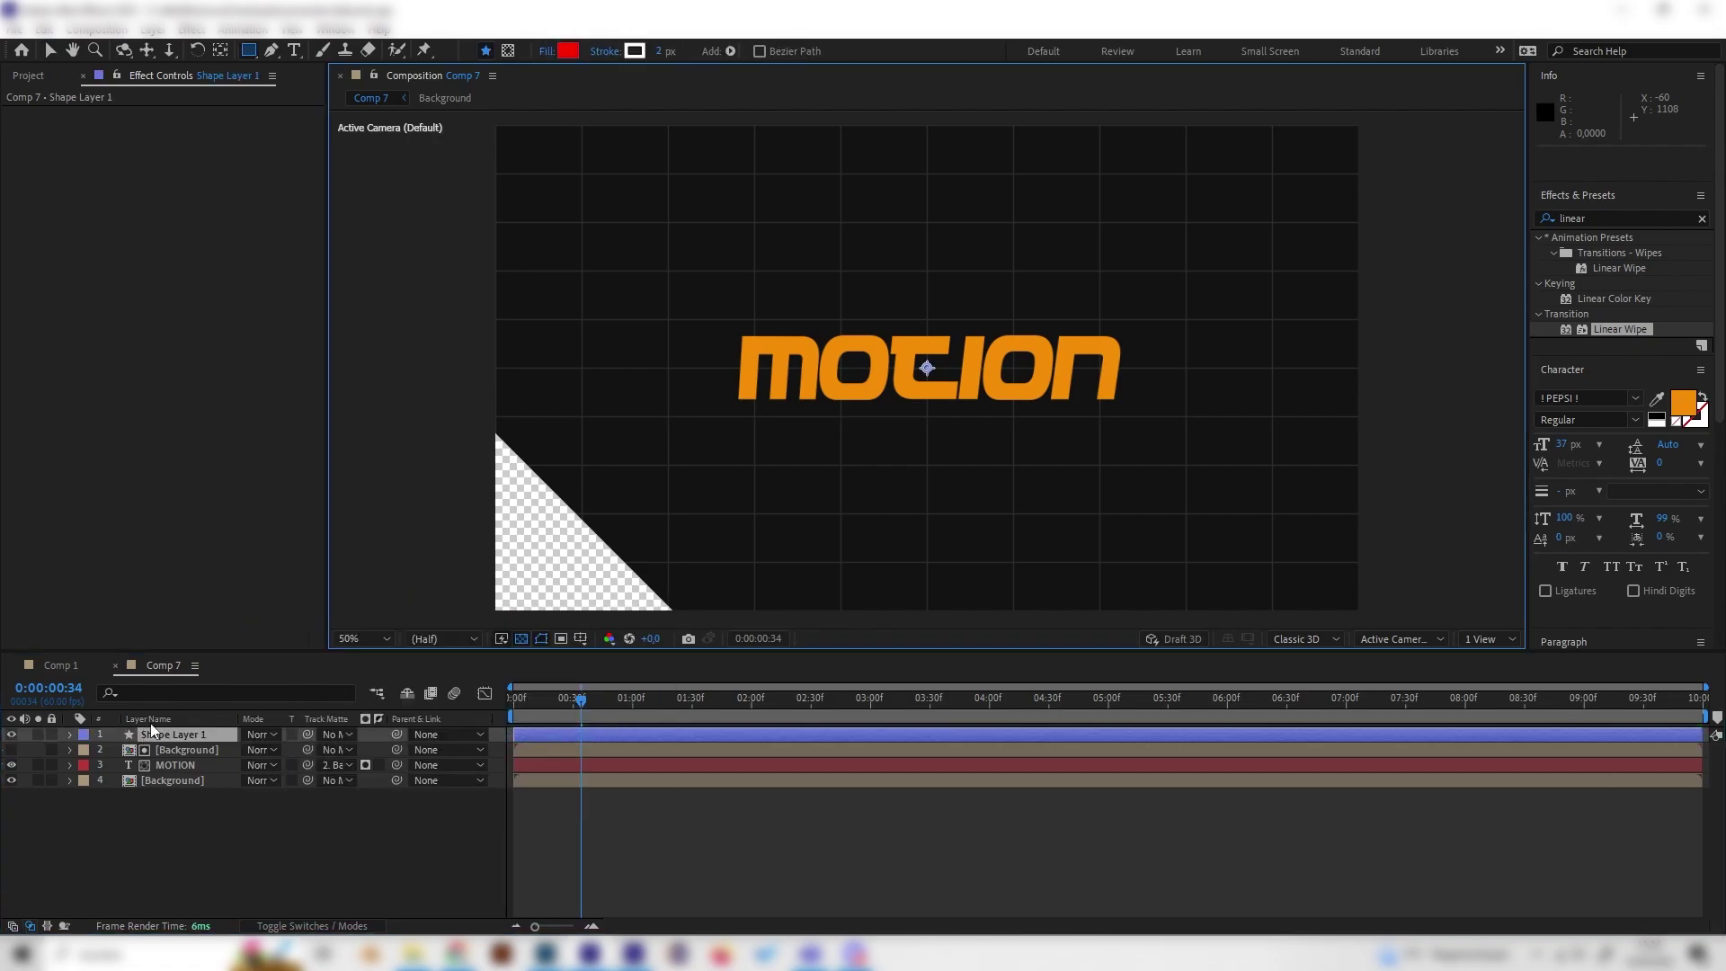
- Draw a wavy four-point Pen path beneath MOTION, from outside the frame's left edge to below its lower right corner
{"action": "left_click", "coordinate": [270, 52]}
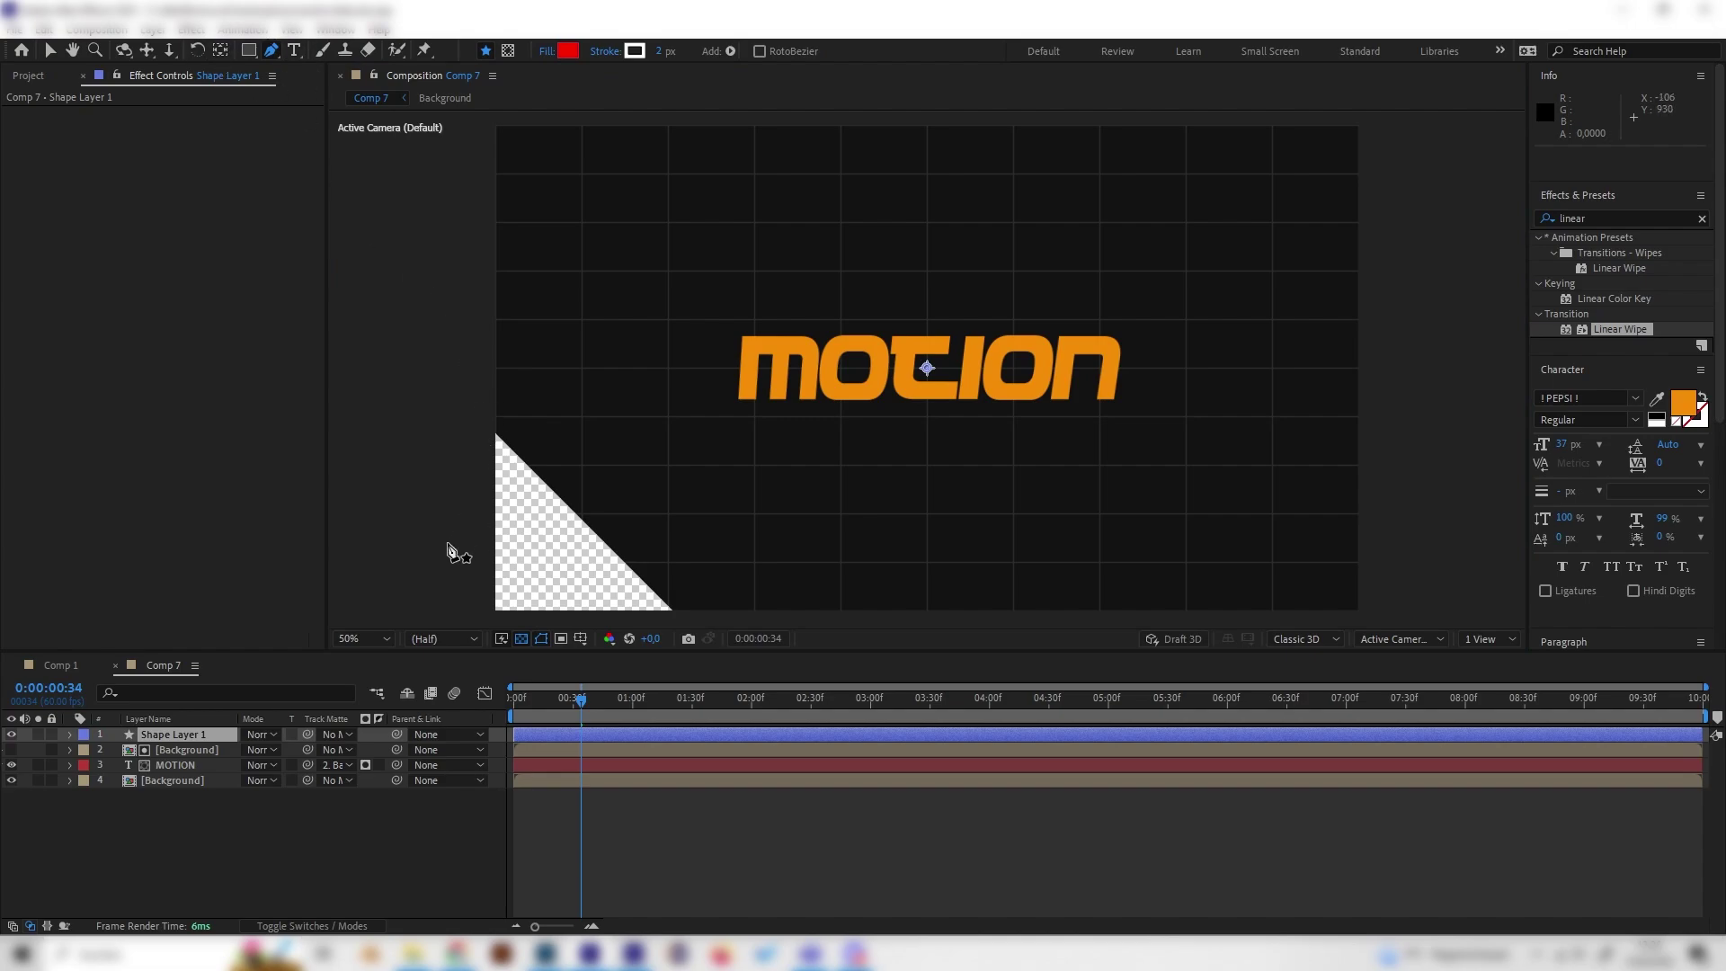
{"action": "left_click", "coordinate": [447, 542]}
{"action": "left_click_drag", "start_coordinate": [711, 510], "coordinate": [834, 614]}
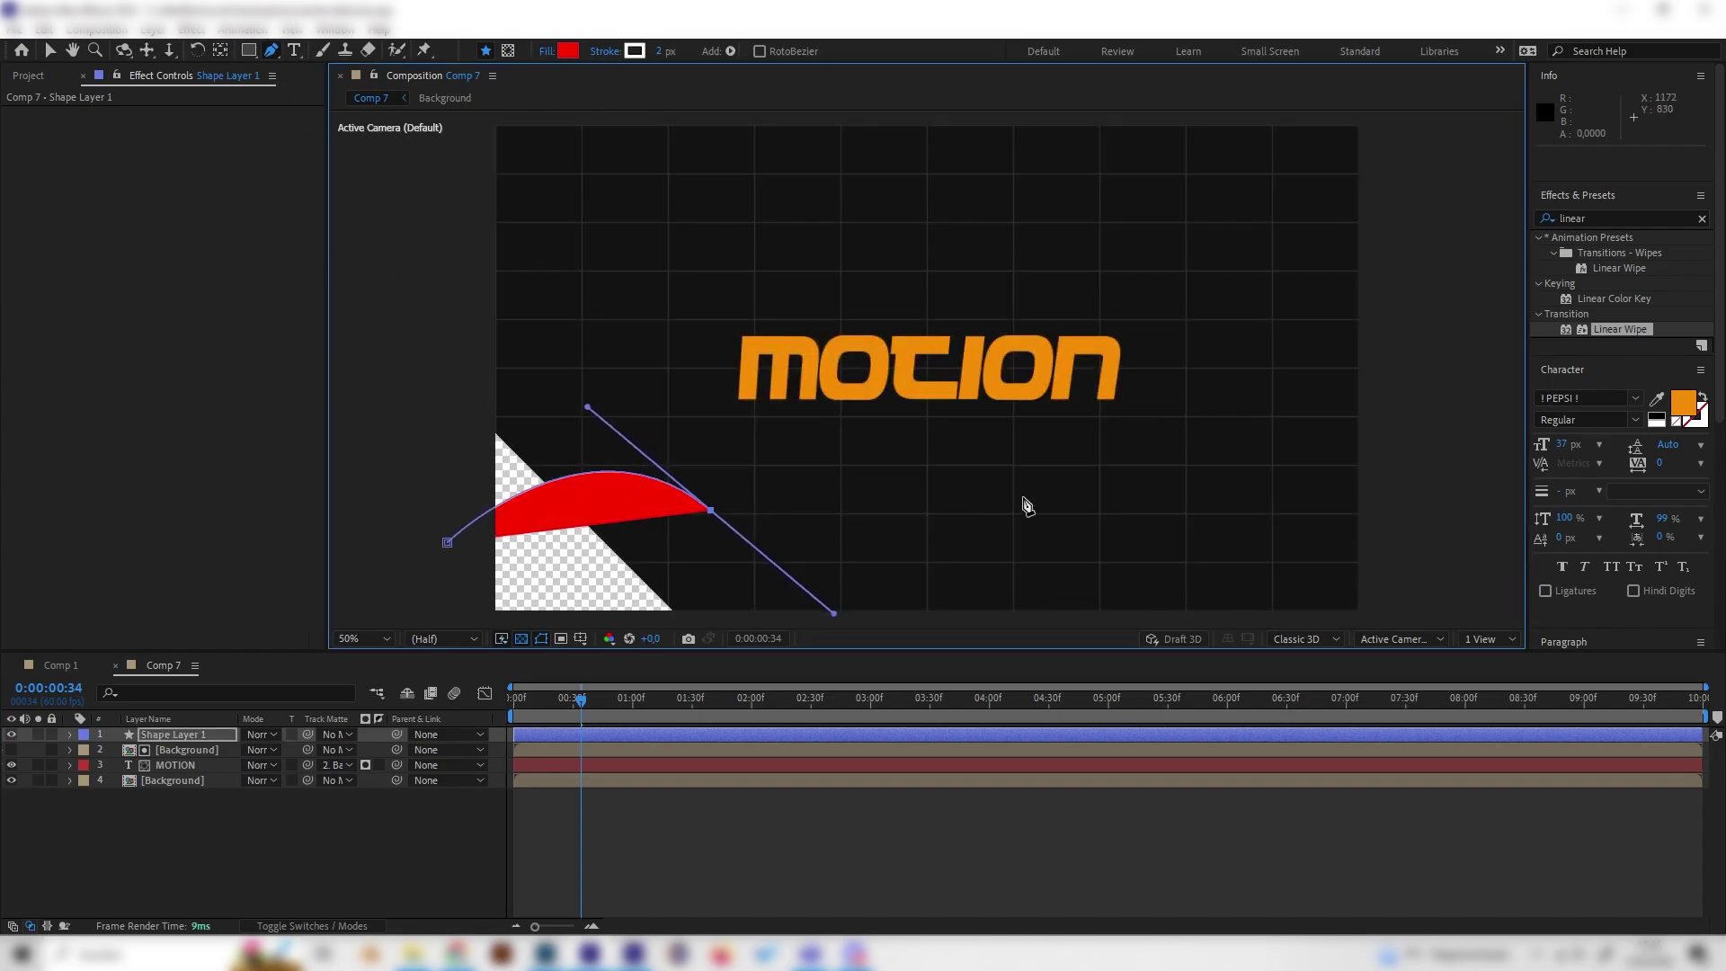
{"action": "left_click_drag", "start_coordinate": [1023, 496], "coordinate": [1117, 446]}
{"action": "key", "text": "ctrl+z"}
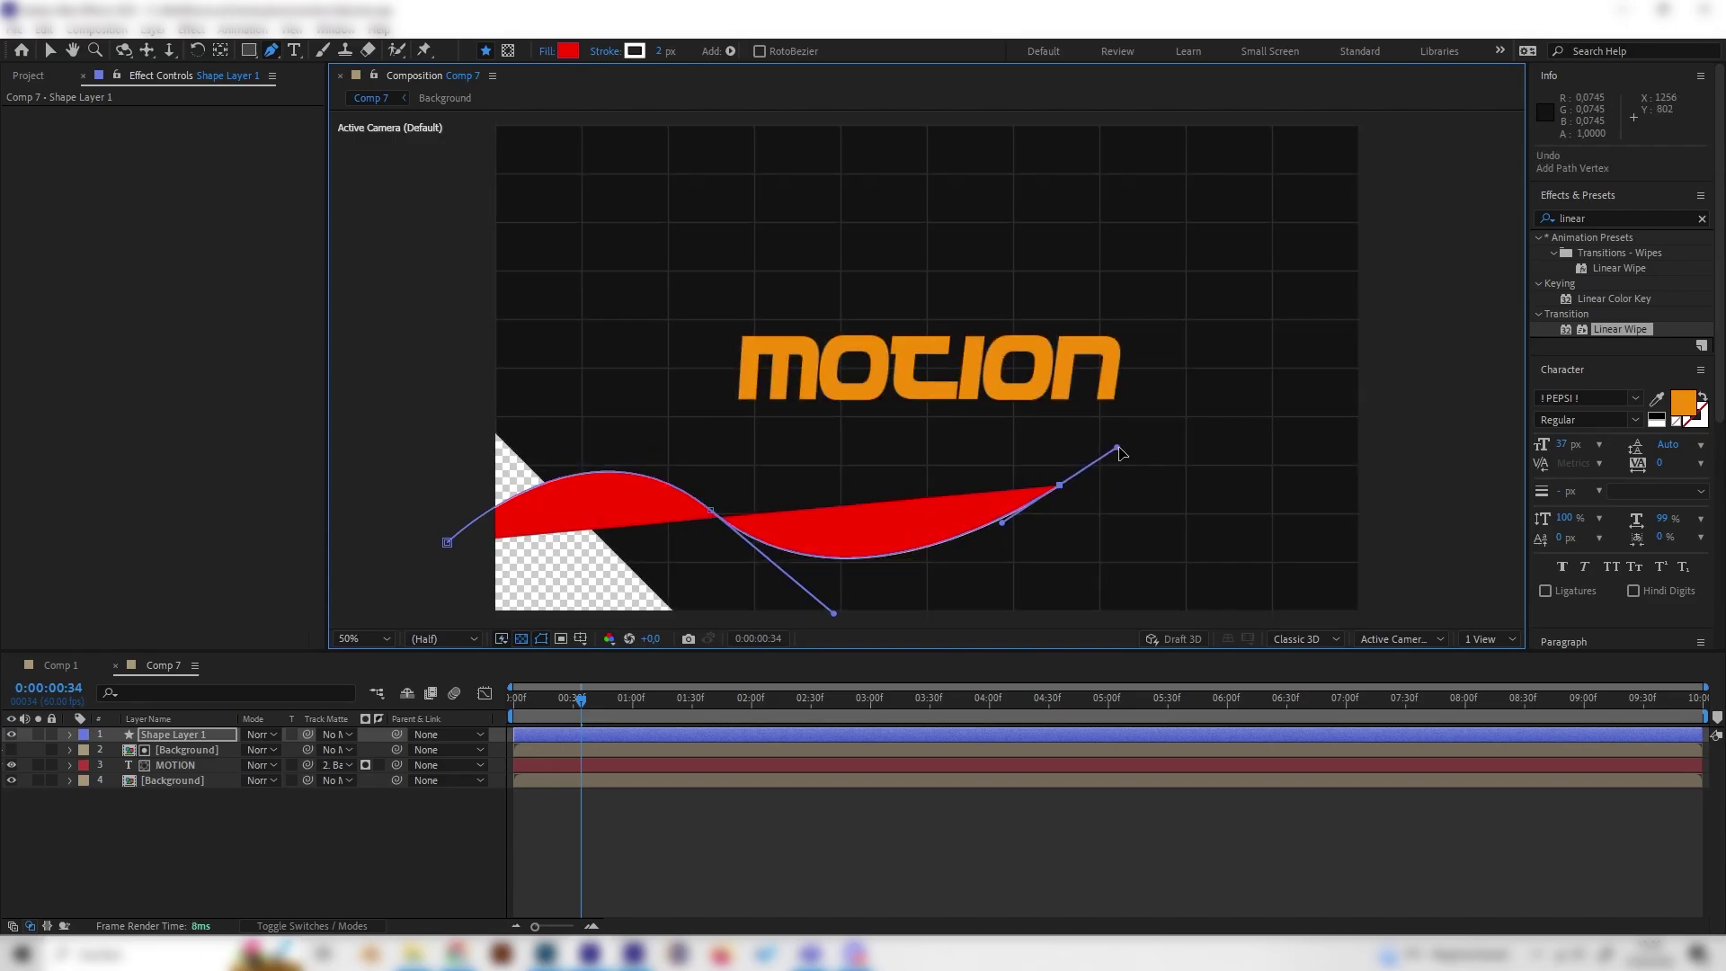
{"action": "key", "text": "comma"}
{"action": "left_click_drag", "start_coordinate": [1105, 543], "coordinate": [1104, 620]}
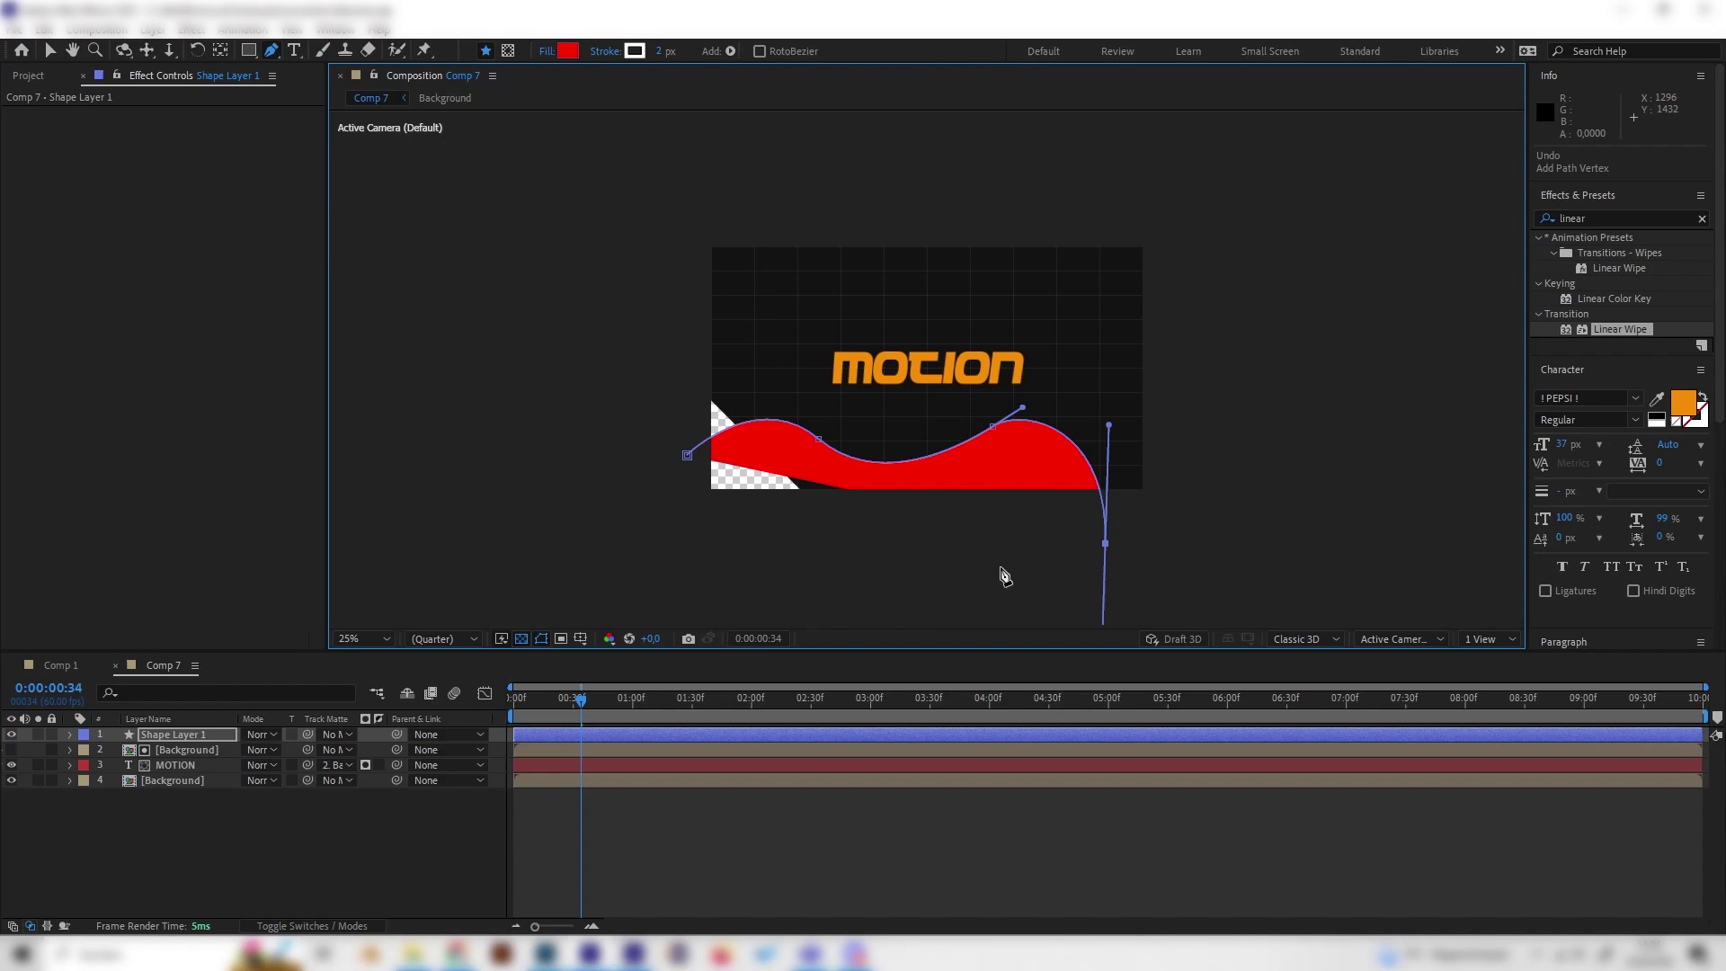
- Preview the wave to 0:00:01:20, expand the contents of Shape 1 and delete its Fill
{"action": "left_click", "coordinate": [580, 701]}
{"action": "key", "text": "space"}
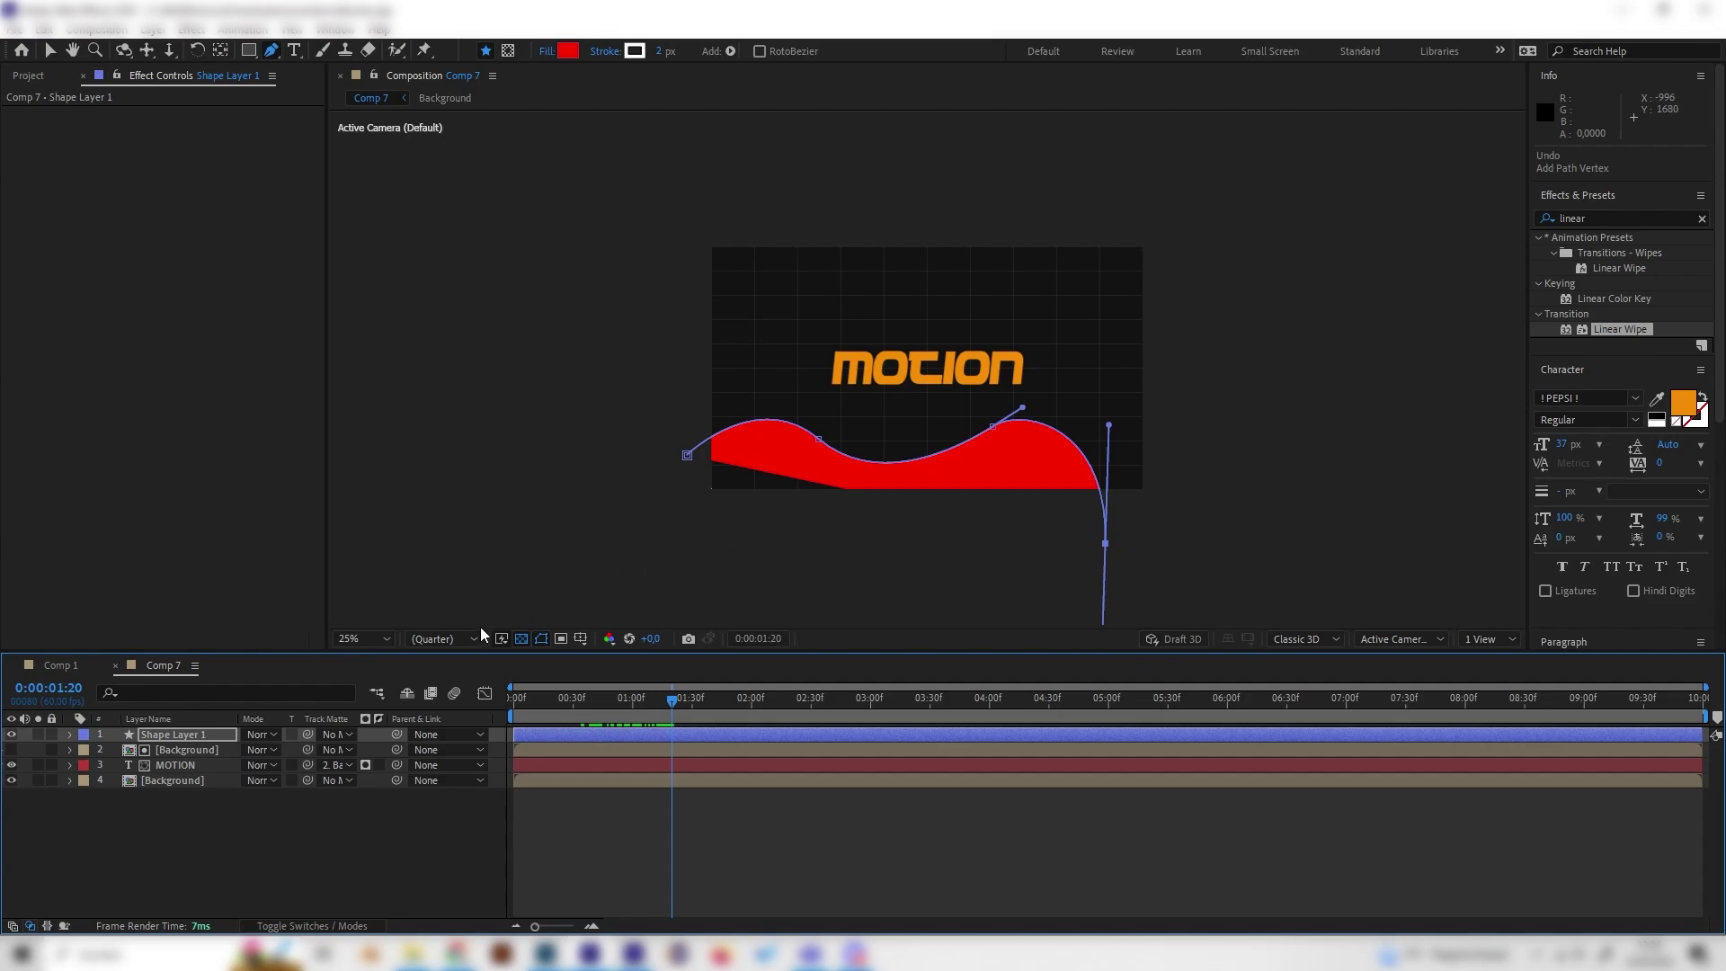
{"action": "left_click", "coordinate": [129, 734]}
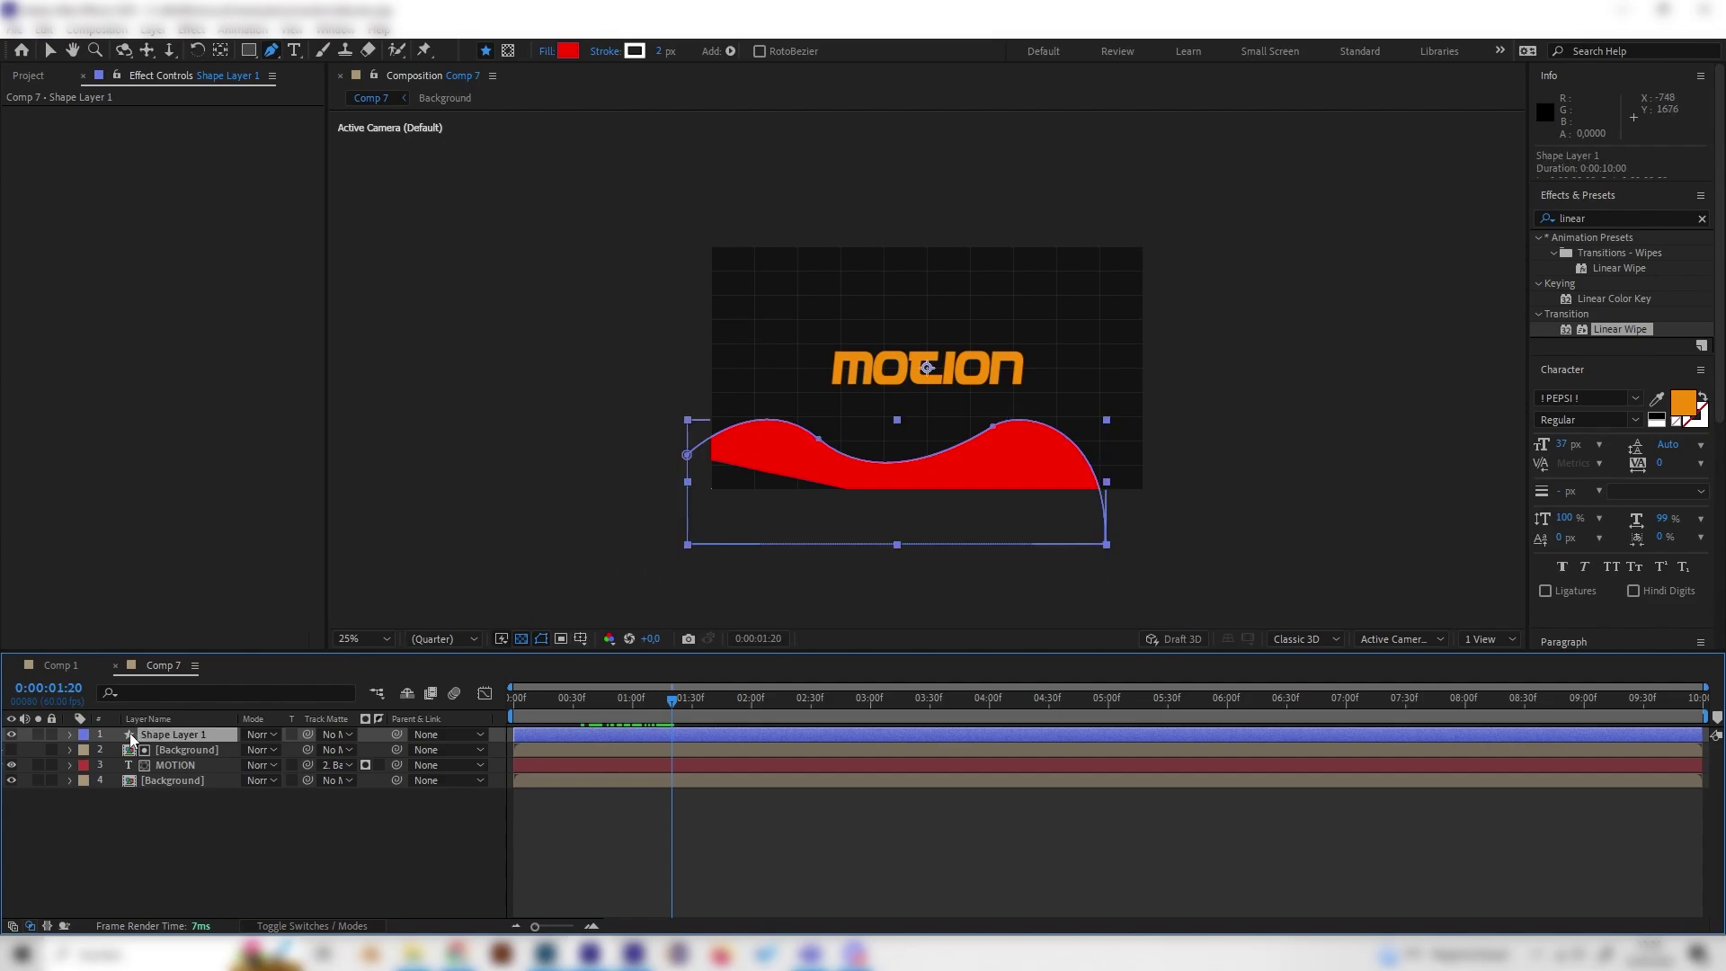
{"action": "left_click", "coordinate": [69, 734]}
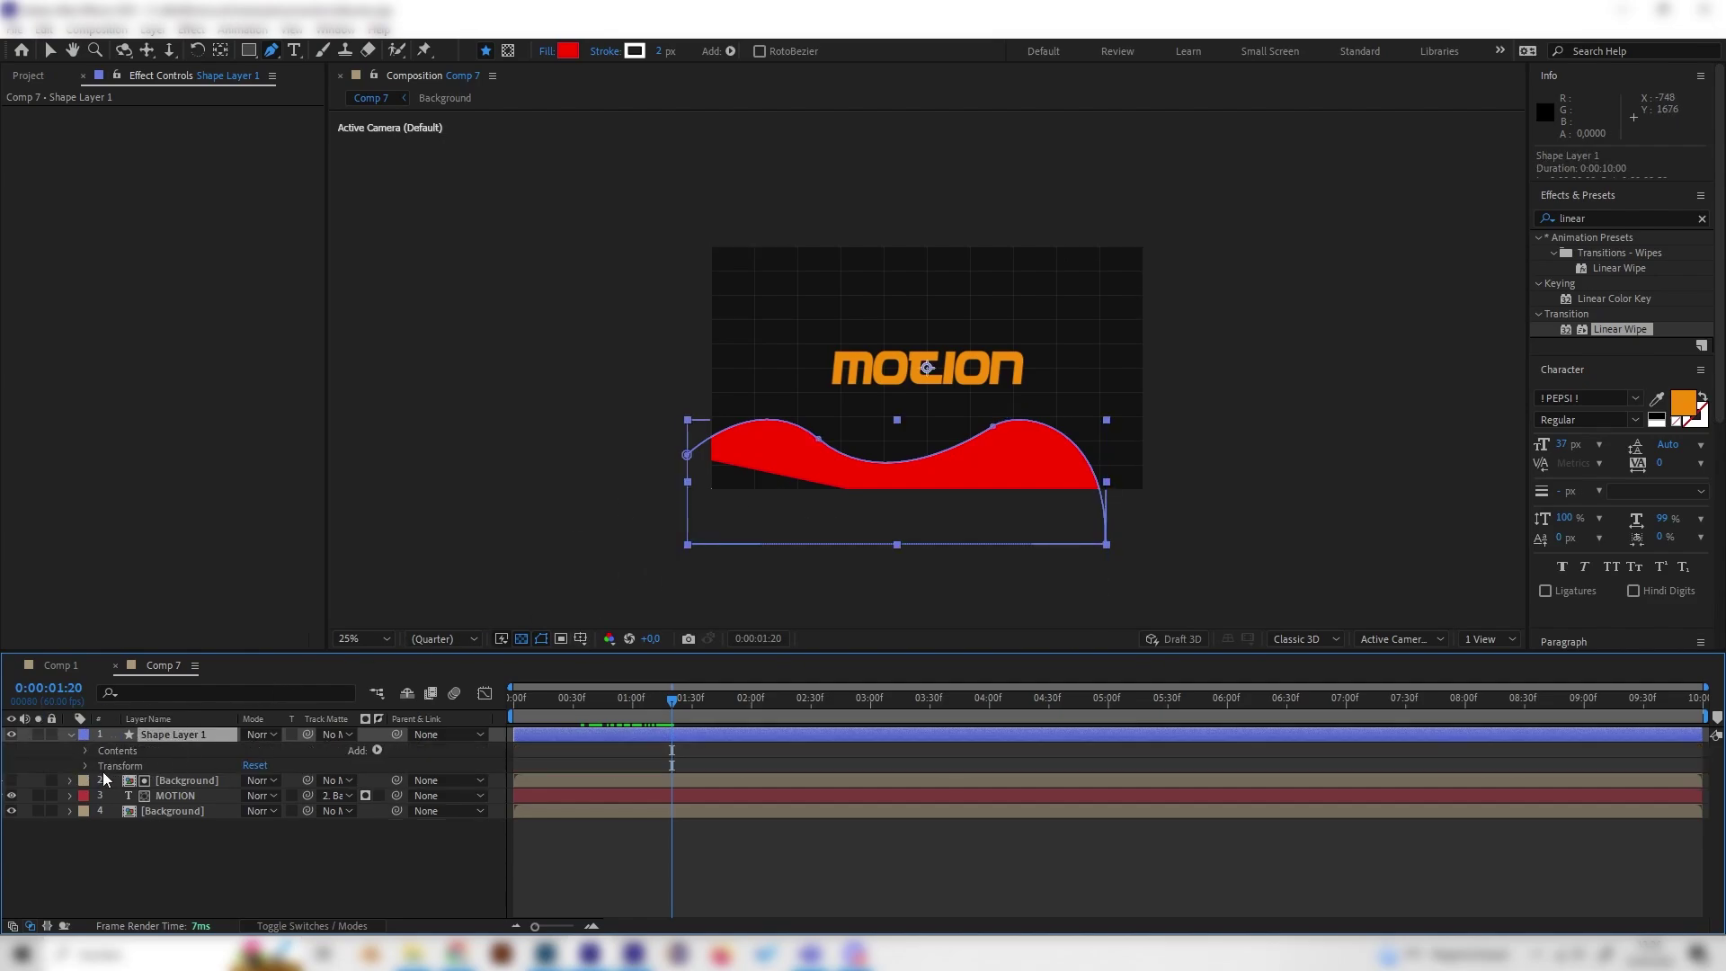
{"action": "left_click", "coordinate": [86, 751]}
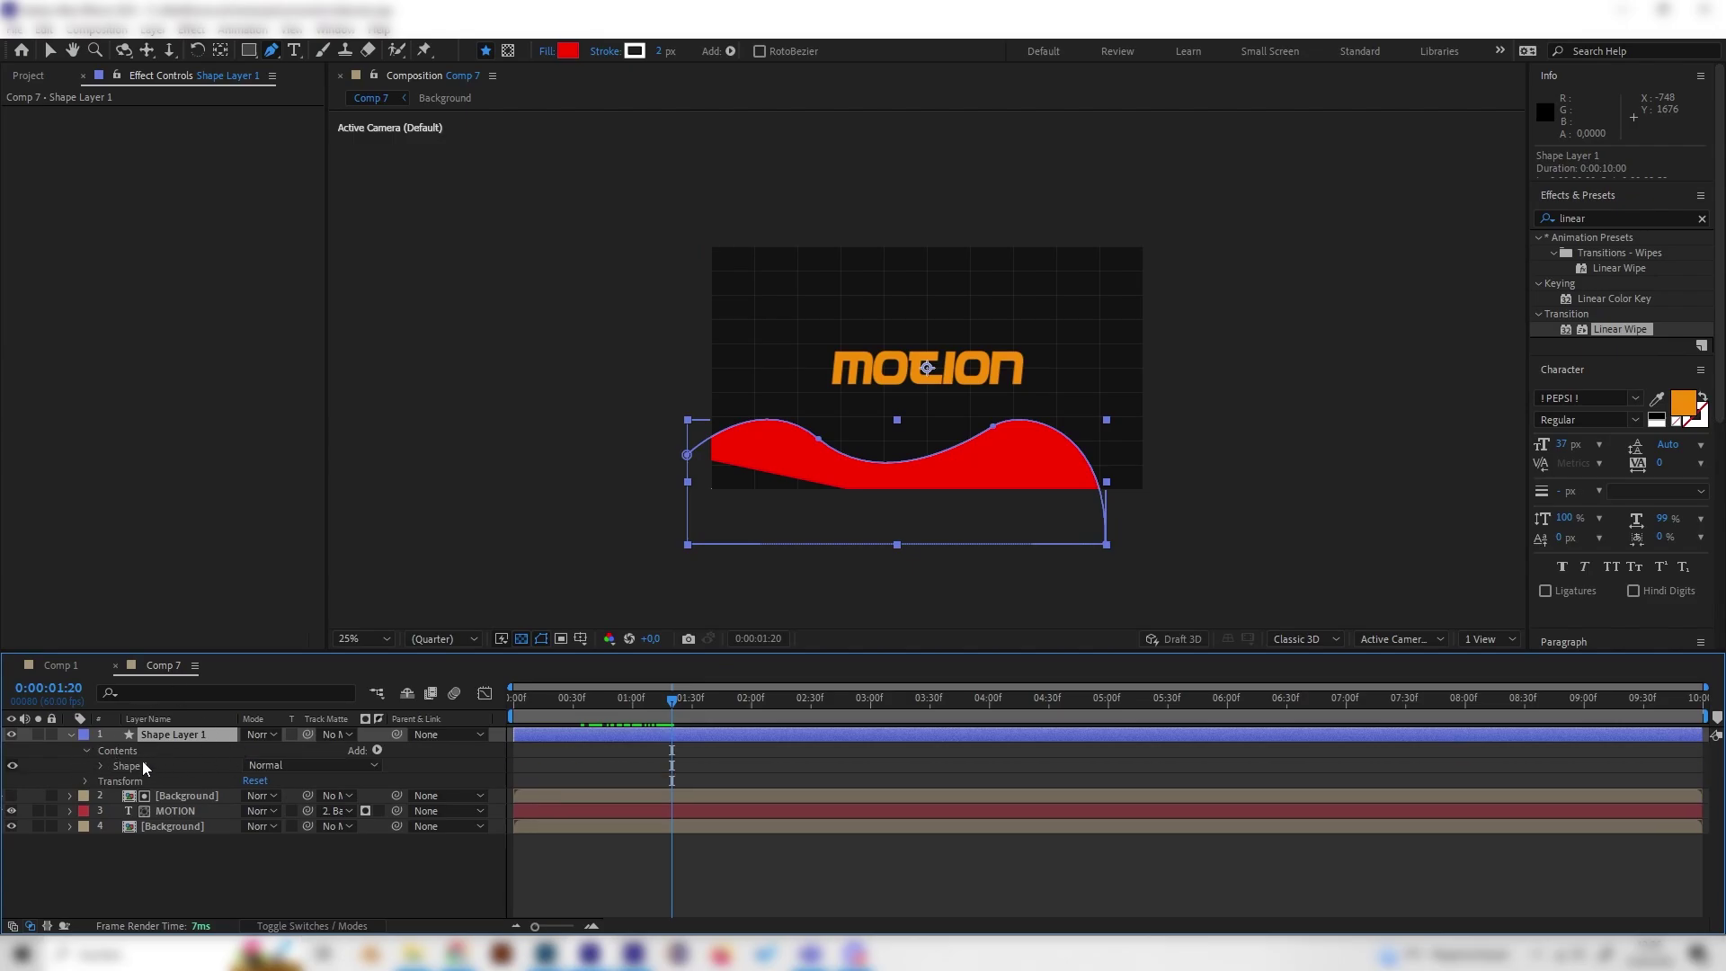
{"action": "left_click", "coordinate": [100, 766]}
{"action": "left_click", "coordinate": [146, 800]}
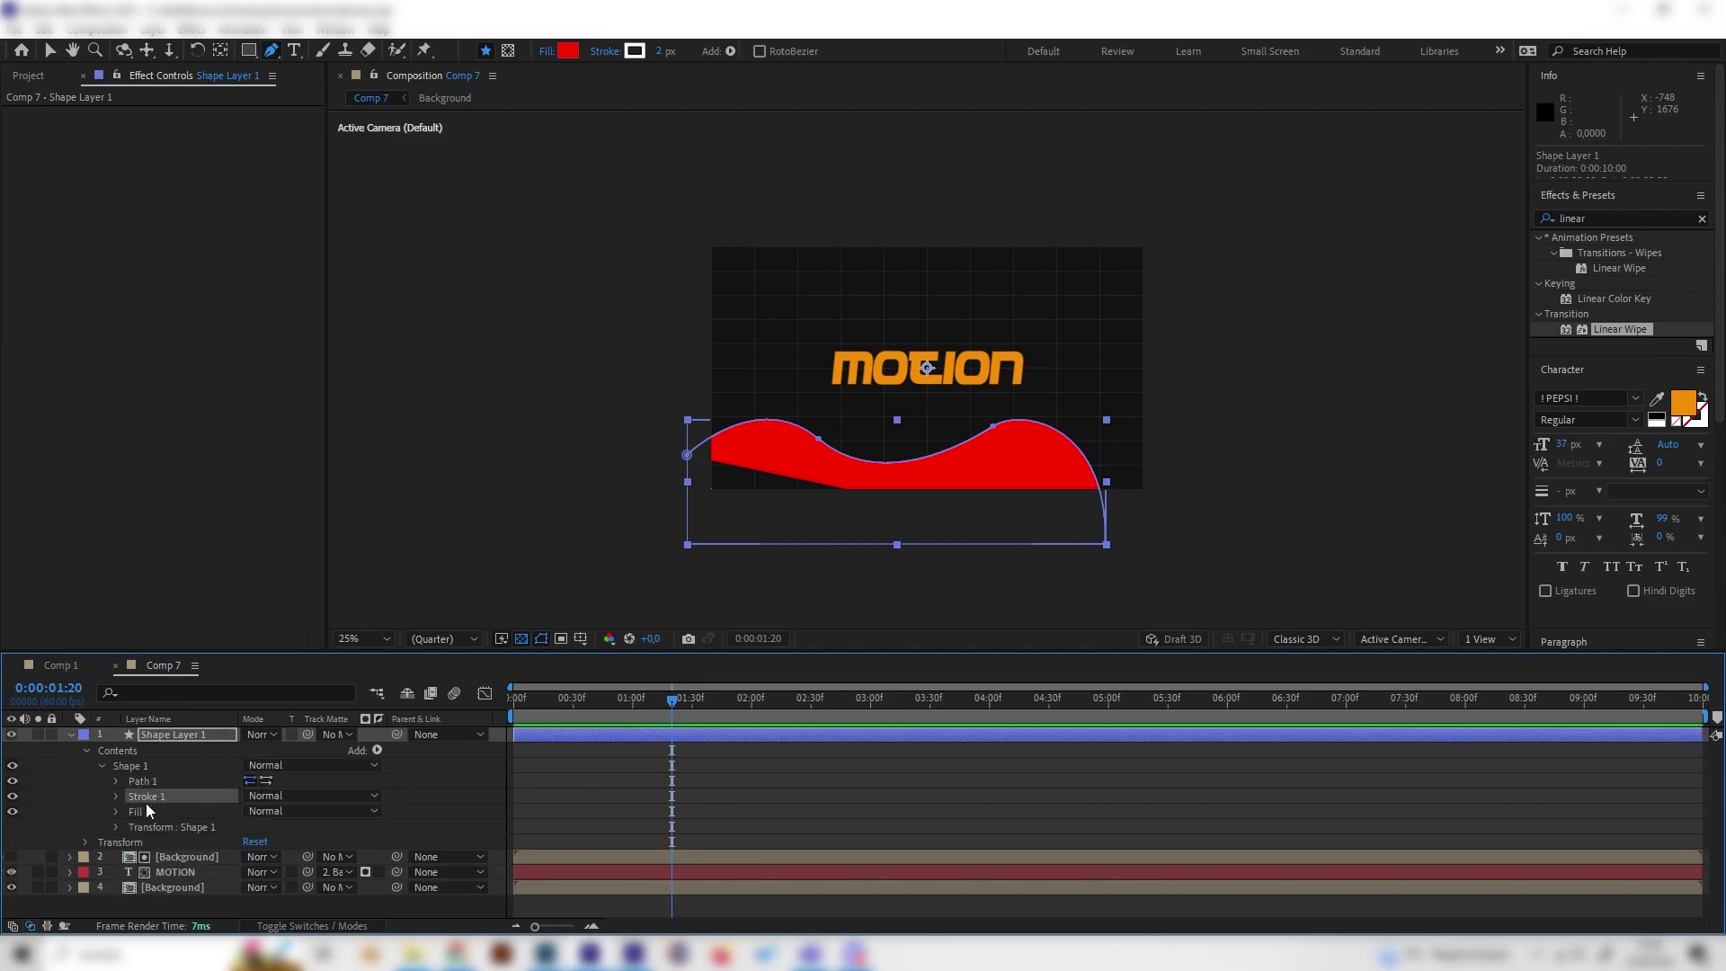
{"action": "left_click", "coordinate": [146, 810]}
{"action": "key", "text": "Delete"}
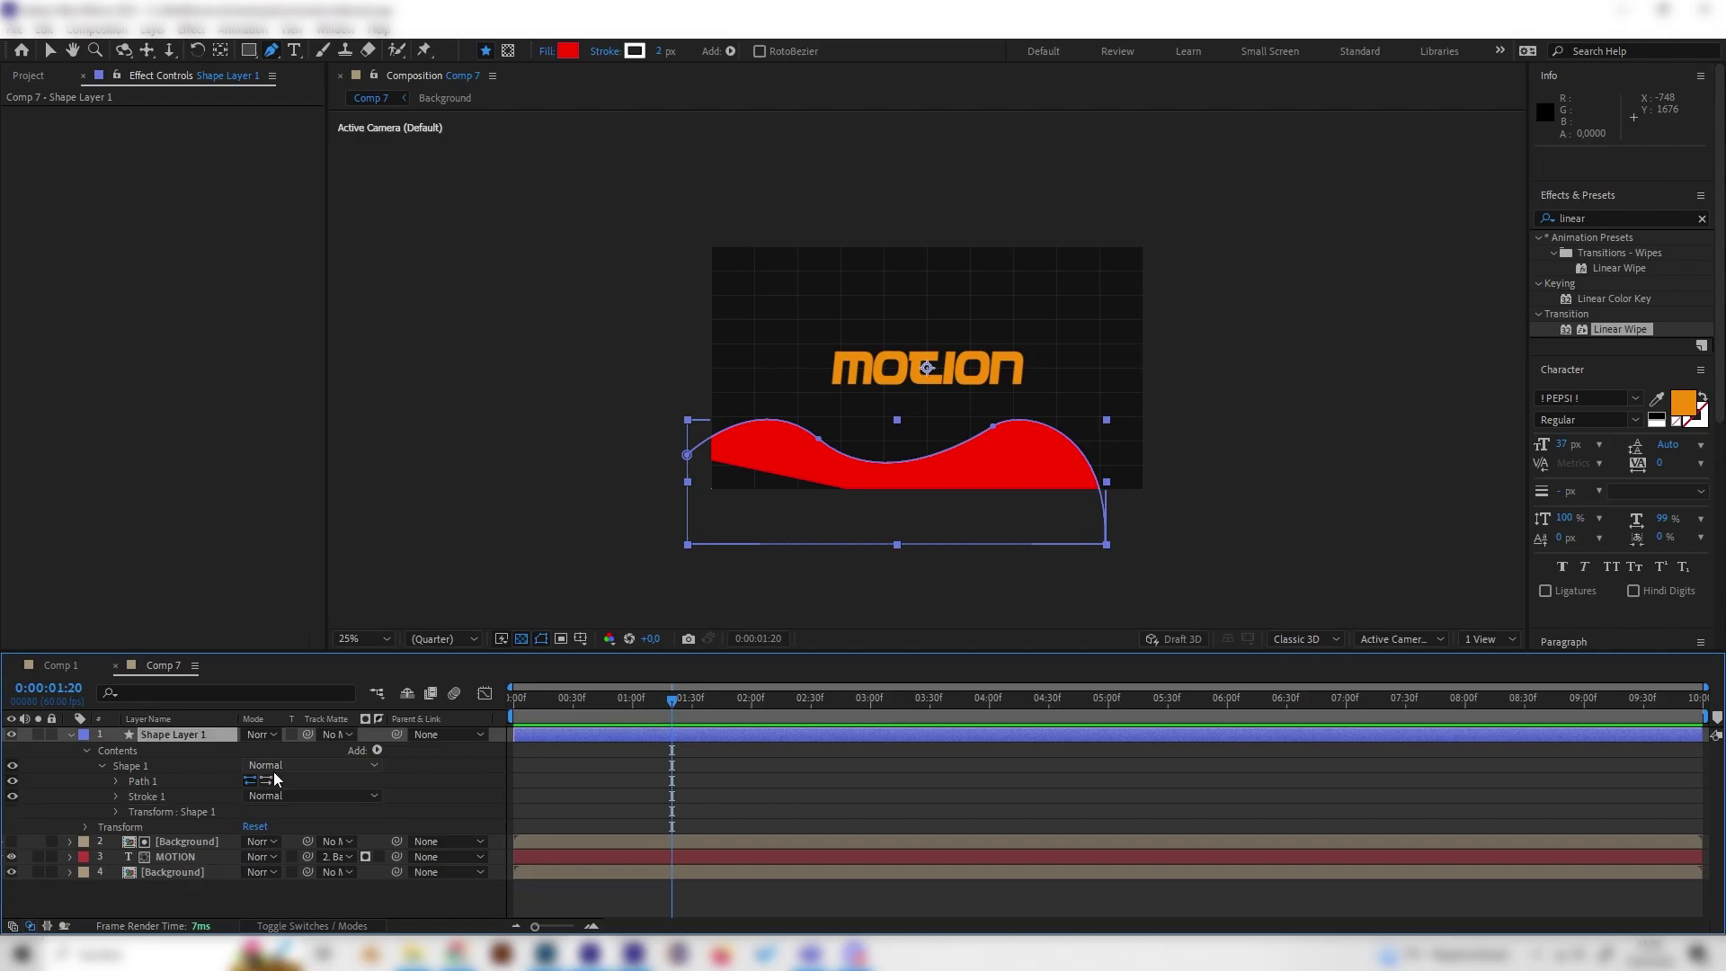
- Set the wave's Stroke Width to 25 and check the line at a different magnification
{"action": "left_click", "coordinate": [115, 797]}
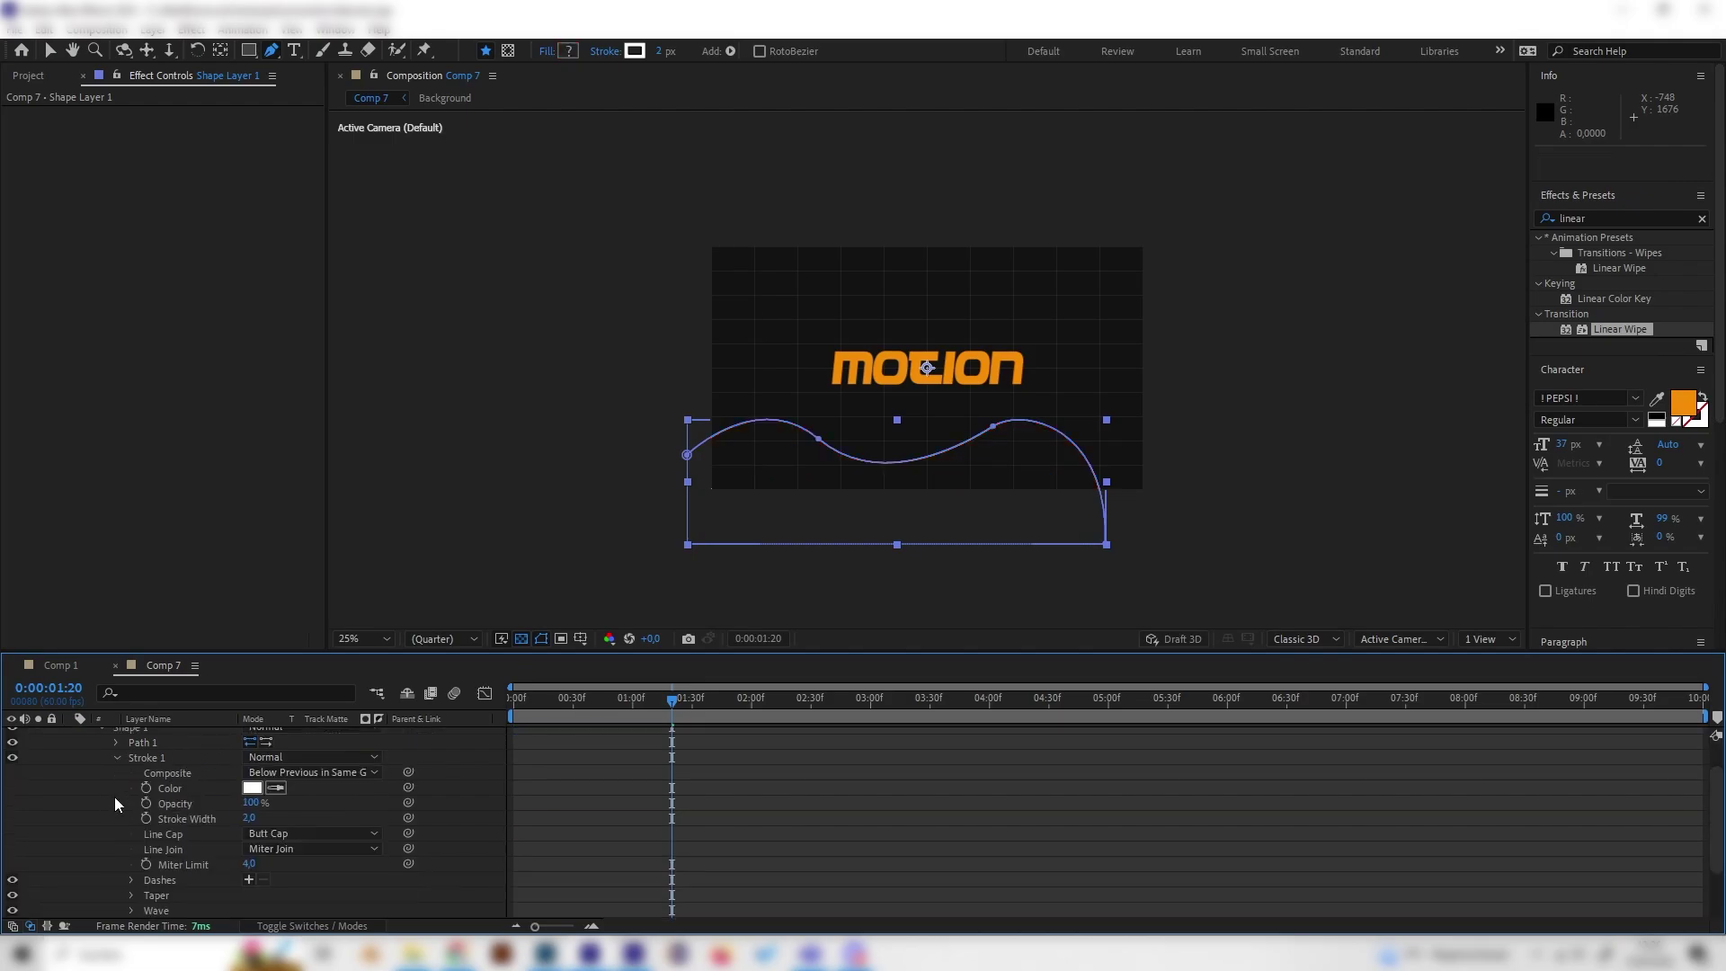
{"action": "left_click", "coordinate": [246, 818]}
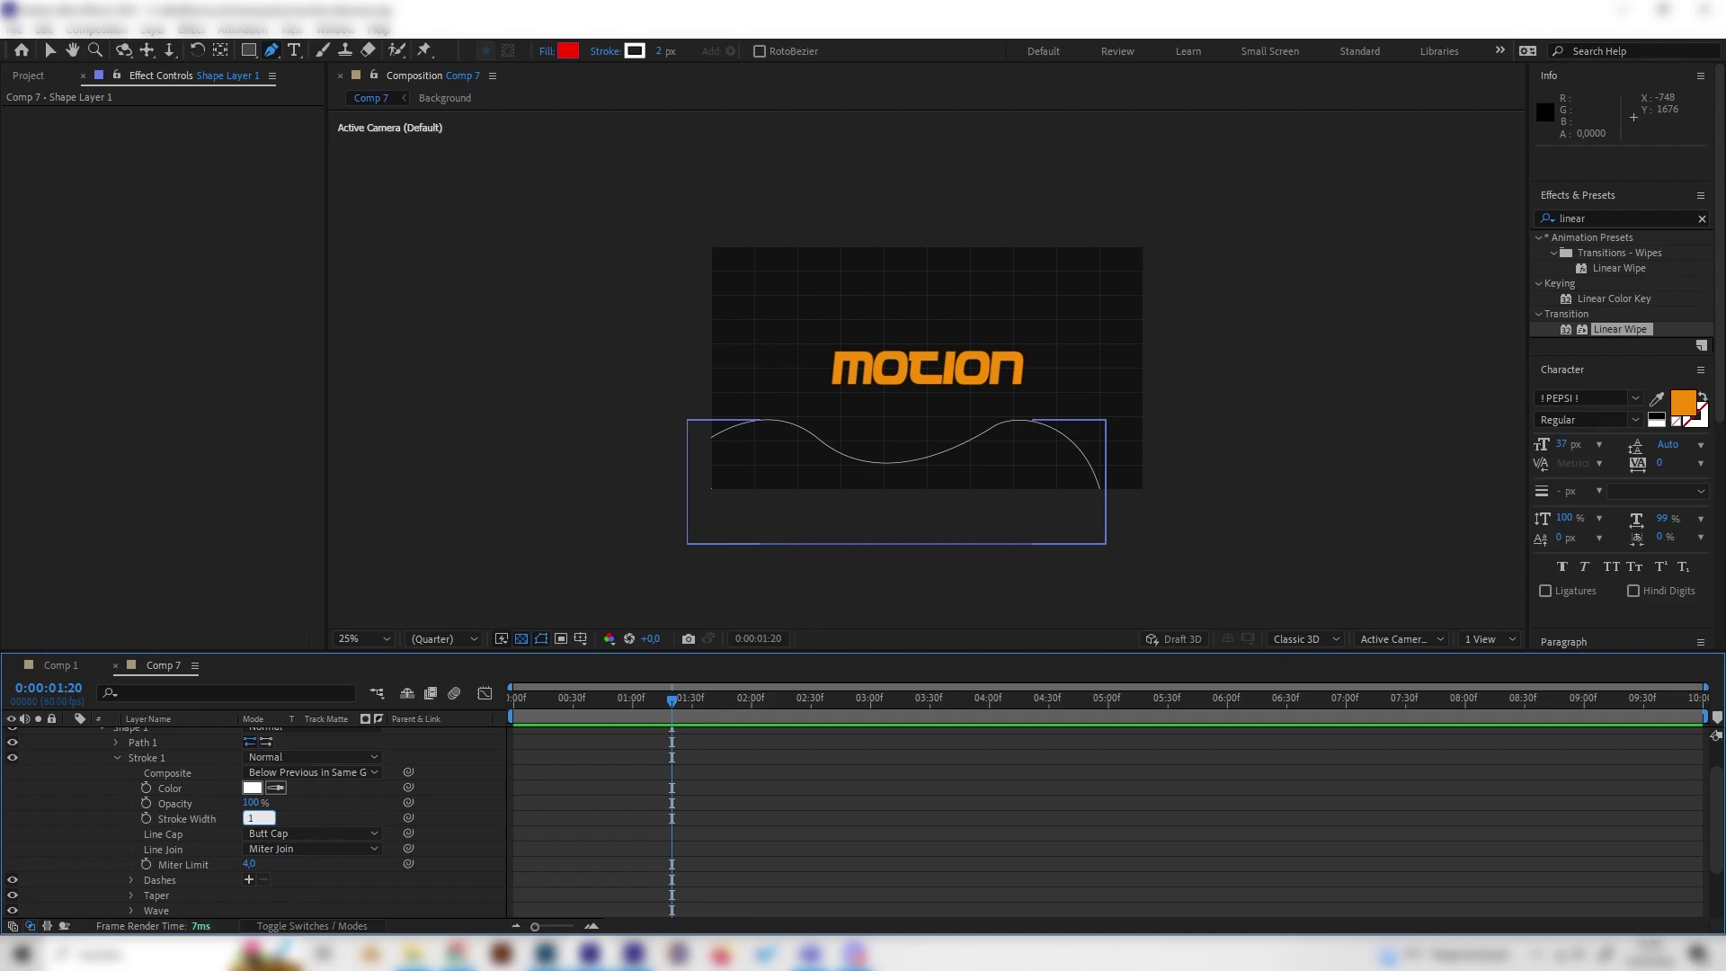
{"action": "key", "text": "Return"}
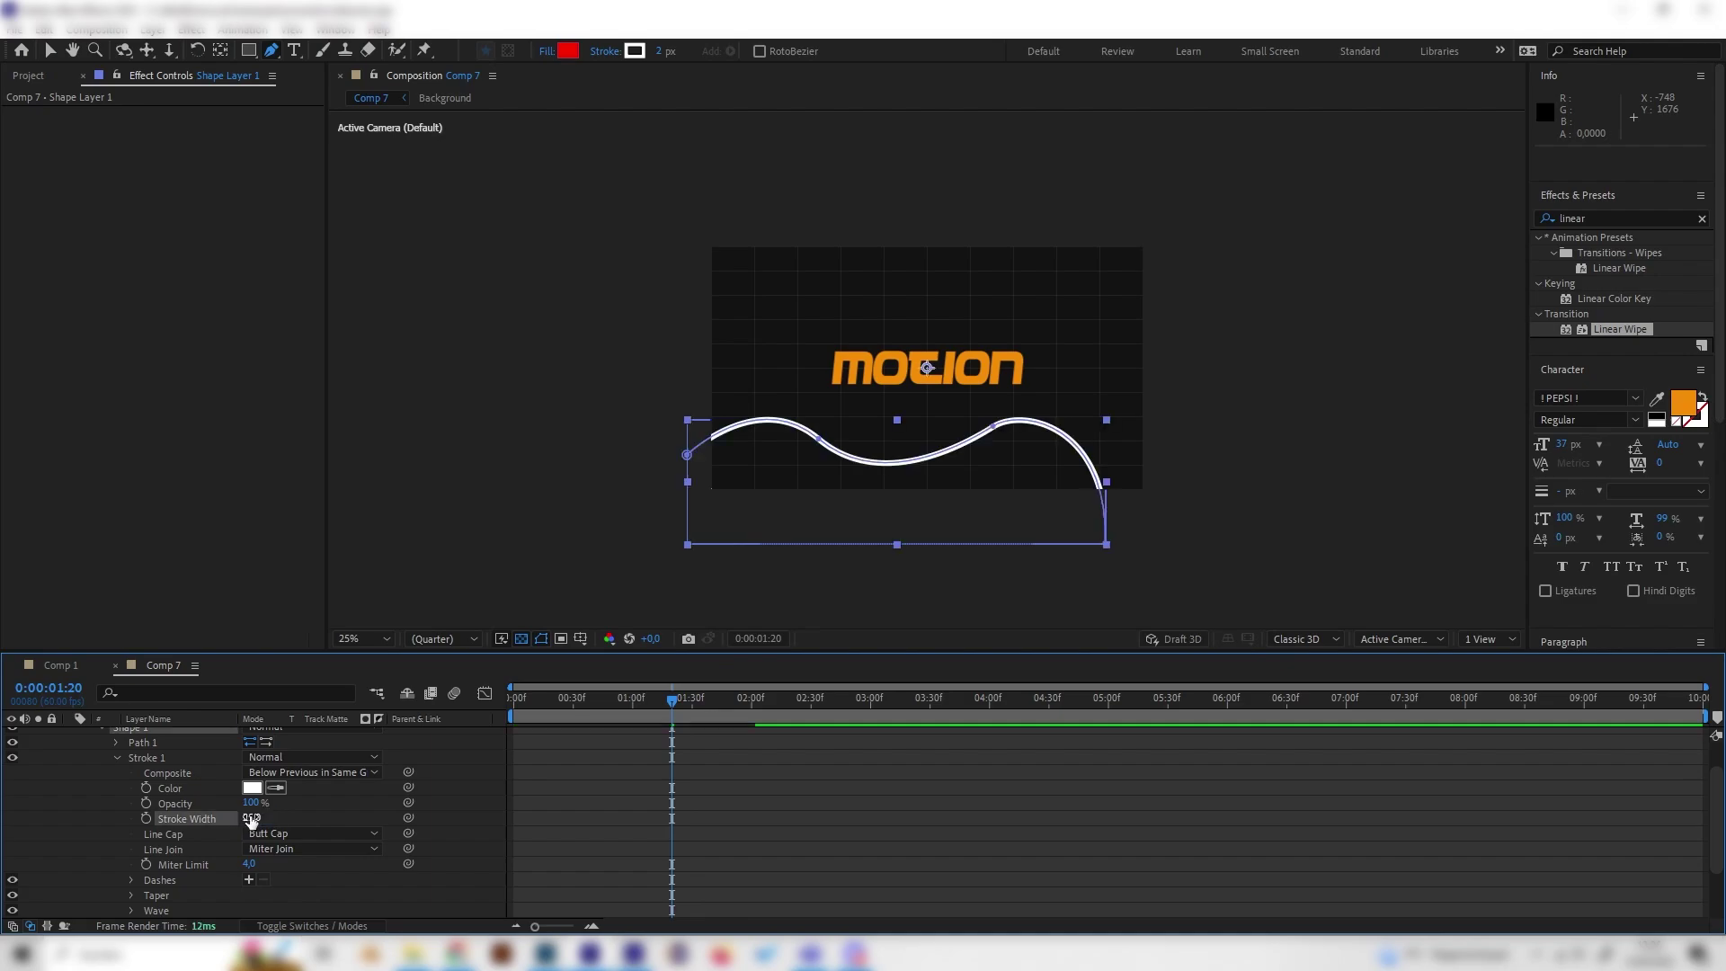
{"action": "key", "text": "period"}
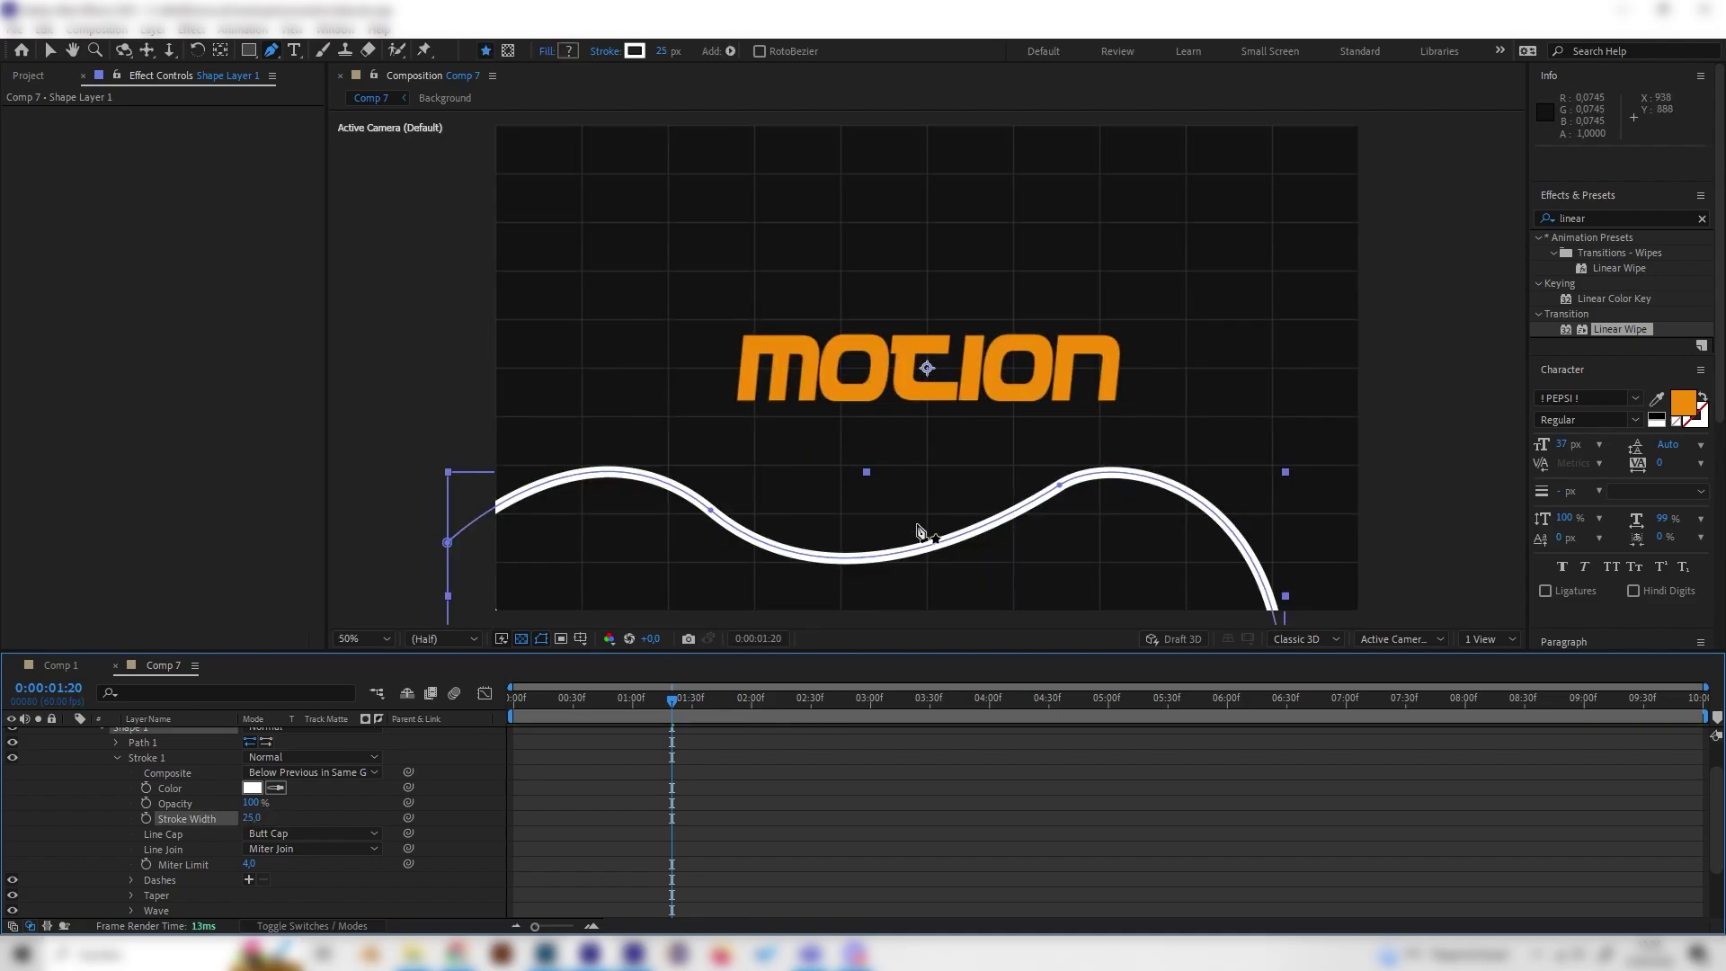
{"action": "key", "text": "comma"}
{"action": "key", "text": "period"}
- Move the time to 0:00:01:08 and add Trim Paths to the shape layer
{"action": "left_click", "coordinate": [638, 769]}
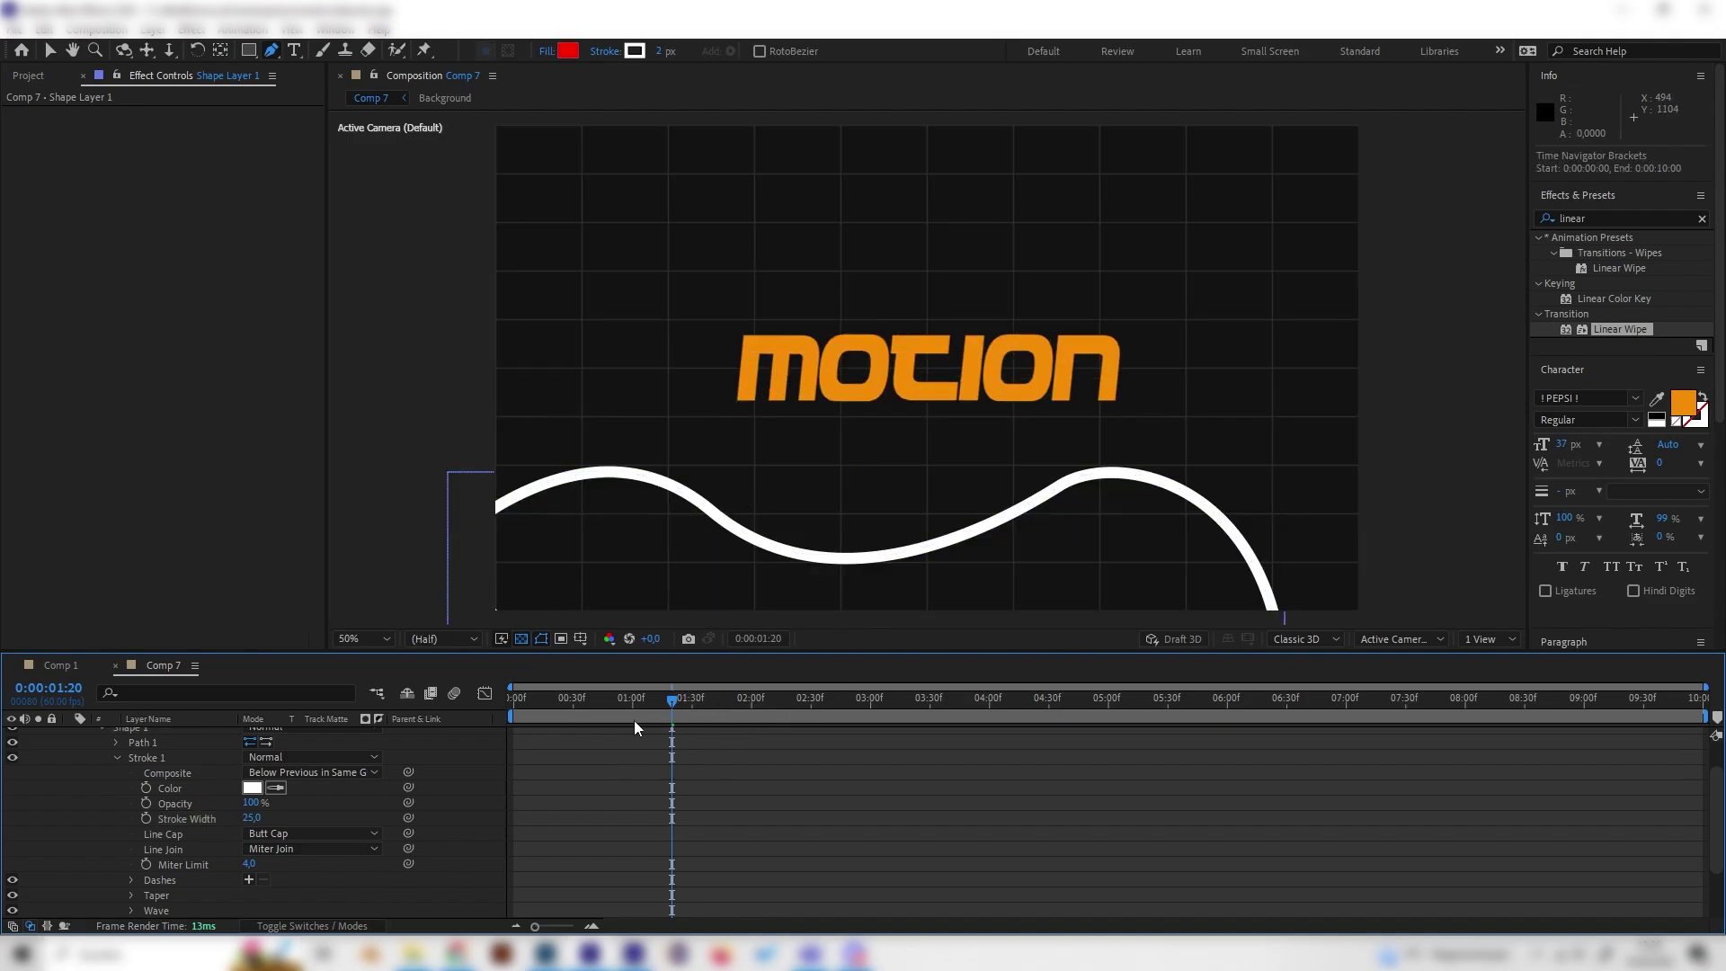
{"action": "mouse_move", "coordinate": [663, 704]}
{"action": "left_mouse_down"}
{"action": "mouse_move", "coordinate": [590, 710]}
{"action": "mouse_move", "coordinate": [648, 705]}
{"action": "left_mouse_up"}
{"action": "key", "text": "ctrl+a"}
{"action": "scroll", "coordinate": [356, 752], "scroll_direction": "up", "scroll_amount": 2}
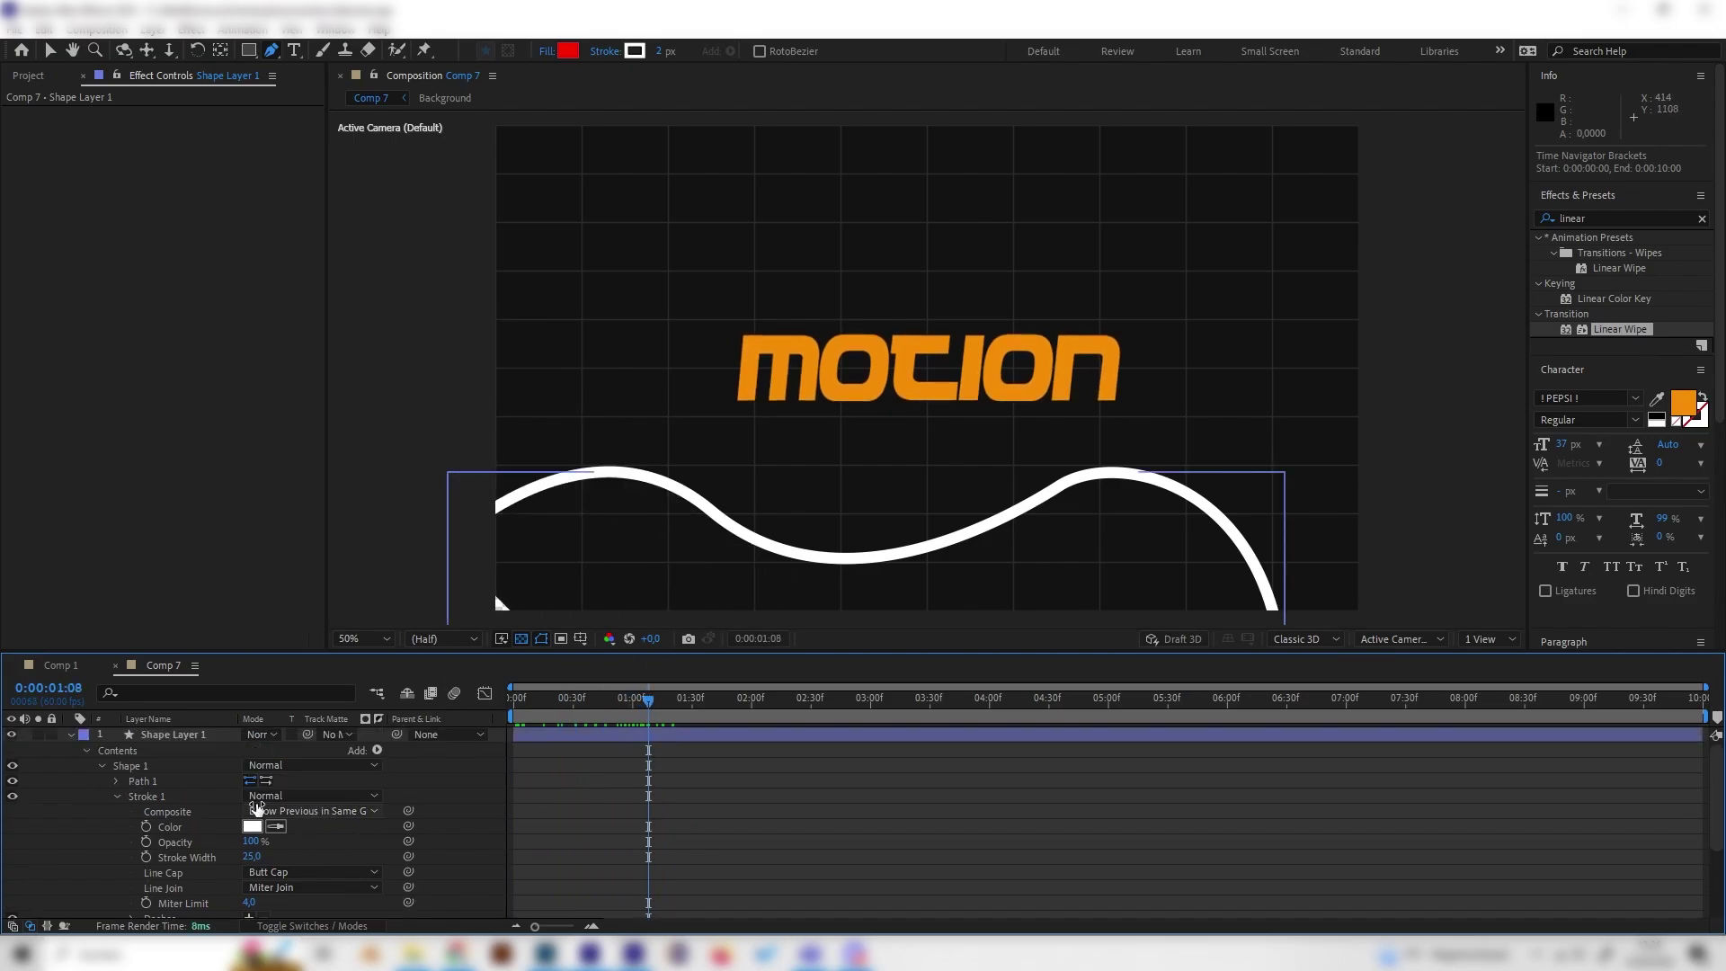
{"action": "left_click", "coordinate": [377, 750]}
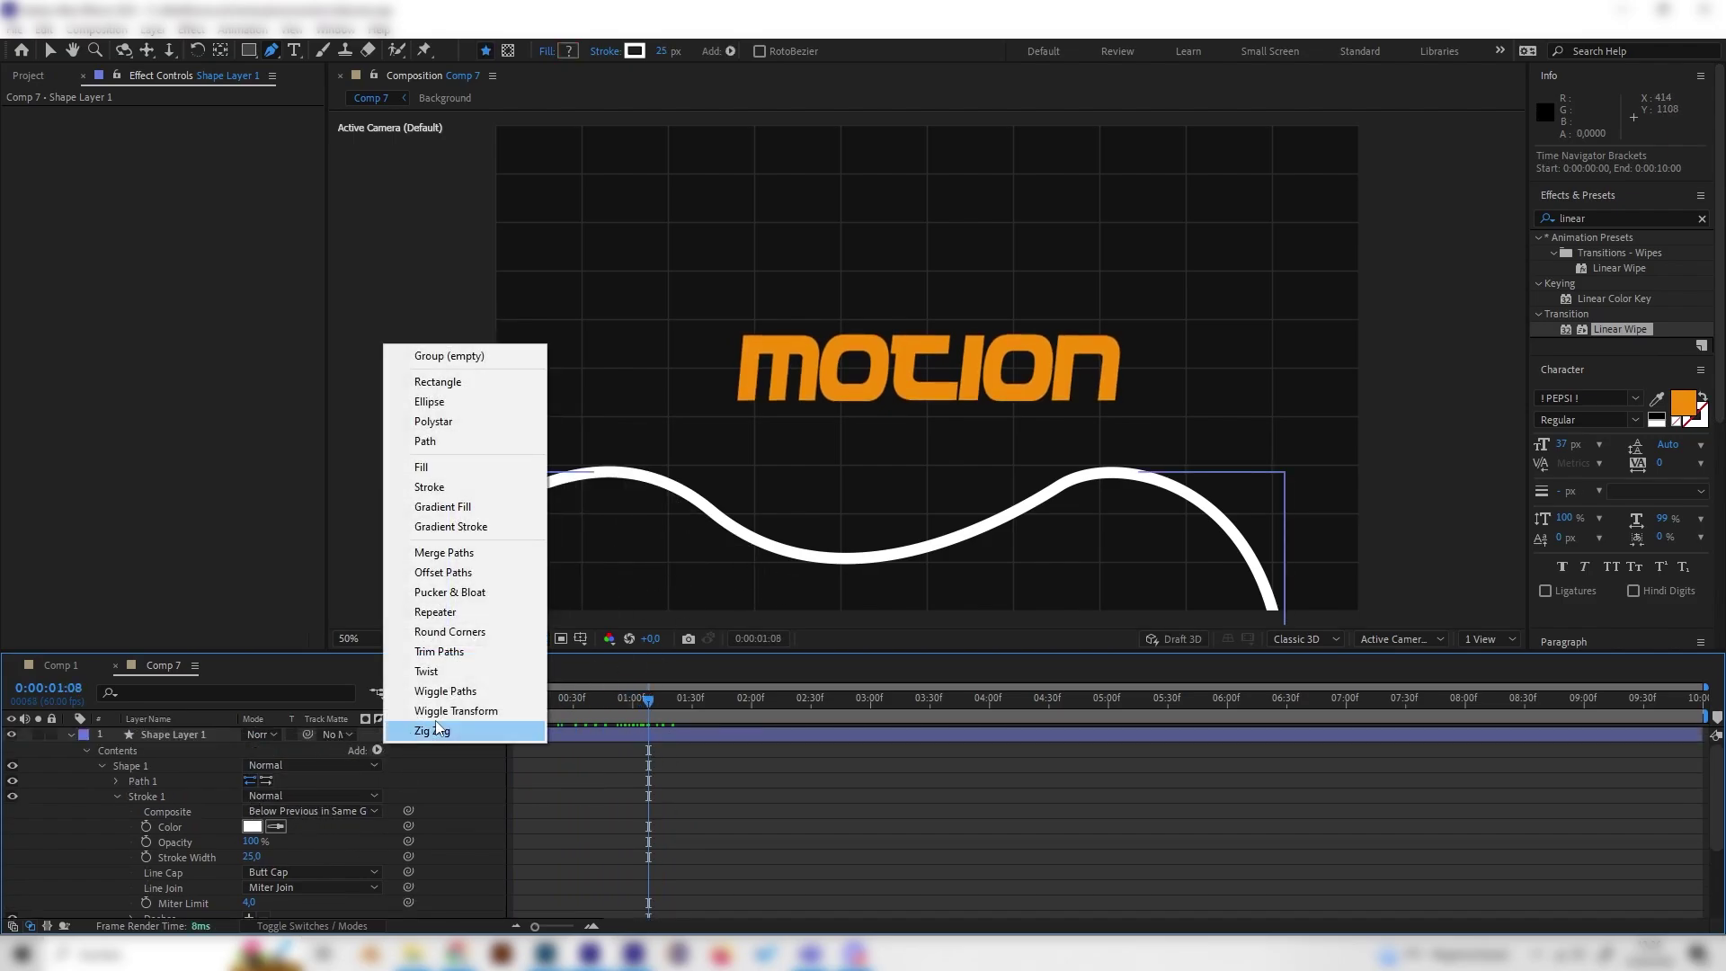
{"action": "left_click", "coordinate": [434, 651]}
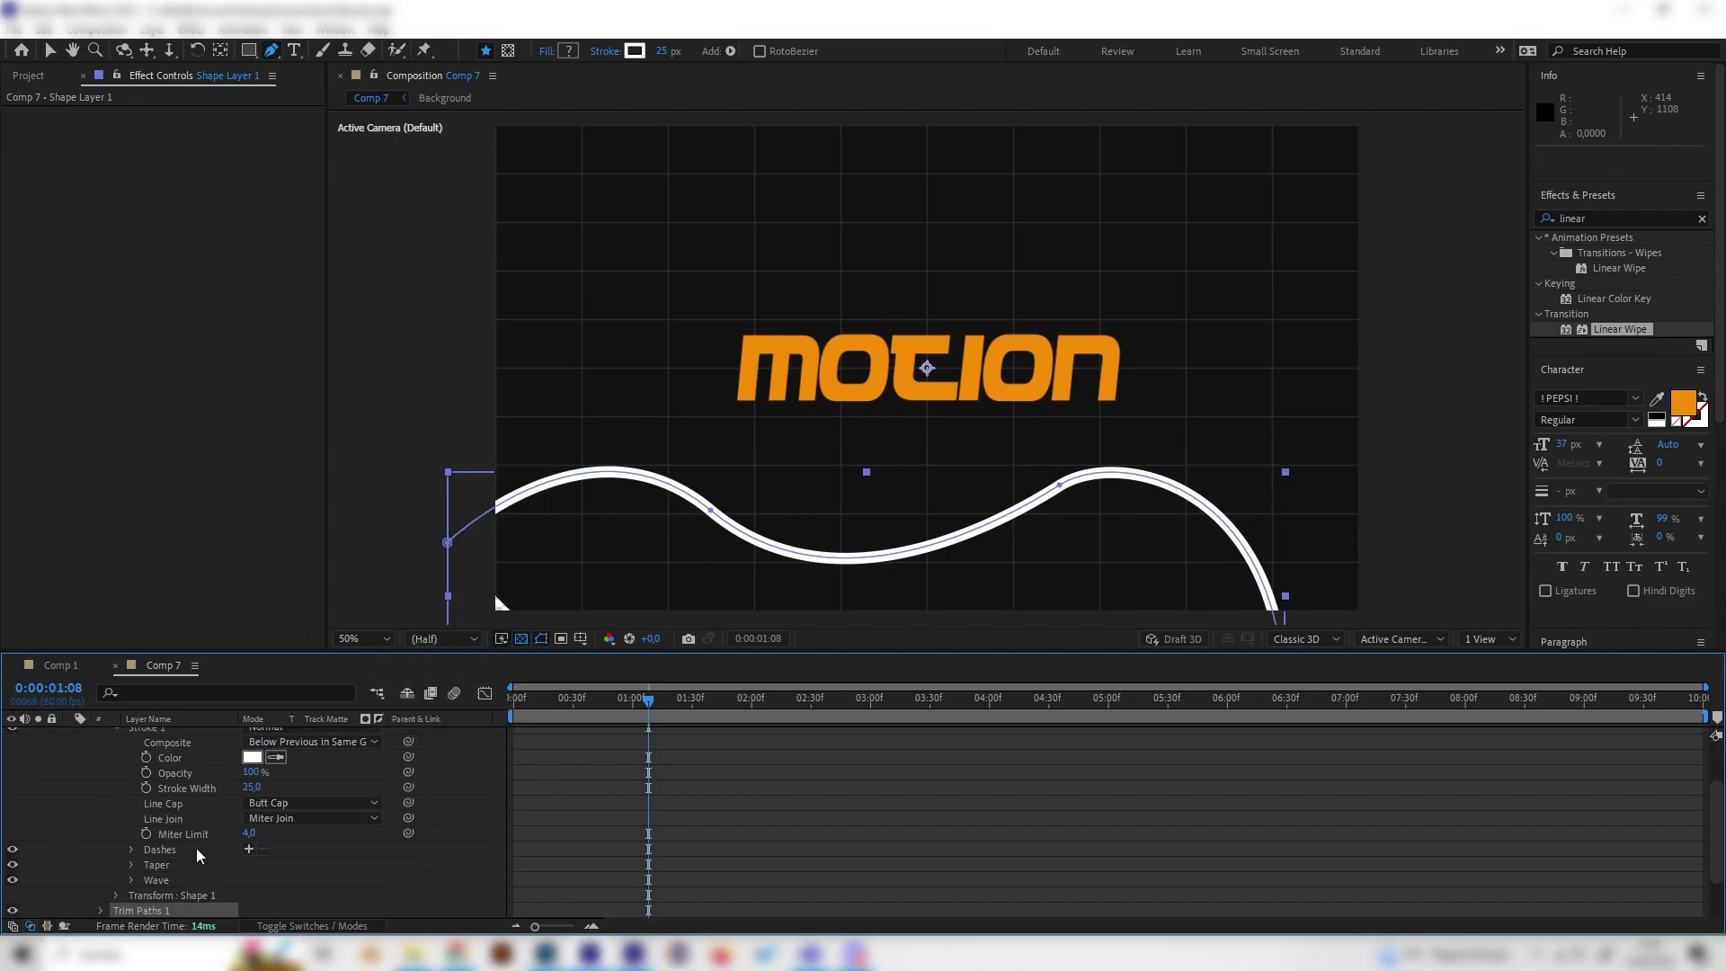
- Expand Trim Paths 1, keep Start at 0% and keyframe End at 0% at 0:00:01:24
{"action": "left_click", "coordinate": [101, 910]}
{"action": "scroll", "coordinate": [269, 832], "scroll_direction": "down", "scroll_amount": 2}
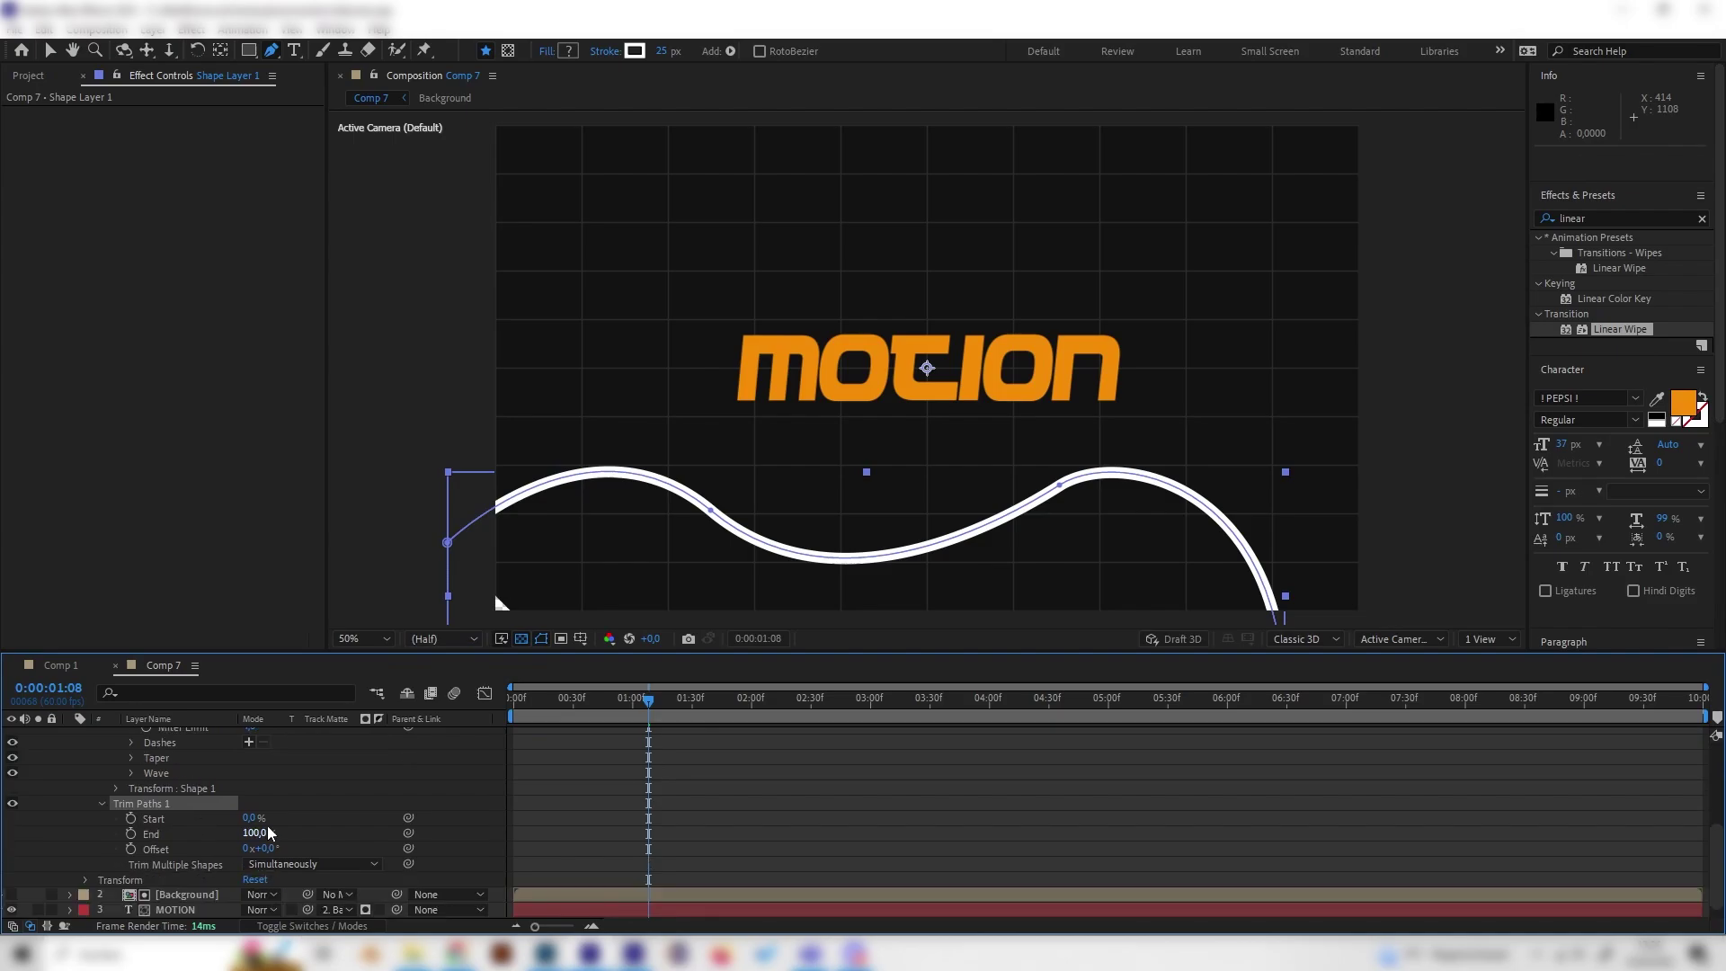
{"action": "left_click_drag", "start_coordinate": [251, 823], "coordinate": [255, 822]}
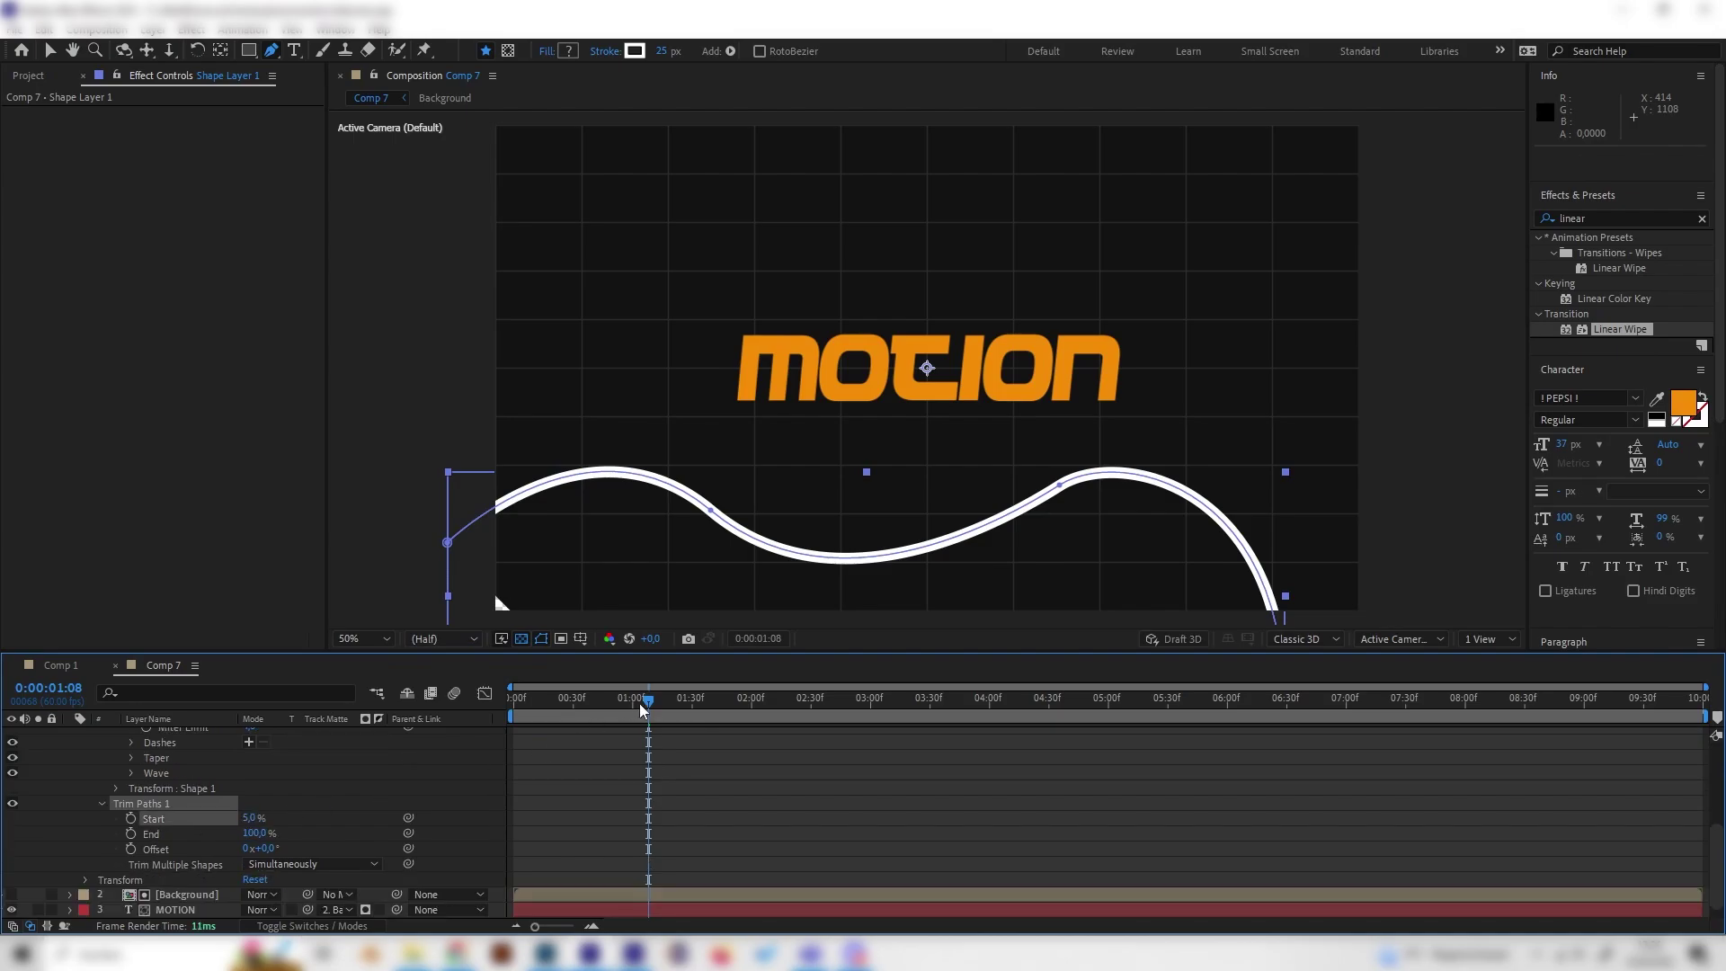
{"action": "mouse_move", "coordinate": [654, 701]}
{"action": "left_mouse_down"}
{"action": "mouse_move", "coordinate": [674, 700]}
{"action": "mouse_move", "coordinate": [515, 737]}
{"action": "mouse_move", "coordinate": [679, 734]}
{"action": "left_mouse_up"}
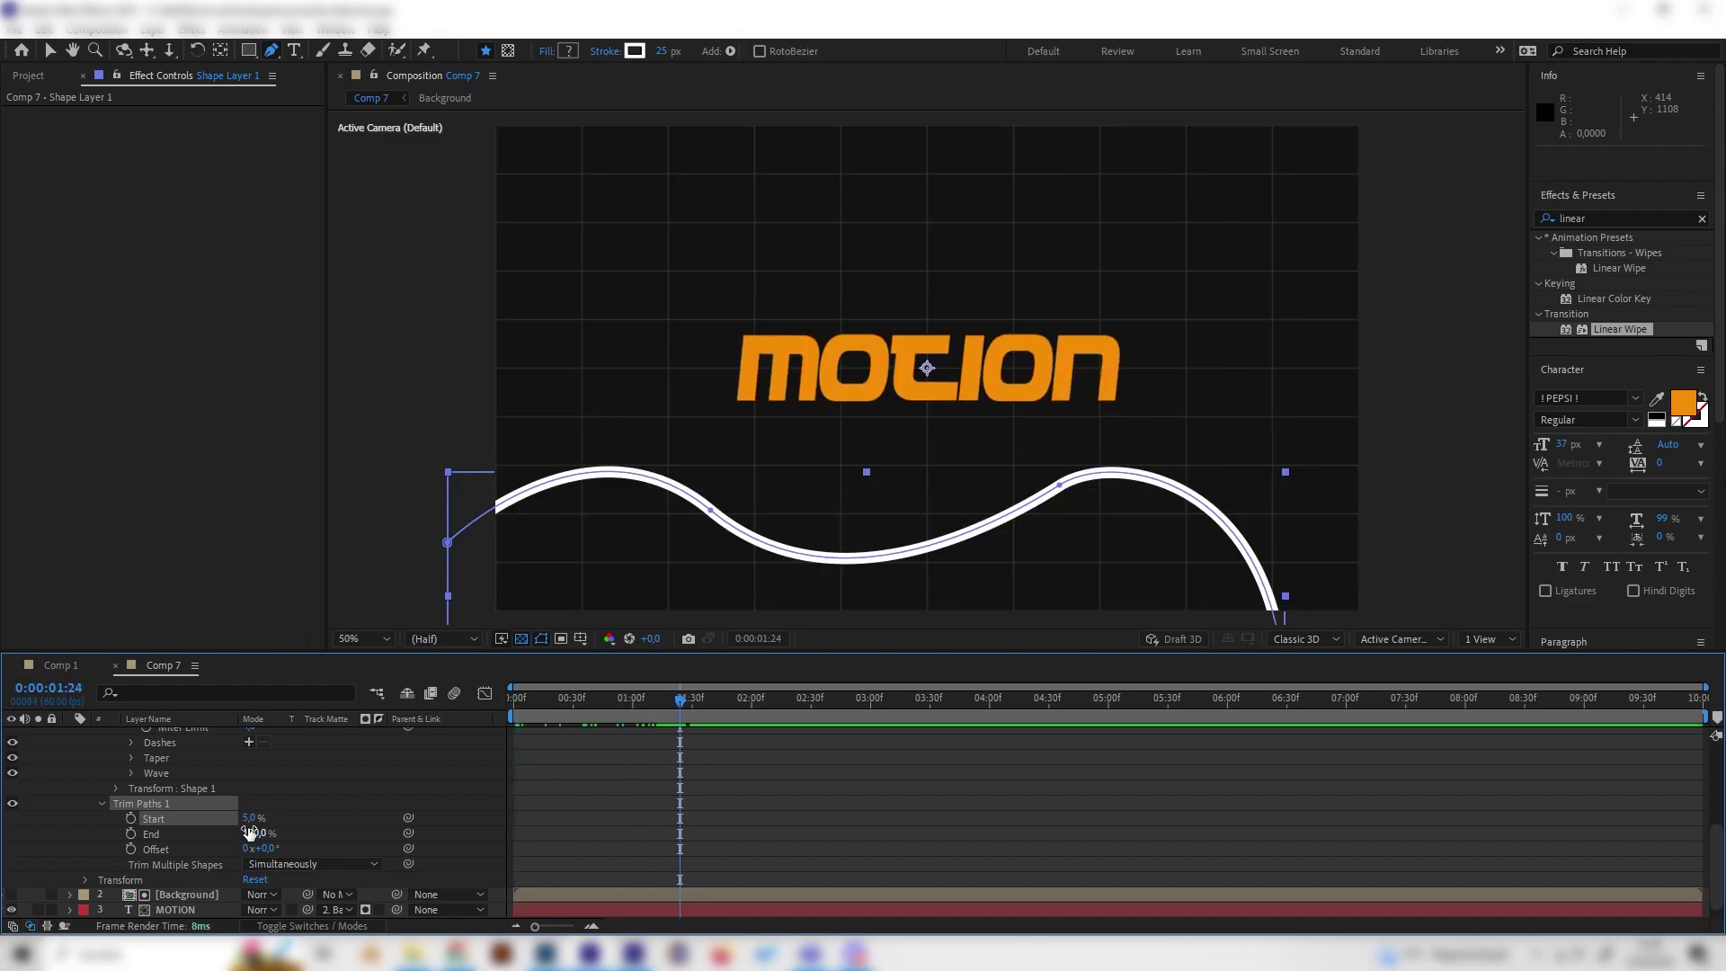
{"action": "left_click_drag", "start_coordinate": [250, 823], "coordinate": [171, 841]}
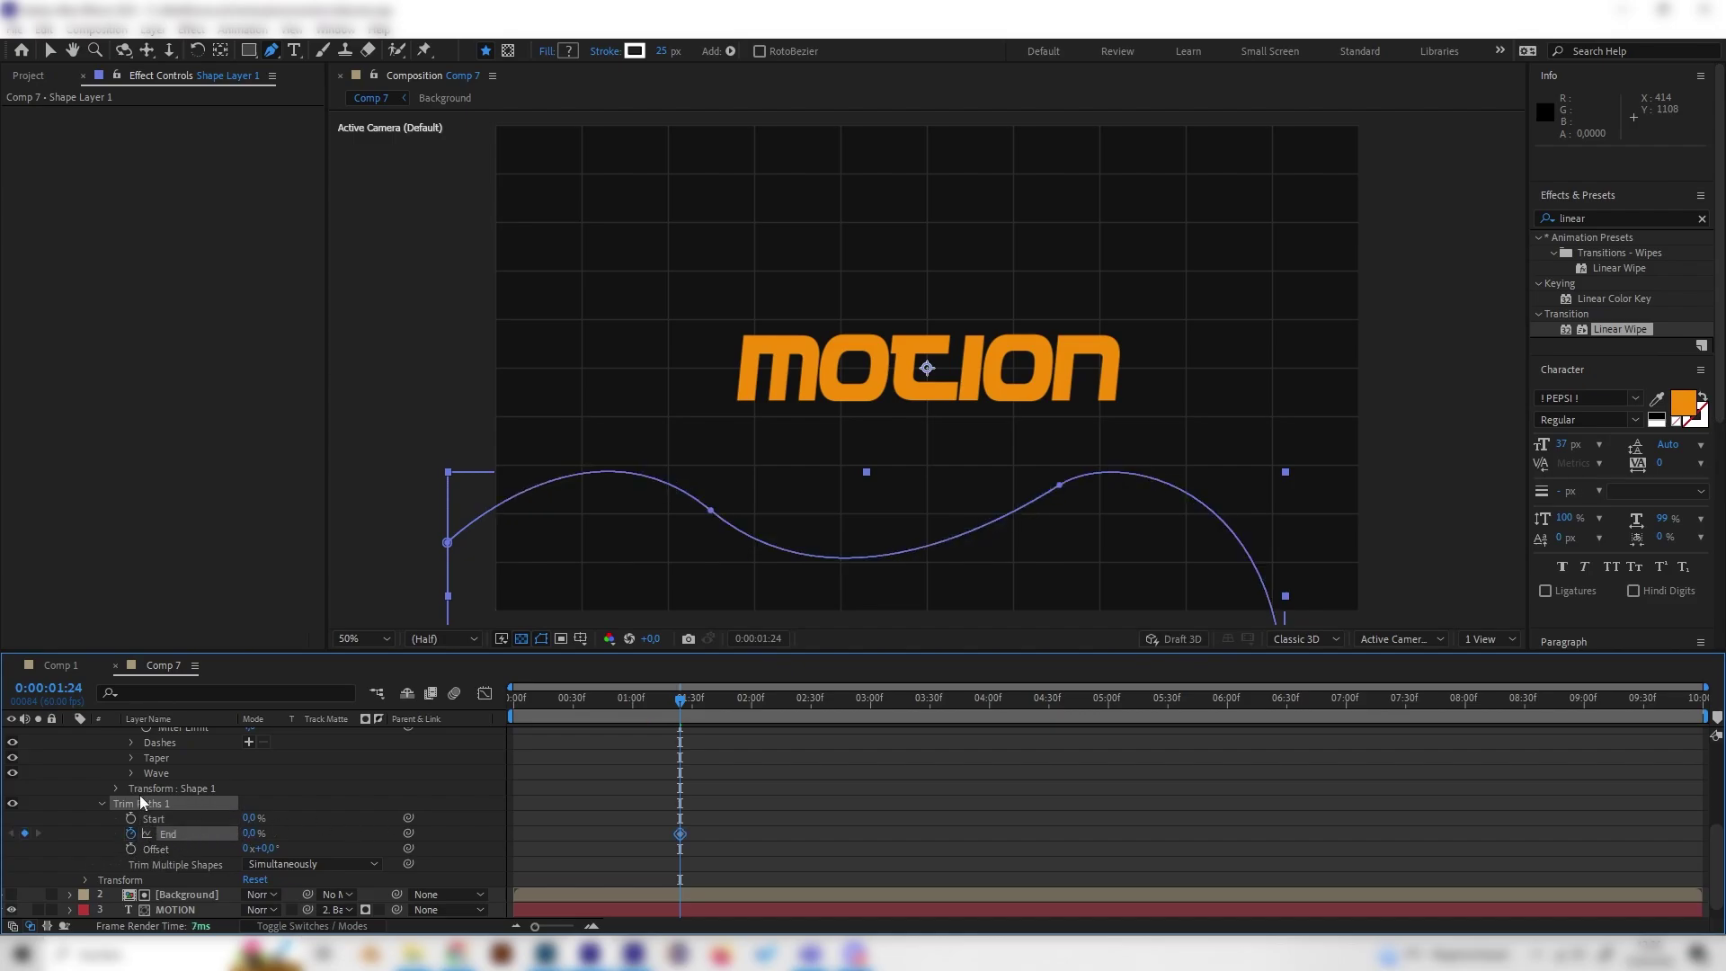
- Keyframe the Trim Paths End at 100% at 0:00:03:09 and preview the line drawing on from 0:00:01:19
{"action": "key", "text": "space"}
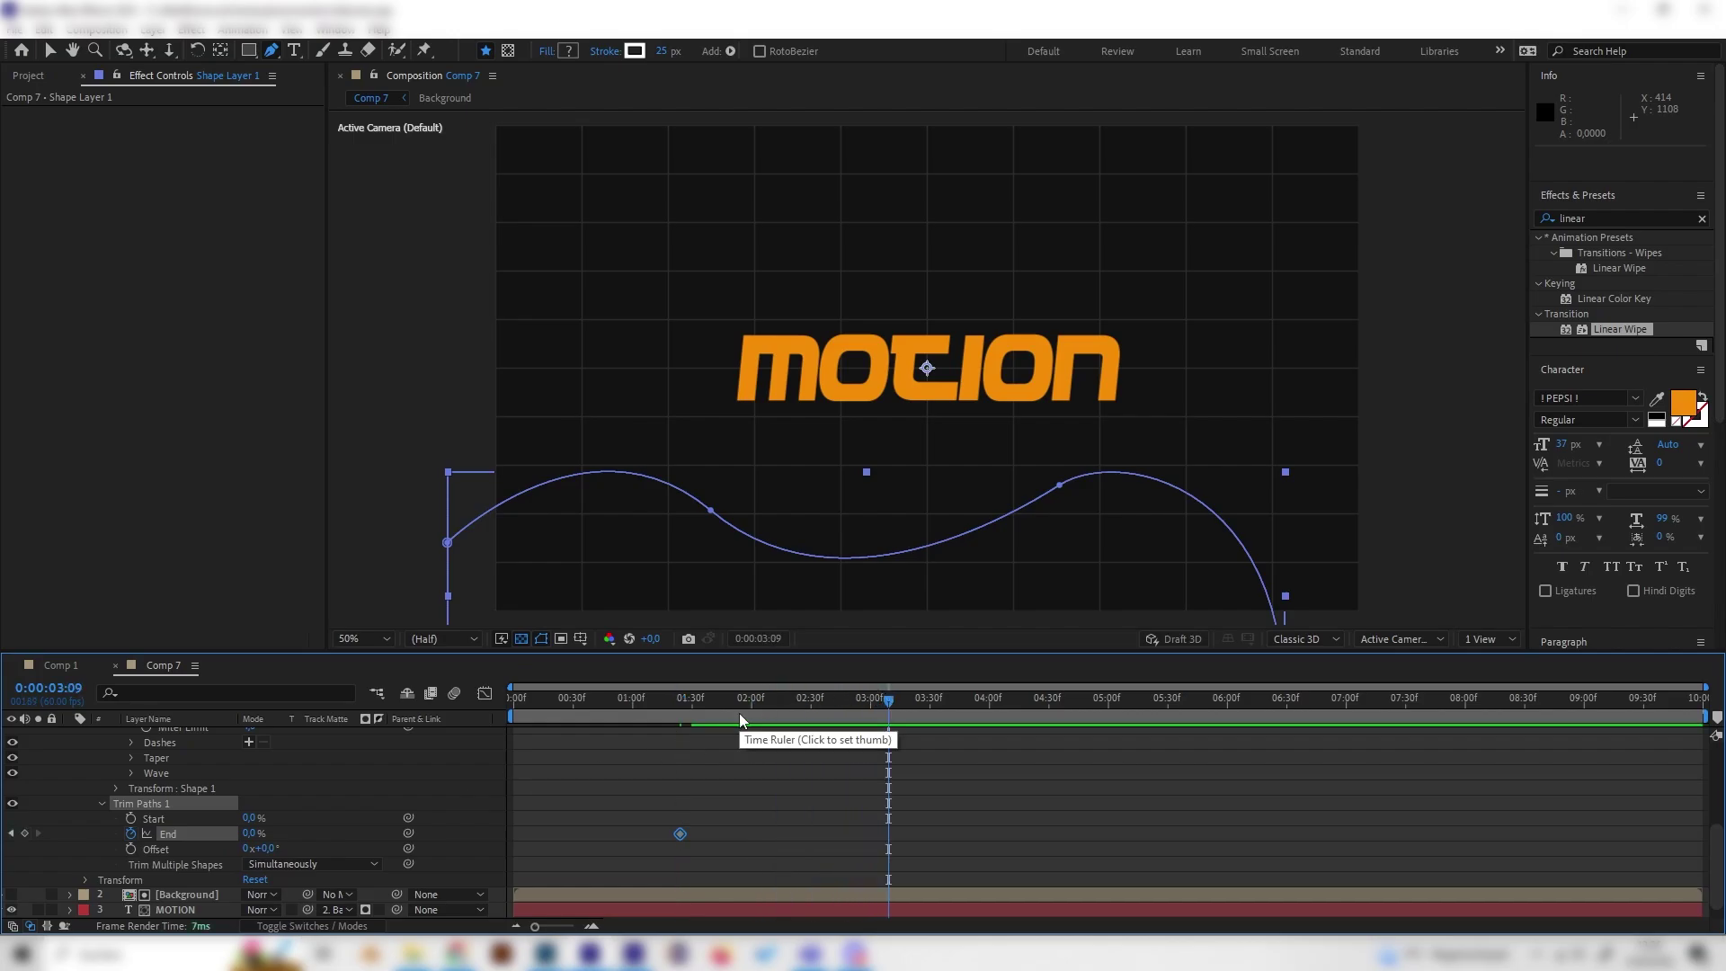
{"action": "left_click_drag", "start_coordinate": [248, 838], "coordinate": [678, 829]}
{"action": "left_click_drag", "start_coordinate": [720, 708], "coordinate": [667, 725]}
{"action": "key", "text": "space"}
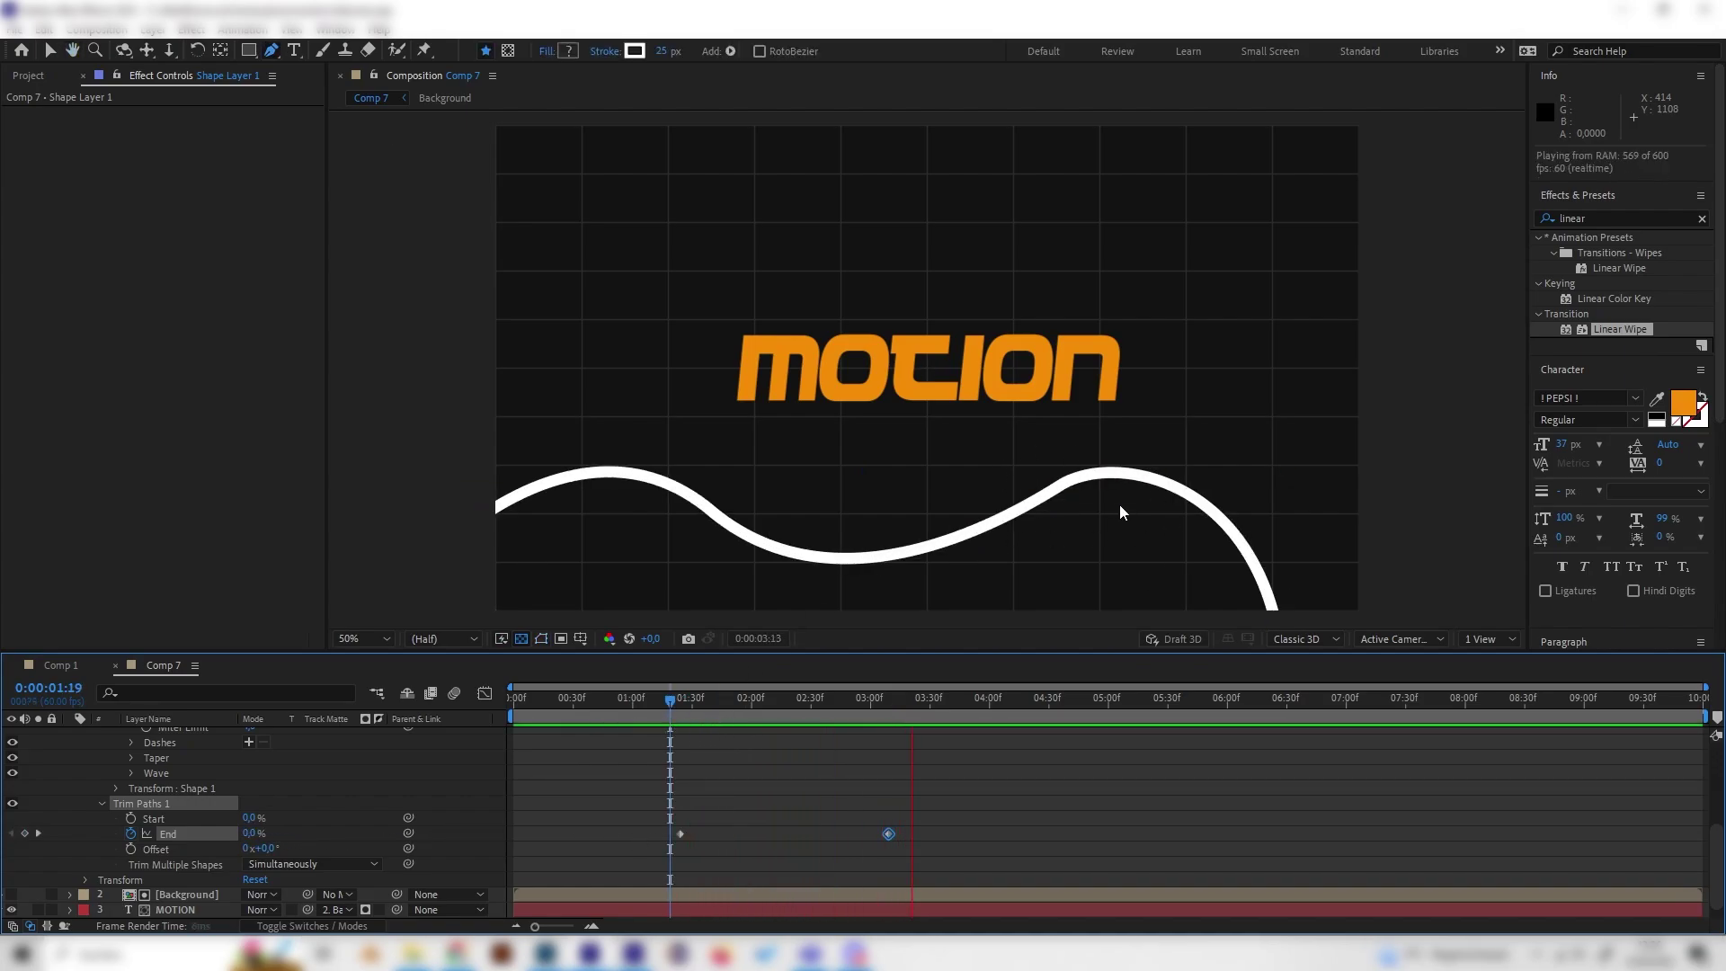
- Keyframe the Trim Paths Start at 0% at 0:00:01:54 and 100% at 0:00:03:37, and preview the travelling line
{"action": "mouse_move", "coordinate": [779, 707]}
{"action": "left_mouse_down"}
{"action": "mouse_move", "coordinate": [719, 725]}
{"action": "mouse_move", "coordinate": [769, 705]}
{"action": "mouse_move", "coordinate": [739, 708]}
{"action": "left_mouse_up"}
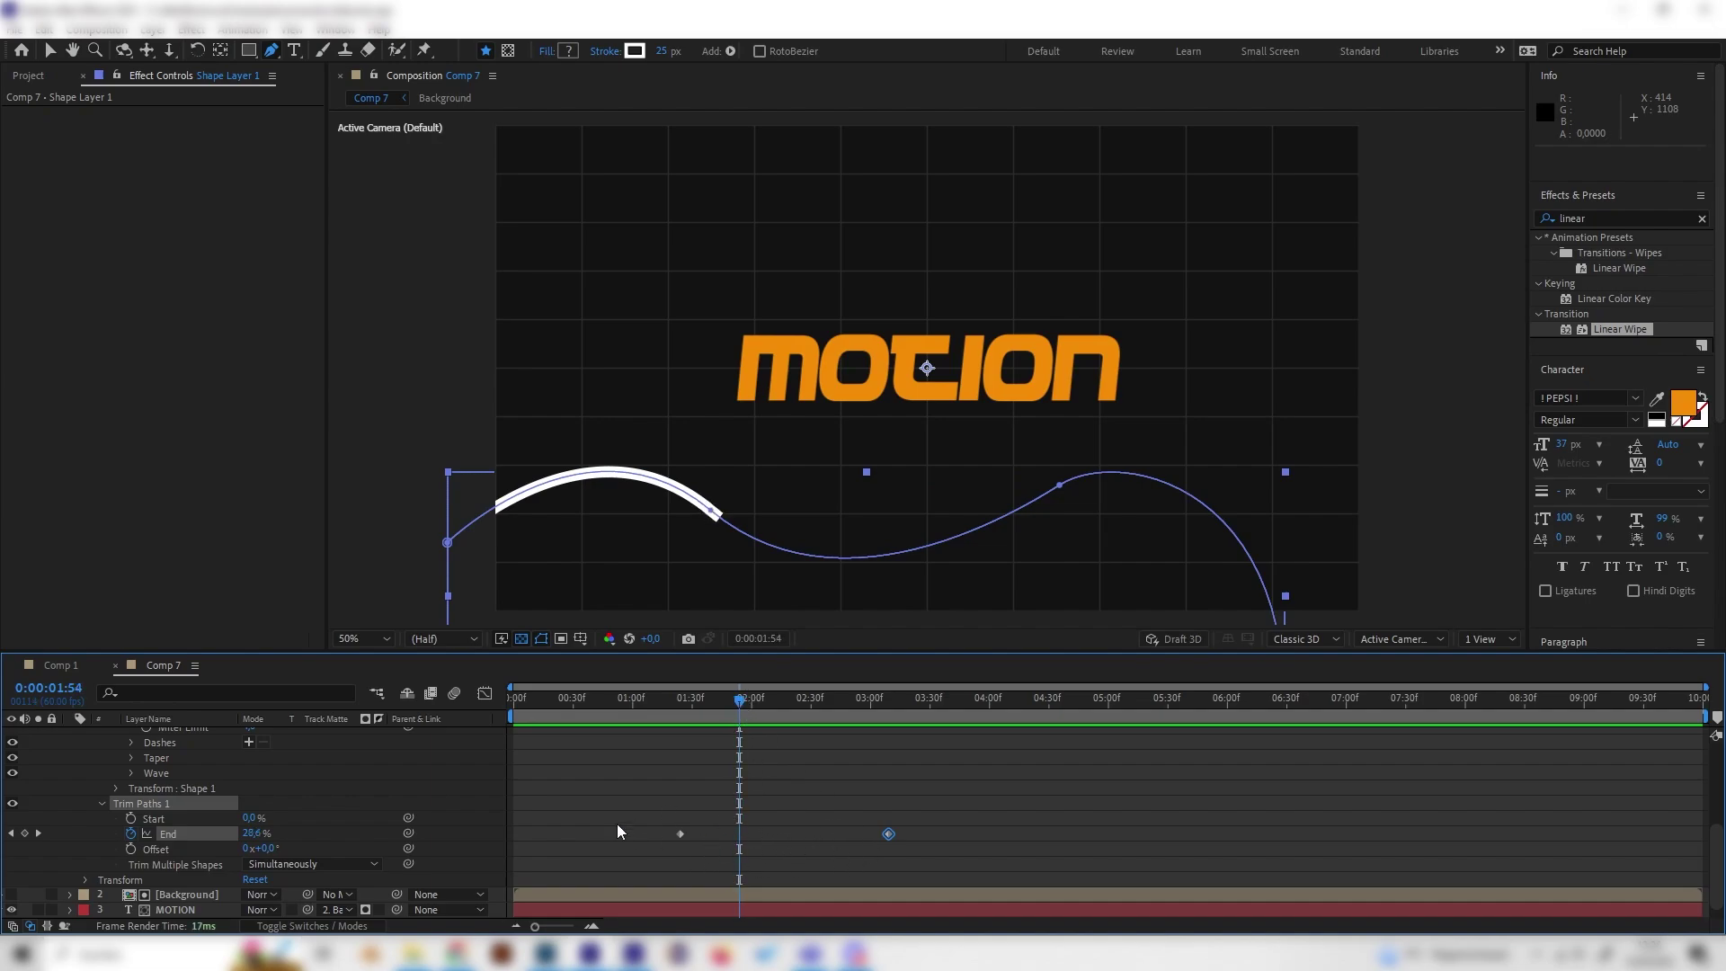
{"action": "left_click", "coordinate": [129, 819]}
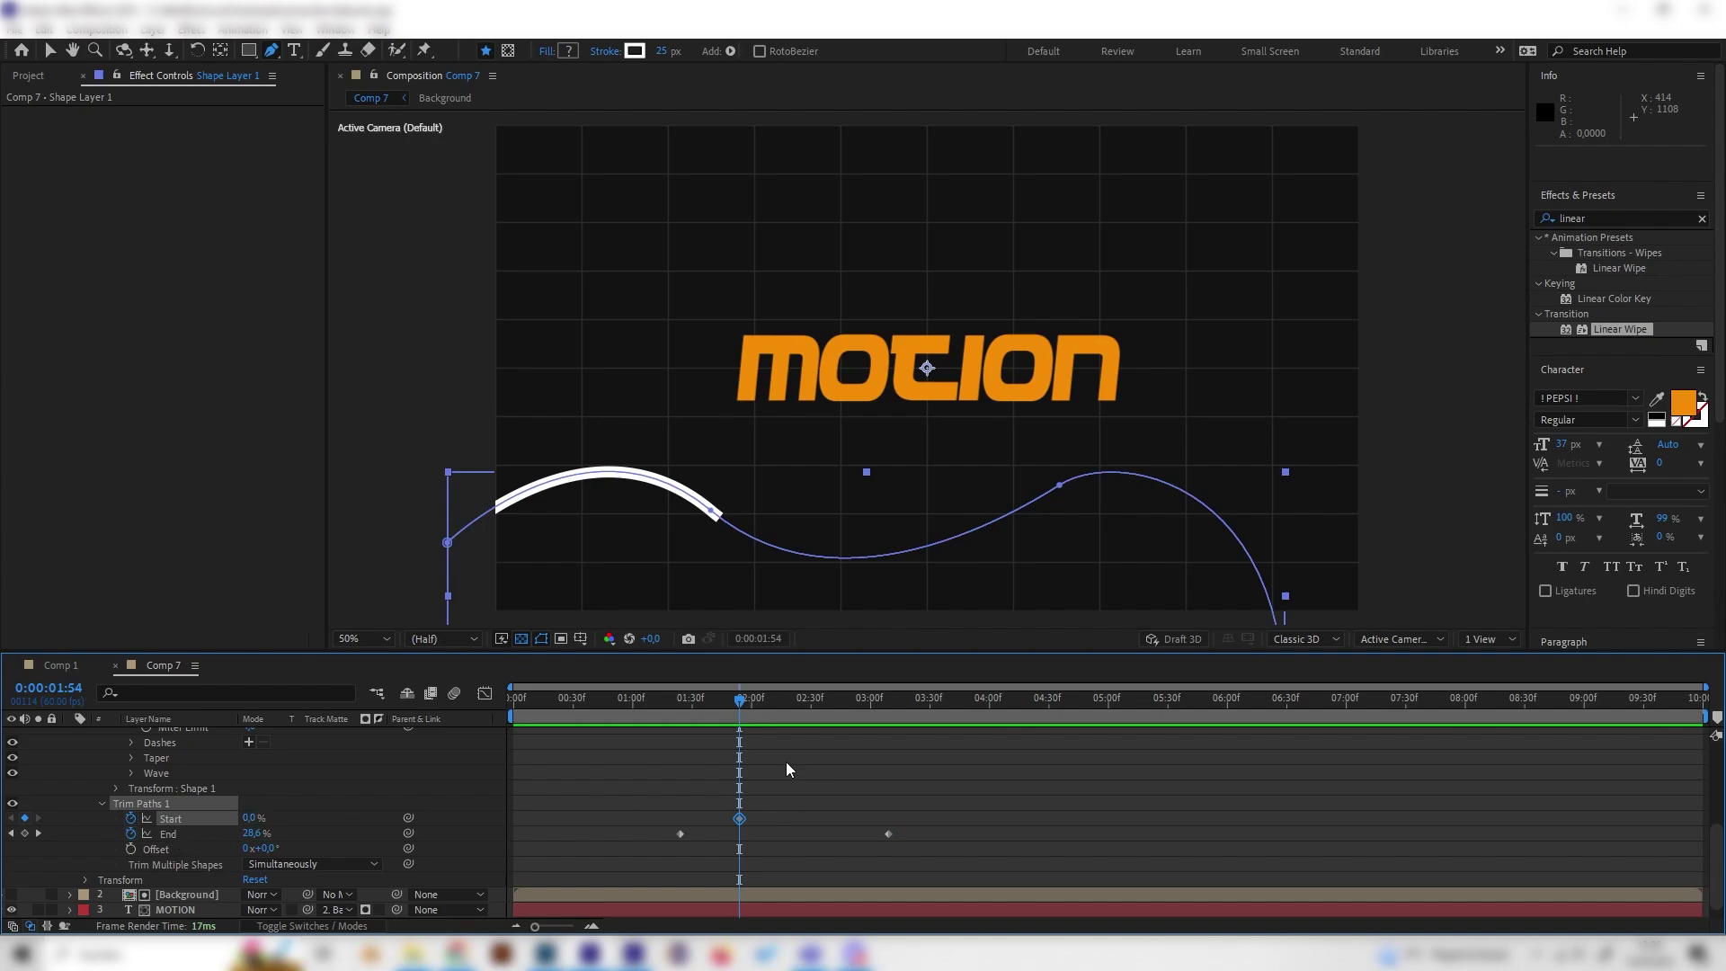
{"action": "left_click_drag", "start_coordinate": [809, 707], "coordinate": [952, 698]}
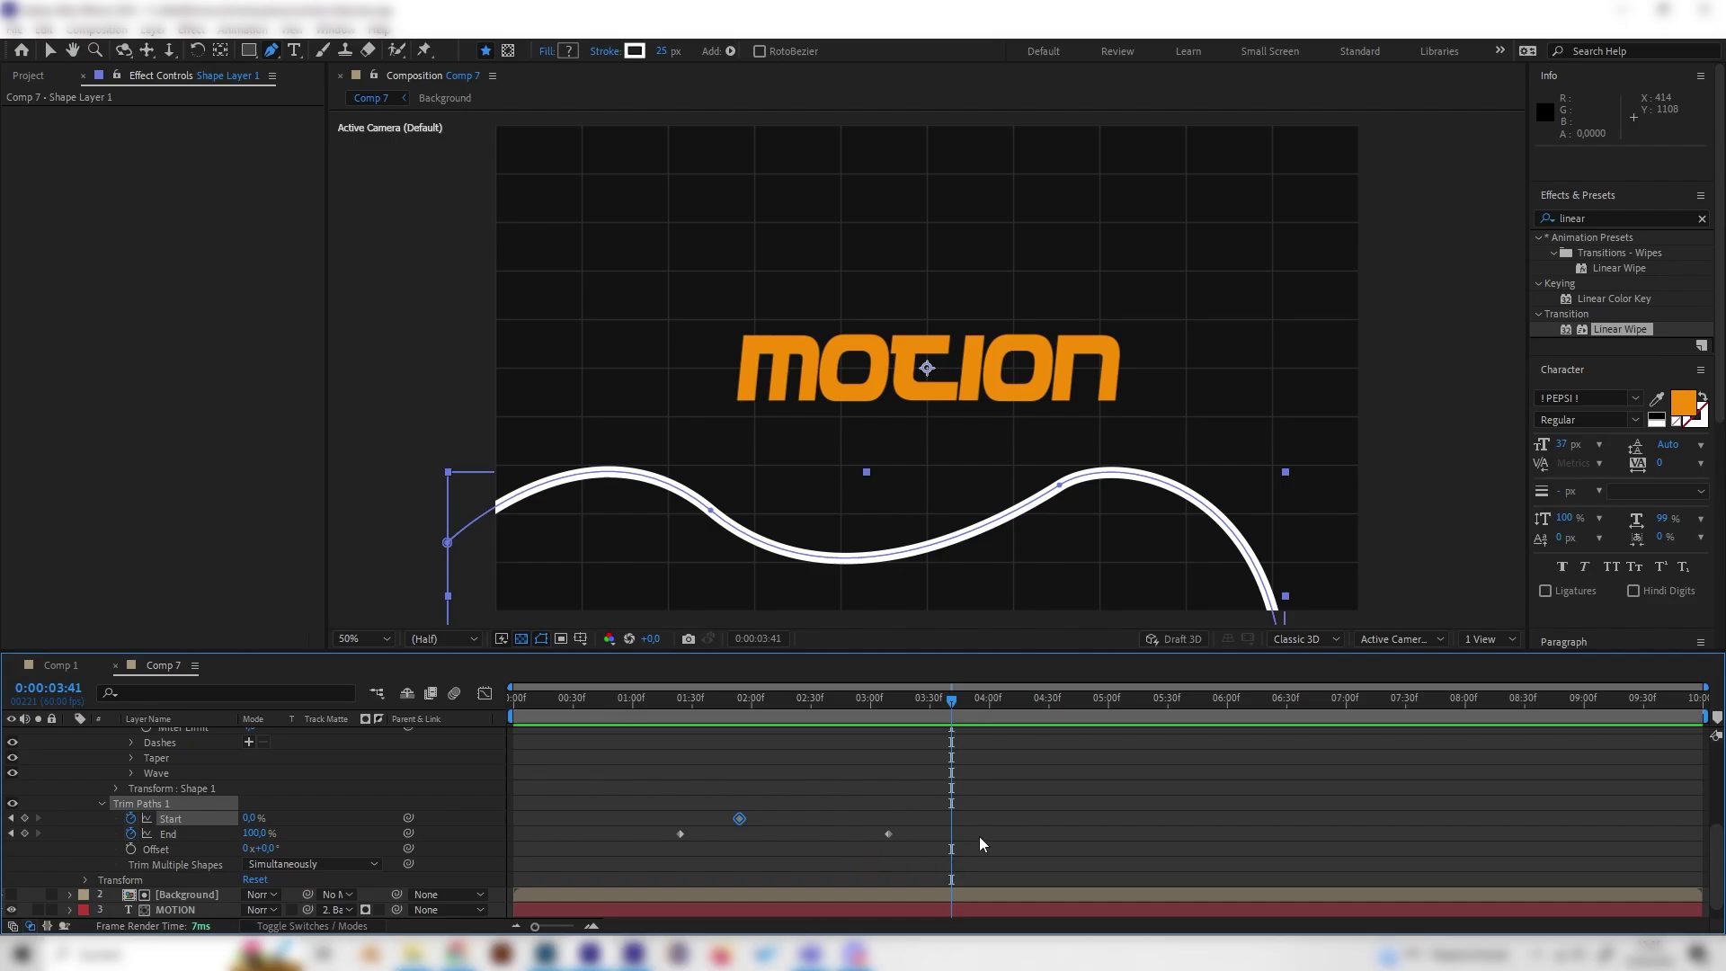
{"action": "left_click_drag", "start_coordinate": [936, 703], "coordinate": [938, 703]}
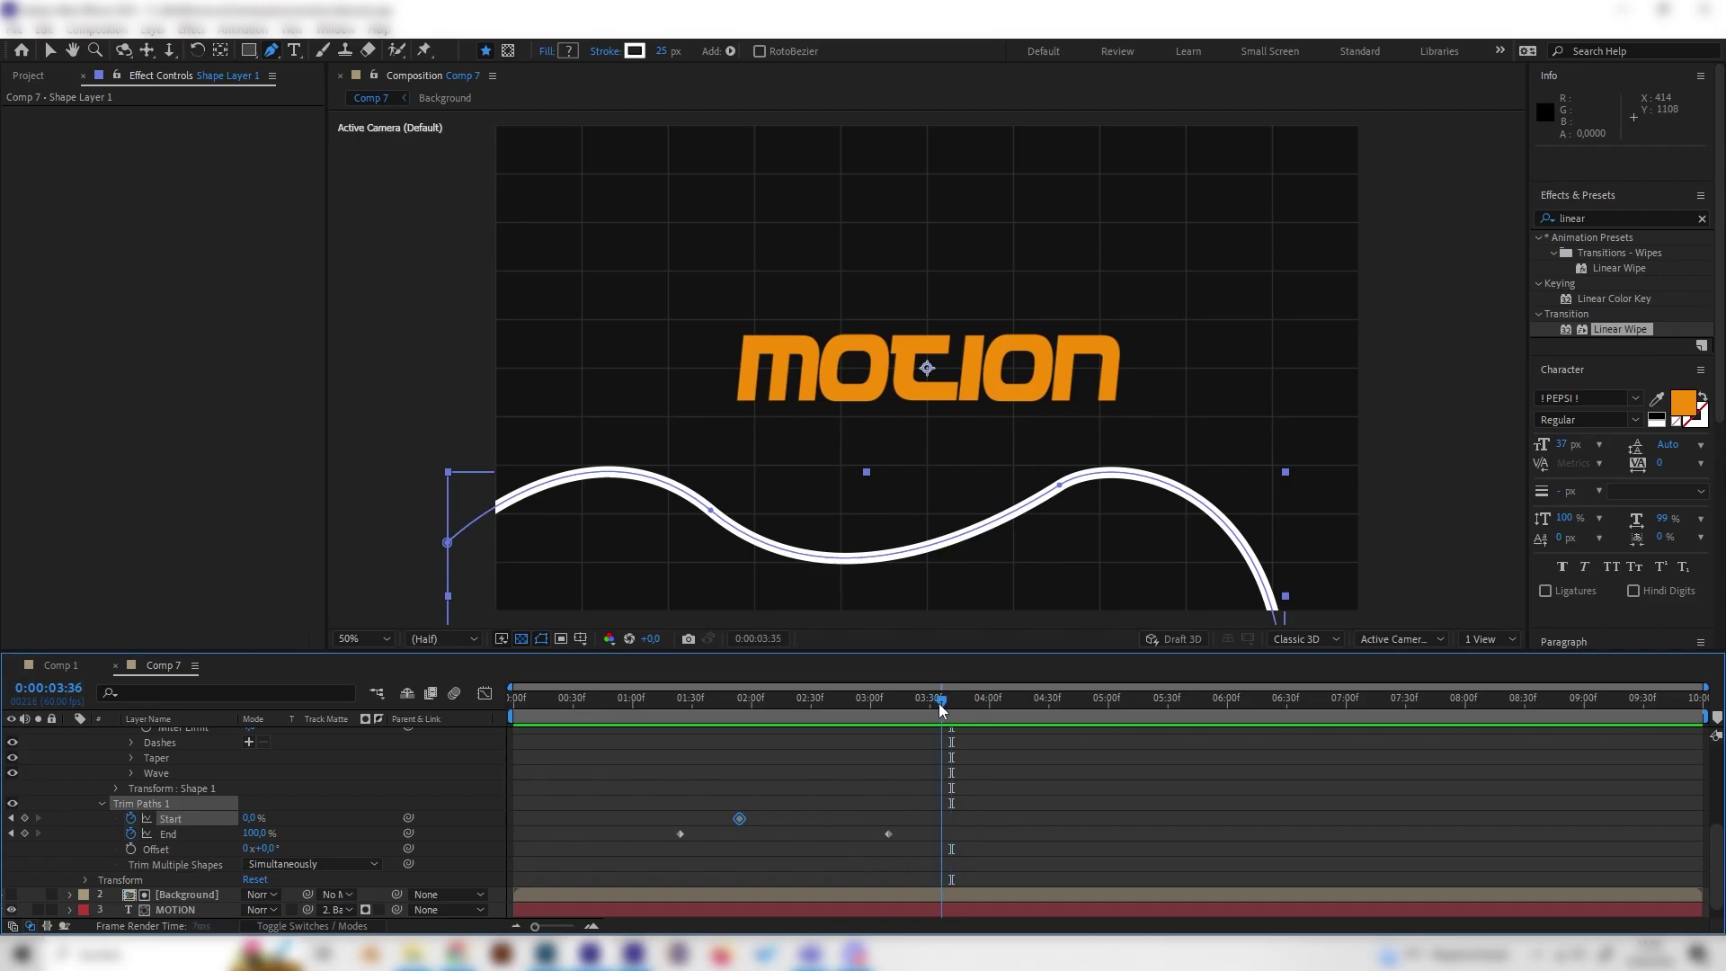
{"action": "left_click", "coordinate": [888, 833]}
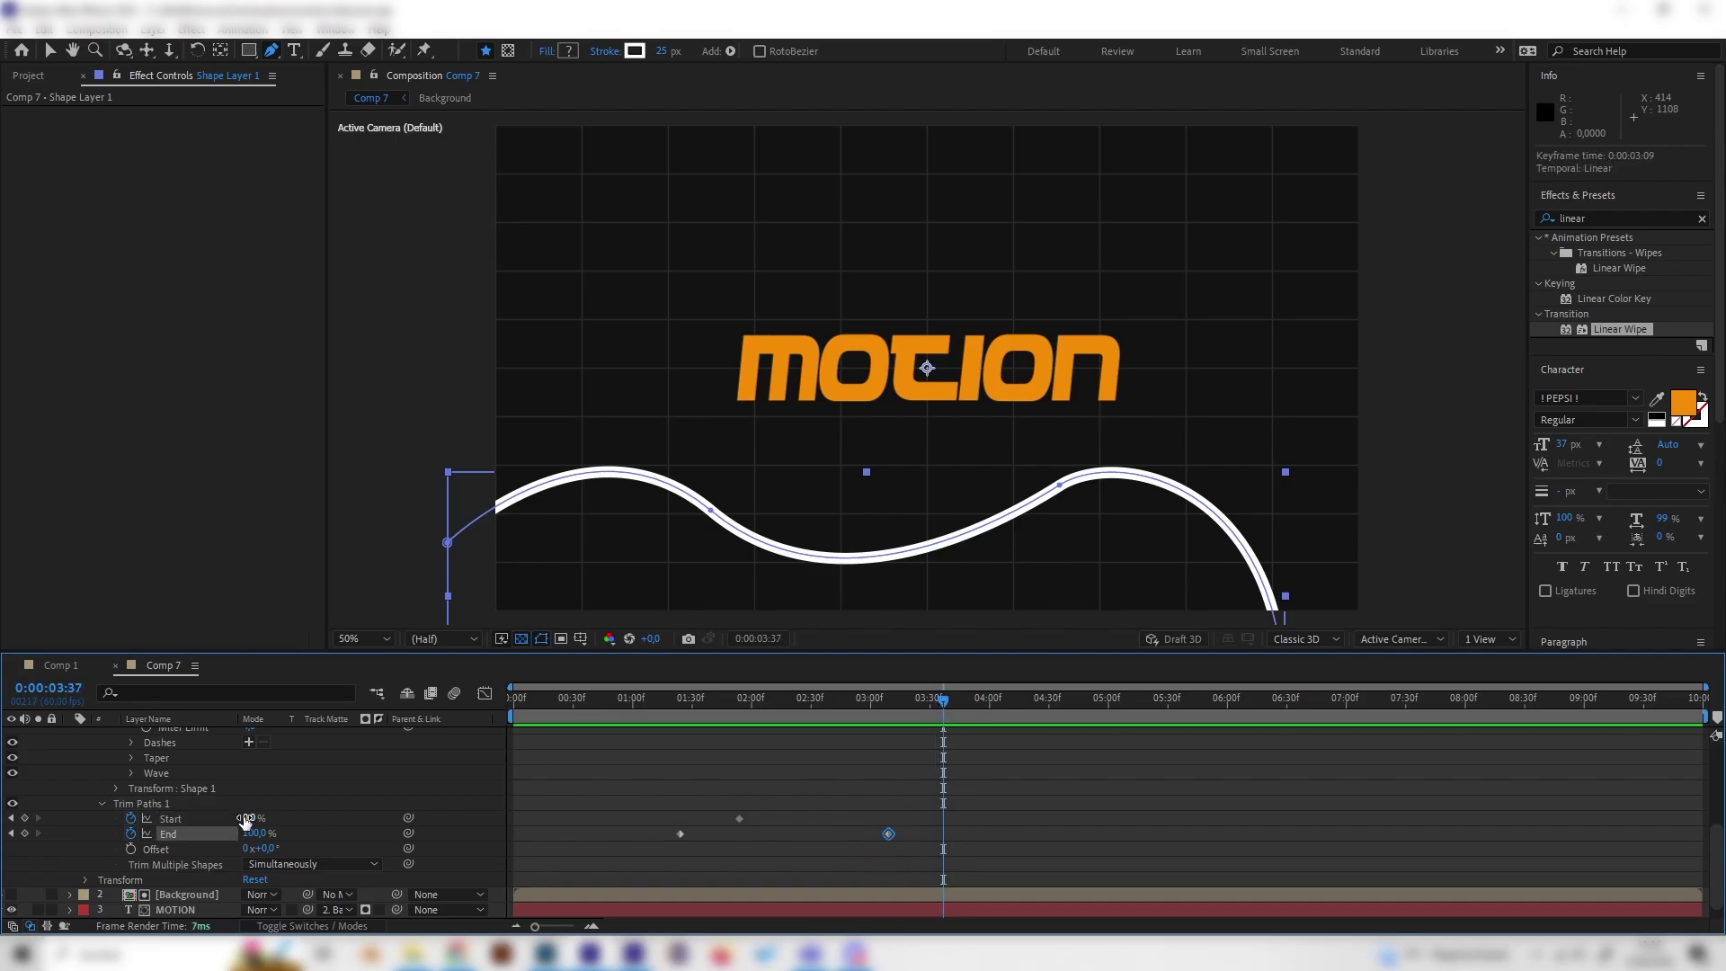
{"action": "left_click_drag", "start_coordinate": [244, 820], "coordinate": [629, 819]}
{"action": "left_click_drag", "start_coordinate": [857, 710], "coordinate": [654, 716]}
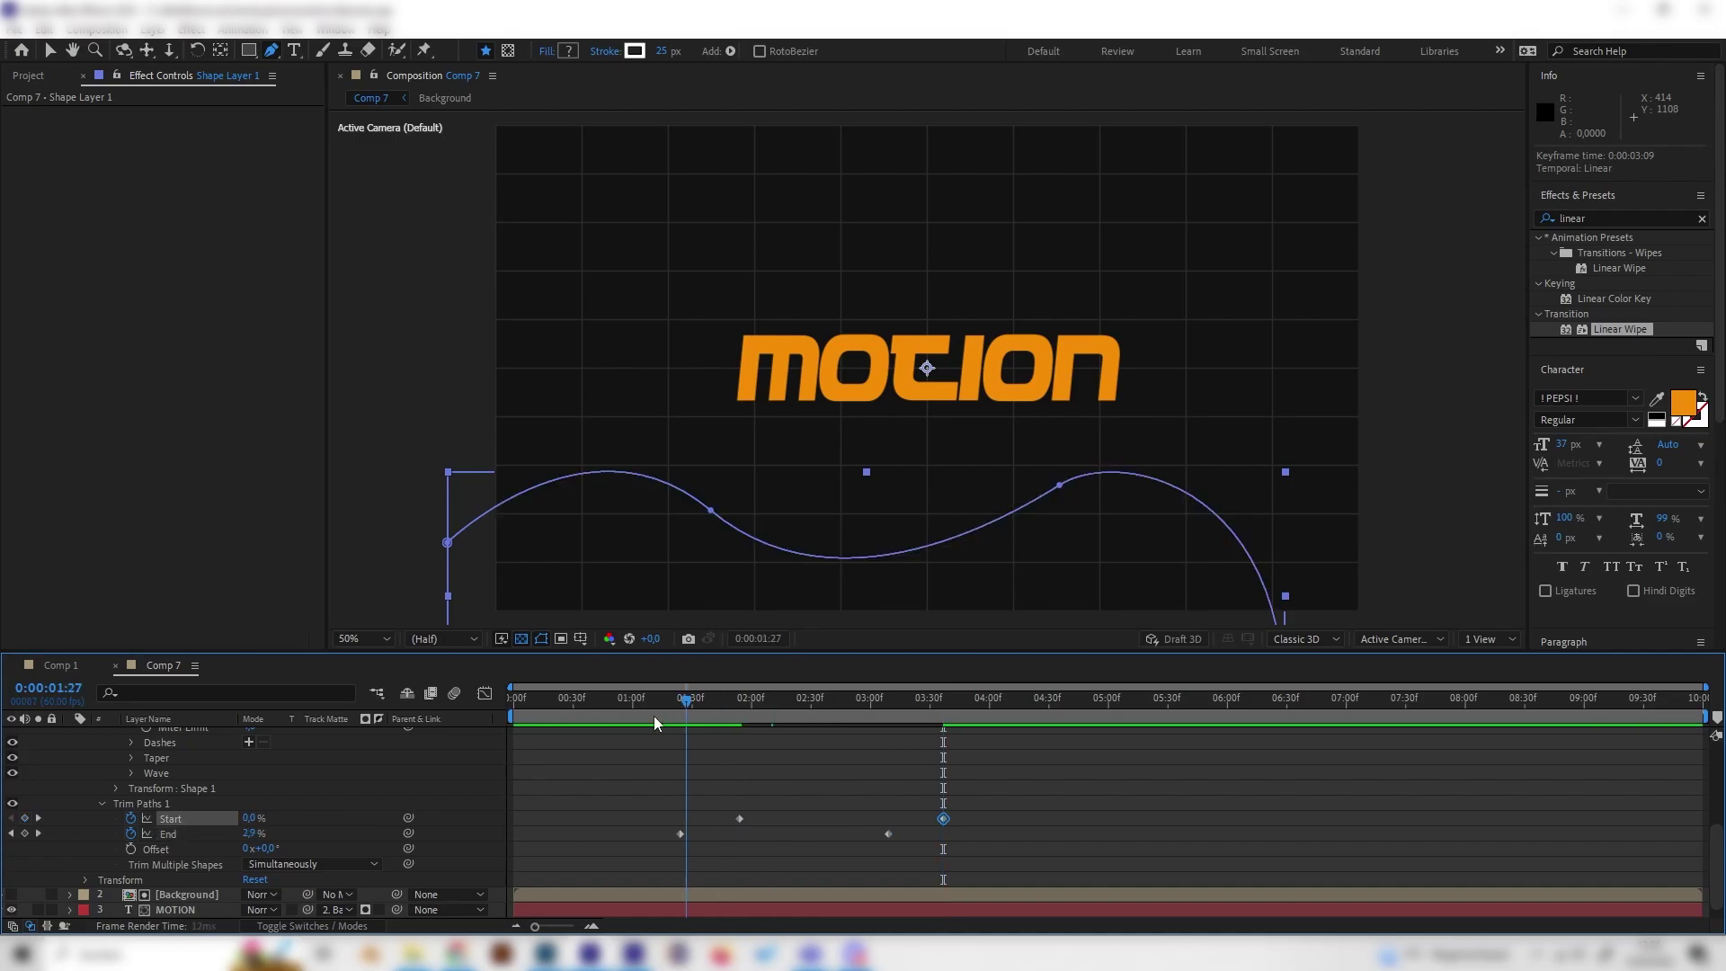
{"action": "key", "text": "space"}
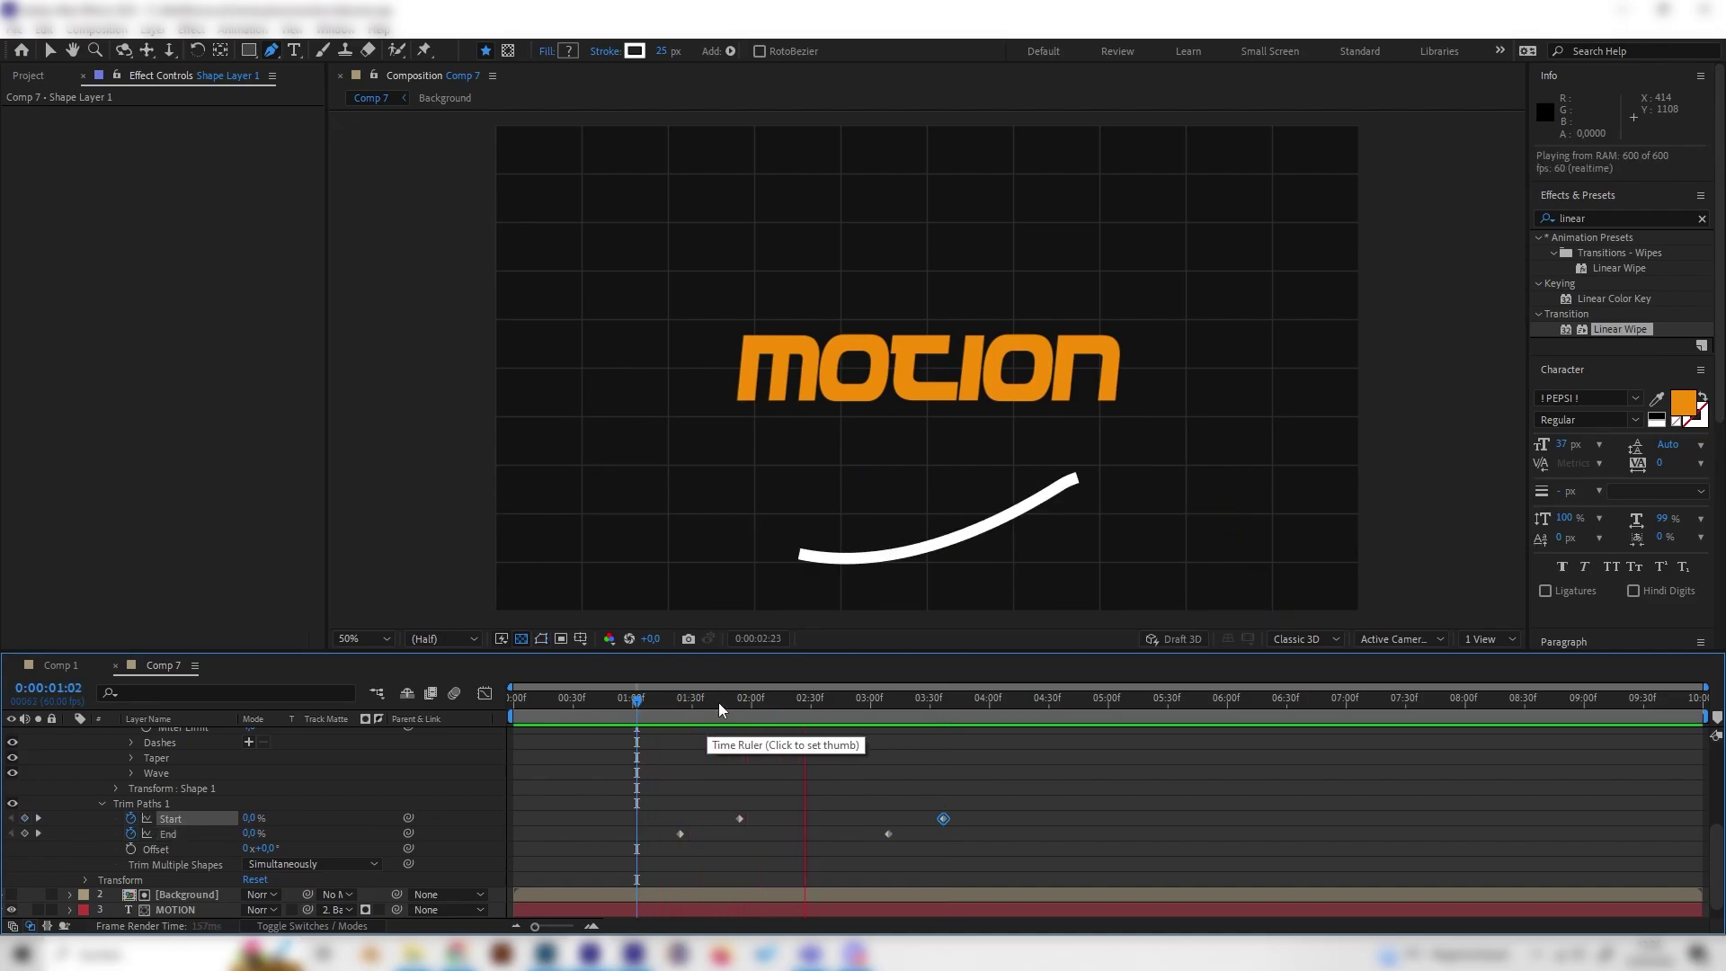
- Shift both Trim Paths Start keyframes about five frames earlier and preview the shortened stroke from 0:00:01:15
{"action": "mouse_move", "coordinate": [671, 712]}
{"action": "left_mouse_down"}
{"action": "mouse_move", "coordinate": [779, 710]}
{"action": "mouse_move", "coordinate": [679, 723]}
{"action": "mouse_move", "coordinate": [661, 707]}
{"action": "left_mouse_up"}
{"action": "left_click", "coordinate": [739, 818]}
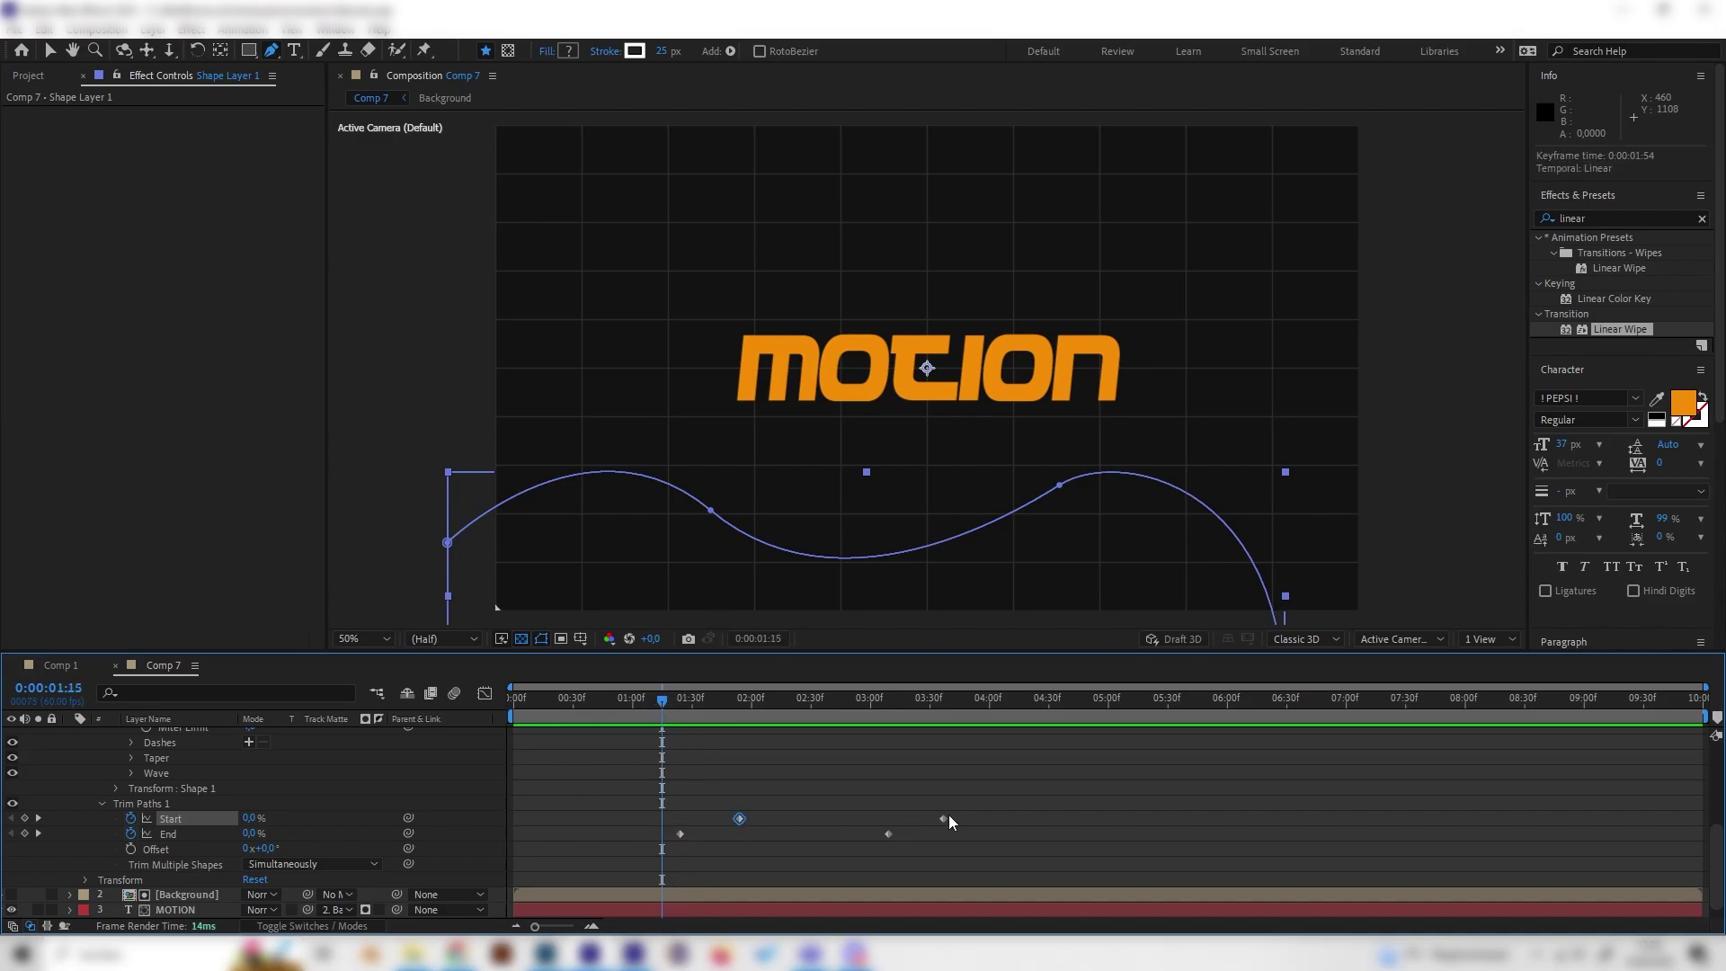
{"action": "mouse_move", "coordinate": [741, 818]}
{"action": "left_mouse_down"}
{"action": "mouse_move", "coordinate": [756, 818]}
{"action": "mouse_move", "coordinate": [731, 817]}
{"action": "left_mouse_up"}
{"action": "left_click", "coordinate": [888, 834]}
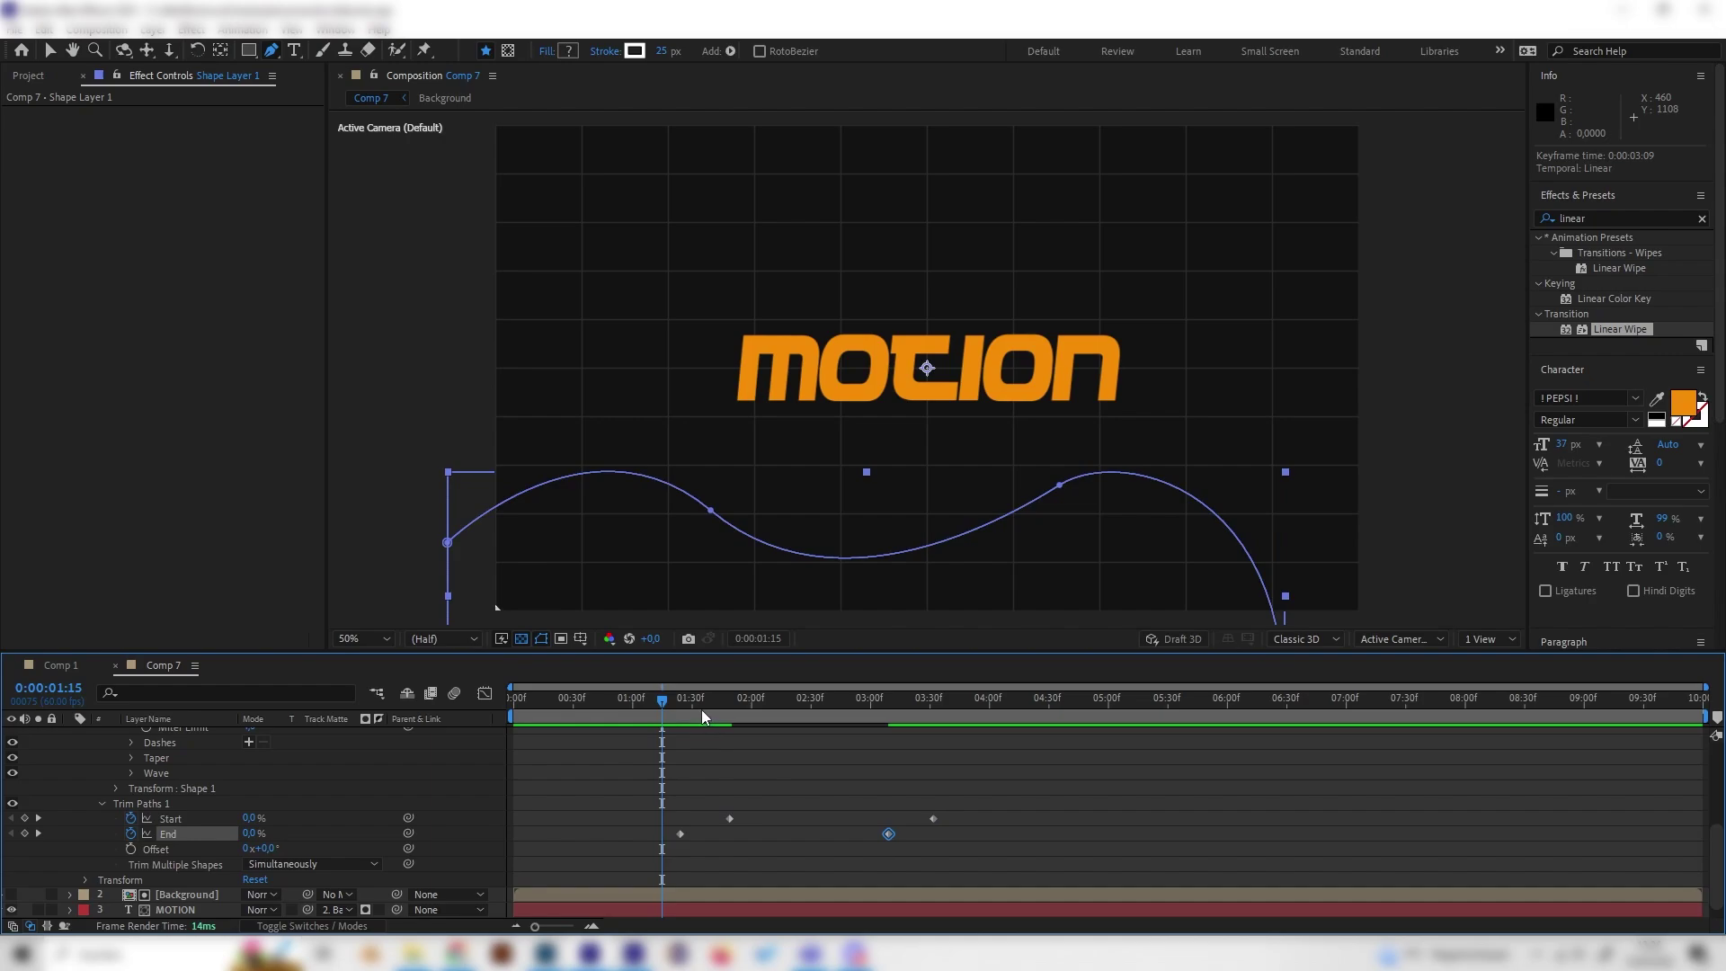
{"action": "key", "text": "space"}
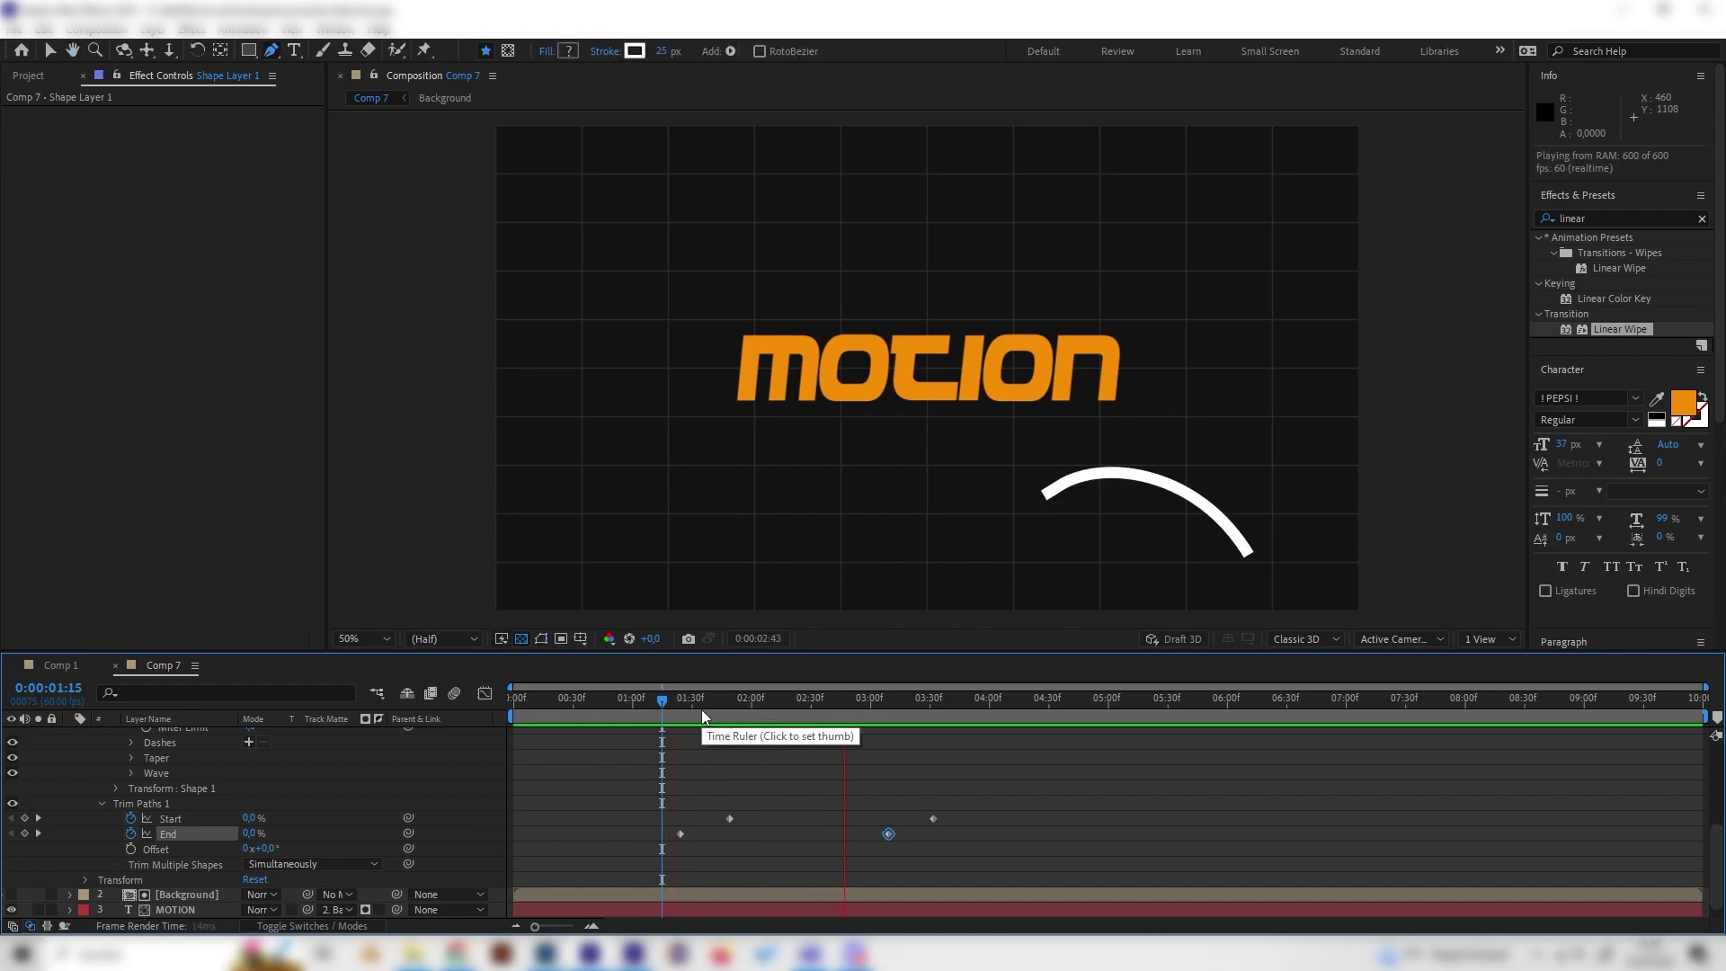
- Go to 0:00:02:17 and set the stroke's Line Cap to Round Cap
{"action": "left_click_drag", "start_coordinate": [703, 710], "coordinate": [785, 701]}
{"action": "scroll", "coordinate": [239, 807], "scroll_direction": "up", "scroll_amount": 1}
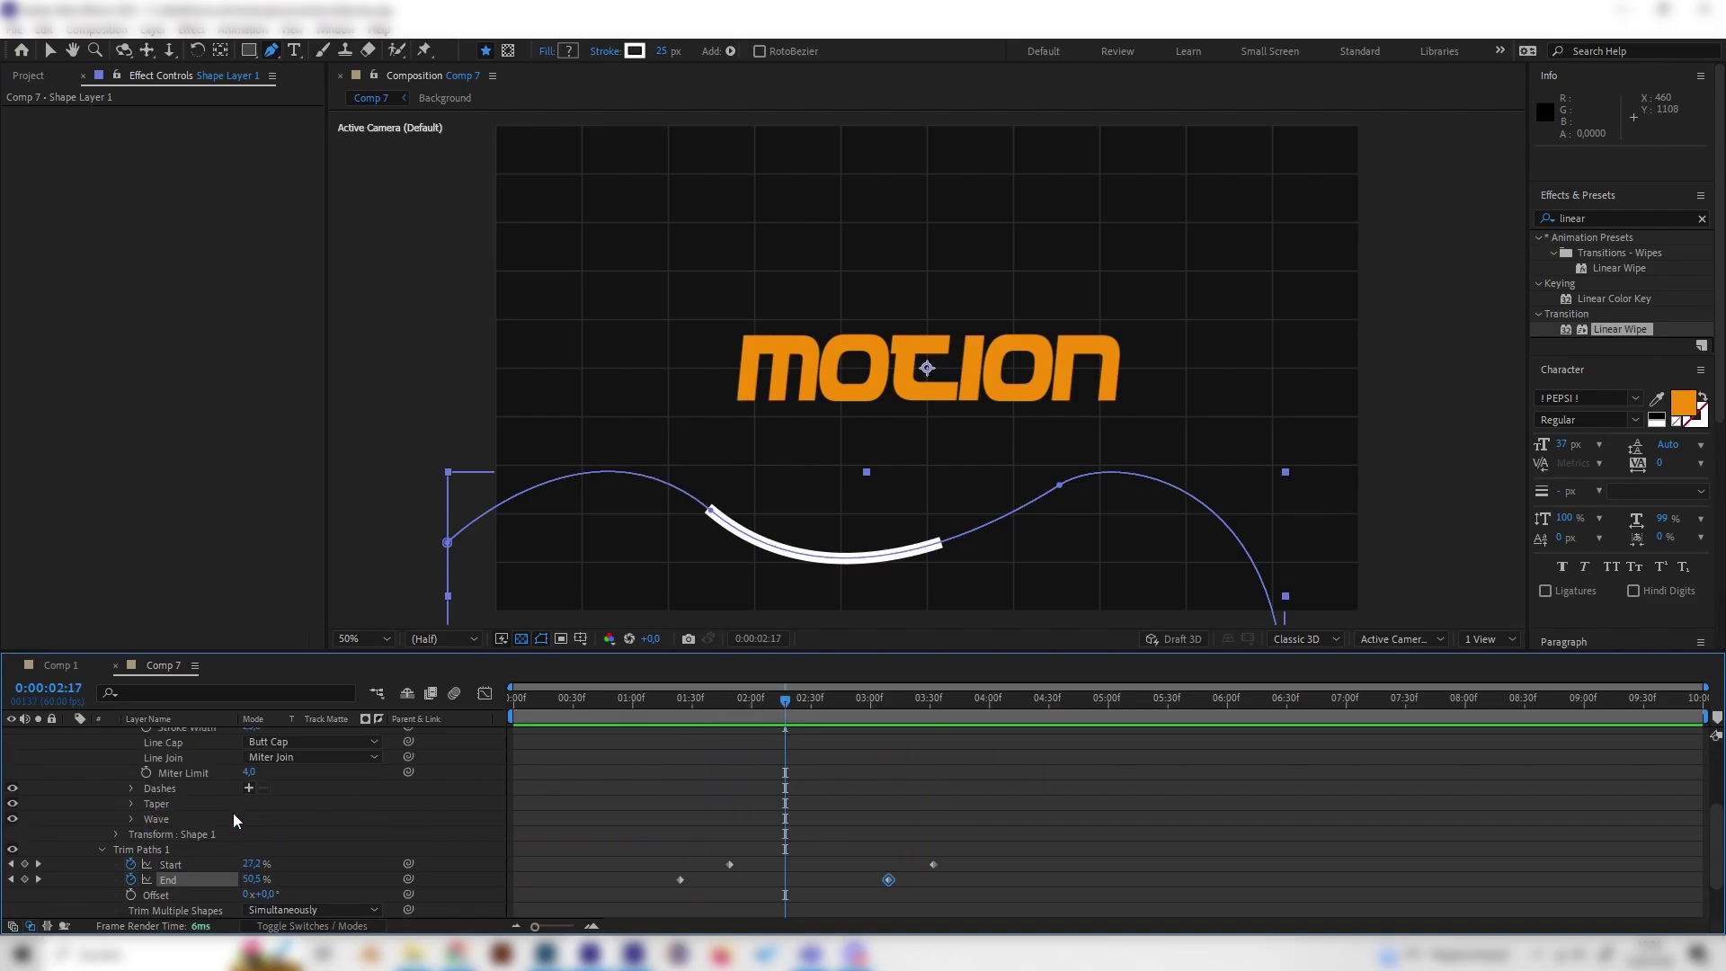
{"action": "scroll", "coordinate": [230, 818], "scroll_direction": "up", "scroll_amount": 1}
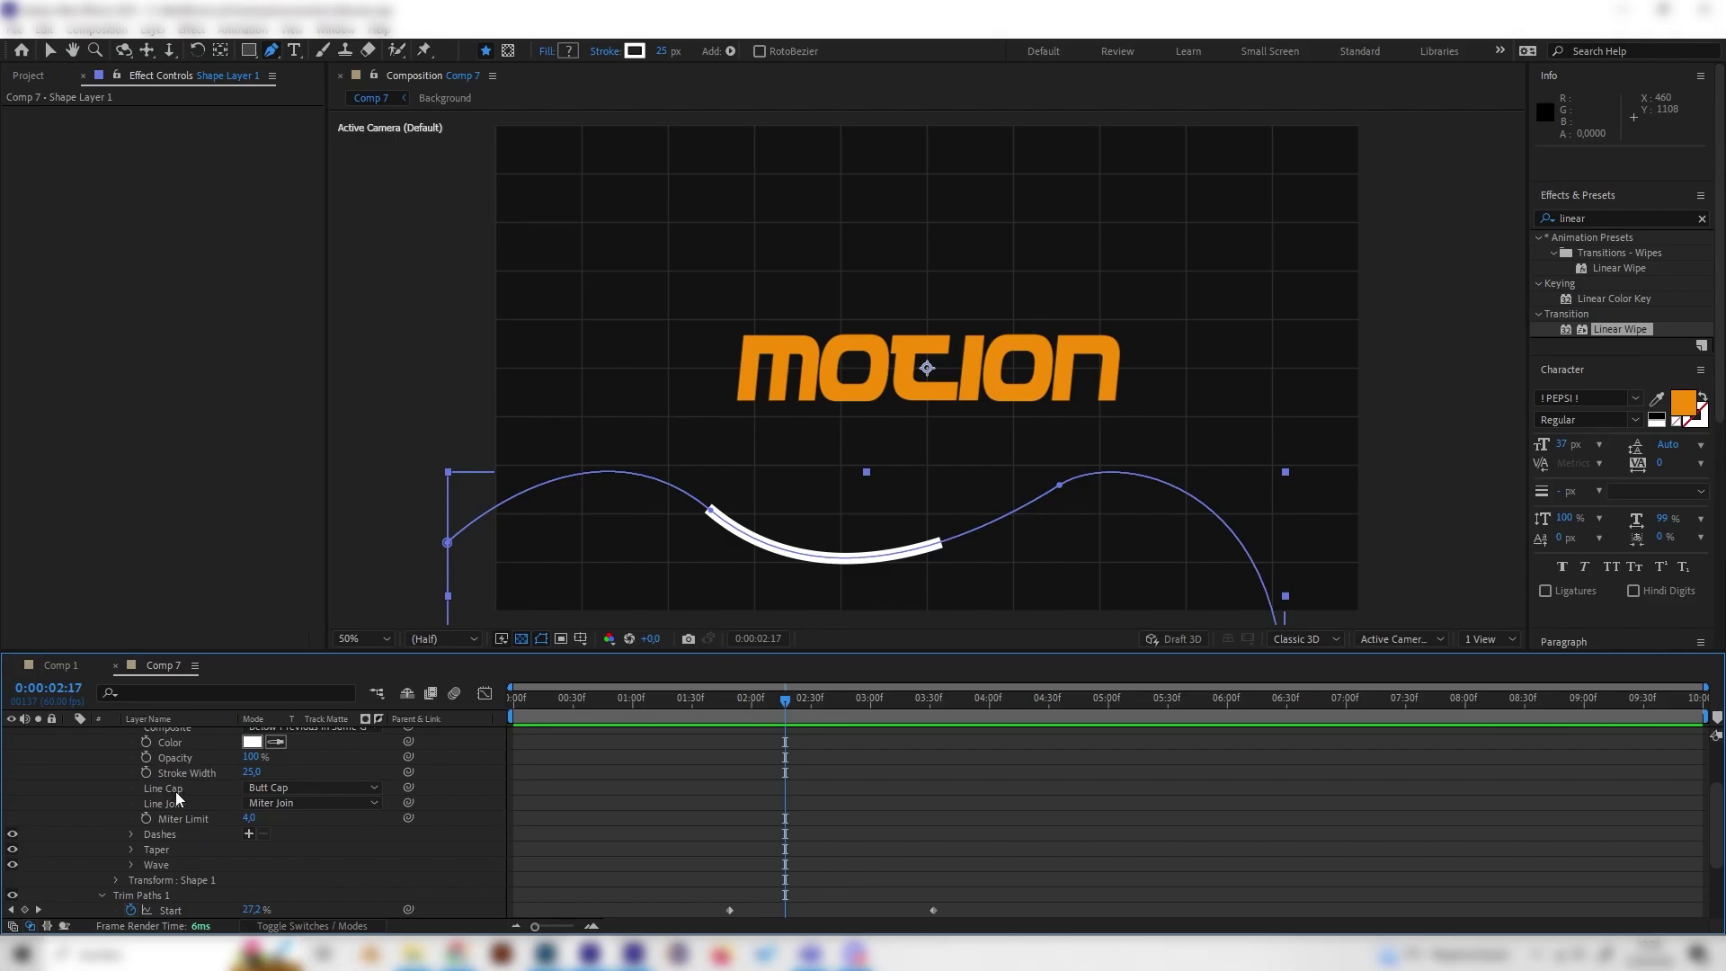
{"action": "left_click", "coordinate": [269, 787]}
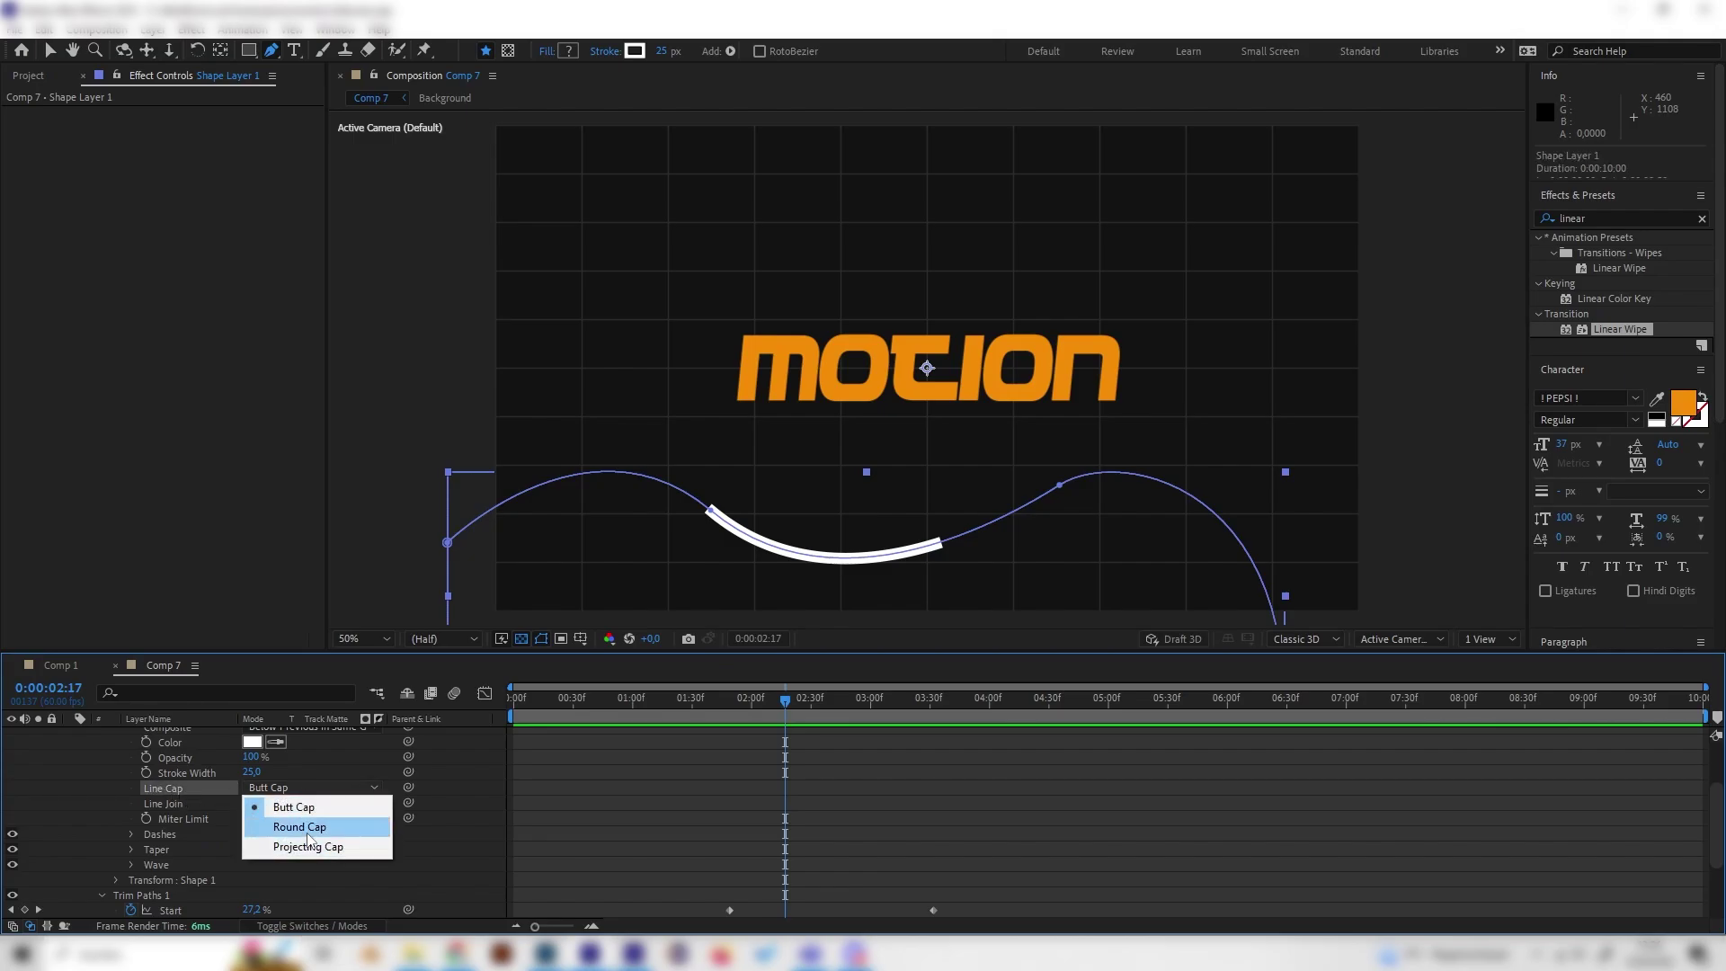
{"action": "left_click", "coordinate": [269, 825]}
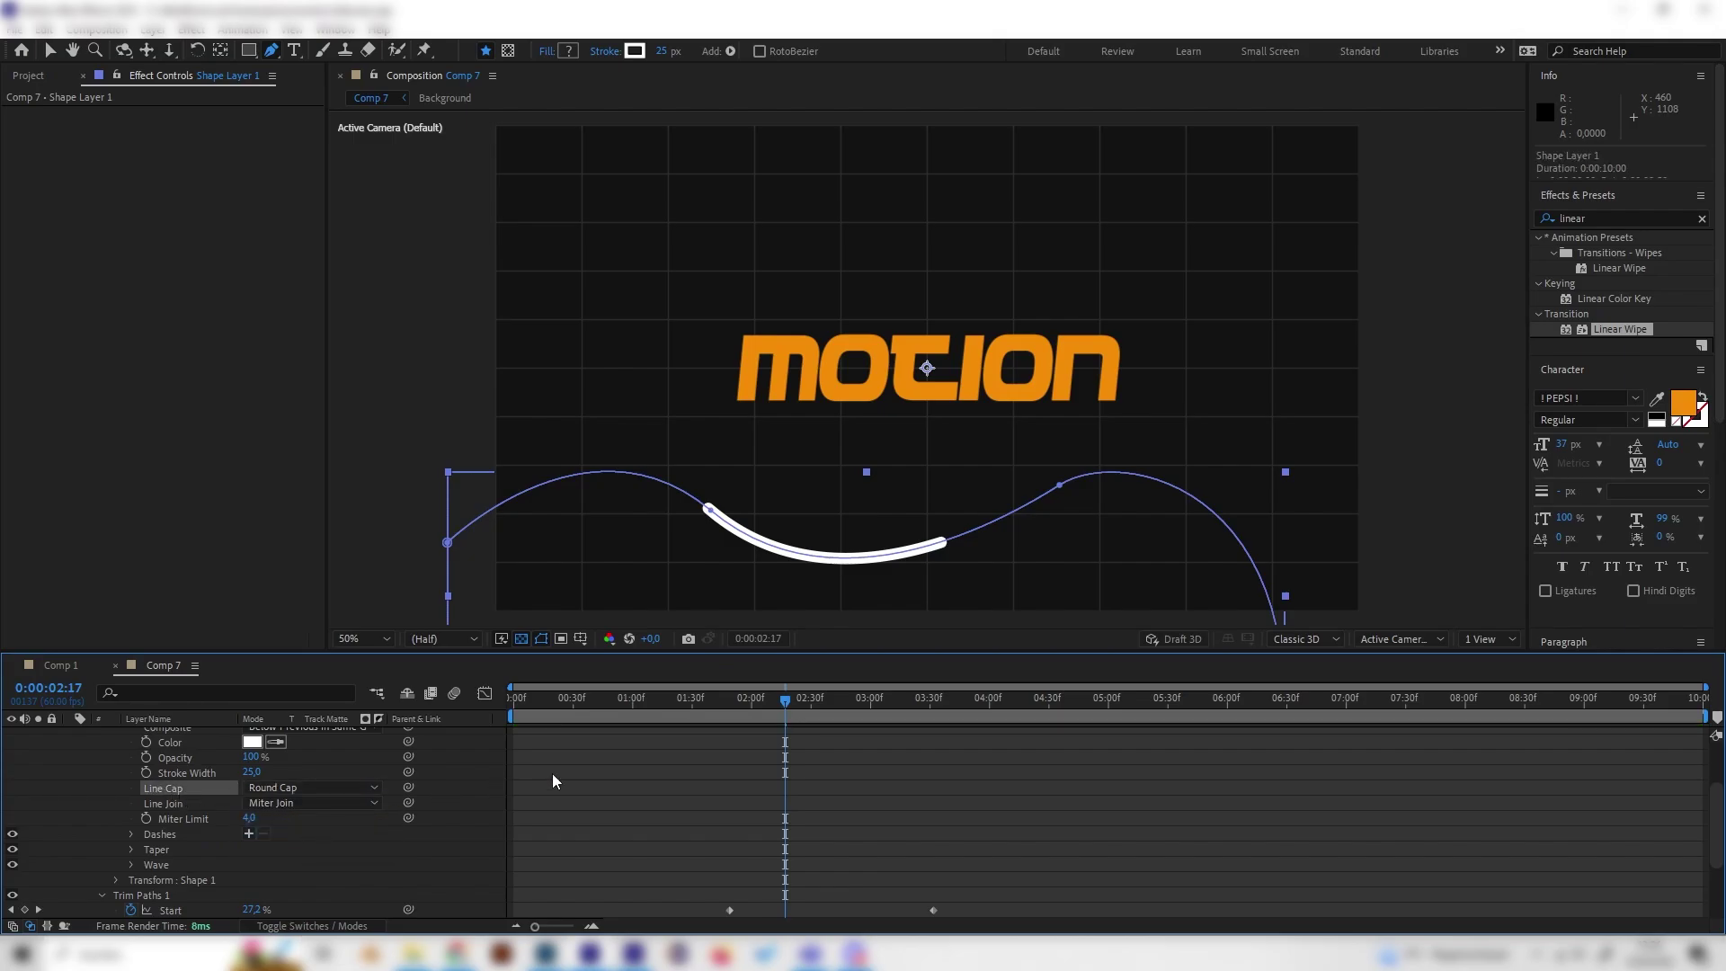
- Set the stroke's Taper Start Length to 80% and preview the composition from the beginning
{"action": "left_click", "coordinate": [132, 850]}
{"action": "scroll", "coordinate": [133, 828], "scroll_direction": "down", "scroll_amount": 1}
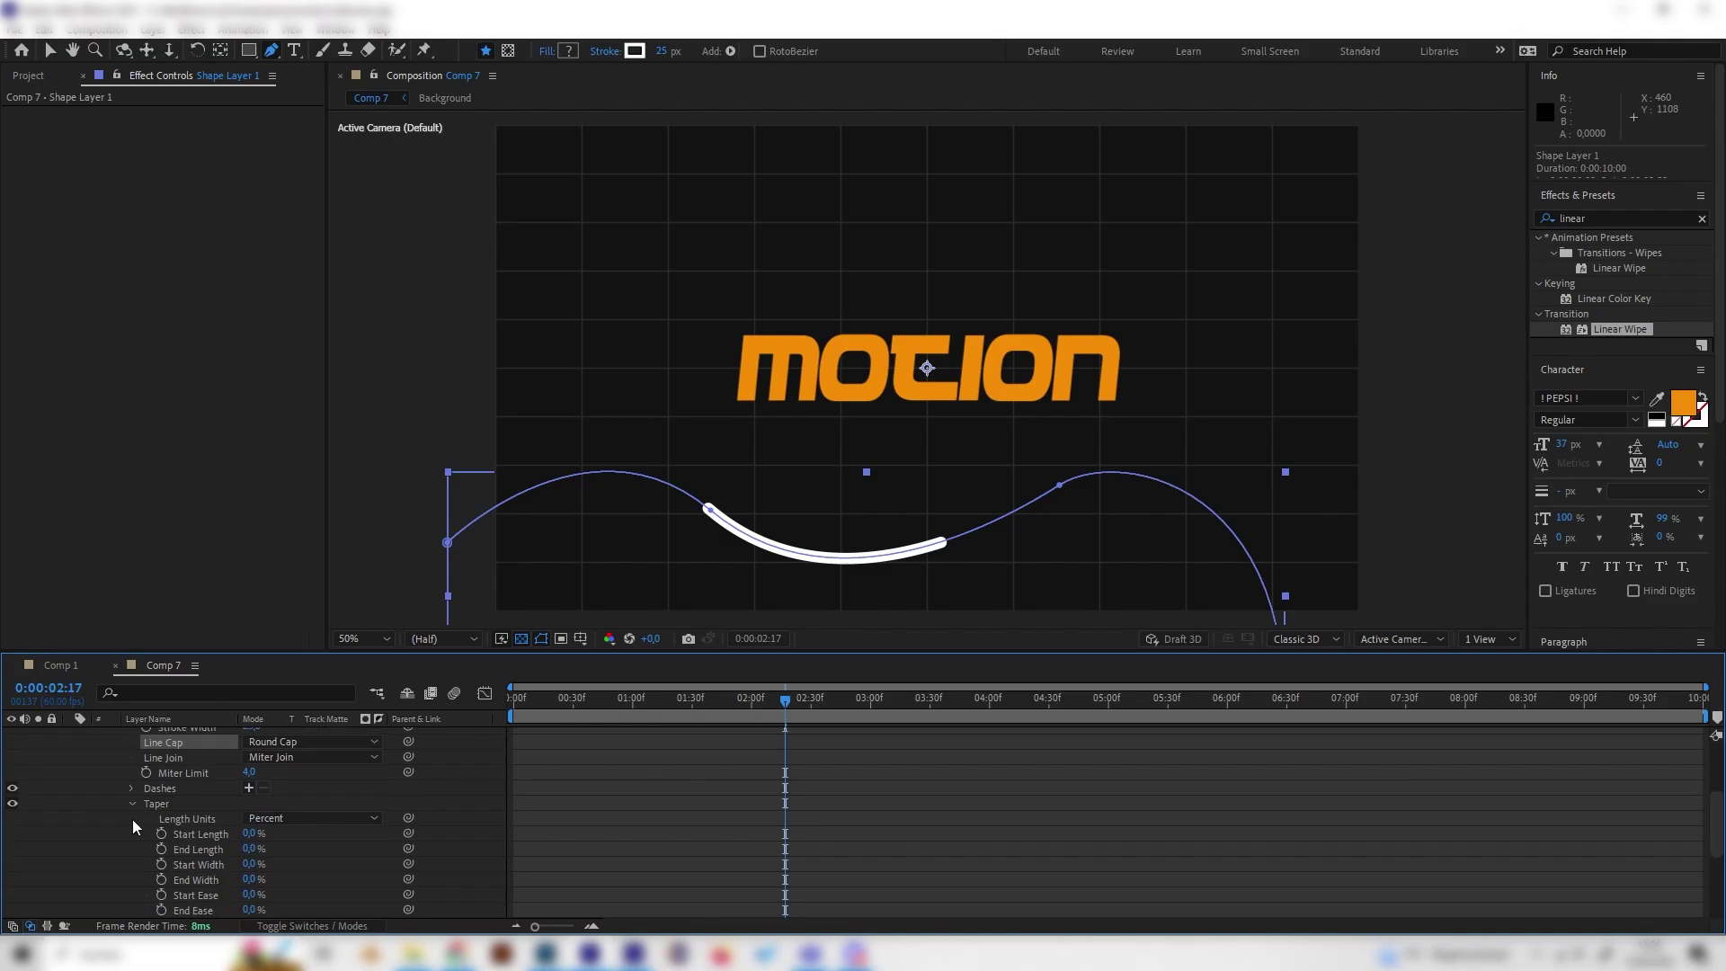
{"action": "left_click", "coordinate": [251, 835]}
{"action": "key", "text": "Return"}
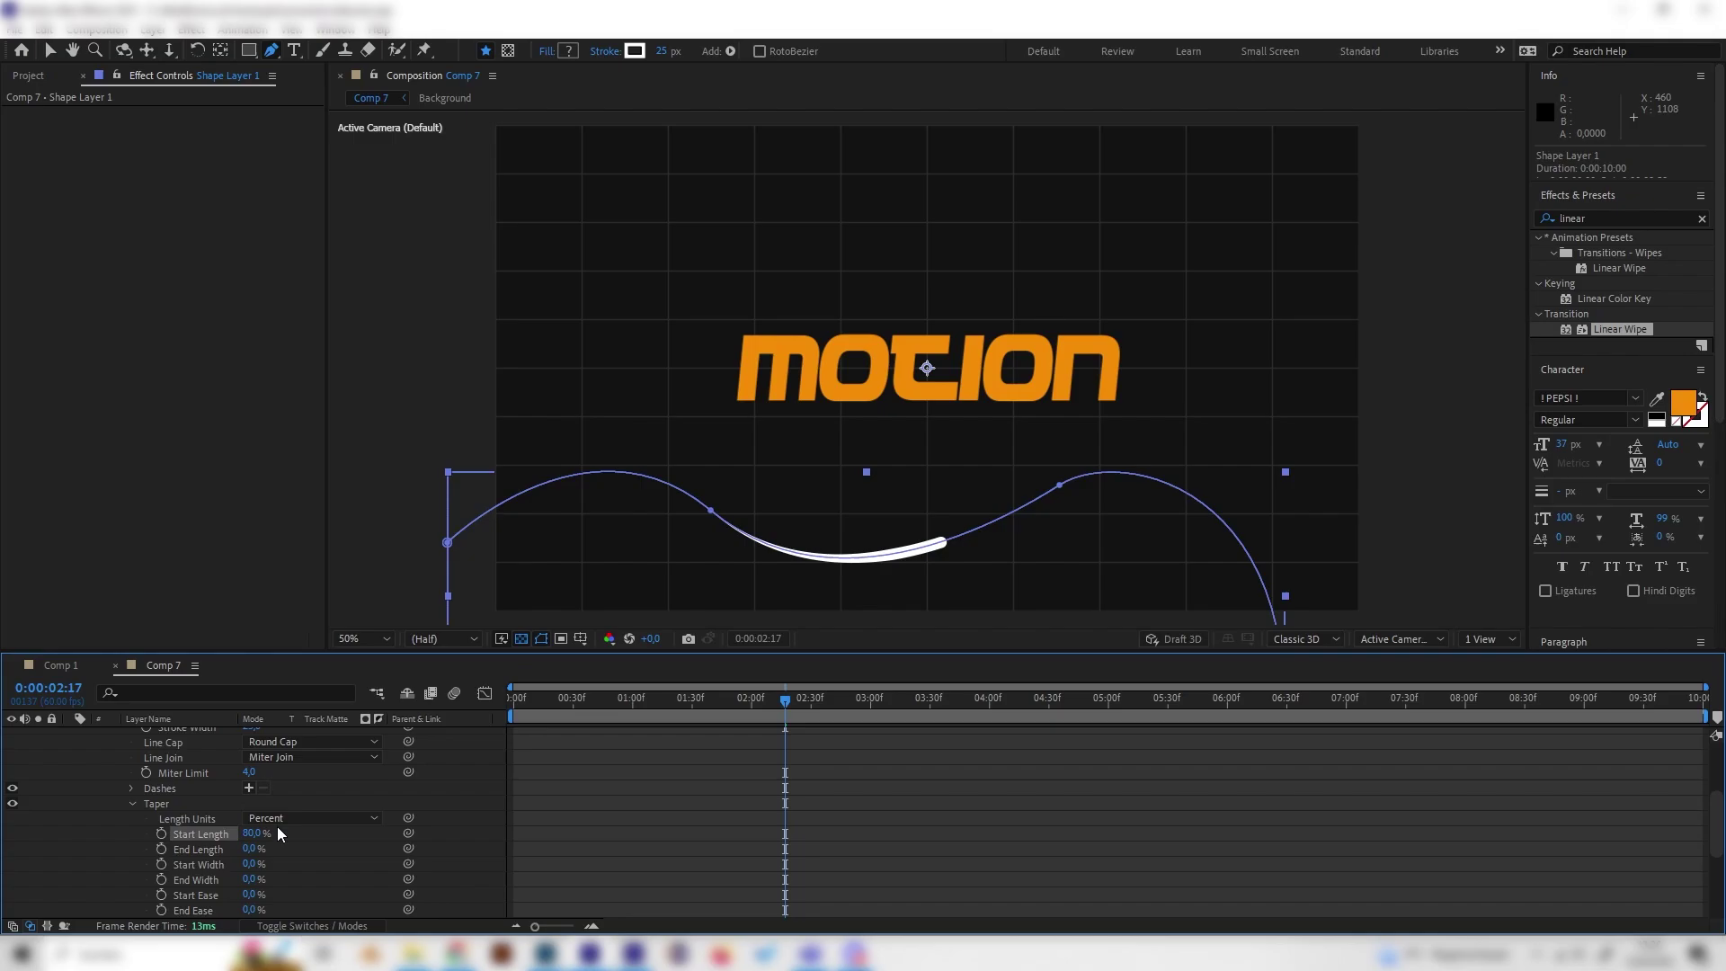
{"action": "left_click", "coordinate": [672, 863]}
{"action": "left_click_drag", "start_coordinate": [740, 702], "coordinate": [473, 729]}
{"action": "key", "text": "space"}
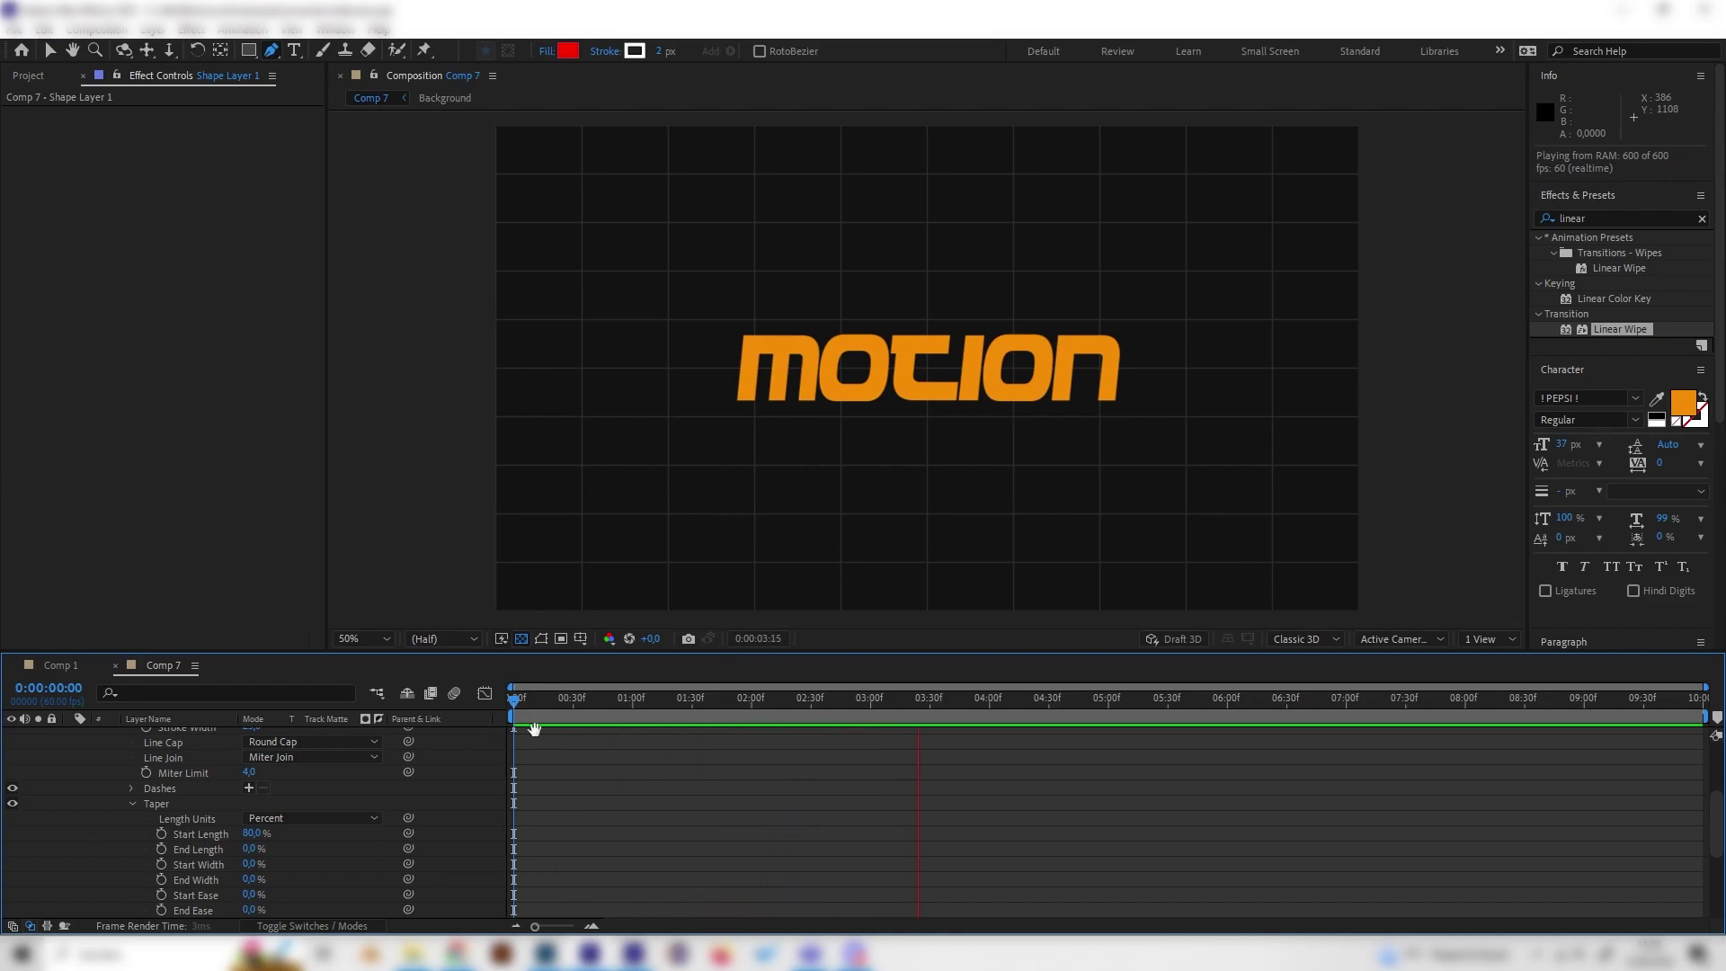
- Delay the final End and Start keyframes to about 0:00:03:50 and 0:00:04:13, and preview the slower line from 0:00:01:16
{"action": "left_click", "coordinate": [484, 693]}
{"action": "left_click", "coordinate": [483, 693]}
{"action": "scroll", "coordinate": [228, 833], "scroll_direction": "up", "scroll_amount": 2}
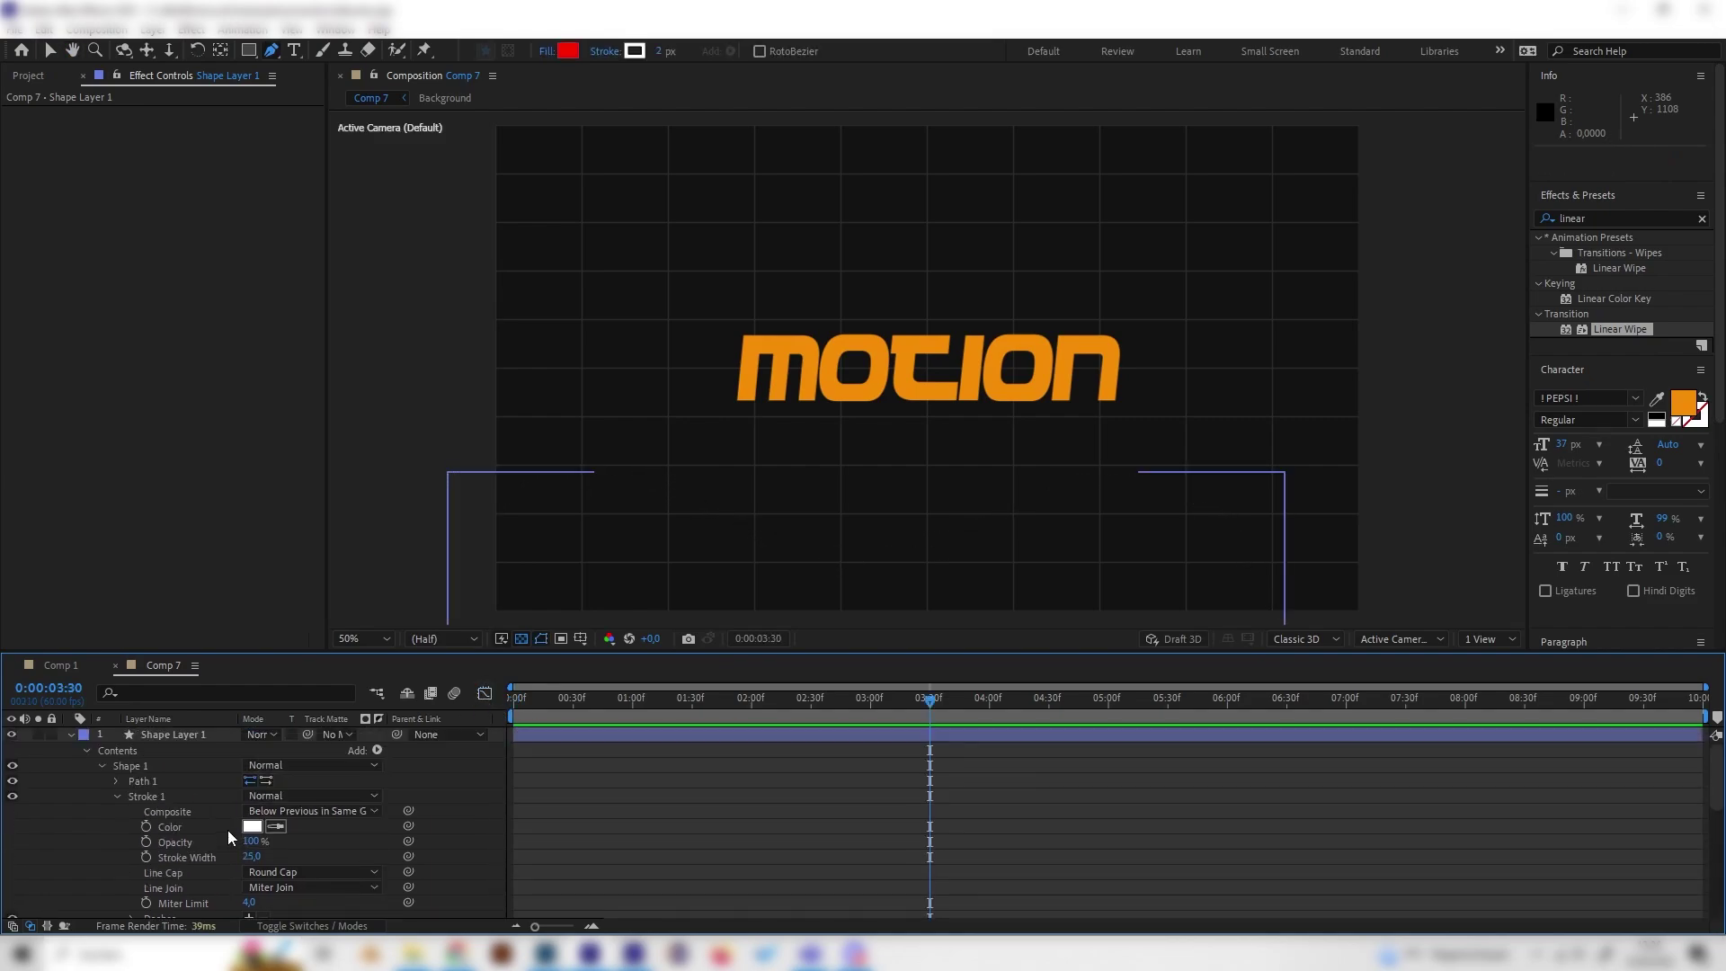
{"action": "scroll", "coordinate": [144, 827], "scroll_direction": "down", "scroll_amount": 3}
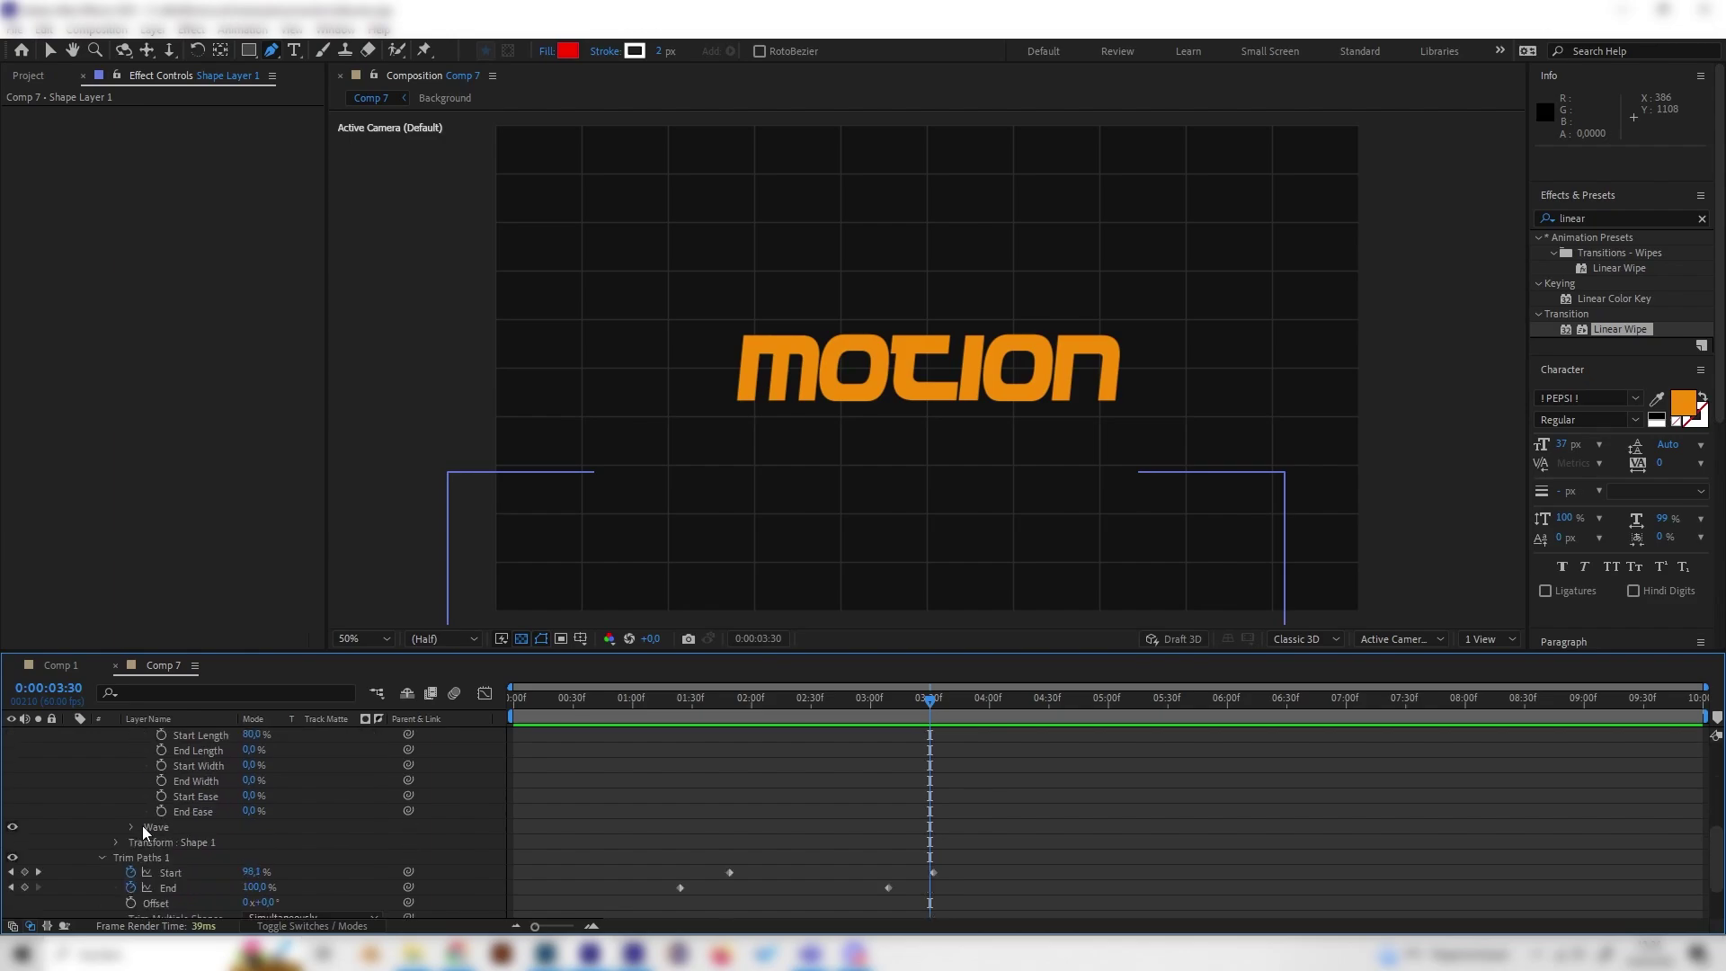
{"action": "left_click_drag", "start_coordinate": [903, 885], "coordinate": [1018, 870]}
{"action": "left_click", "coordinate": [665, 698]}
{"action": "key", "text": "space"}
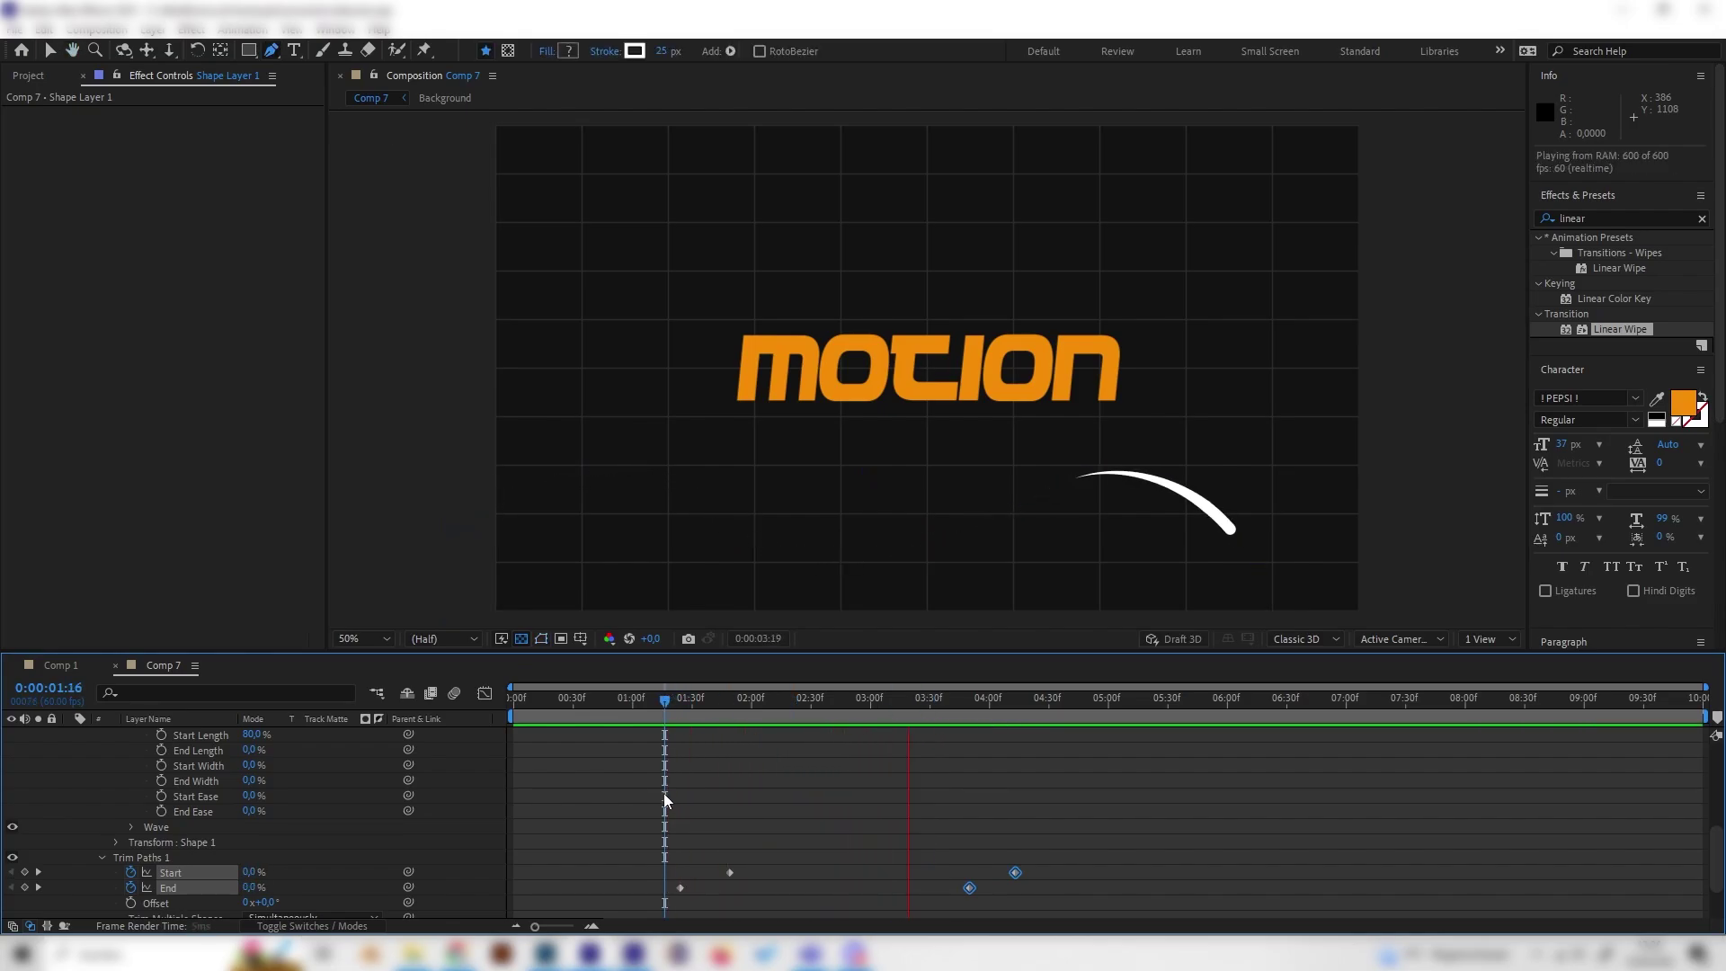
{"action": "key", "text": "space"}
- Select all four Trim Paths keyframes, shift them earlier so the first sits at about 0:00:01:00, and preview the timing
{"action": "left_click_drag", "start_coordinate": [664, 814], "coordinate": [1065, 910]}
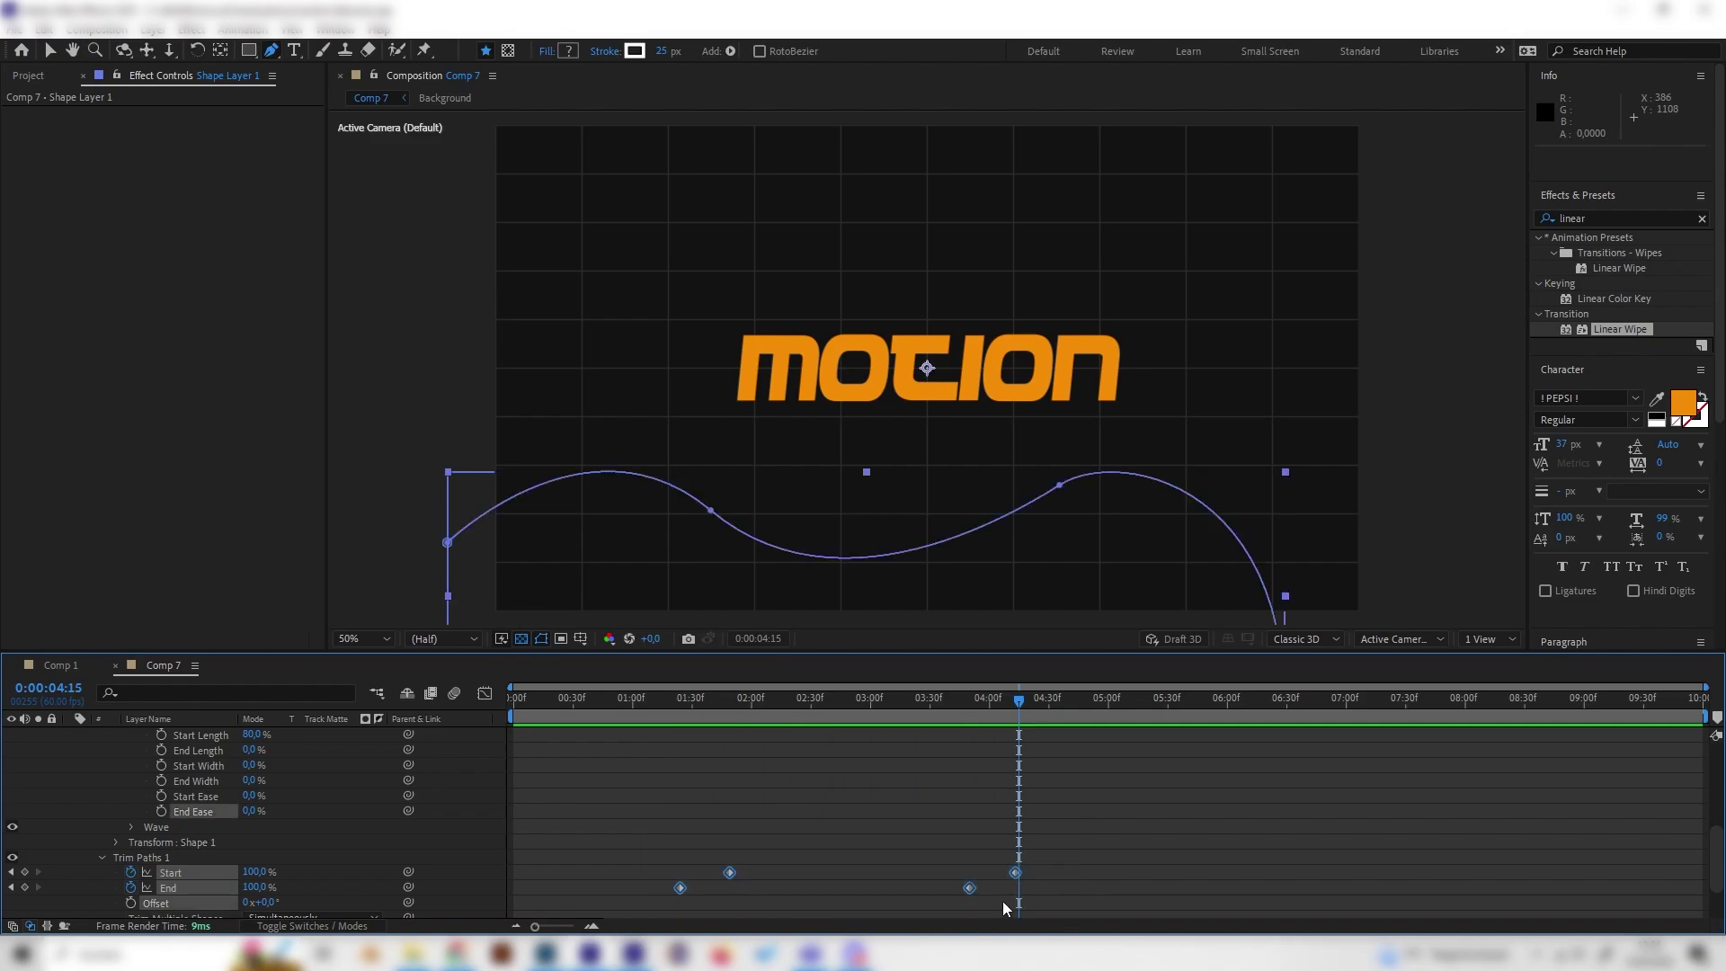
{"action": "left_click_drag", "start_coordinate": [689, 699], "coordinate": [637, 701]}
{"action": "left_click_drag", "start_coordinate": [732, 872], "coordinate": [683, 872]}
{"action": "key", "text": "space"}
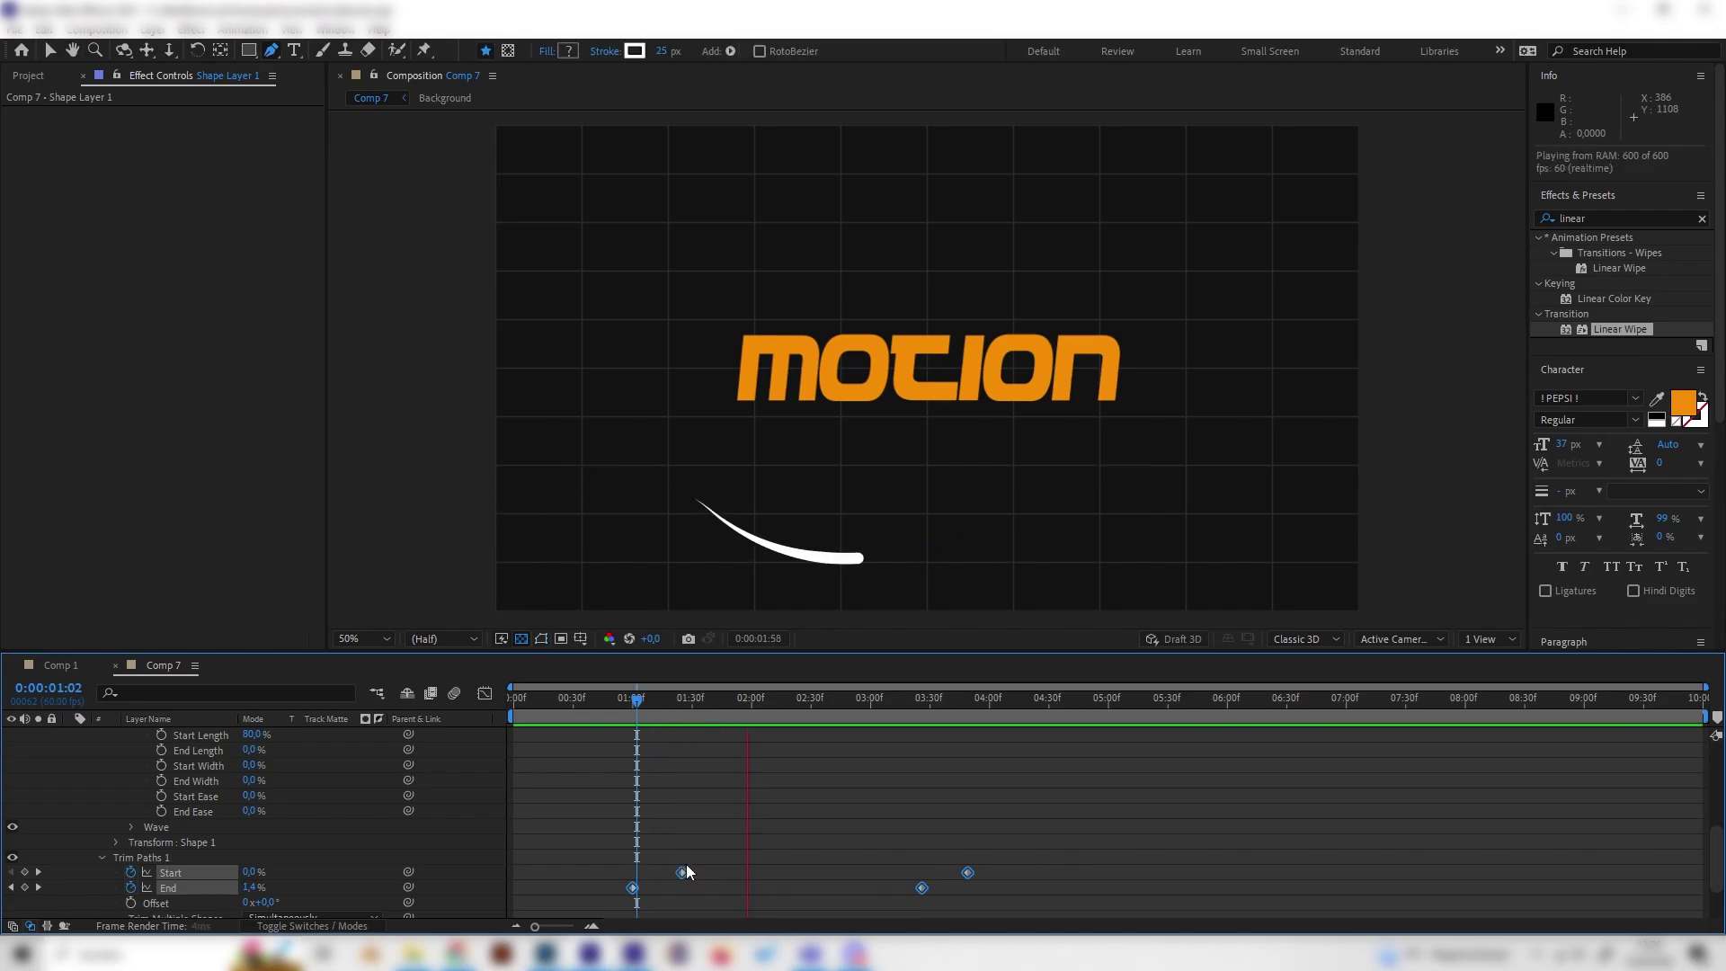
{"action": "key", "text": "space"}
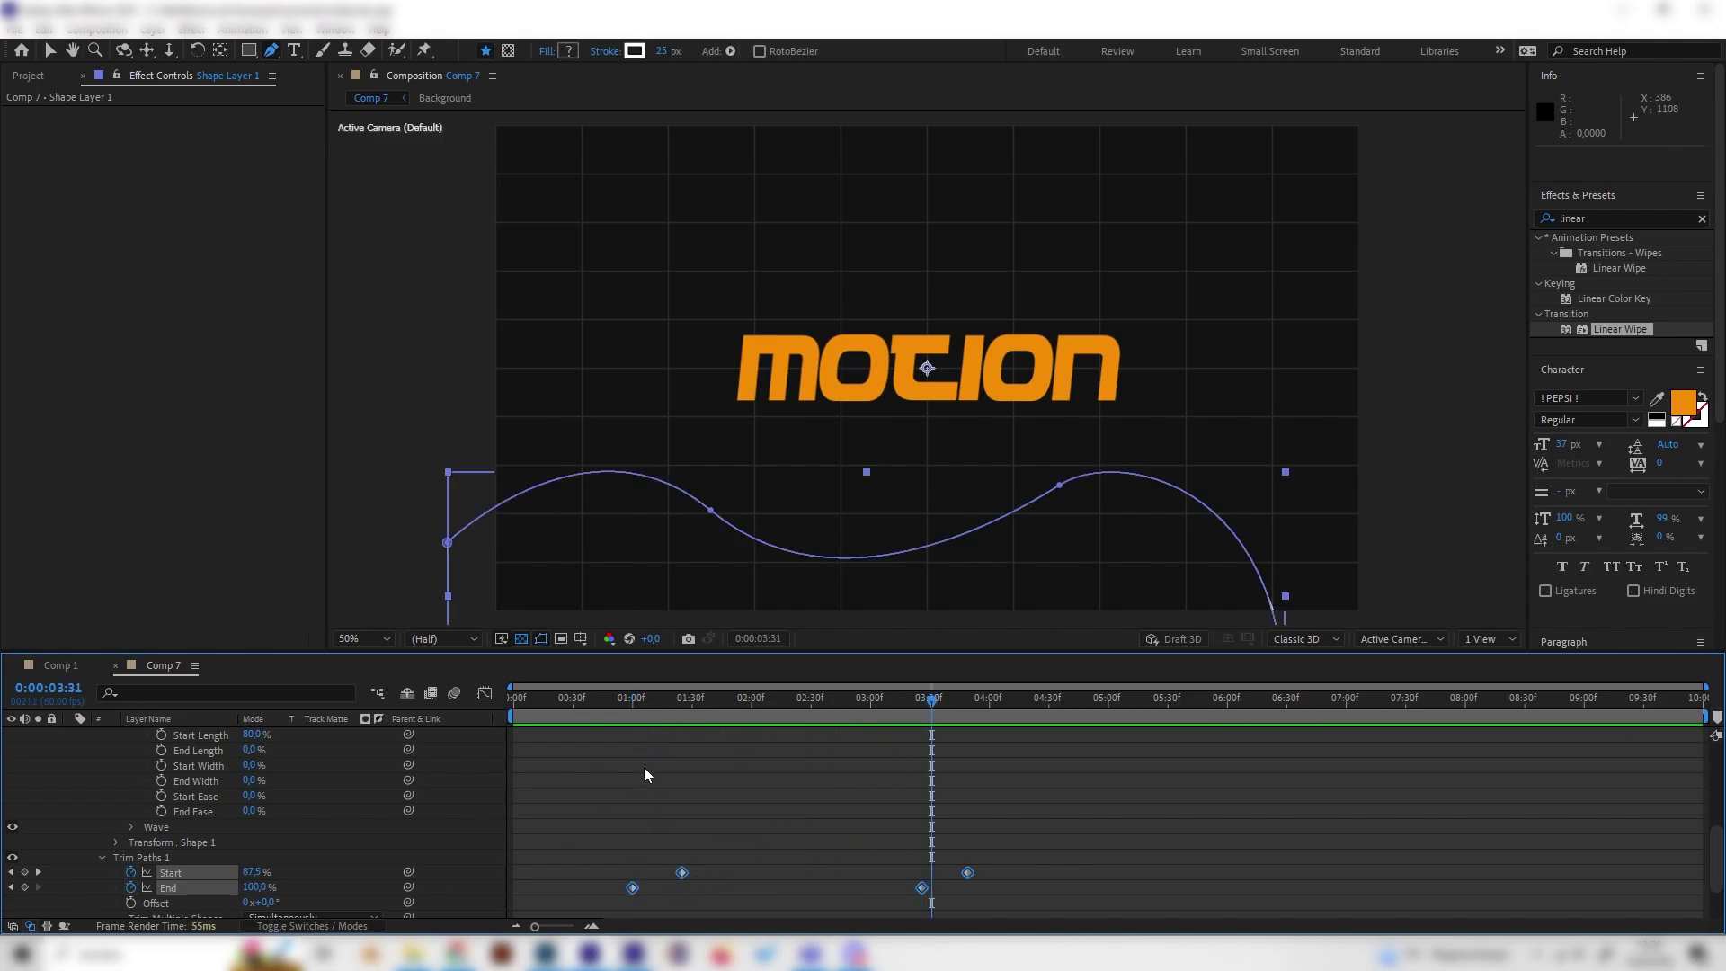
- Collapse Shape Layer 1, duplicate it and set the duplicate's Rotation to 180°
{"action": "scroll", "coordinate": [95, 747], "scroll_direction": "up", "scroll_amount": 10}
{"action": "left_click", "coordinate": [155, 734]}
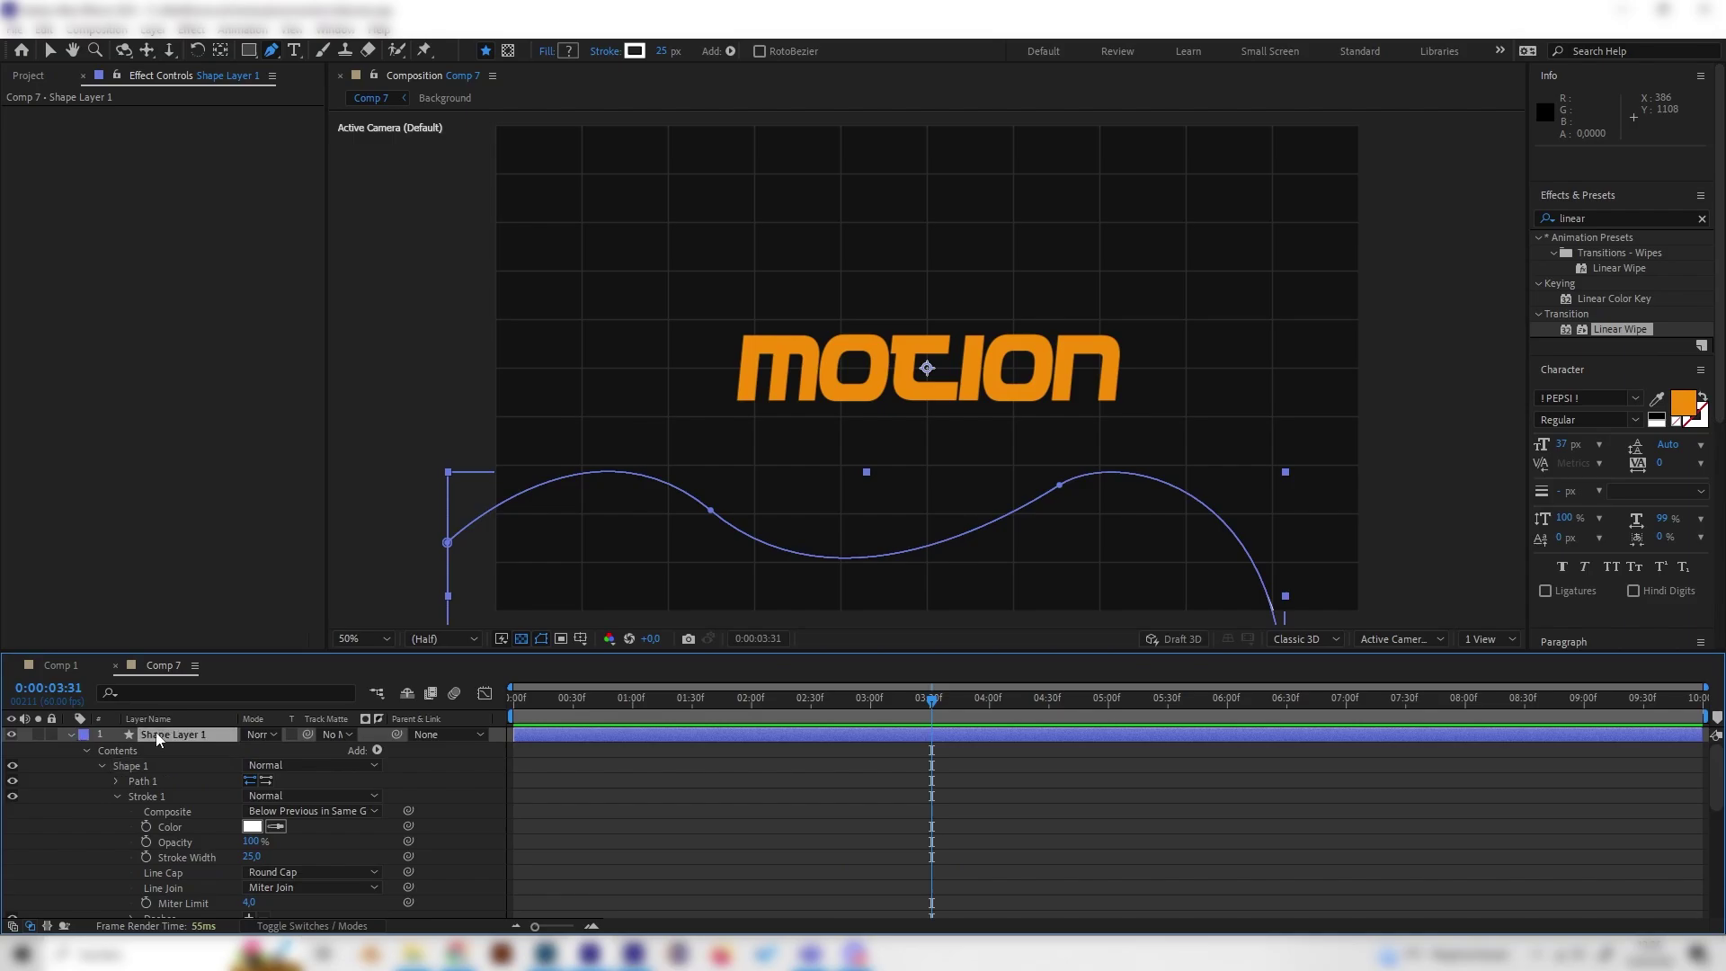
{"action": "left_click", "coordinate": [70, 735]}
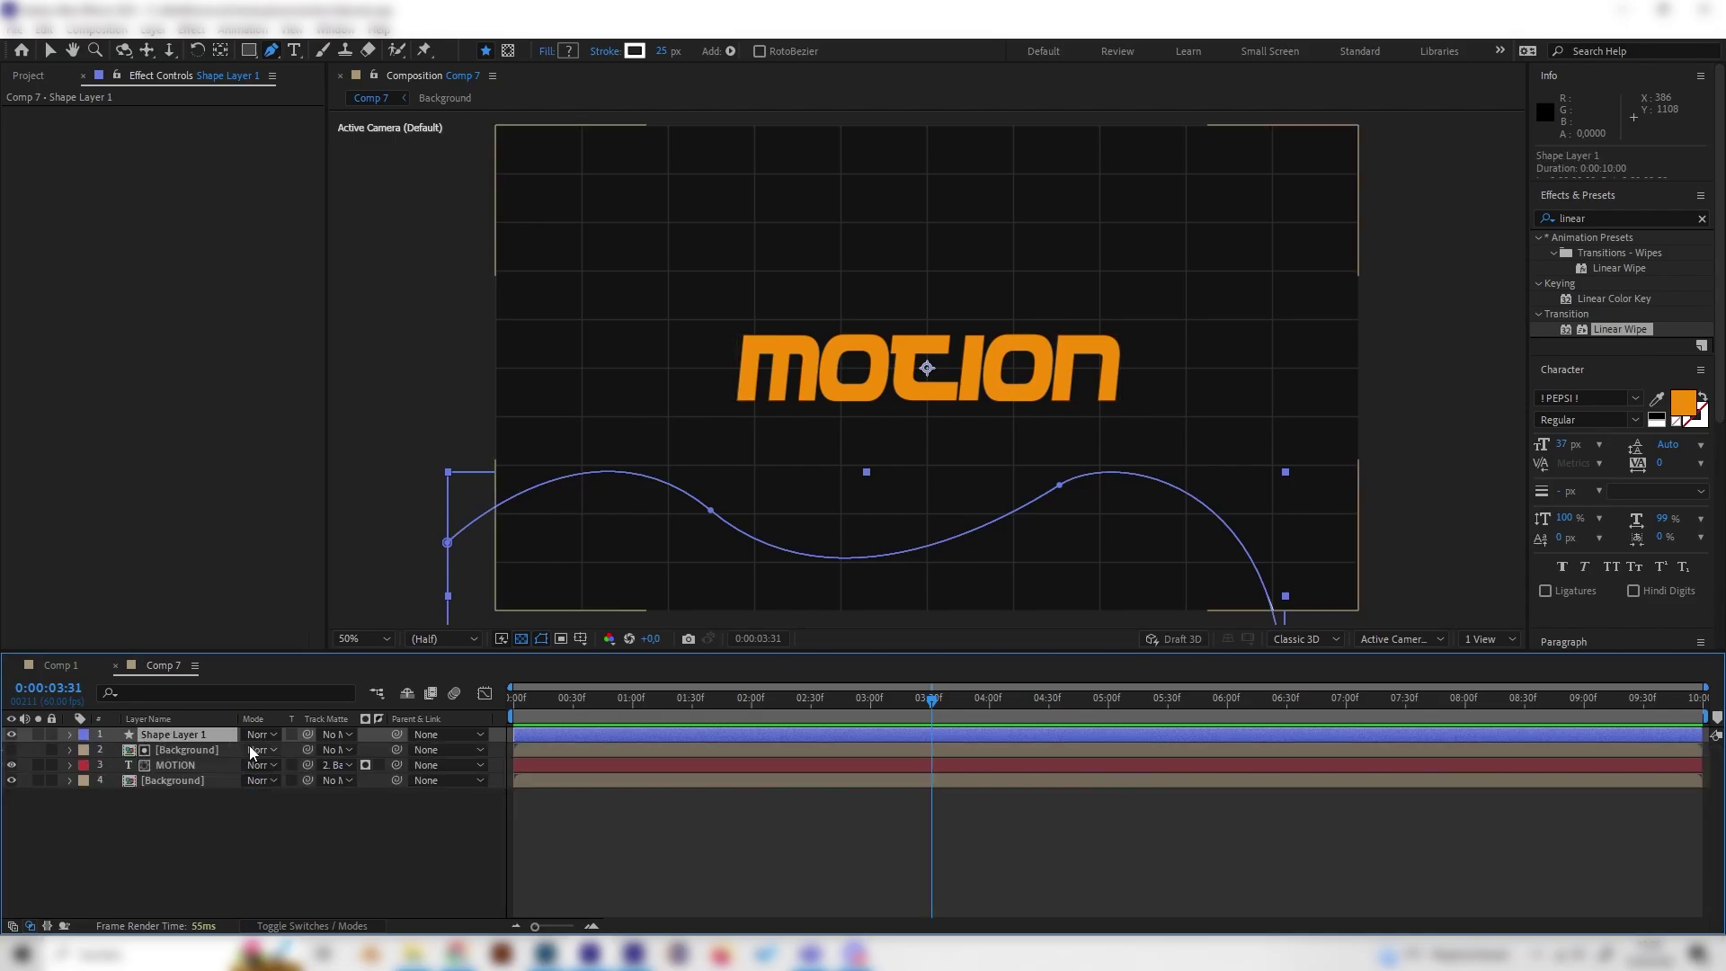
{"action": "key", "text": "ctrl+d"}
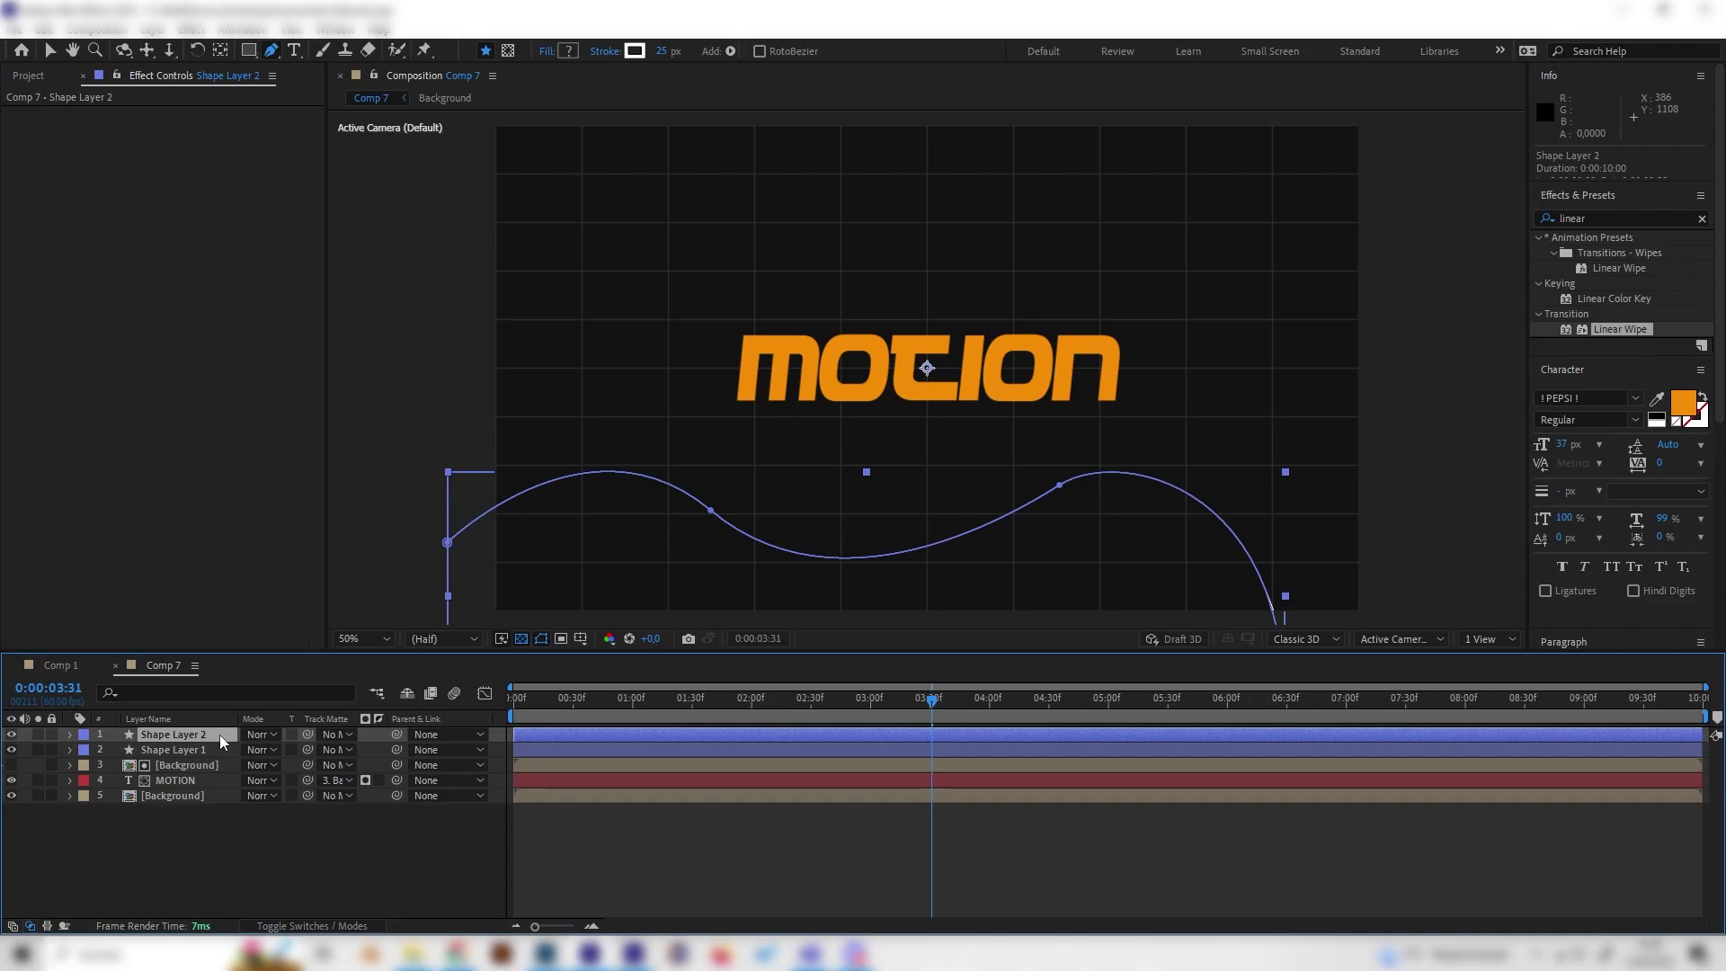
{"action": "key", "text": "r"}
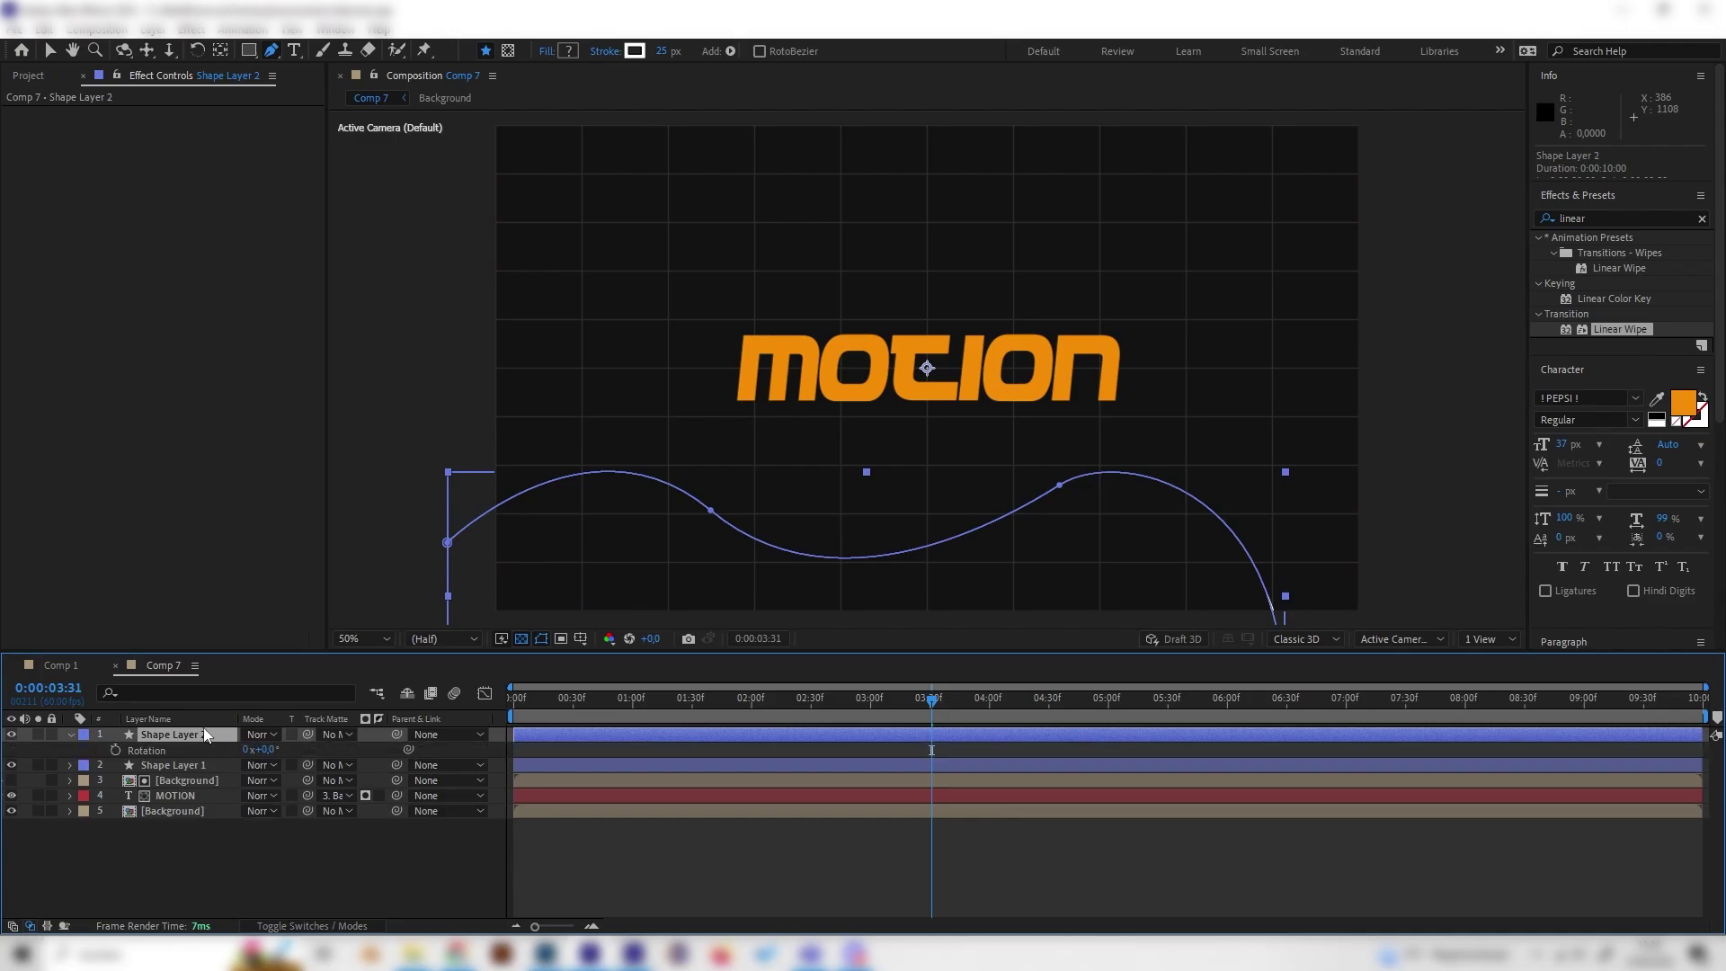
{"action": "left_click", "coordinate": [269, 750]}
{"action": "key", "text": "Return"}
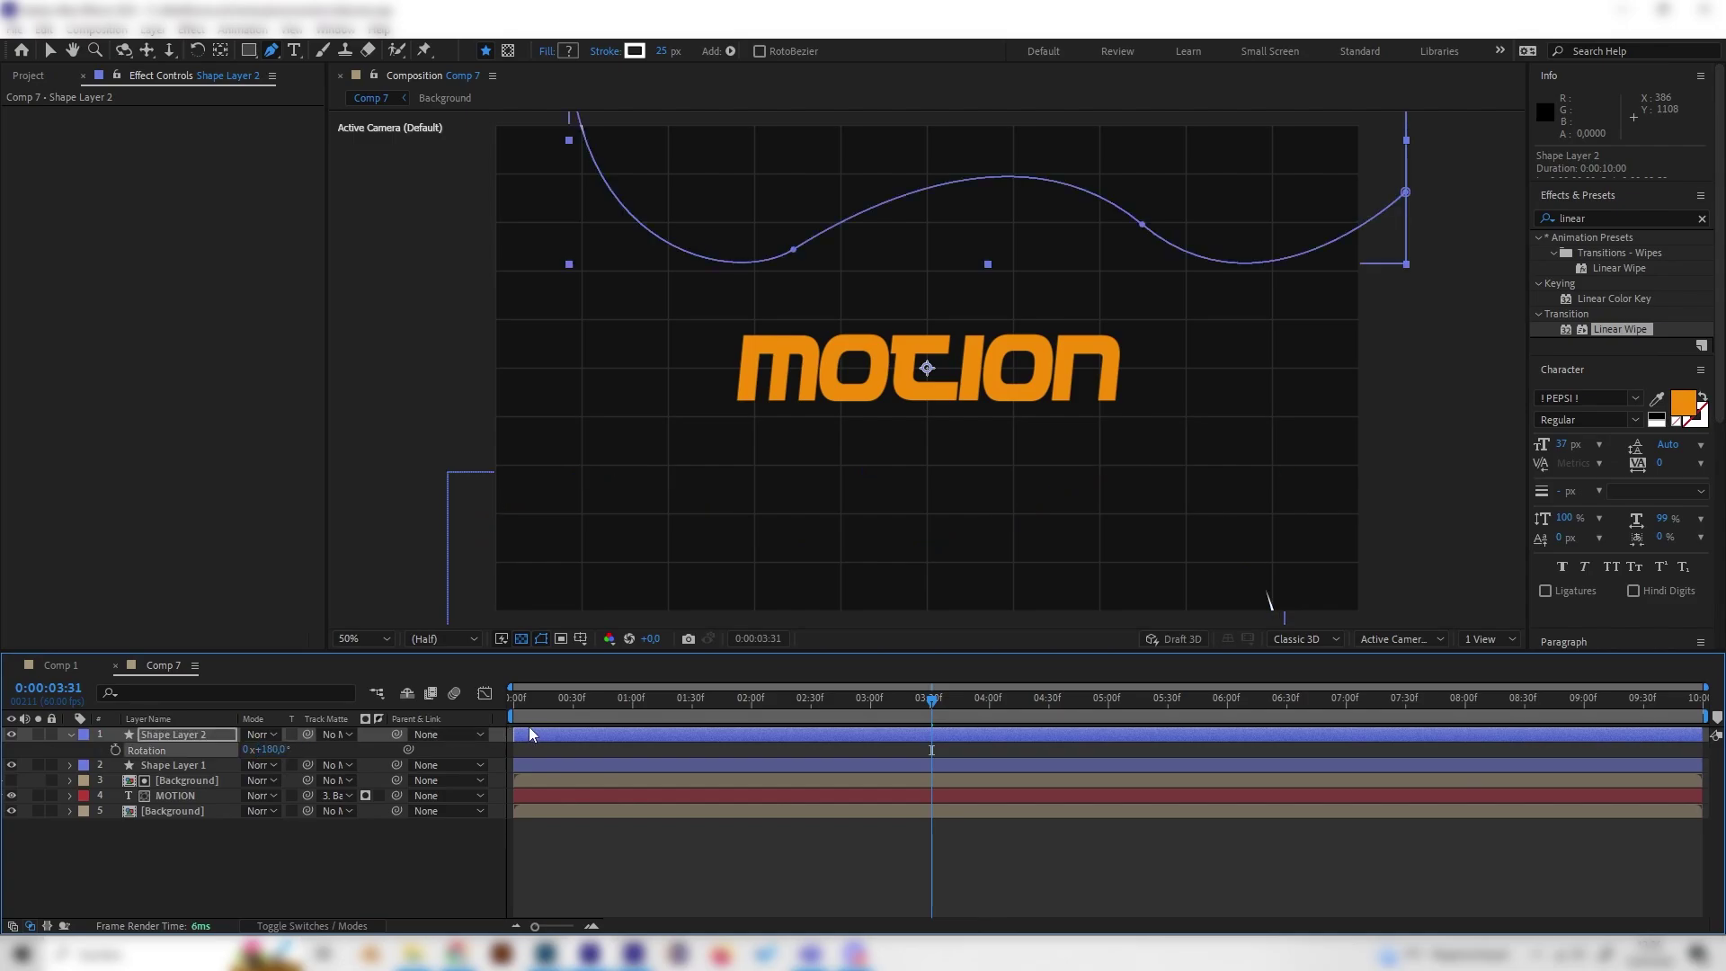
- Offset the rotated duplicate layer to start 18 frames in and preview both lines
{"action": "left_click_drag", "start_coordinate": [525, 733], "coordinate": [562, 735]}
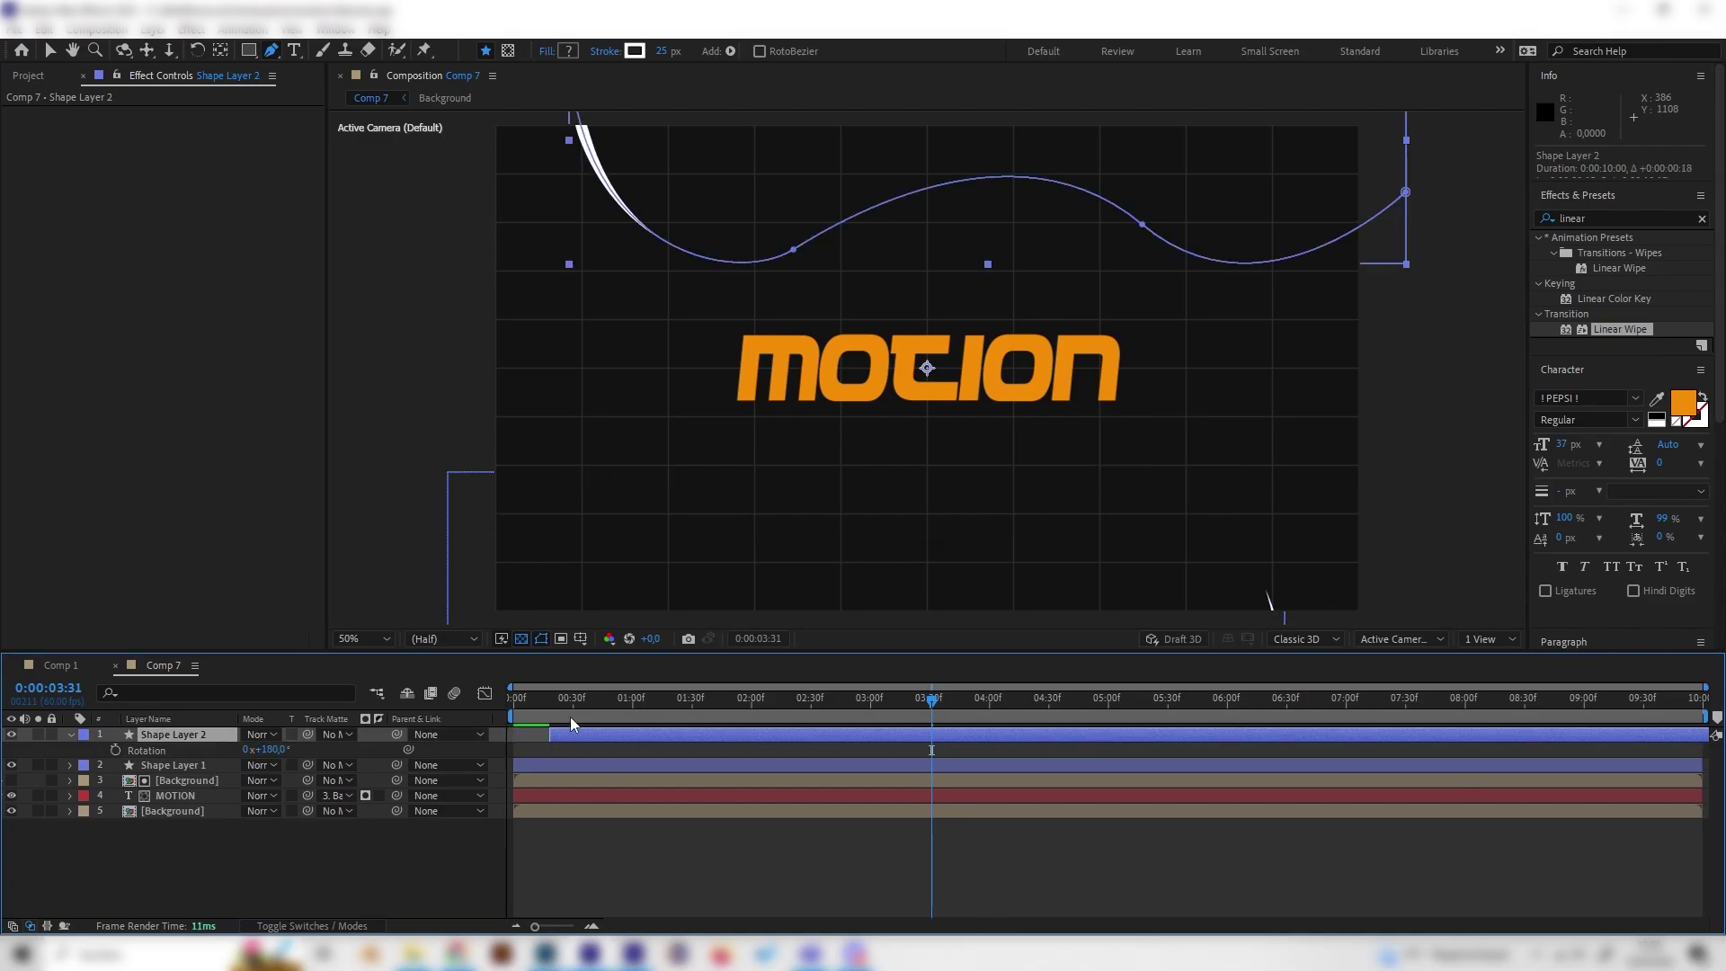
{"action": "key", "text": "space"}
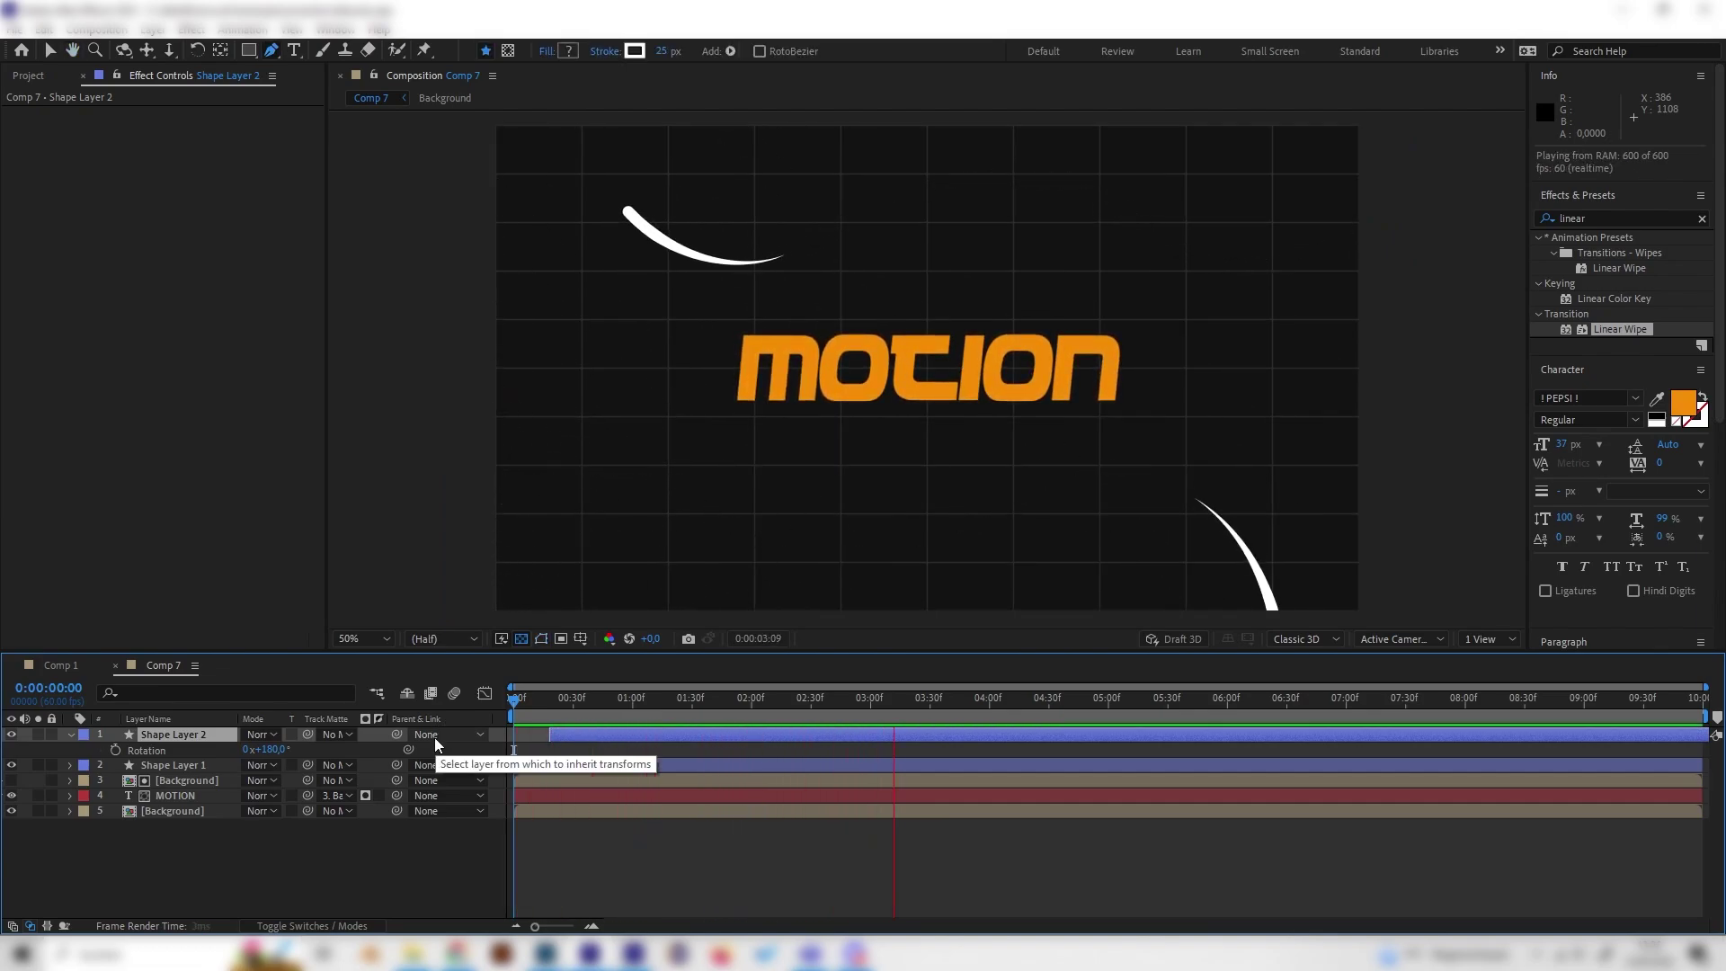
{"action": "key", "text": "space"}
- At about 0:00:02:01, reshape the upper wave by moving a middle vertex up and flattening the curve at its neighbouring vertex, and preview it
{"action": "mouse_move", "coordinate": [803, 701]}
{"action": "left_mouse_down"}
{"action": "mouse_move", "coordinate": [708, 708]}
{"action": "mouse_move", "coordinate": [736, 707]}
{"action": "left_mouse_up"}
{"action": "left_click", "coordinate": [273, 52]}
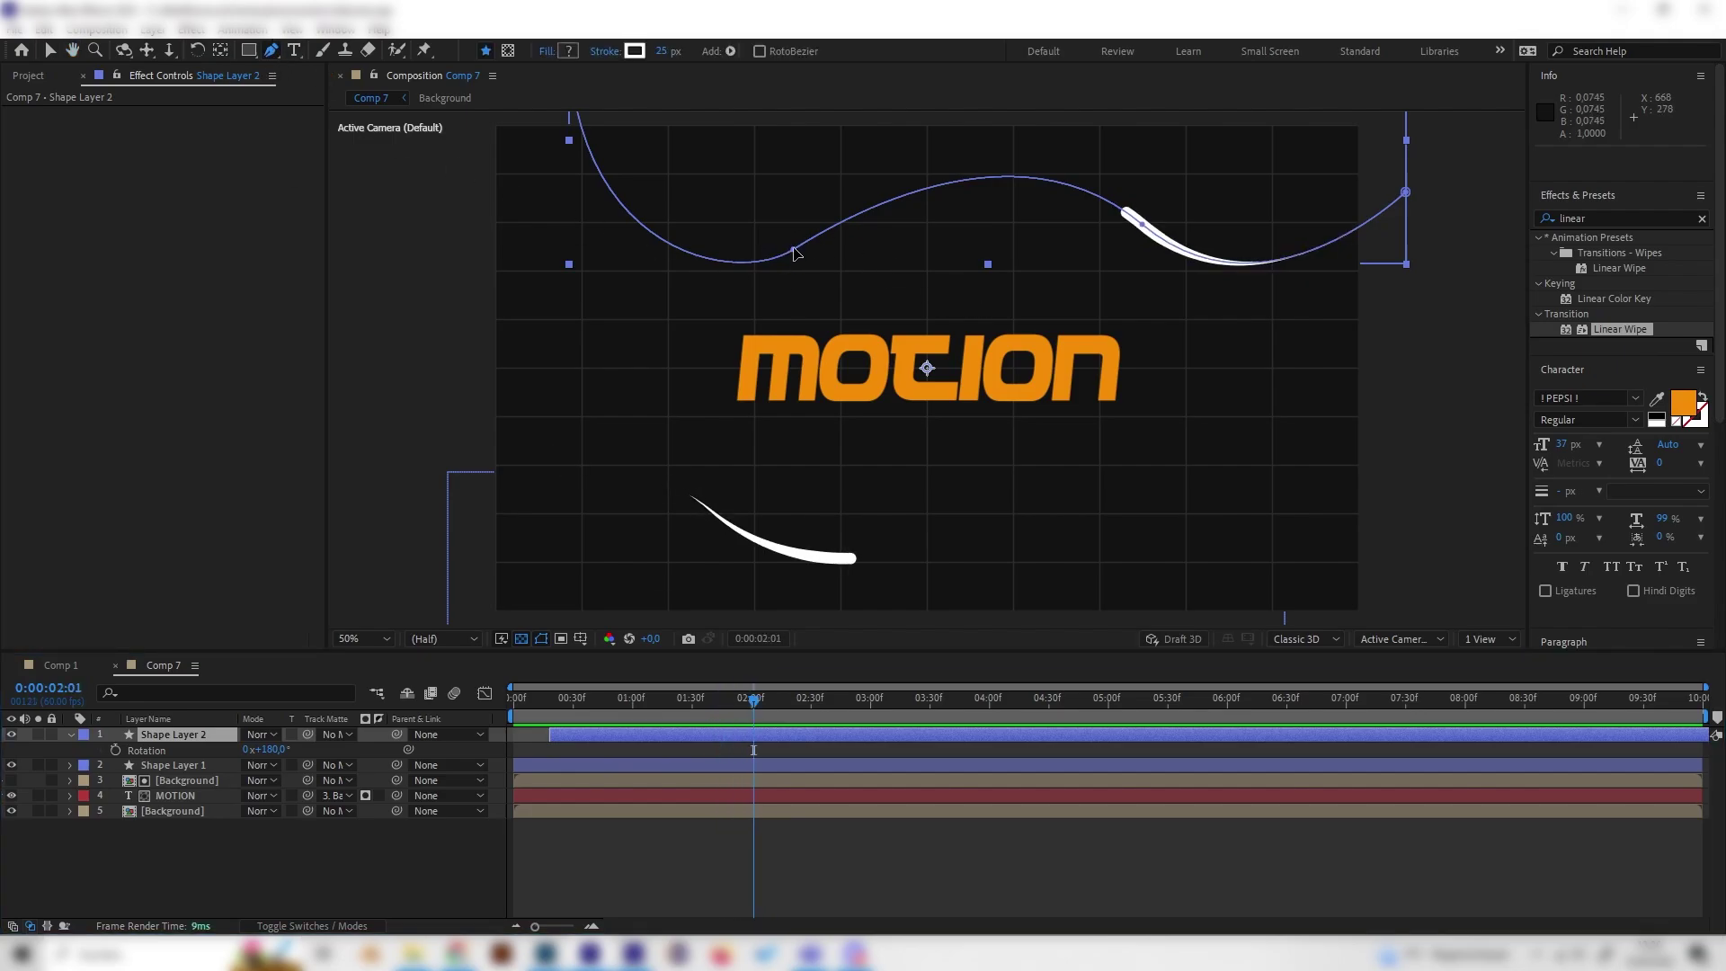
{"action": "left_click_drag", "start_coordinate": [796, 253], "coordinate": [783, 235]}
{"action": "left_click", "coordinate": [1144, 223]}
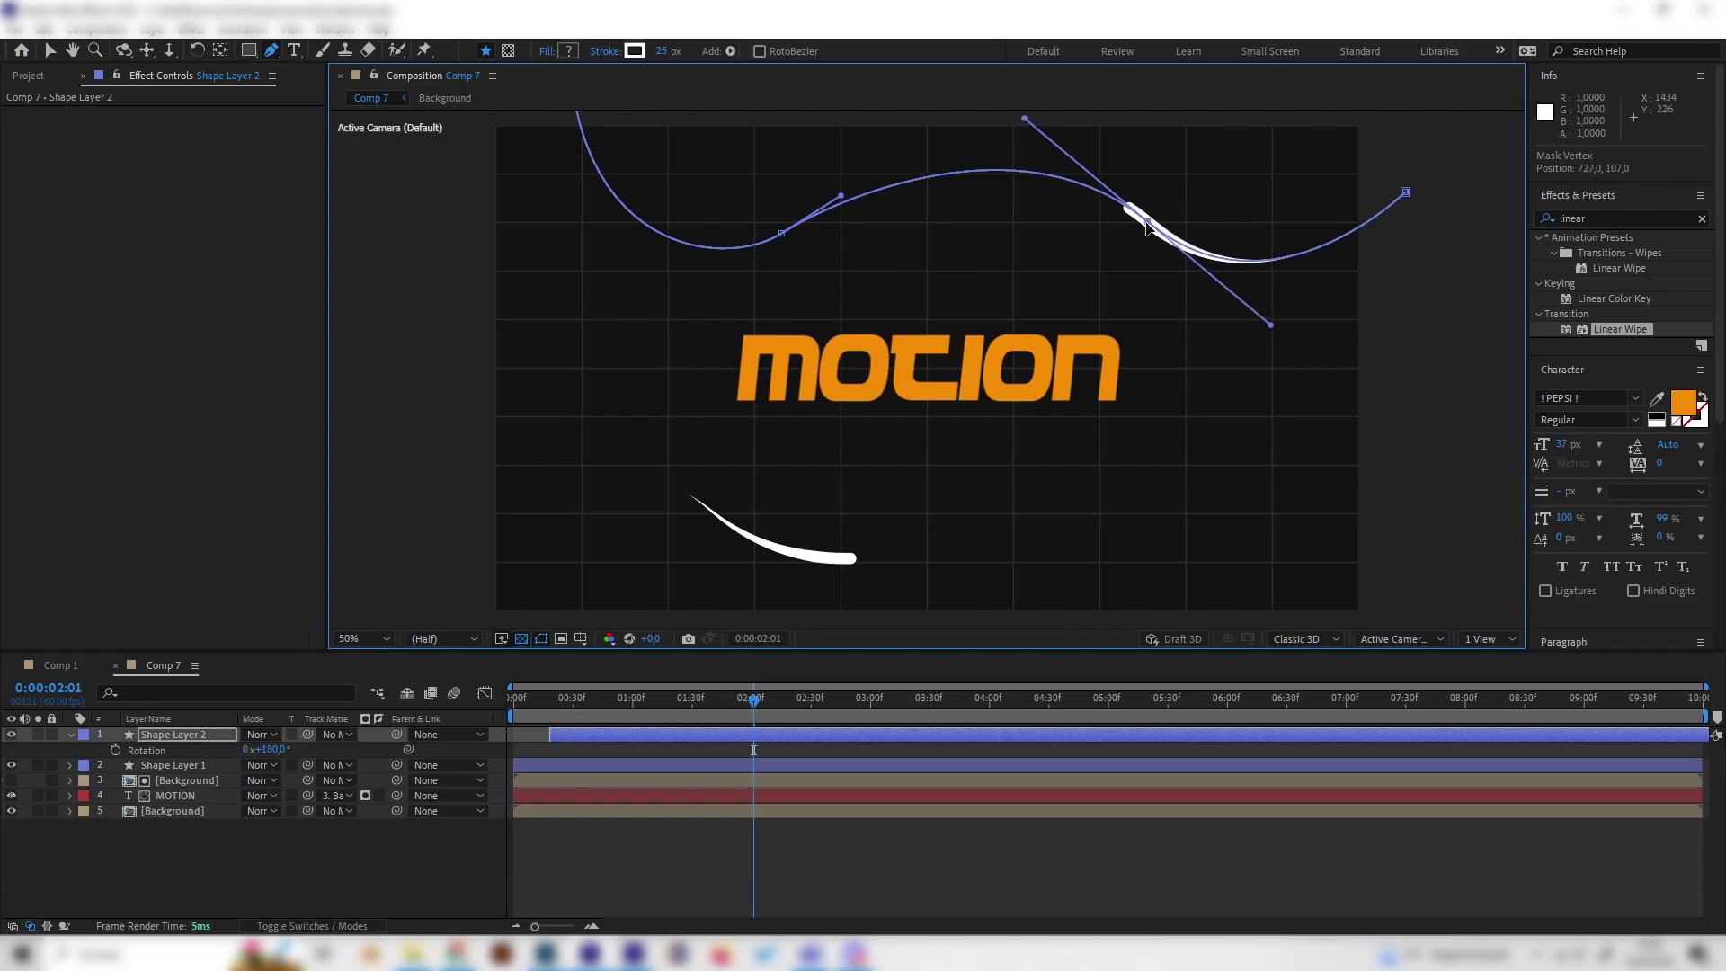
{"action": "left_click_drag", "start_coordinate": [1148, 227], "coordinate": [1256, 218]}
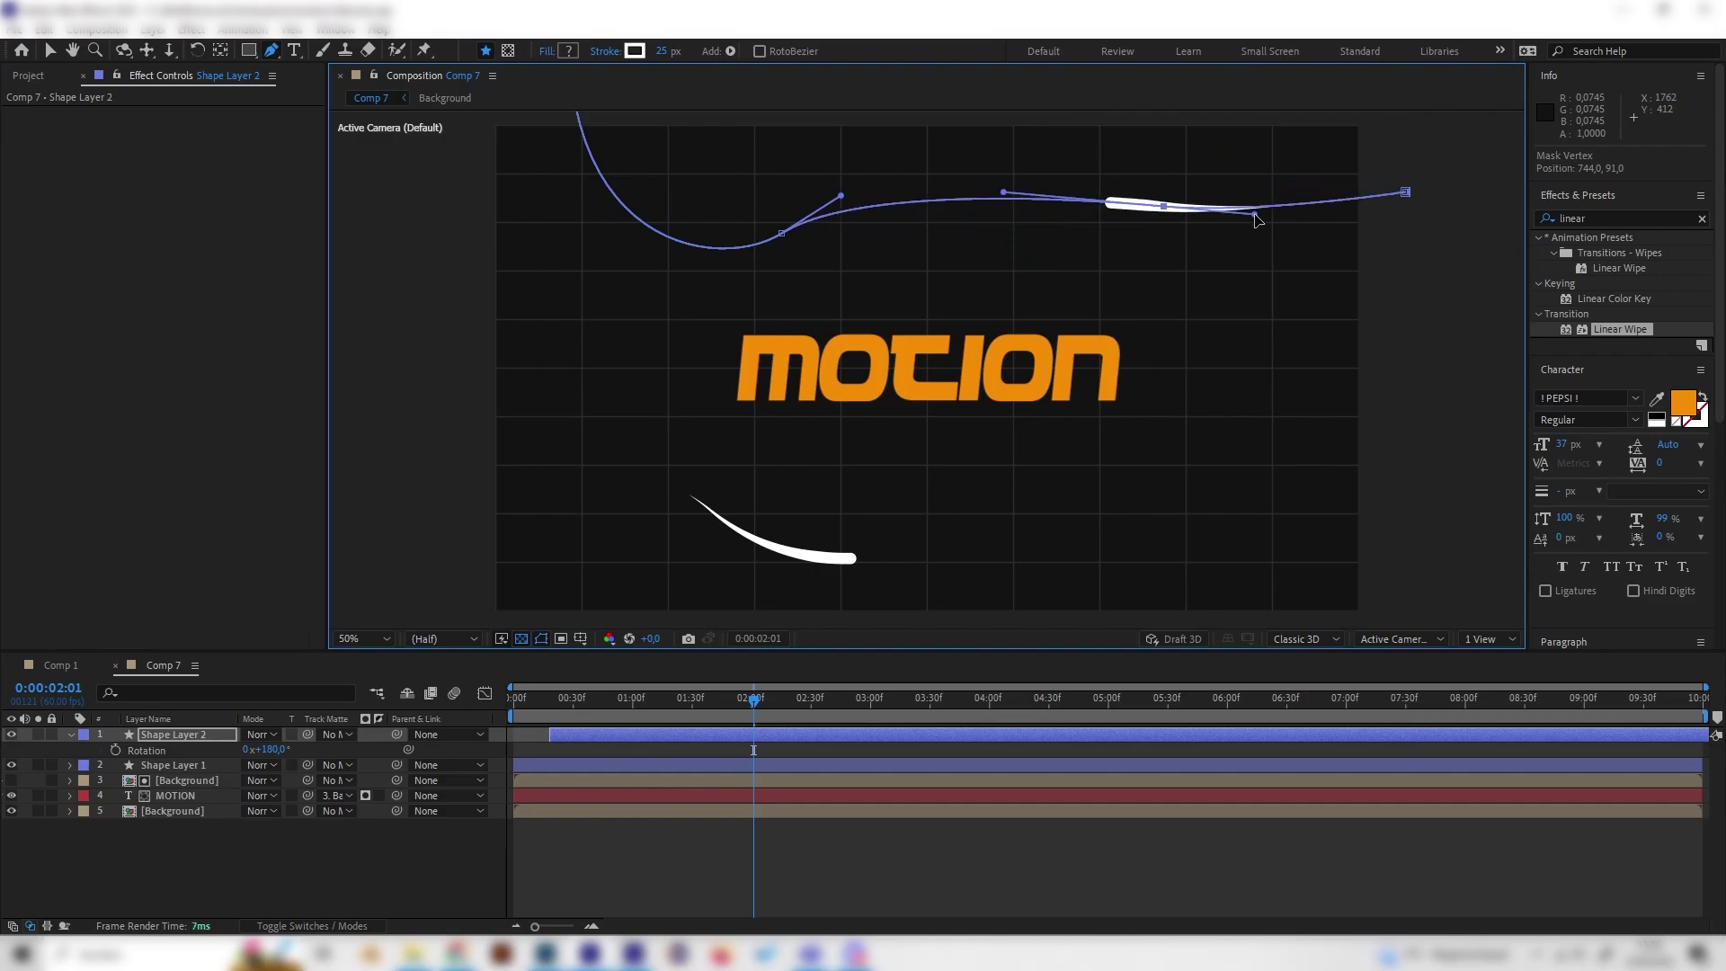
{"action": "left_click_drag", "start_coordinate": [705, 748], "coordinate": [522, 762]}
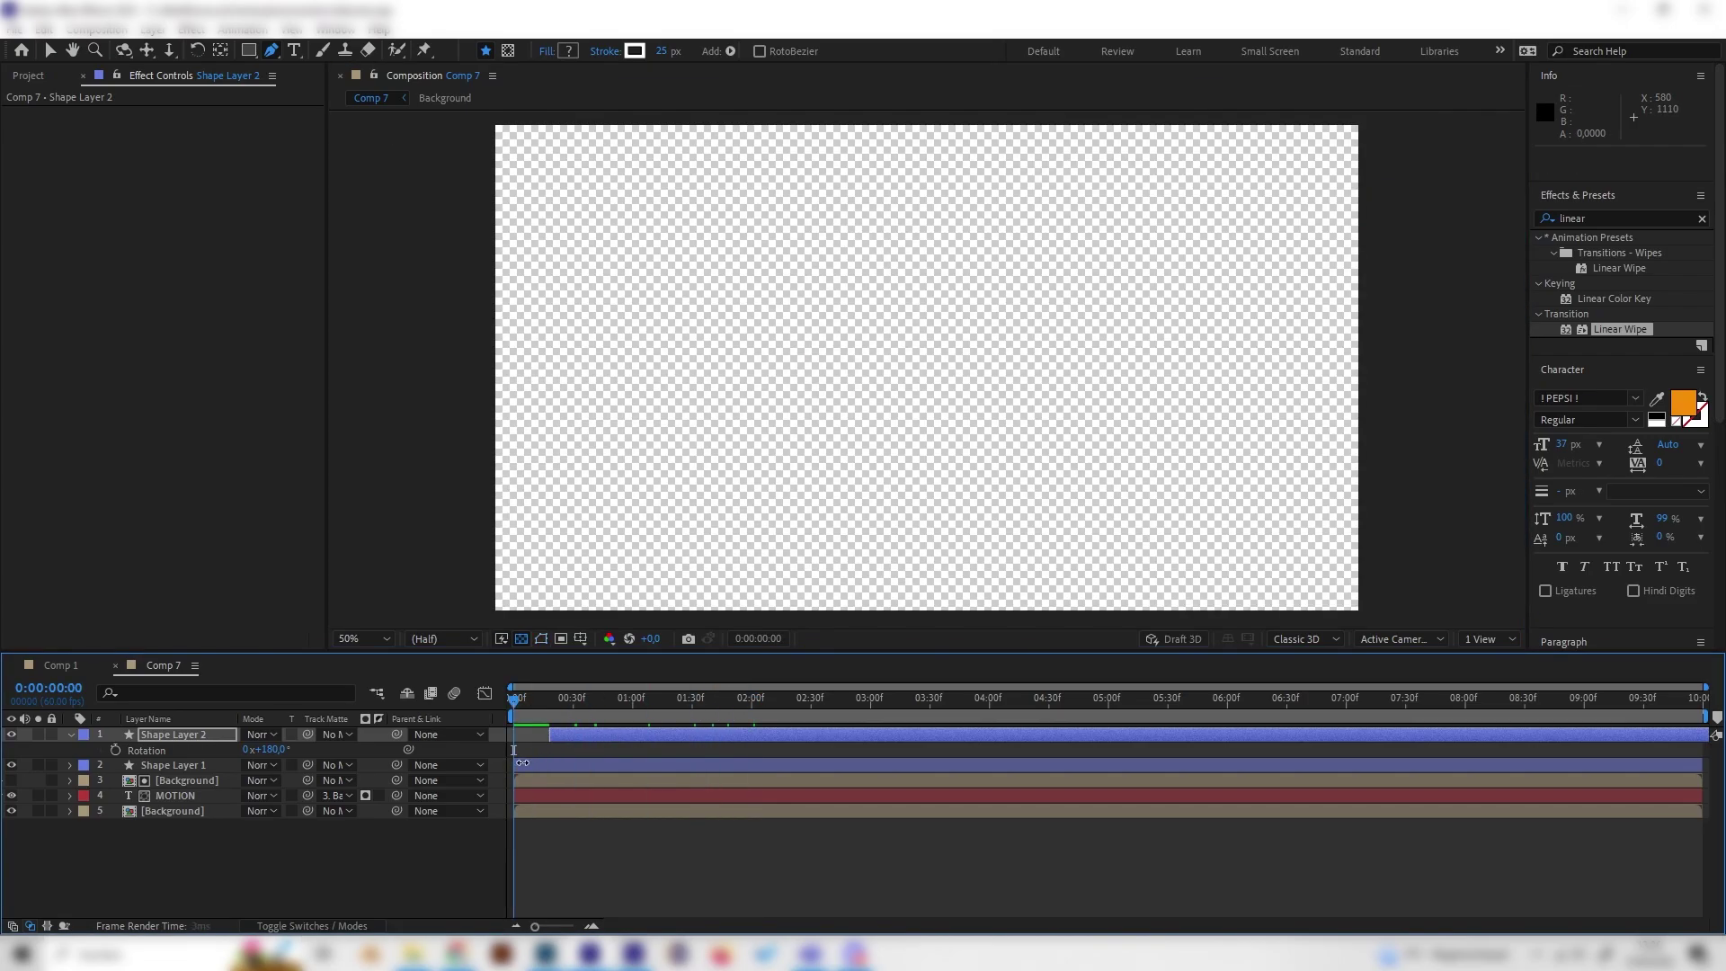
{"action": "key", "text": "space"}
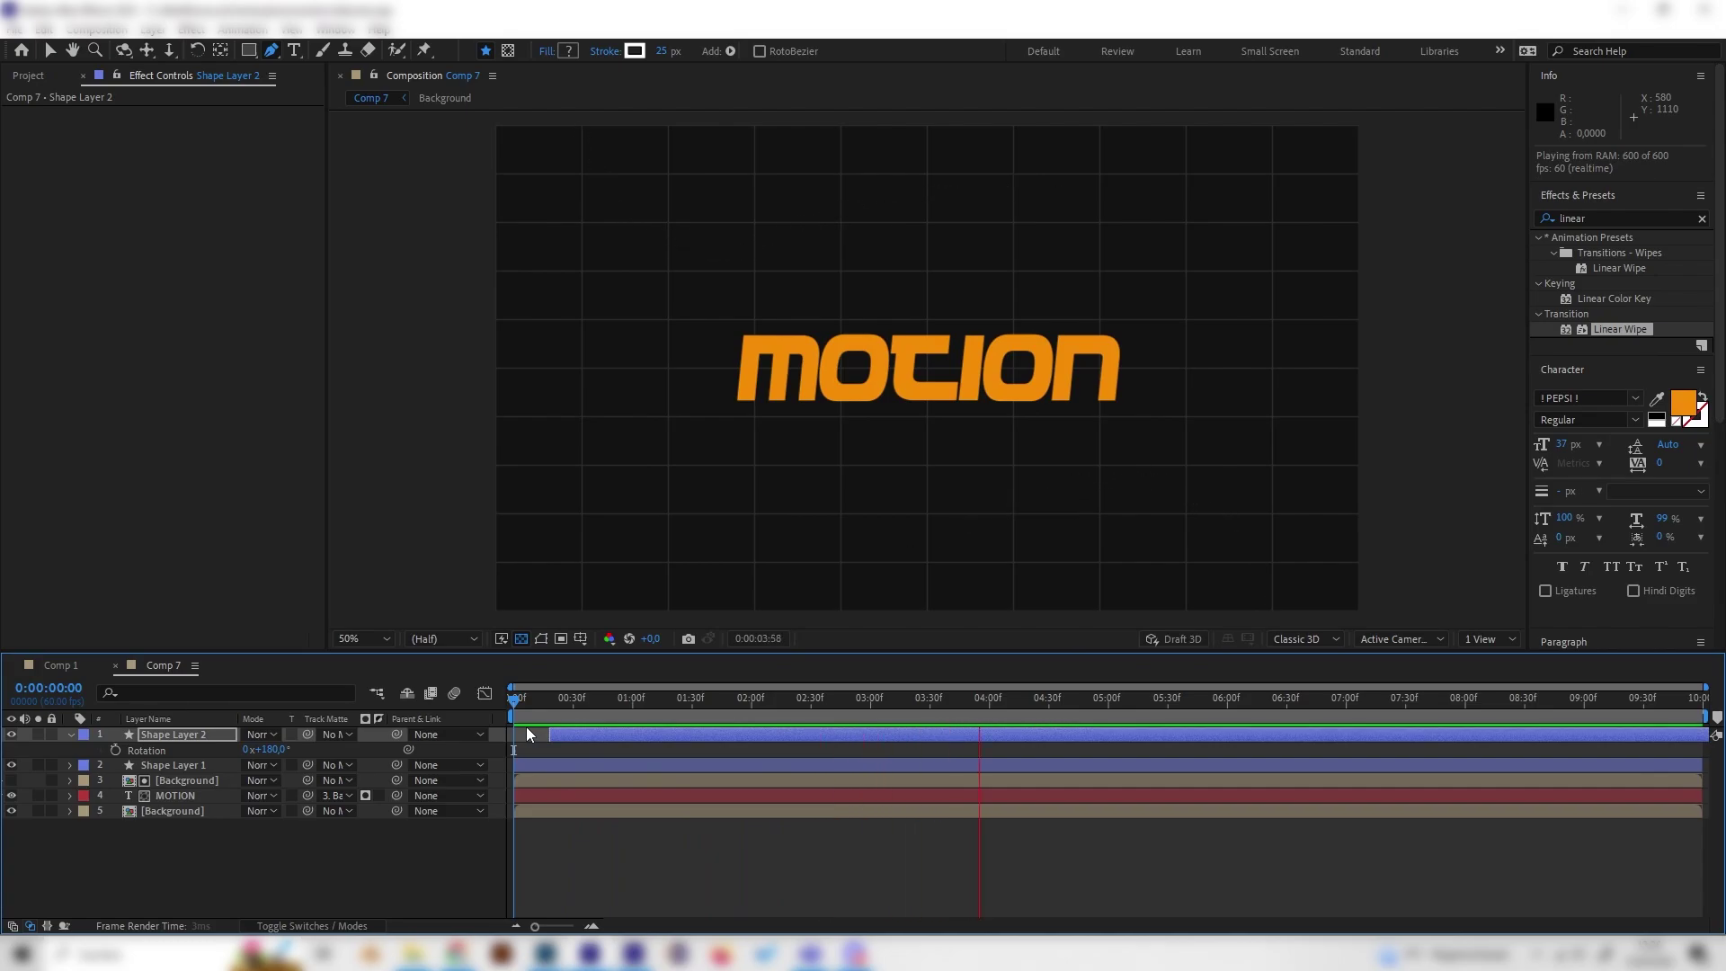
- Check the circle animation in Comp 1 at about 0:00:01:08, and return to Comp 7
{"action": "left_click", "coordinate": [645, 699]}
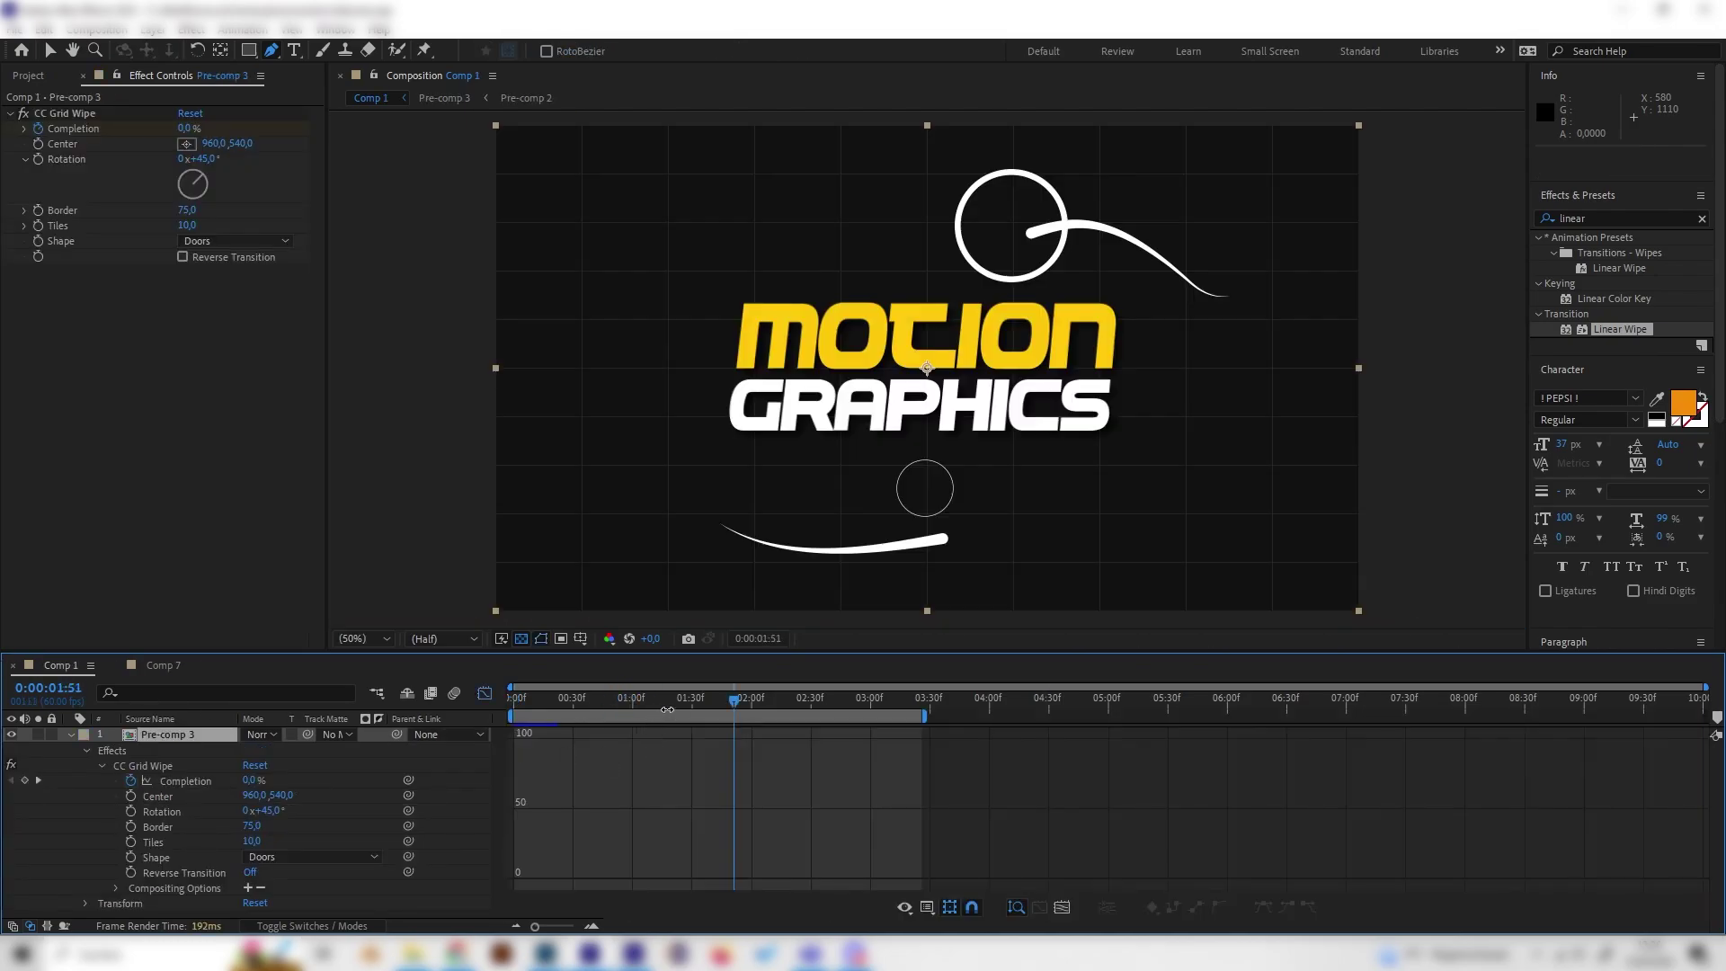
{"action": "left_click_drag", "start_coordinate": [733, 700], "coordinate": [649, 701]}
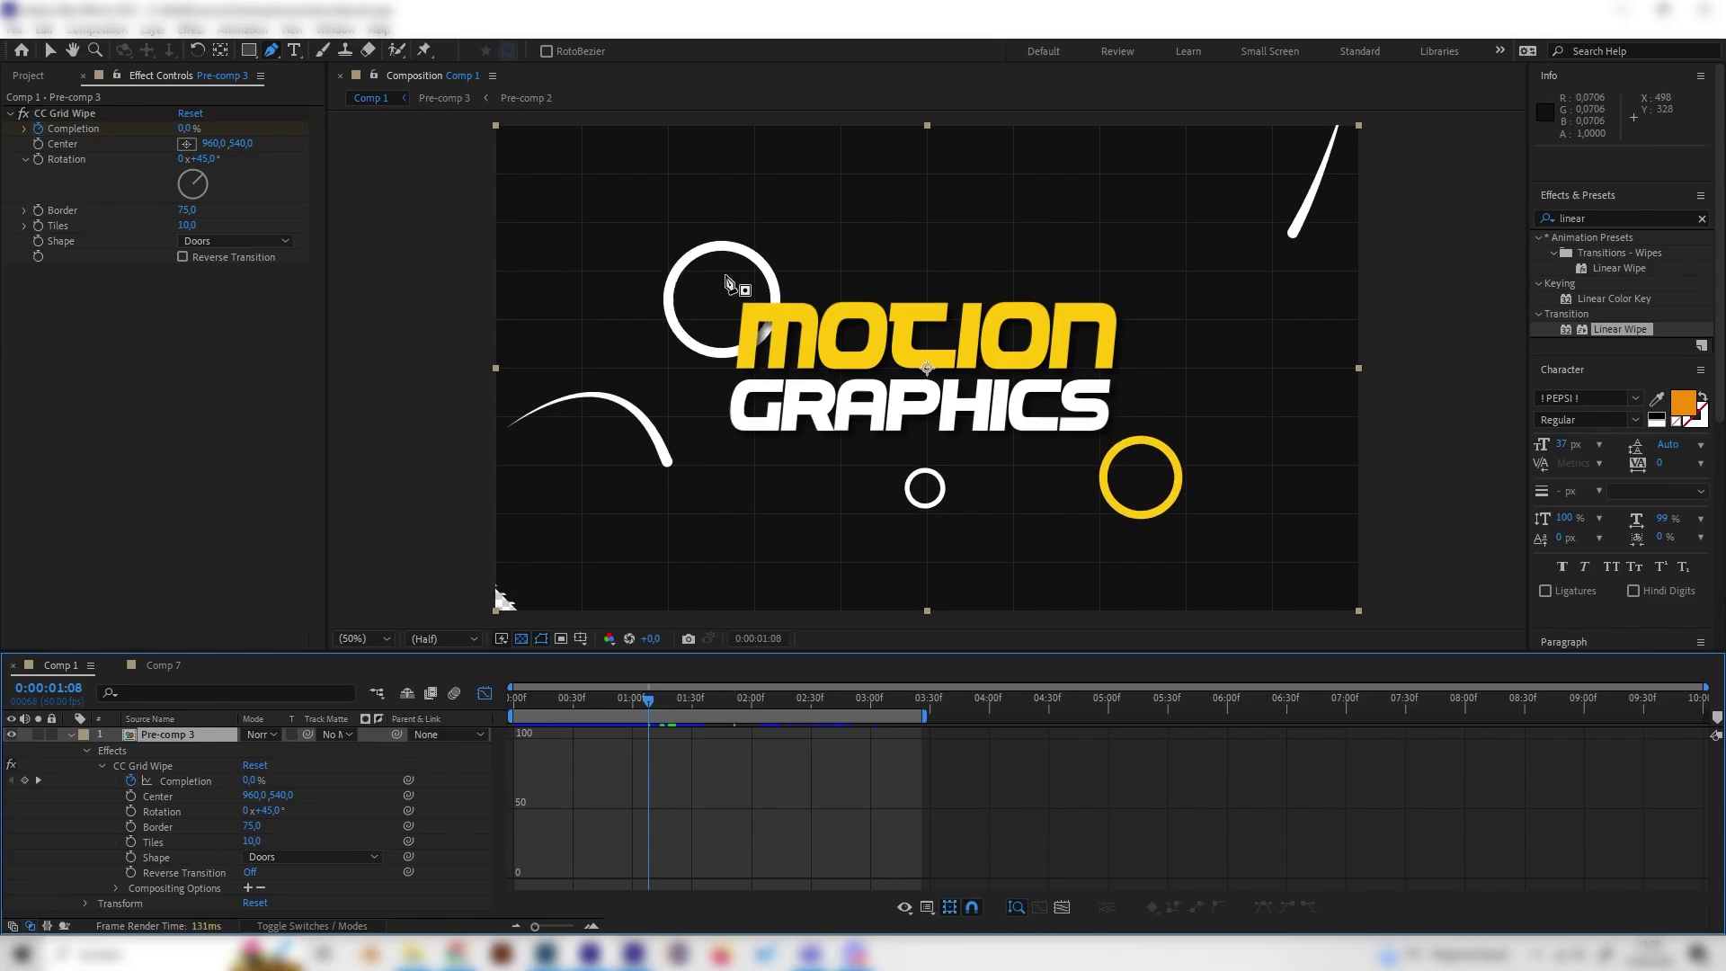
{"action": "left_click", "coordinate": [159, 665]}
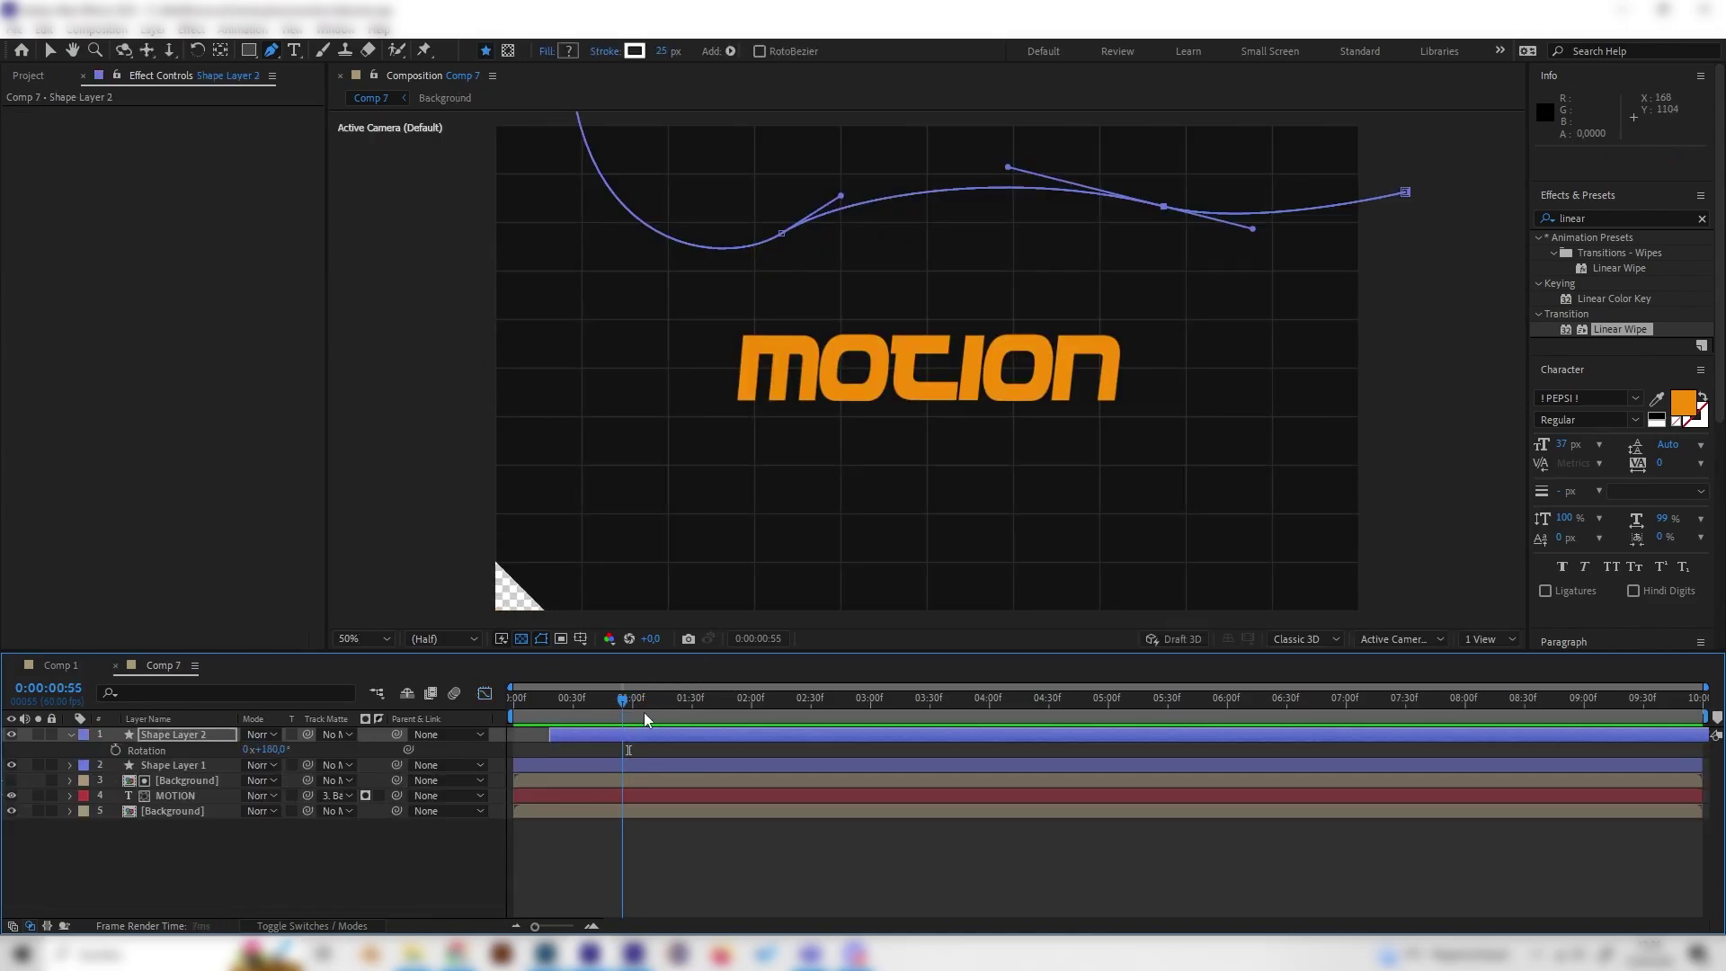
- Go to about 0:00:02:21, deselect all layers and create a new empty shape layer
{"action": "left_click_drag", "start_coordinate": [643, 712], "coordinate": [861, 719]}
{"action": "key", "text": "Page_Up"}
{"action": "key", "text": "Page_Up"}
{"action": "key", "text": "Page_Up"}
{"action": "key", "text": "Page_Up"}
{"action": "key", "text": "Page_Up"}
{"action": "key", "text": "Page_Up"}
{"action": "key", "text": "Page_Up"}
{"action": "key", "text": "Page_Up"}
{"action": "key", "text": "Page_Up"}
{"action": "key", "text": "Page_Up"}
{"action": "key", "text": "Page_Up"}
{"action": "key", "text": "Page_Up"}
{"action": "key", "text": "Page_Up"}
{"action": "key", "text": "Page_Up"}
{"action": "key", "text": "Page_Up"}
{"action": "key", "text": "Page_Up"}
{"action": "key", "text": "Page_Up"}
{"action": "key", "text": "Page_Up"}
{"action": "key", "text": "Page_Up"}
{"action": "key", "text": "Page_Up"}
{"action": "key", "text": "F2"}
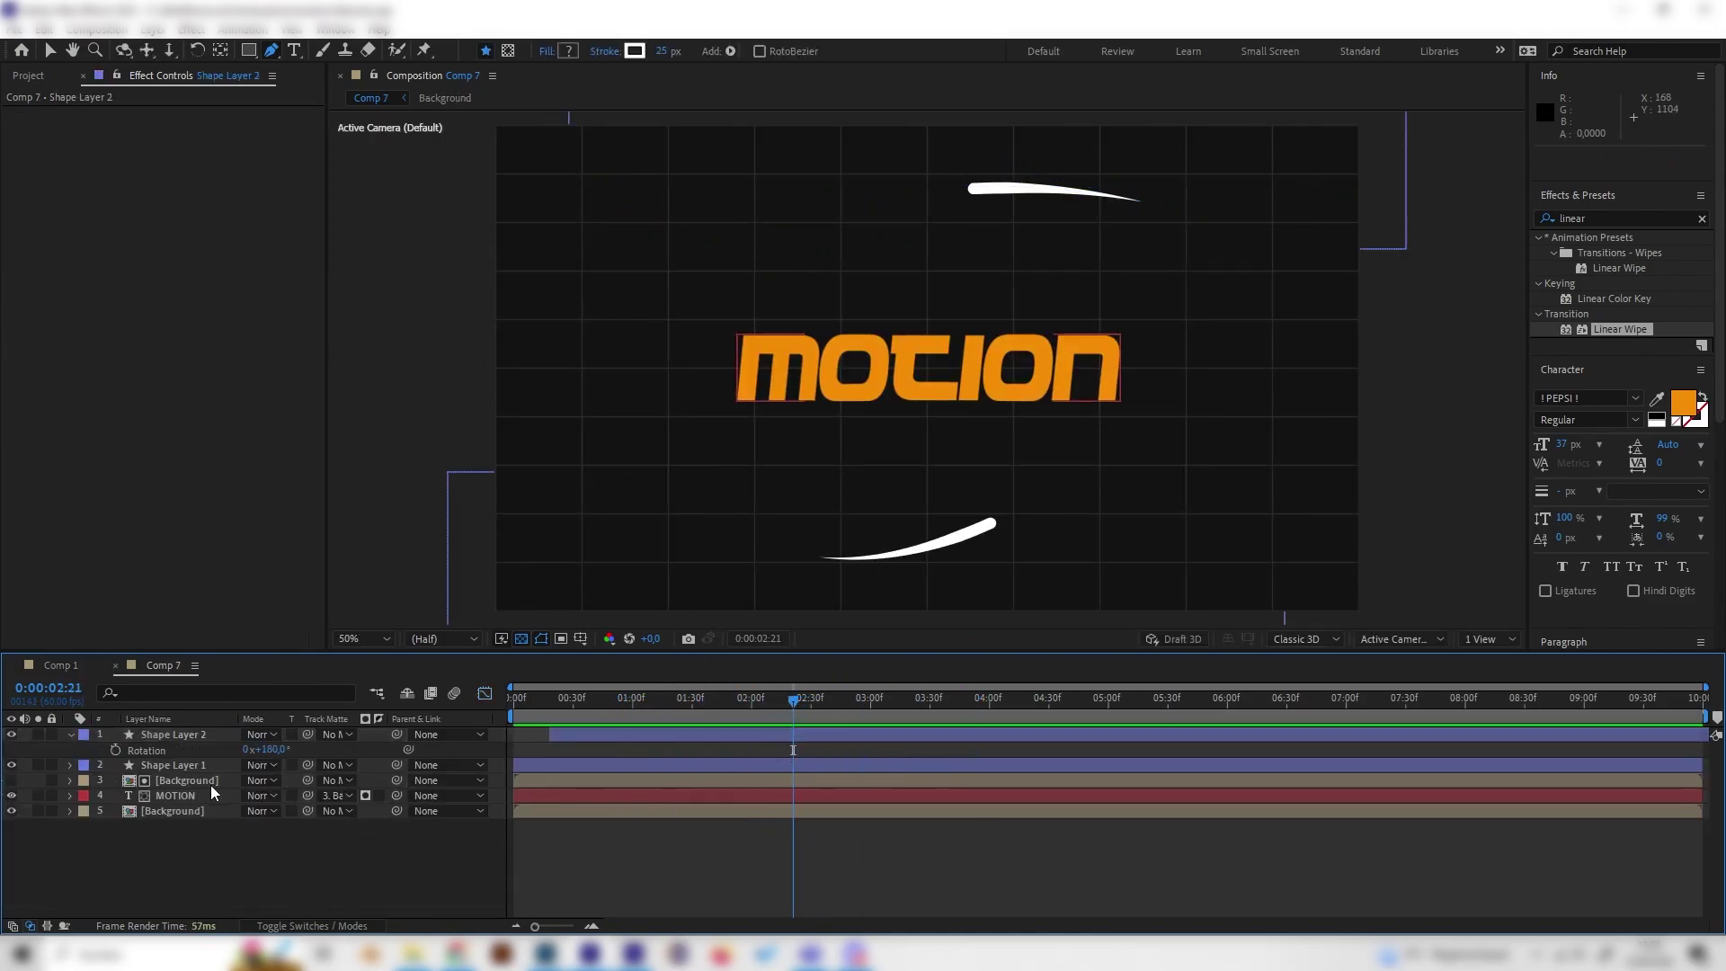
{"action": "right_click", "coordinate": [375, 866]}
{"action": "mouse_move", "coordinate": [436, 651]}
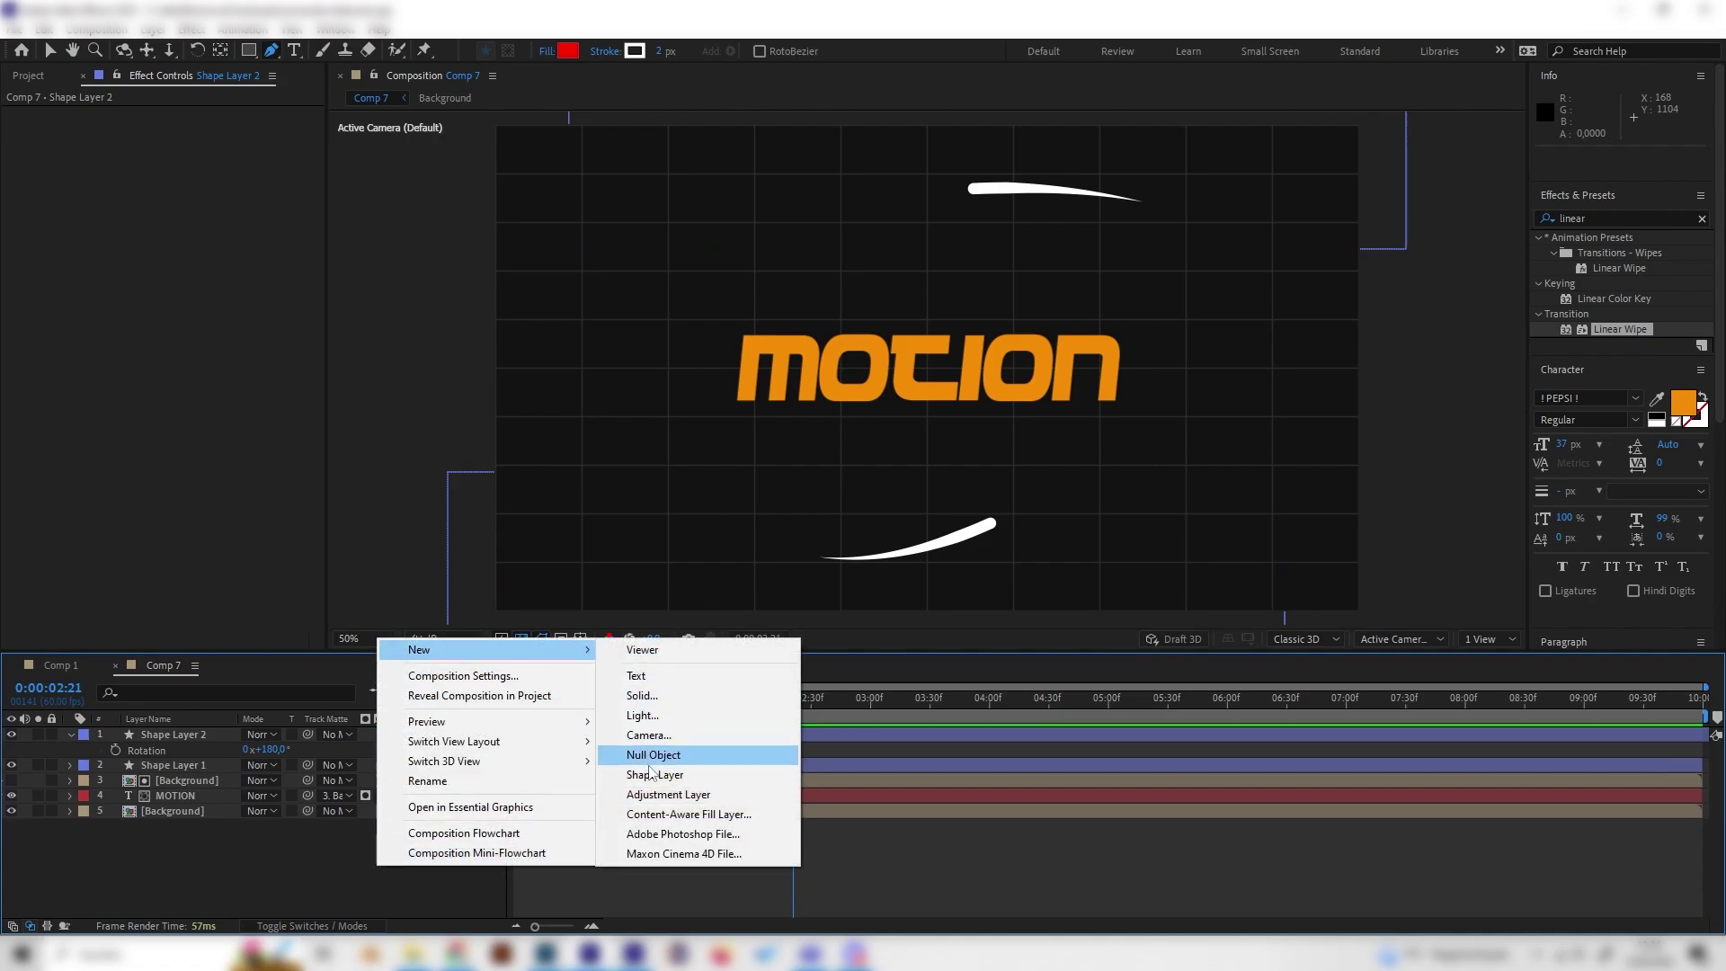
{"action": "left_click", "coordinate": [661, 775]}
- Add an Ellipse path and a Stroke to the new shape layer, and set the Stroke Width to 25
{"action": "left_click", "coordinate": [70, 736]}
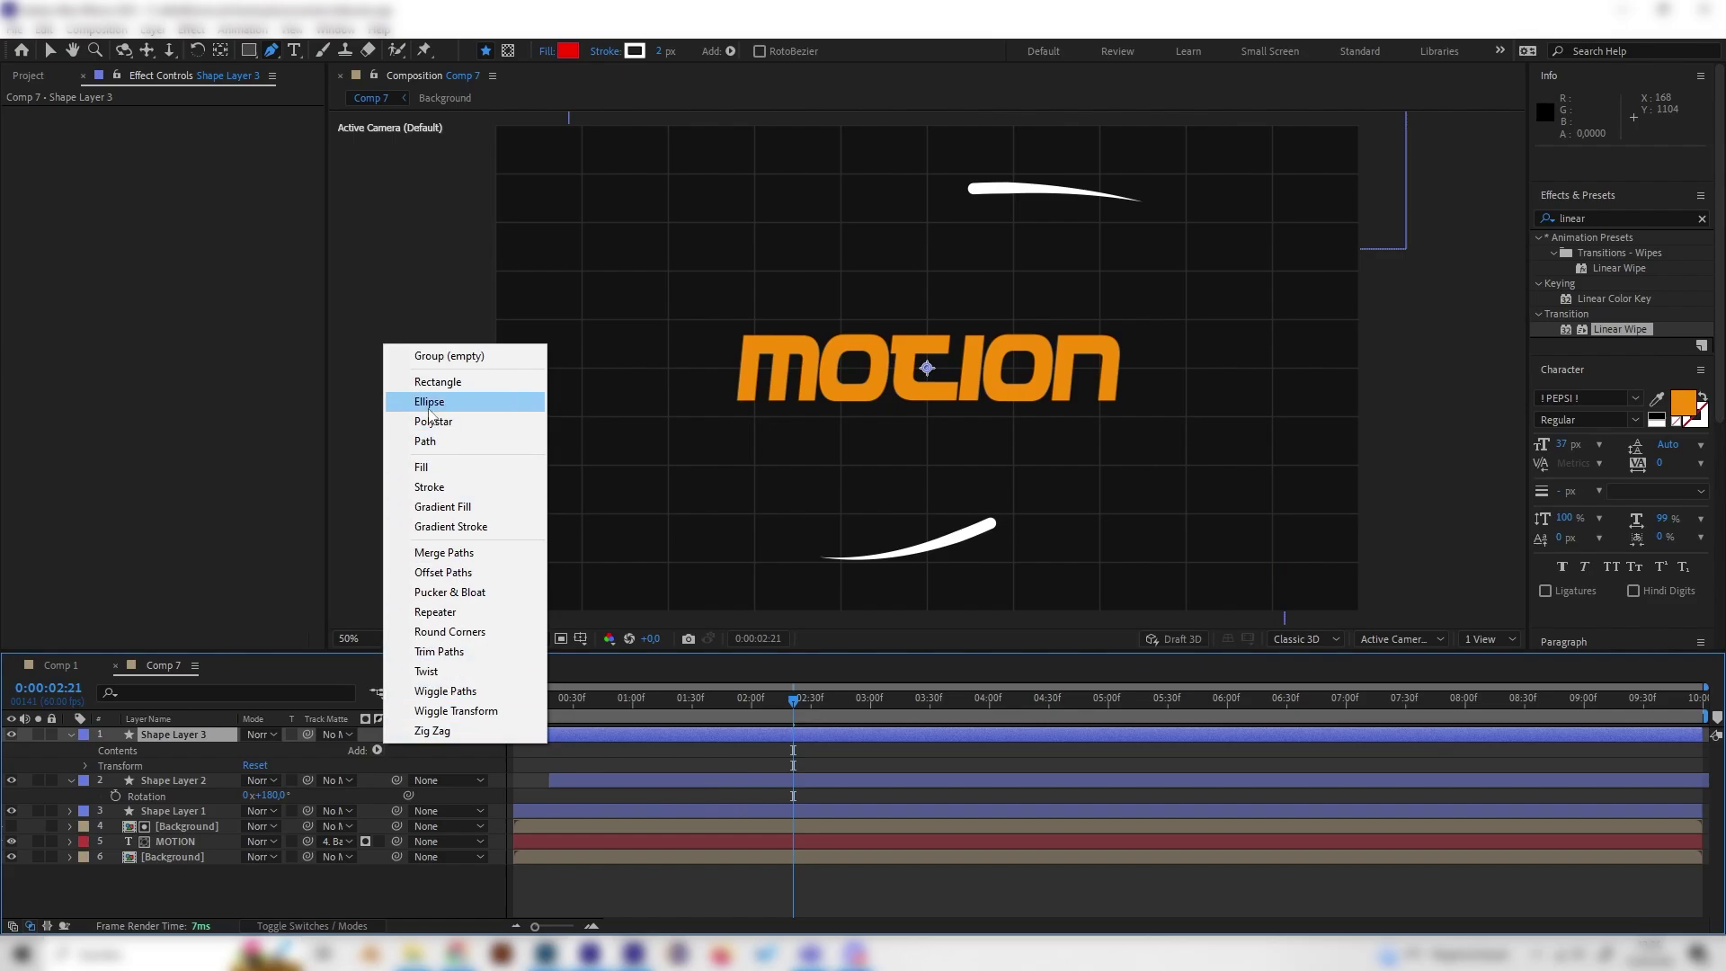
{"action": "left_click", "coordinate": [450, 401]}
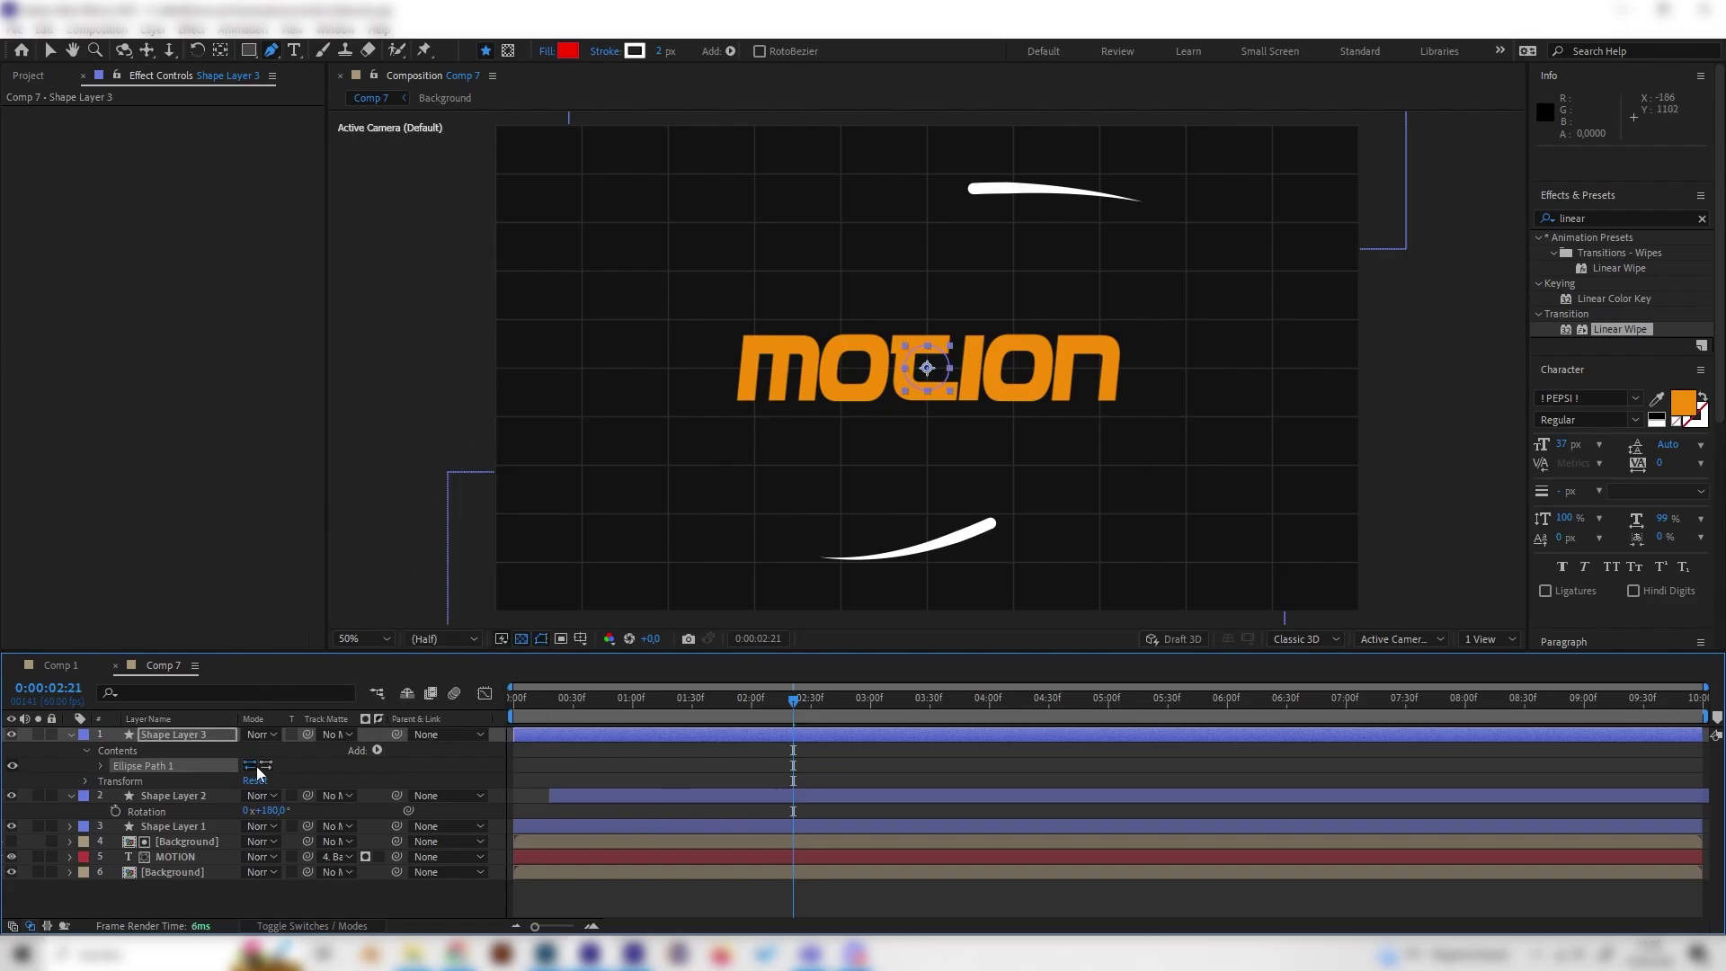
{"action": "left_click", "coordinate": [377, 751]}
{"action": "left_click", "coordinate": [438, 489]}
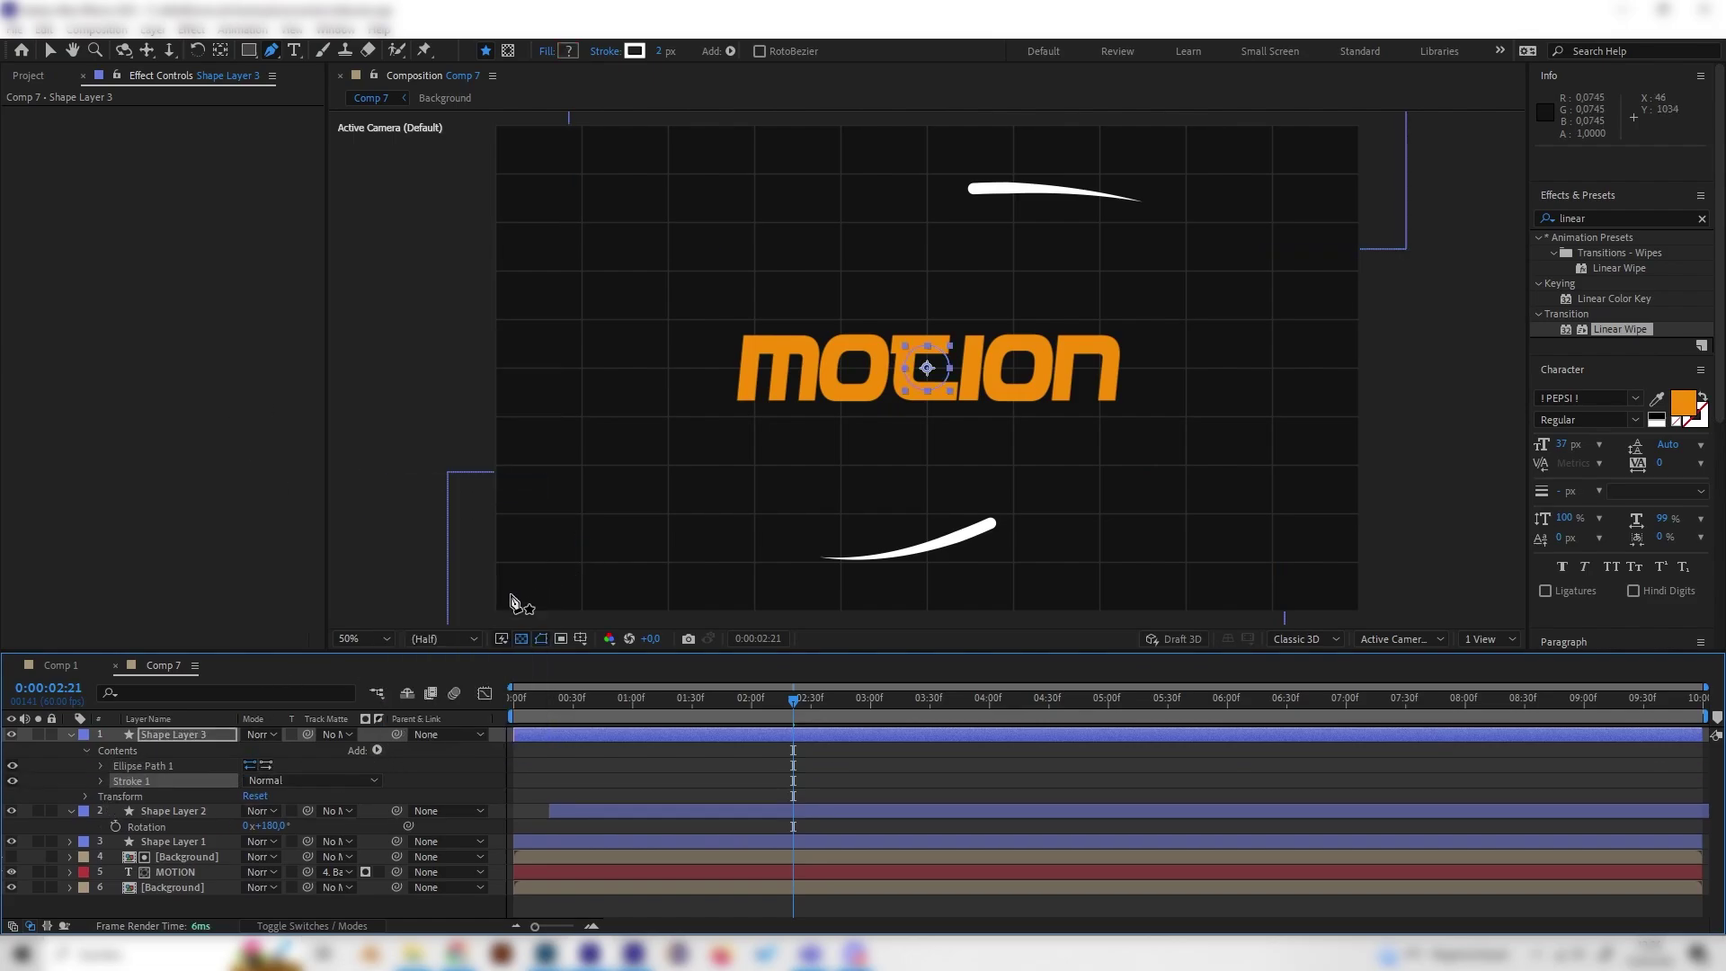
{"action": "left_click", "coordinate": [101, 779]}
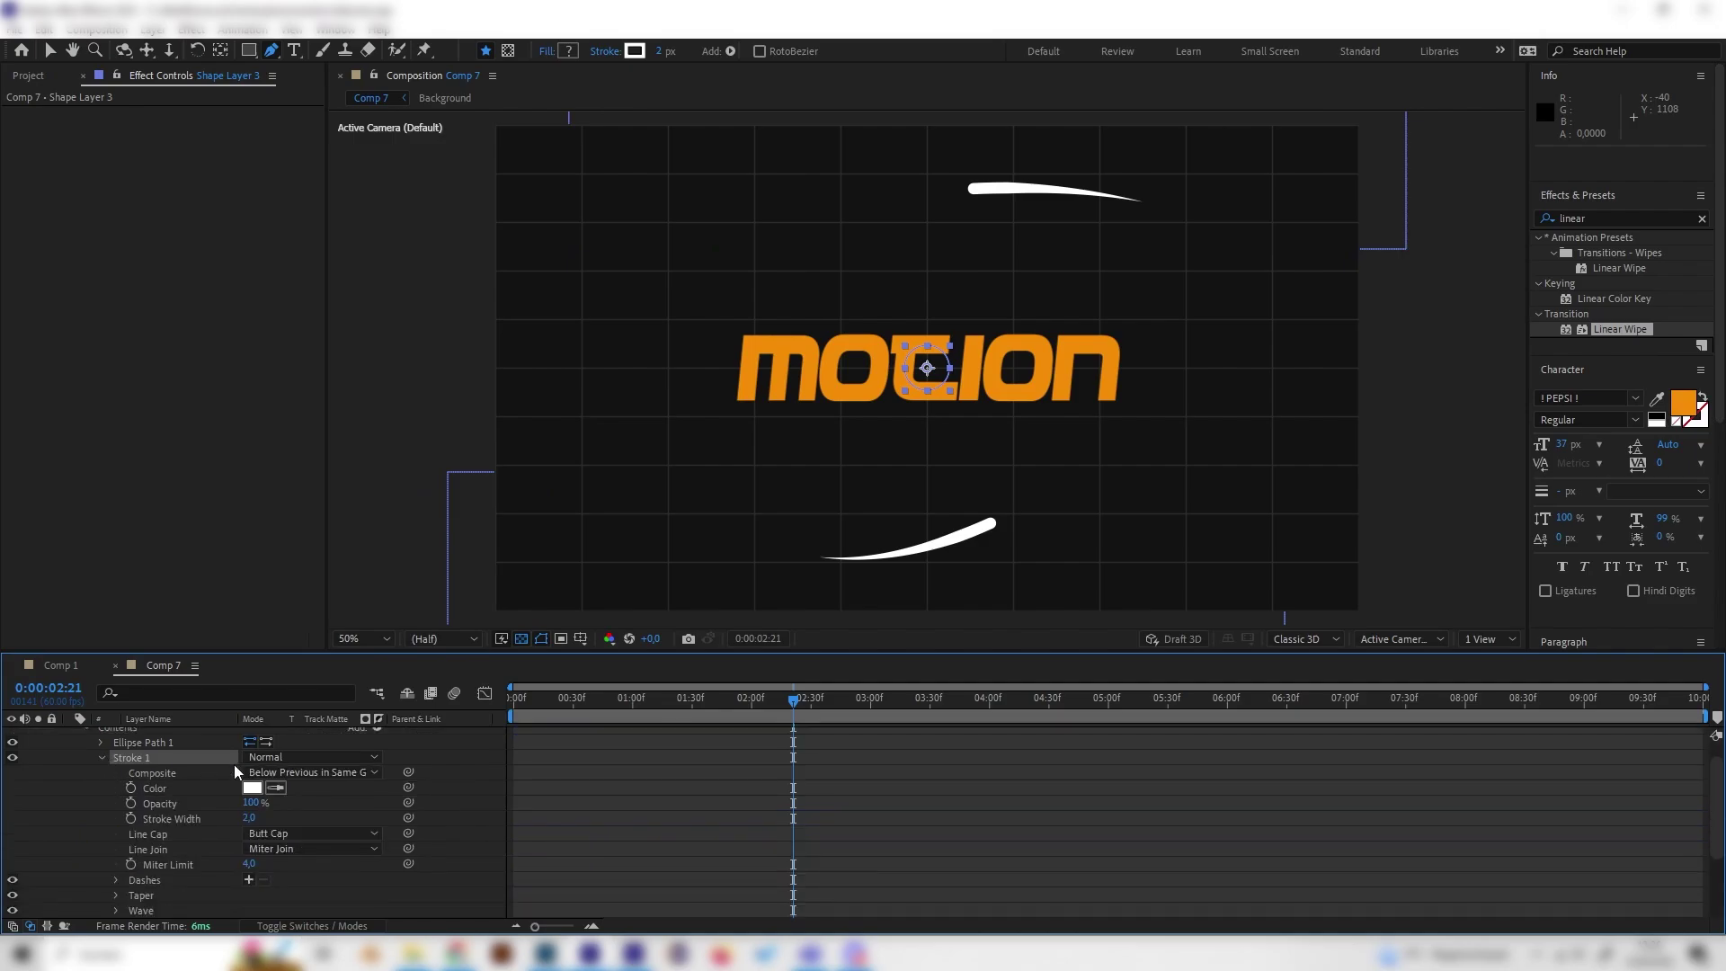
{"action": "left_click", "coordinate": [249, 818]}
{"action": "type", "text": "25"}
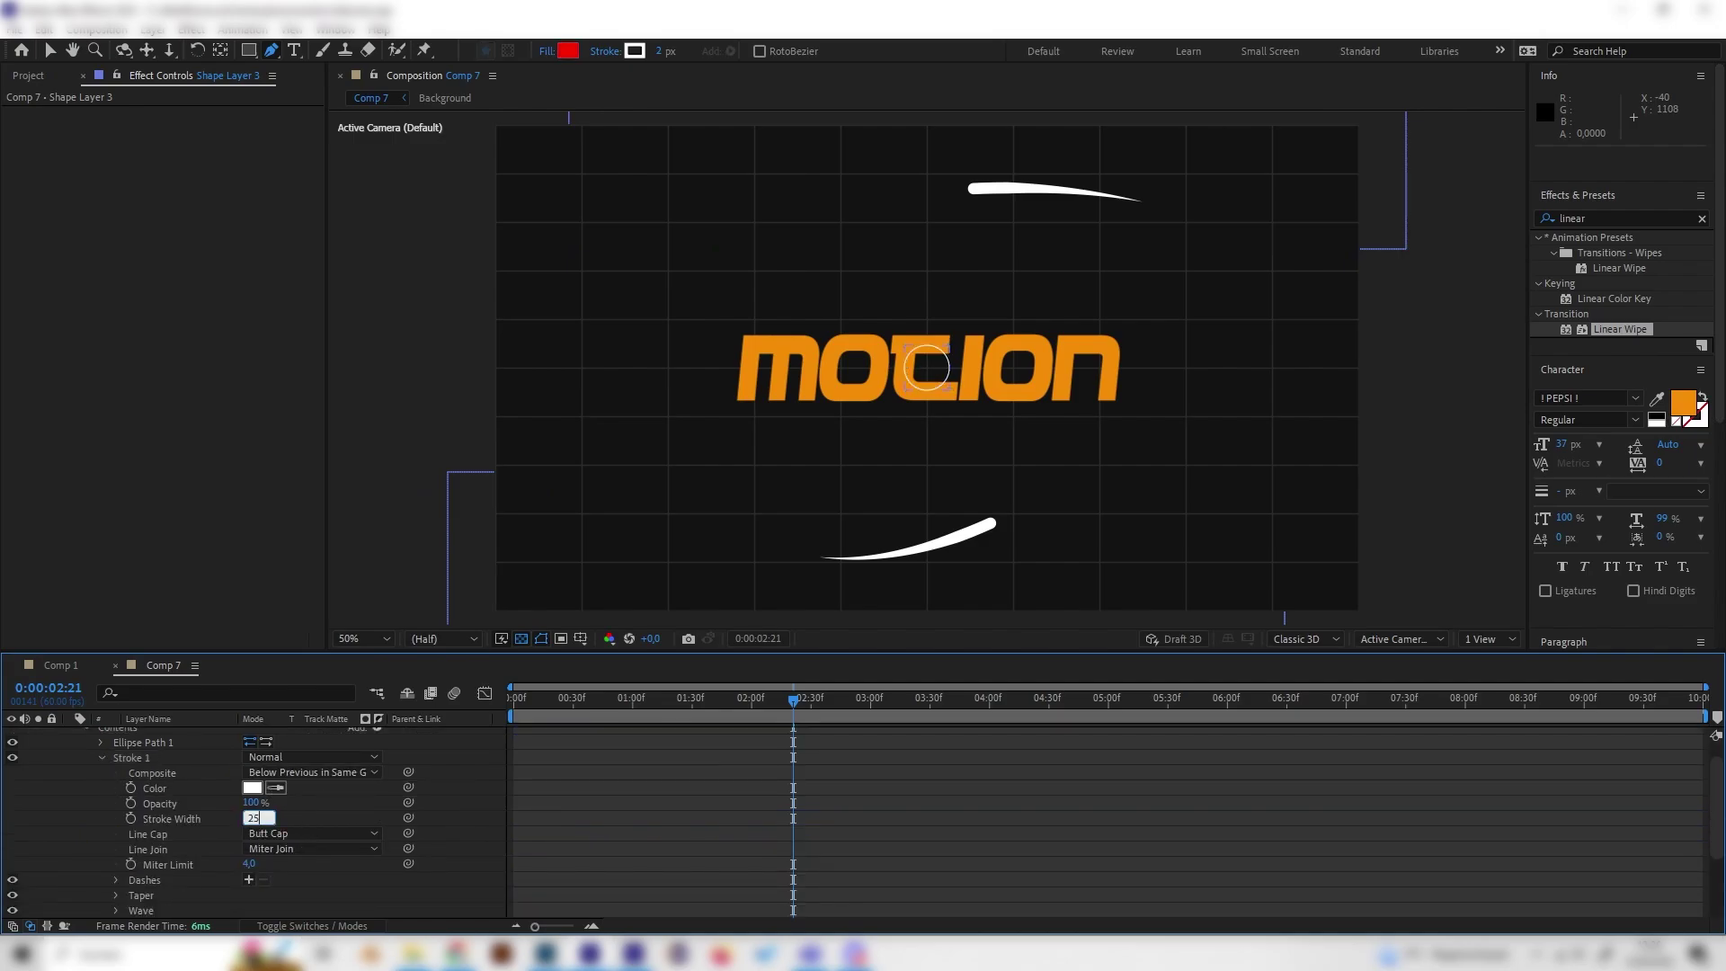
{"action": "key", "text": "Return"}
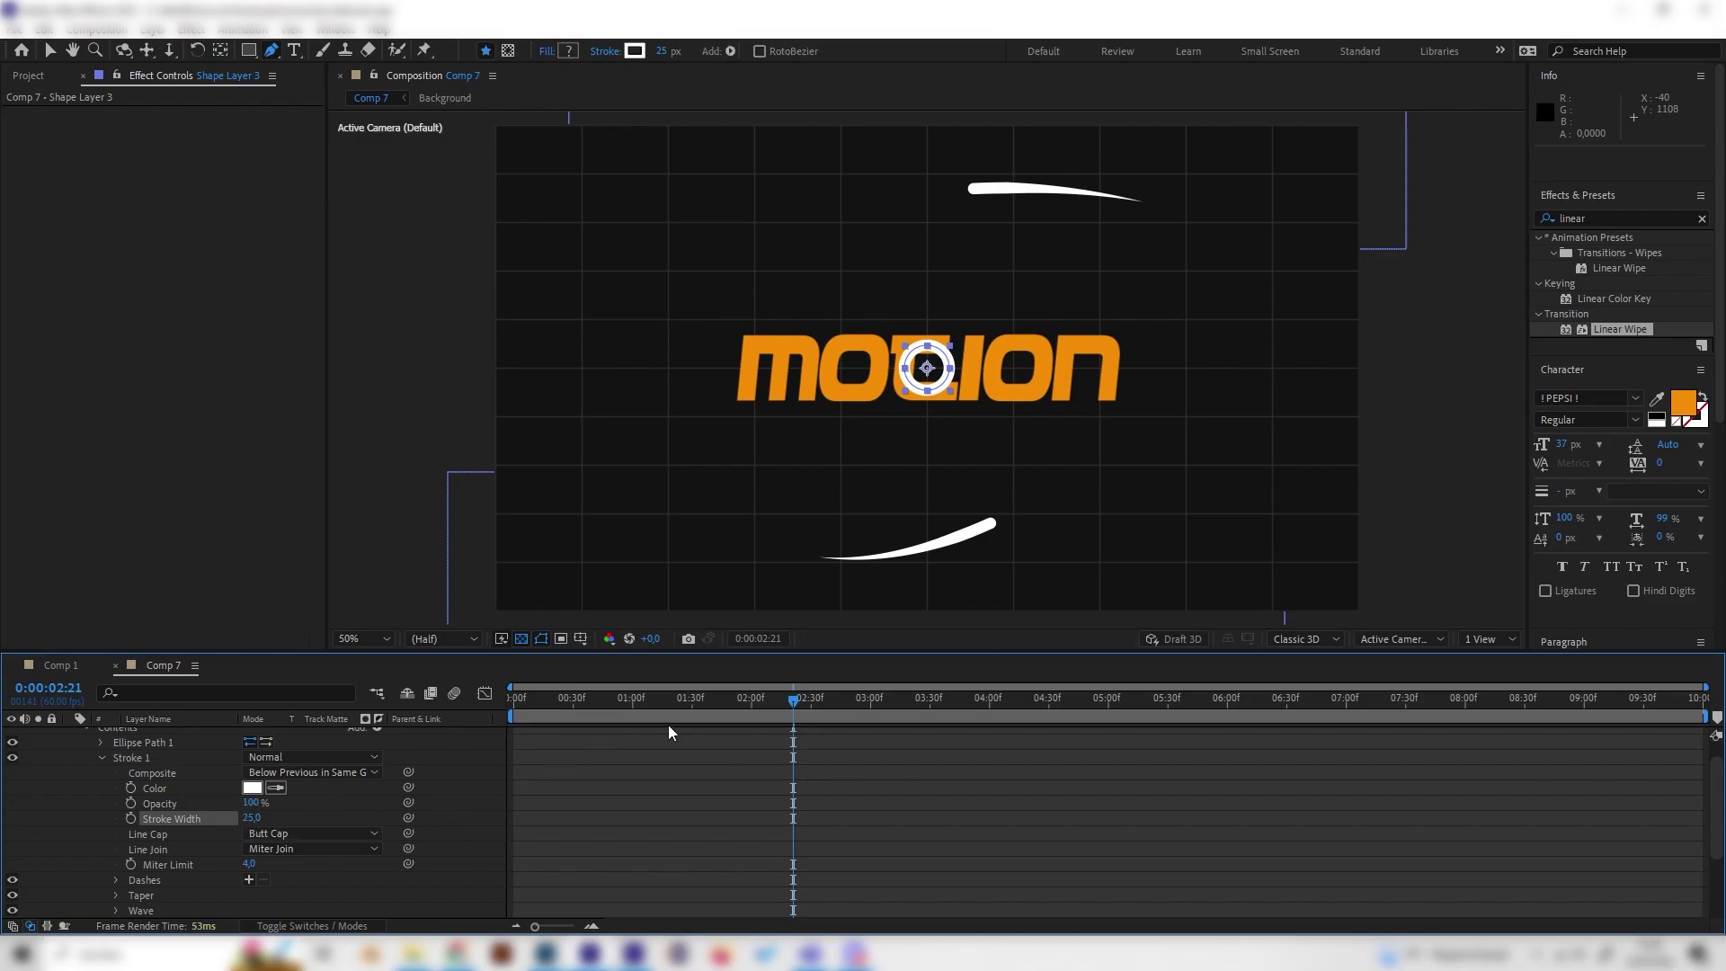
- At 0:00:01:21, set the ellipse path's Size to 0 with proportions linked, and keyframe it
{"action": "left_click", "coordinate": [698, 697]}
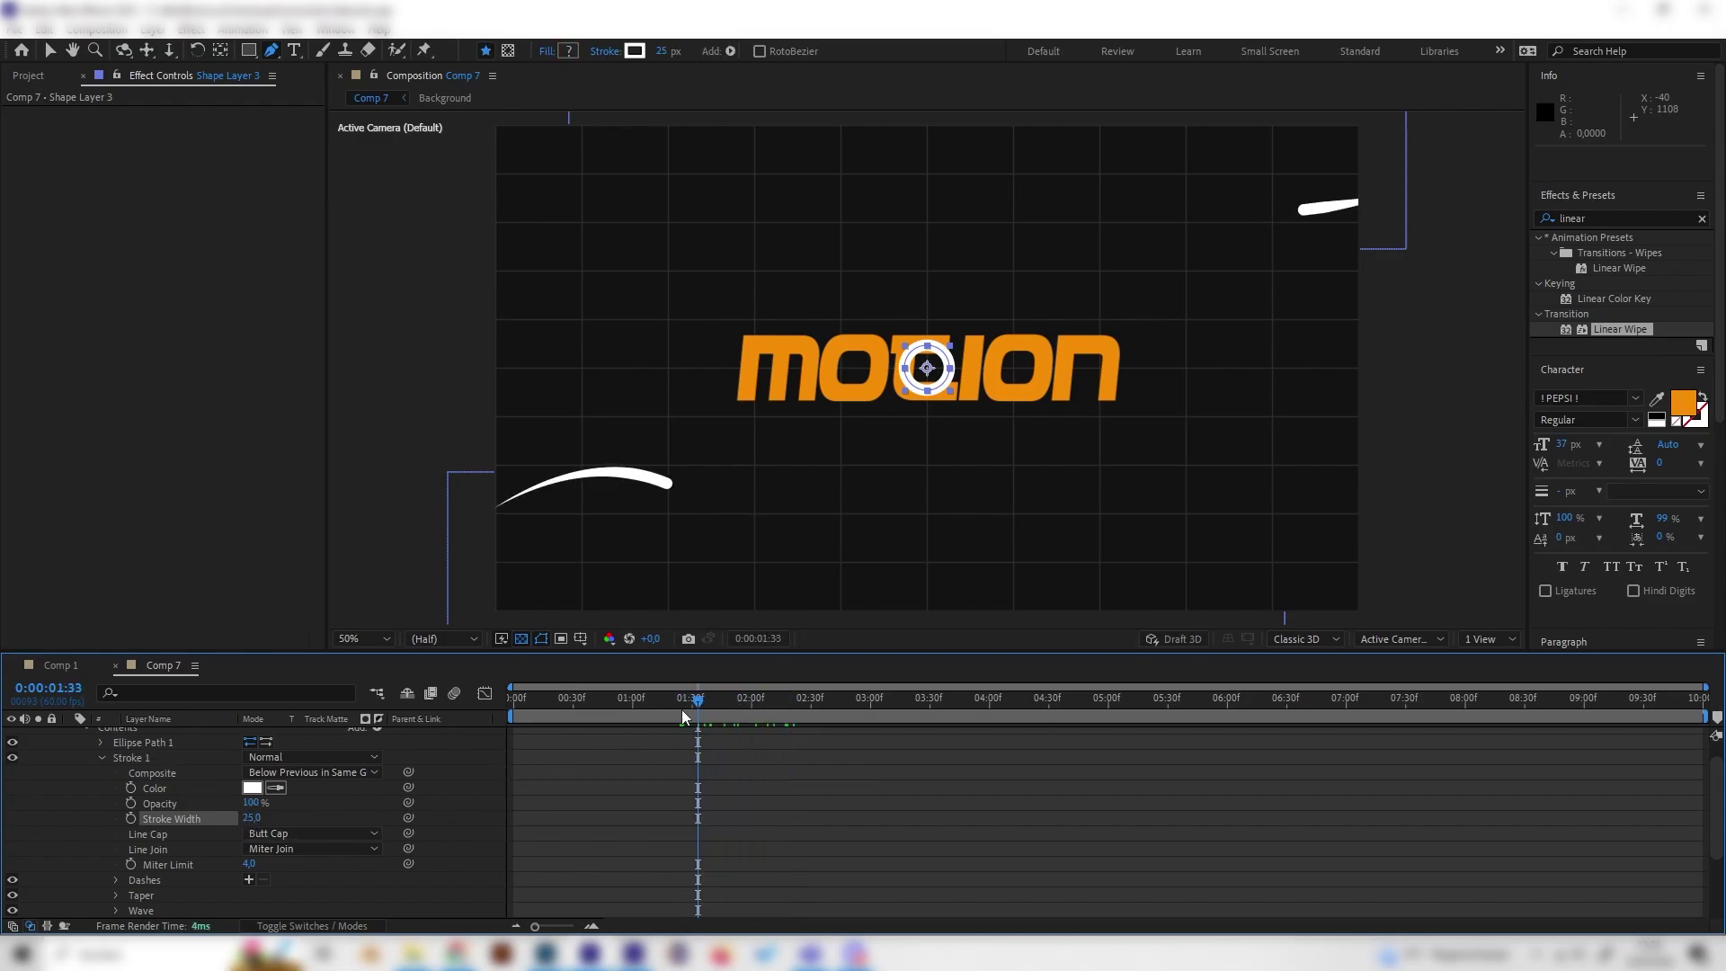
{"action": "left_click_drag", "start_coordinate": [682, 700], "coordinate": [674, 721]}
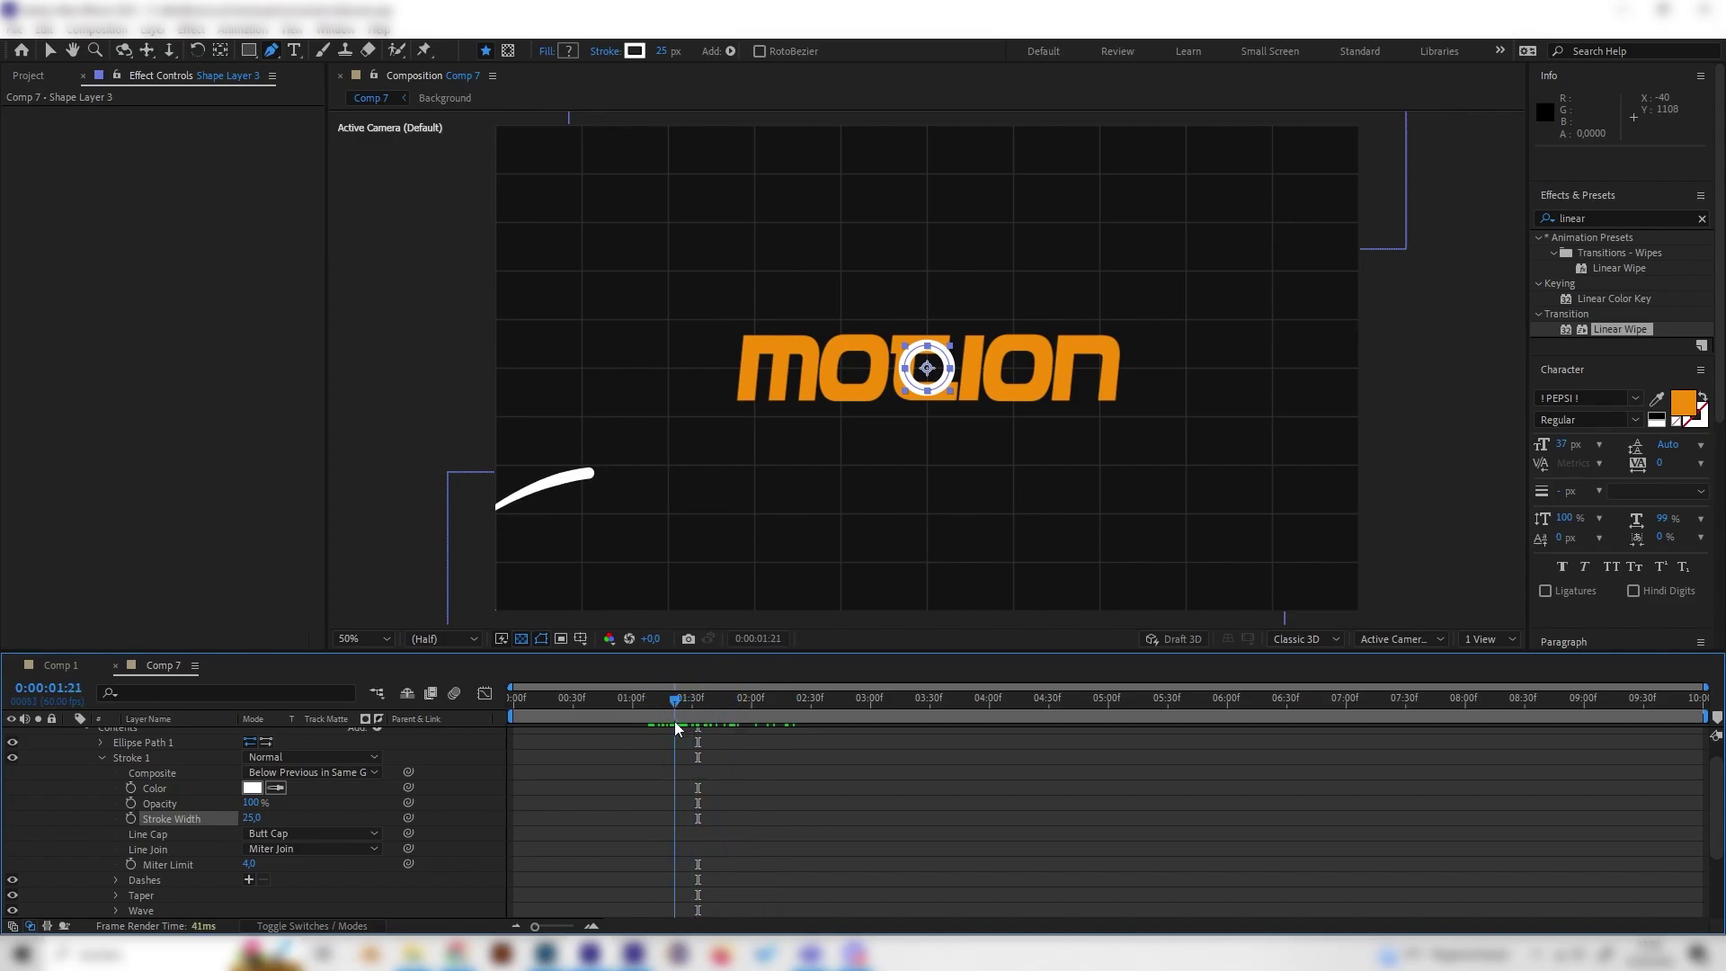
{"action": "scroll", "coordinate": [304, 800], "scroll_direction": "up", "scroll_amount": 1}
{"action": "left_click", "coordinate": [100, 766]}
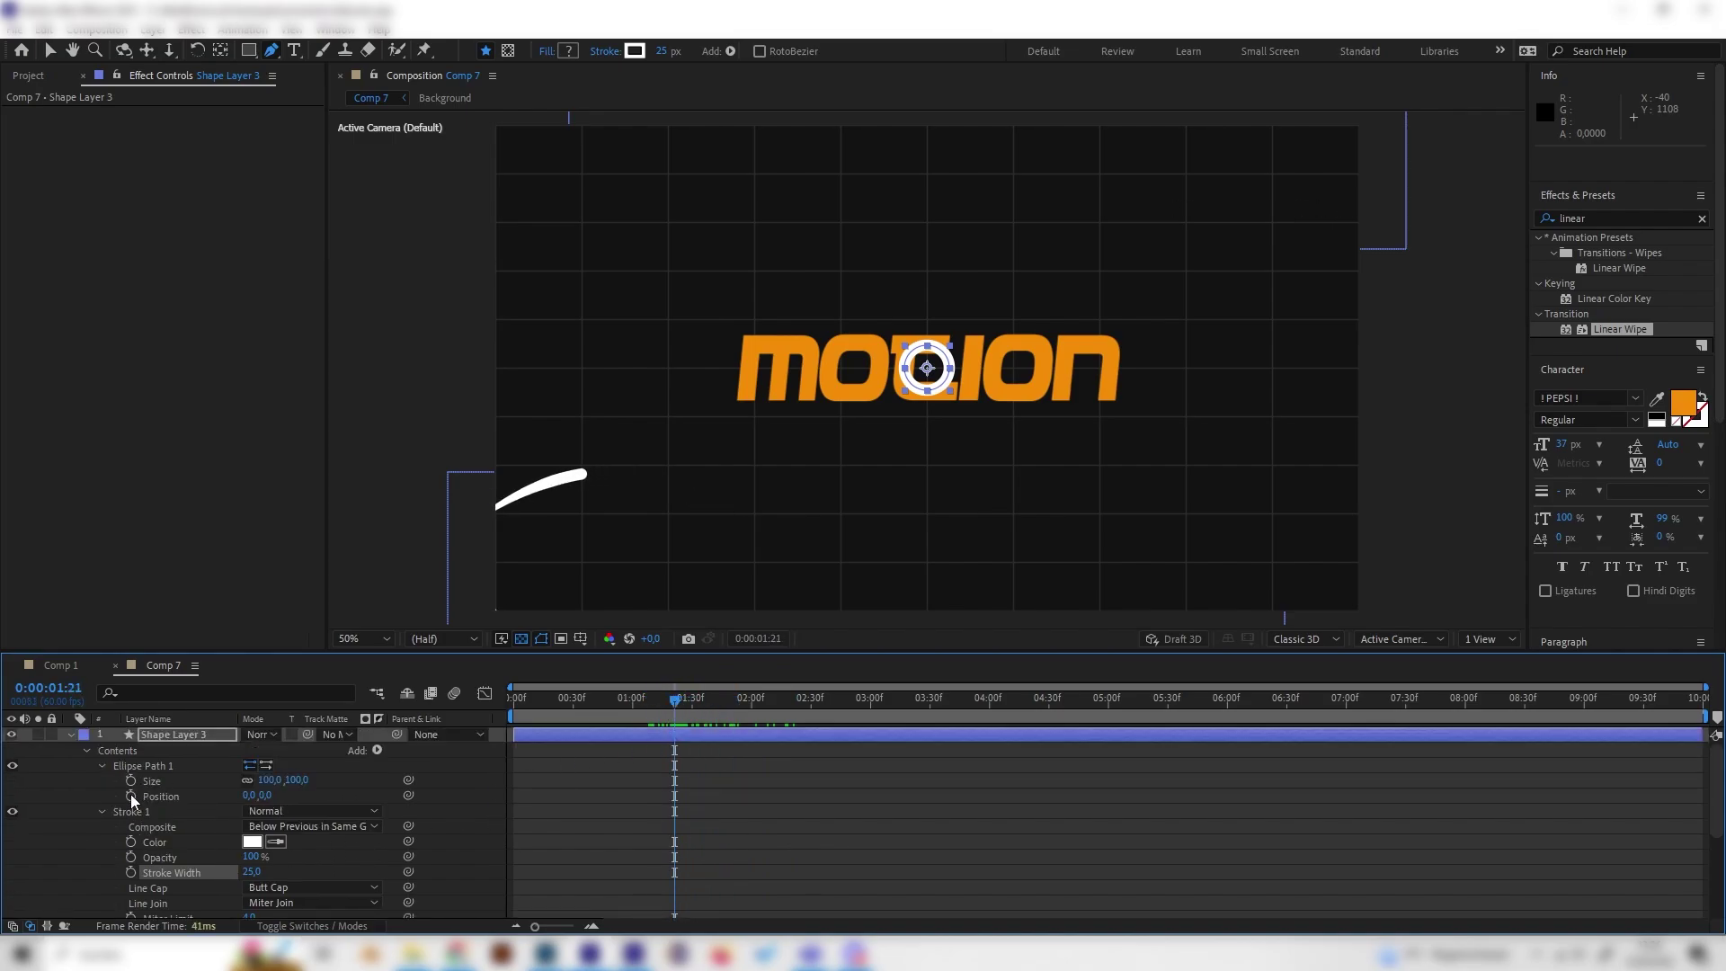
{"action": "left_click", "coordinate": [302, 779]}
{"action": "left_click", "coordinate": [248, 780]}
{"action": "left_click", "coordinate": [129, 781]}
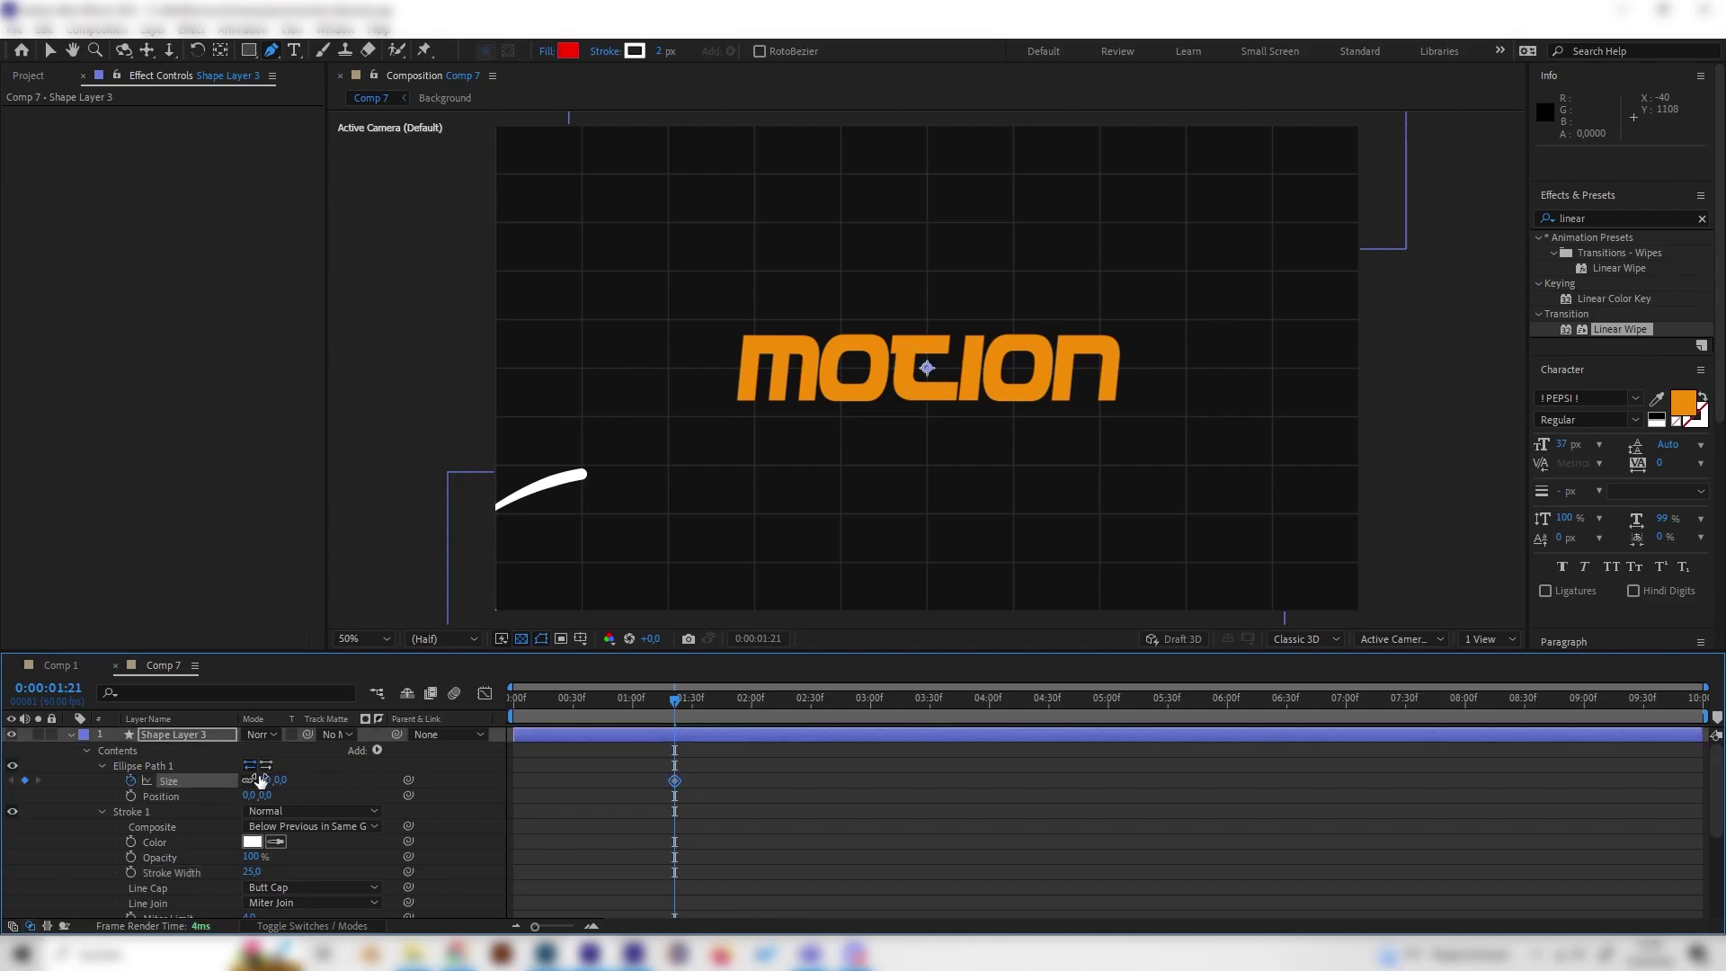
- At 0:00:02:36, increase the ellipse's Size to 396 for a second keyframe and preview the growing circle
{"action": "left_click_drag", "start_coordinate": [694, 710], "coordinate": [822, 709]}
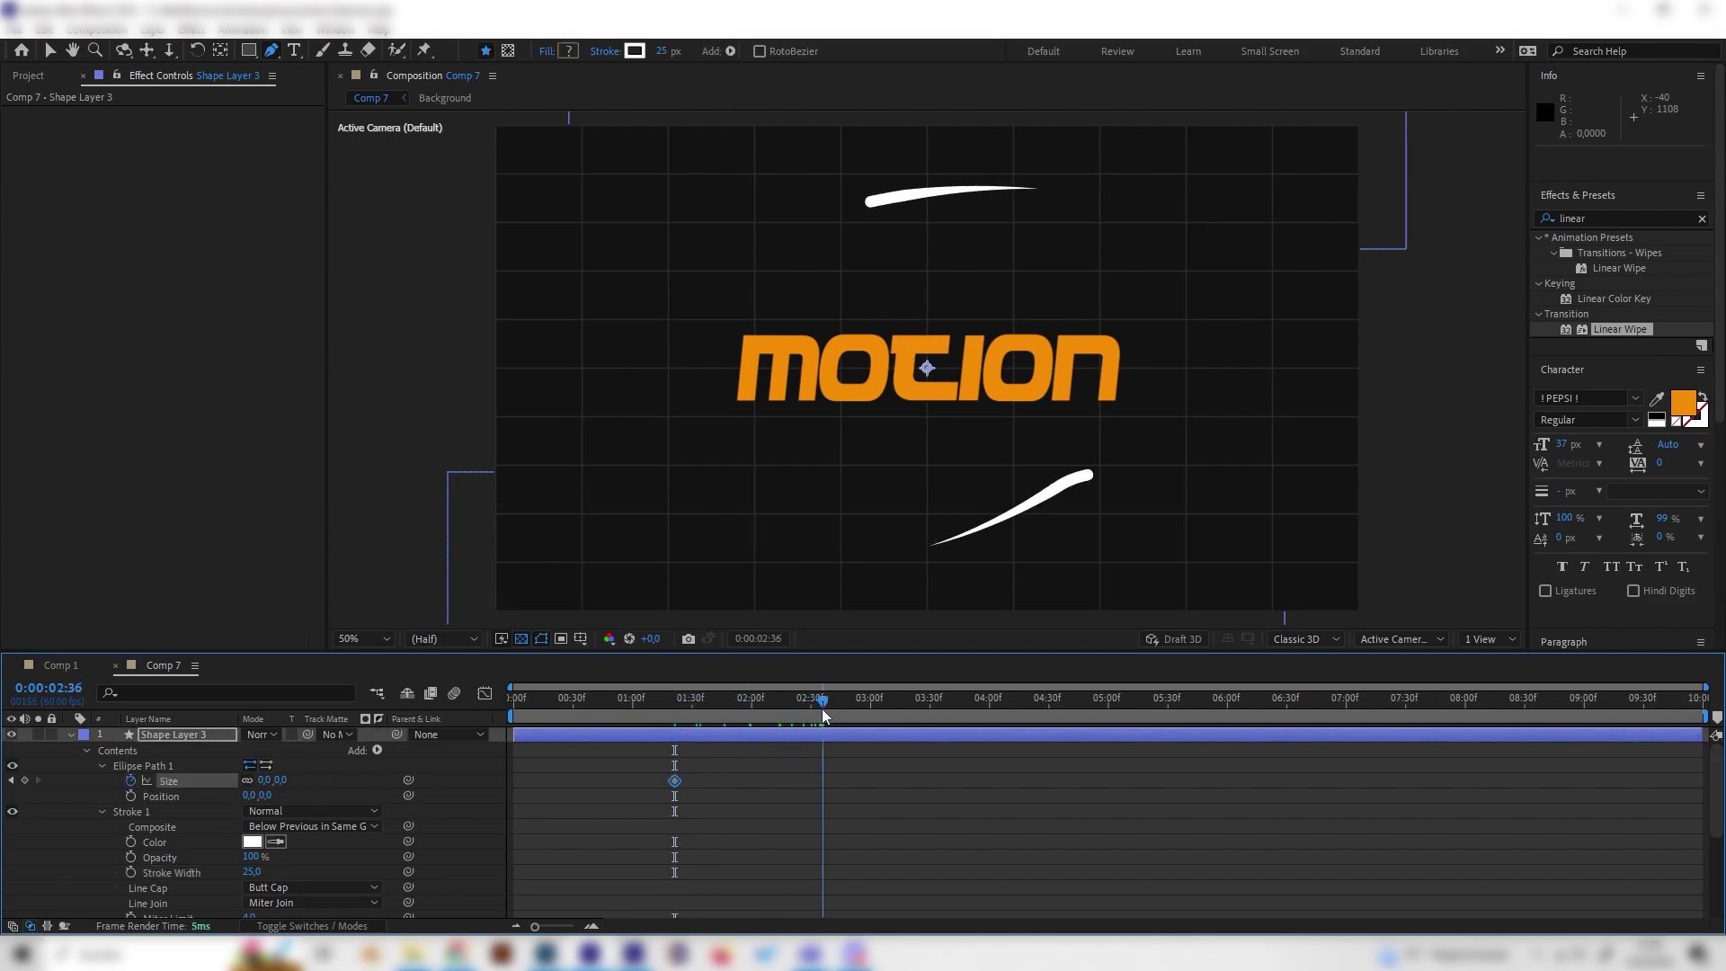
{"action": "left_click_drag", "start_coordinate": [281, 780], "coordinate": [673, 787]}
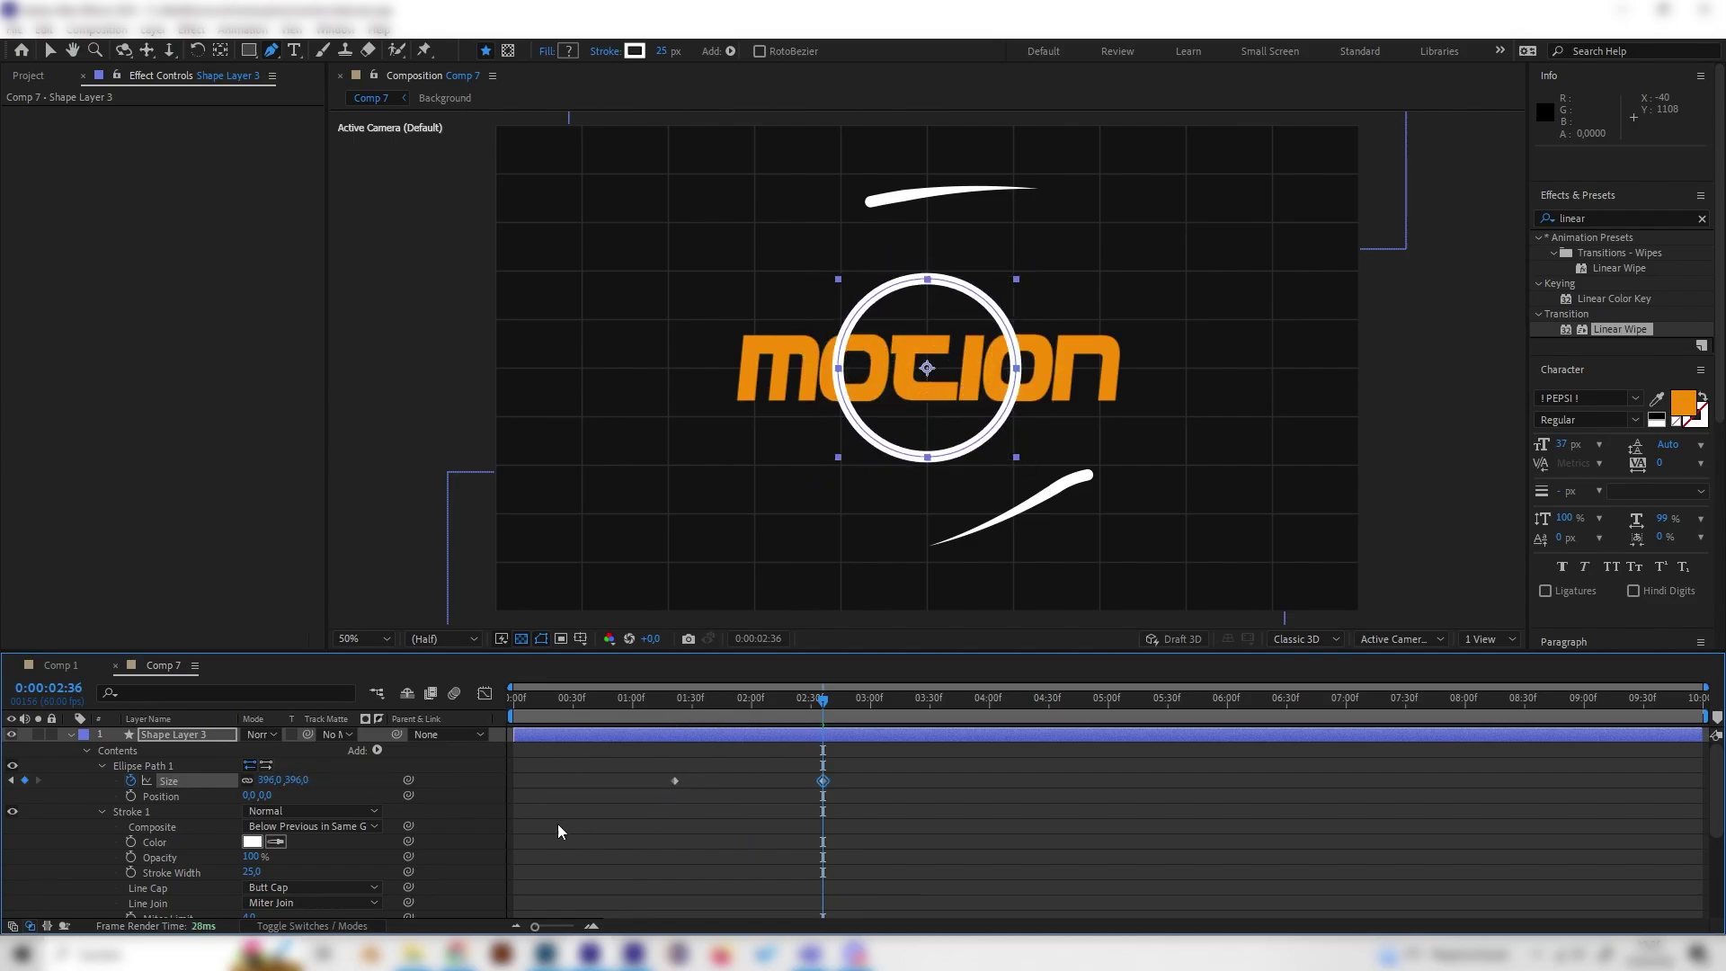
{"action": "left_click", "coordinate": [370, 786]}
{"action": "left_click_drag", "start_coordinate": [827, 699], "coordinate": [672, 768]}
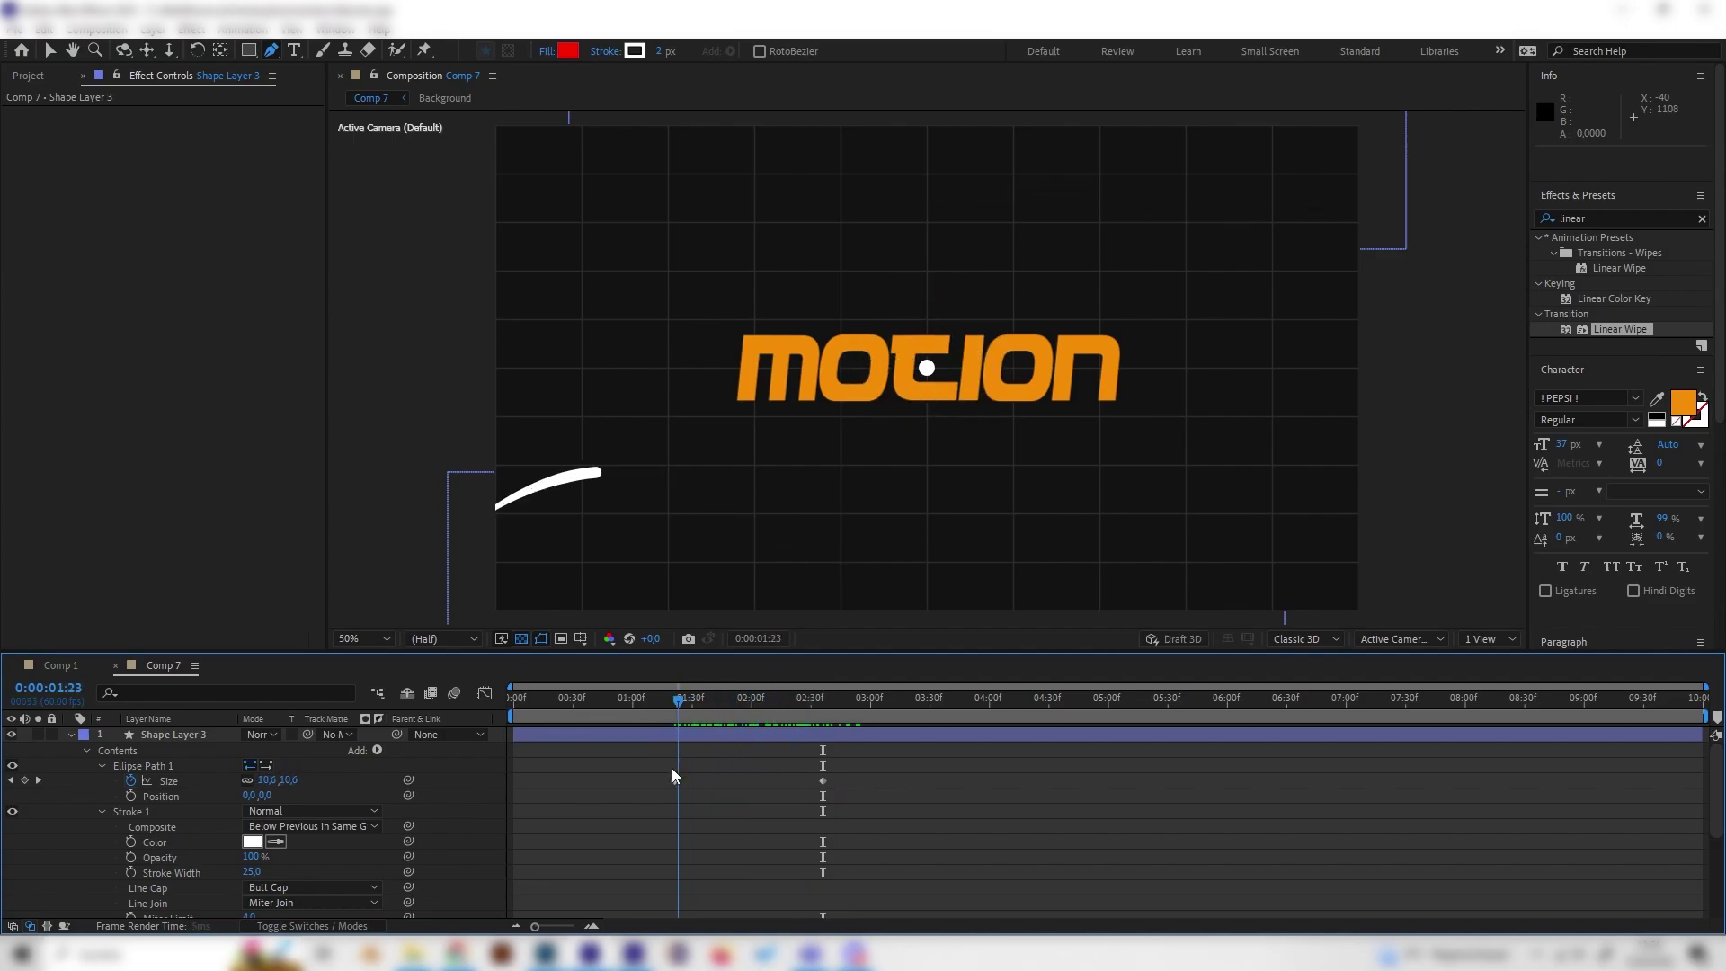
{"action": "key", "text": "space"}
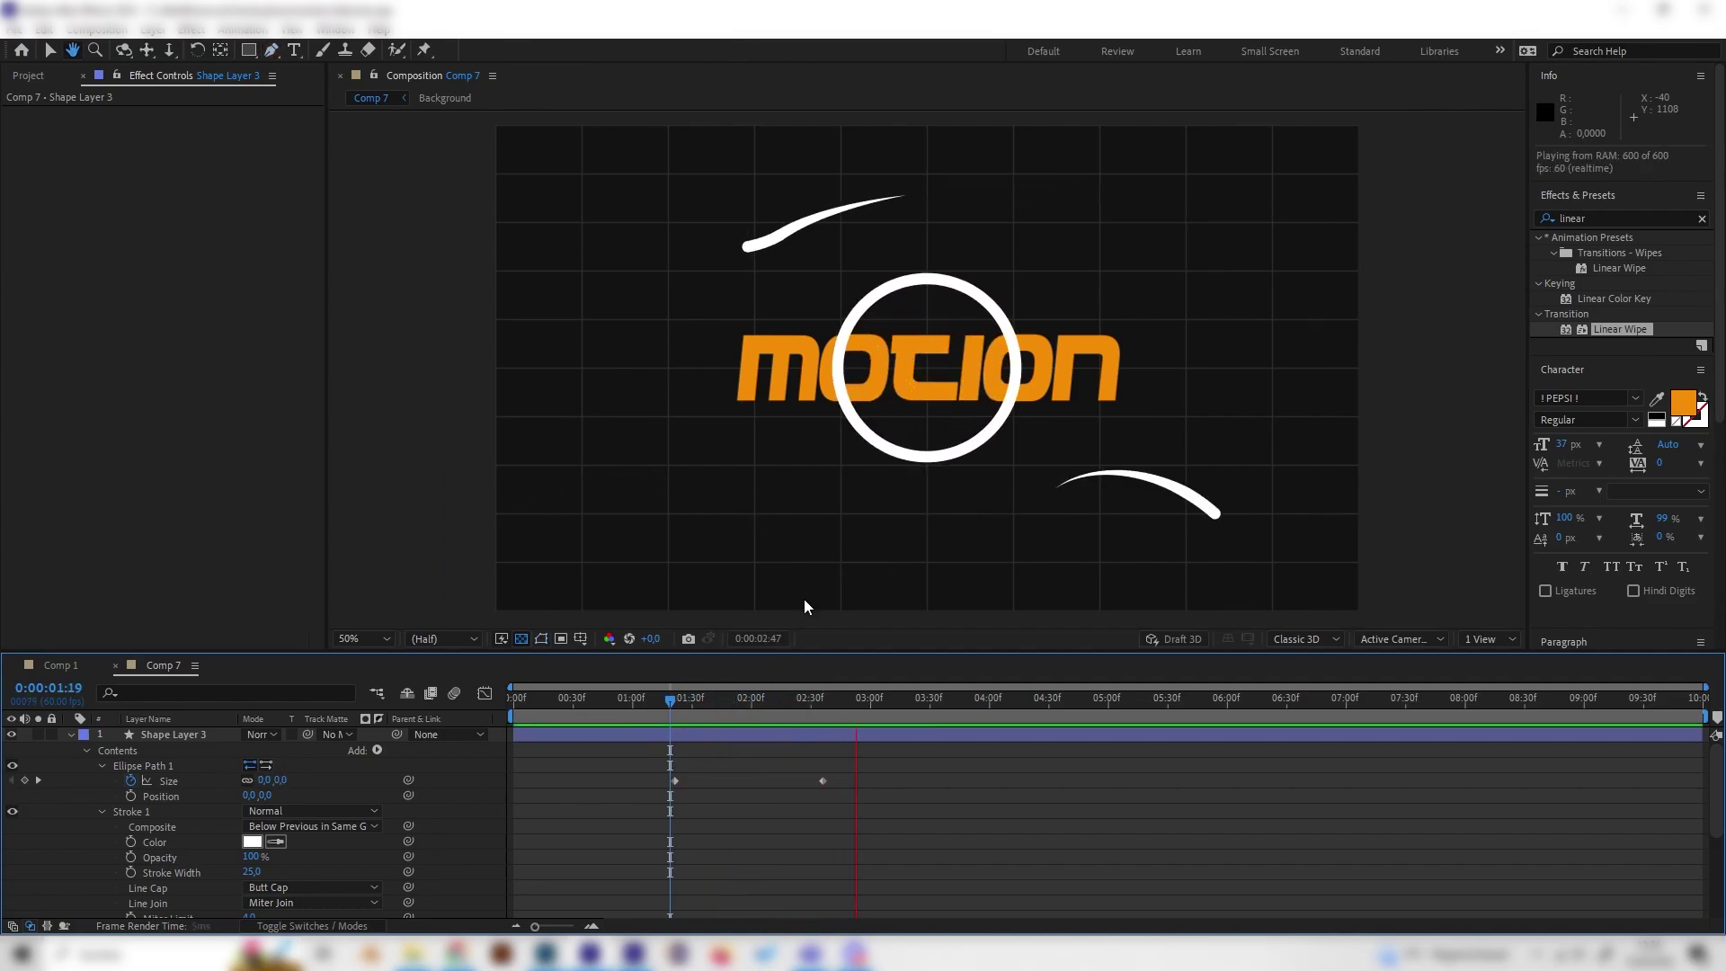
{"action": "key", "text": "space"}
{"action": "key", "text": "g"}
- Apply Easy Ease to both Size keyframes, reshape the value curve for a steep start and soft end, and preview it
{"action": "left_click", "coordinate": [181, 782]}
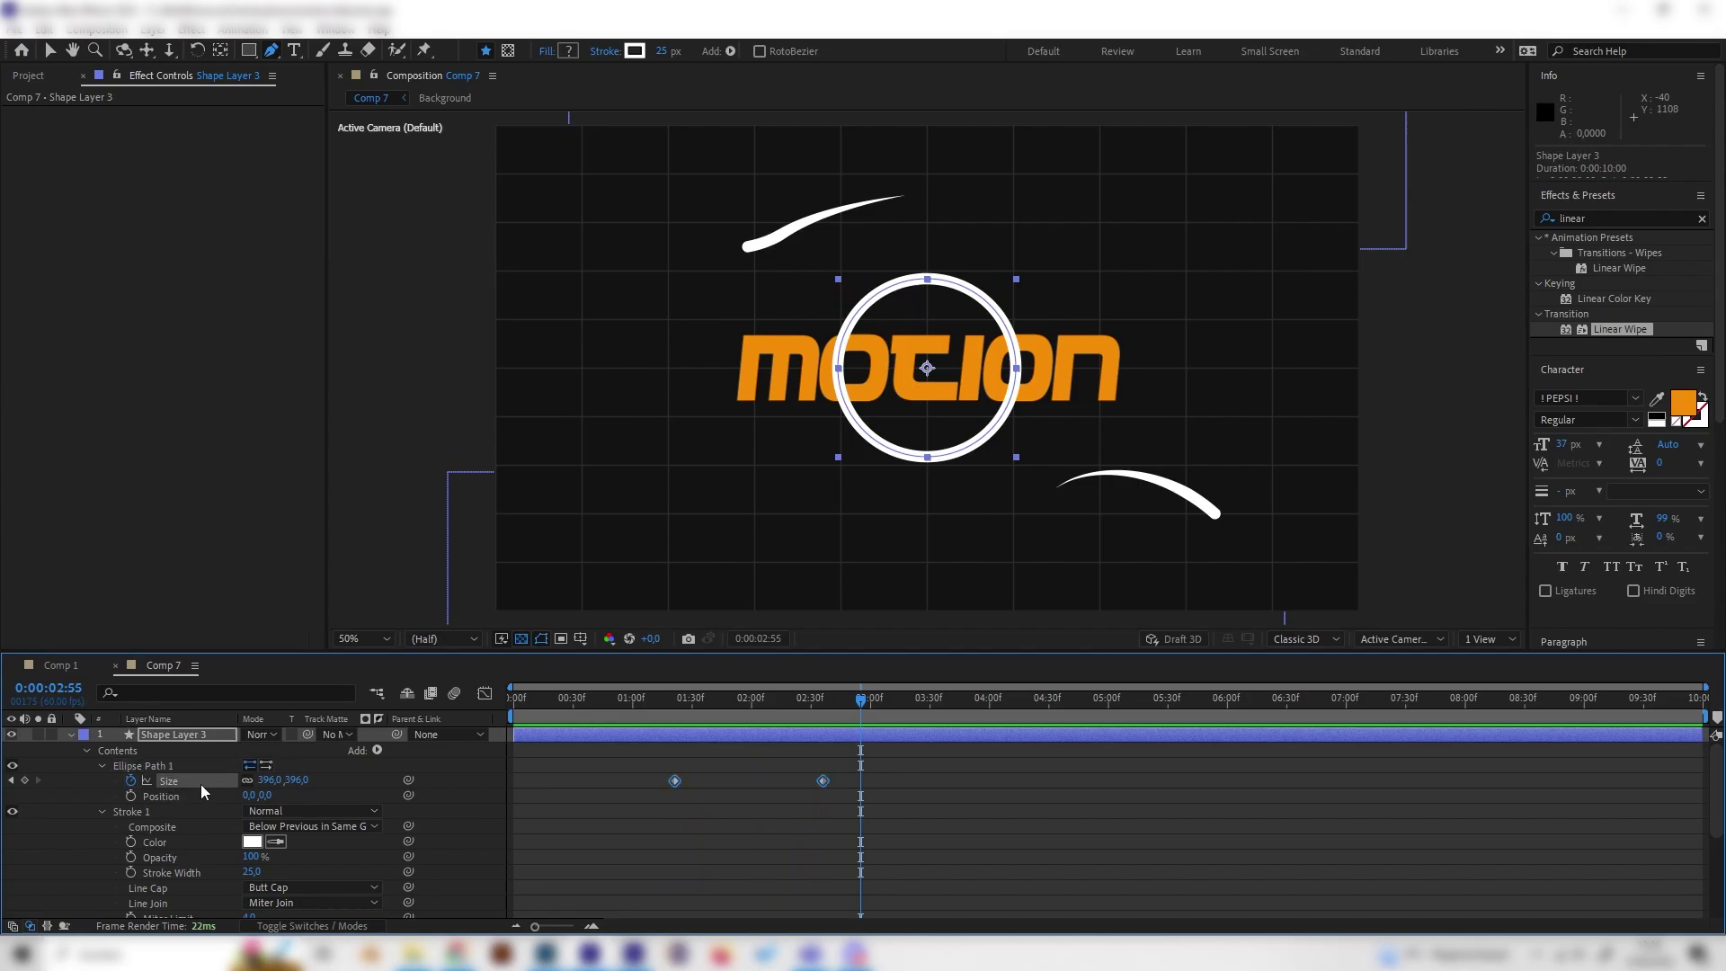
{"action": "left_click", "coordinate": [485, 694]}
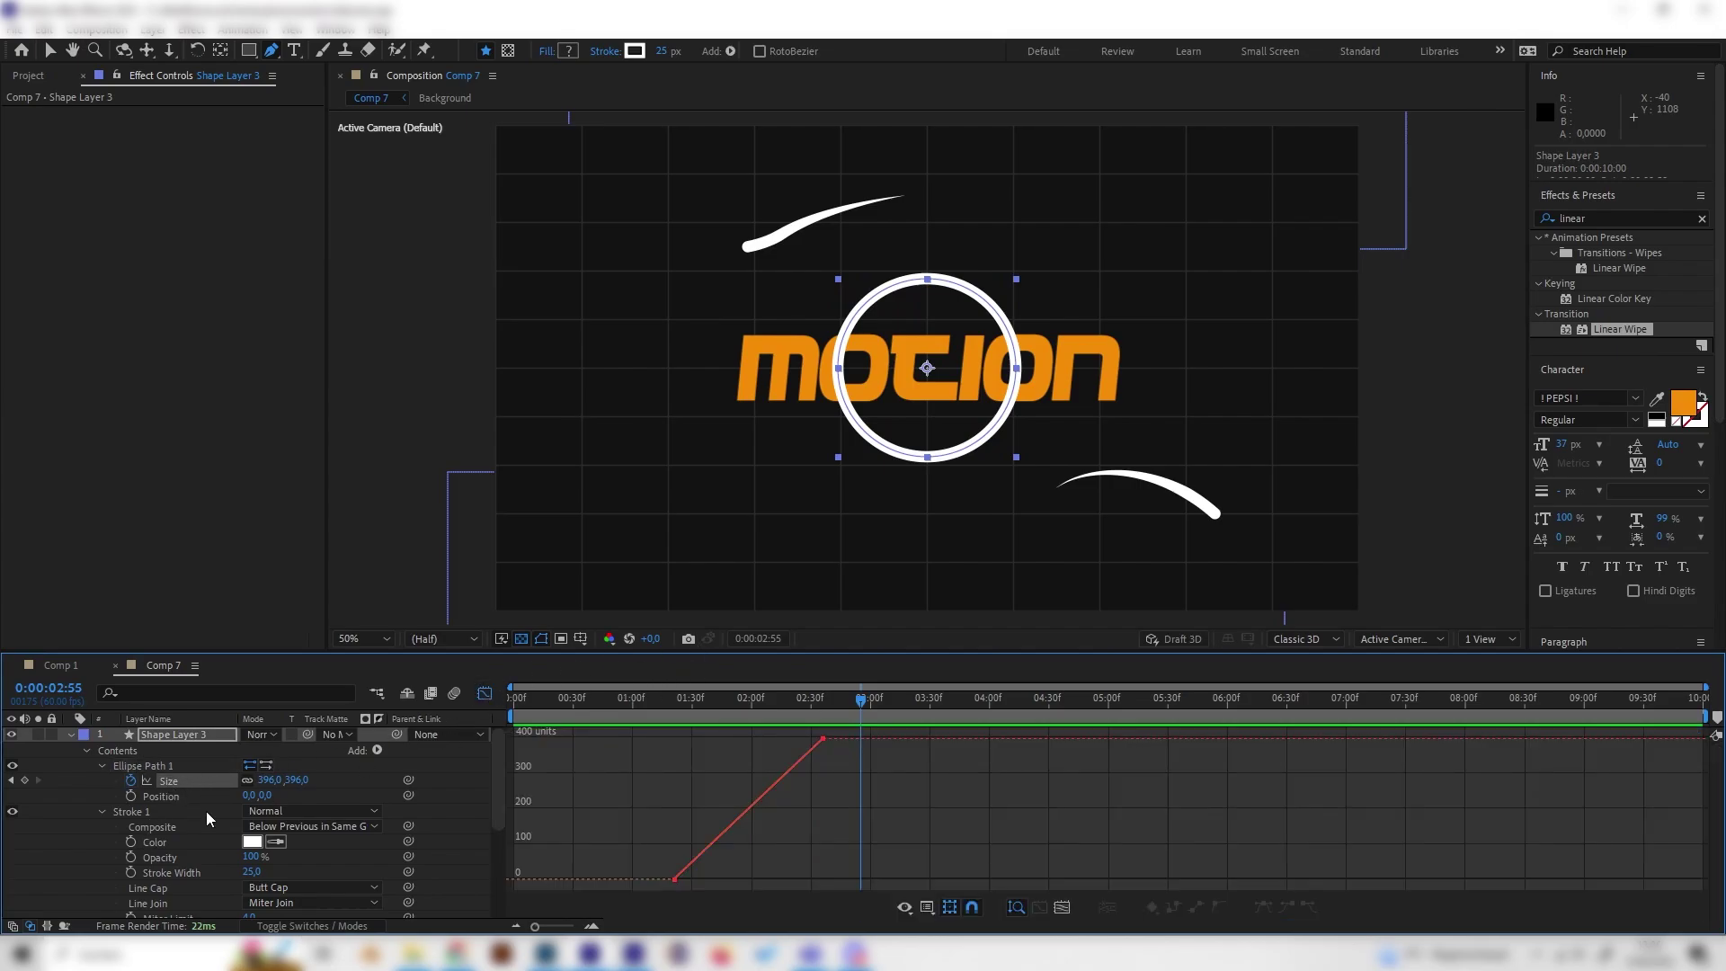
{"action": "left_click", "coordinate": [205, 782]}
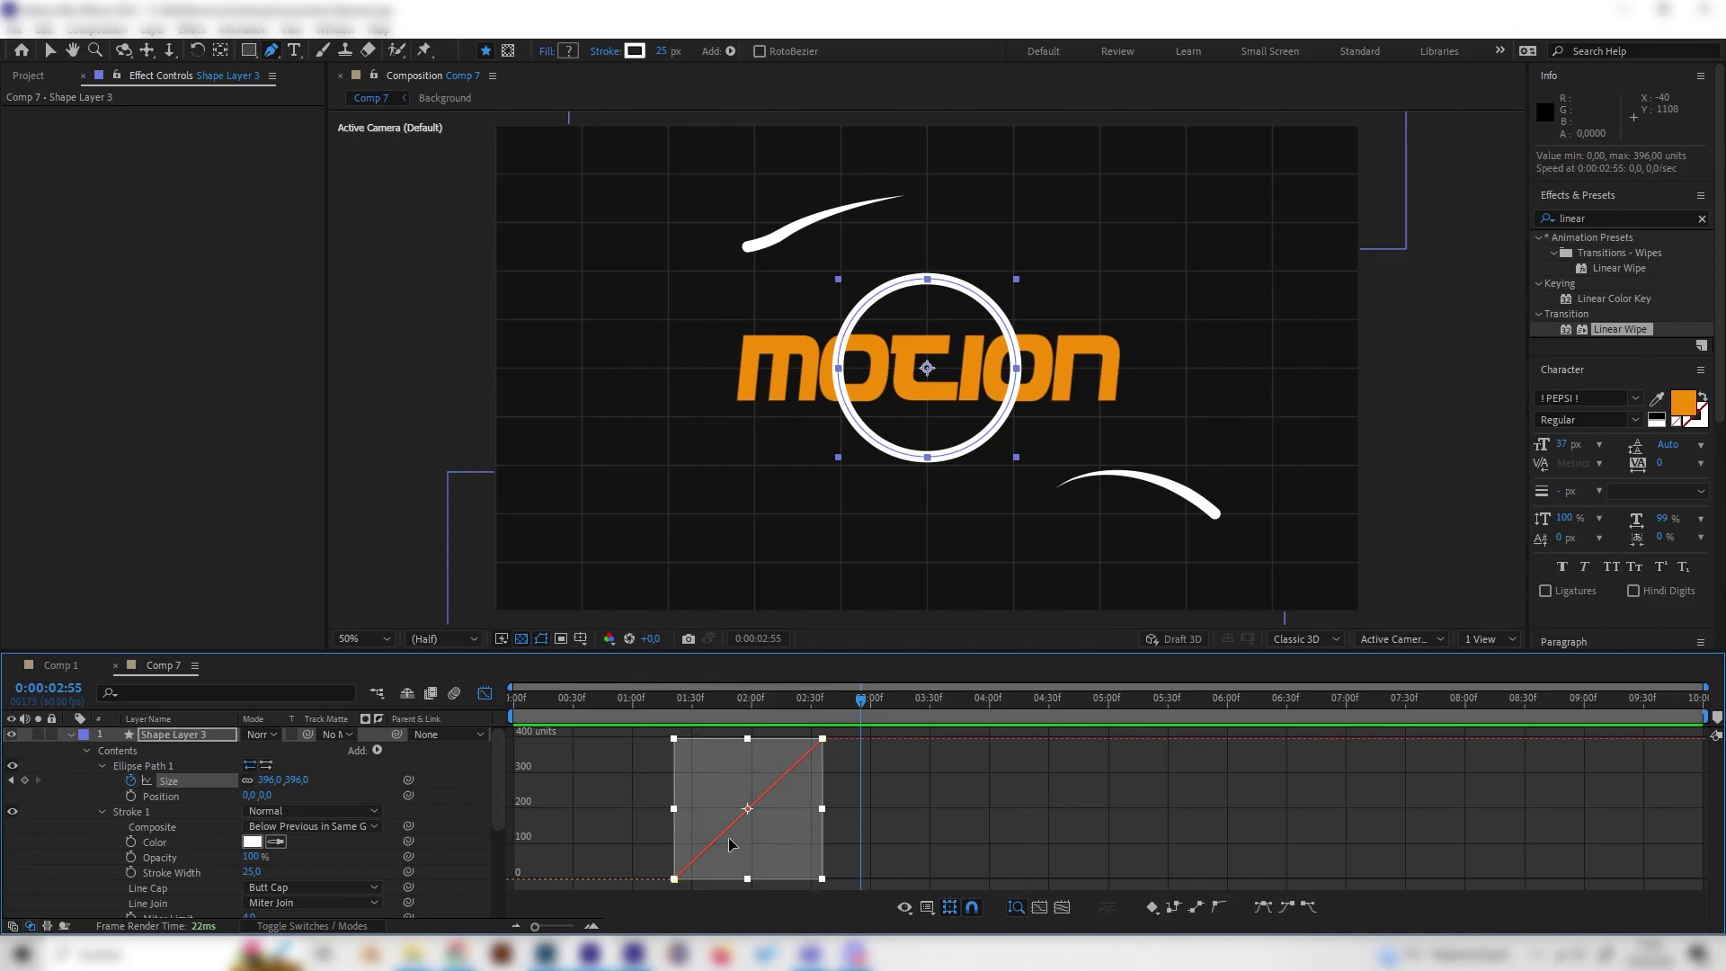
{"action": "left_click", "coordinate": [1266, 914]}
{"action": "key", "text": "v"}
{"action": "left_click", "coordinate": [714, 877]}
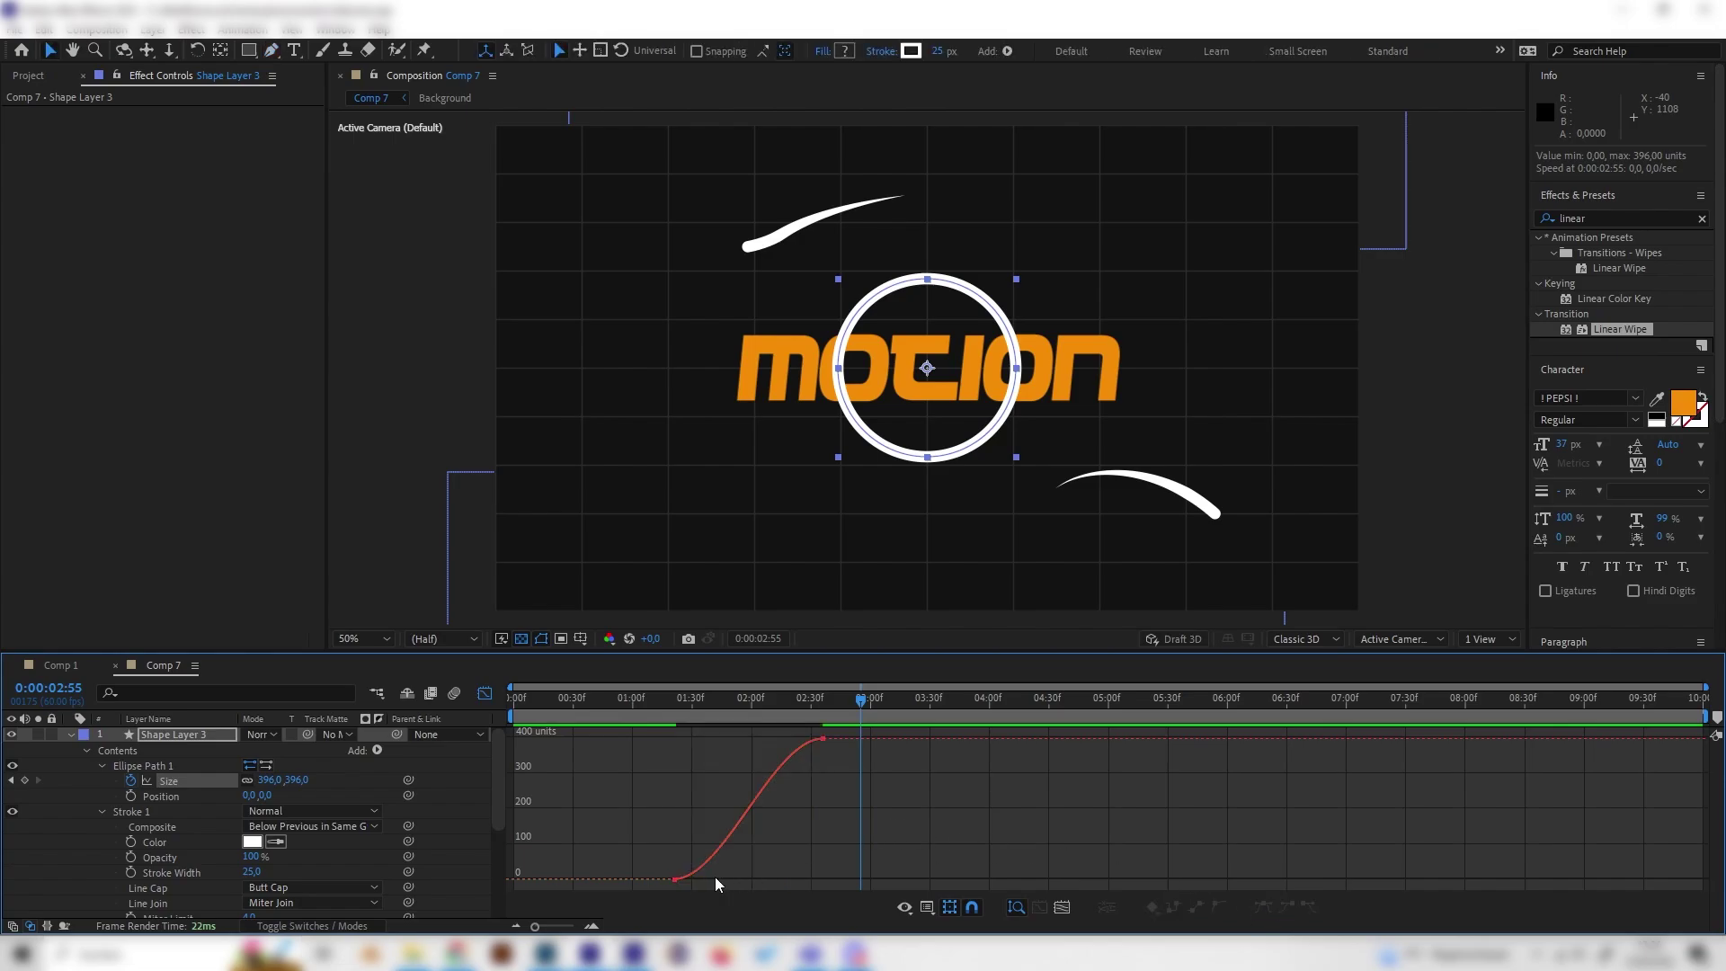
{"action": "left_click_drag", "start_coordinate": [715, 876], "coordinate": [645, 709]}
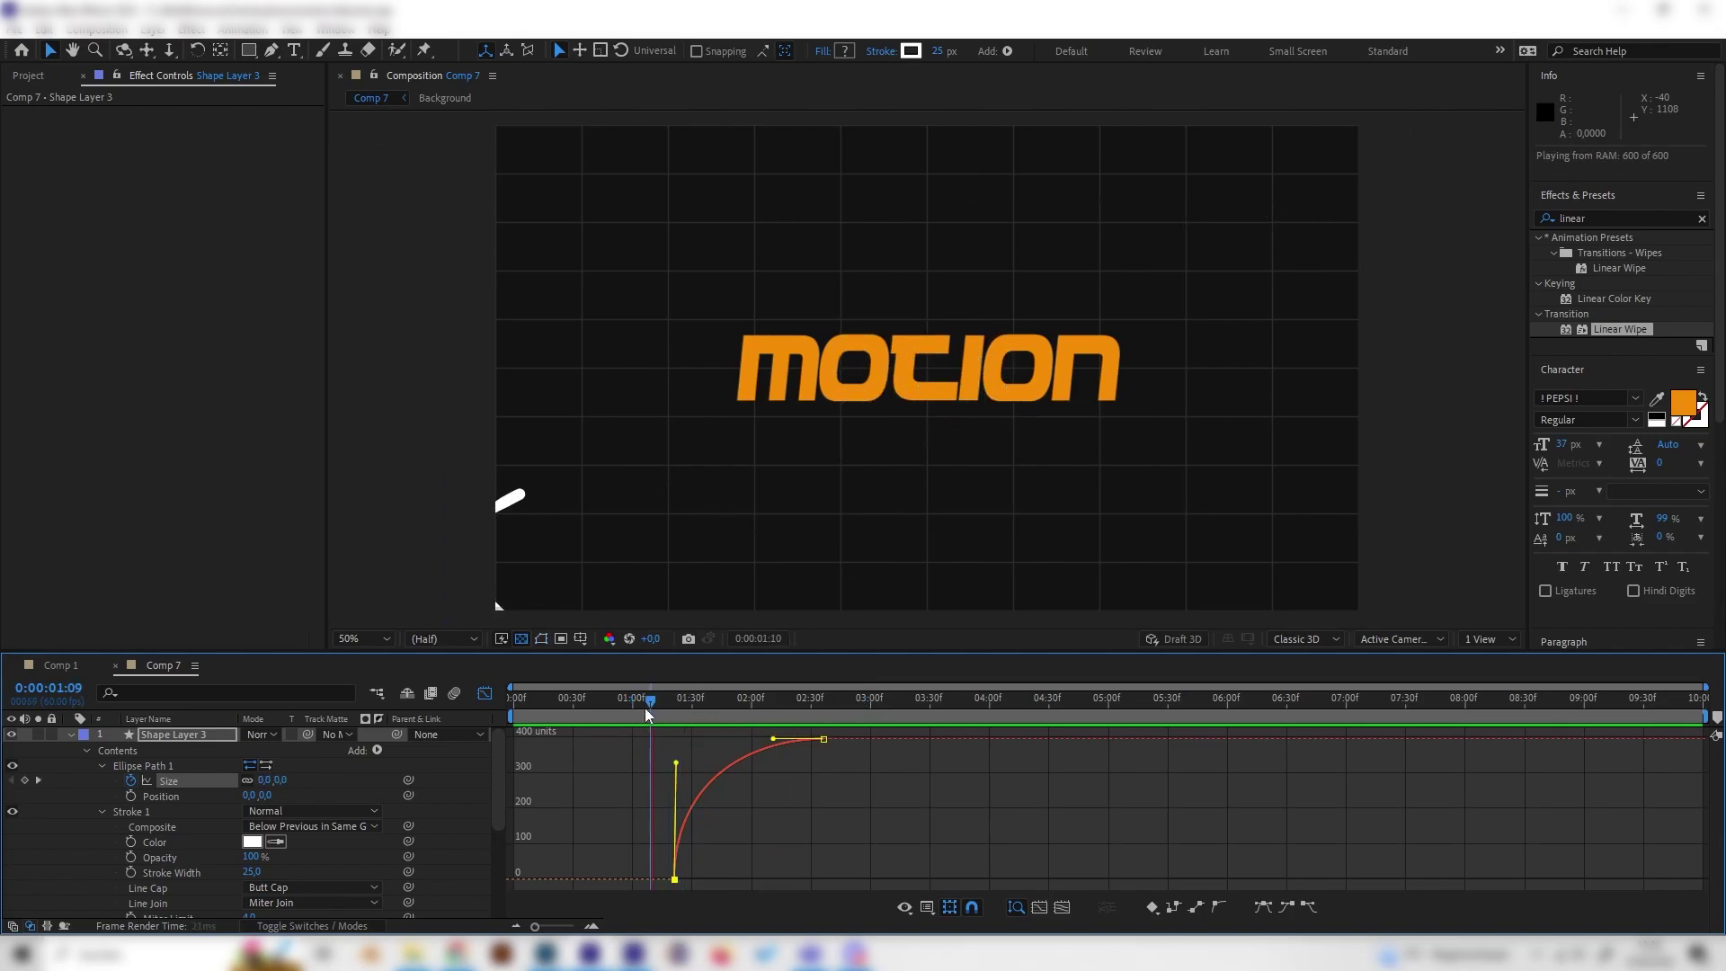
{"action": "key", "text": "space"}
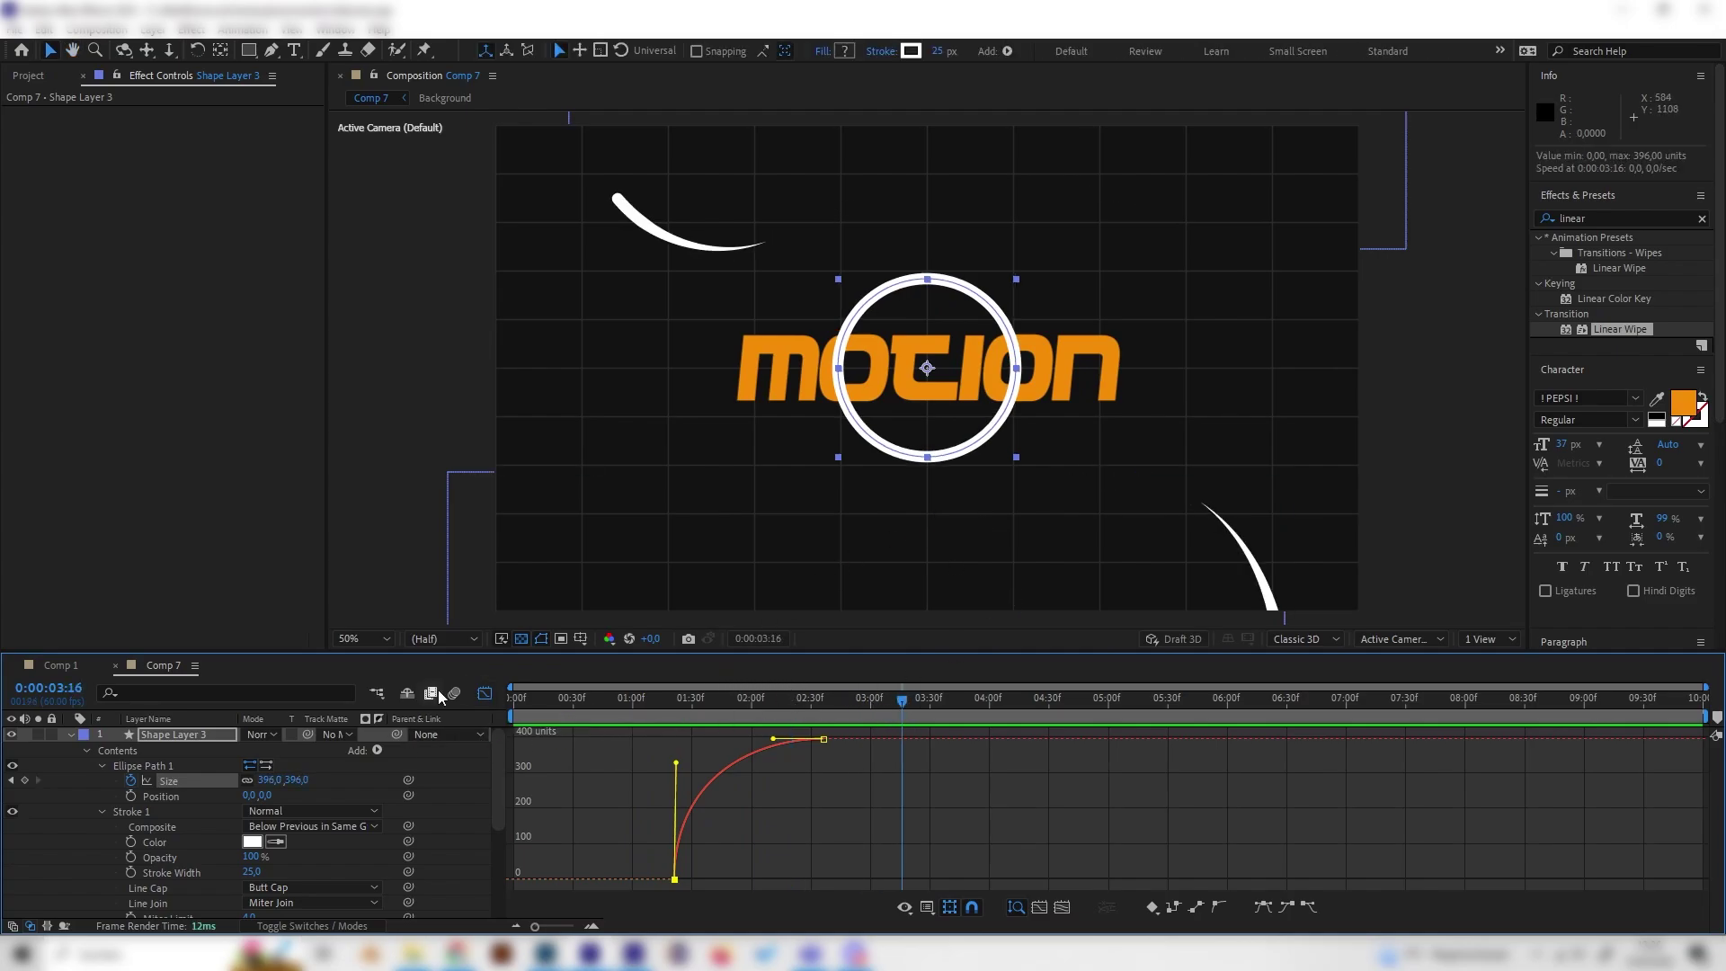
- Return to the layer-bar view and keyframe the circle's Stroke Width at 25 at 0:00:01:57
{"action": "left_click", "coordinate": [485, 693]}
{"action": "left_click", "coordinate": [749, 698]}
{"action": "left_click_drag", "start_coordinate": [748, 698], "coordinate": [745, 698]}
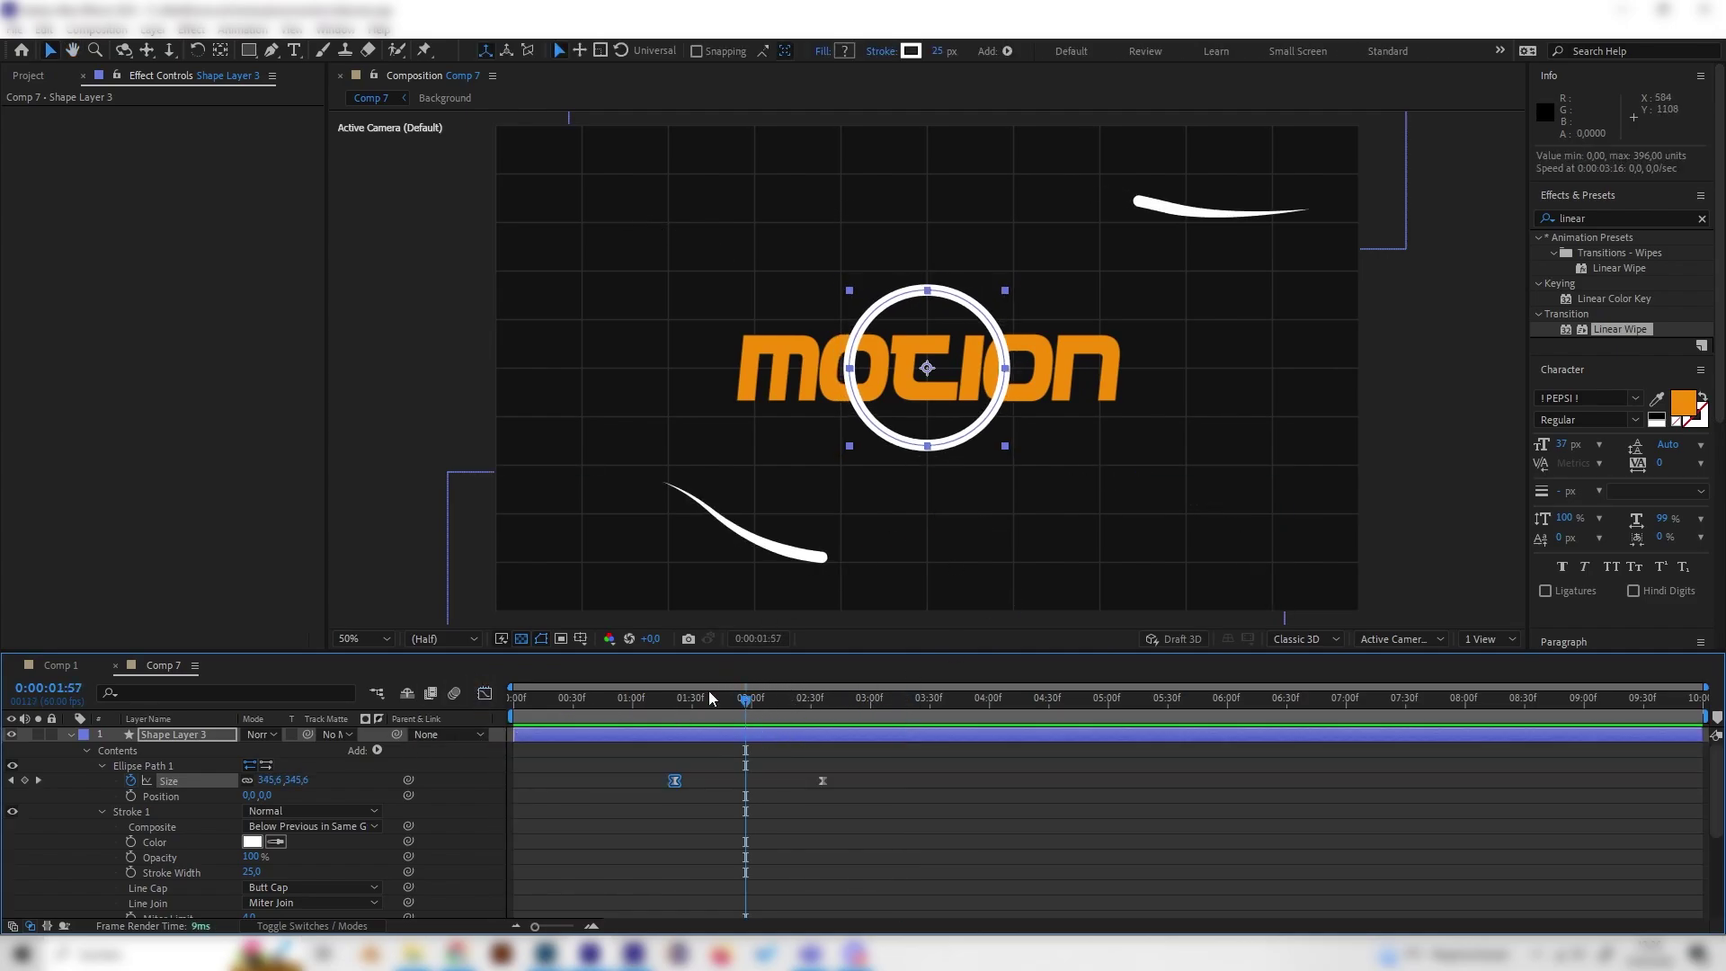
{"action": "left_click", "coordinate": [687, 846]}
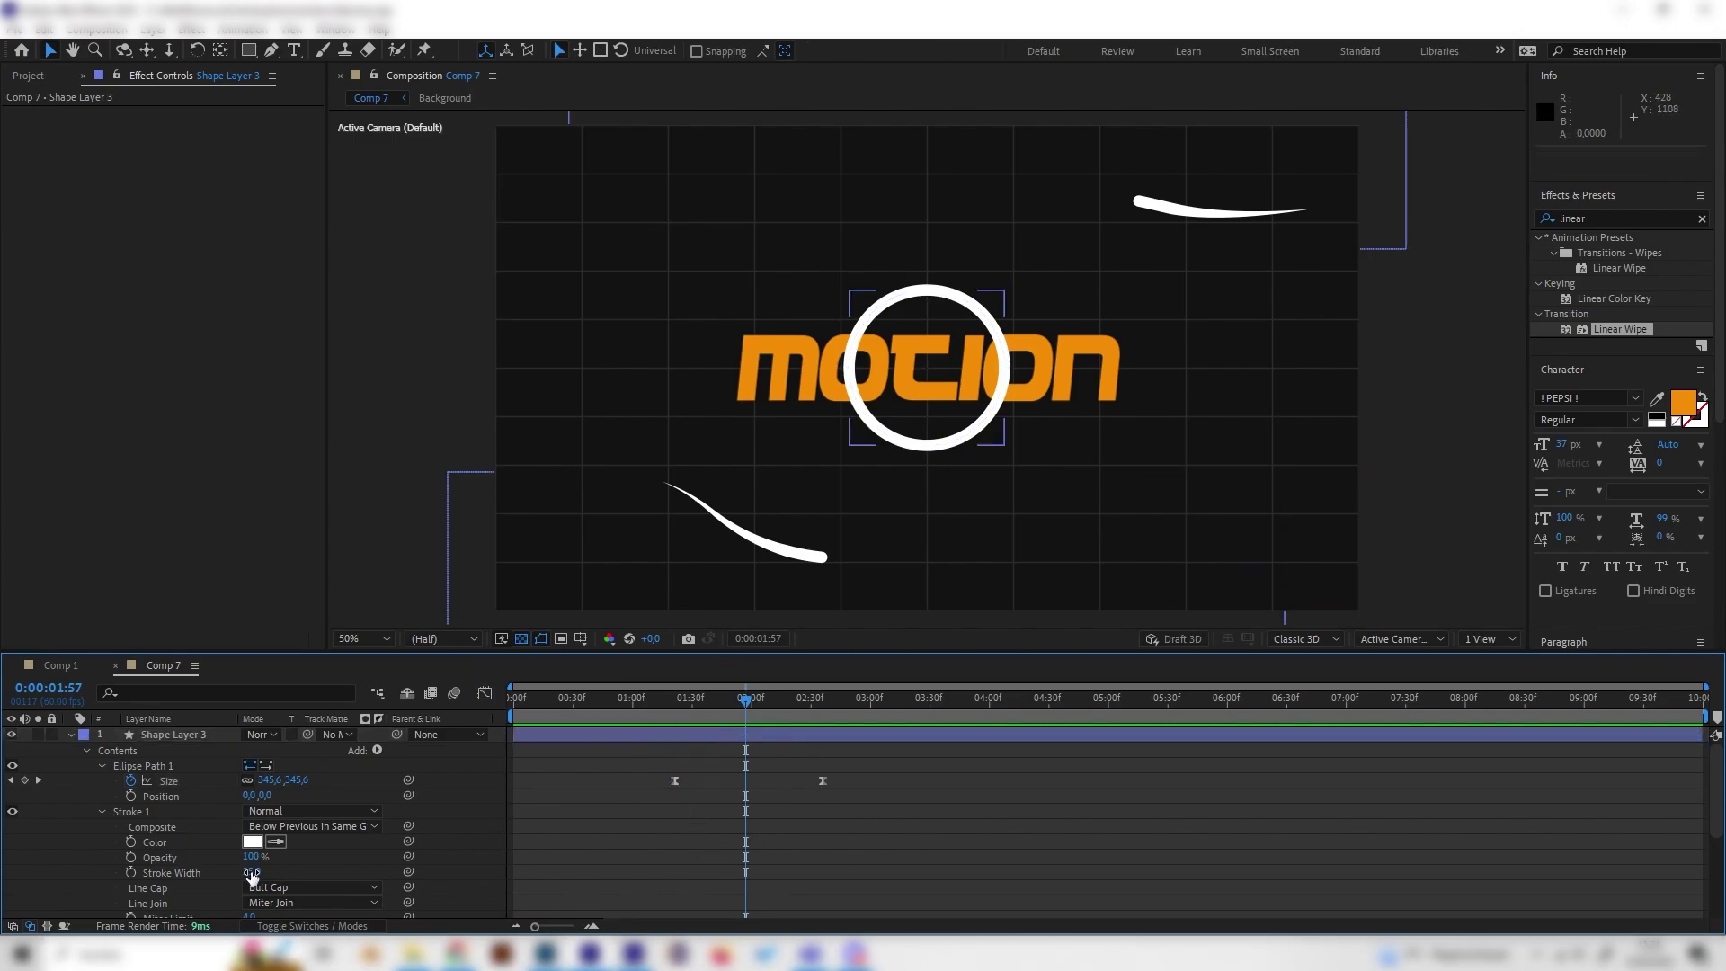
{"action": "left_click", "coordinate": [136, 872]}
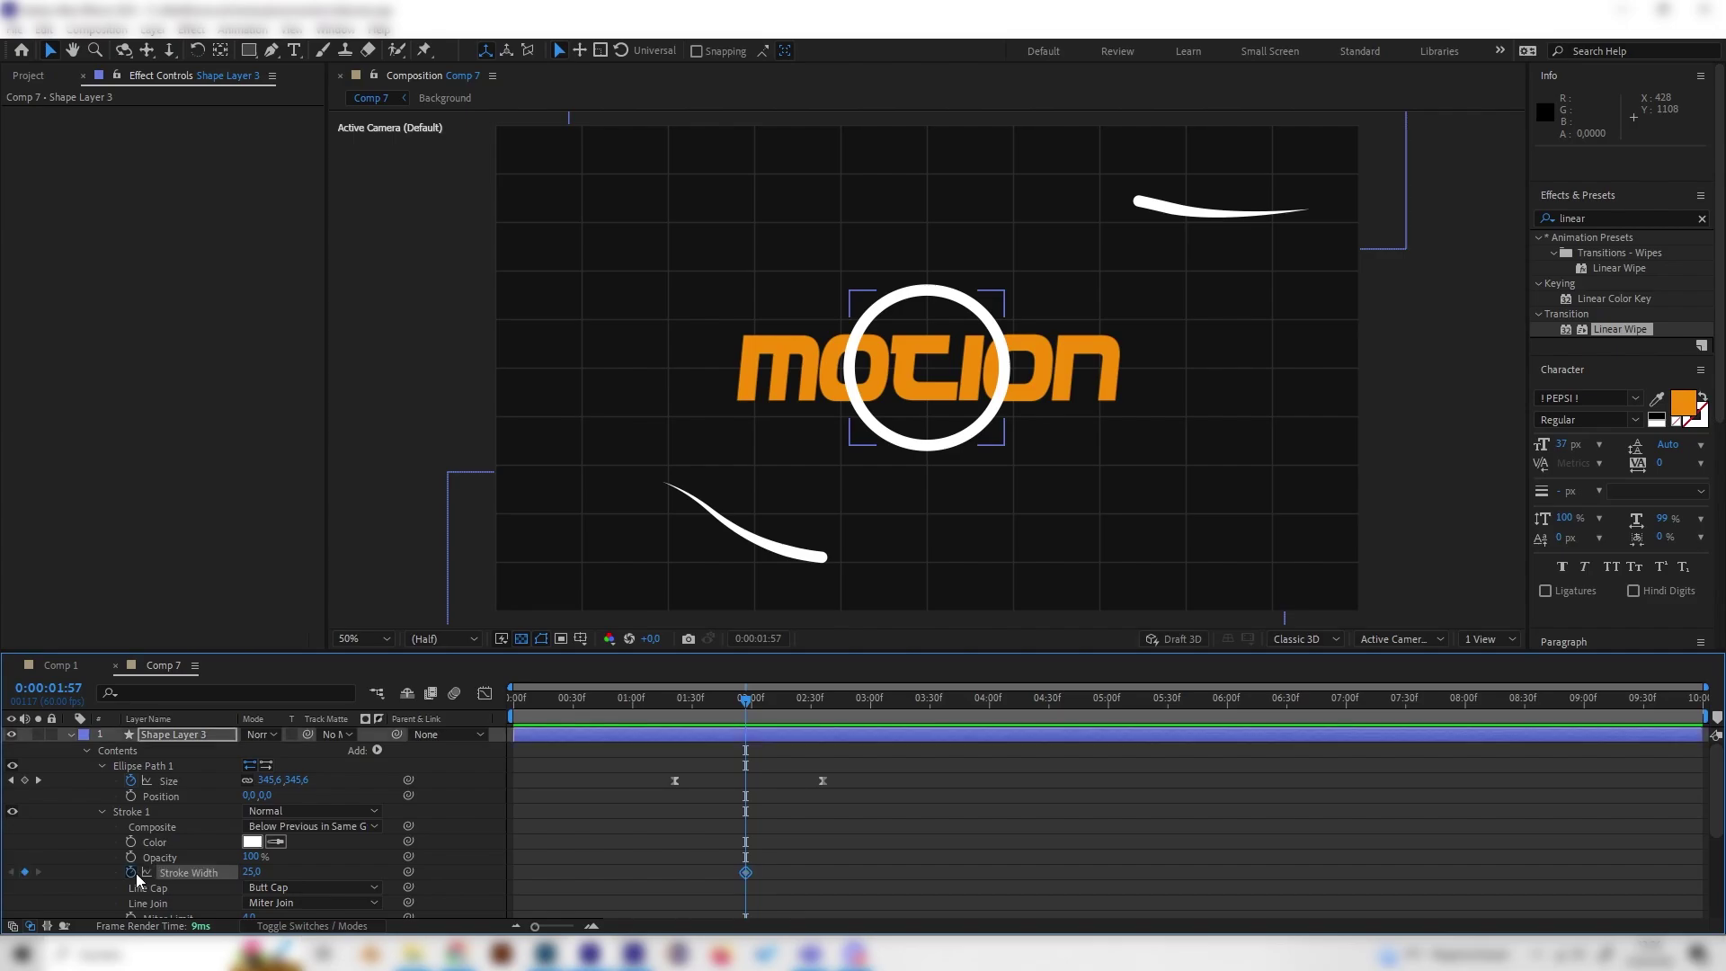
- At 0:00:02:32, set the circle's Stroke Width to 0 and preview the thinning ring
{"action": "mouse_move", "coordinate": [794, 703]}
{"action": "left_mouse_down"}
{"action": "mouse_move", "coordinate": [827, 719]}
{"action": "mouse_move", "coordinate": [815, 728]}
{"action": "left_mouse_up"}
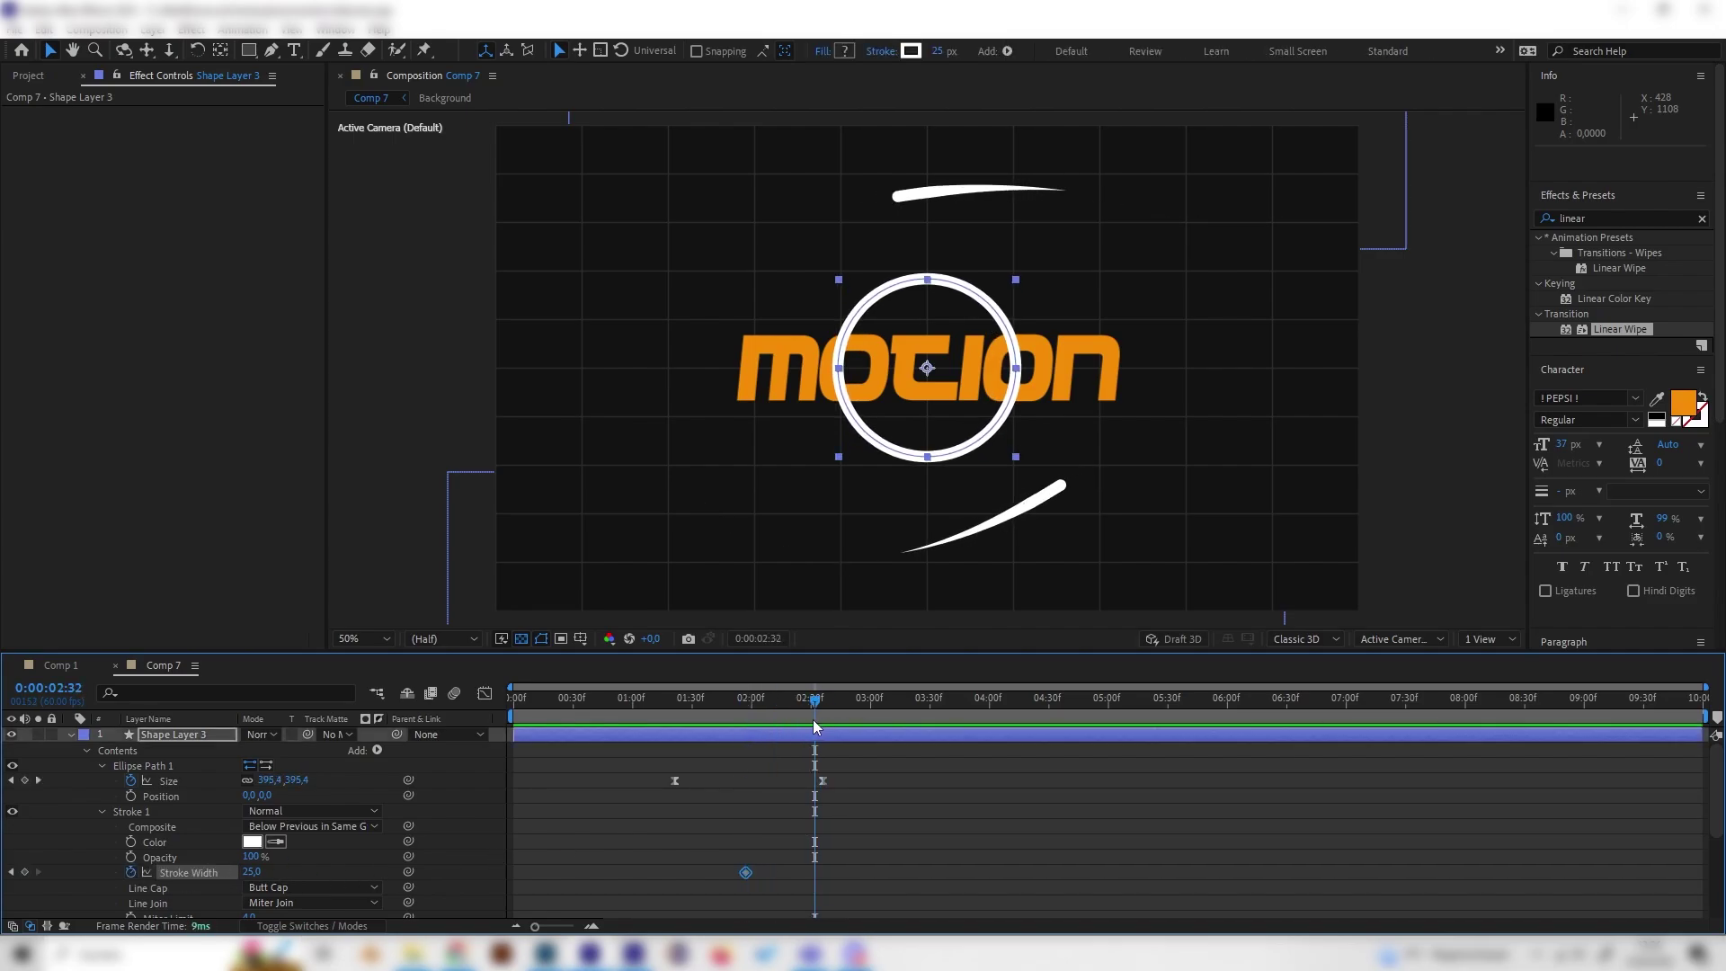
{"action": "left_click", "coordinate": [255, 871]}
{"action": "type", "text": "0"}
{"action": "key", "text": "Return"}
{"action": "left_click_drag", "start_coordinate": [739, 719], "coordinate": [613, 743]}
{"action": "key", "text": "space"}
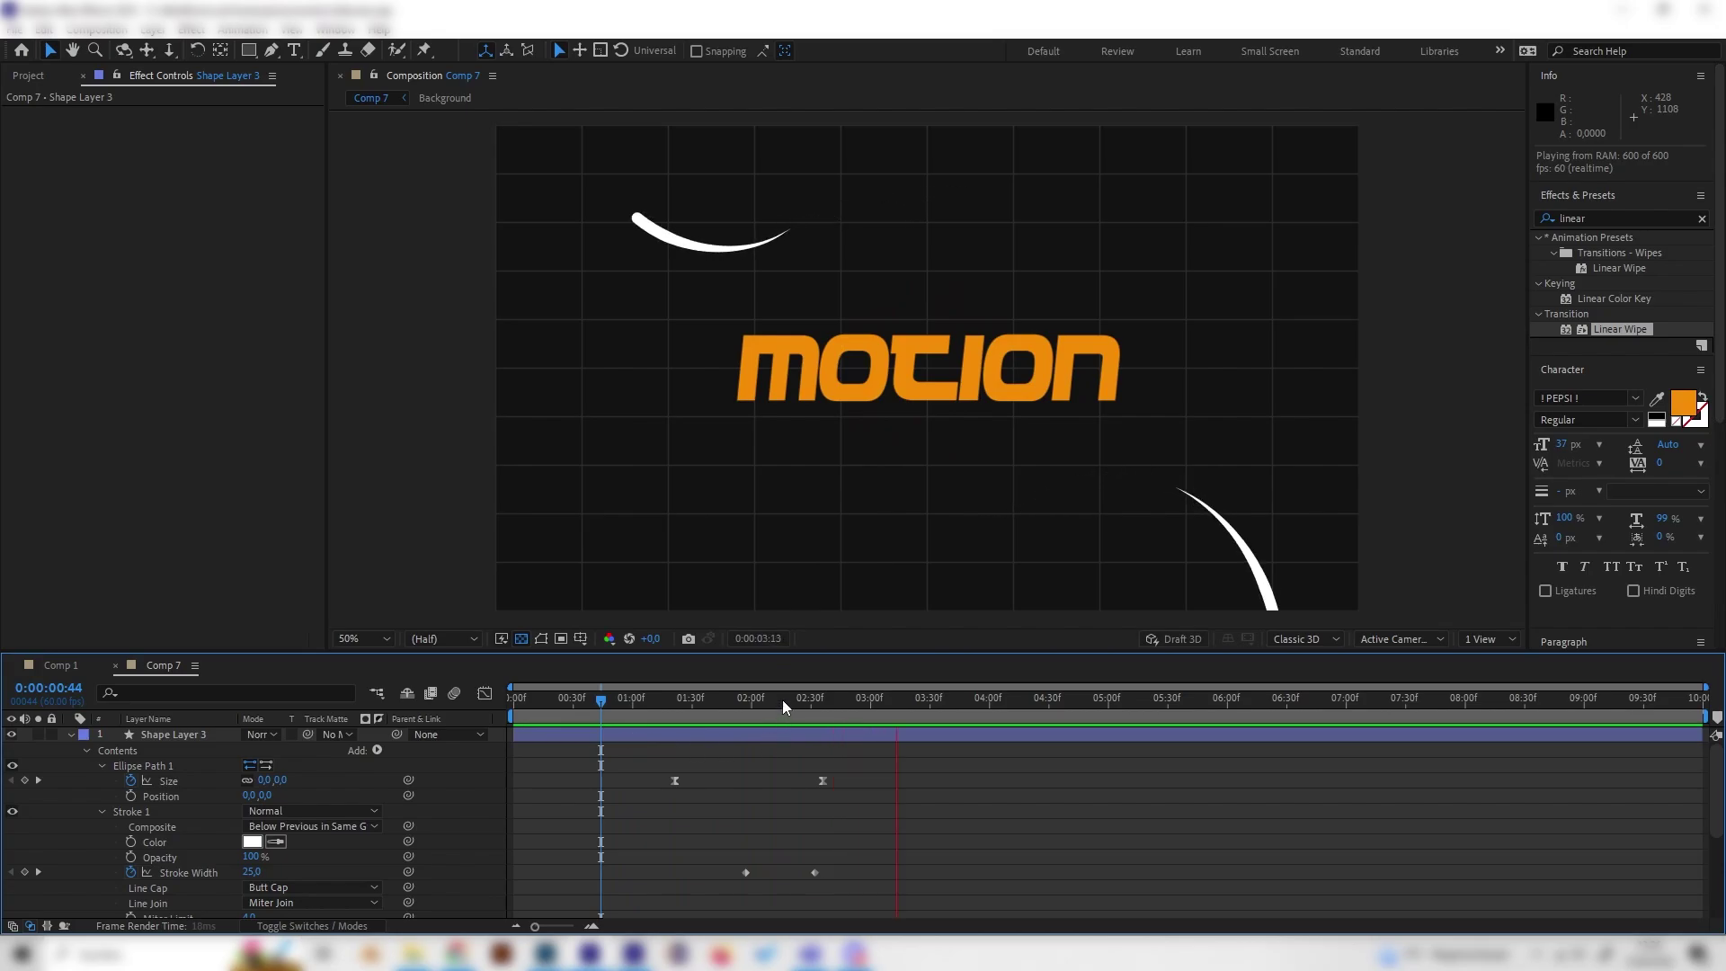
{"action": "key", "text": "space"}
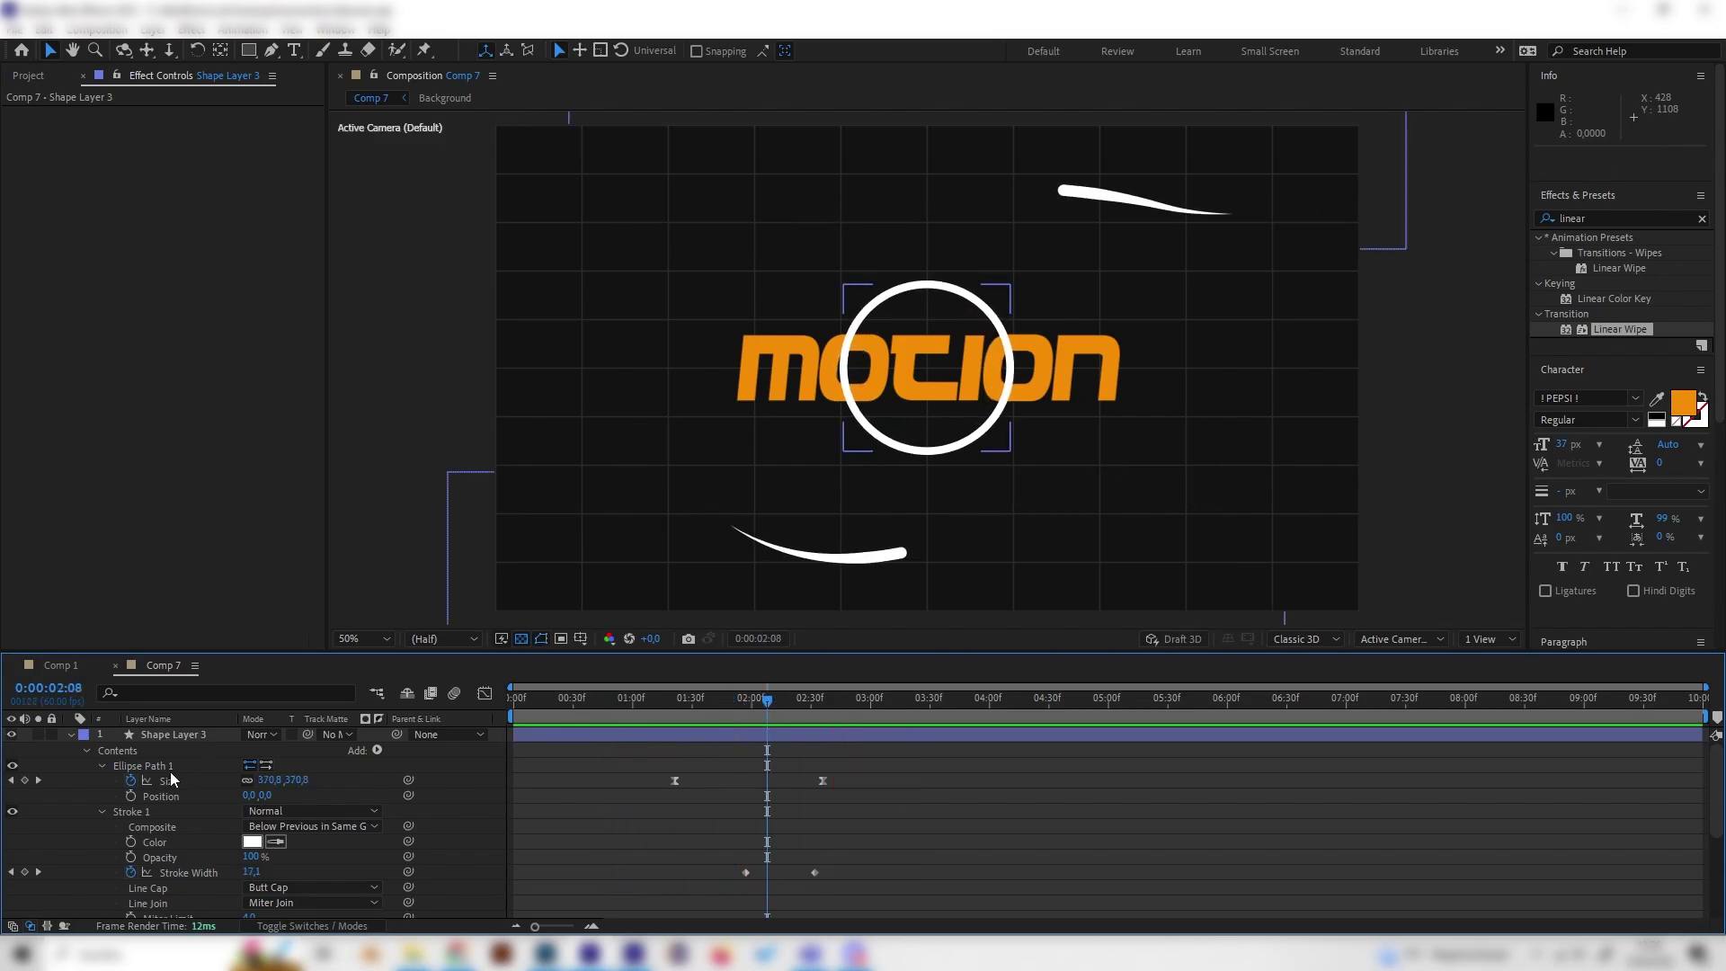
- Collapse Shape Layer 3, duplicate it and move the duplicate circle to the upper left of the MOTION text
{"action": "left_click", "coordinate": [72, 734]}
{"action": "left_click", "coordinate": [187, 739]}
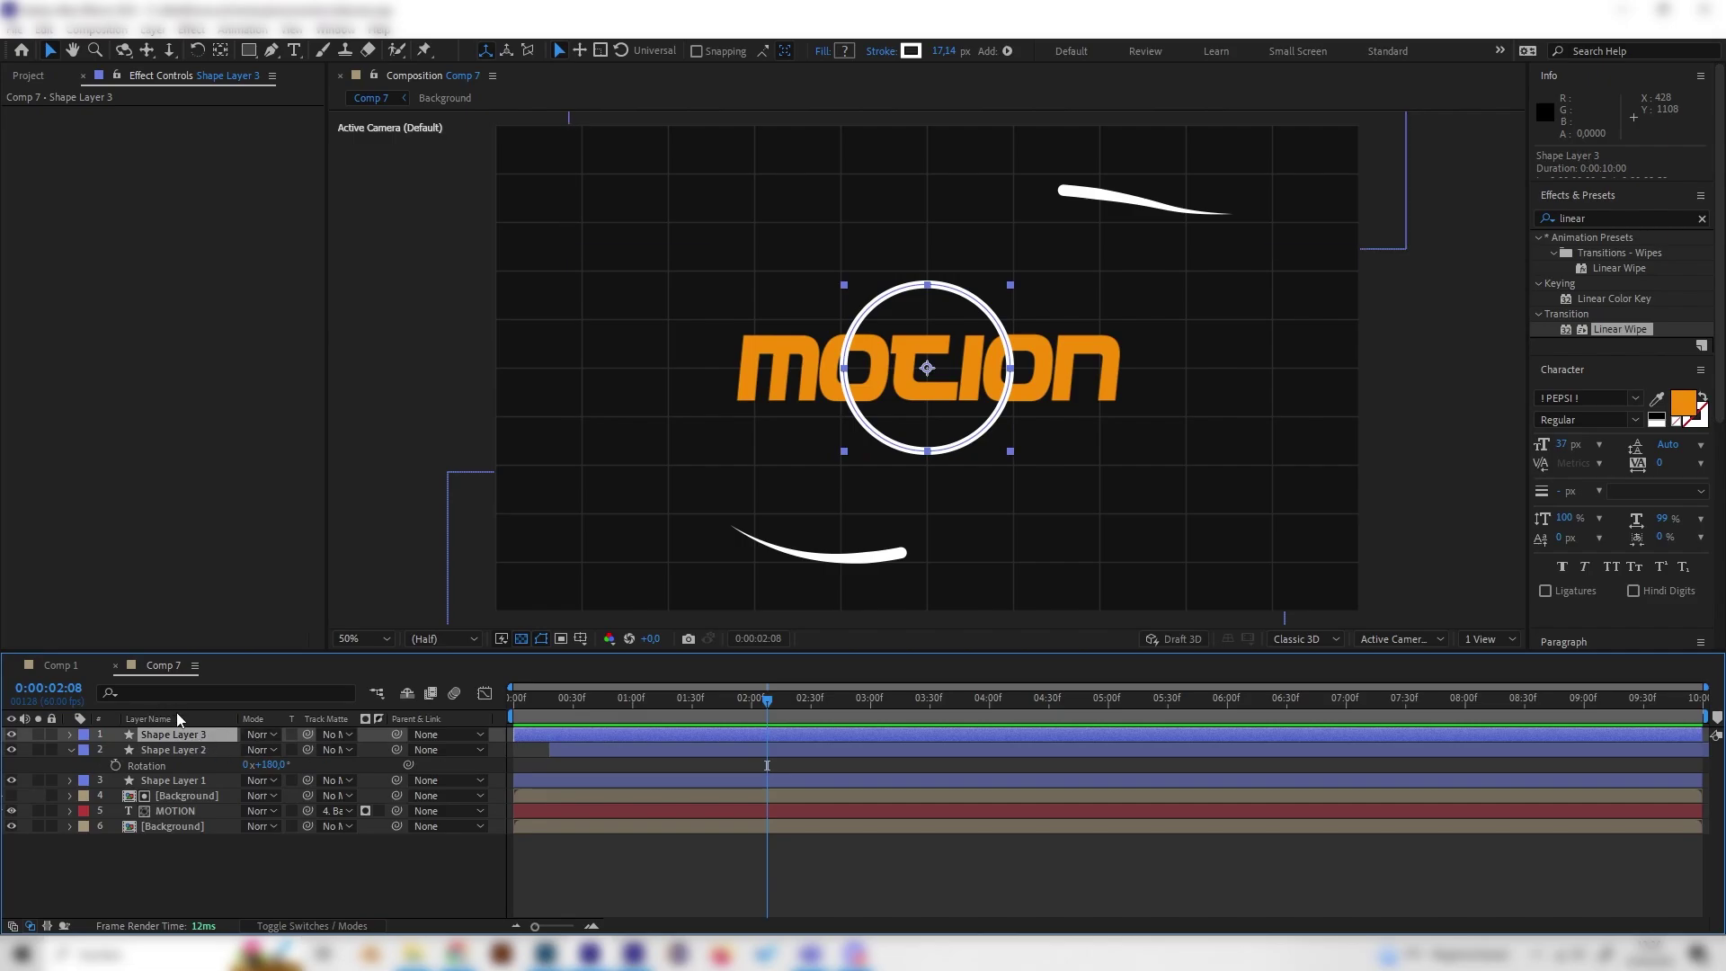
{"action": "key", "text": "ctrl+d"}
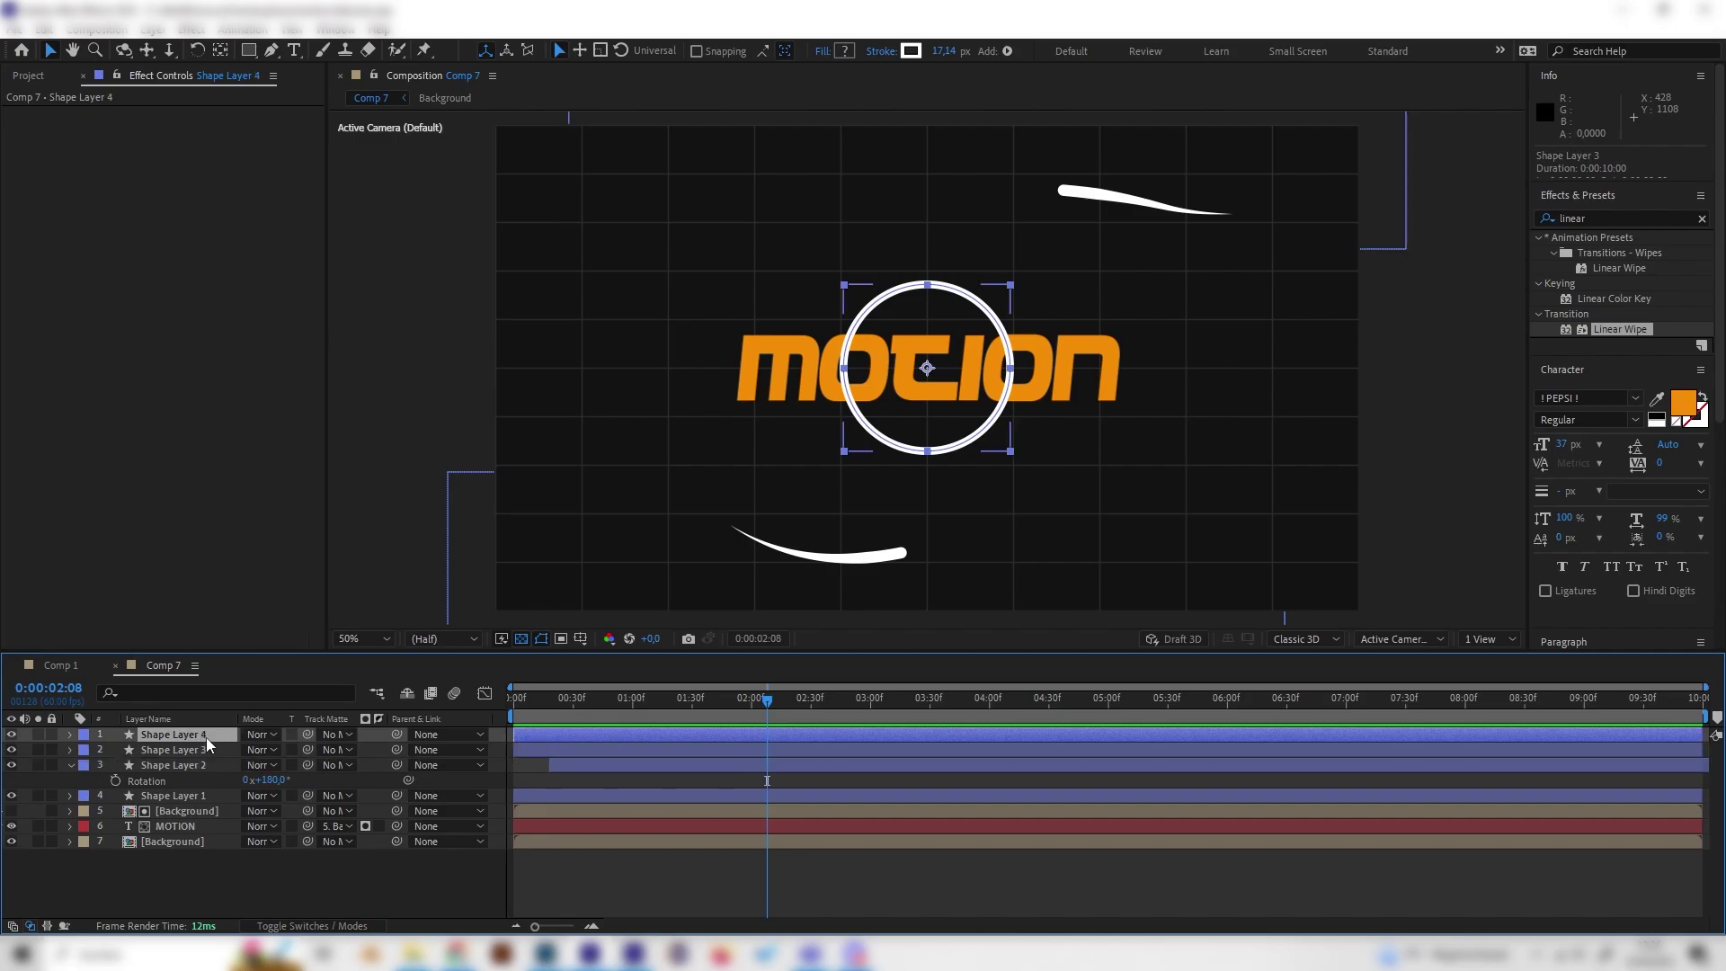
{"action": "left_click_drag", "start_coordinate": [937, 365], "coordinate": [734, 320]}
- Scale the duplicated circle layer down to 60%
{"action": "left_click", "coordinate": [206, 739]}
{"action": "key", "text": "s"}
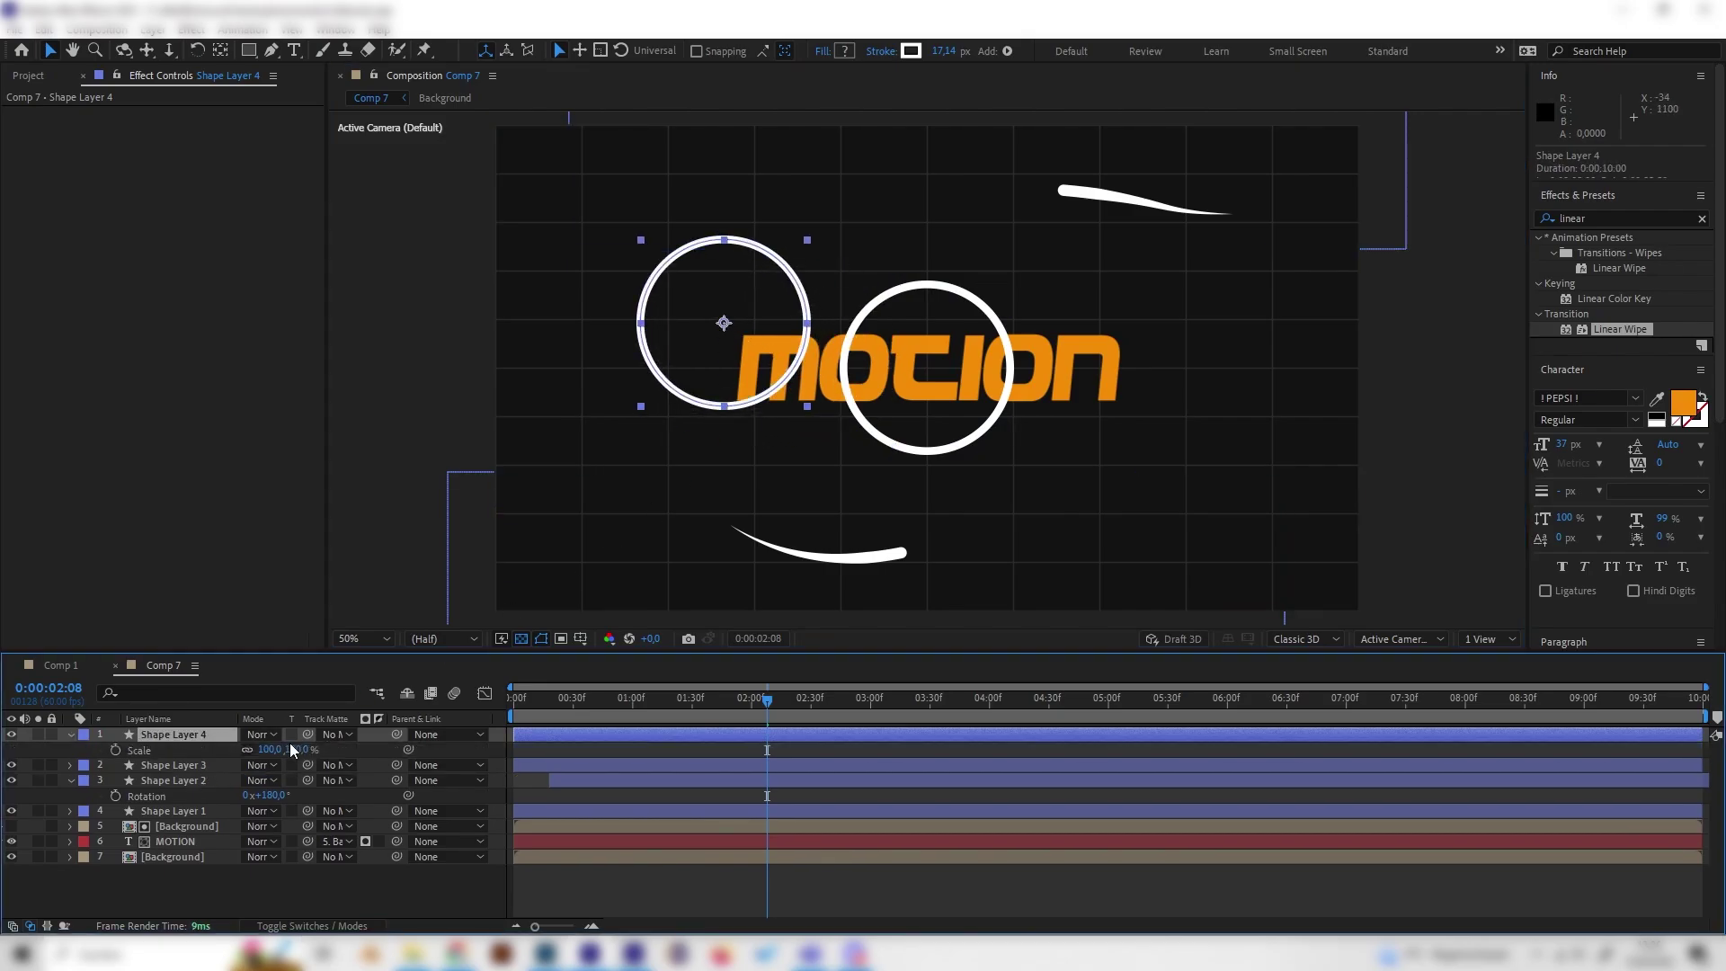
{"action": "left_click_drag", "start_coordinate": [289, 750], "coordinate": [273, 750]}
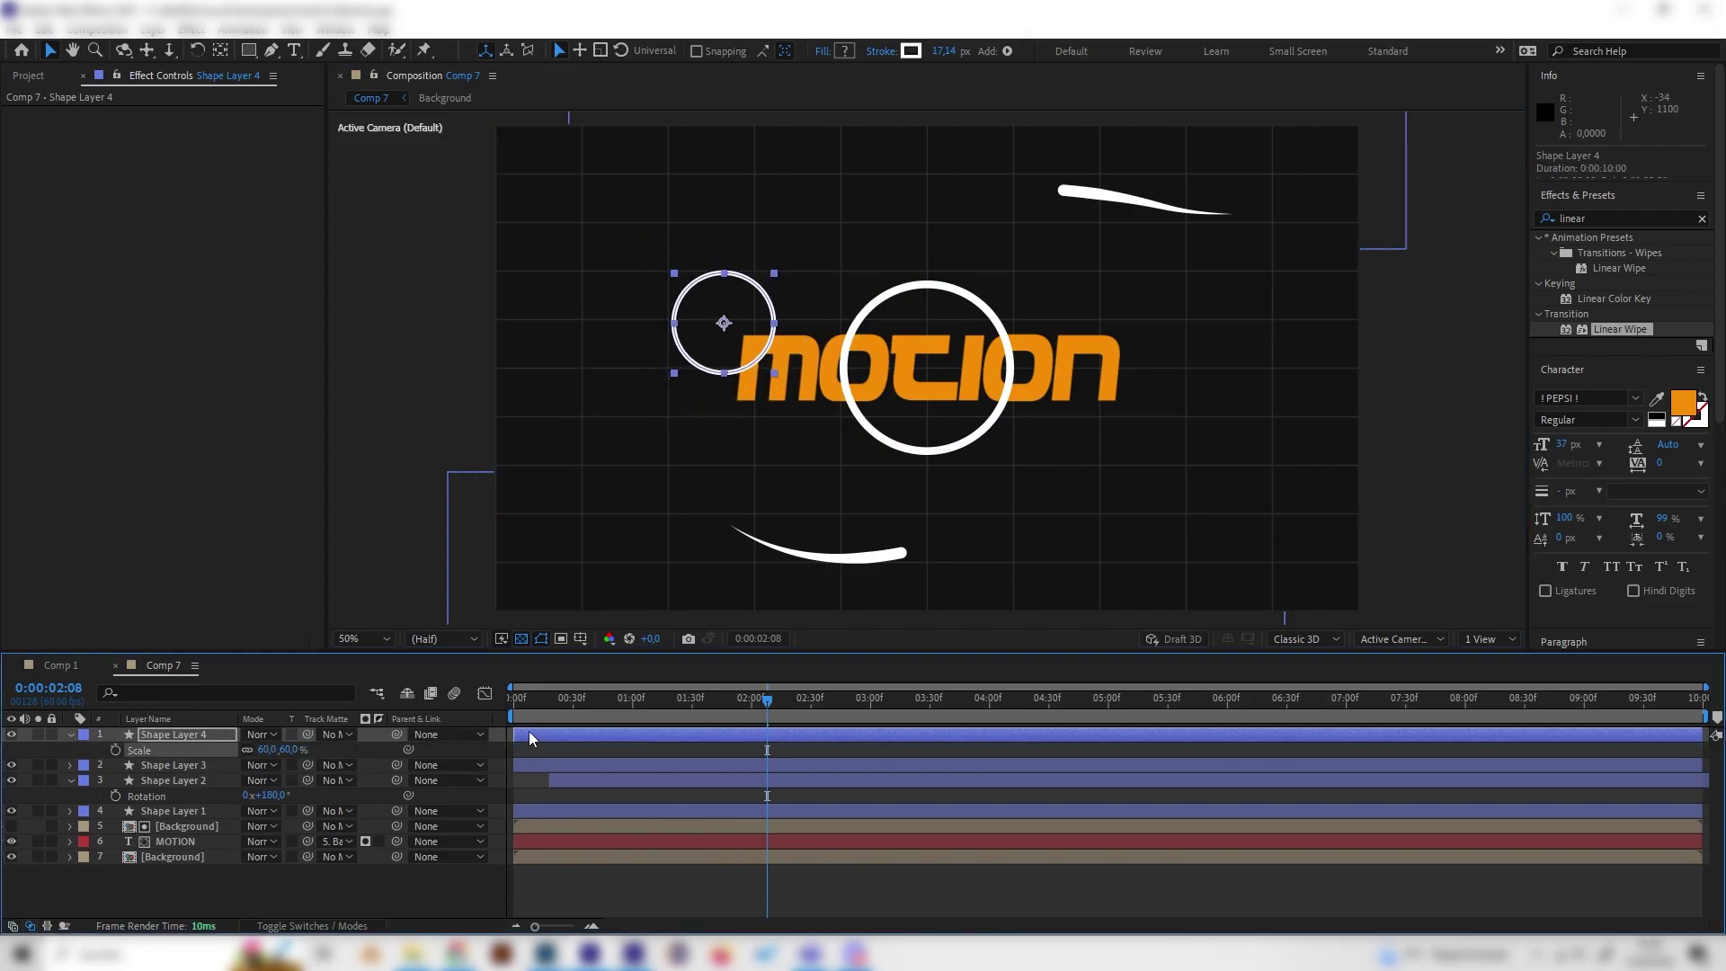
- Shift the 60% circle layer, Shape Layer 4, 15 frames later and preview the staggered circles
{"action": "left_click_drag", "start_coordinate": [521, 734], "coordinate": [548, 732]}
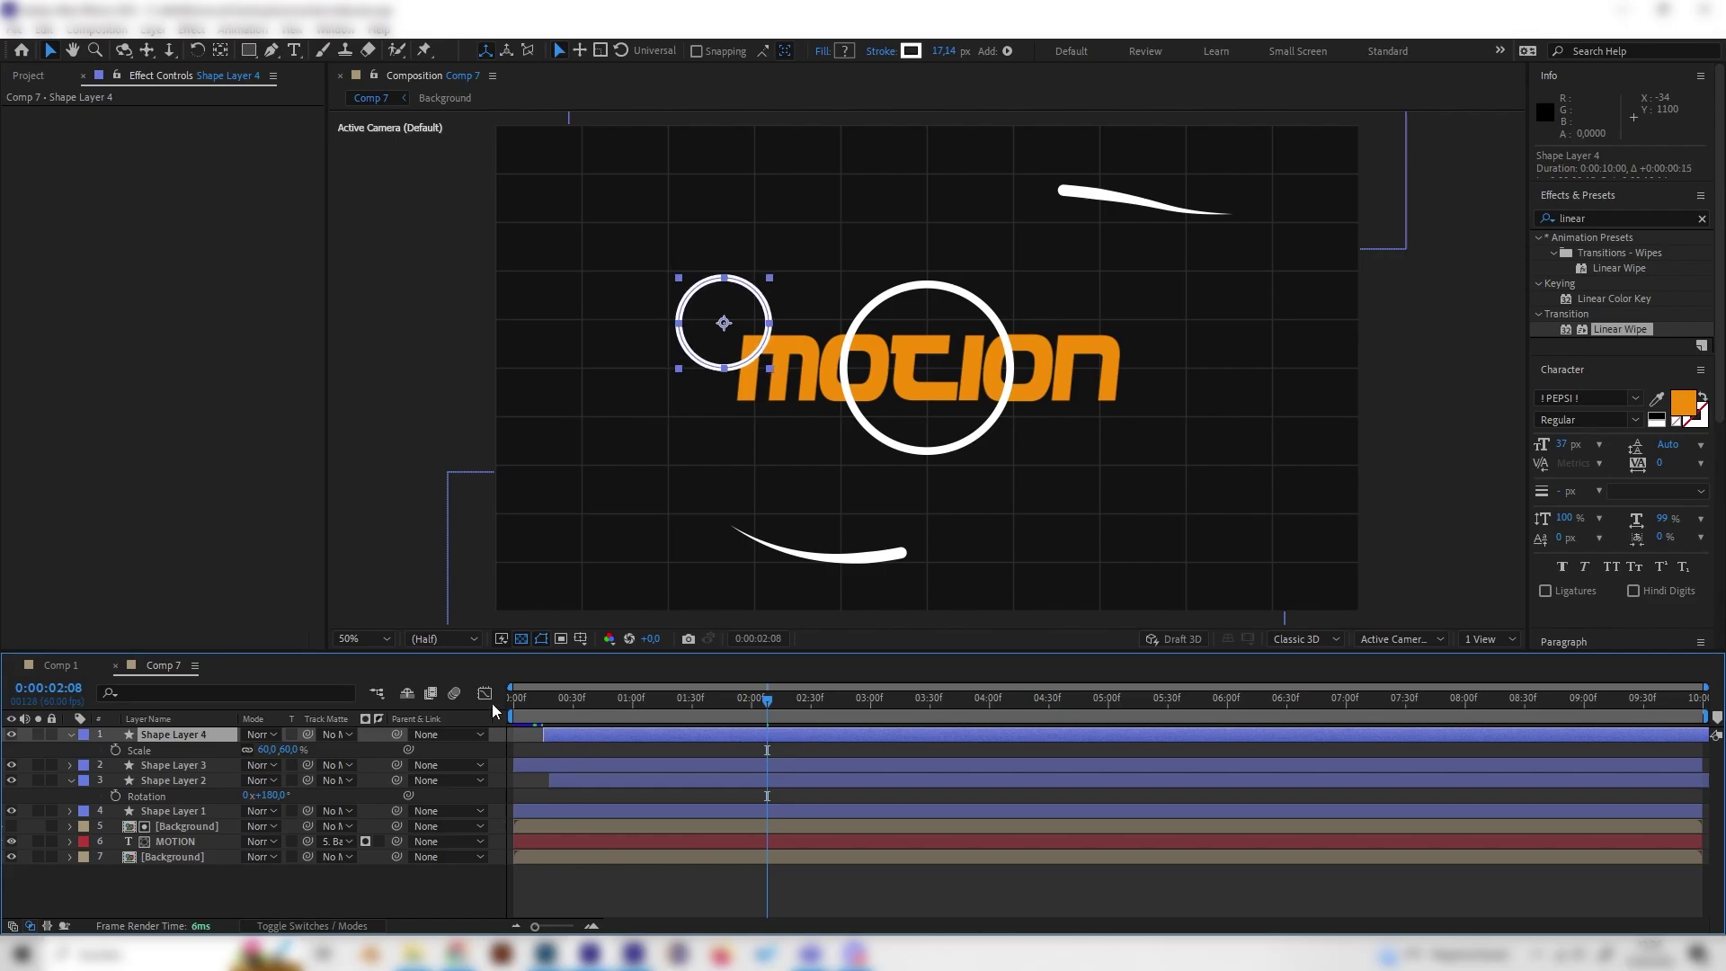
{"action": "left_click", "coordinate": [526, 707], "text": "shift"}
{"action": "key", "text": "space"}
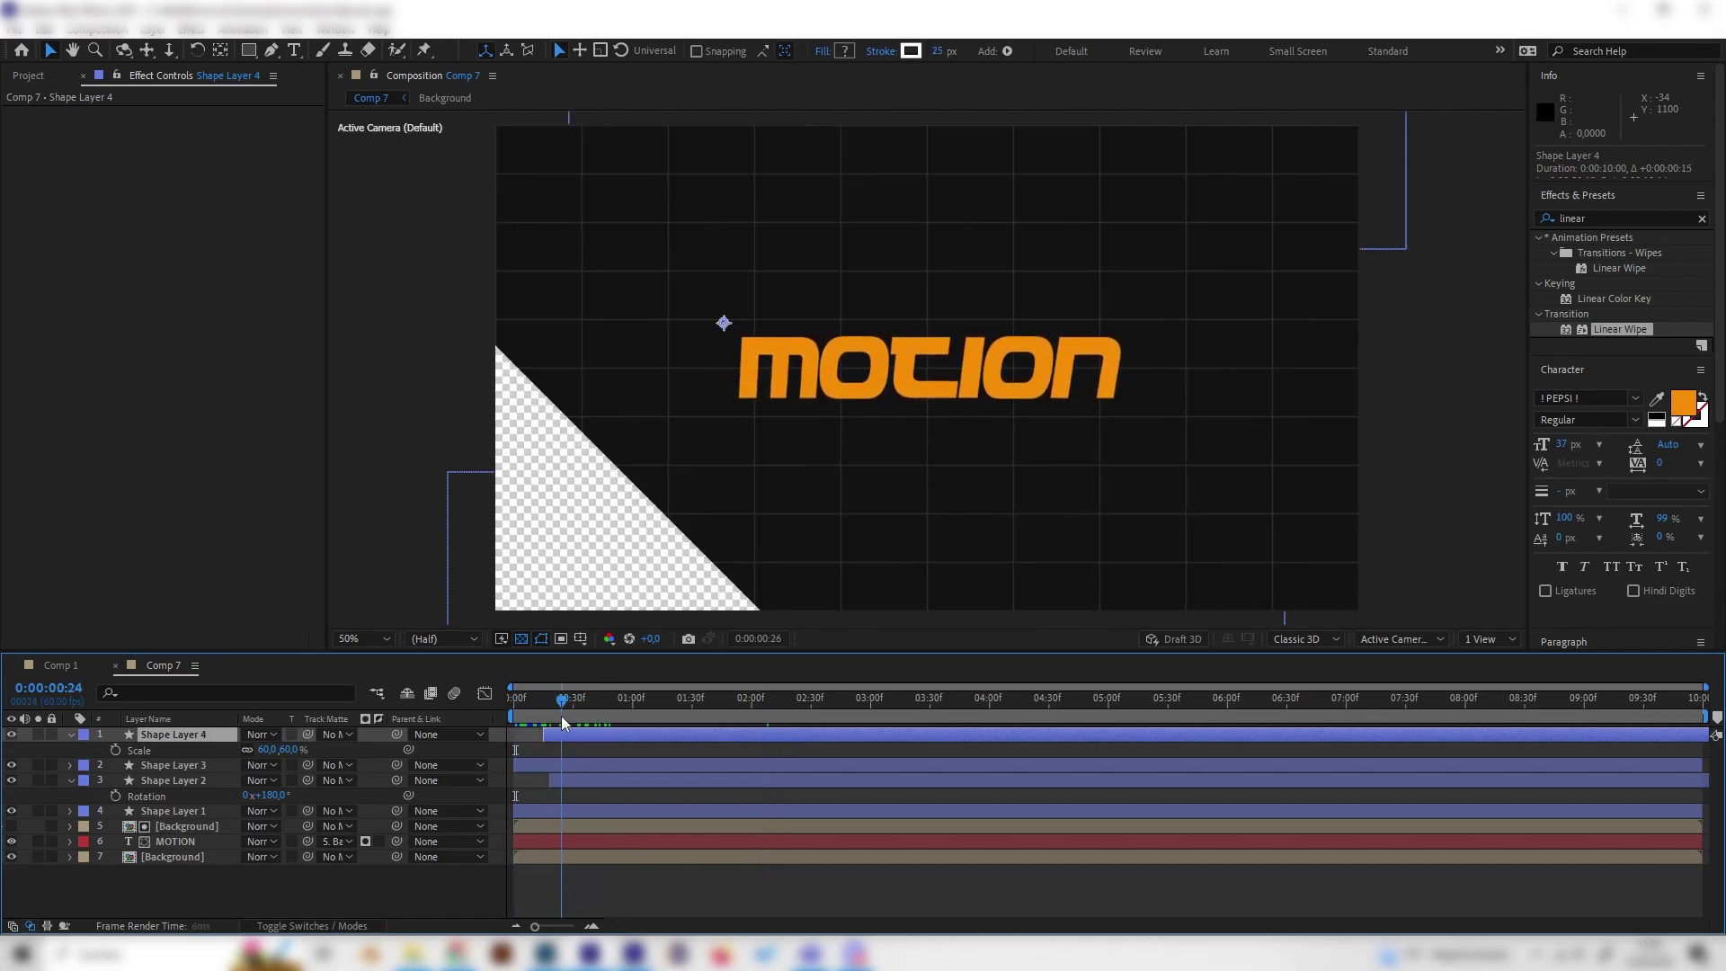
{"action": "key", "text": "space"}
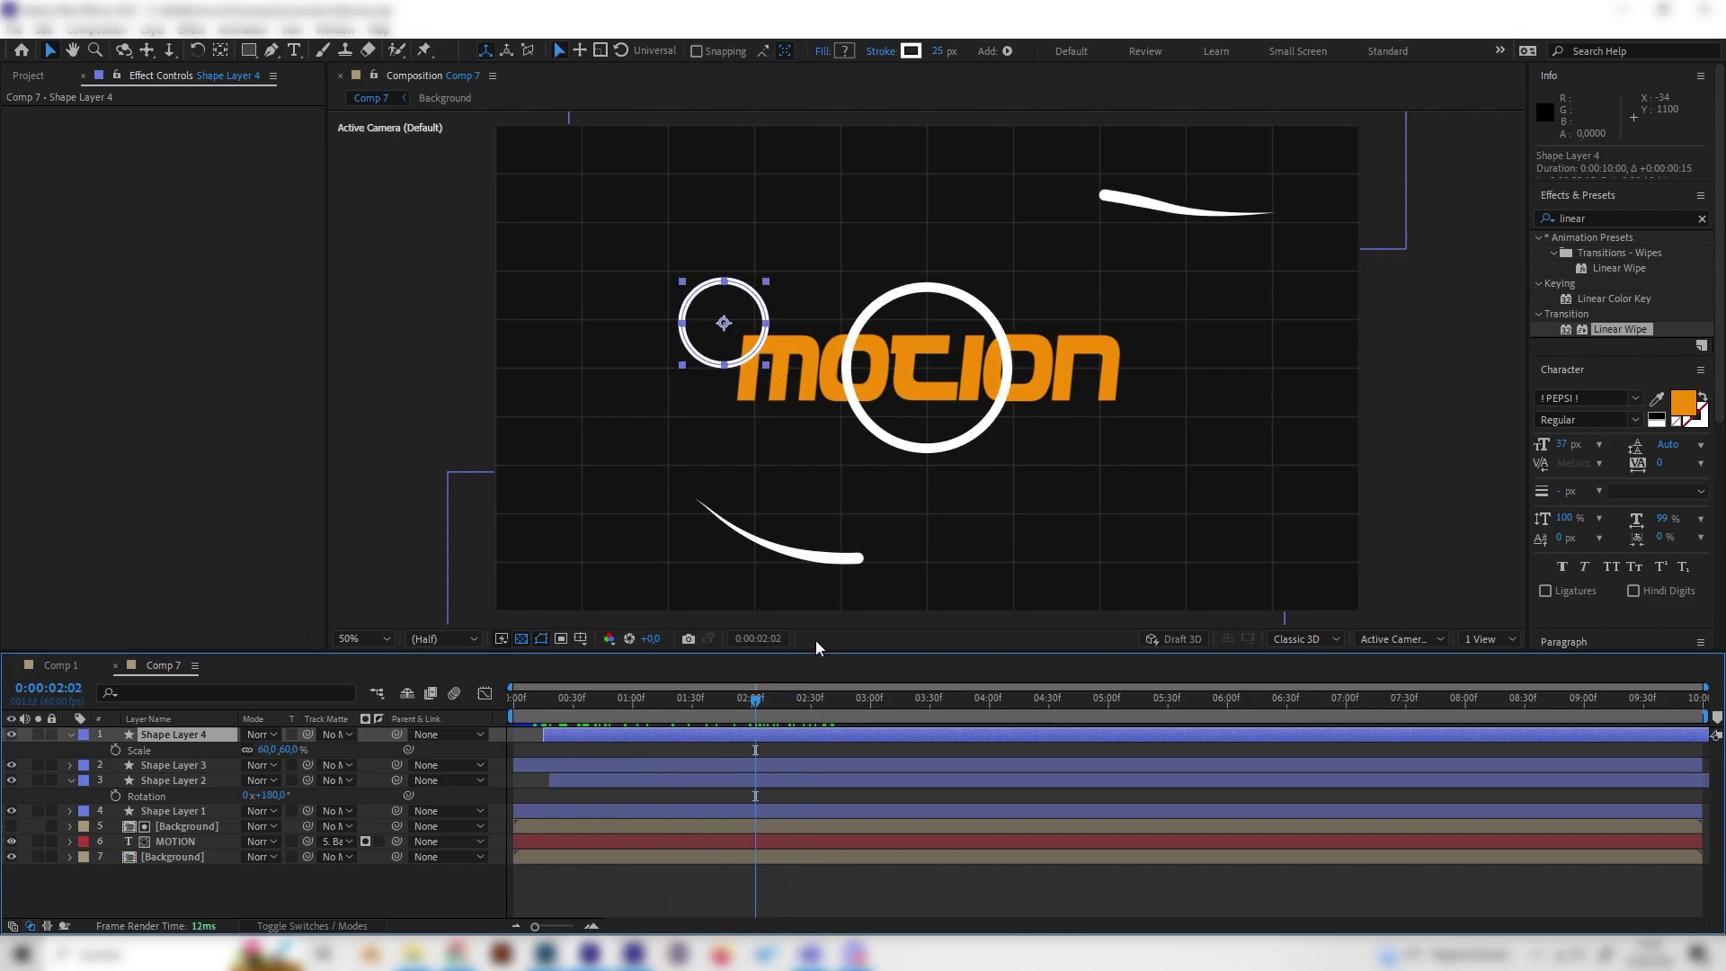
- Move the Shape Layer 3 circle to the lower right of the MOTION text and set its scale to 90%
{"action": "left_click", "coordinate": [207, 765]}
{"action": "left_click_drag", "start_coordinate": [943, 373], "coordinate": [1133, 418]}
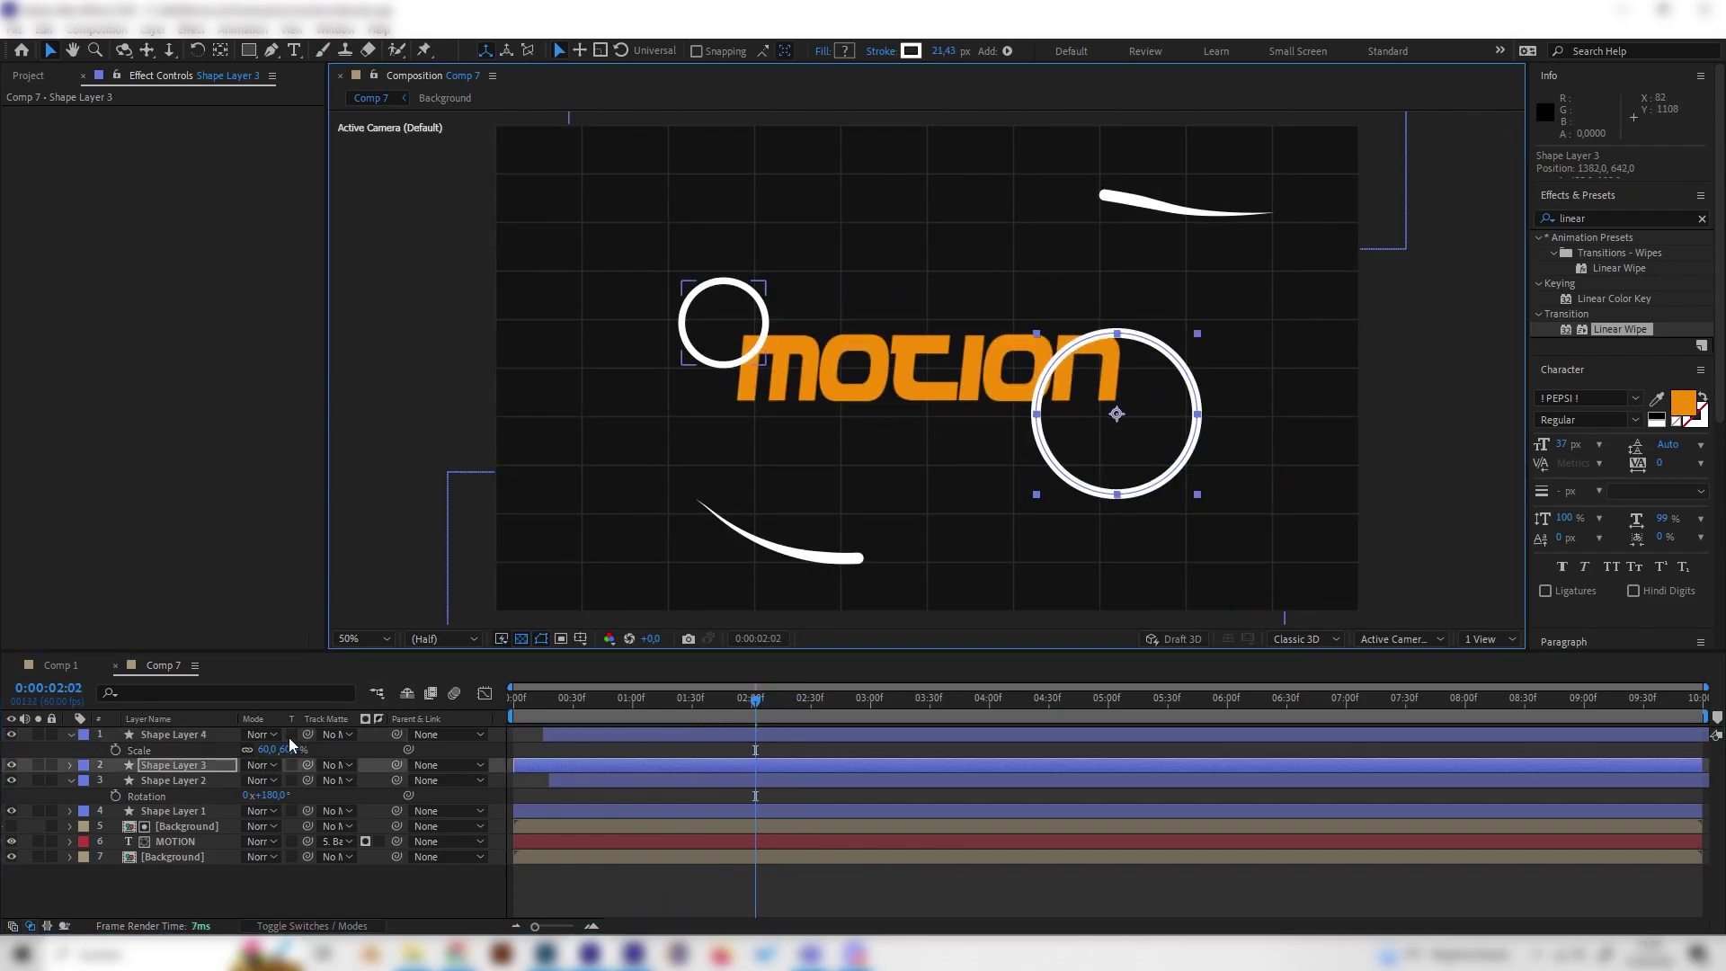
{"action": "key", "text": "s"}
{"action": "left_click_drag", "start_coordinate": [268, 780], "coordinate": [286, 779]}
- Duplicate Shape Layer 3 and move the duplicate circle below the middle of the MOTION text
{"action": "left_click", "coordinate": [201, 764]}
{"action": "key", "text": "ctrl+d"}
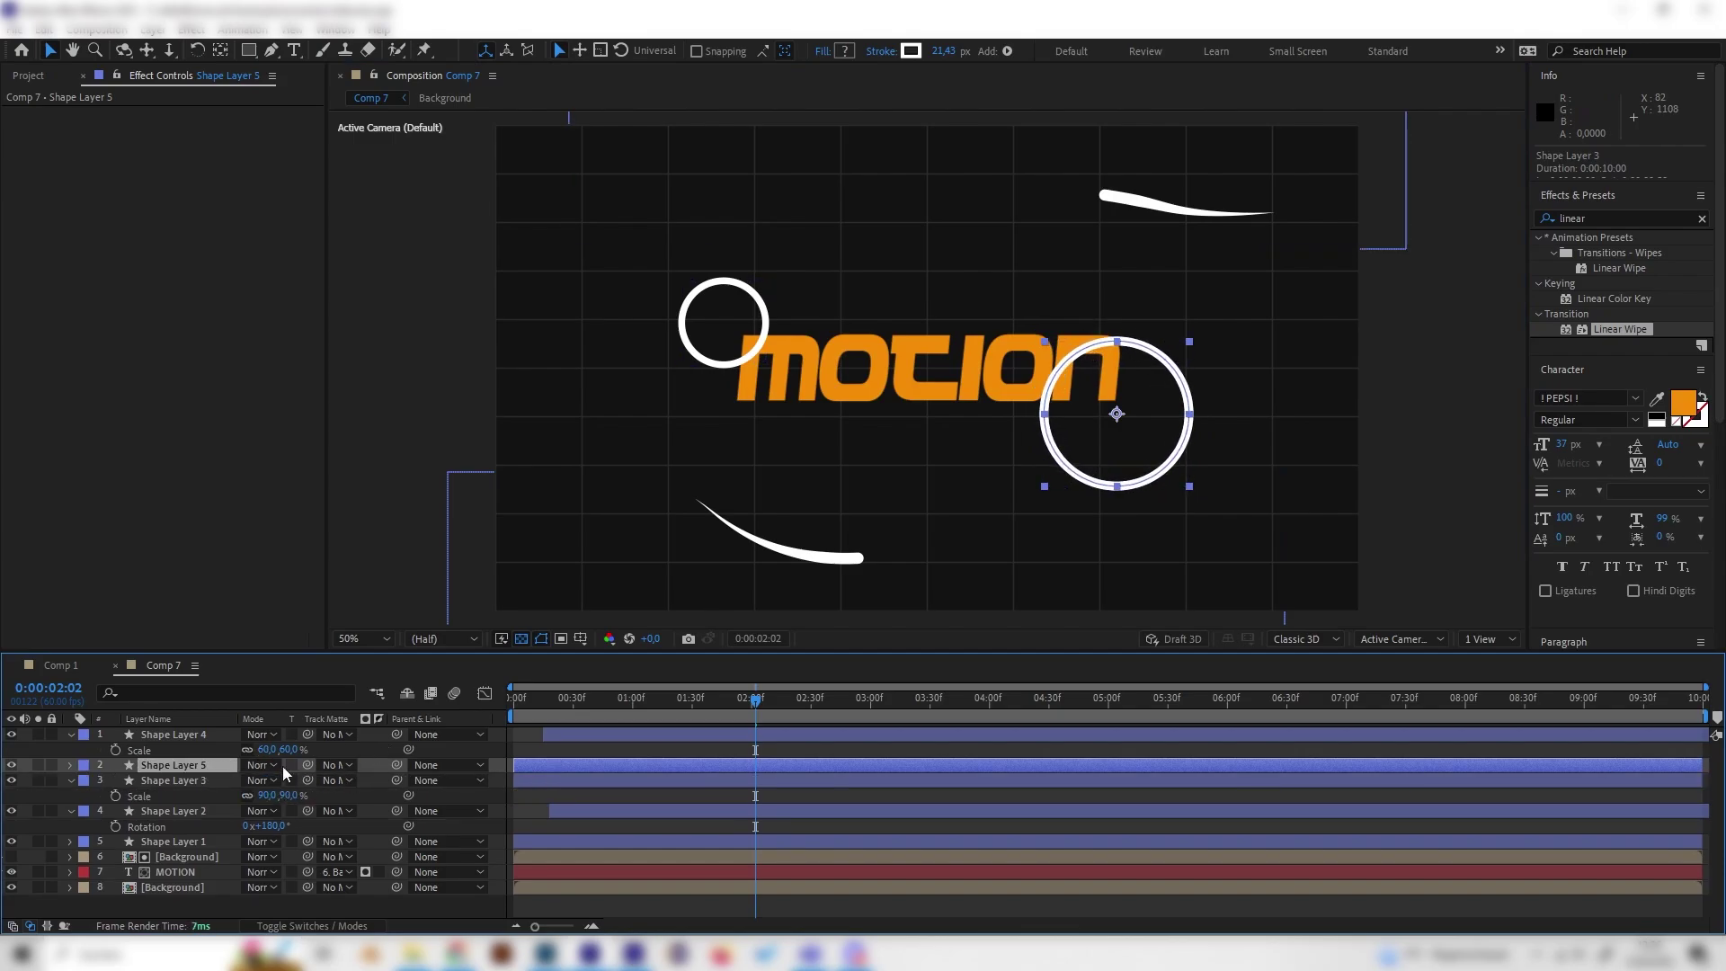
{"action": "key", "text": "p"}
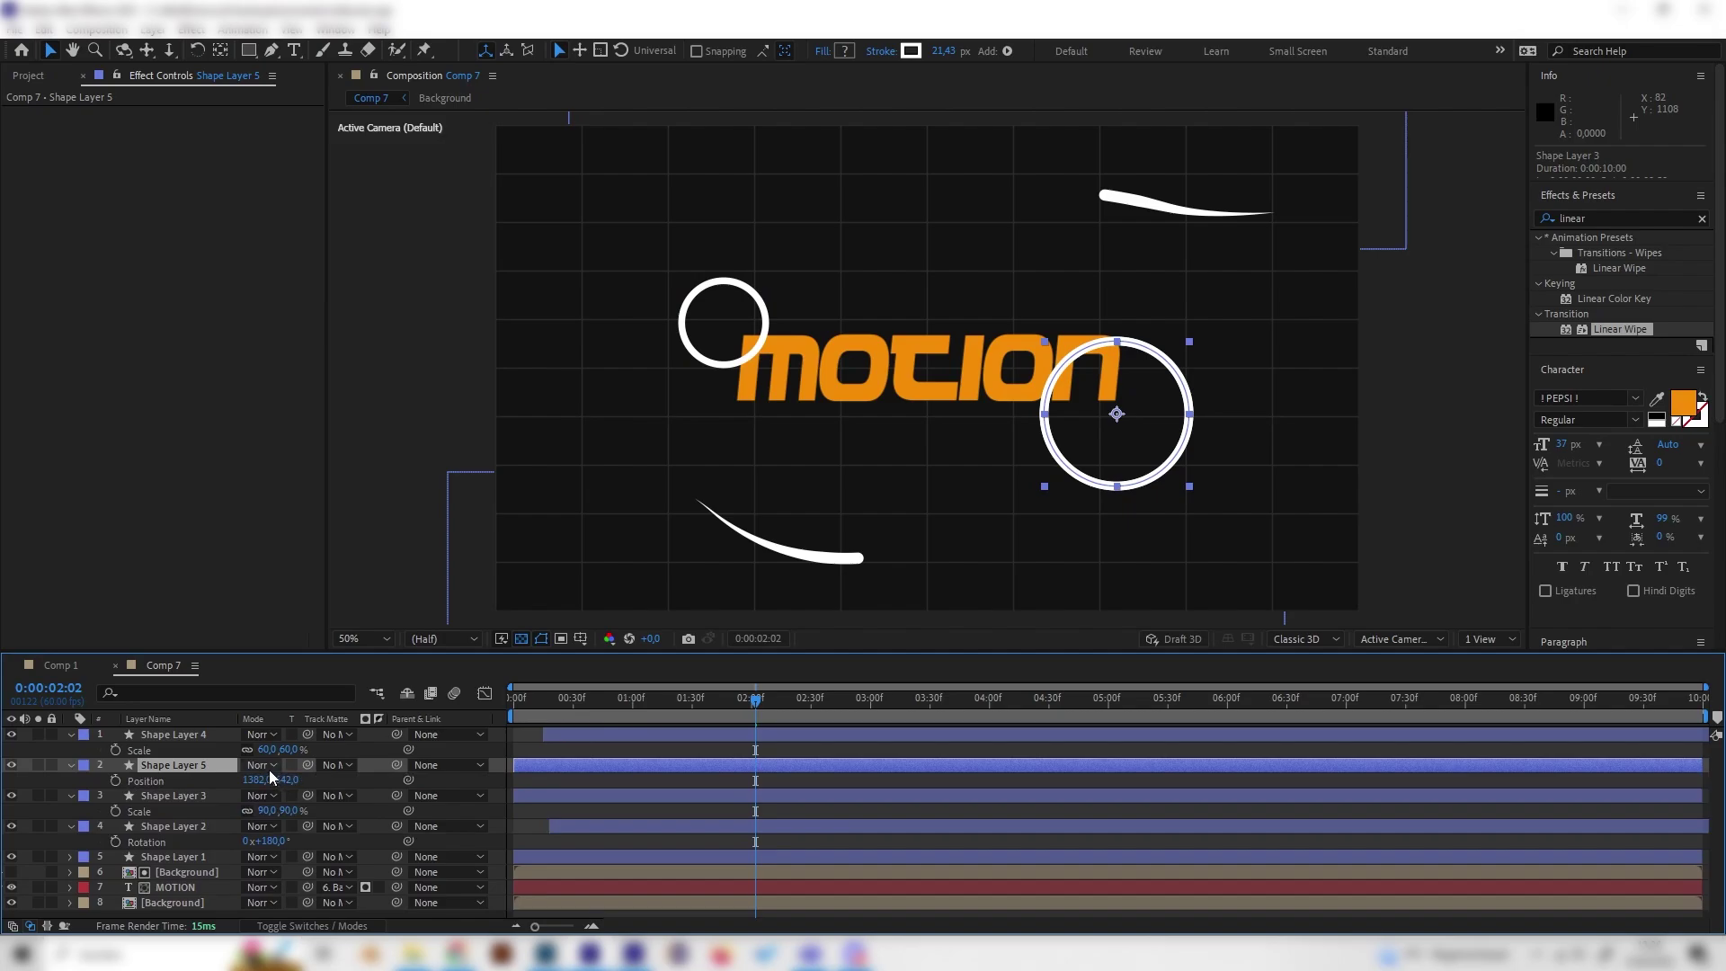
{"action": "key", "text": "F2"}
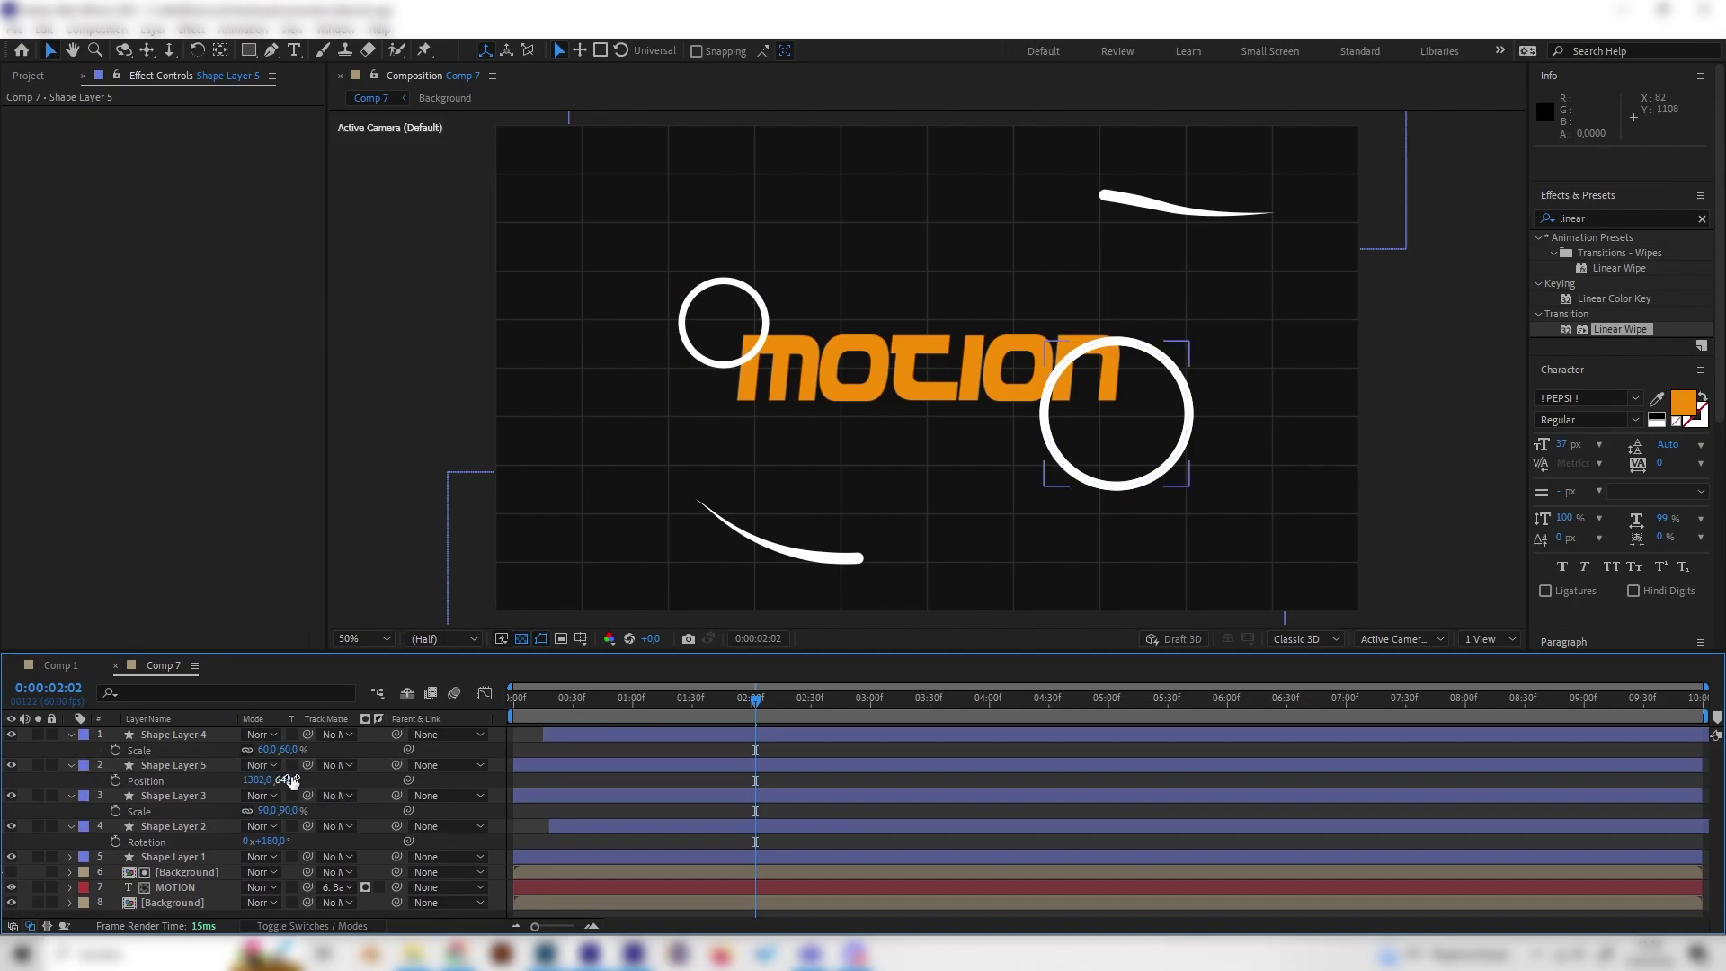
{"action": "left_click_drag", "start_coordinate": [291, 781], "coordinate": [492, 777]}
{"action": "left_click", "coordinate": [1050, 460]}
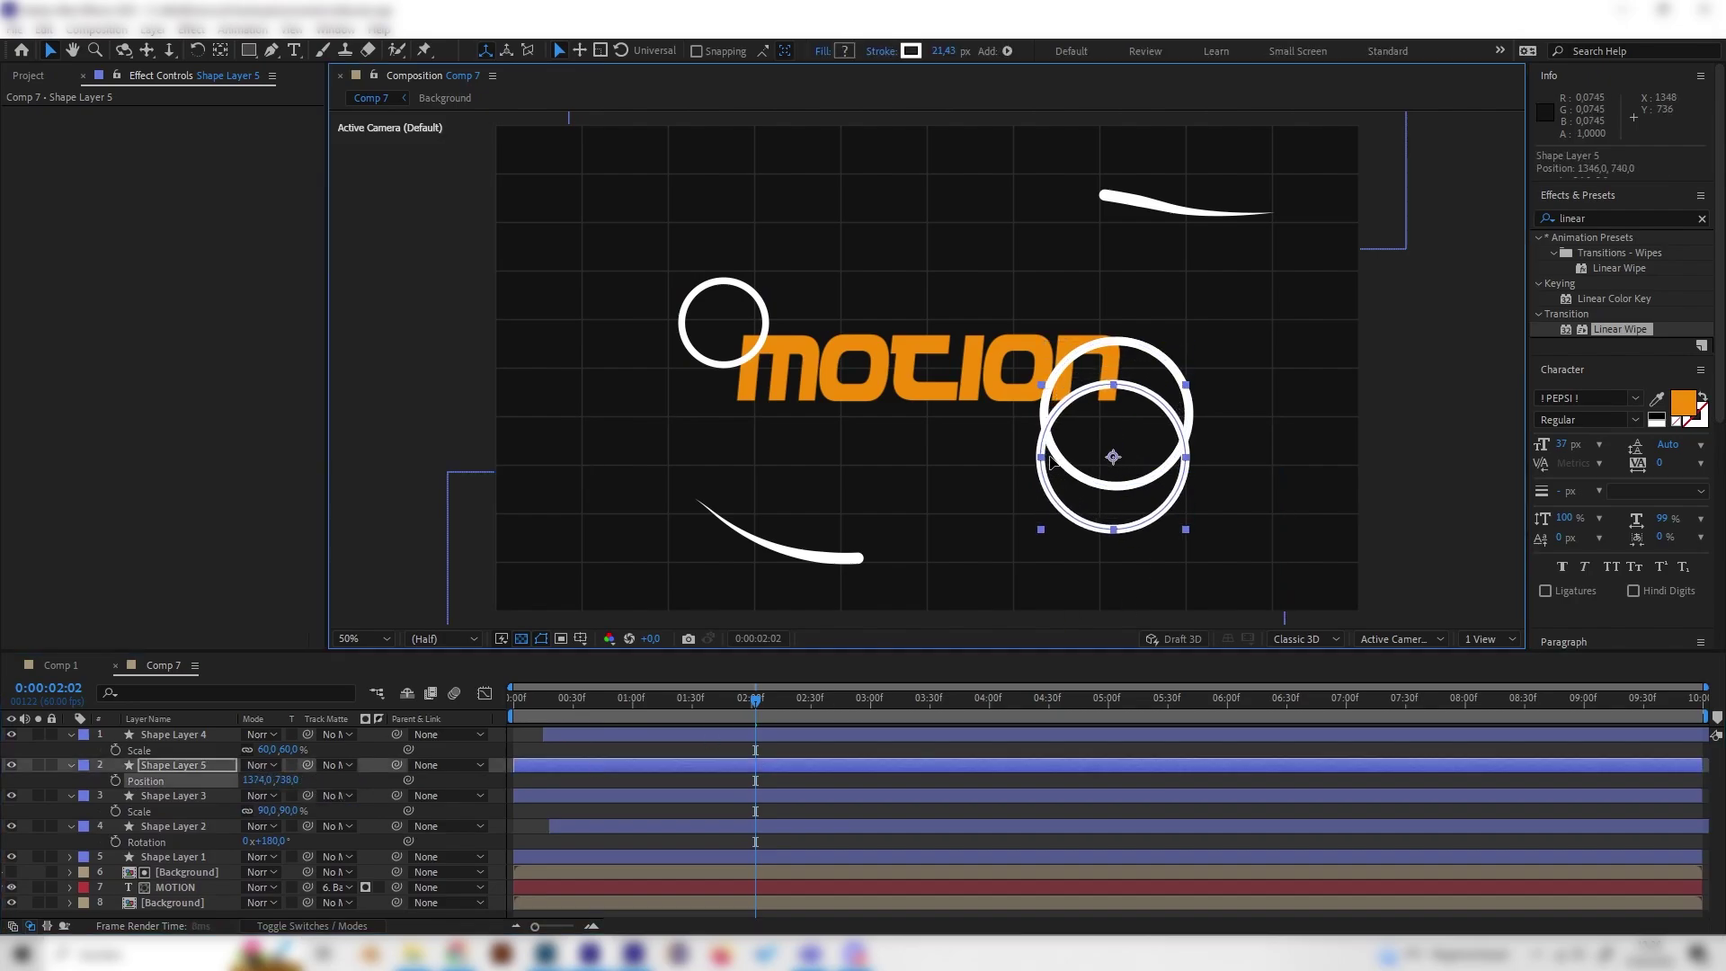
{"action": "left_click_drag", "start_coordinate": [1050, 460], "coordinate": [833, 452]}
- Shift Shape Layer 5 44 frames later and scale its circle down to 70% at about position 862, 730
{"action": "left_click_drag", "start_coordinate": [573, 764], "coordinate": [656, 761]}
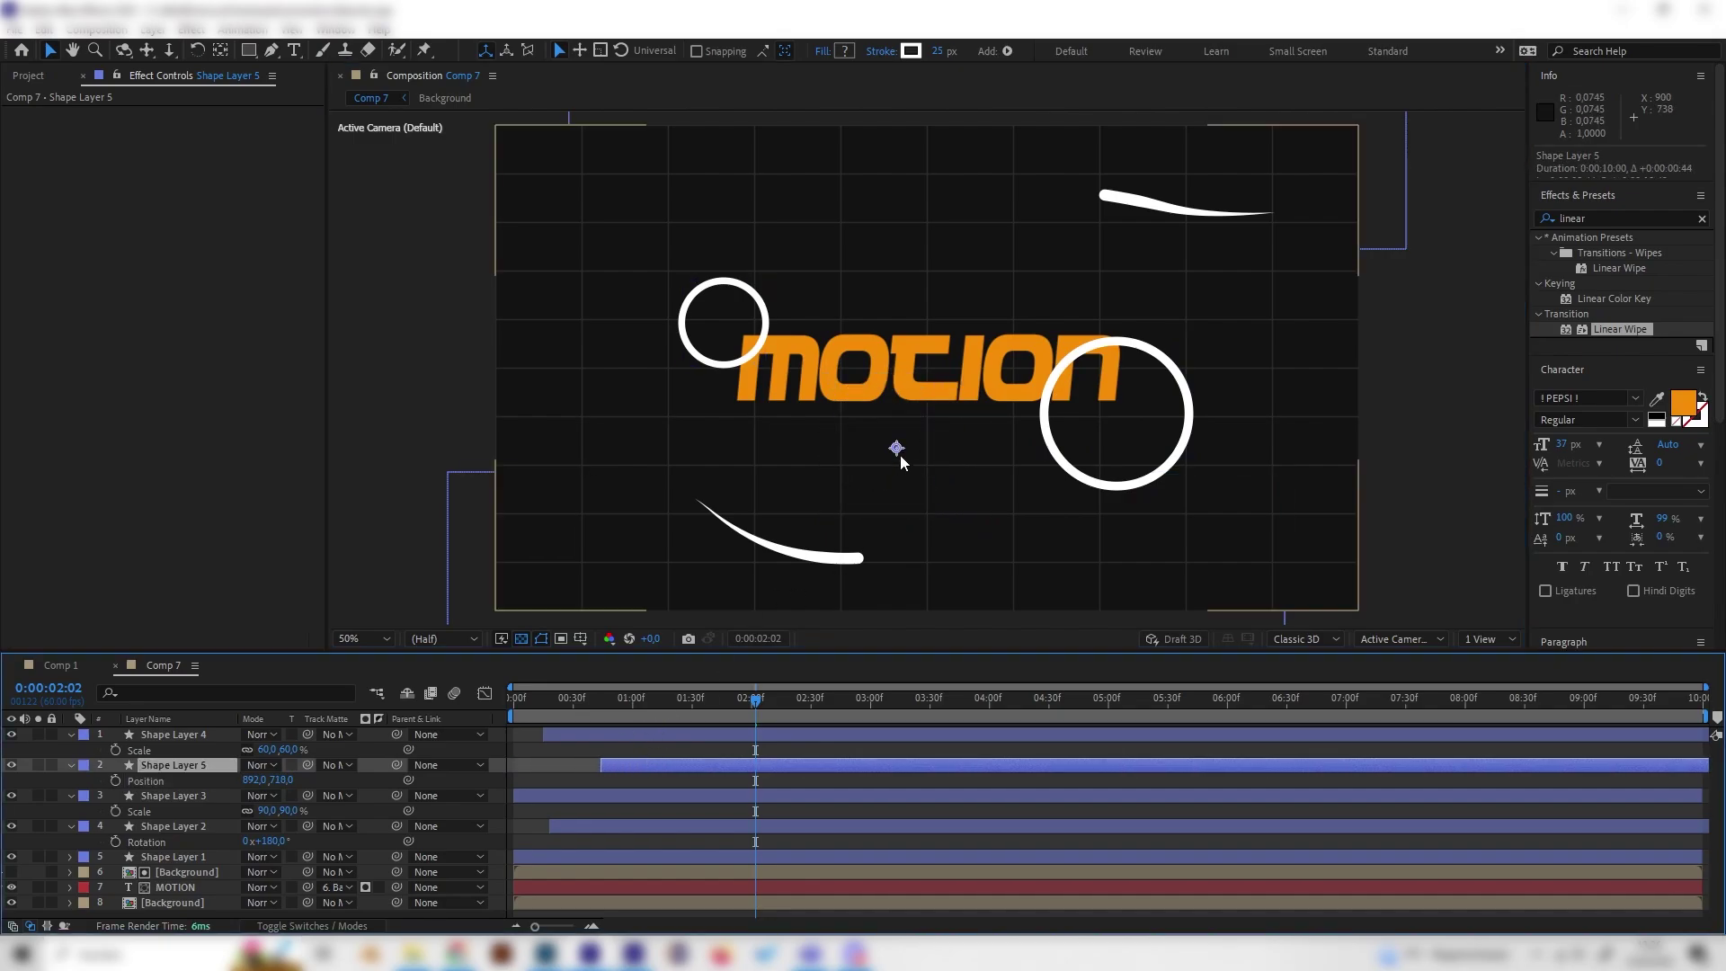
{"action": "left_click_drag", "start_coordinate": [900, 457], "coordinate": [879, 458]}
{"action": "key", "text": "s"}
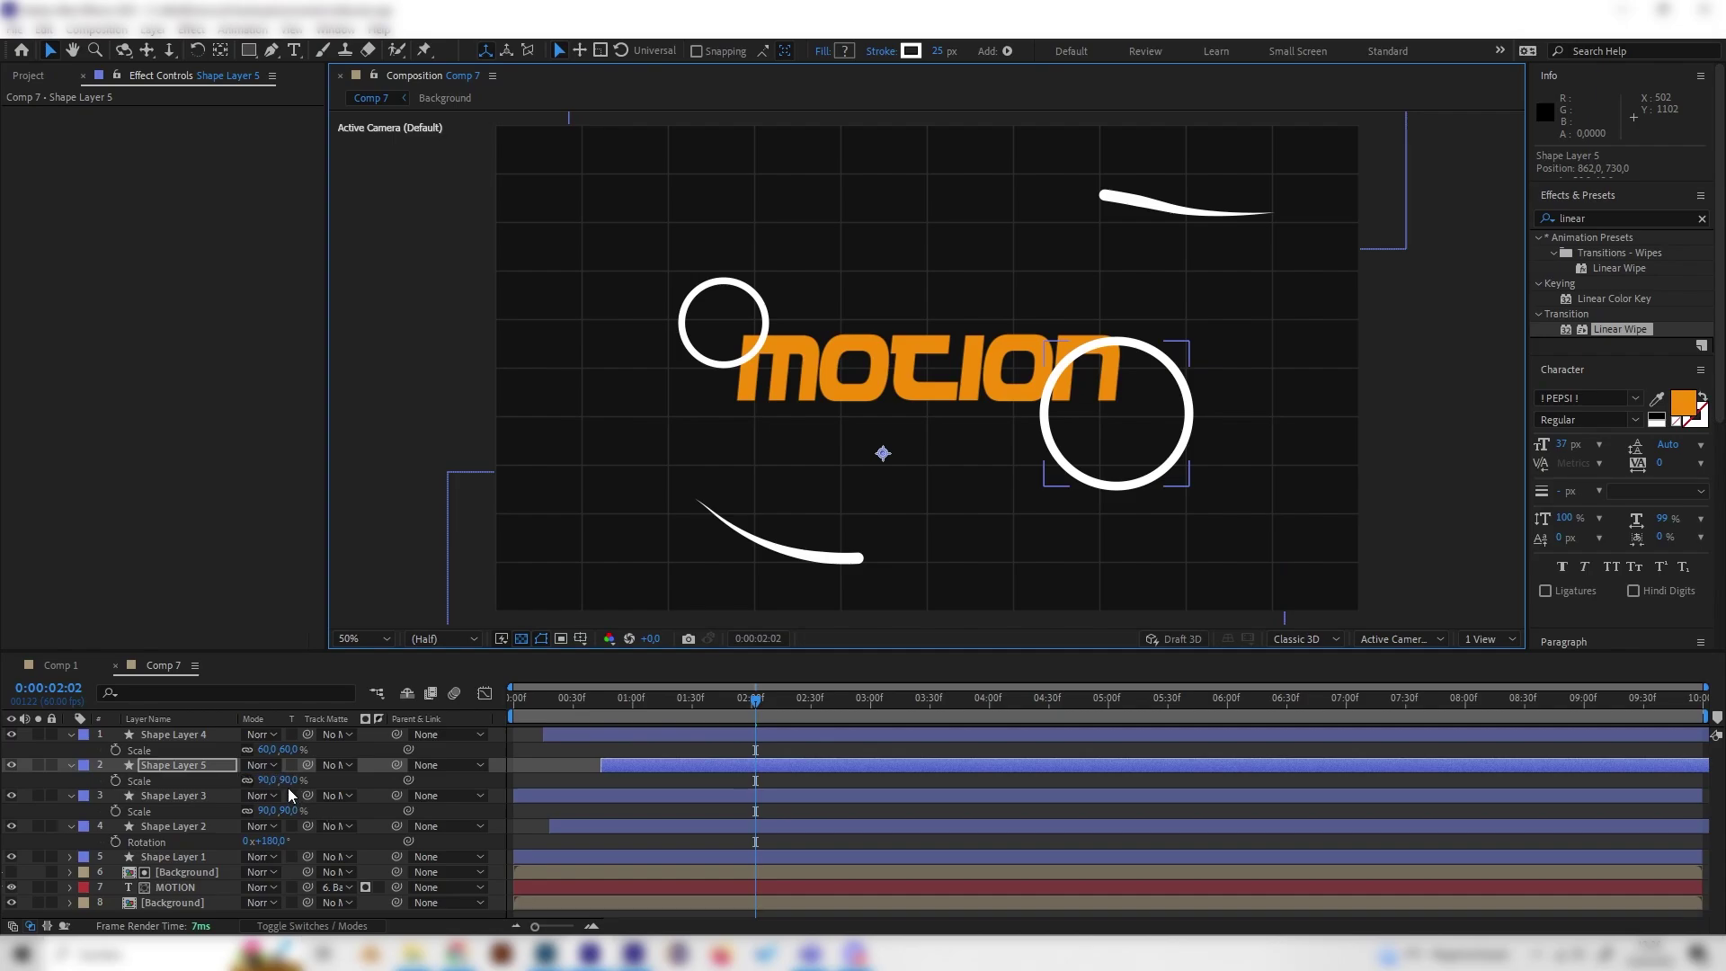
{"action": "left_click_drag", "start_coordinate": [268, 781], "coordinate": [250, 781]}
- Preview the animation to check the timing of the three circles
{"action": "left_click_drag", "start_coordinate": [757, 698], "coordinate": [809, 698]}
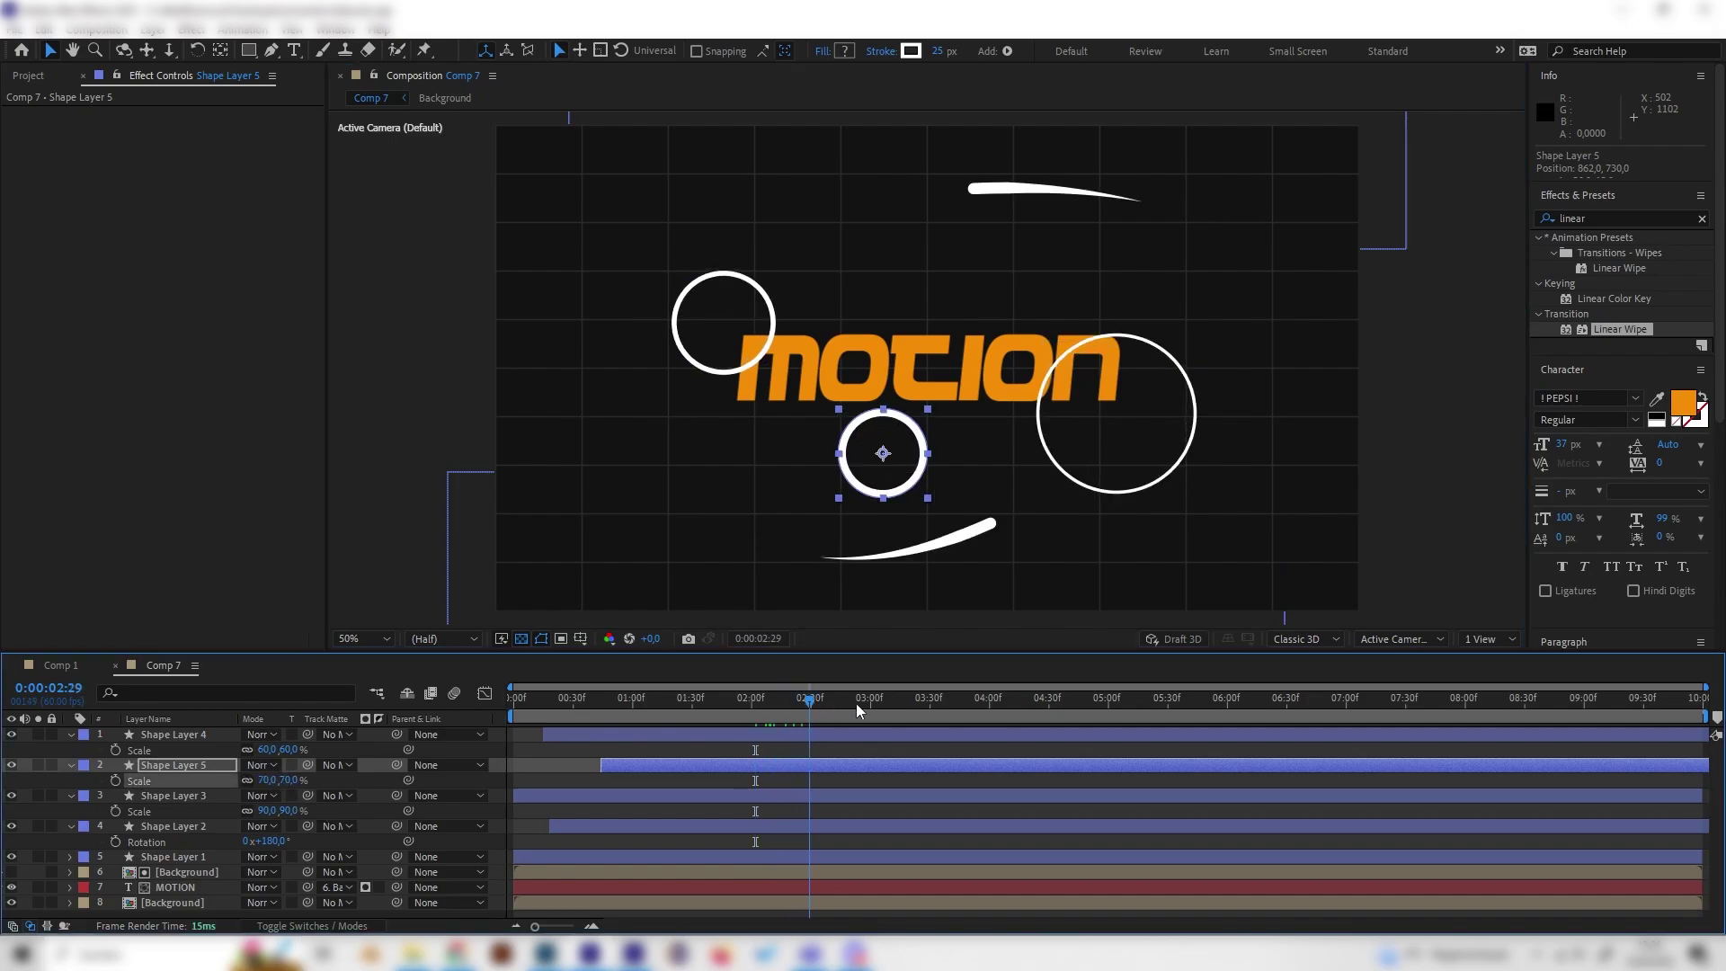
{"action": "key", "text": "space"}
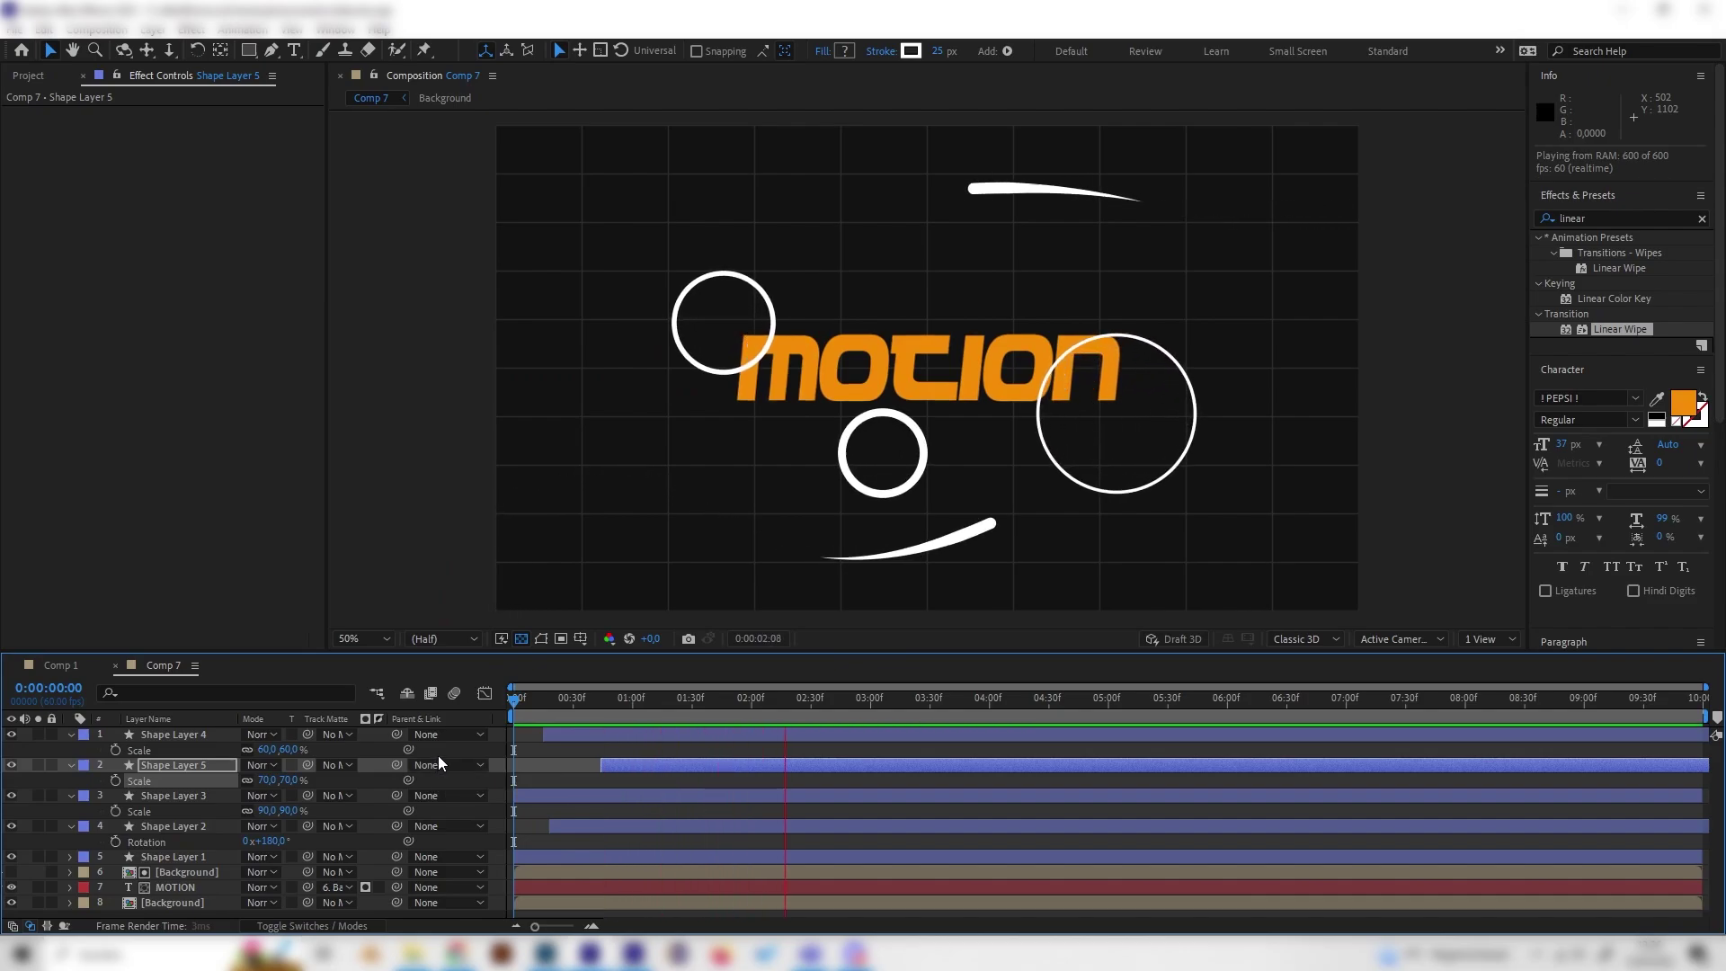
{"action": "key", "text": "space"}
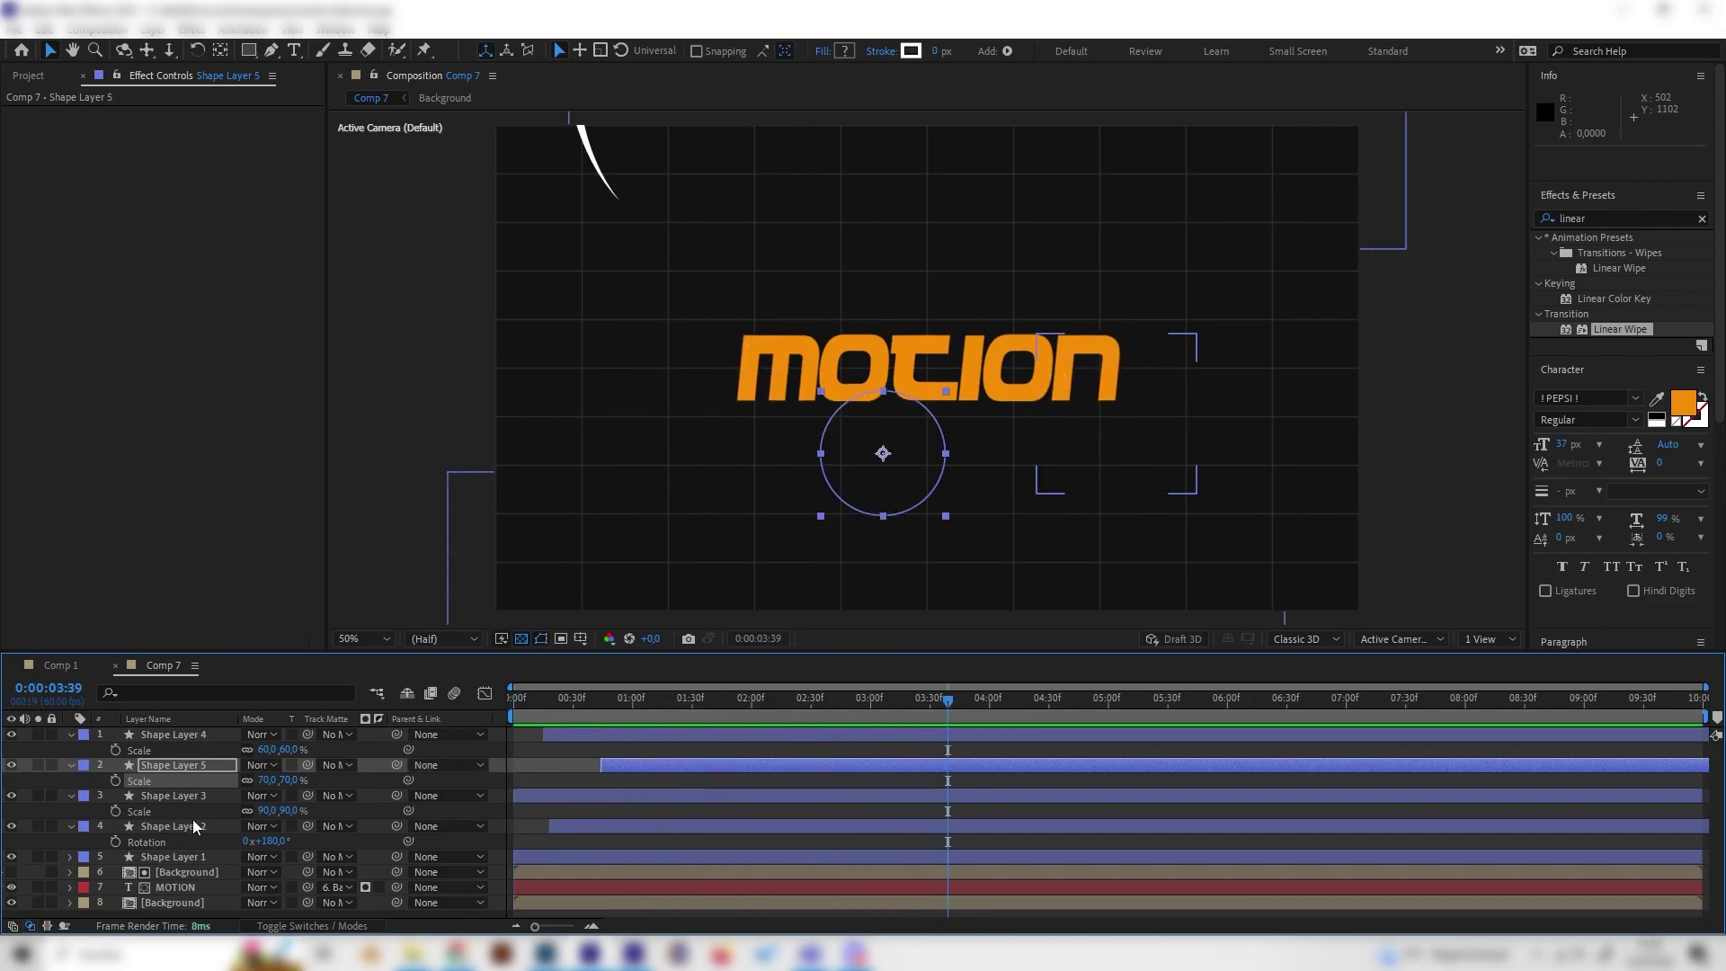
- Move the MOTION text layer and its Background matte above all shape layers and preview the result
{"action": "left_click", "coordinate": [188, 887]}
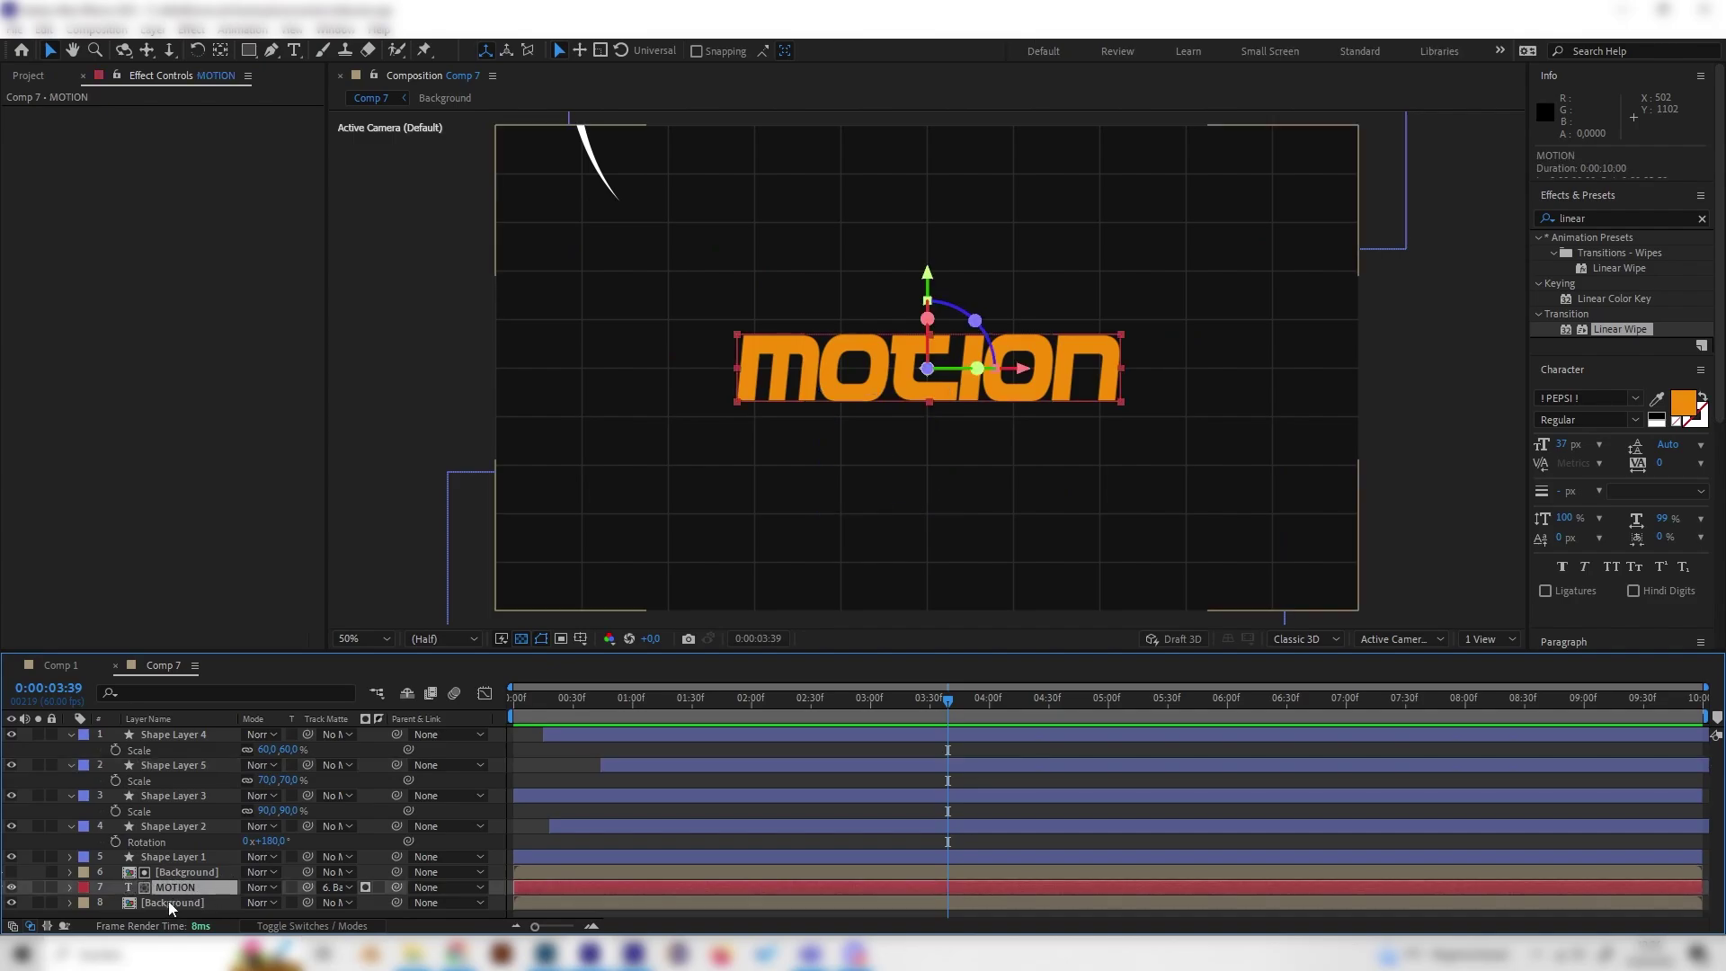
{"action": "left_click", "coordinate": [186, 872], "text": "shift"}
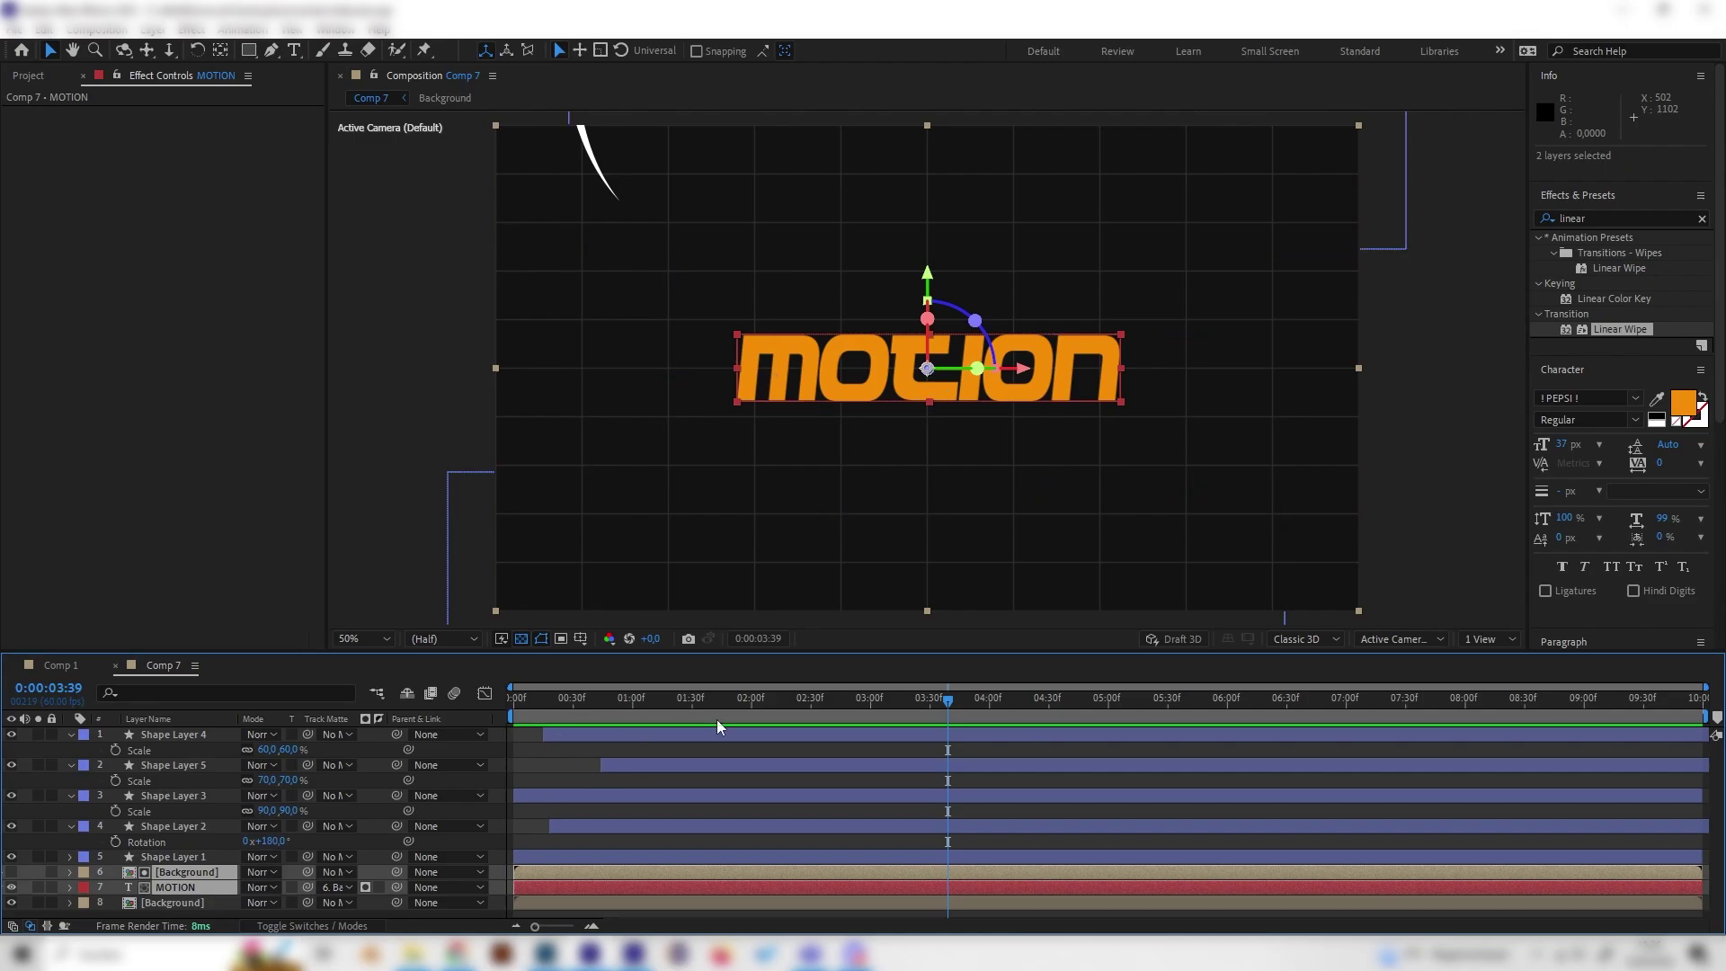
{"action": "left_click", "coordinate": [621, 703]}
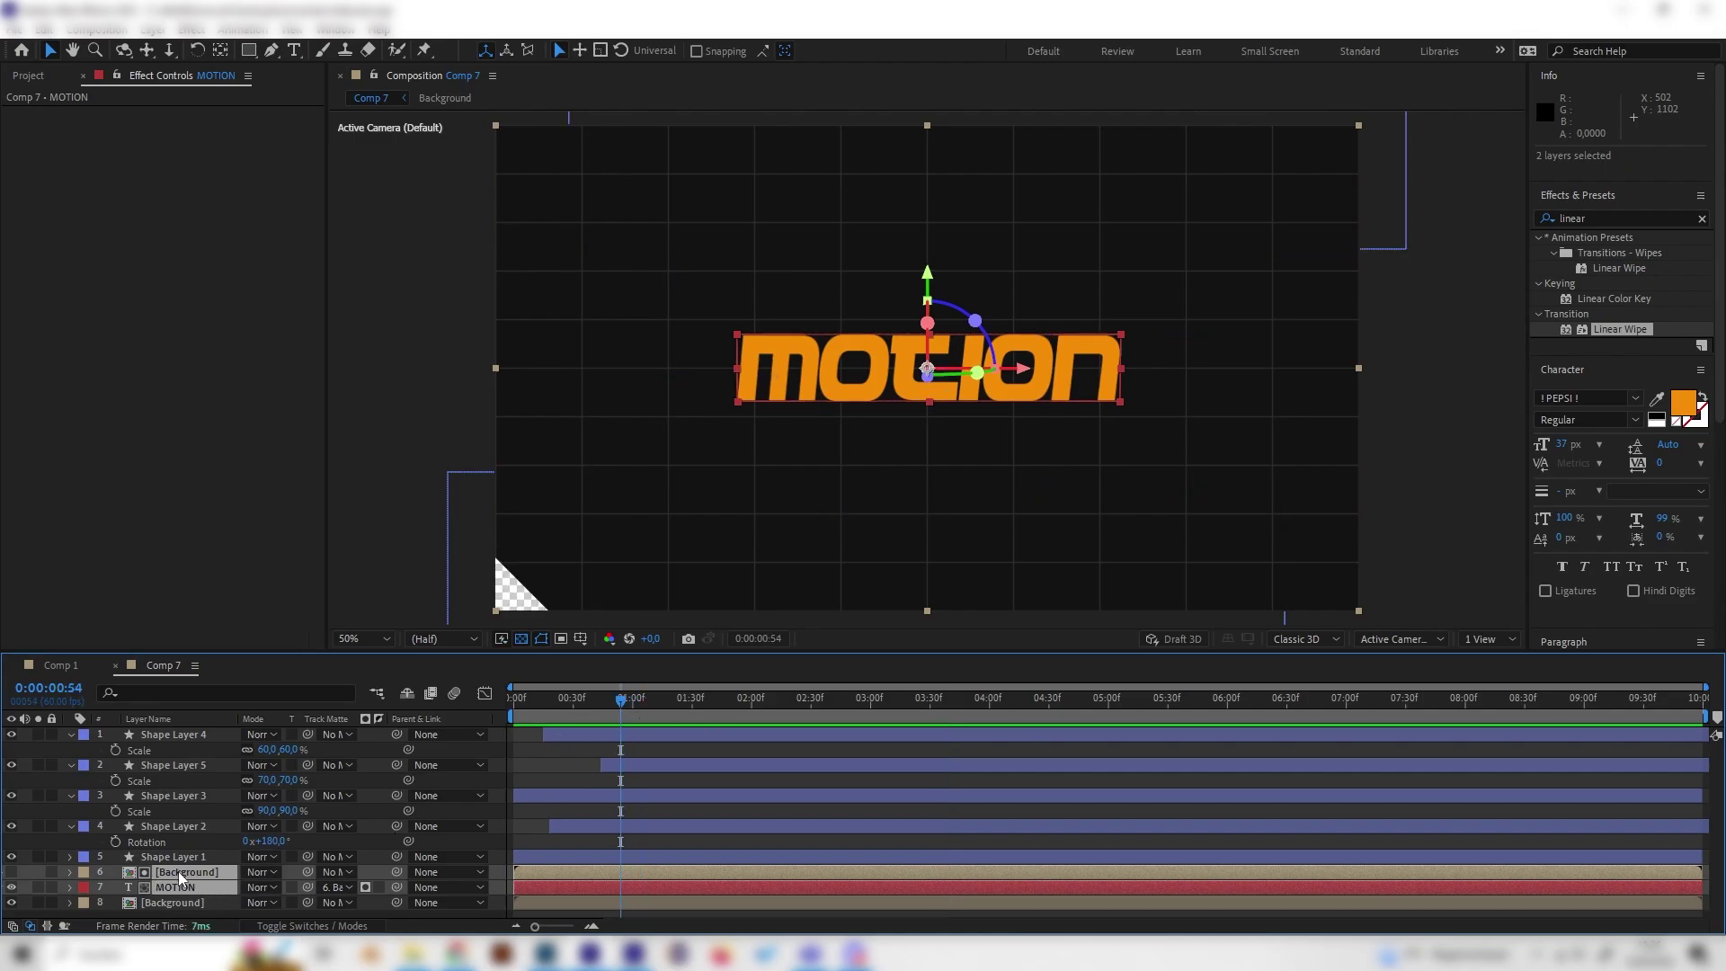
{"action": "left_click_drag", "start_coordinate": [178, 871], "coordinate": [192, 732]}
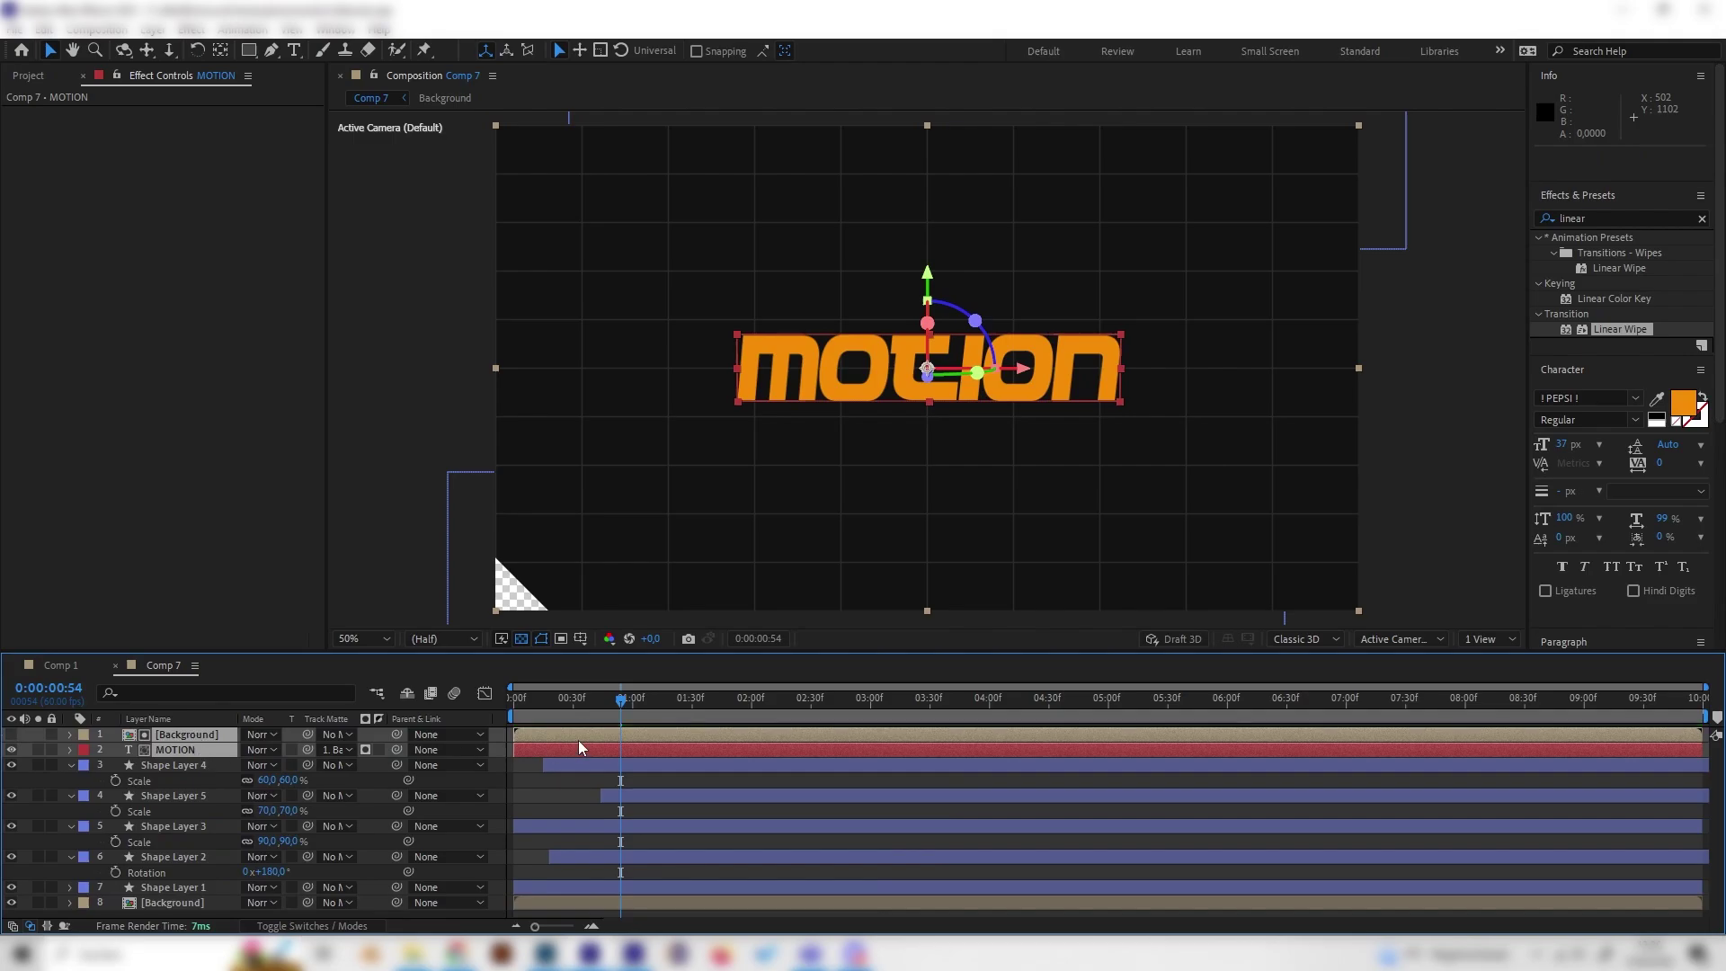
{"action": "key", "text": "Home"}
{"action": "key", "text": "space"}
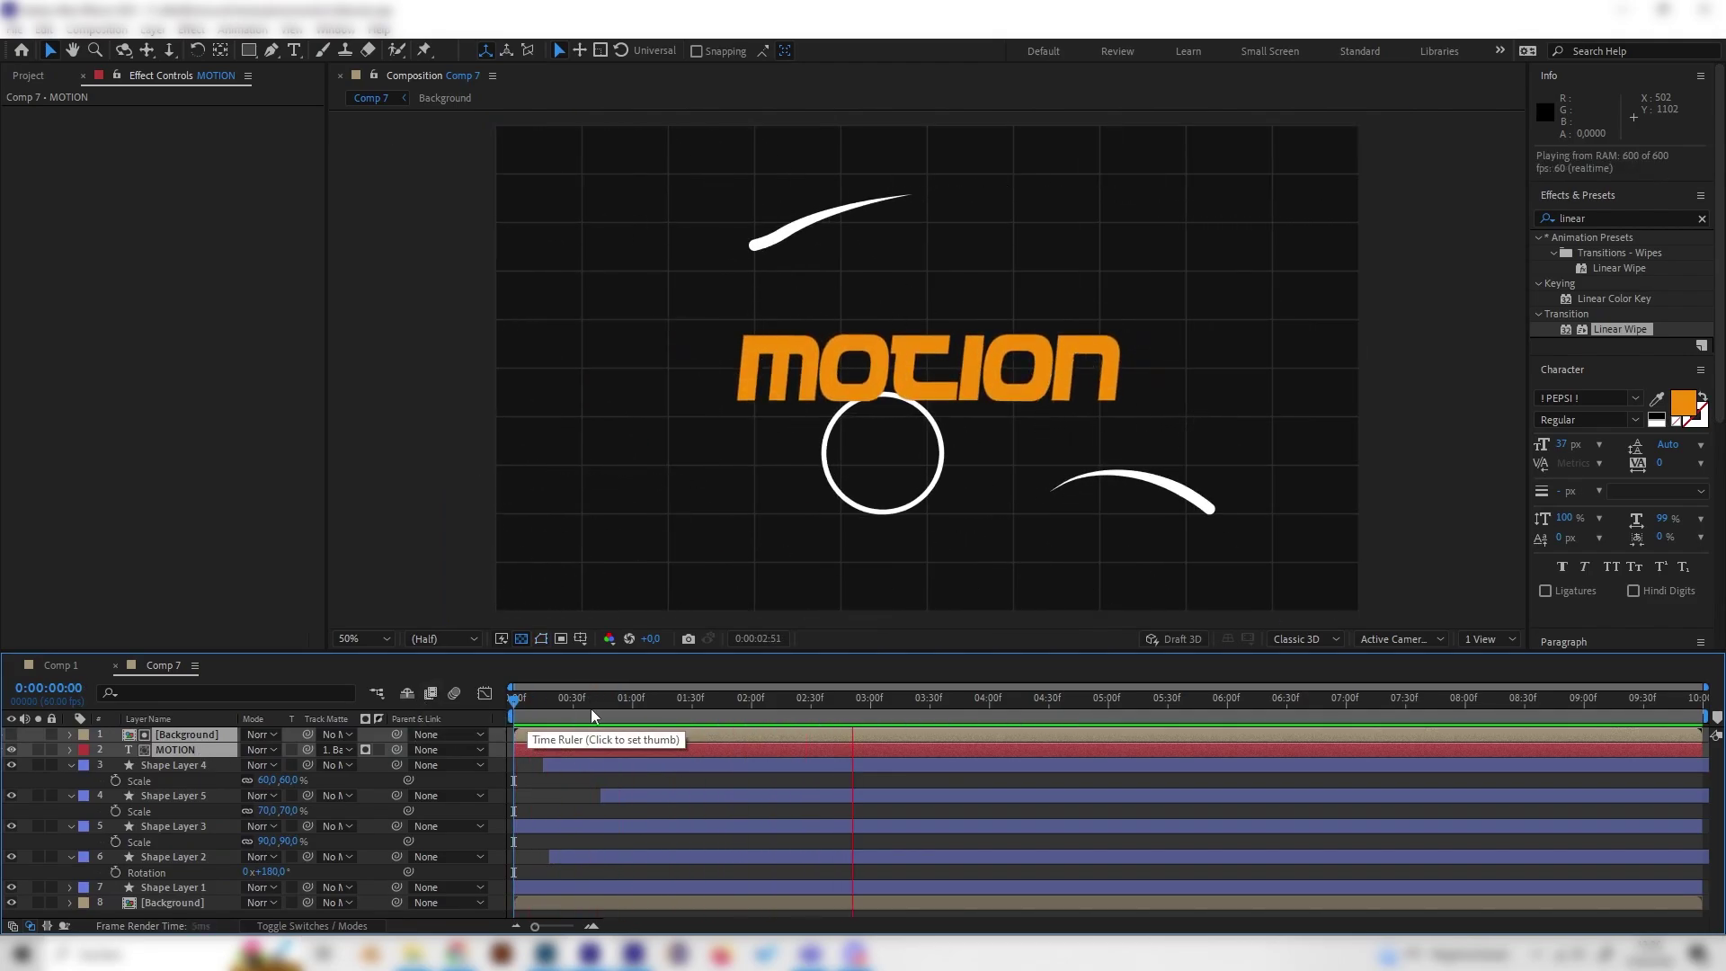
{"action": "left_click", "coordinate": [678, 706]}
{"action": "left_click", "coordinate": [545, 790]}
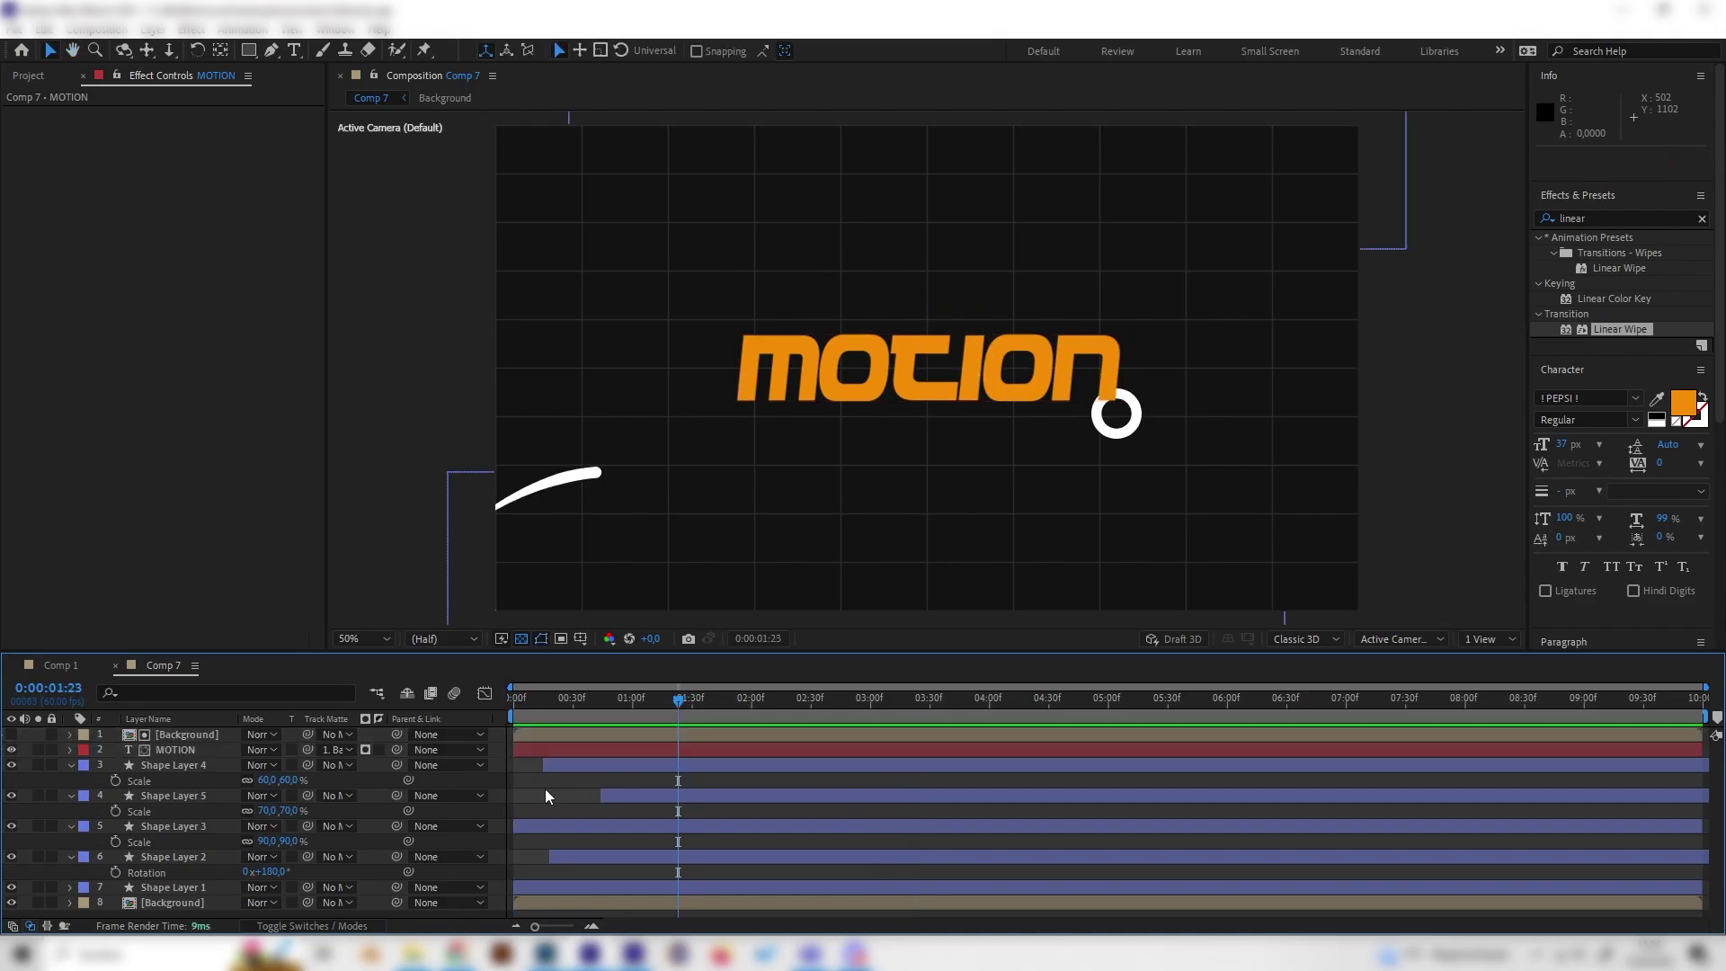
- Duplicate Shape Layer 4, start the duplicate 7 frames earlier and move its circle above the MOTION text to about 952, 308
{"action": "left_click", "coordinate": [176, 770]}
{"action": "key", "text": "ctrl+d"}
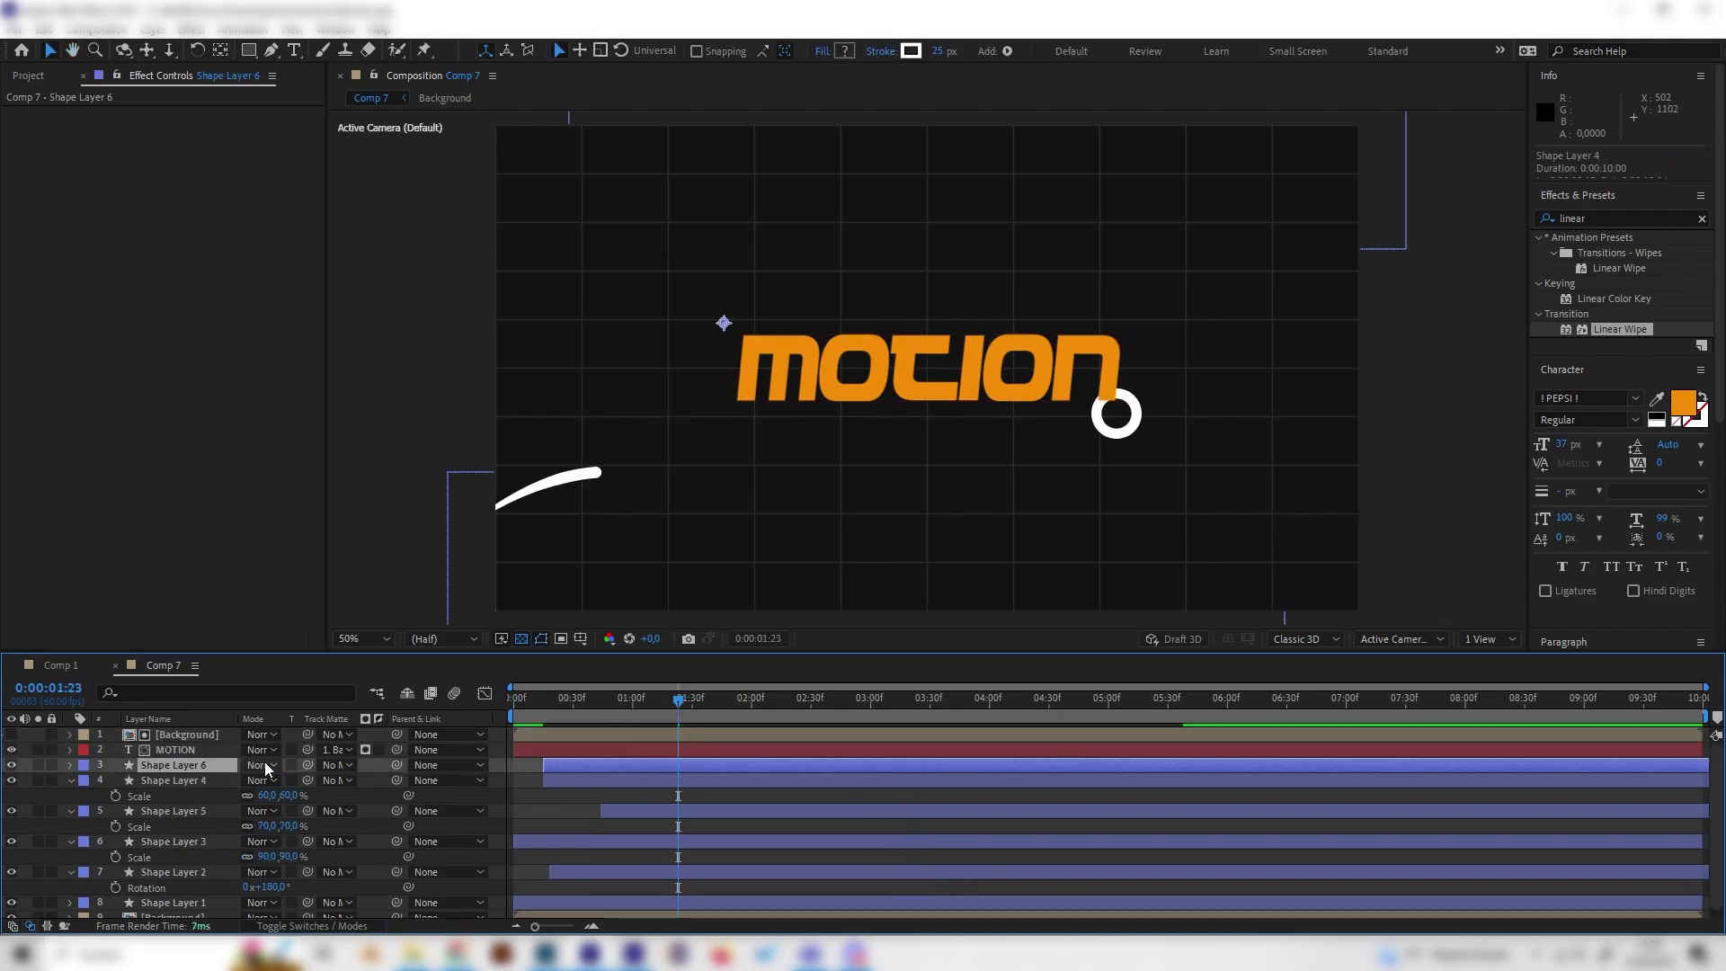
{"action": "left_click_drag", "start_coordinate": [584, 762], "coordinate": [572, 763]}
{"action": "left_click", "coordinate": [686, 699]}
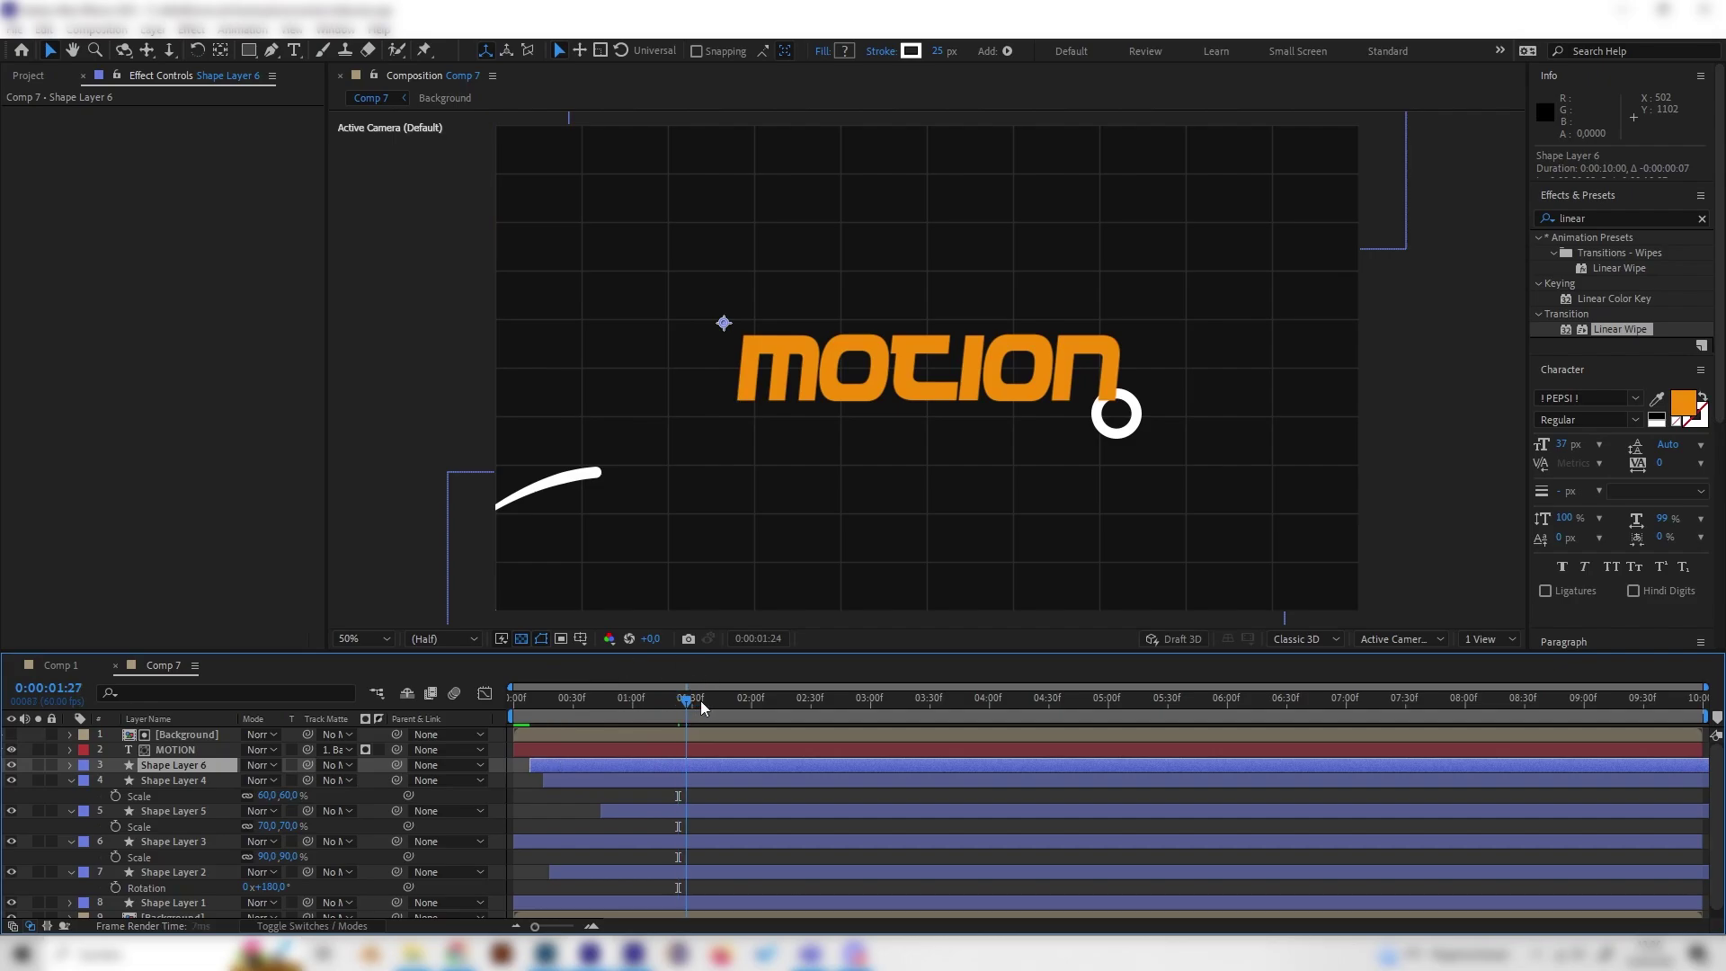
{"action": "left_click_drag", "start_coordinate": [702, 708], "coordinate": [776, 697]}
{"action": "left_click_drag", "start_coordinate": [726, 324], "coordinate": [968, 263]}
- Set the stroke color of the Shape Layer 6 circle to the orange sampled from the MOTION text
{"action": "left_click", "coordinate": [71, 765]}
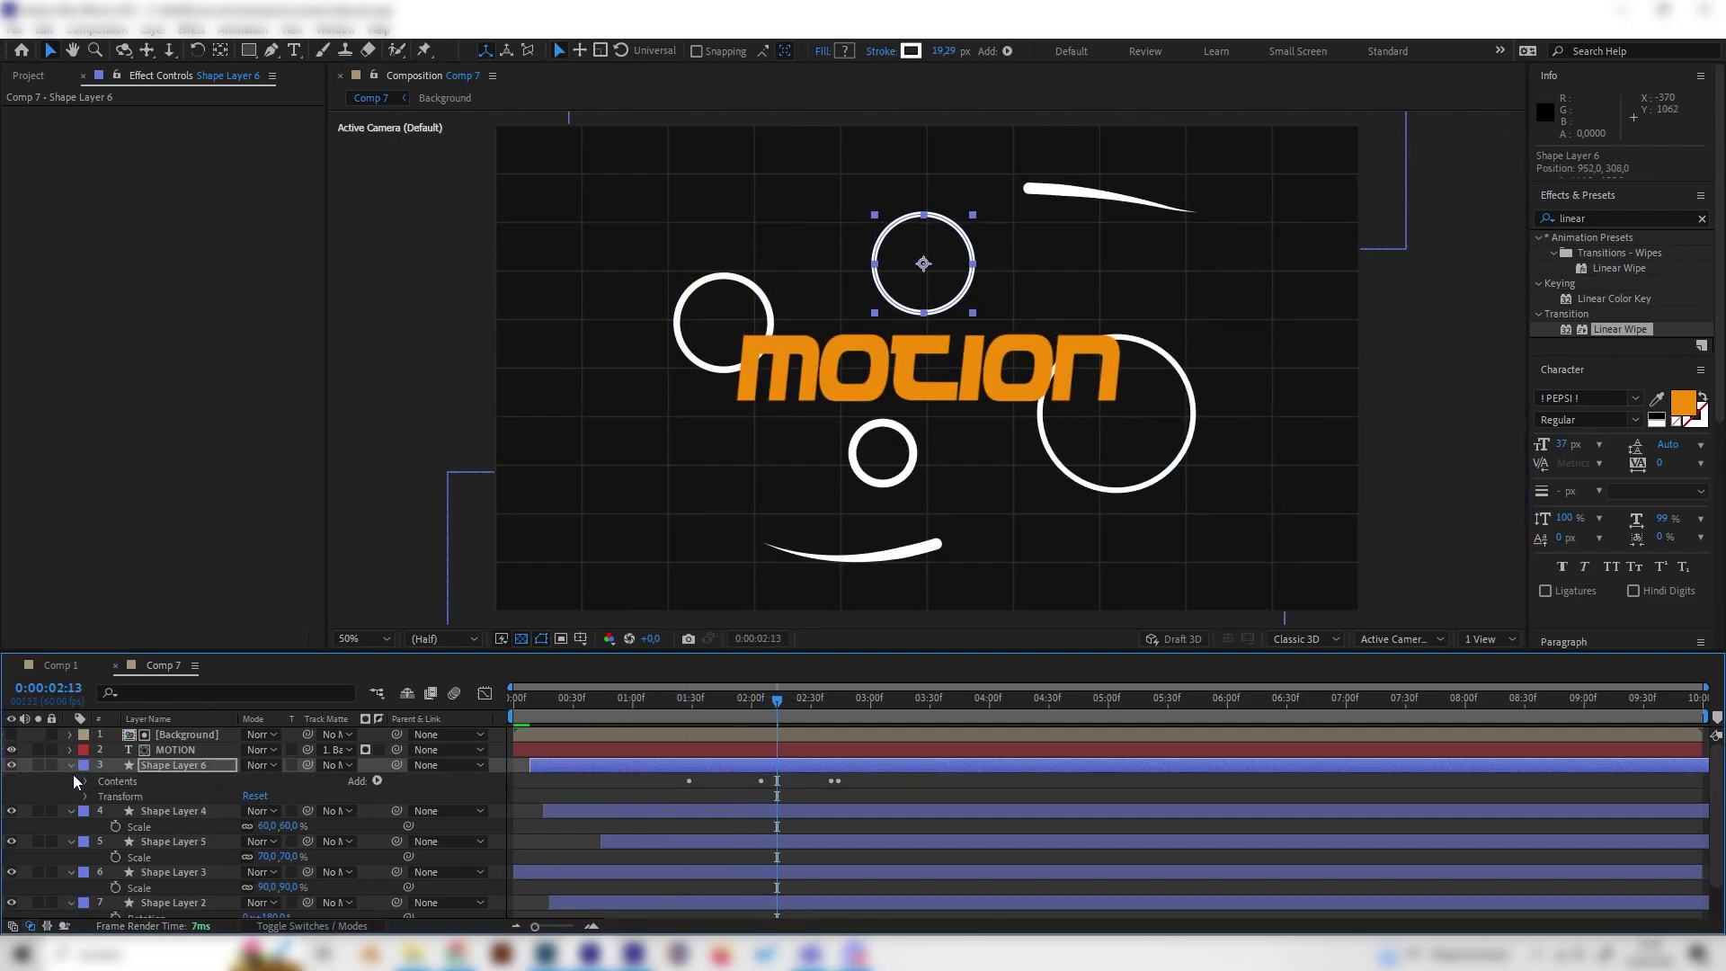
{"action": "left_click", "coordinate": [85, 781]}
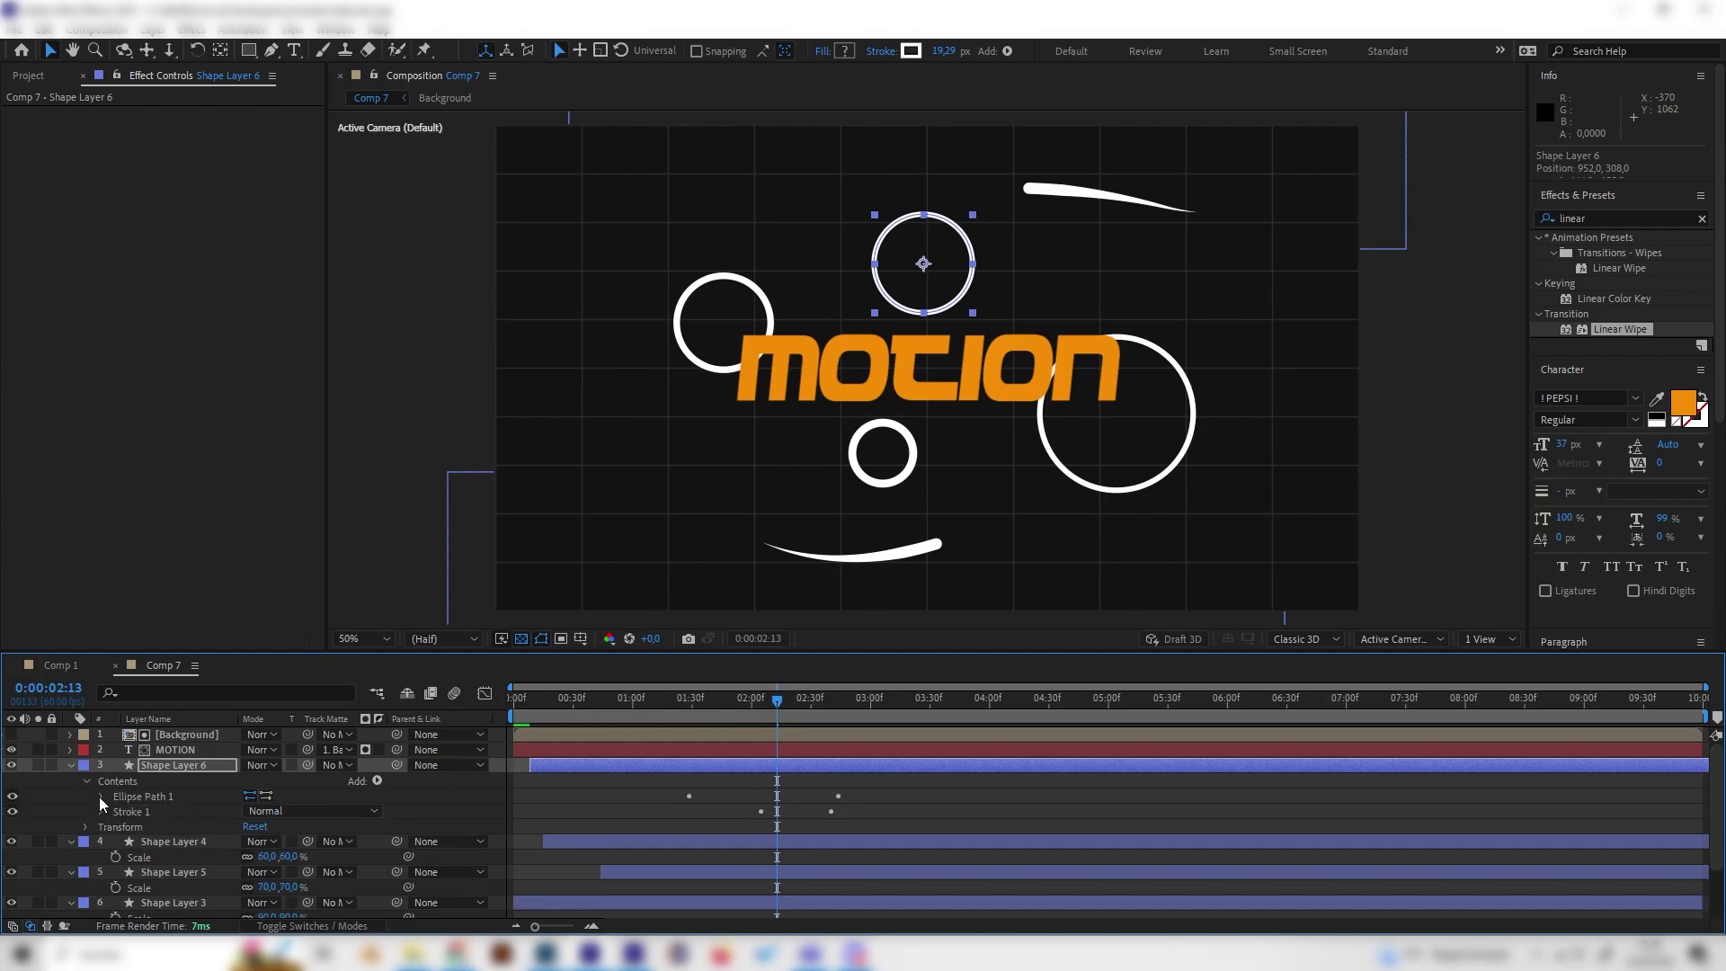
{"action": "left_click", "coordinate": [101, 797]}
{"action": "left_click", "coordinate": [100, 842]}
{"action": "scroll", "coordinate": [196, 854], "scroll_direction": "down", "scroll_amount": 2}
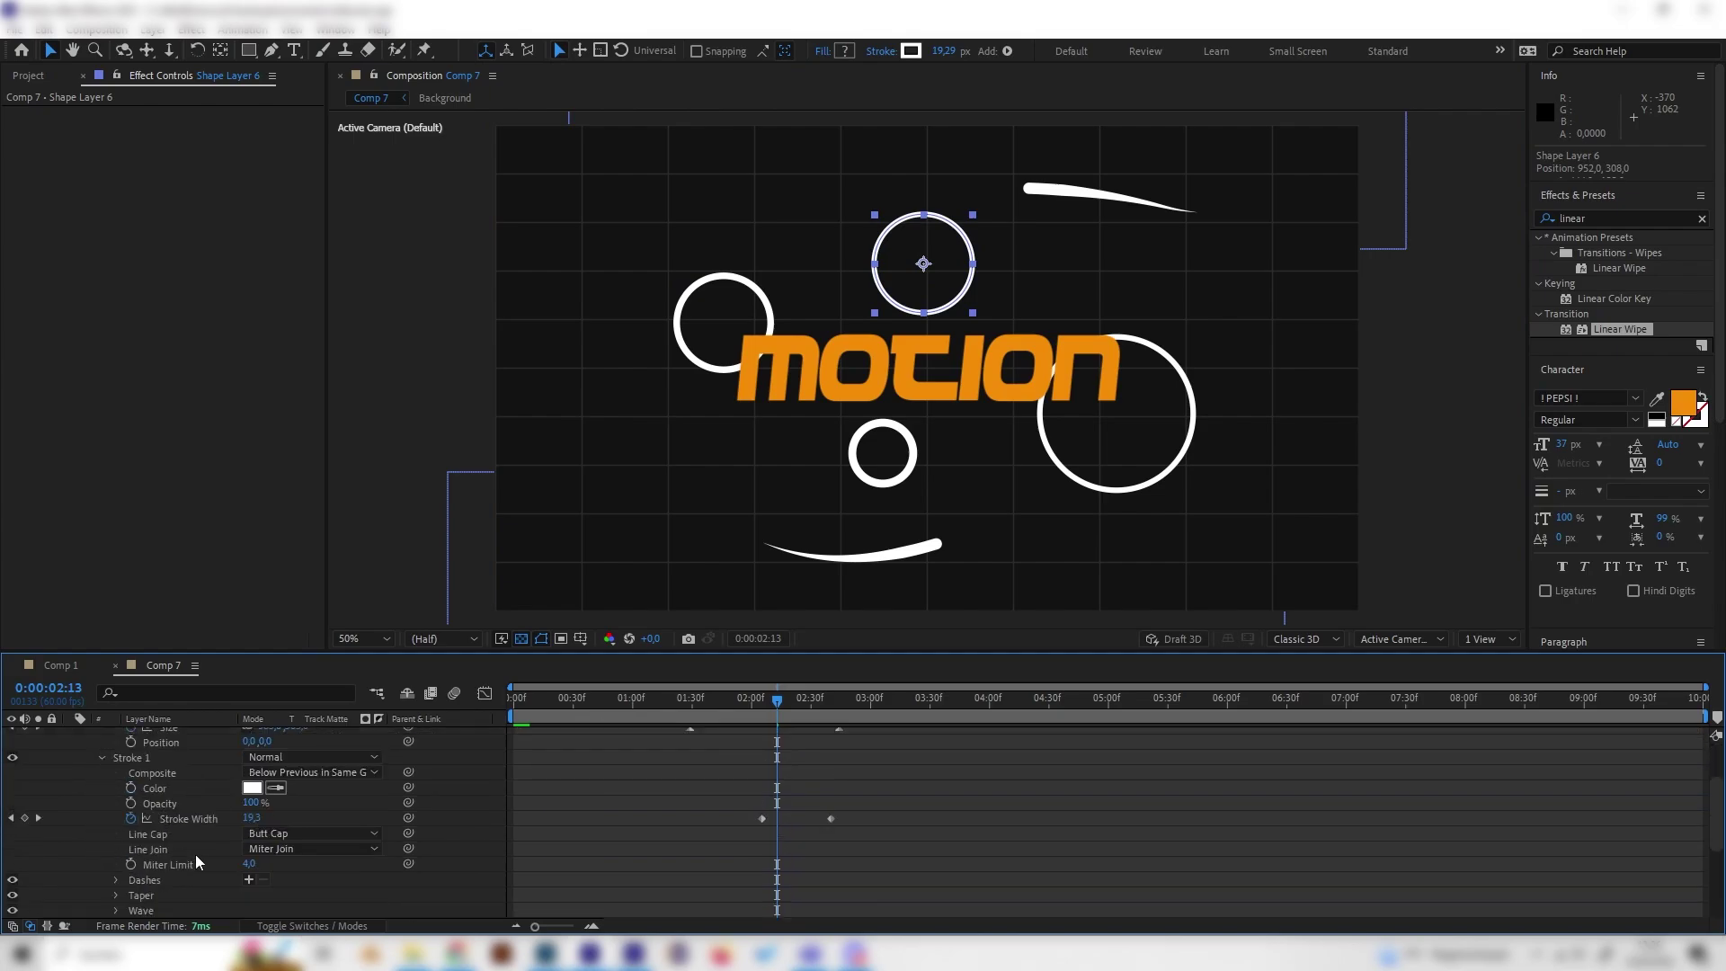
{"action": "left_click", "coordinate": [276, 787]}
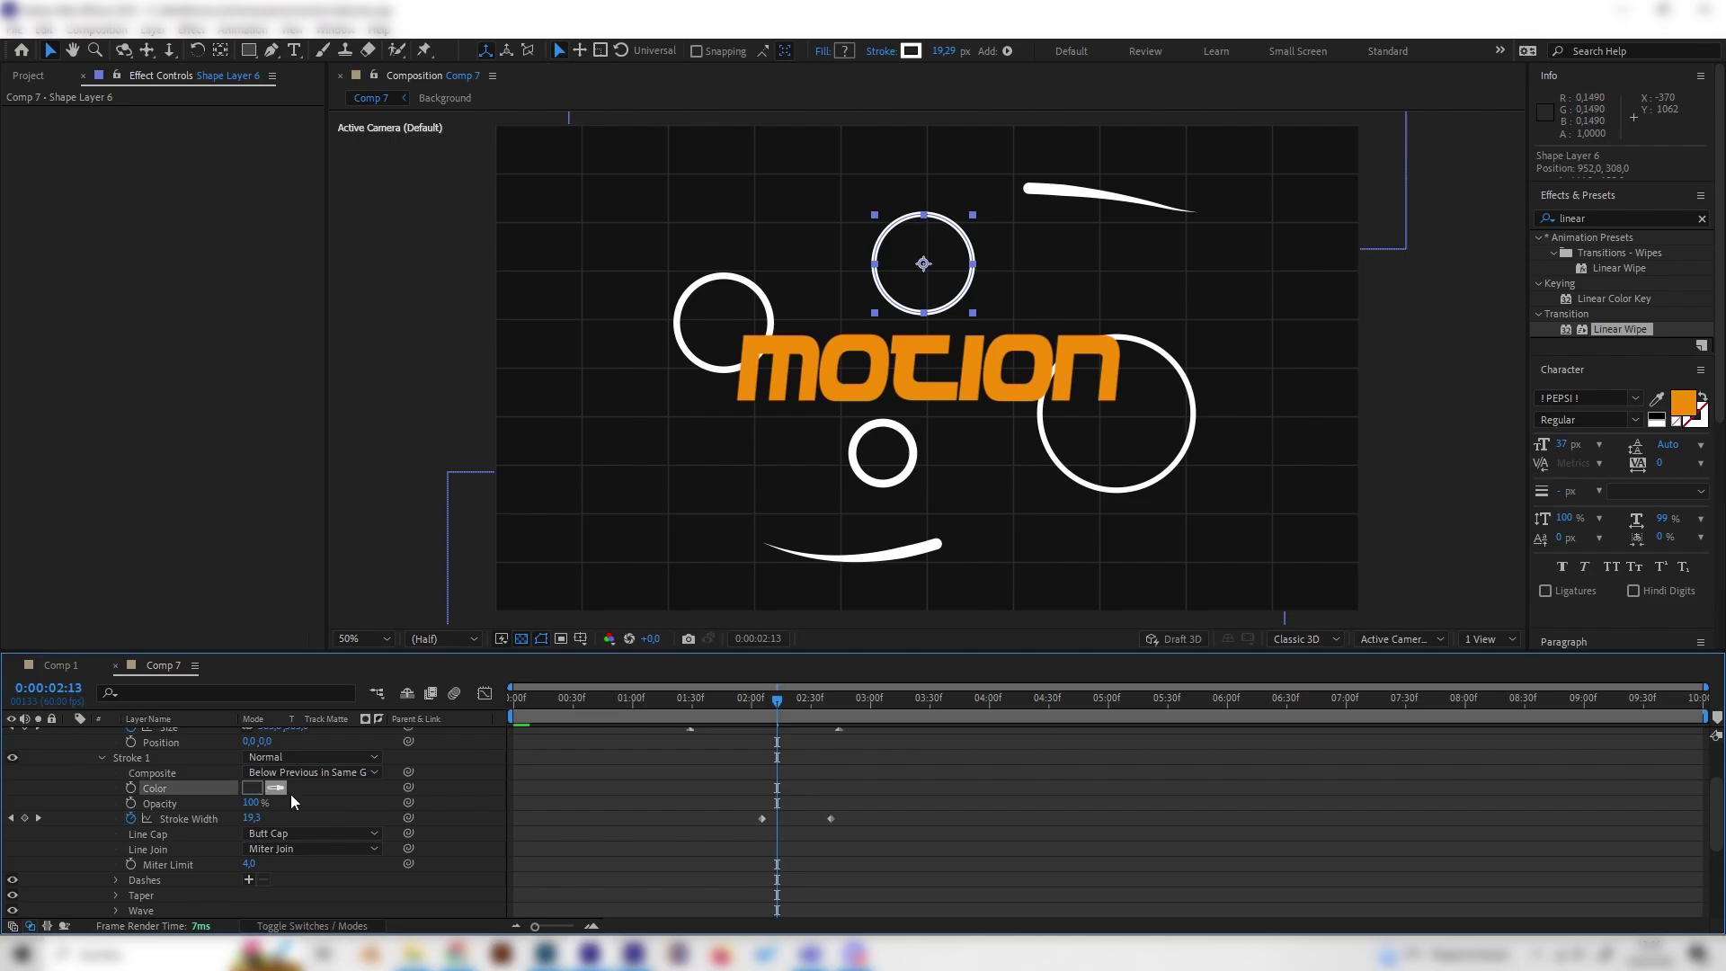
{"action": "left_click", "coordinate": [808, 376]}
- Play the animation from the start to check the orange circle with the other elements
{"action": "left_click_drag", "start_coordinate": [779, 711], "coordinate": [589, 711]}
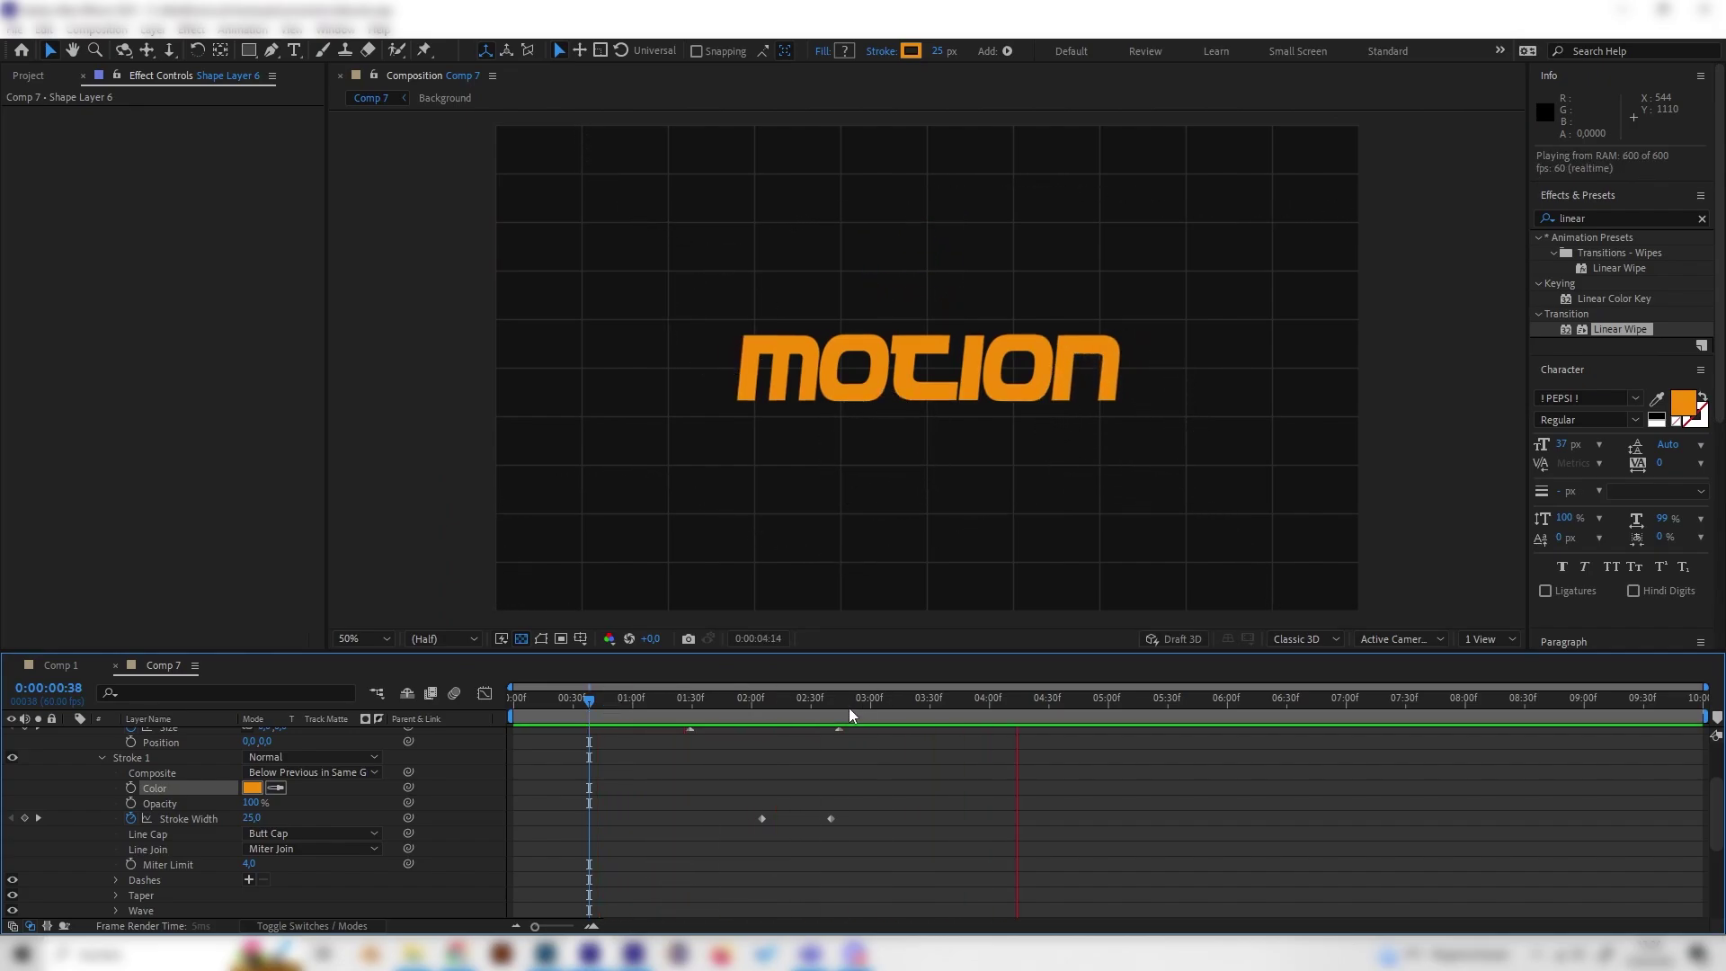
{"action": "key", "text": "Home"}
{"action": "key", "text": "space"}
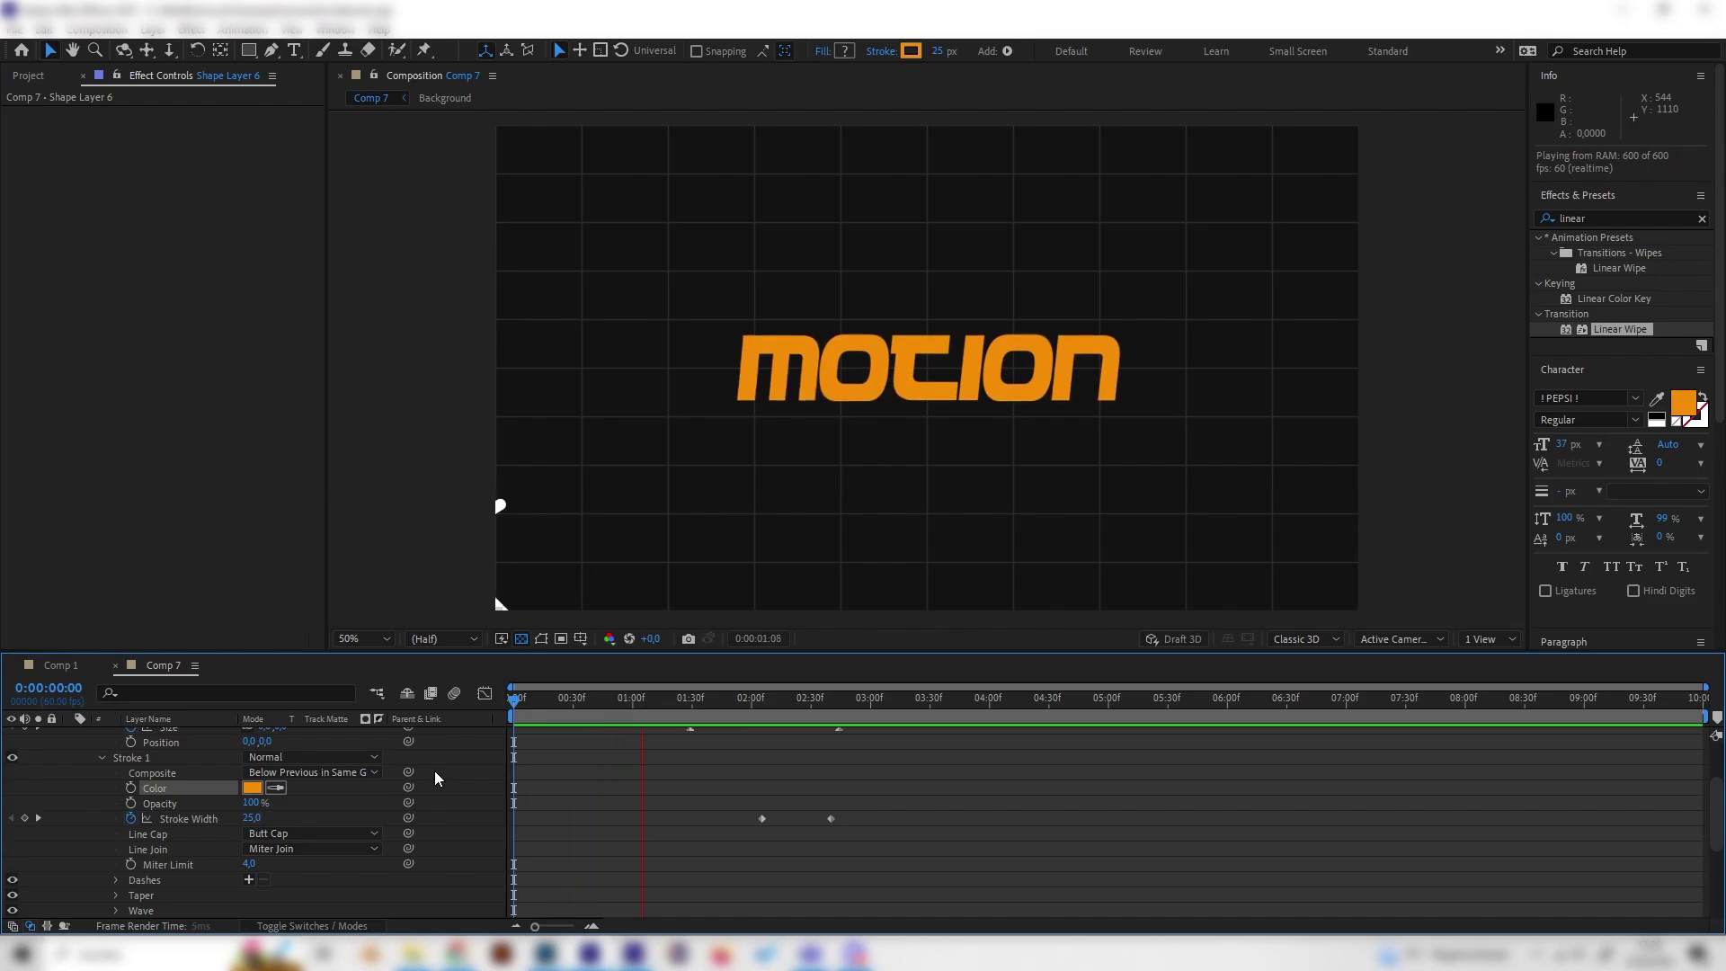
{"action": "key", "text": "space"}
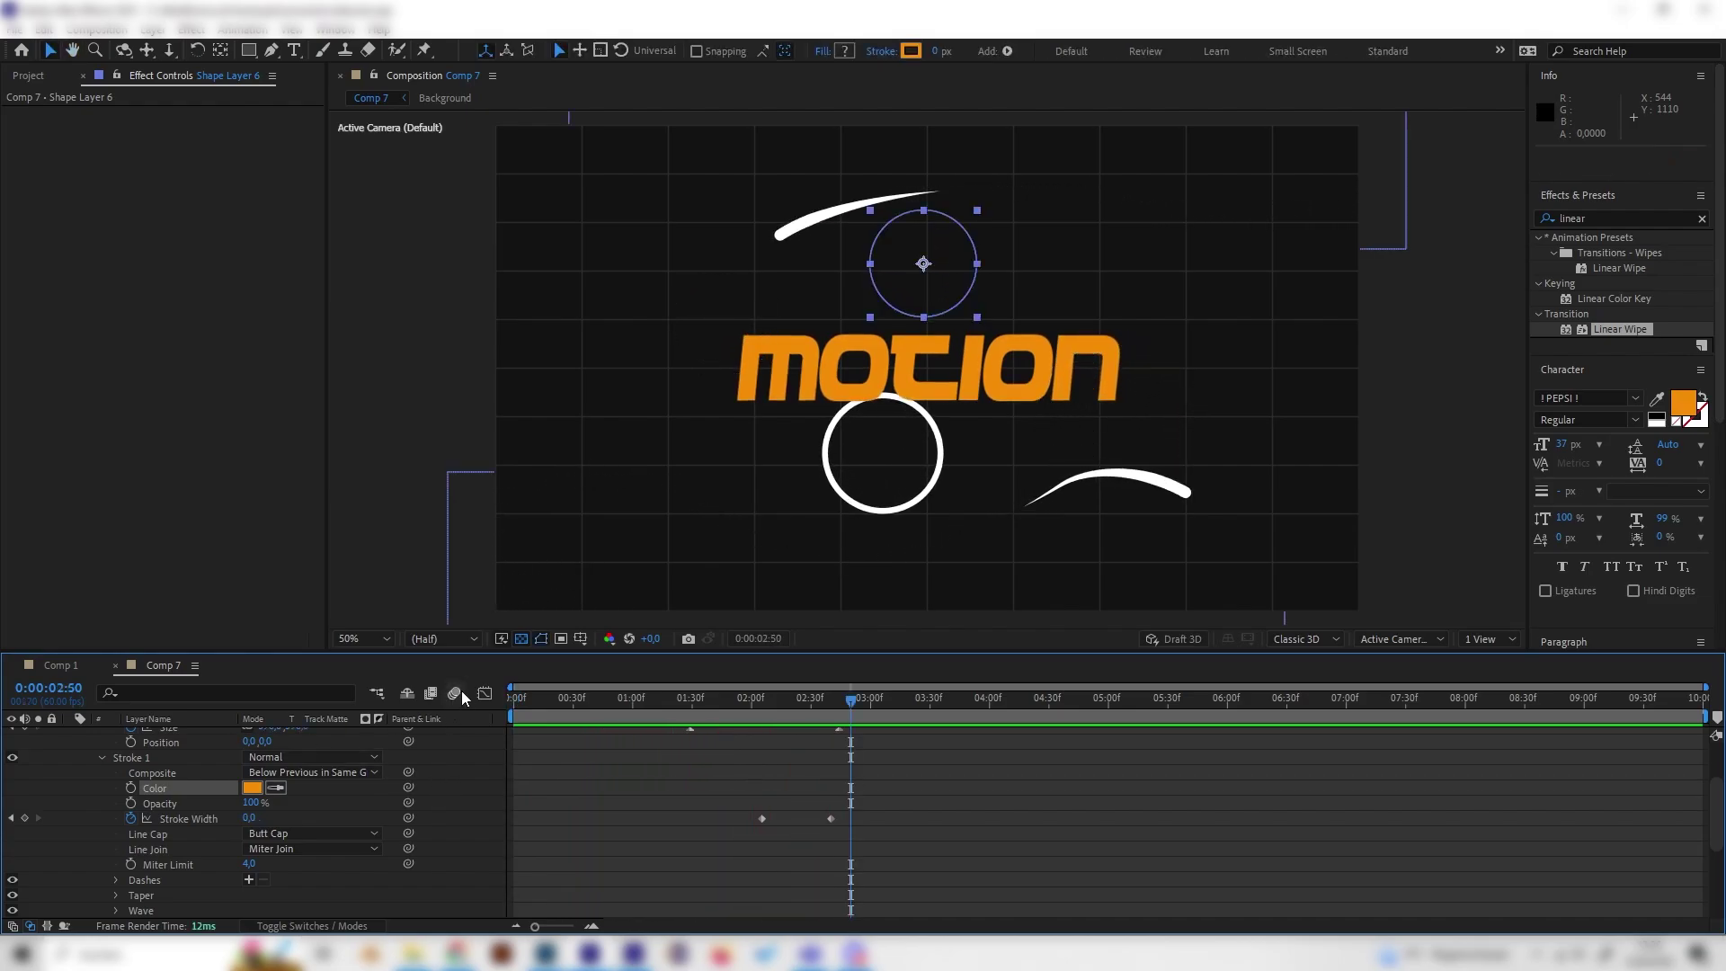
{"action": "left_click", "coordinate": [484, 693]}
{"action": "scroll", "coordinate": [242, 759], "scroll_direction": "up", "scroll_amount": 3}
{"action": "key", "text": "space"}
{"action": "left_click", "coordinate": [484, 693]}
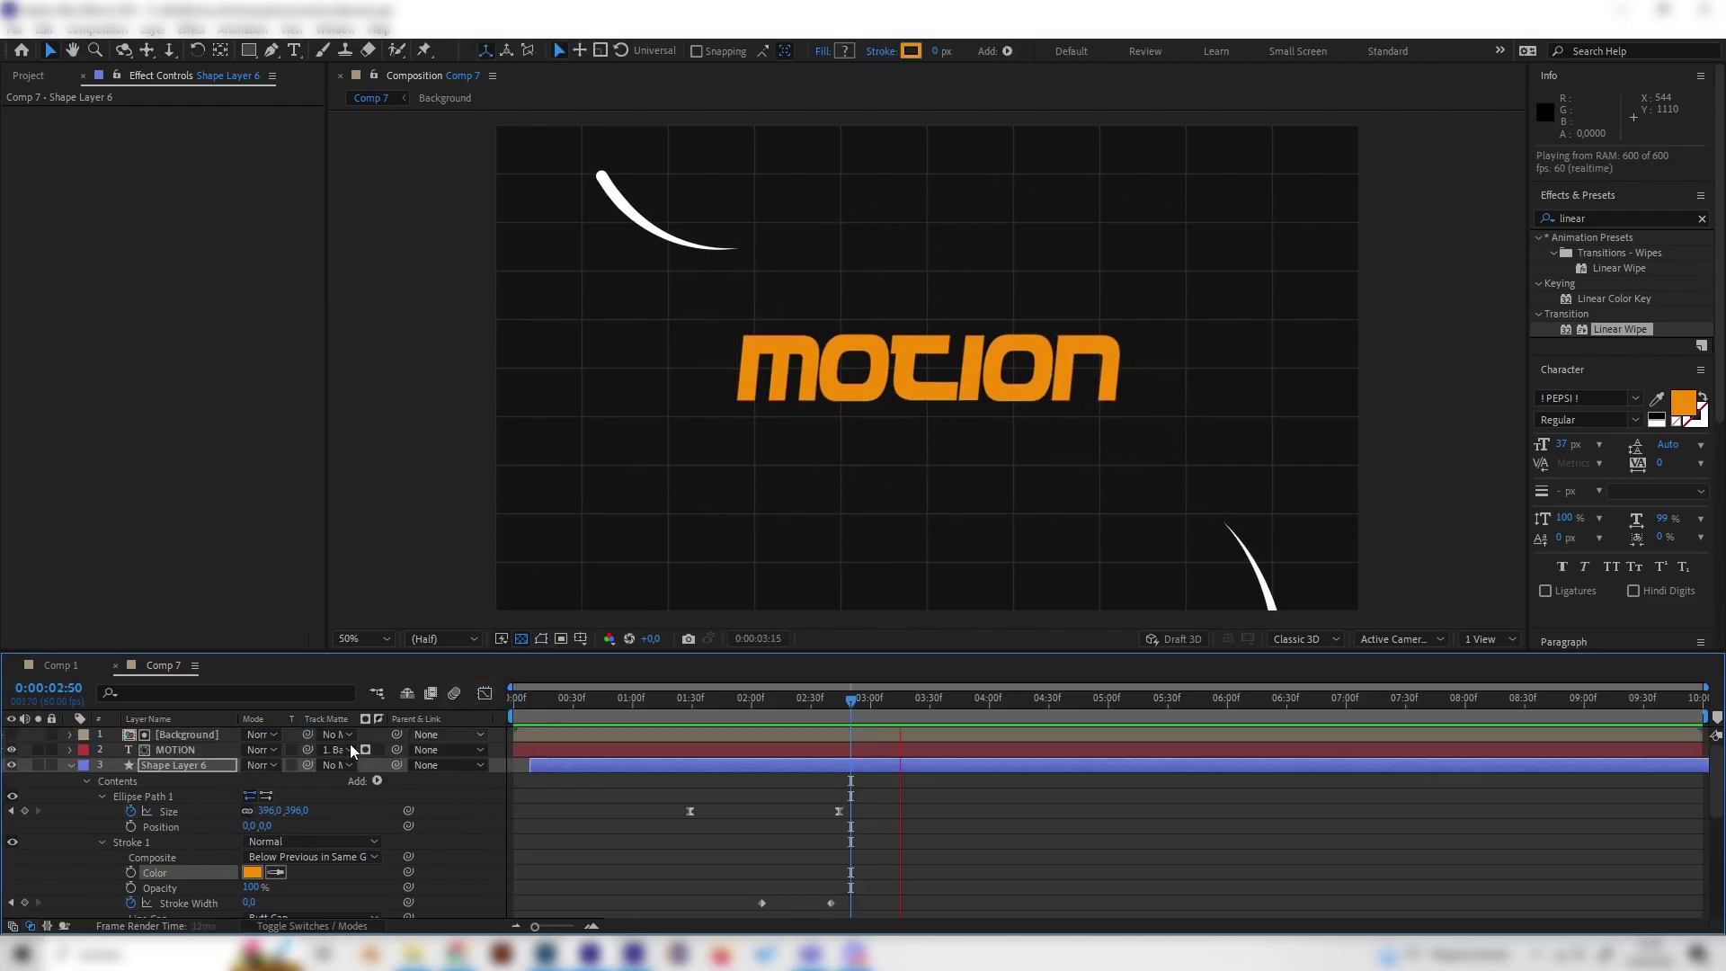
- Stop the preview and collapse the expanded properties of all shape layers in the timeline
{"action": "left_click", "coordinate": [72, 765]}
{"action": "left_click", "coordinate": [1140, 700]}
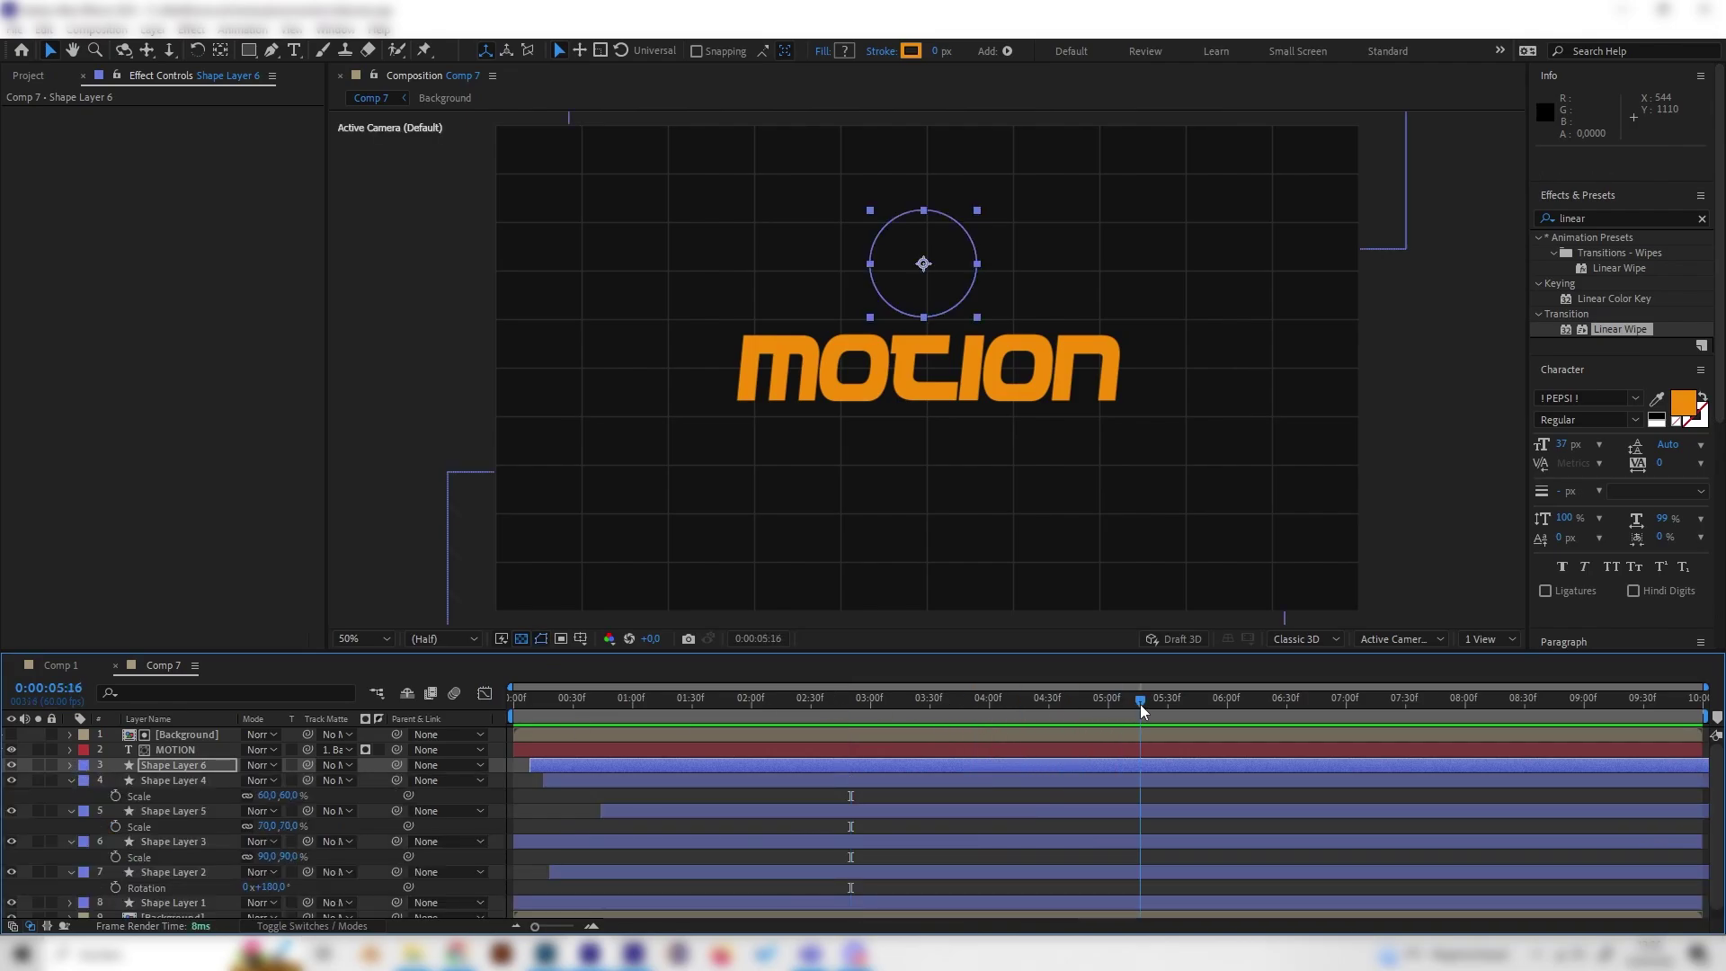
{"action": "left_click", "coordinate": [71, 780]}
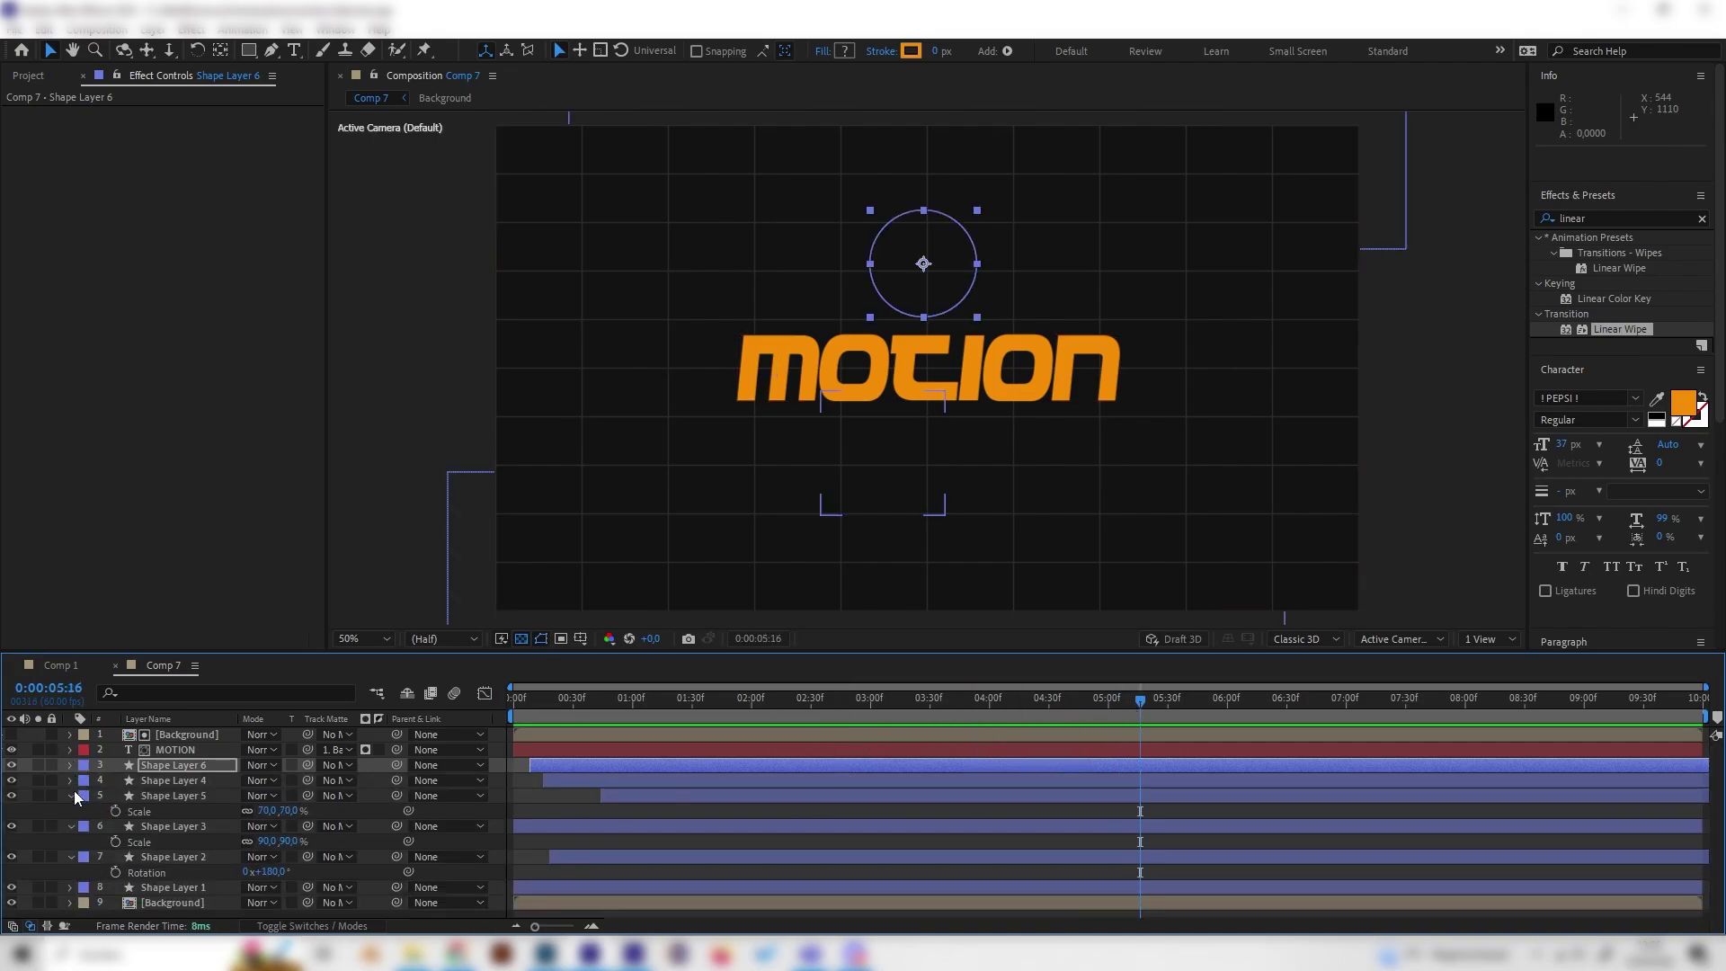
{"action": "left_click", "coordinate": [71, 795]}
{"action": "left_click", "coordinate": [72, 811]}
{"action": "left_click", "coordinate": [72, 827]}
- Pre-compose all nine layers of Comp 7, from the top Background matte down to the bottom Background, into one composition
{"action": "left_click", "coordinate": [186, 857]}
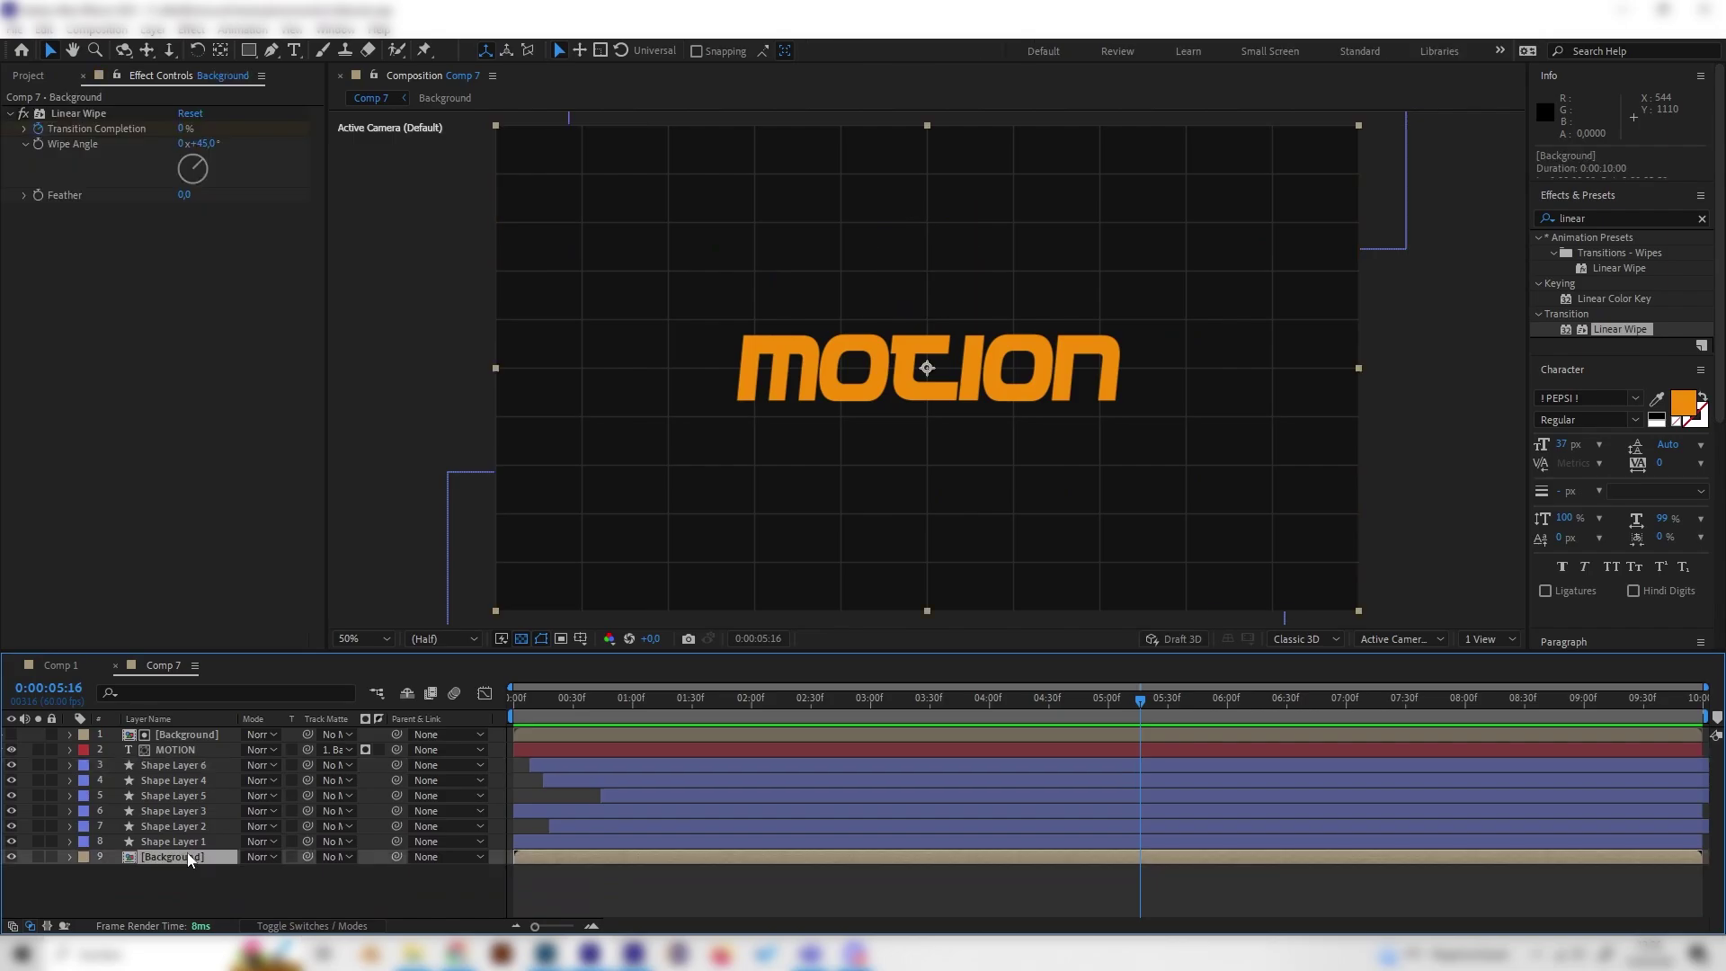
{"action": "left_click", "coordinate": [184, 734], "text": "shift"}
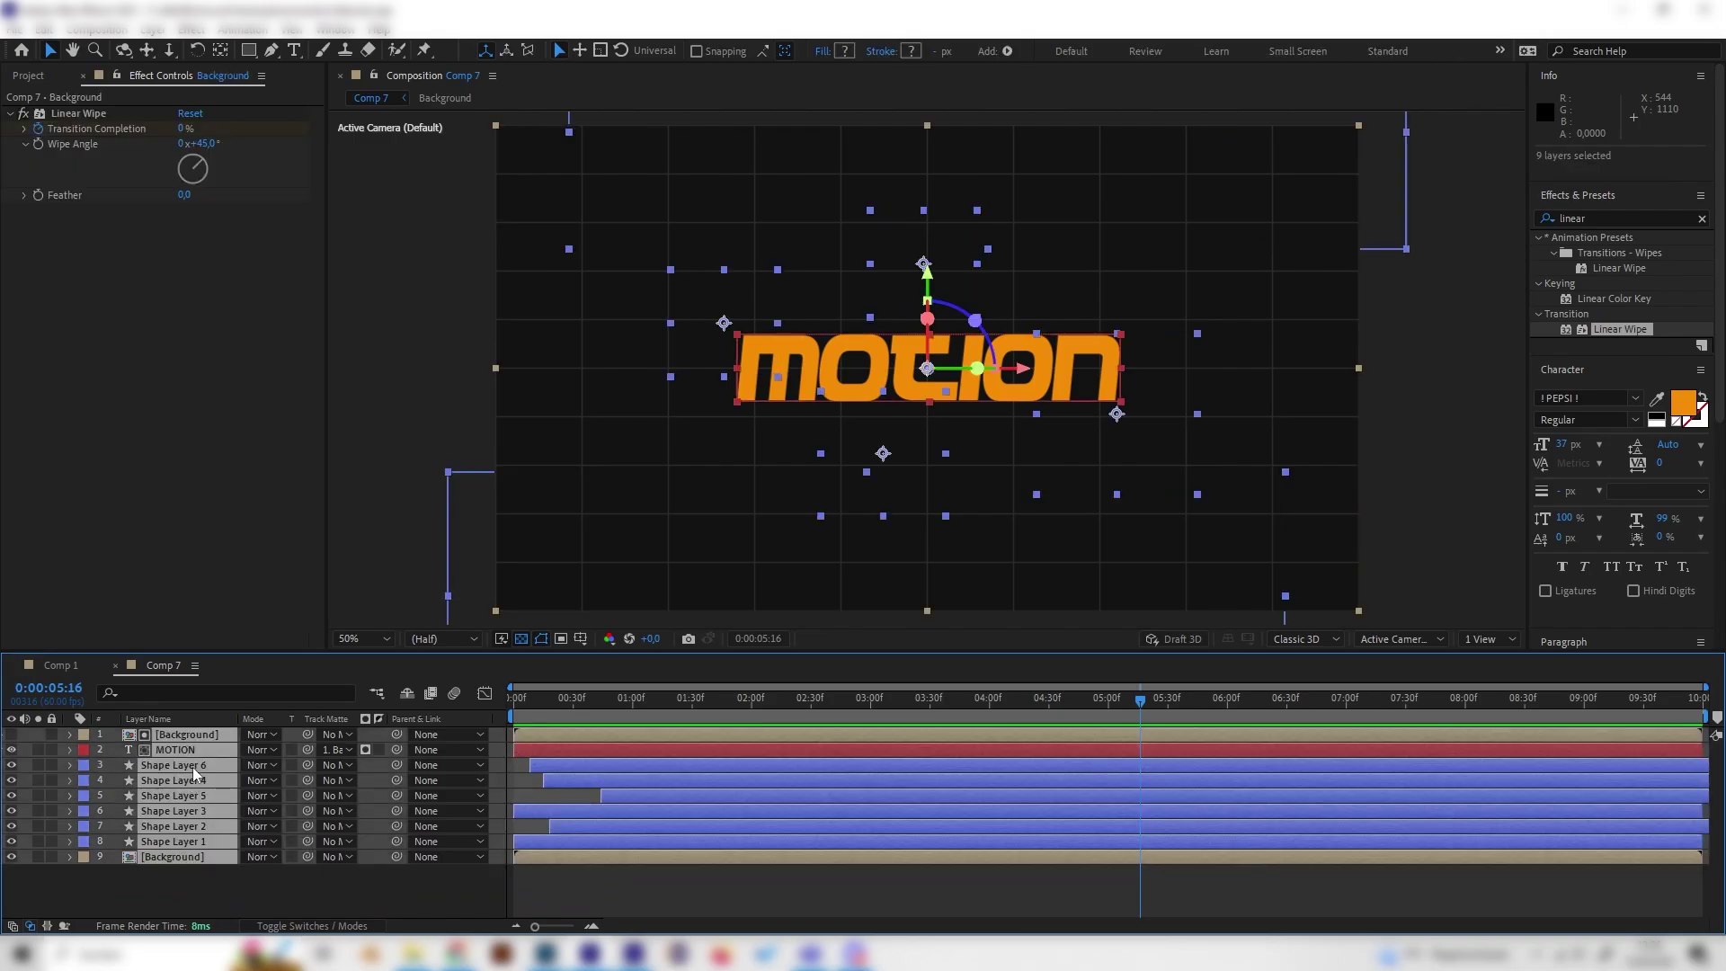
{"action": "left_click", "coordinate": [182, 856]}
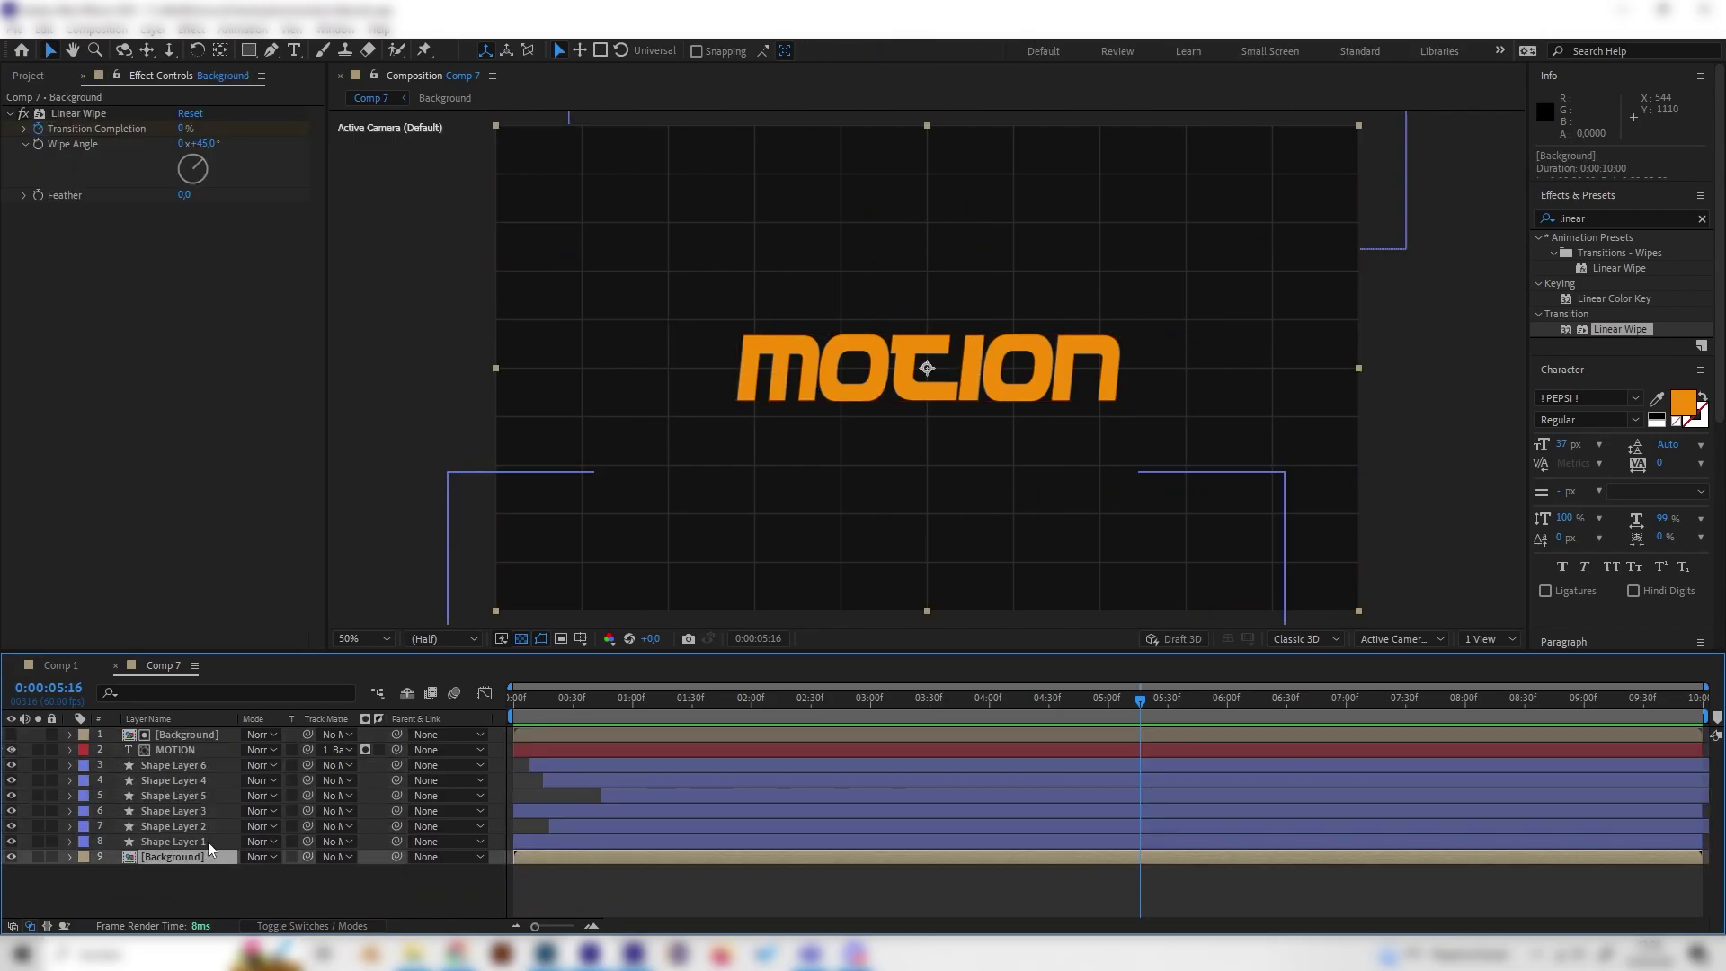
{"action": "left_click", "coordinate": [201, 733], "text": "shift"}
{"action": "right_click", "coordinate": [195, 779]}
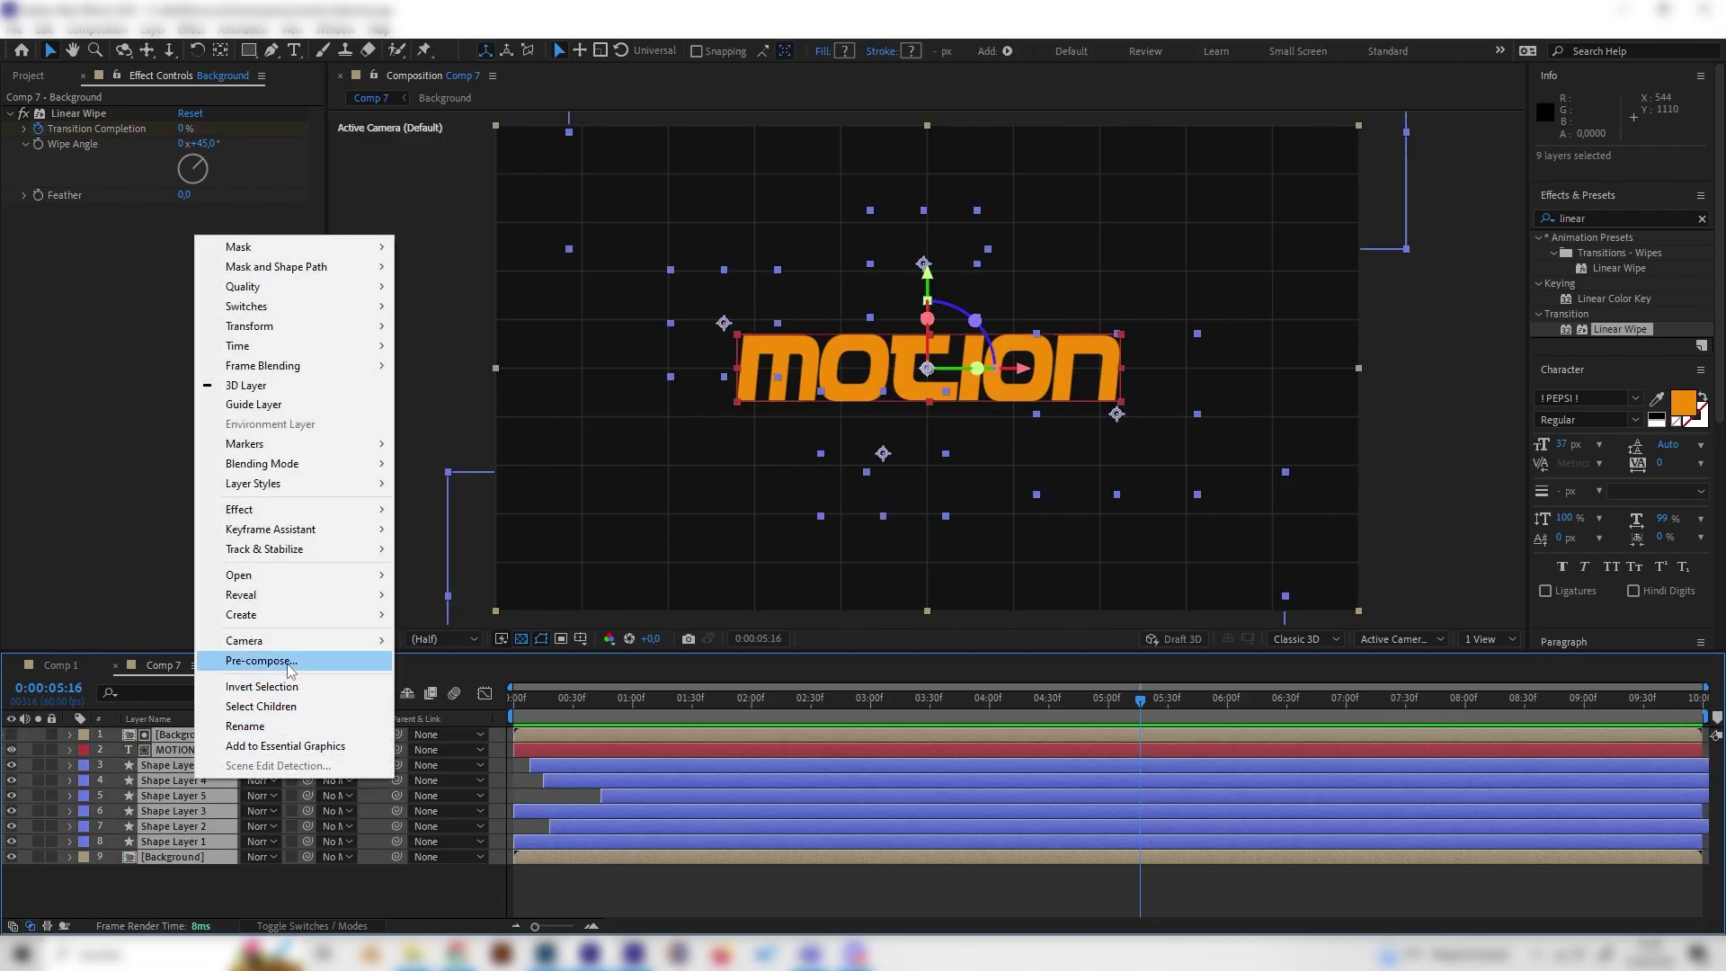
{"action": "left_click", "coordinate": [238, 661]}
{"action": "left_click", "coordinate": [250, 284]}
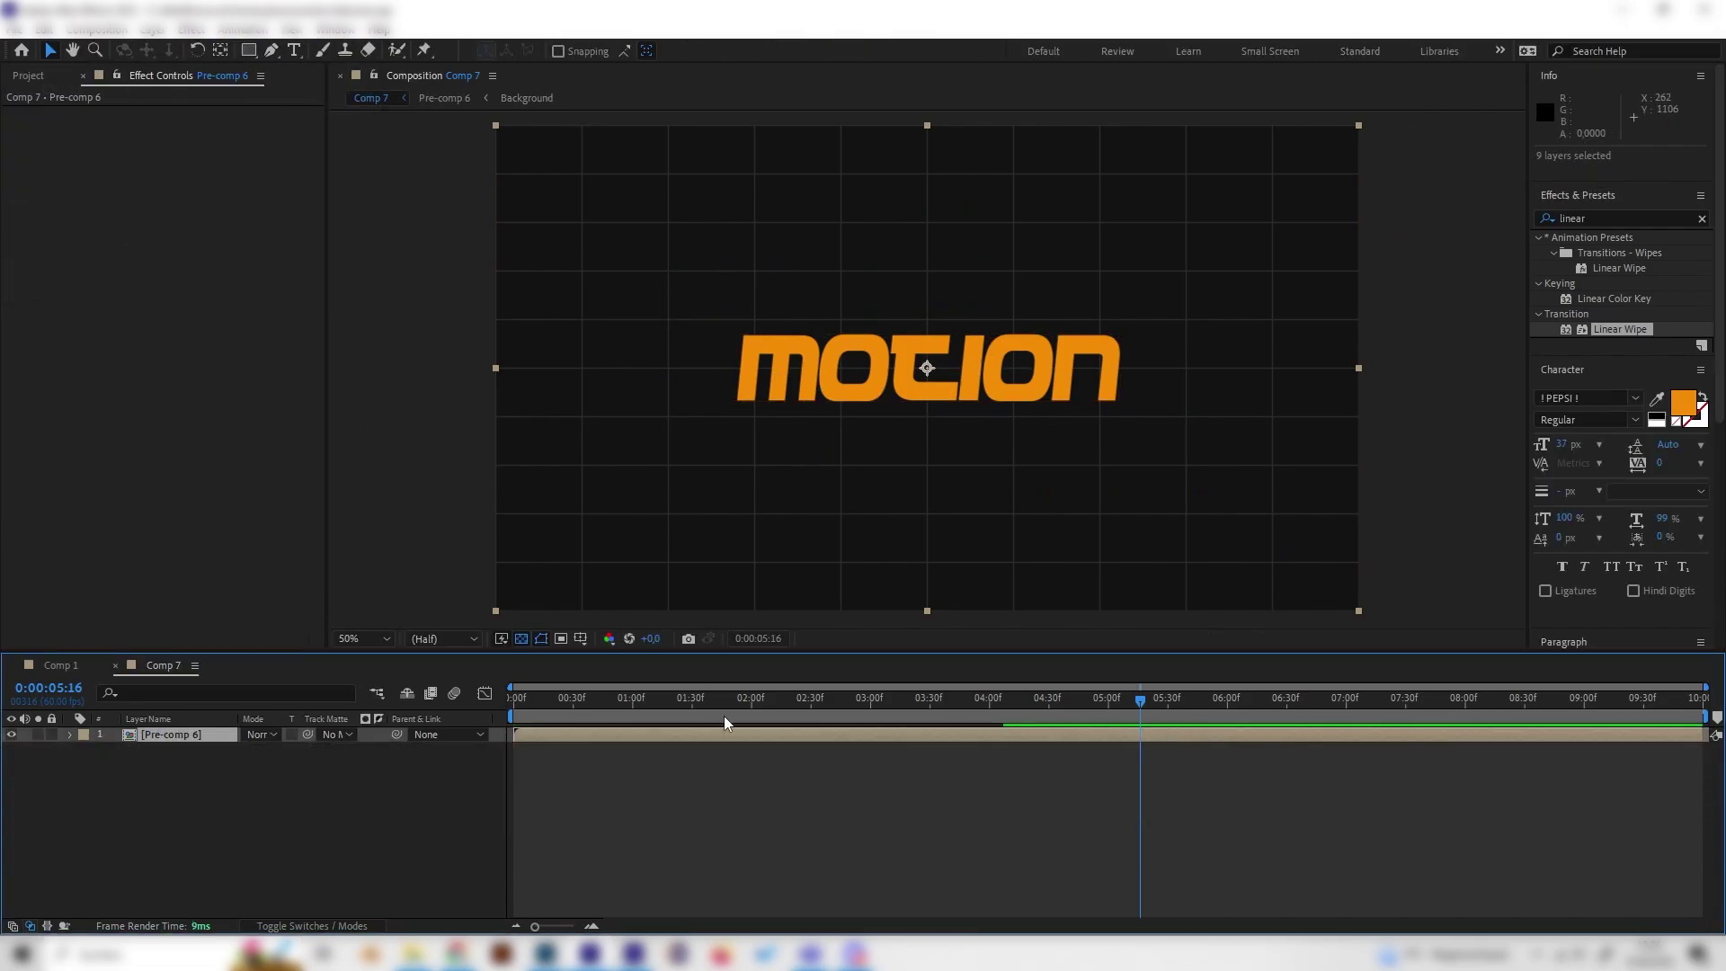
- Apply the CC Grid Wipe transition effect to the pre-composed scene layer
{"action": "key", "text": "space"}
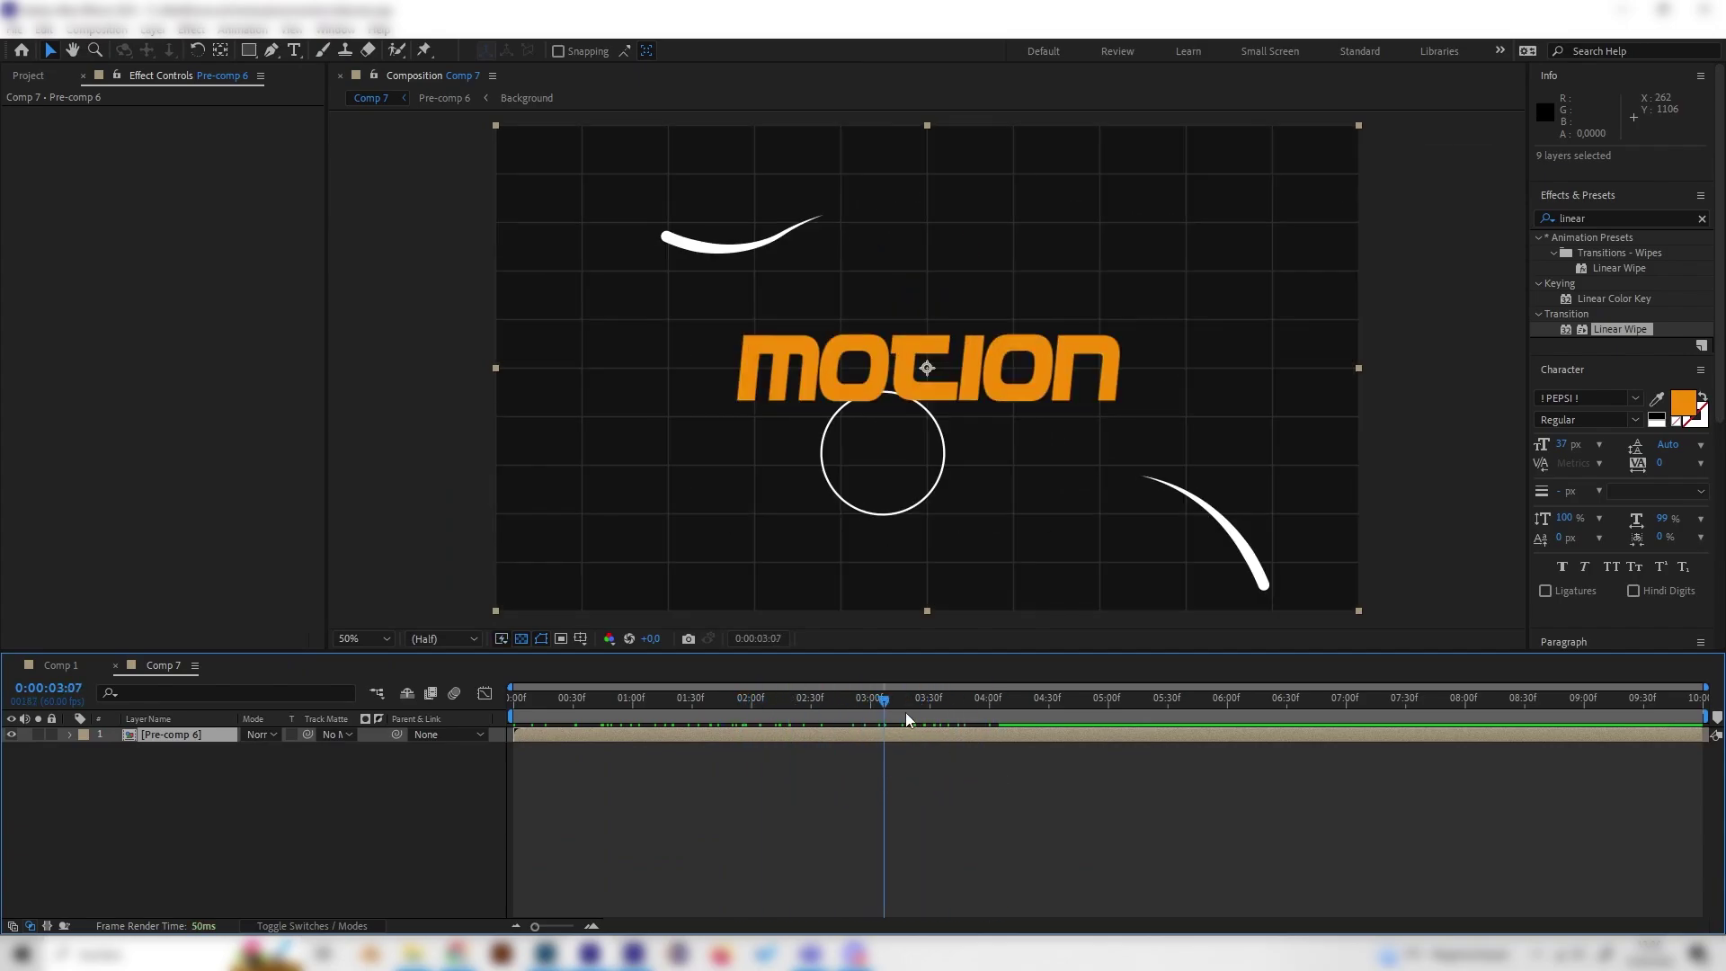
{"action": "left_click_drag", "start_coordinate": [897, 698], "coordinate": [911, 699]}
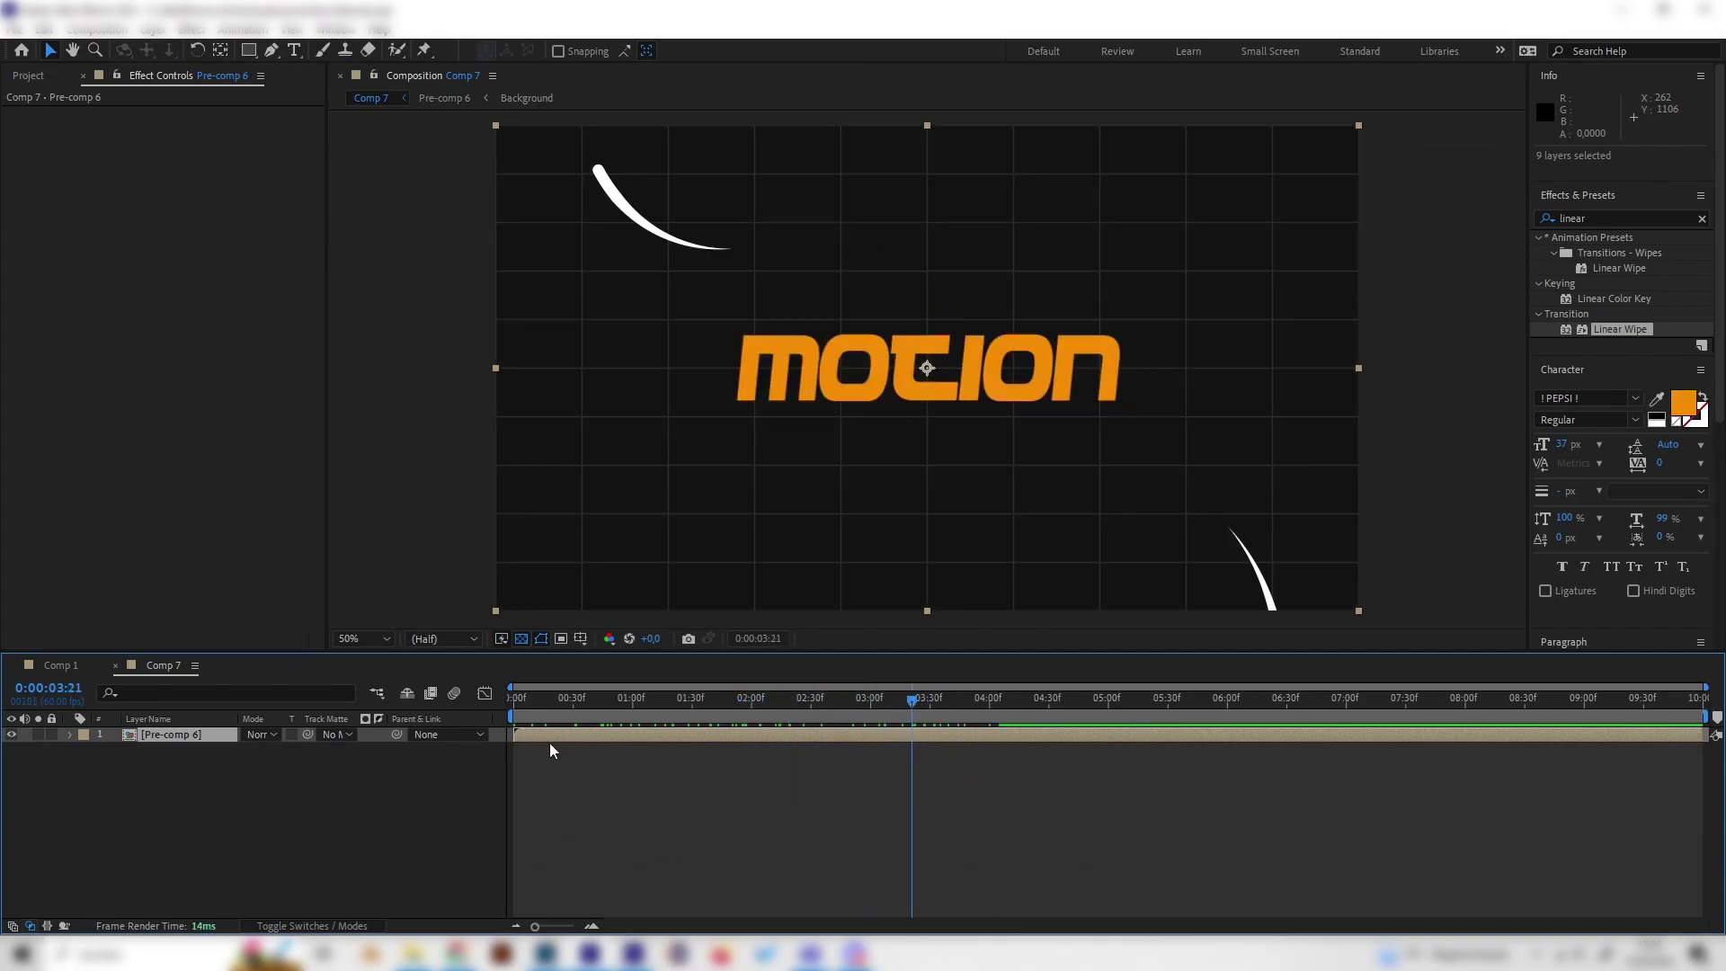
{"action": "left_click", "coordinate": [289, 865]}
{"action": "left_click", "coordinate": [173, 731]}
{"action": "key", "text": "ctrl+5"}
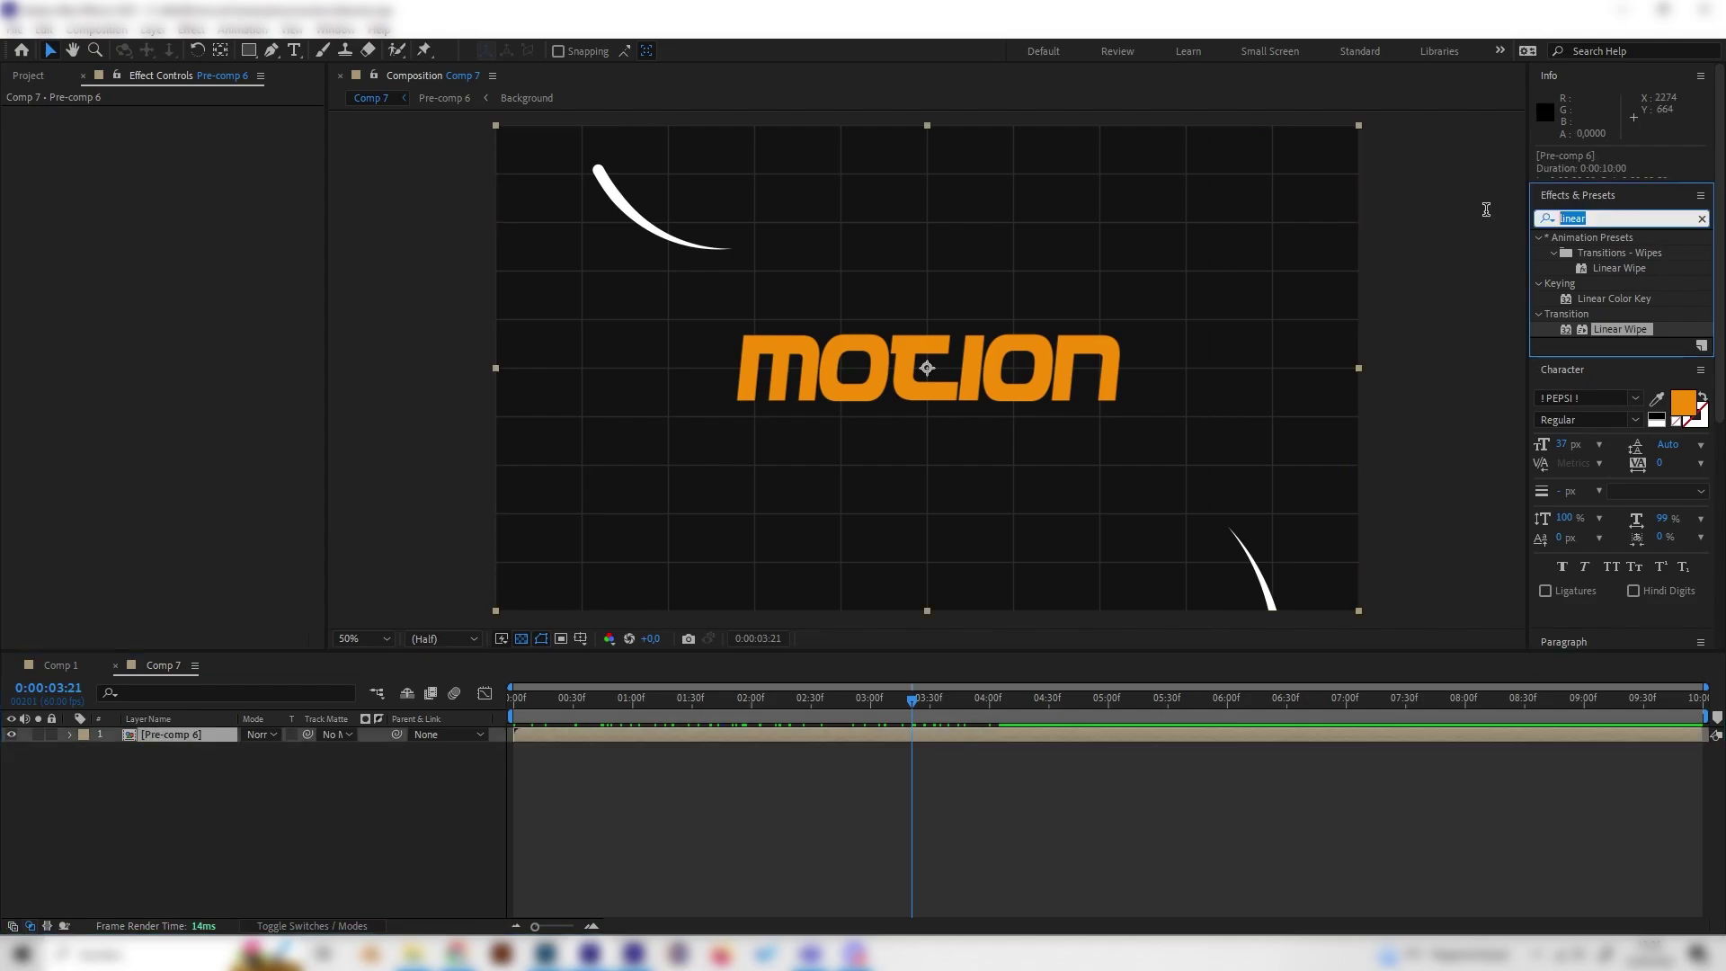
{"action": "key", "text": "BackSpace"}
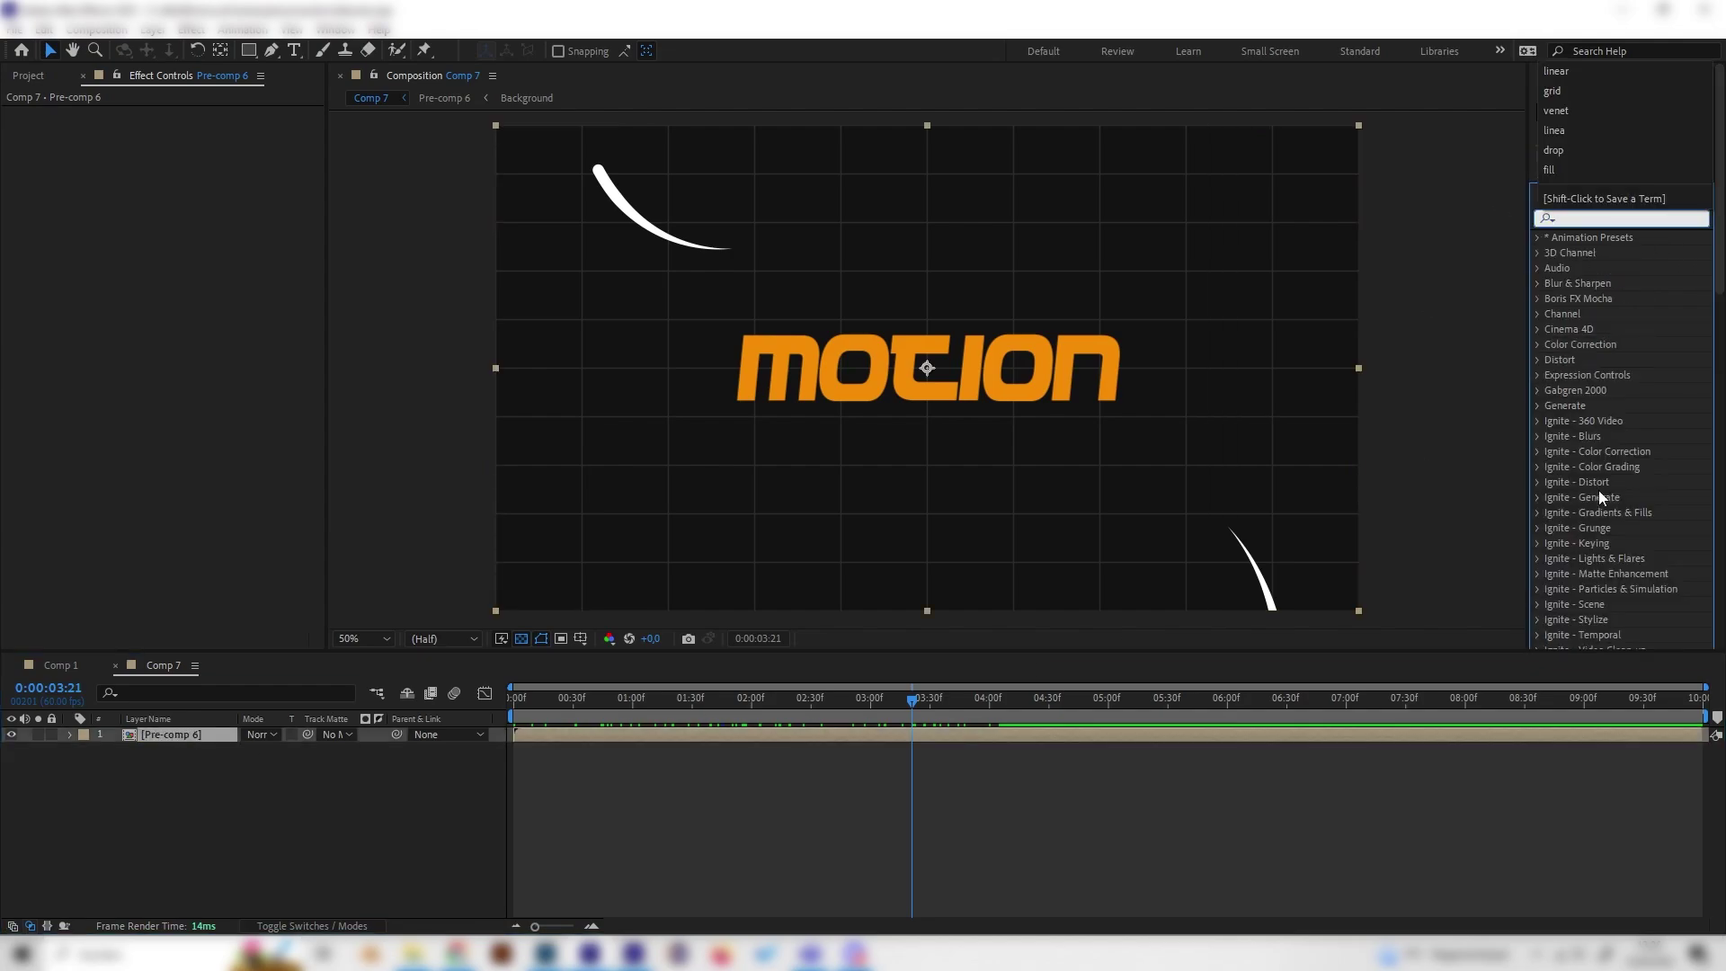
{"action": "left_click", "coordinate": [1600, 492]}
{"action": "scroll", "coordinate": [1582, 504], "scroll_direction": "down", "scroll_amount": 5}
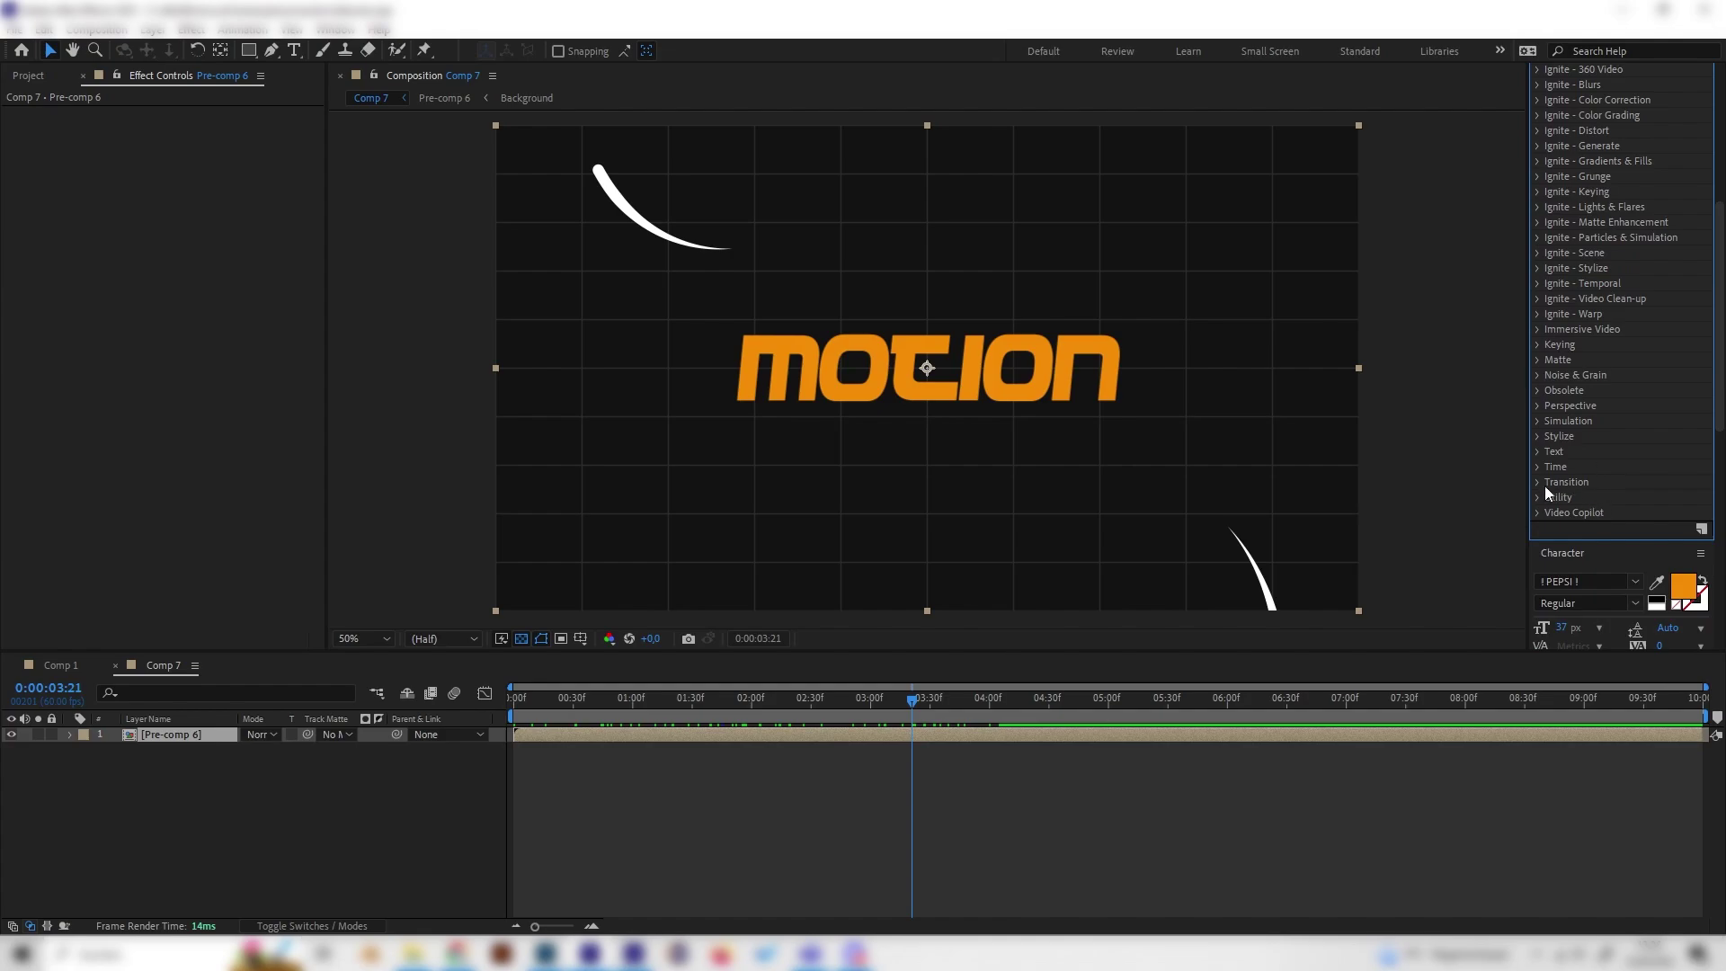
{"action": "left_click", "coordinate": [1541, 482]}
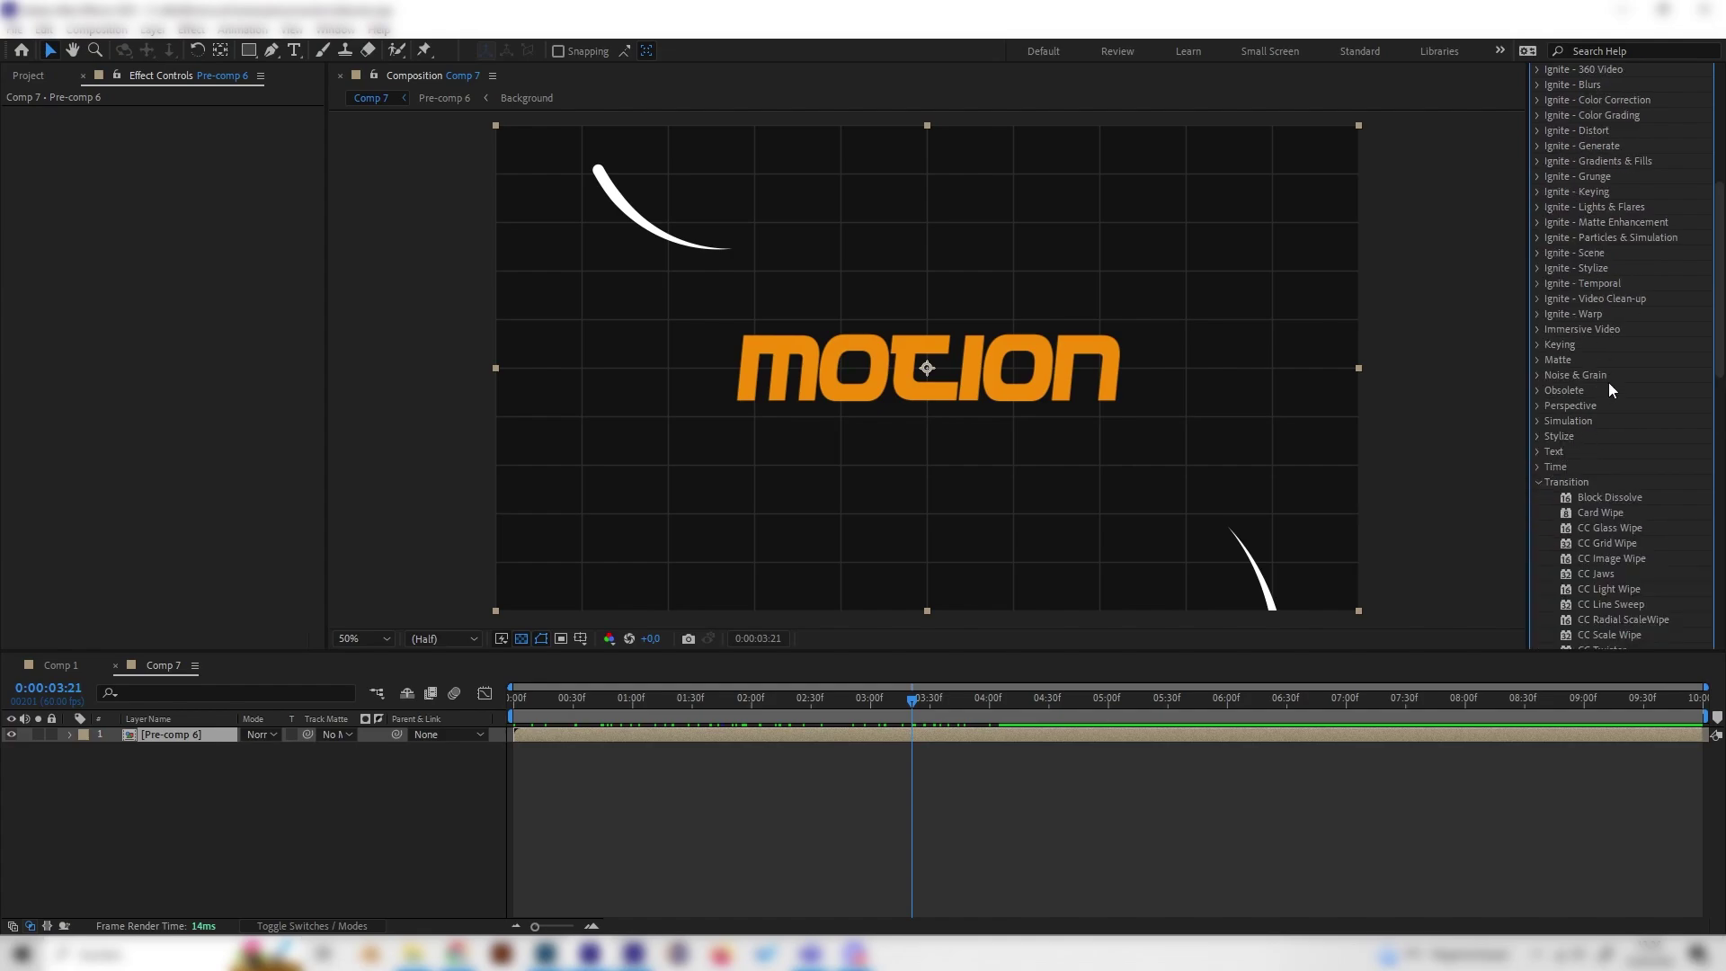
{"action": "scroll", "coordinate": [1610, 382], "scroll_direction": "down", "scroll_amount": 5}
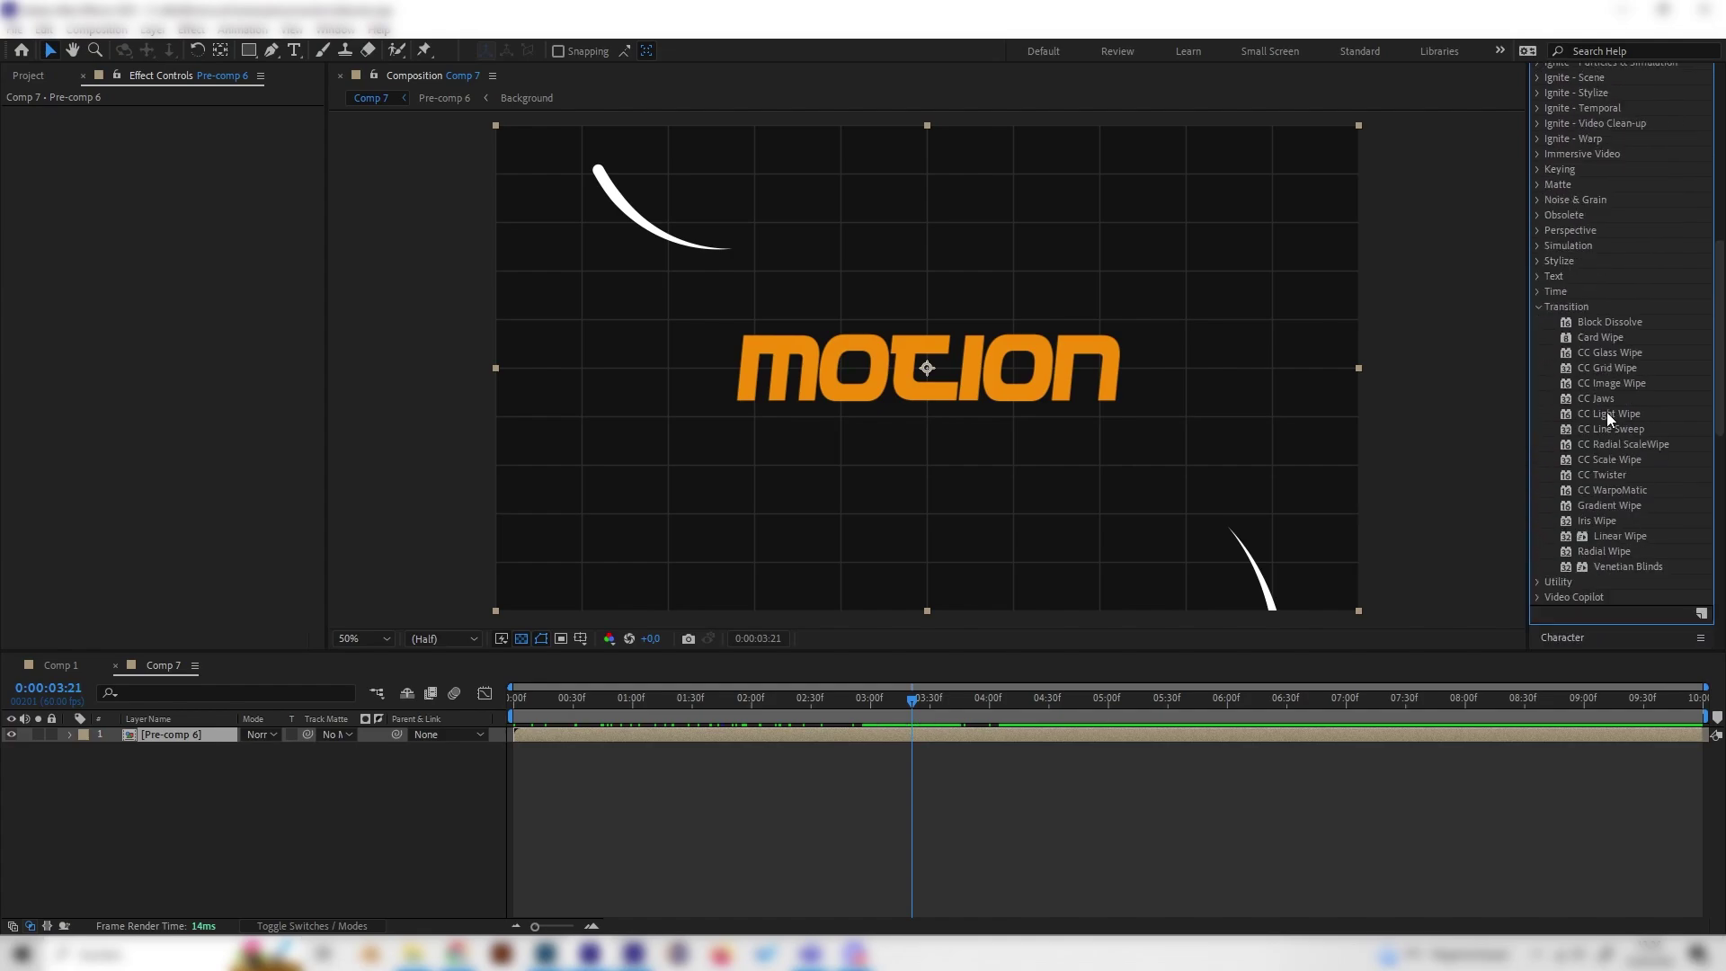
{"action": "left_click", "coordinate": [1611, 366]}
{"action": "left_click_drag", "start_coordinate": [1611, 365], "coordinate": [189, 732]}
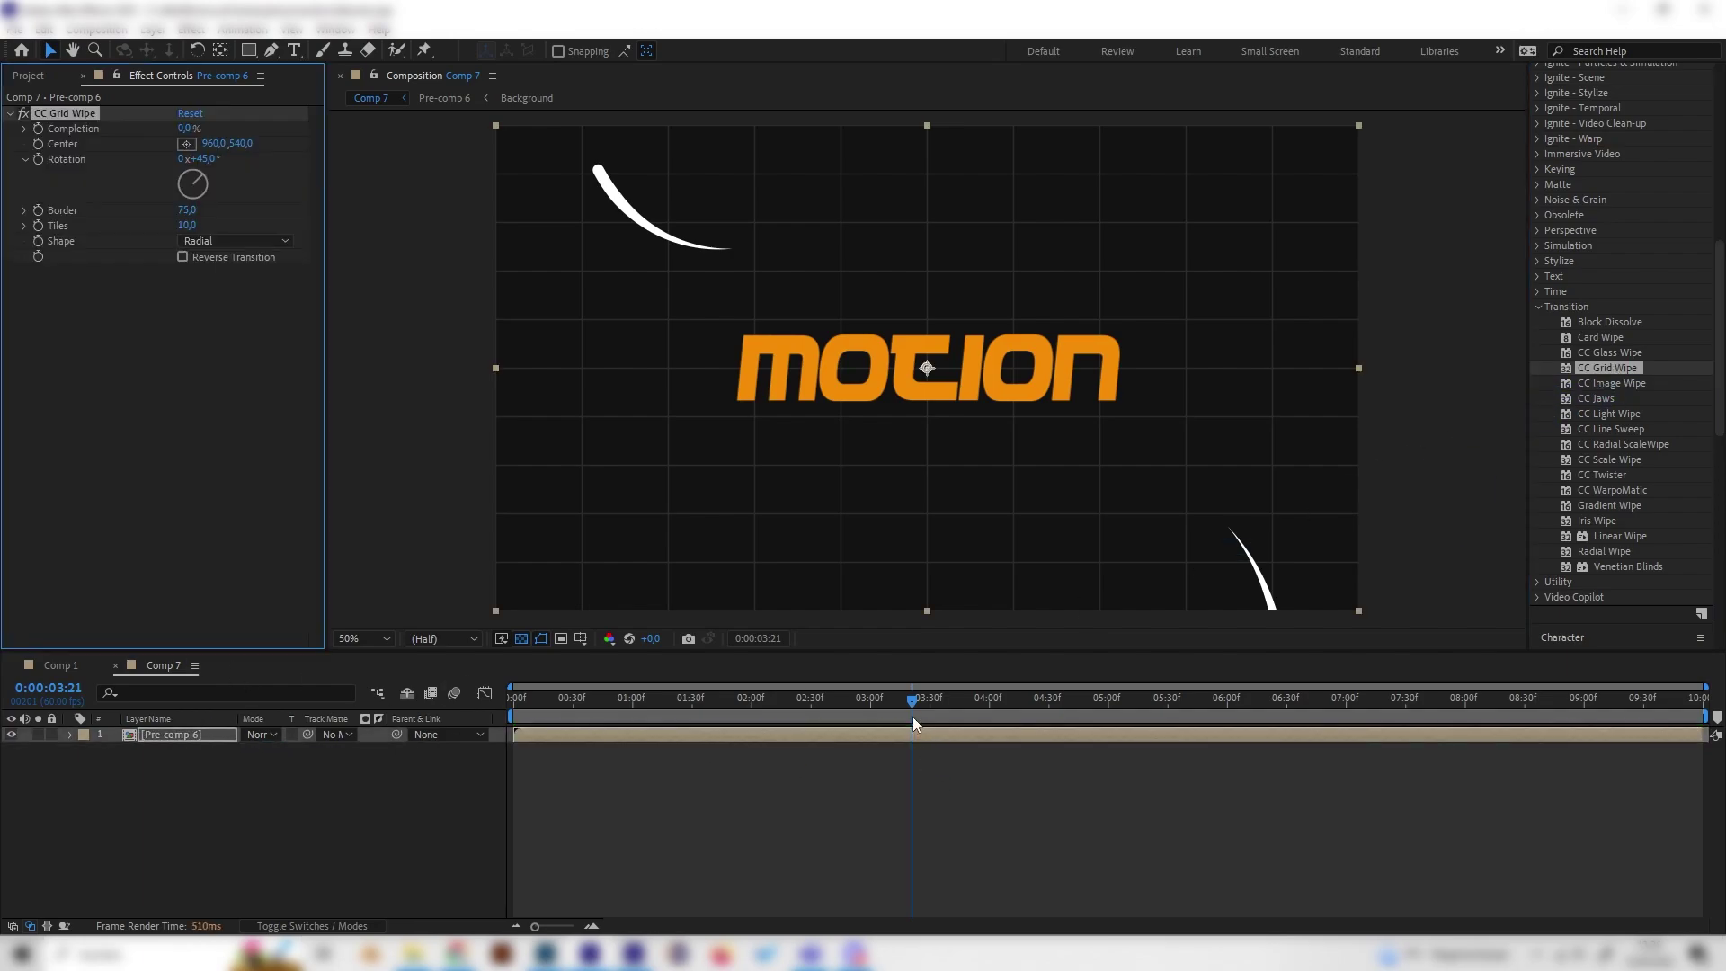
- Keyframe the grid wipe's Completion from 0% at 0:00:03:23 to 100% at 0:00:04:51
{"action": "mouse_move", "coordinate": [905, 701]}
{"action": "left_mouse_down"}
{"action": "mouse_move", "coordinate": [855, 702]}
{"action": "mouse_move", "coordinate": [930, 710]}
{"action": "mouse_move", "coordinate": [748, 713]}
{"action": "mouse_move", "coordinate": [947, 726]}
{"action": "mouse_move", "coordinate": [915, 730]}
{"action": "left_mouse_up"}
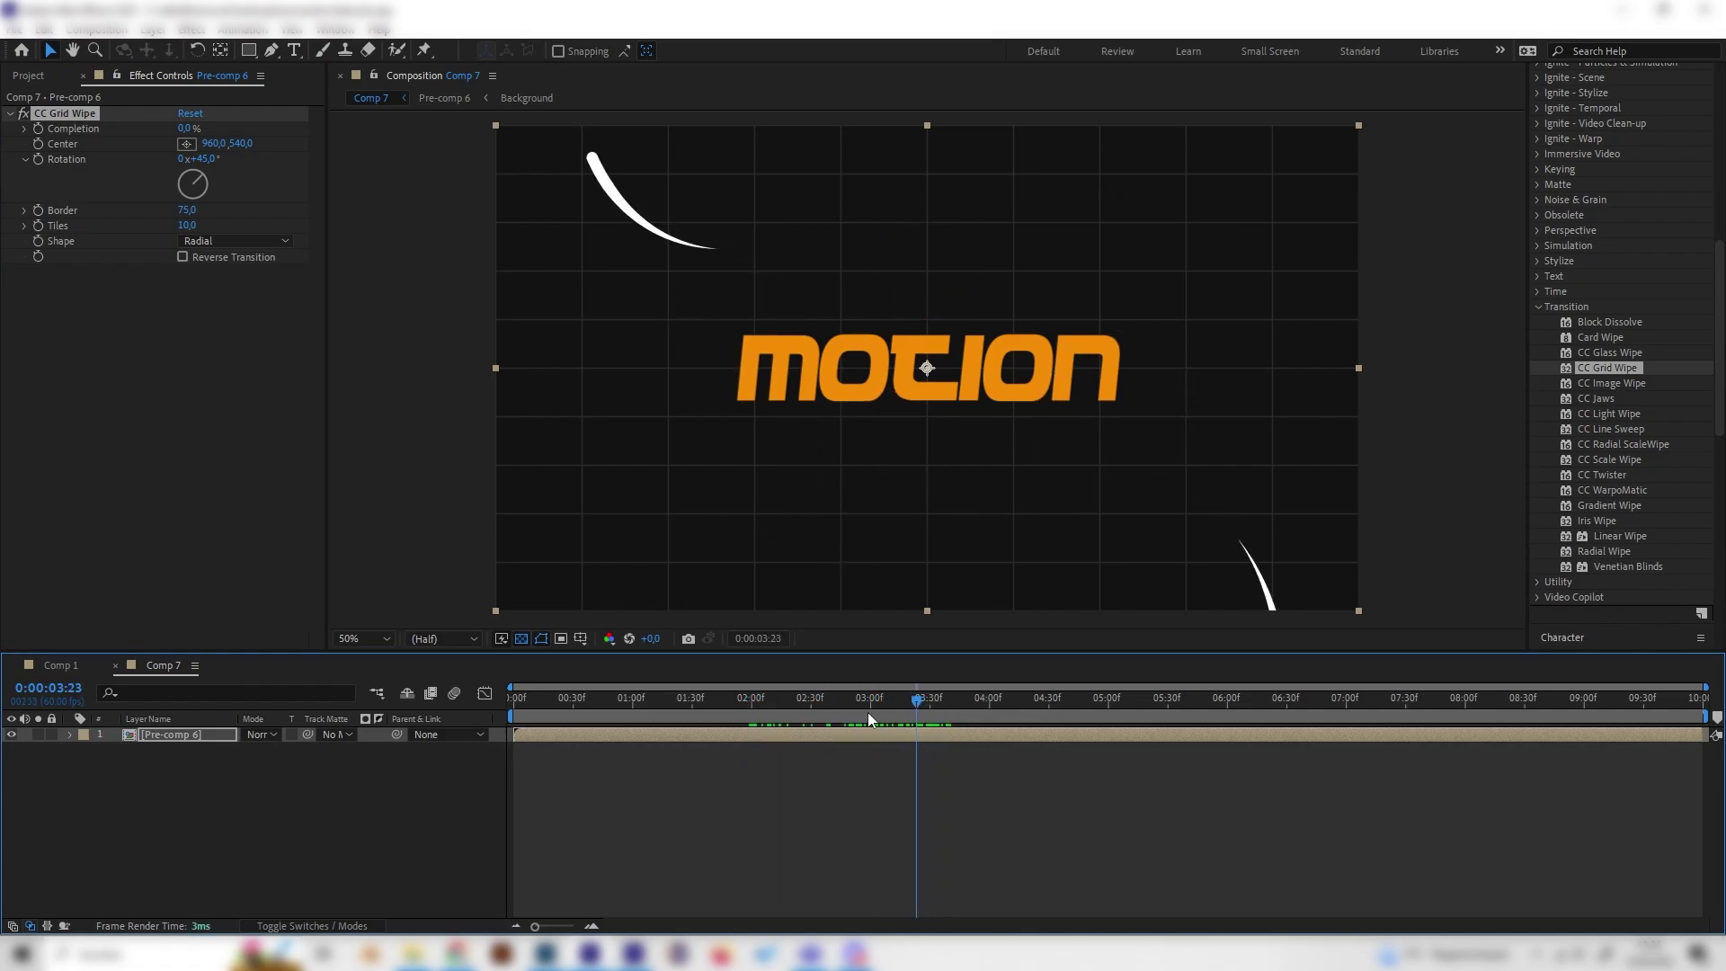
{"action": "left_click", "coordinate": [39, 128]}
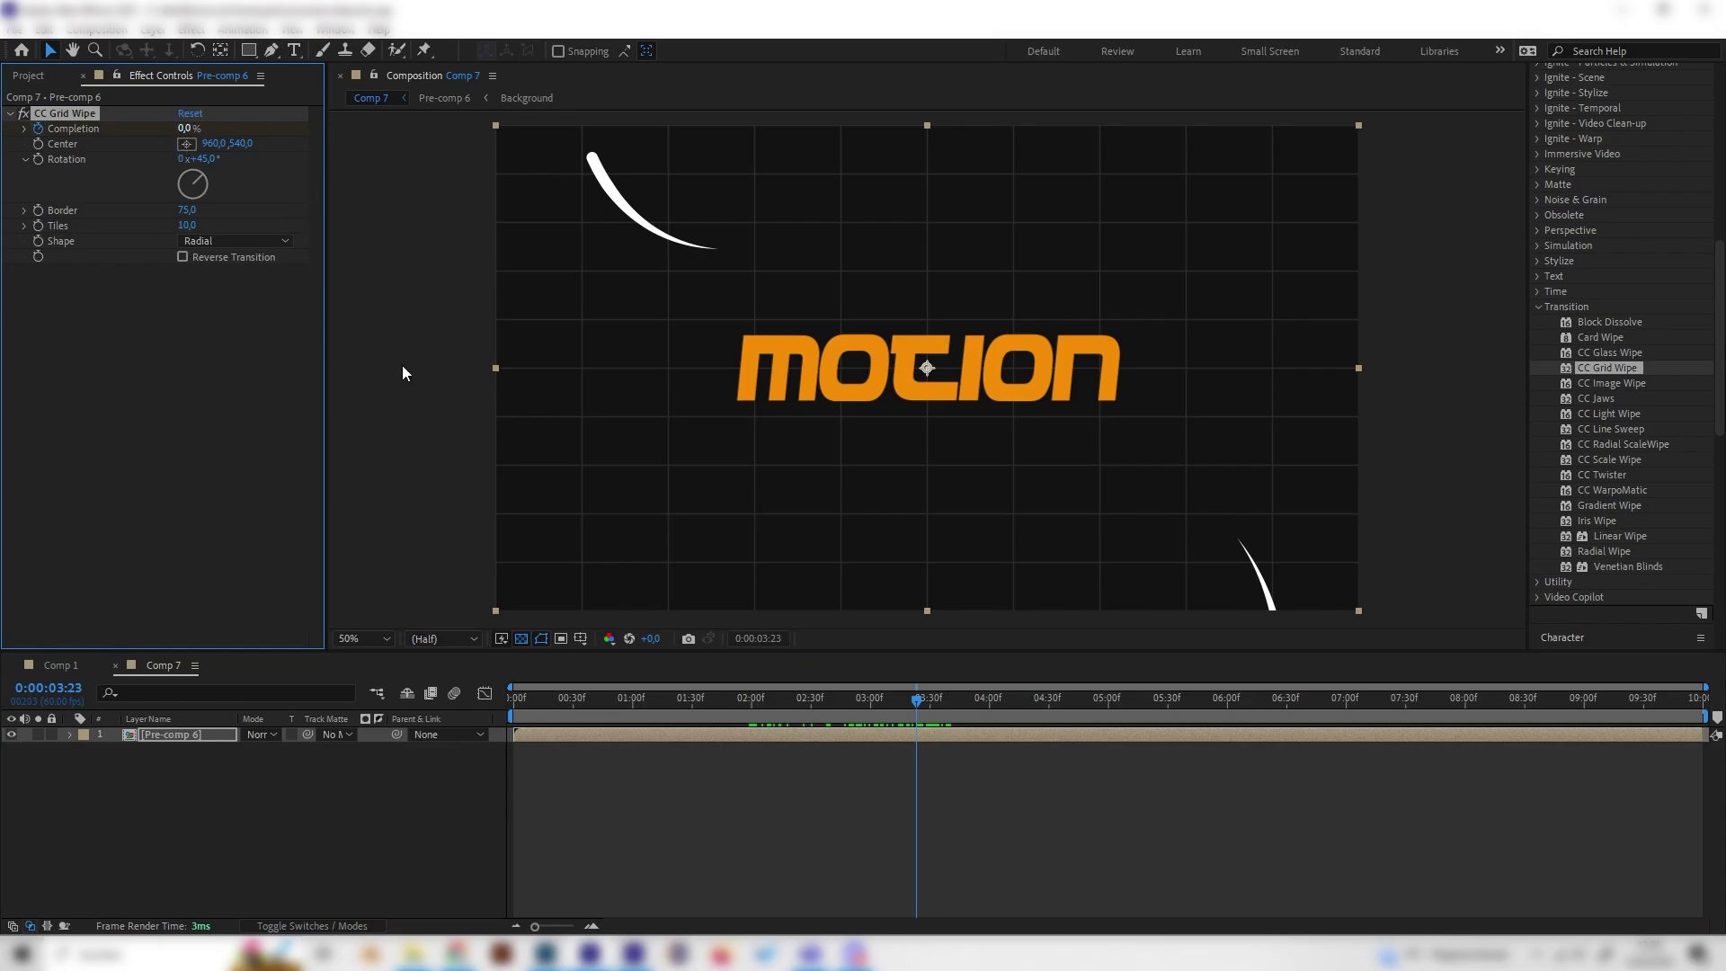
{"action": "left_click_drag", "start_coordinate": [940, 699], "coordinate": [1091, 706]}
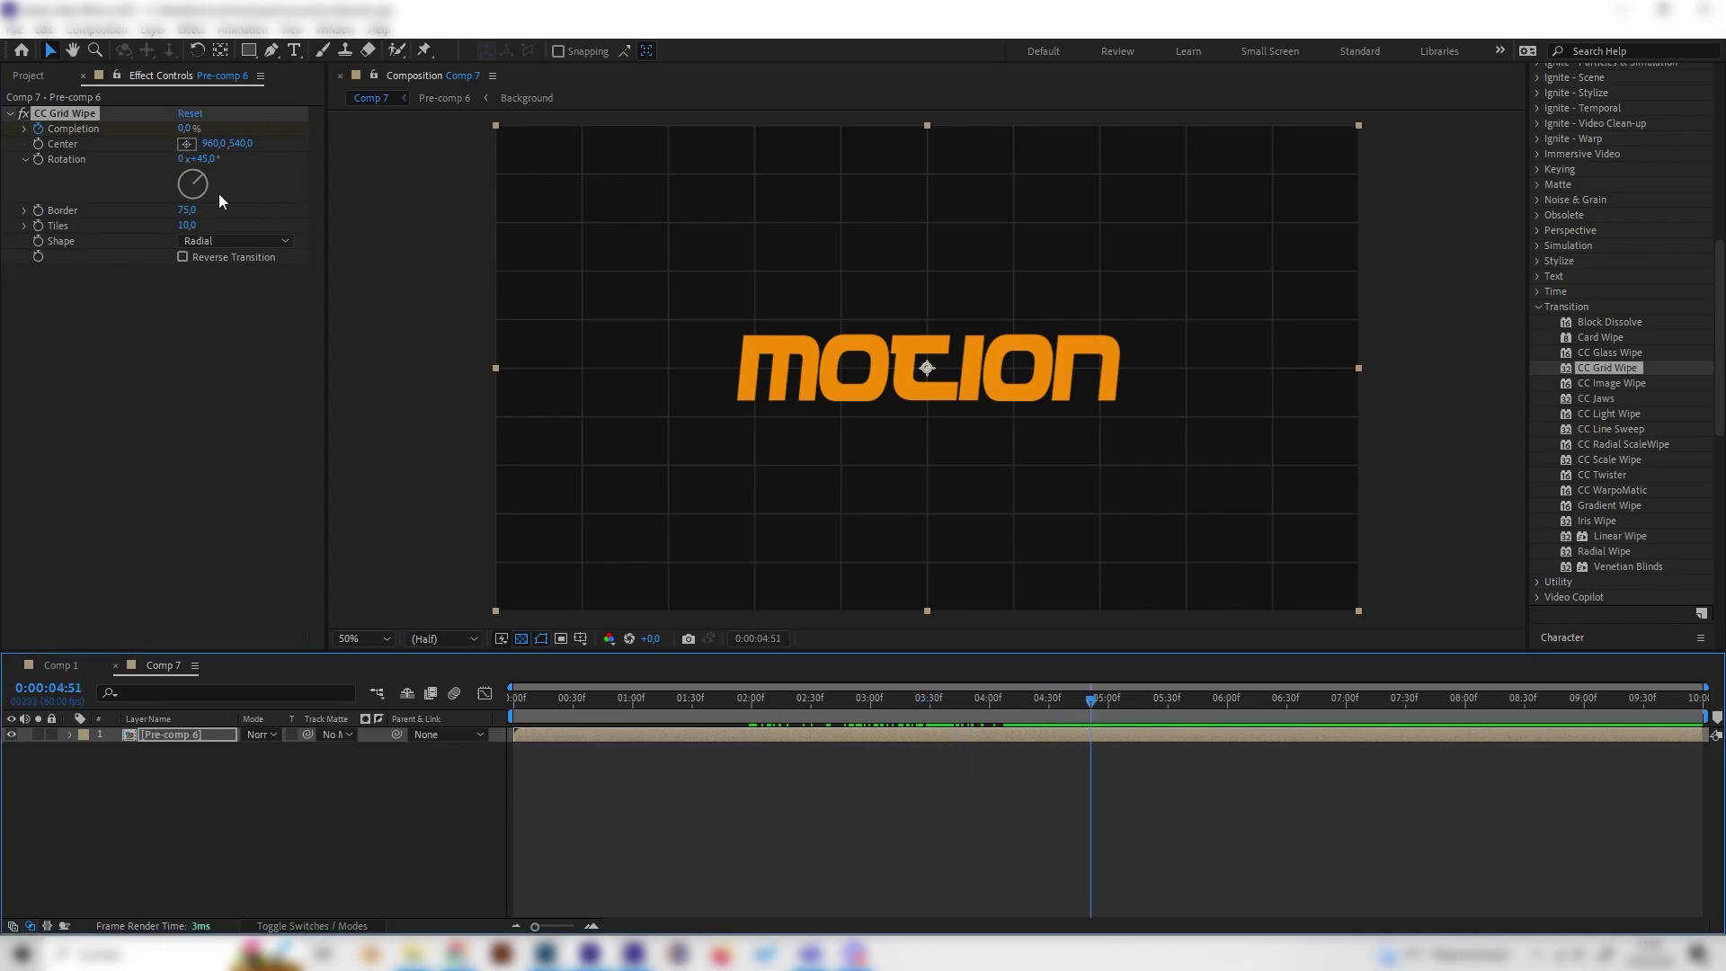
{"action": "left_click_drag", "start_coordinate": [196, 136], "coordinate": [377, 144]}
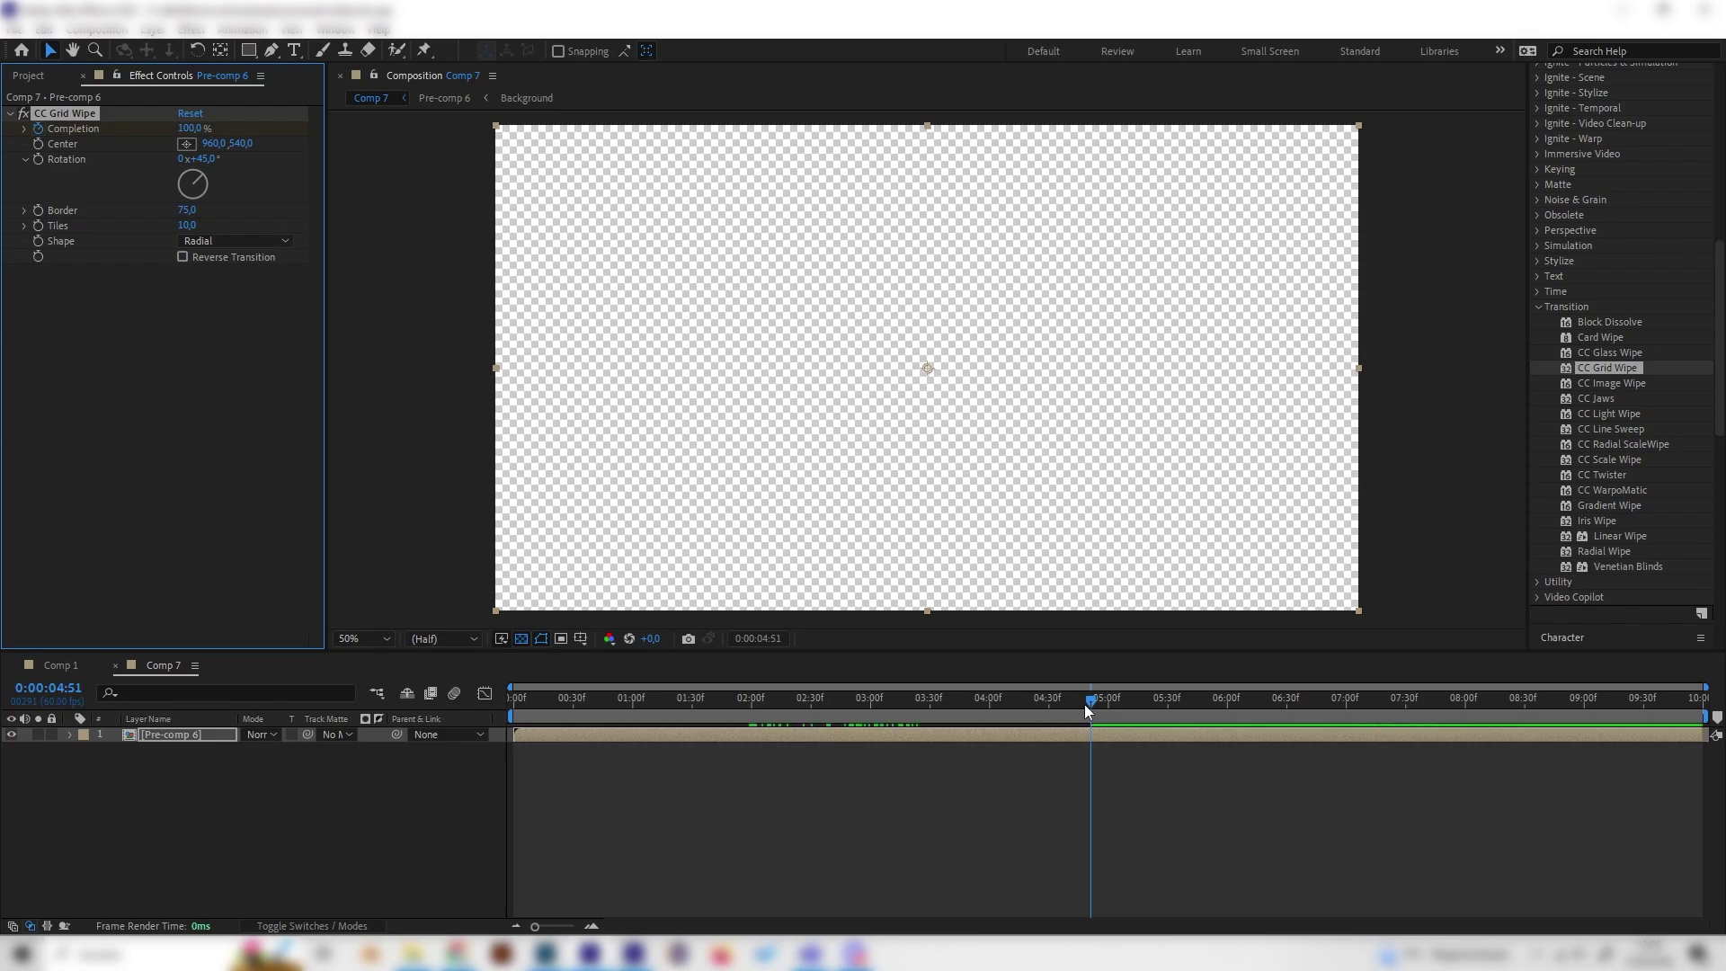
- Play the composition from the start to check the full title animation and its closing grid wipe
{"action": "left_click_drag", "start_coordinate": [1084, 704], "coordinate": [284, 705]}
{"action": "key", "text": "space"}
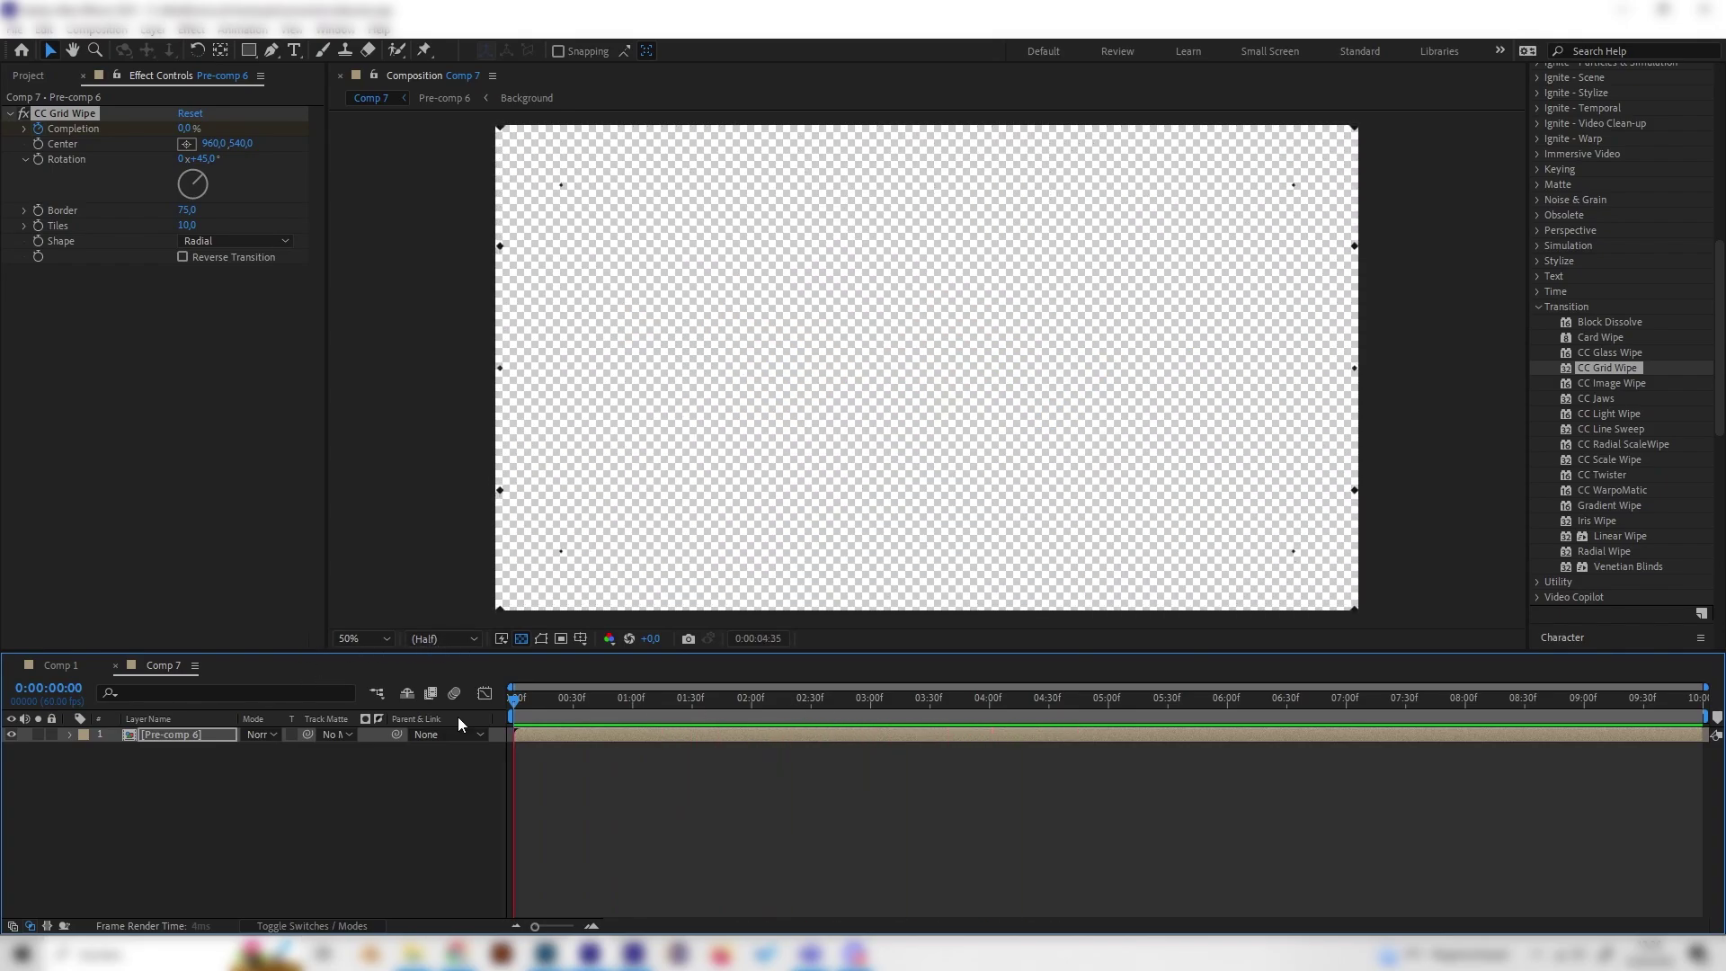
{"action": "key", "text": "space"}
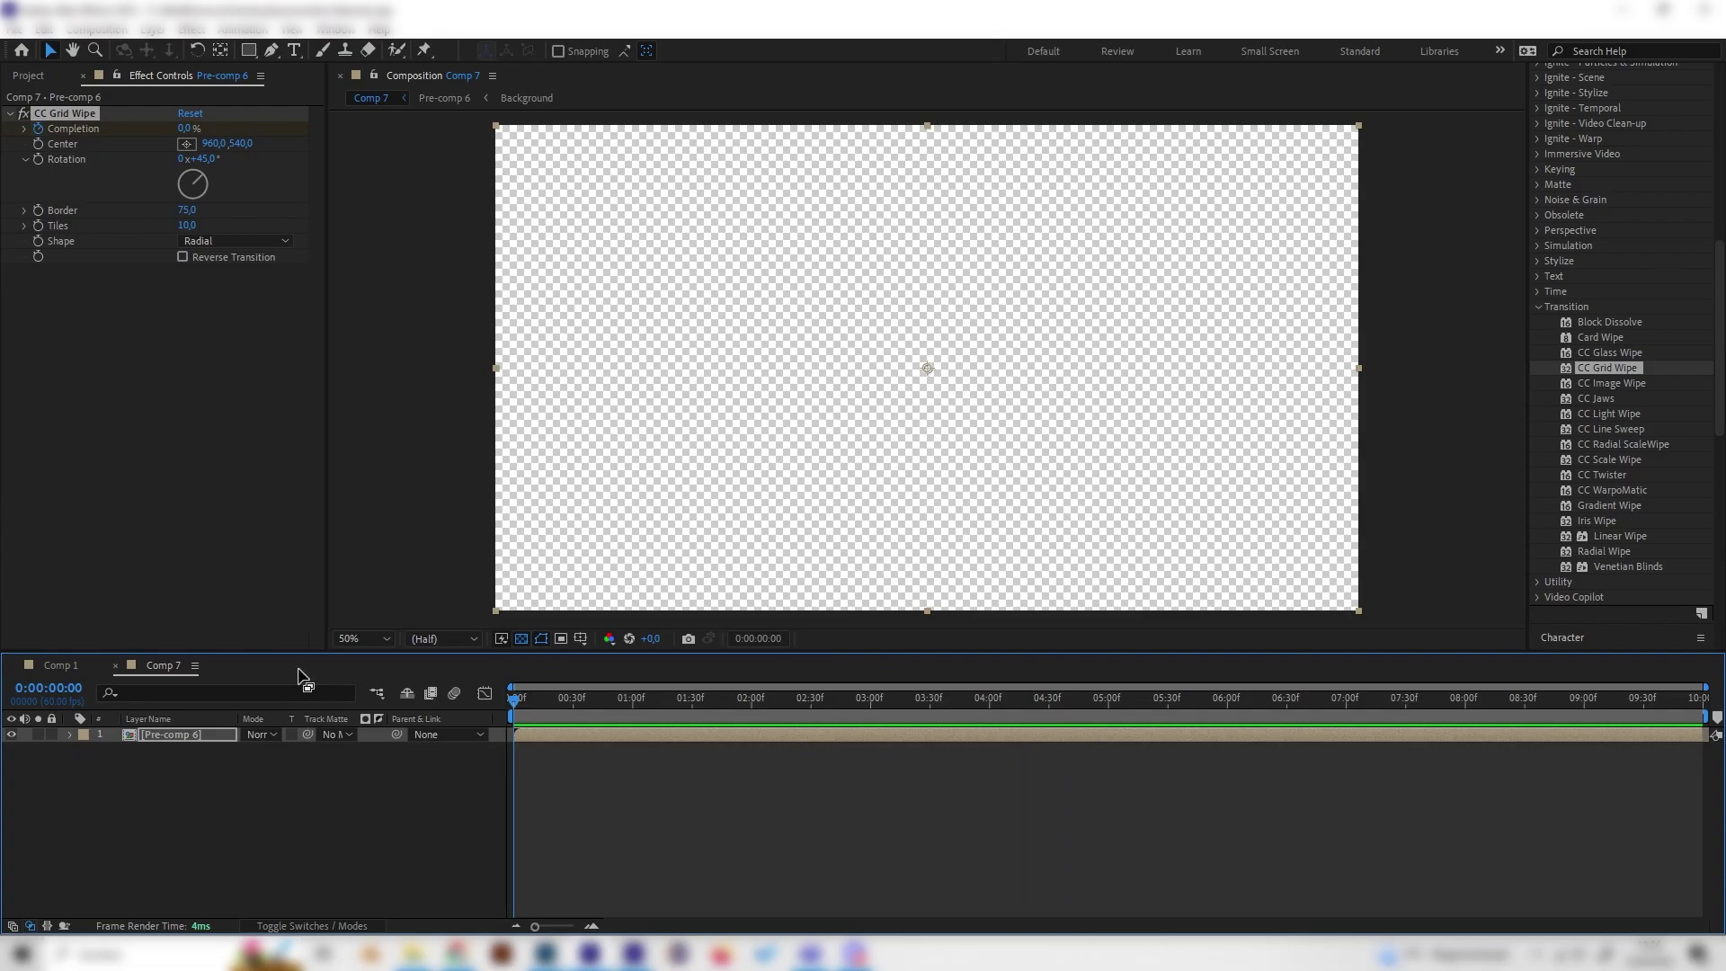
{"action": "mouse_move", "coordinate": [525, 708]}
{"action": "left_mouse_down"}
{"action": "mouse_move", "coordinate": [656, 712]}
{"action": "mouse_move", "coordinate": [512, 752]}
{"action": "mouse_move", "coordinate": [795, 744]}
{"action": "mouse_move", "coordinate": [494, 770]}
{"action": "mouse_move", "coordinate": [483, 753]}
{"action": "mouse_move", "coordinate": [578, 709]}
{"action": "mouse_move", "coordinate": [727, 694]}
{"action": "mouse_move", "coordinate": [435, 718]}
{"action": "left_mouse_up"}
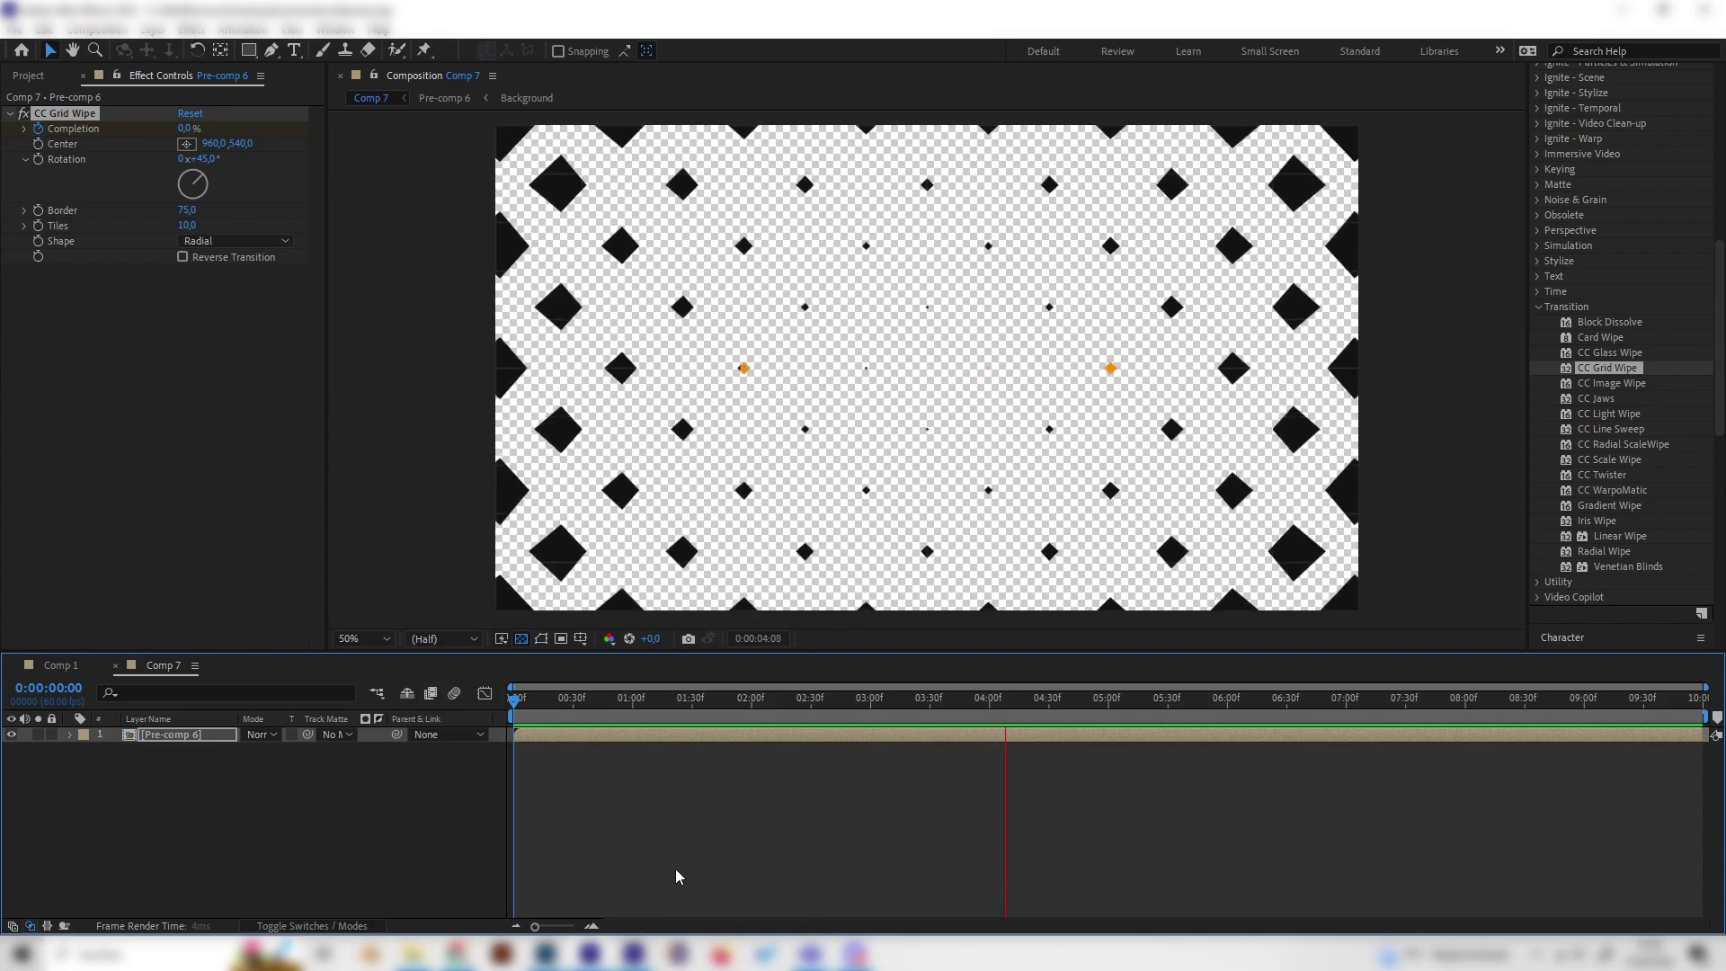
{"action": "key", "text": "space"}
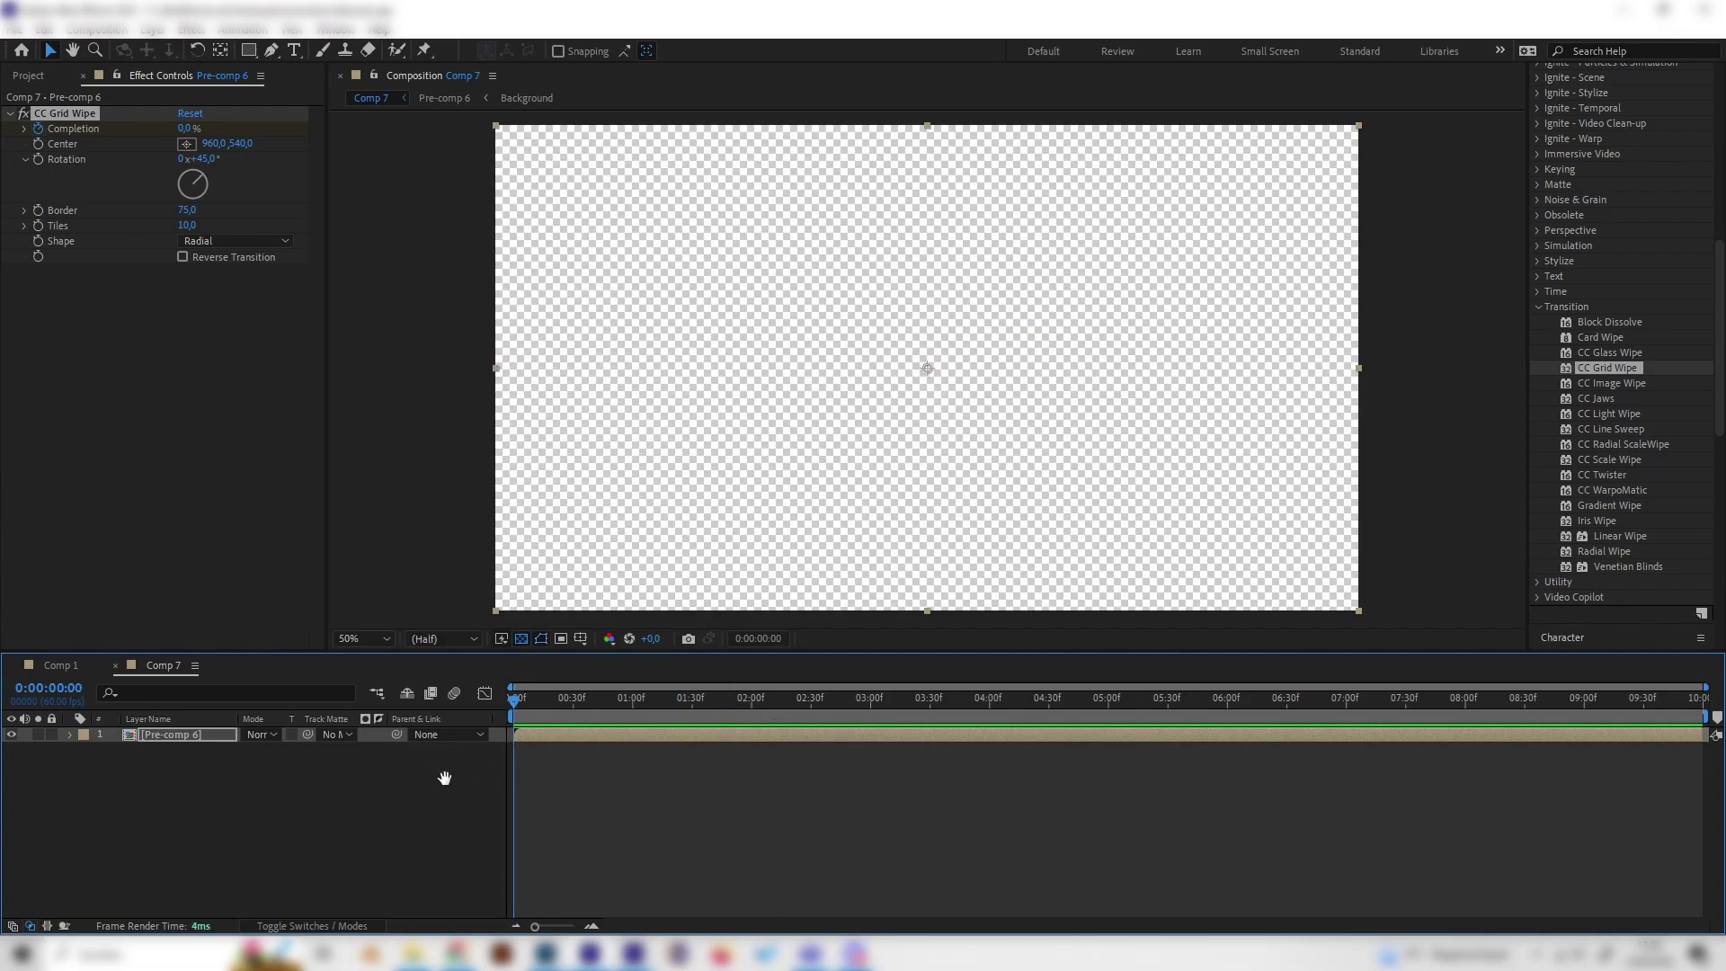